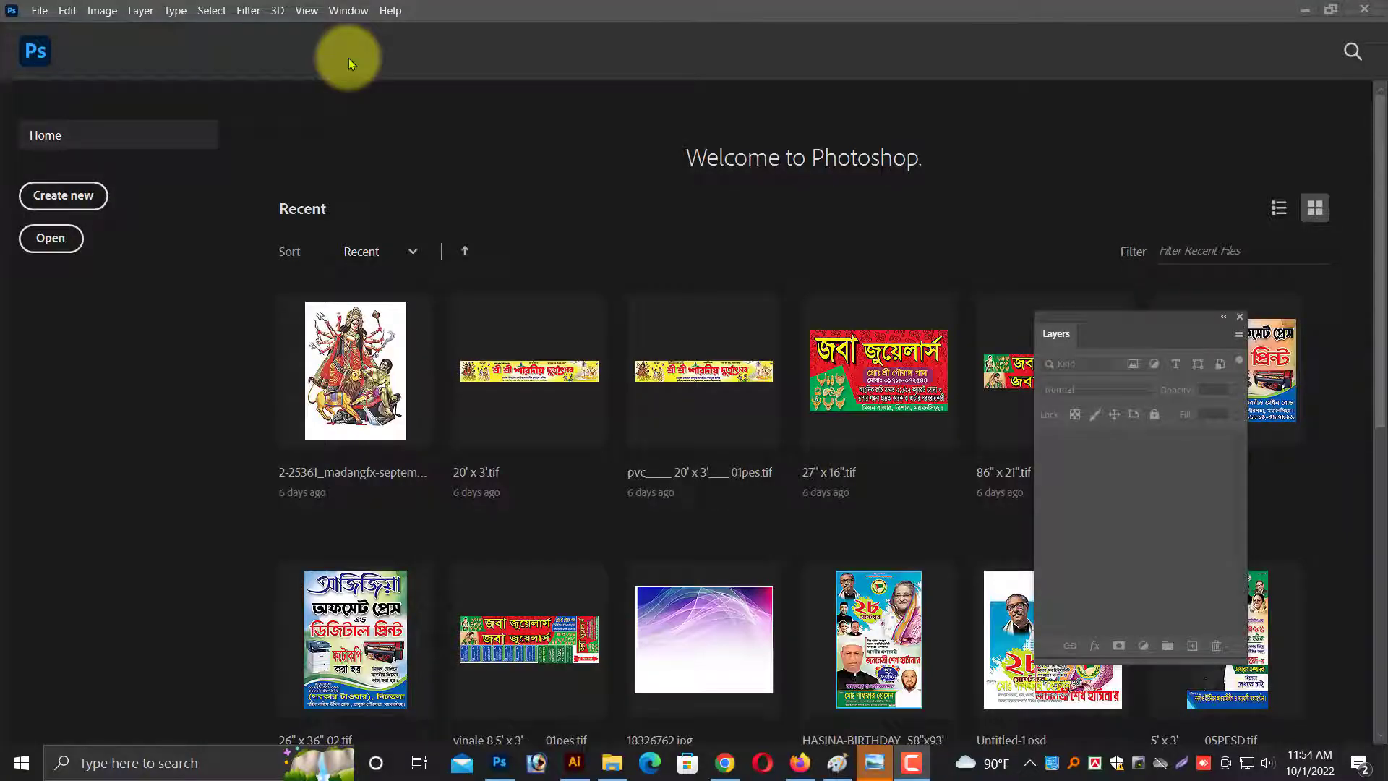
Create a new RGB document in inches, 72 wide by 36 high.
click(39, 11)
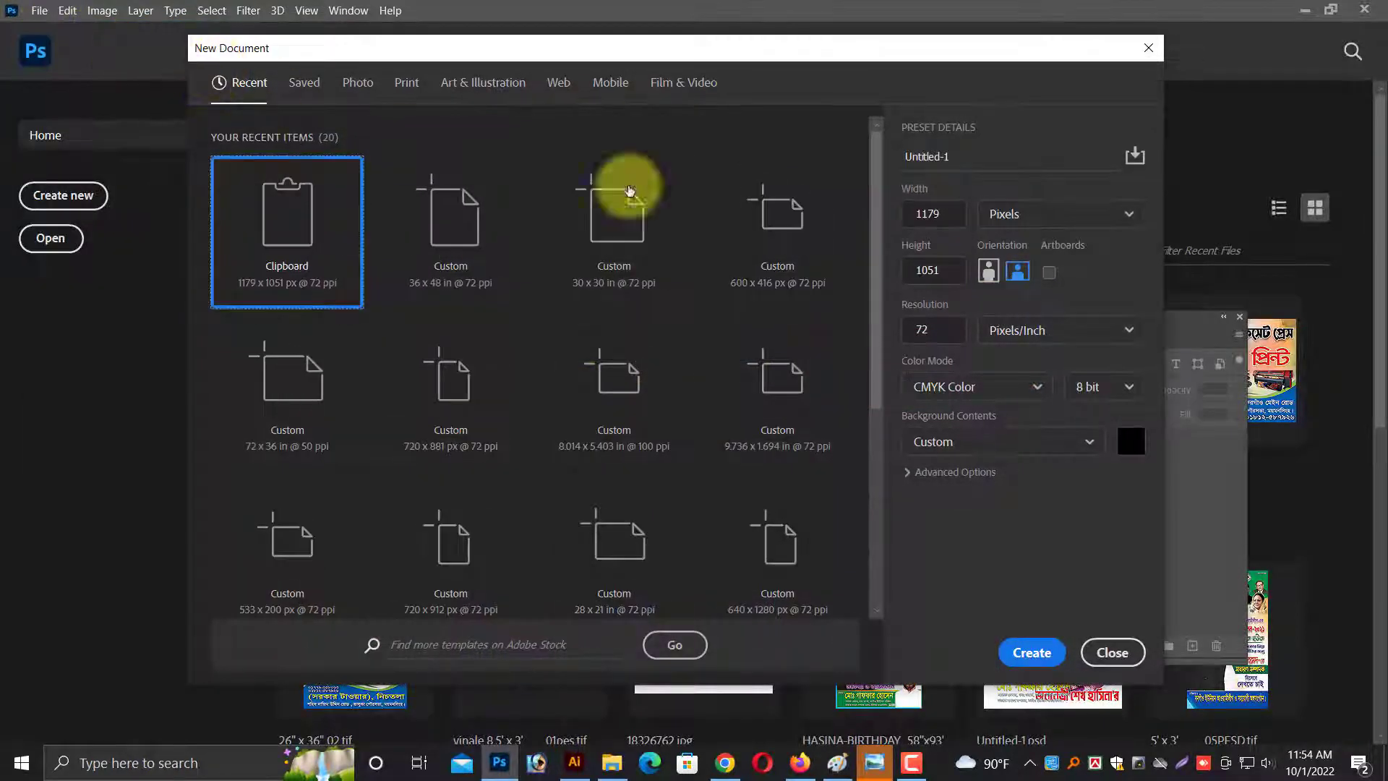
click(961, 387)
click(944, 471)
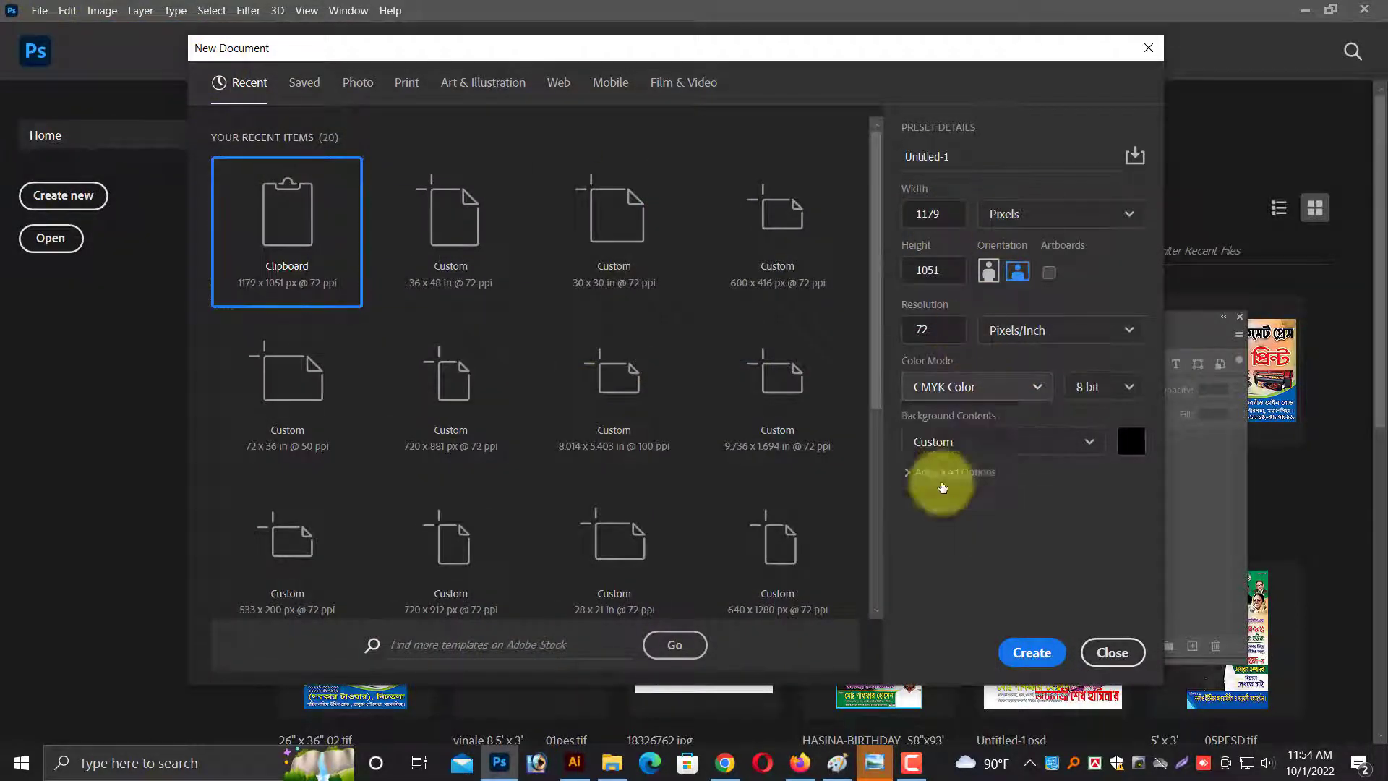
click(1023, 213)
click(1019, 273)
drag(947, 213, 904, 214)
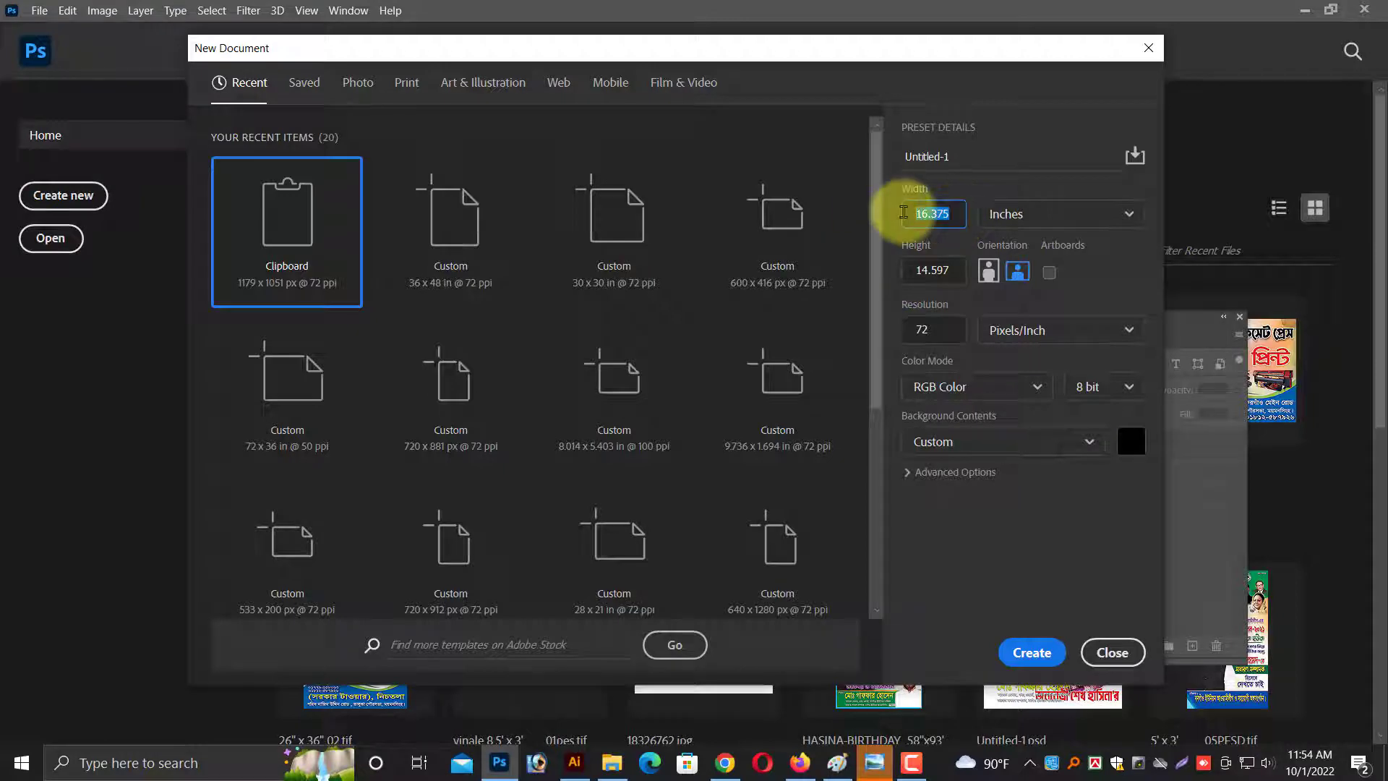
text(6)
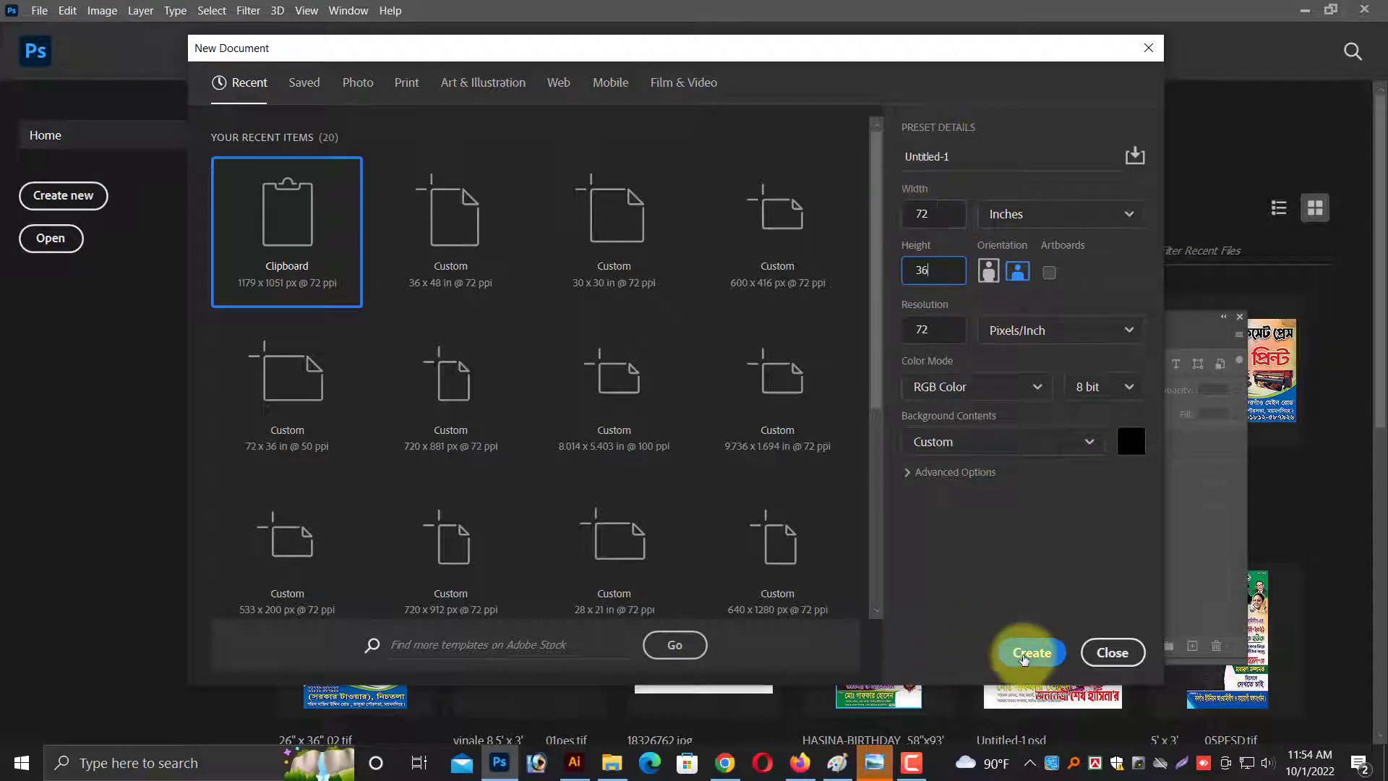
click(1026, 650)
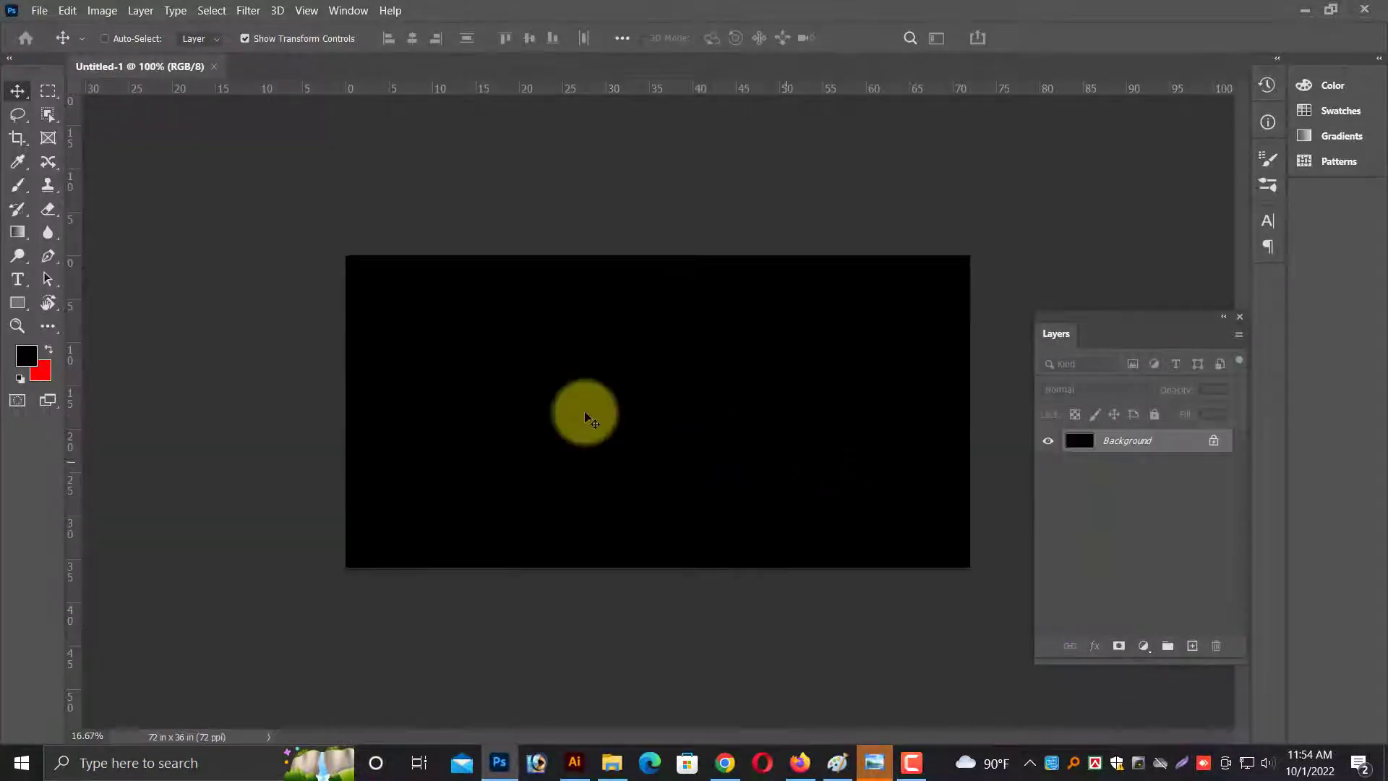
Unlock the Background as Layer 0 and fill it with white #ffffff.
double_click(1125, 447)
key(Return)
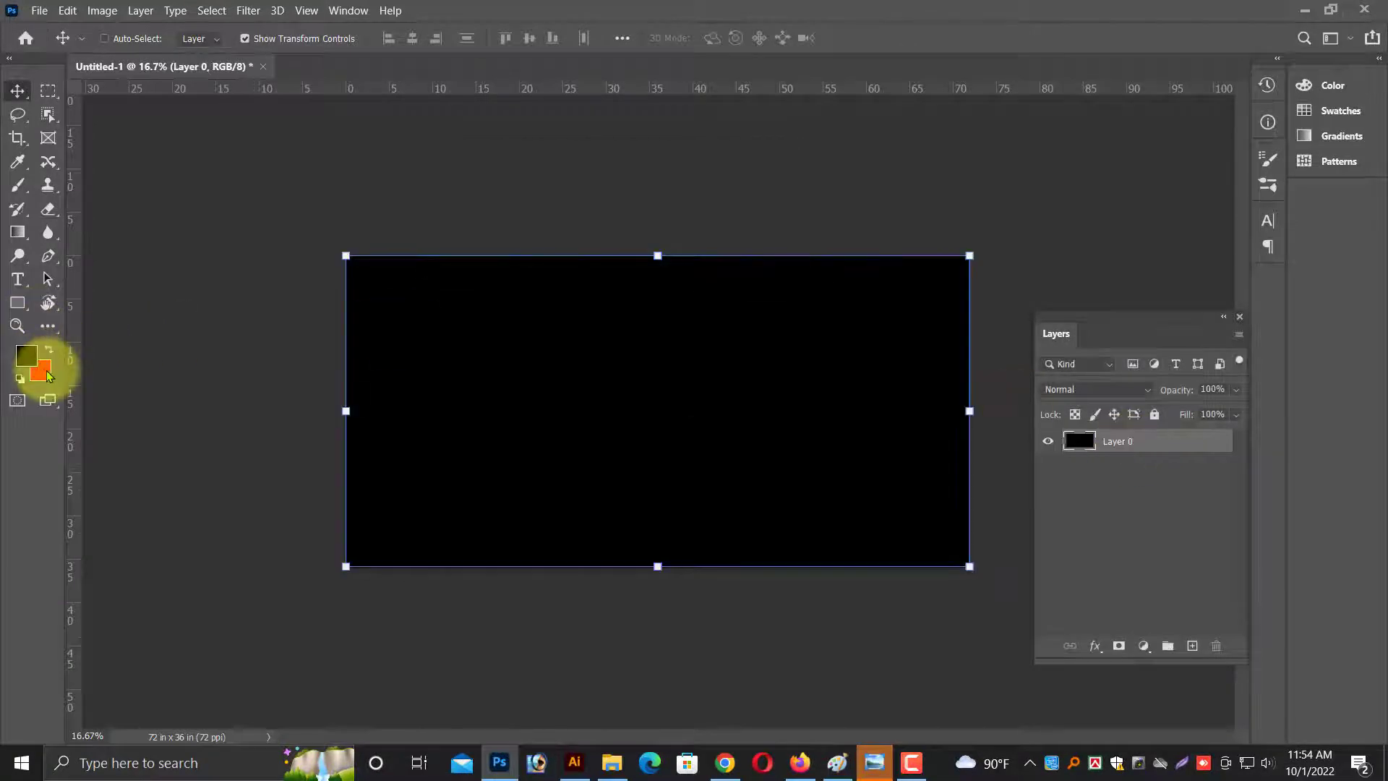
click(41, 371)
text(ffffff)
key(Return)
key(ctrl+BackSpace)
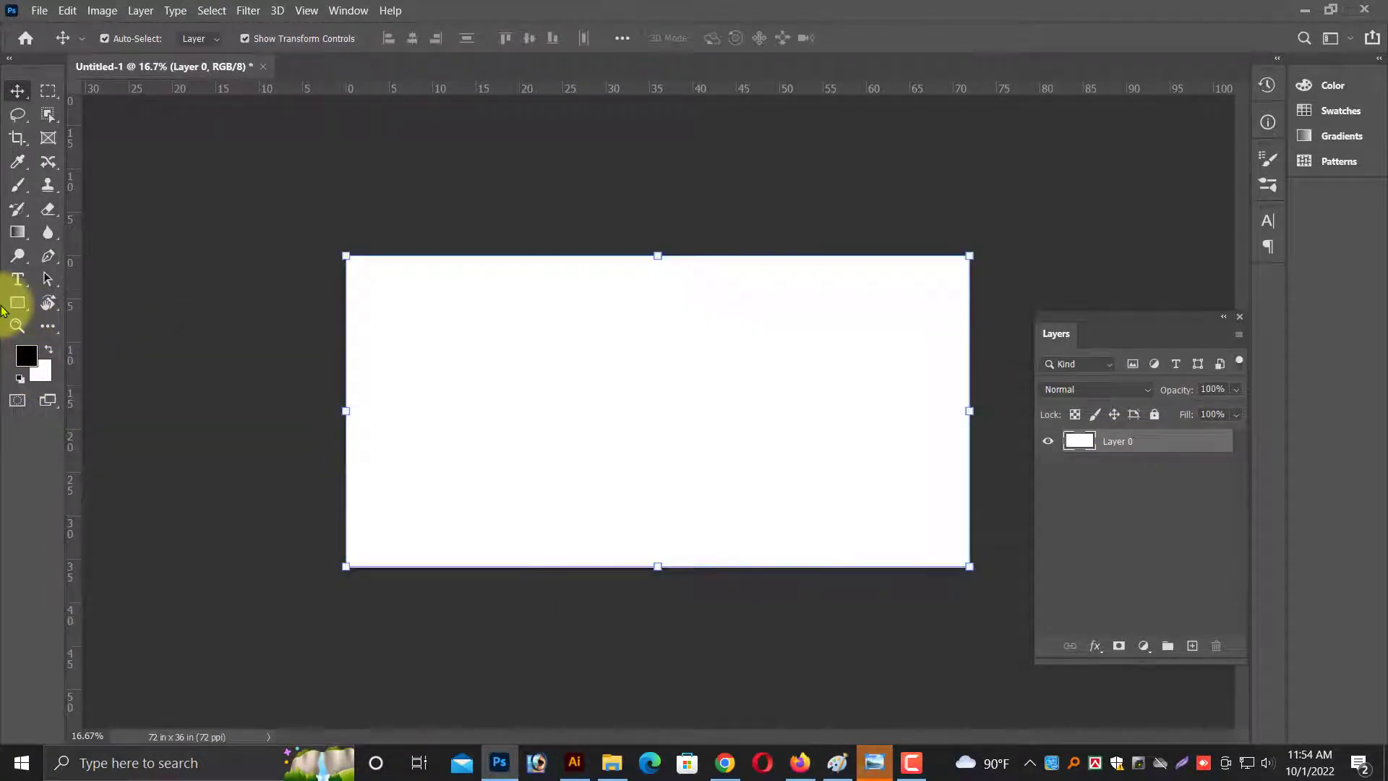
key(ctrl+plus)
drag(477, 470, 468, 381)
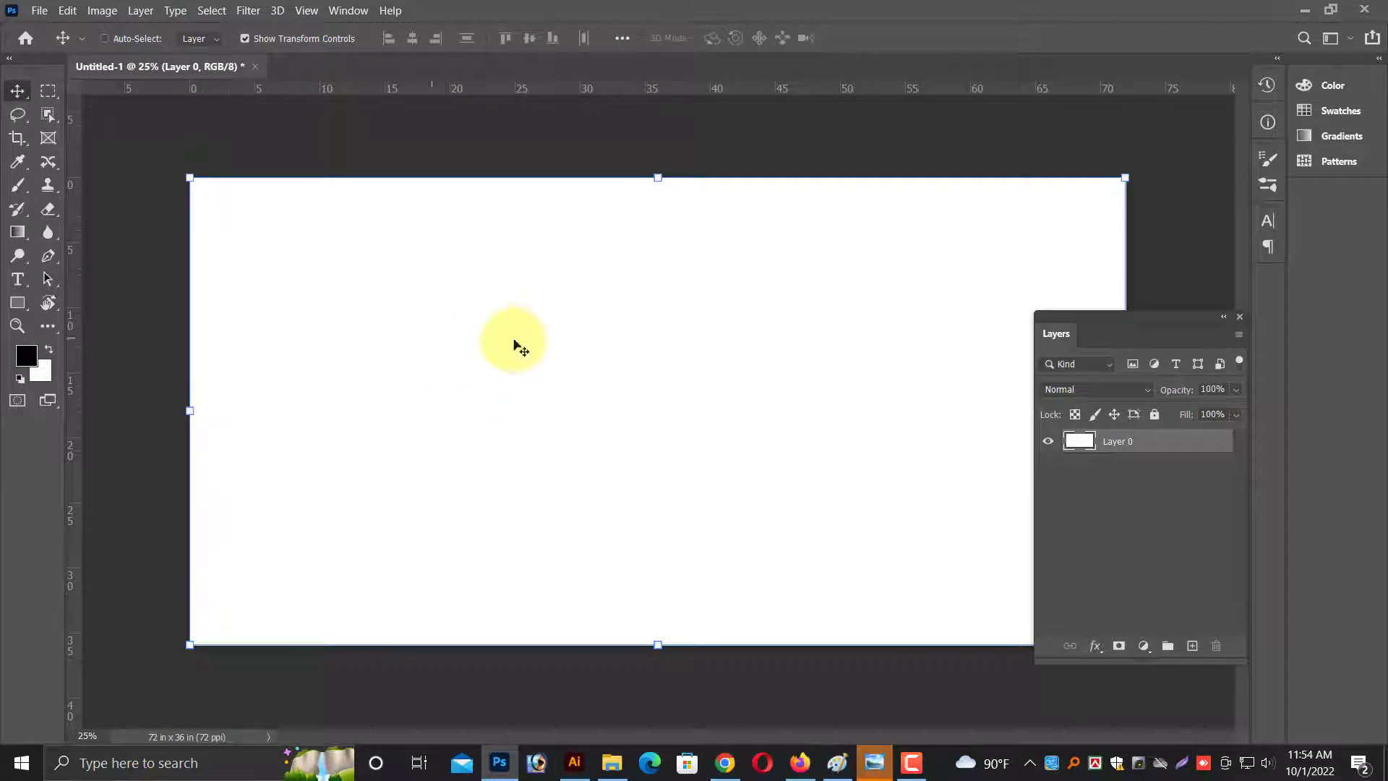
Browse the Open dialog to the All Design > Ujjol022 > Ujjol > islamic folder.
click(39, 10)
click(58, 45)
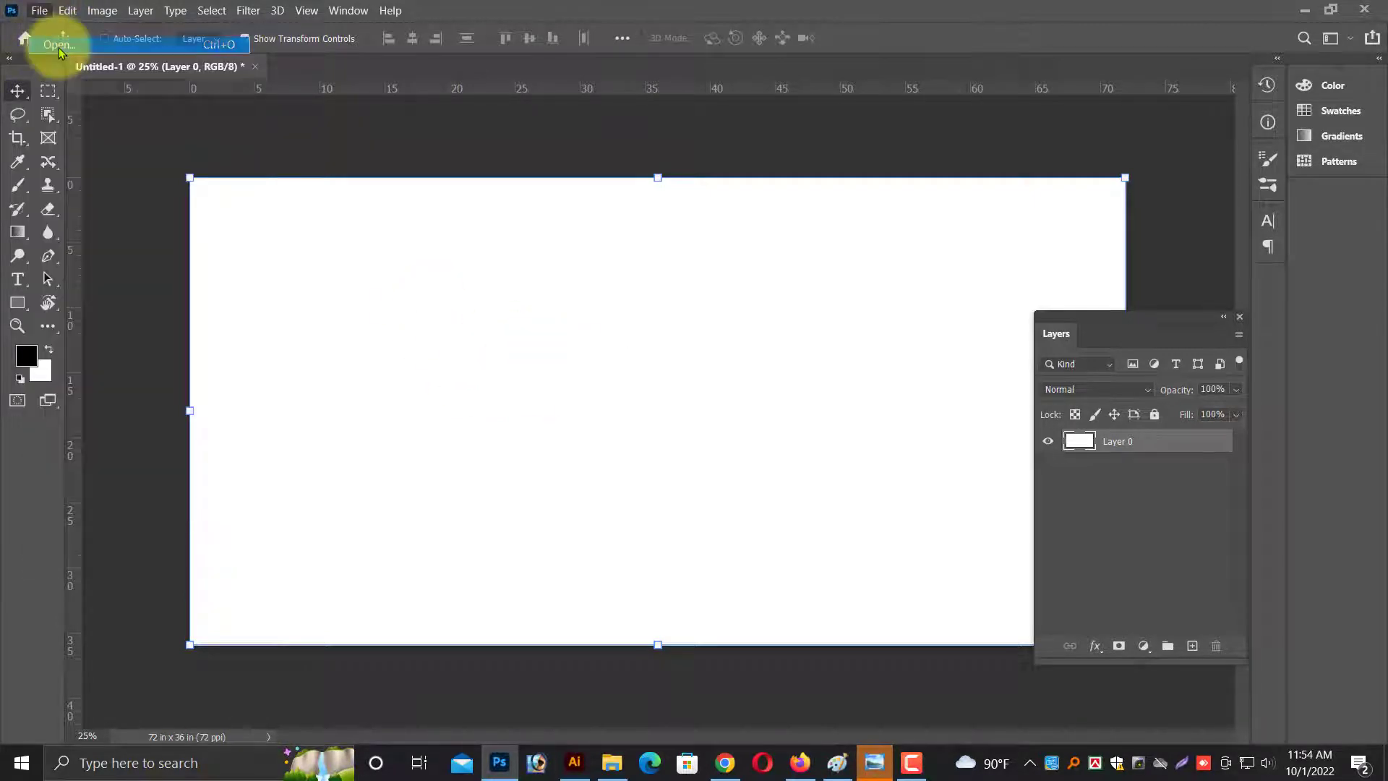
scroll(144, 362, down, 1)
click(79, 465)
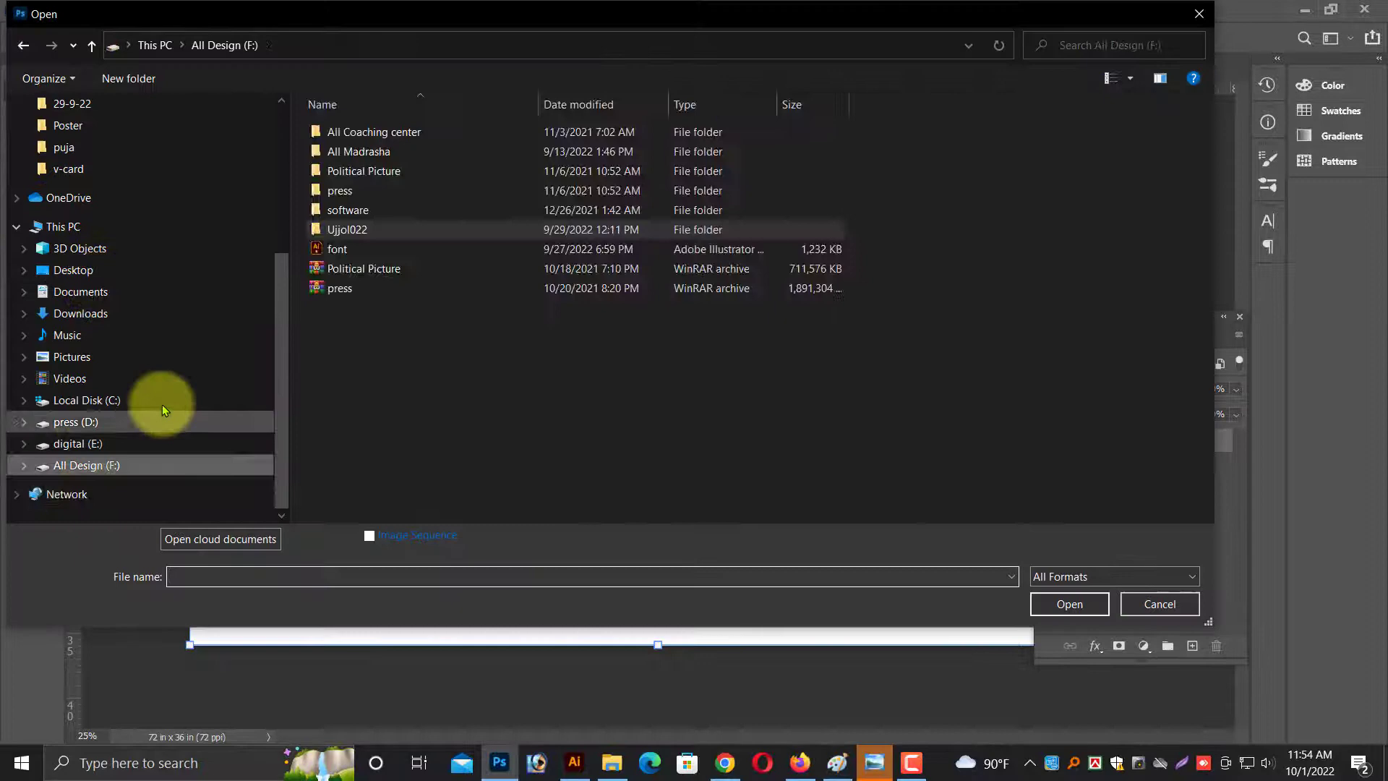
double_click(356, 237)
double_click(360, 156)
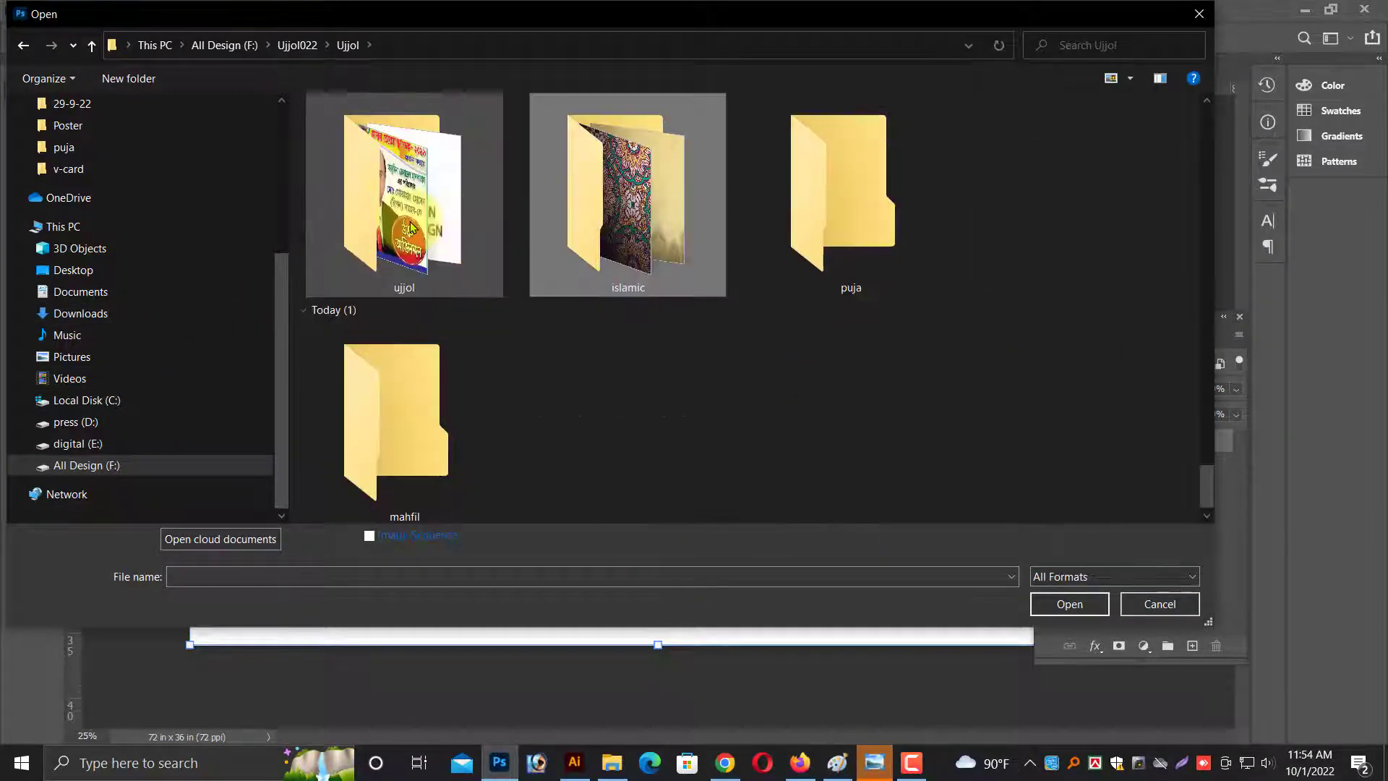
key(Return)
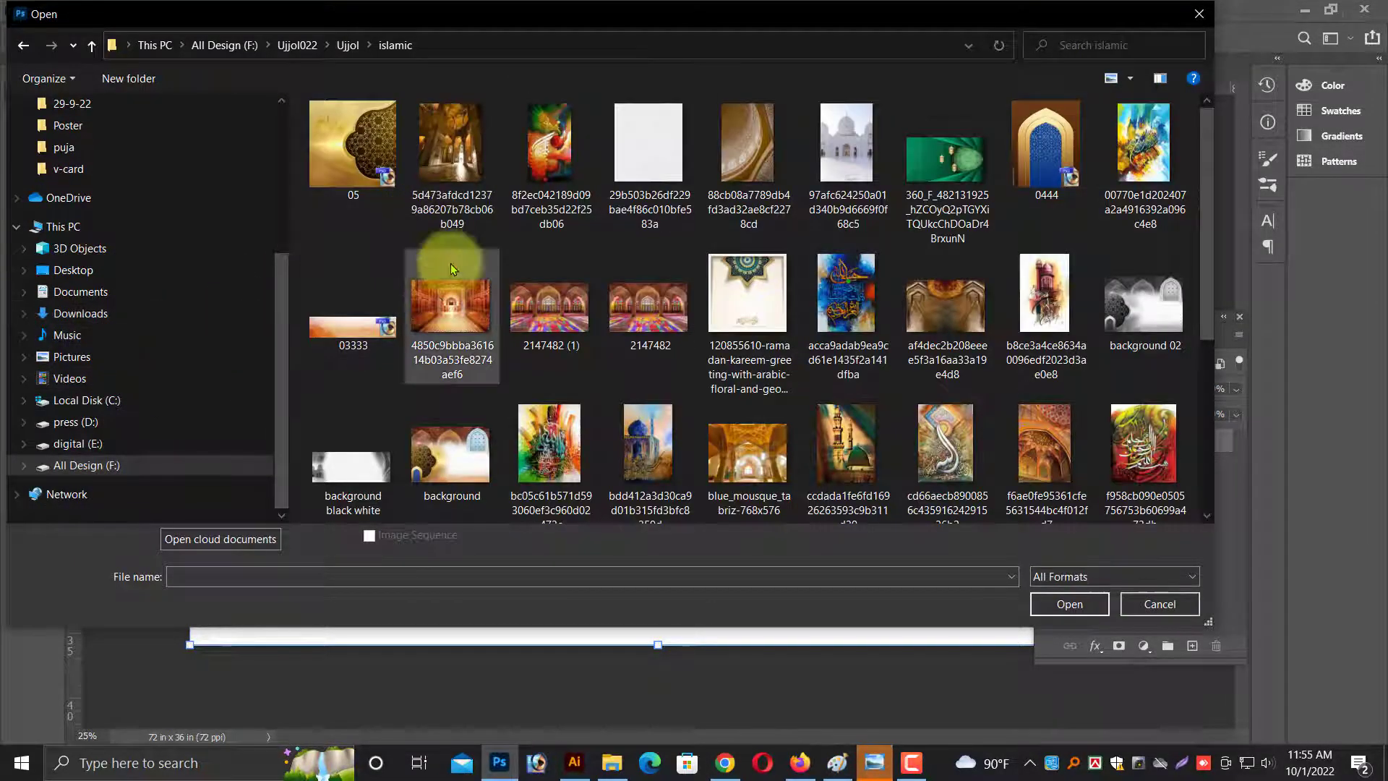
Open the ornate orange arch ceiling and golden domed interior photos together.
click(451, 188)
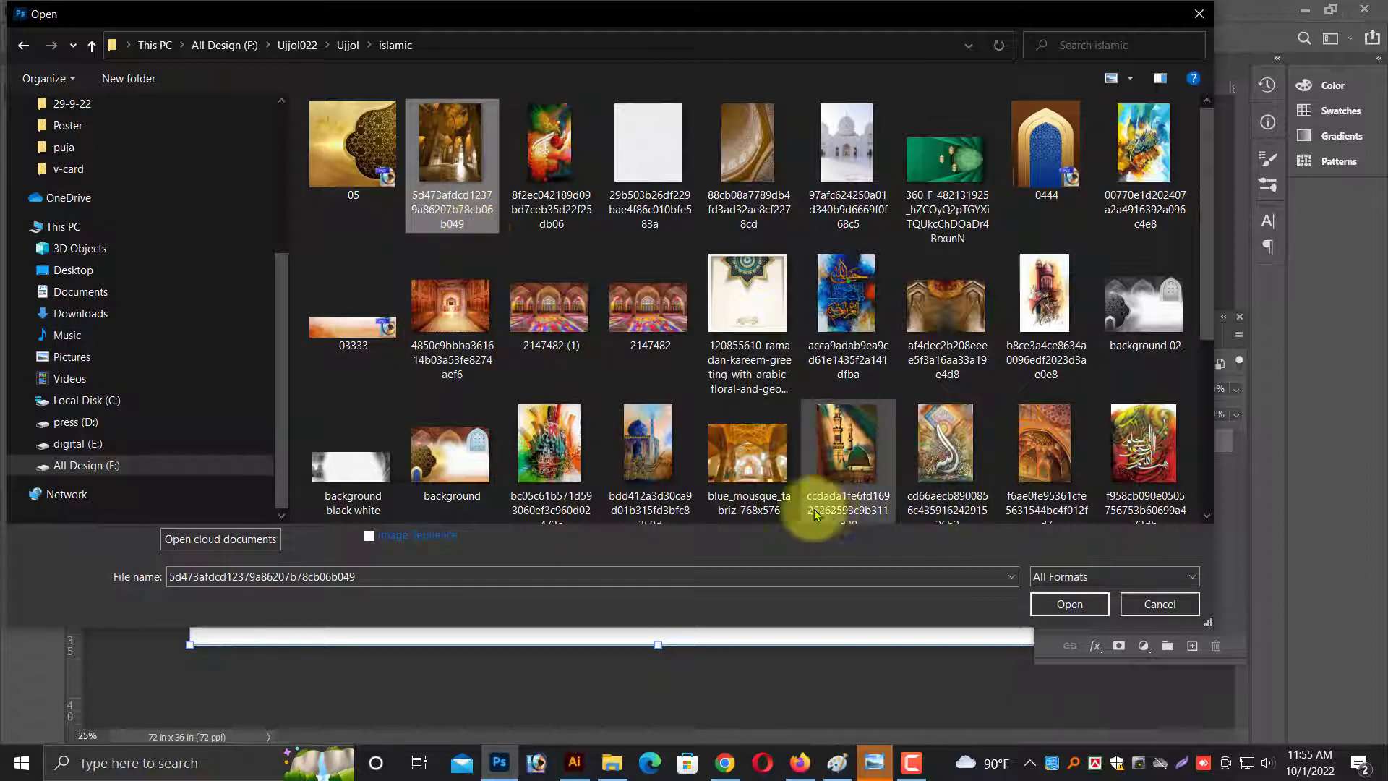
click(763, 462)
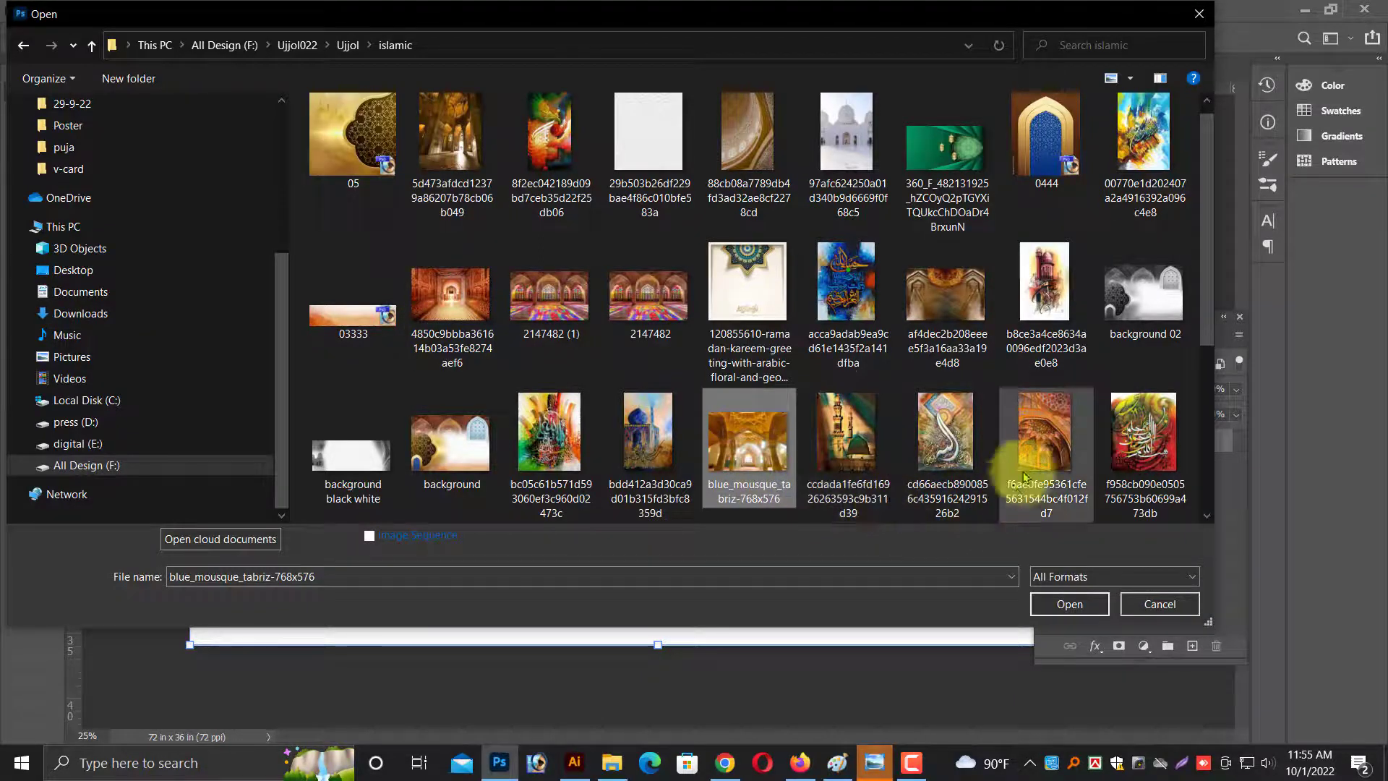
click(1041, 445)
ctrl+click(448, 160)
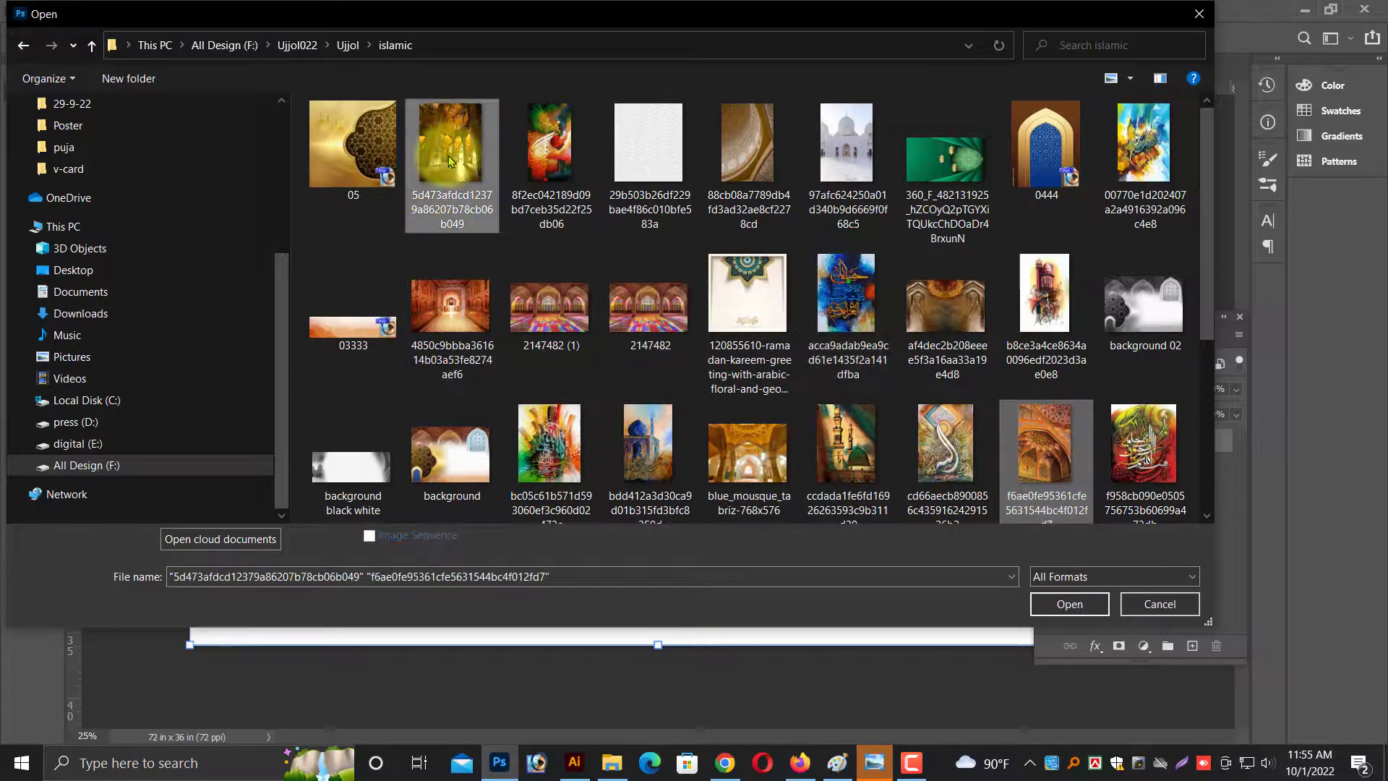
key(Return)
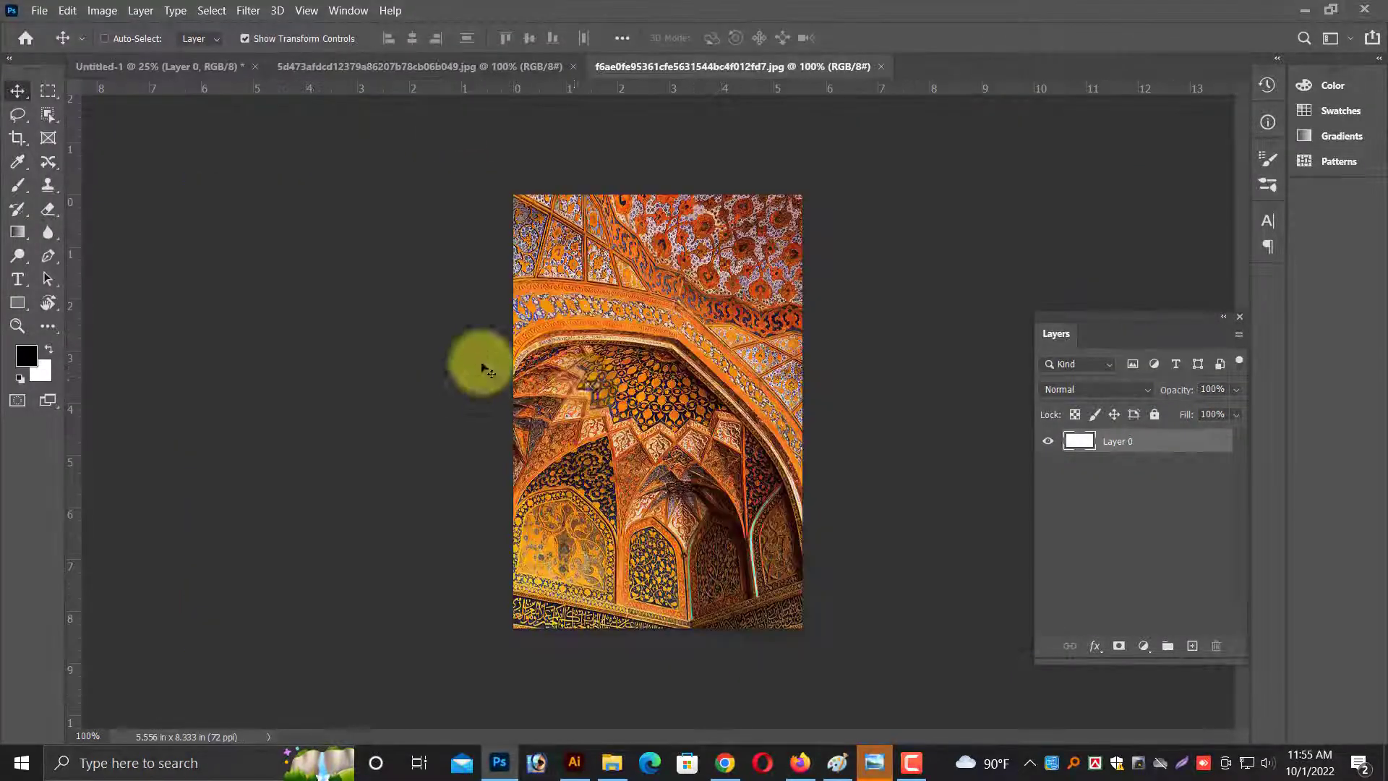
Drag the golden domed interior photo into the banner, scaled to full height at the left.
click(547, 72)
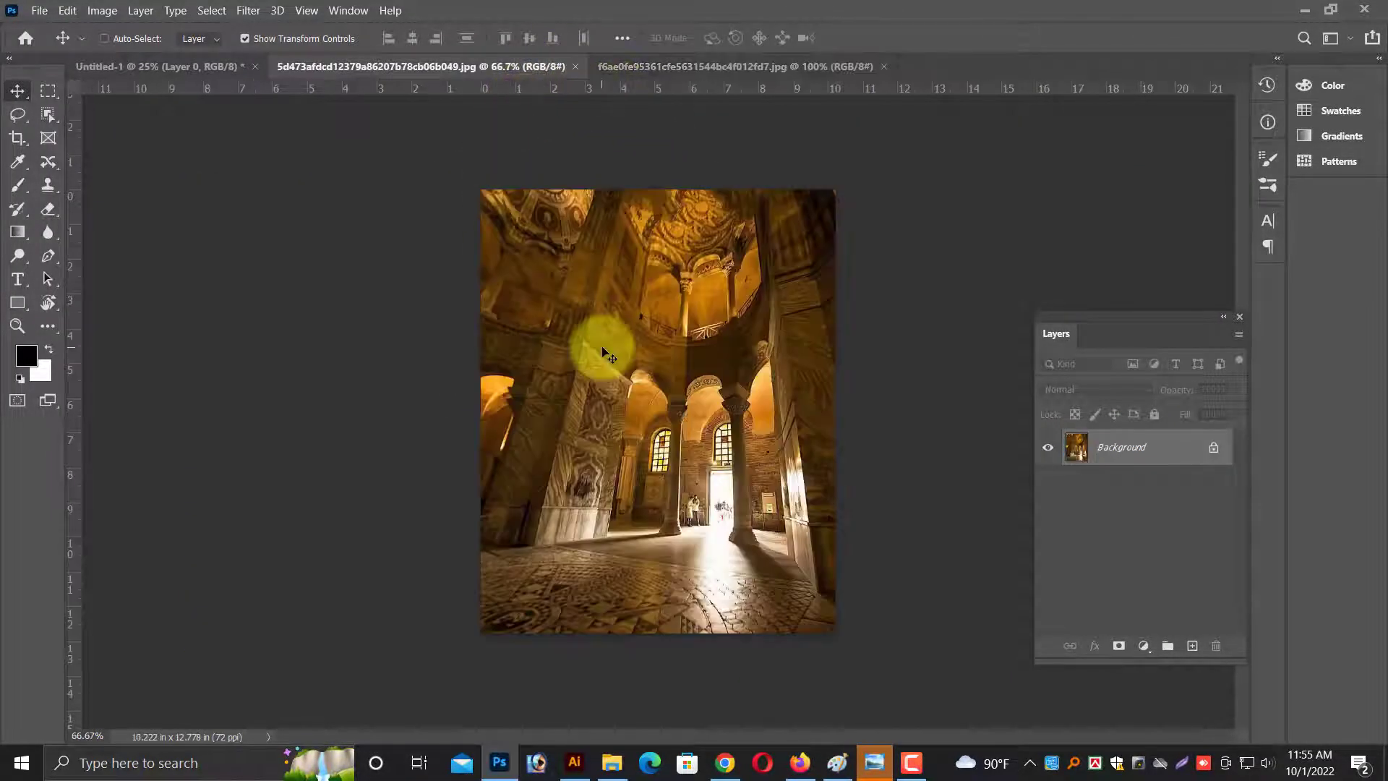
double_click(1150, 444)
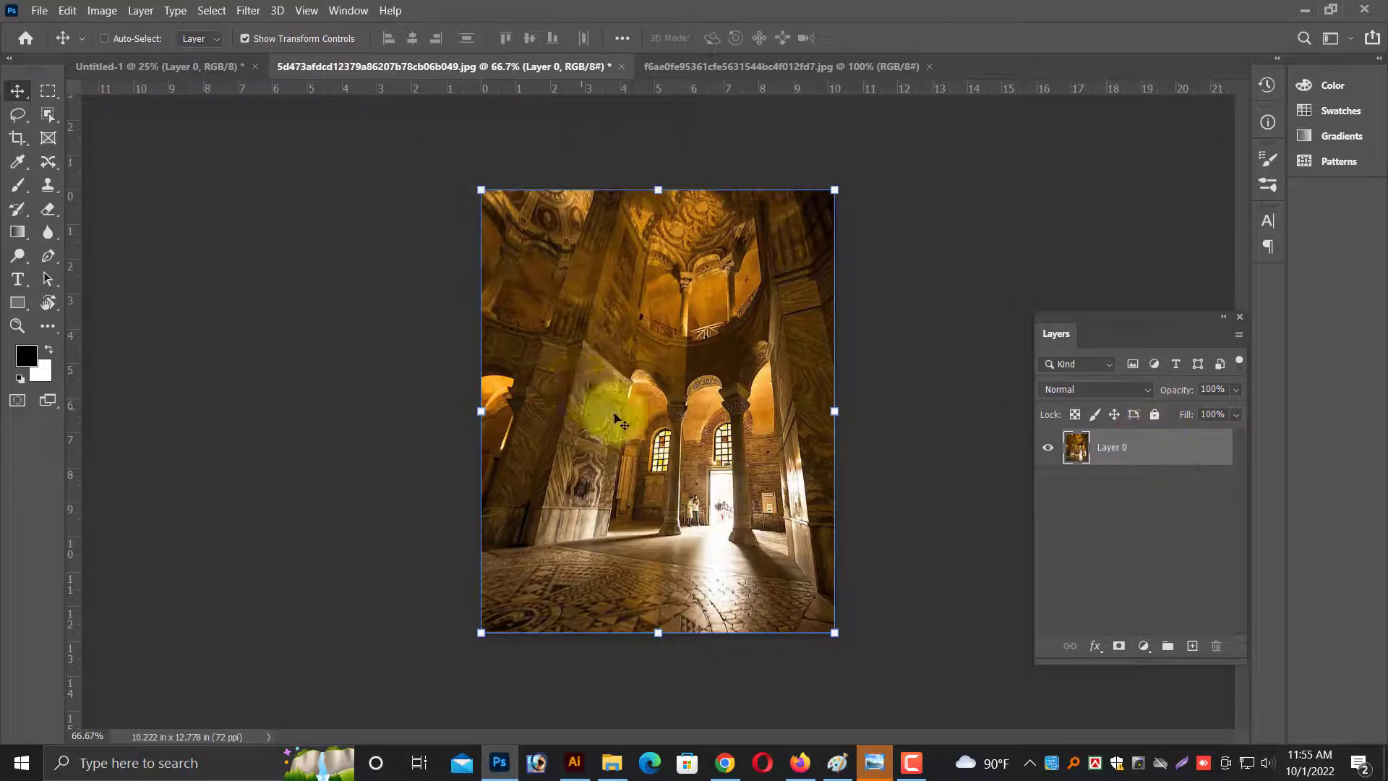
mouse_move(615, 403)
mouse_down()
mouse_move(328, 340)
mouse_move(262, 279)
mouse_up()
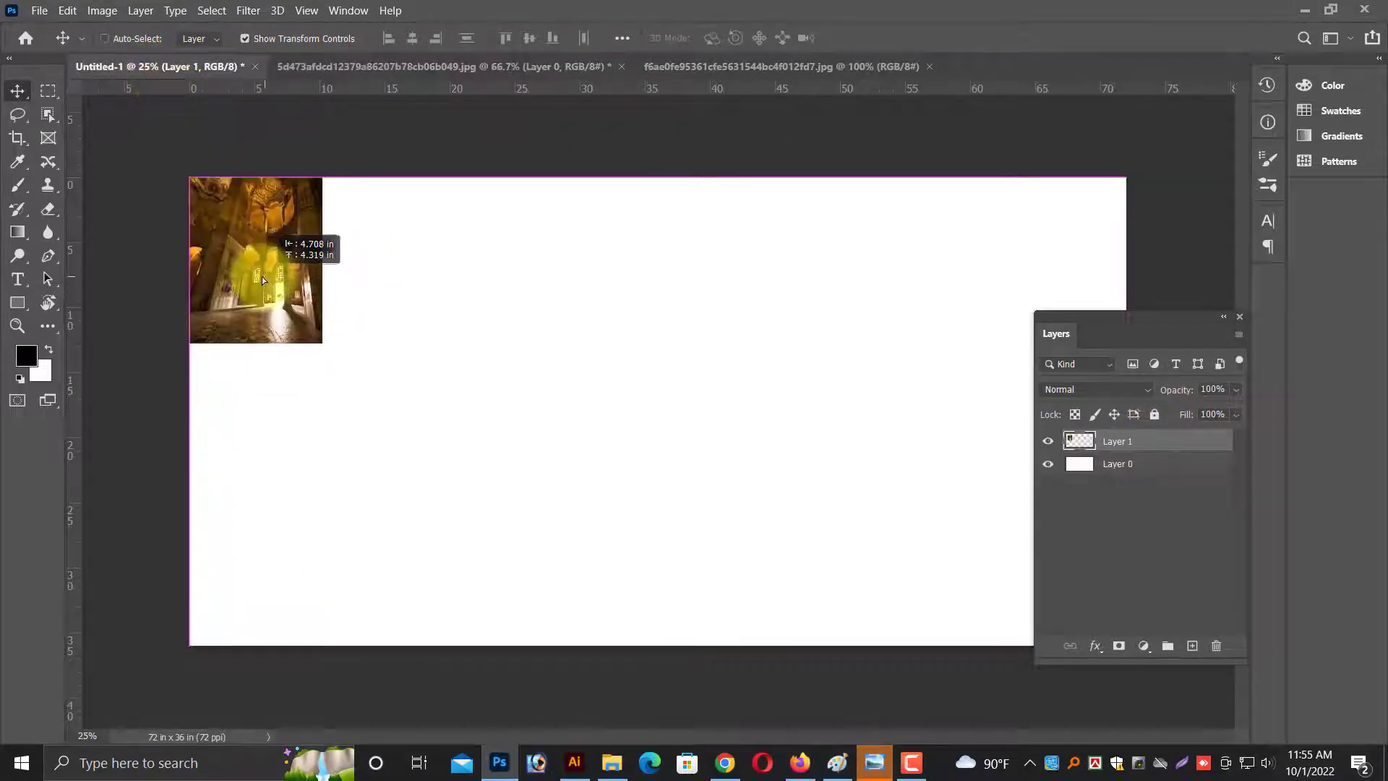
drag(322, 343, 544, 665)
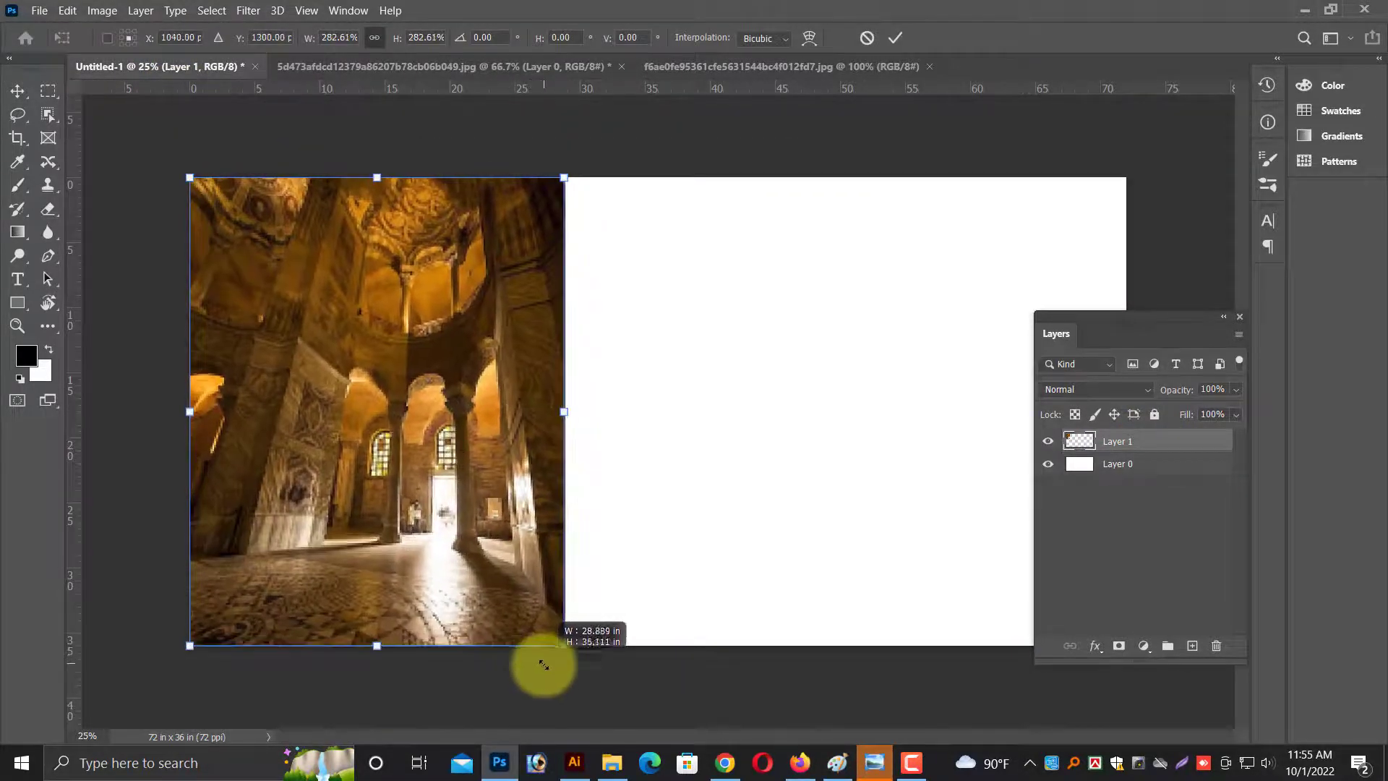
double_click(445, 544)
drag(454, 541, 433, 550)
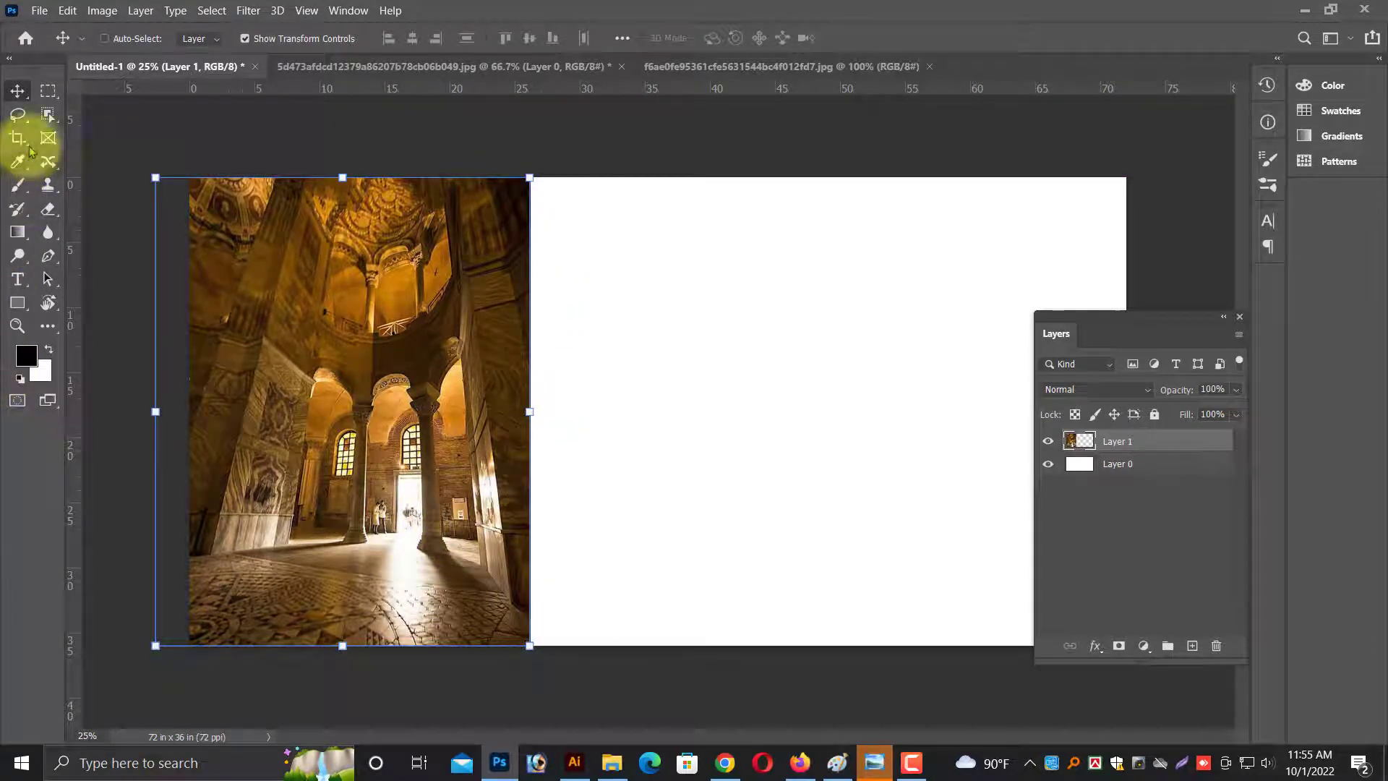
Soft-erase the photo's right side so it fades into white.
click(48, 209)
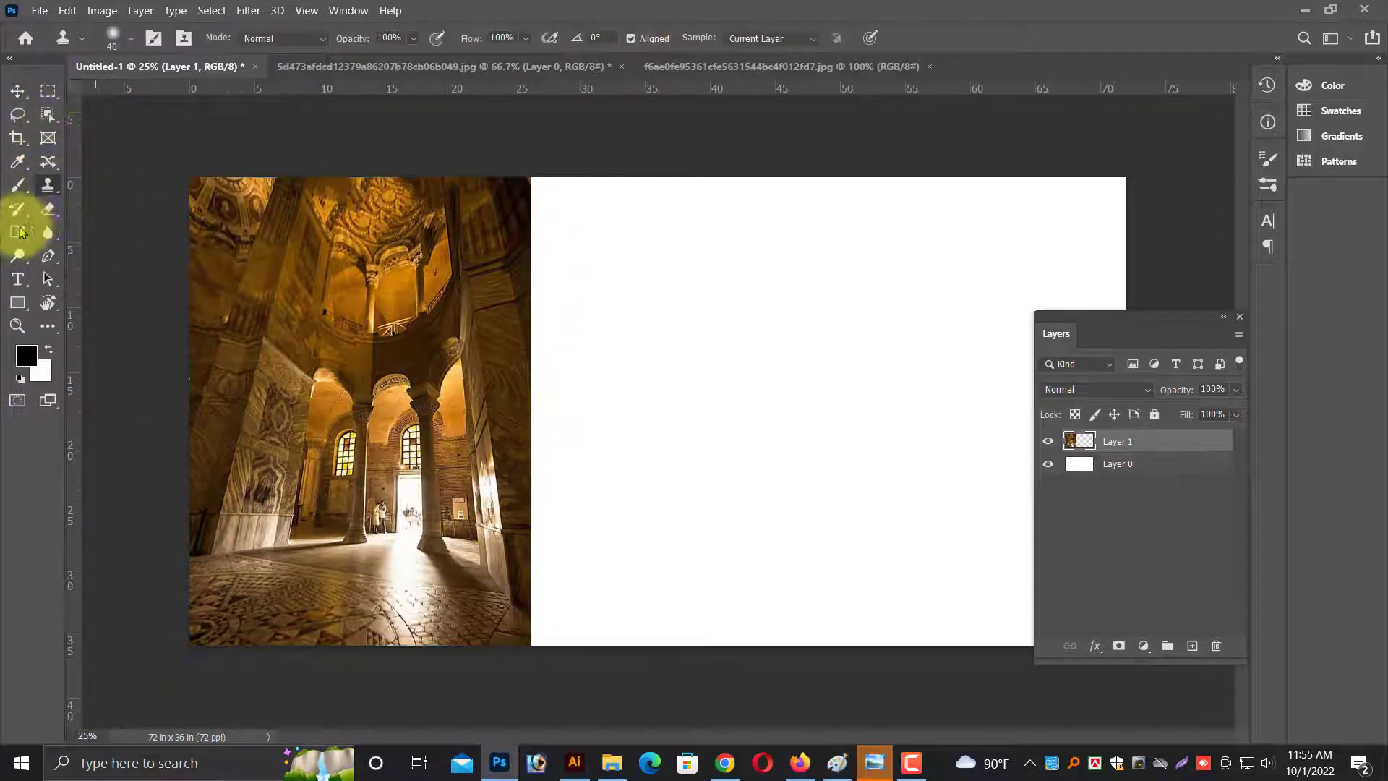
mouse_move(596, 205)
mouse_down()
mouse_move(412, 665)
mouse_move(521, 171)
mouse_move(354, 679)
mouse_move(474, 171)
mouse_move(552, 424)
mouse_up()
key(bracketright)
key(bracketright)
click(28, 87)
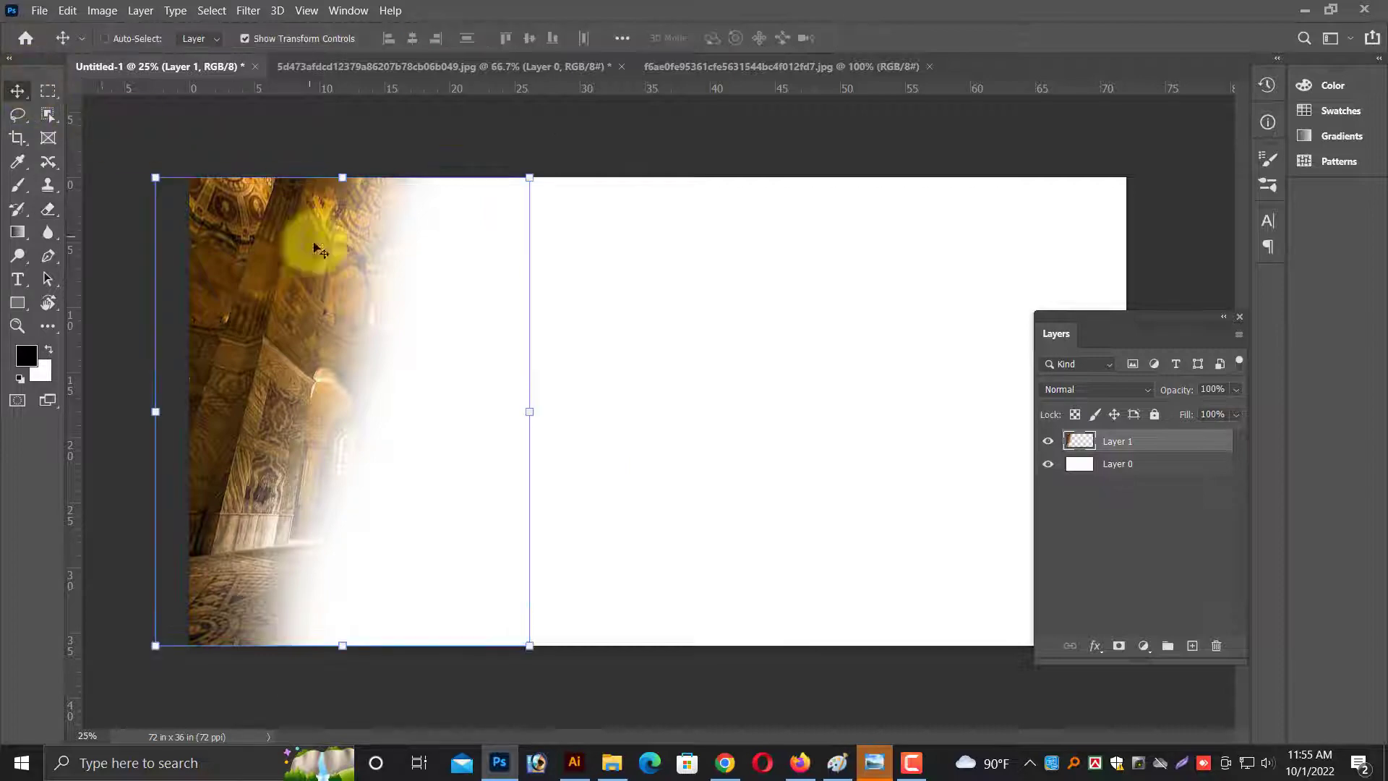
In Chrome, search Google Images for Facebook in a new tab.
click(728, 766)
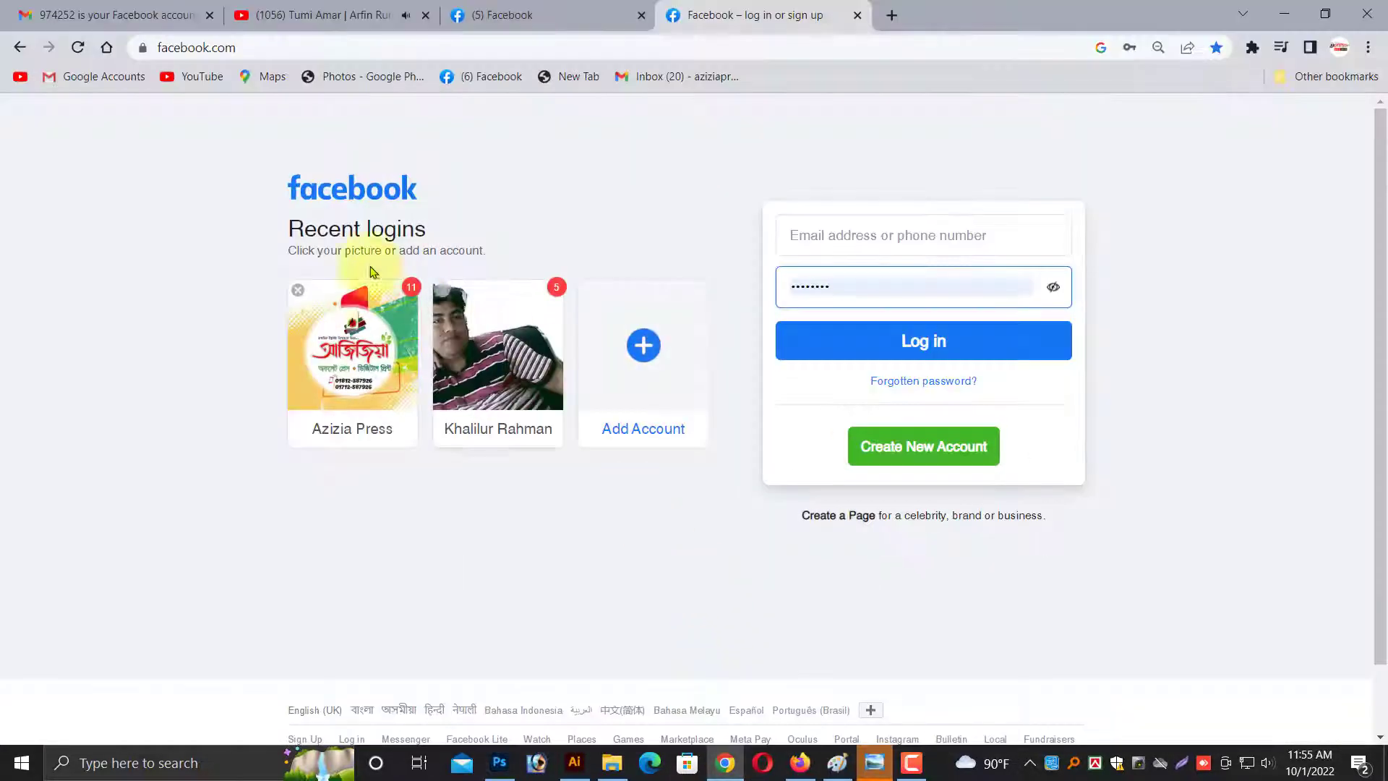
click(880, 16)
click(573, 381)
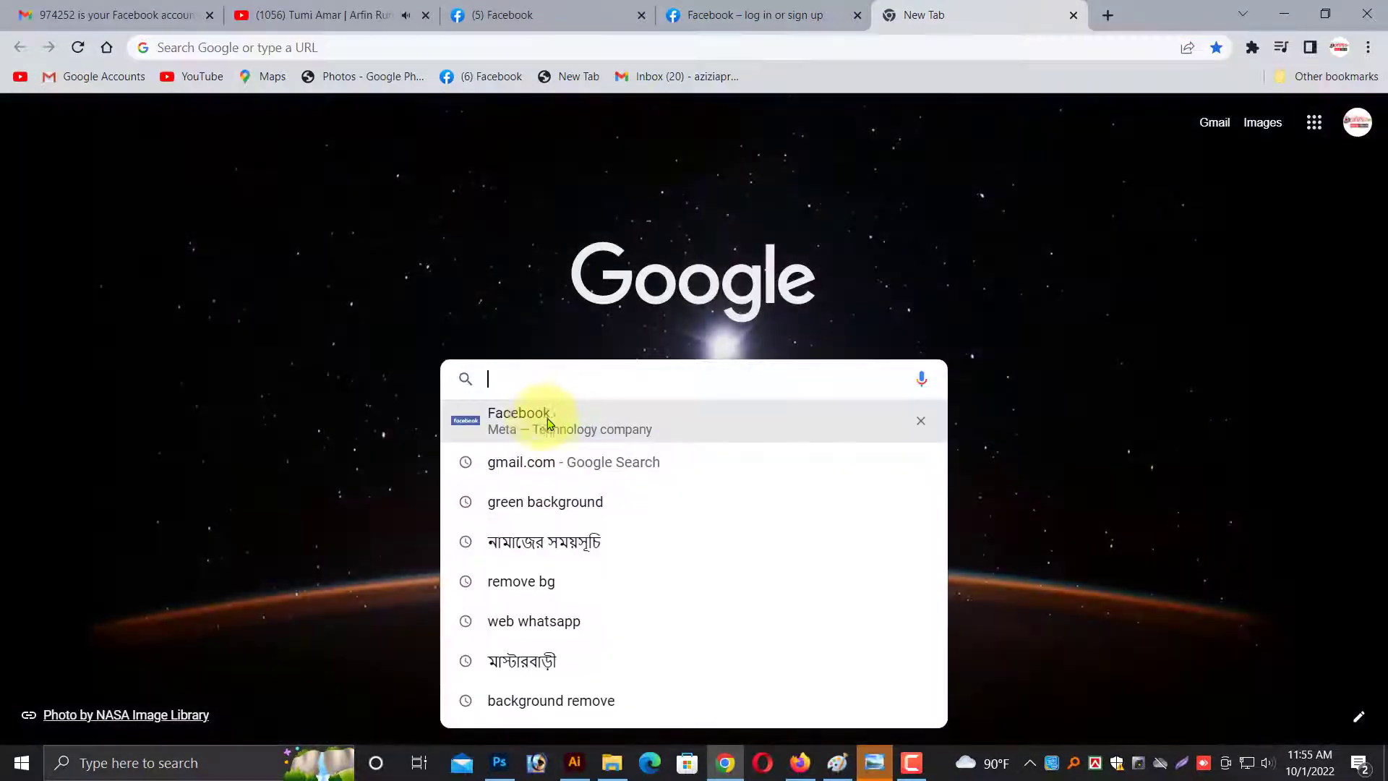
click(492, 412)
click(272, 195)
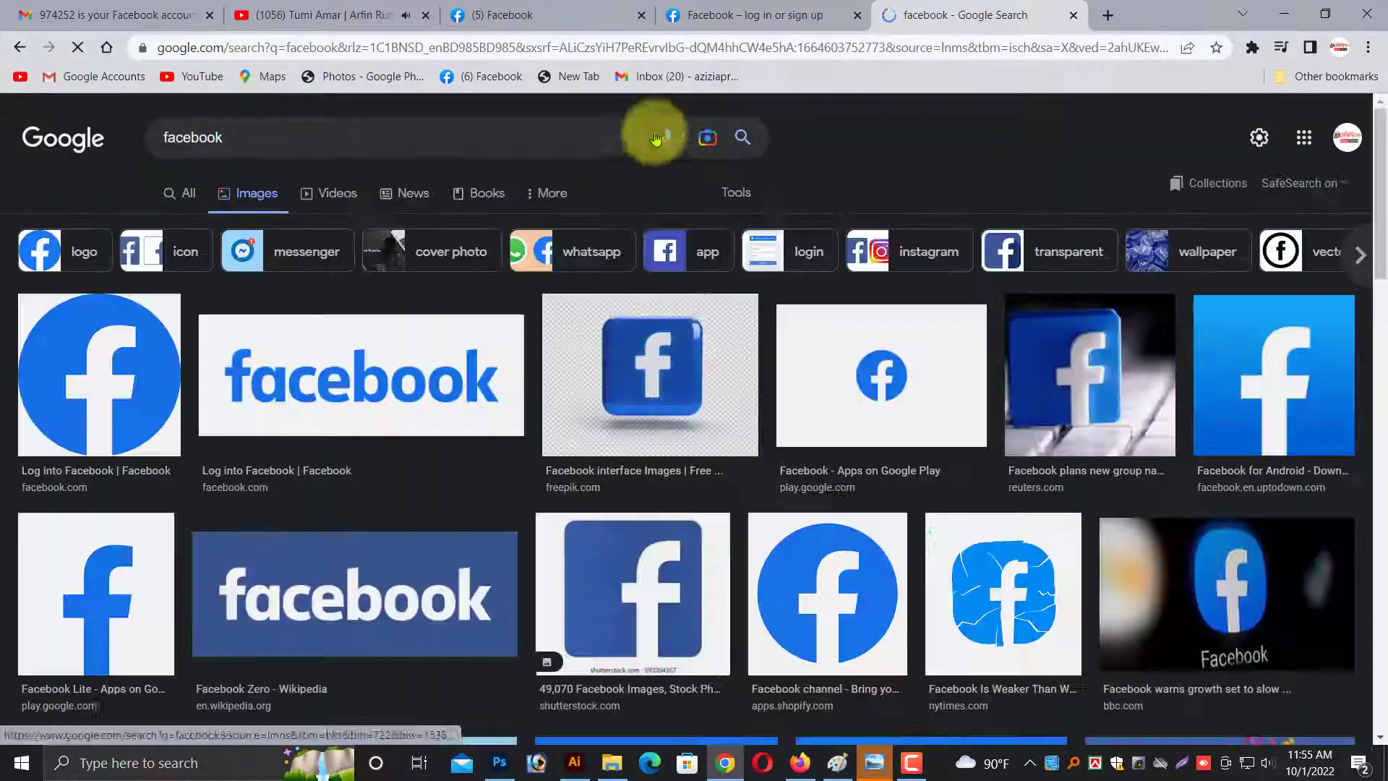
Run a Google image search using the Screenshot_2 leaf image.
click(700, 153)
click(569, 271)
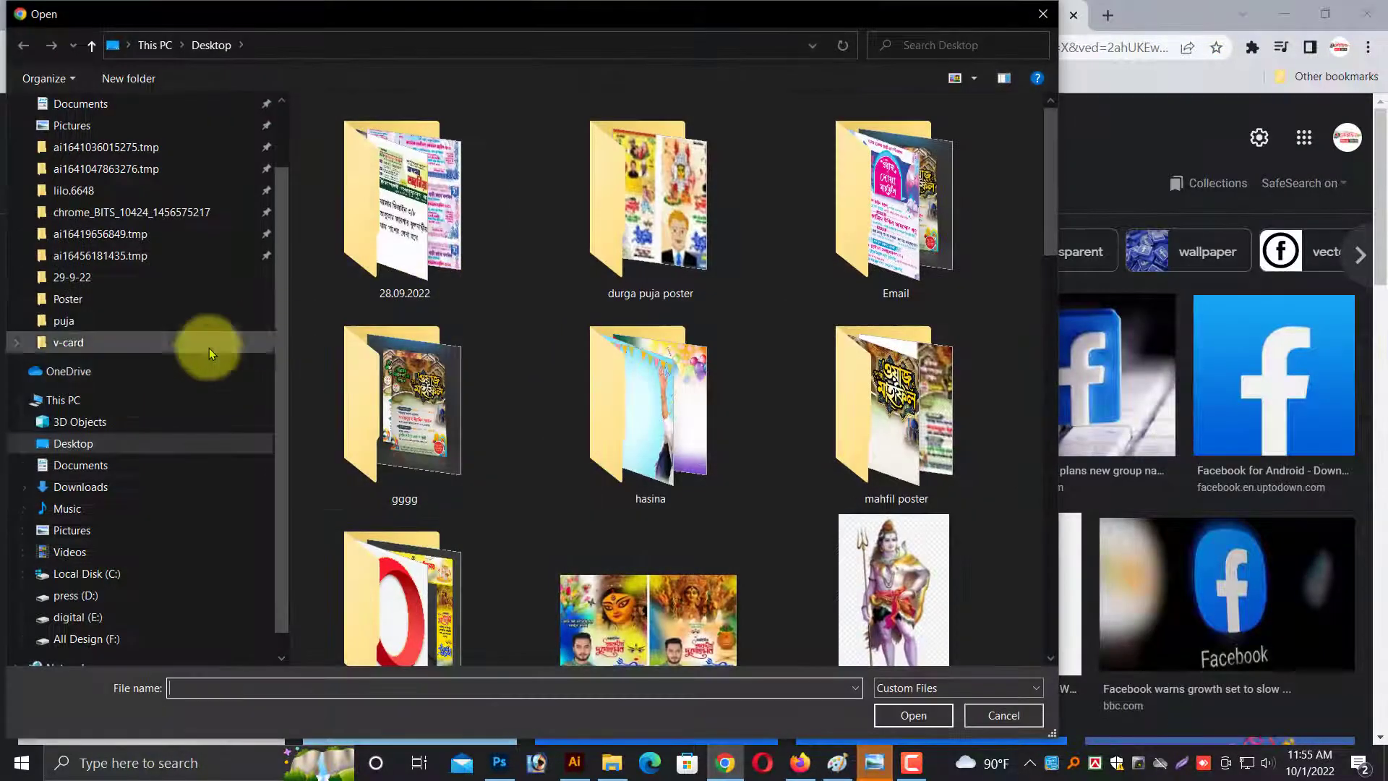
scroll(602, 437, down, 5)
scroll(605, 470, down, 5)
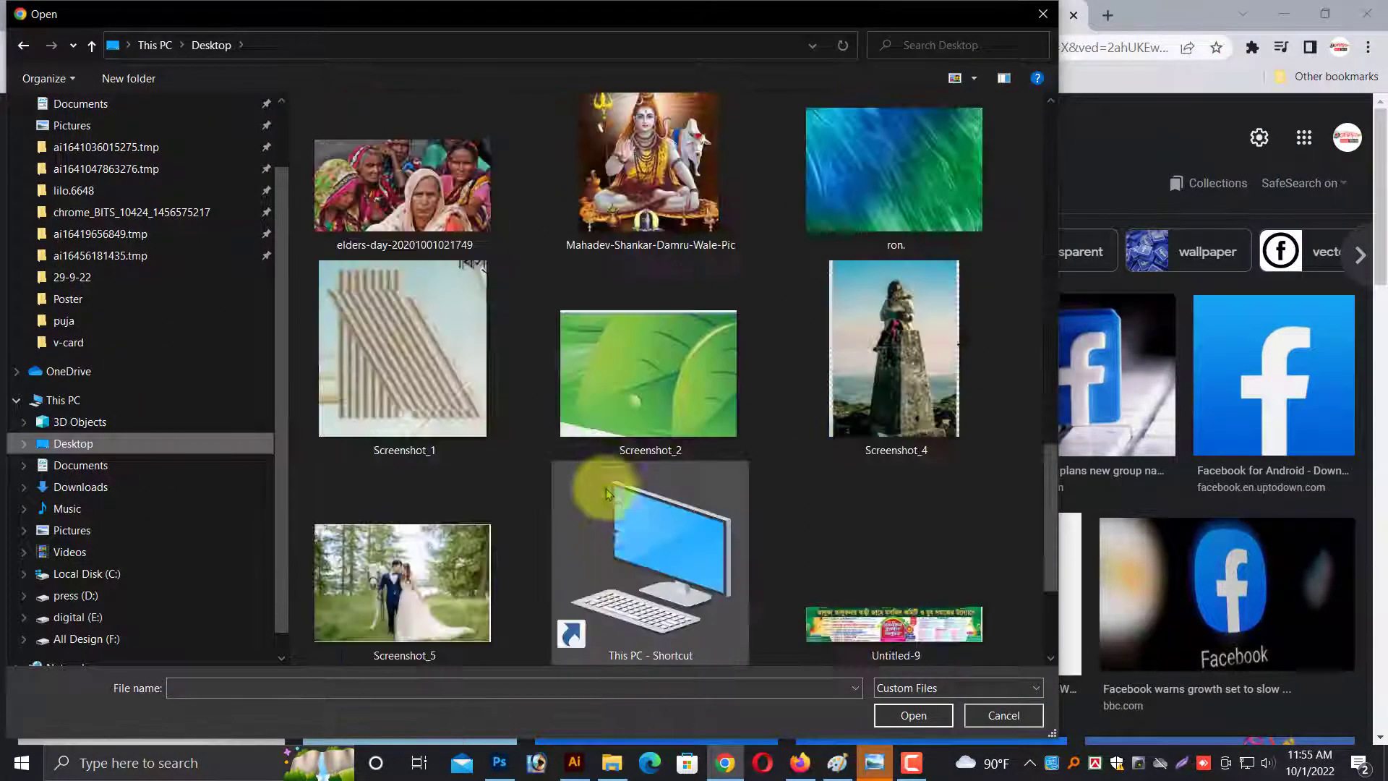
scroll(615, 506, down, 3)
click(649, 188)
click(900, 714)
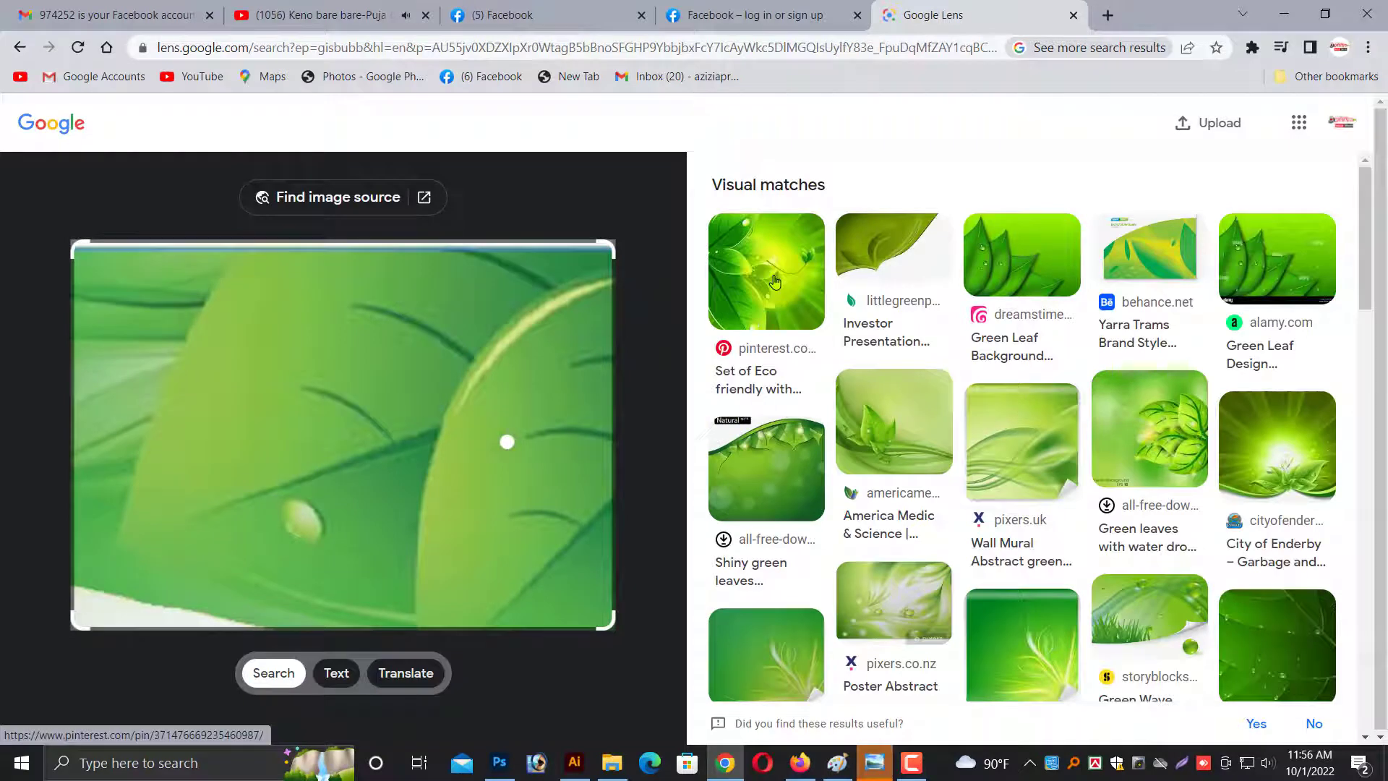
Open the green leaves match's pin image in its own tab and copy it.
click(774, 282)
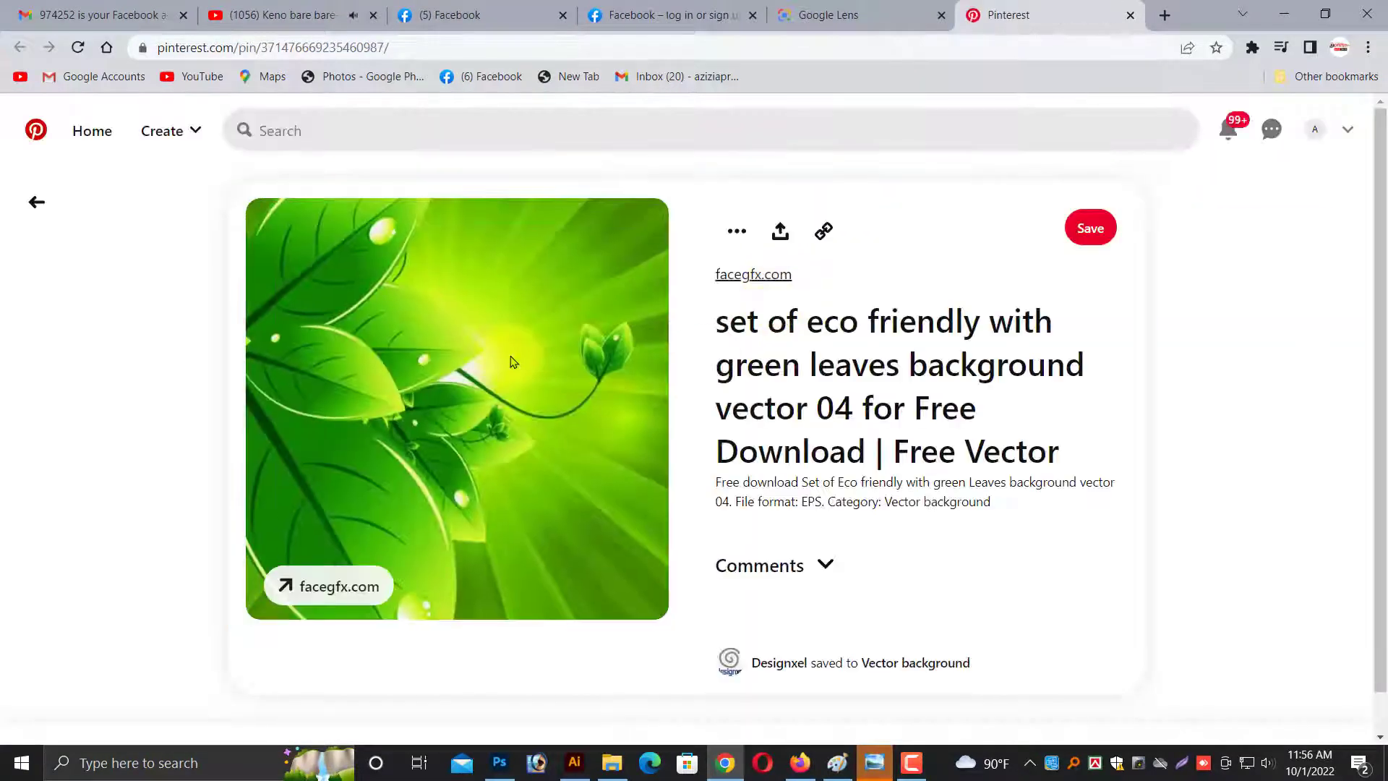
right_click(545, 385)
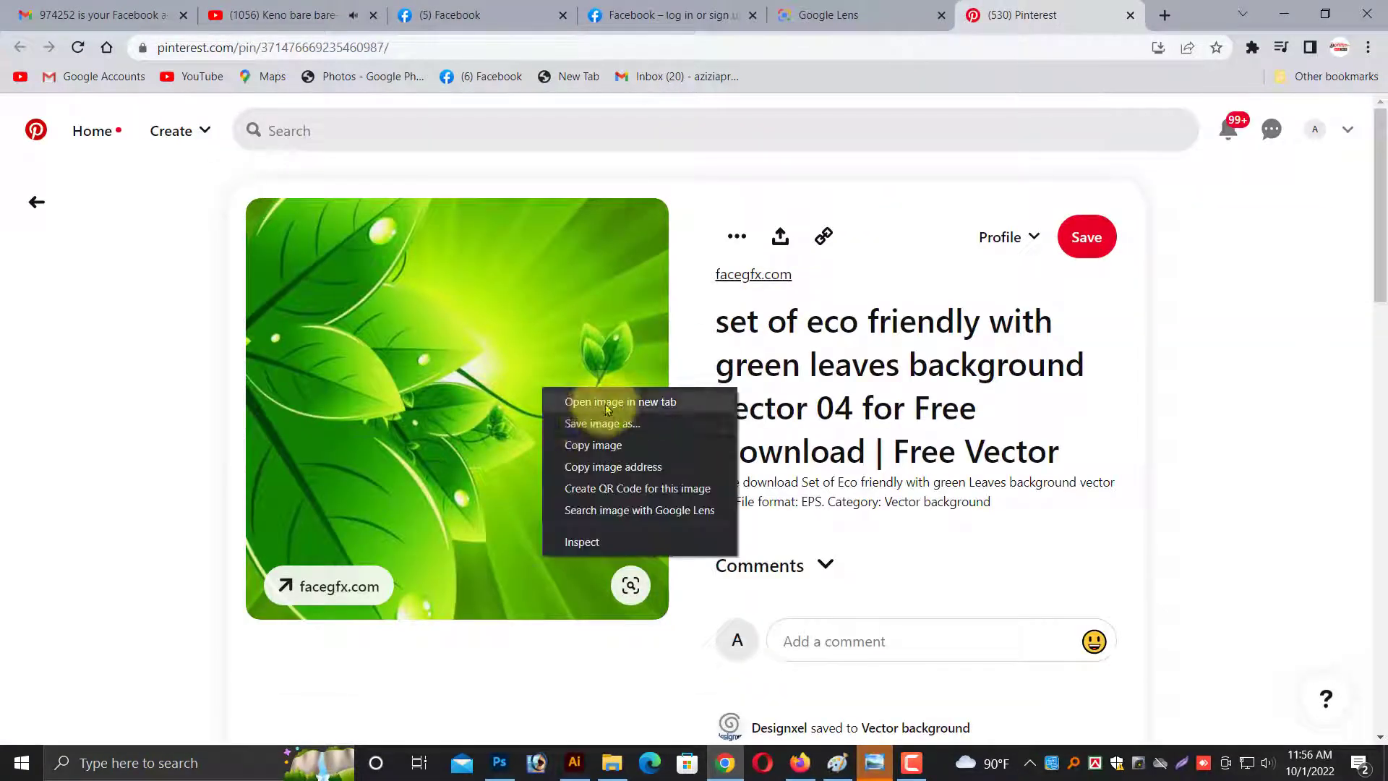
click(592, 399)
click(1033, 15)
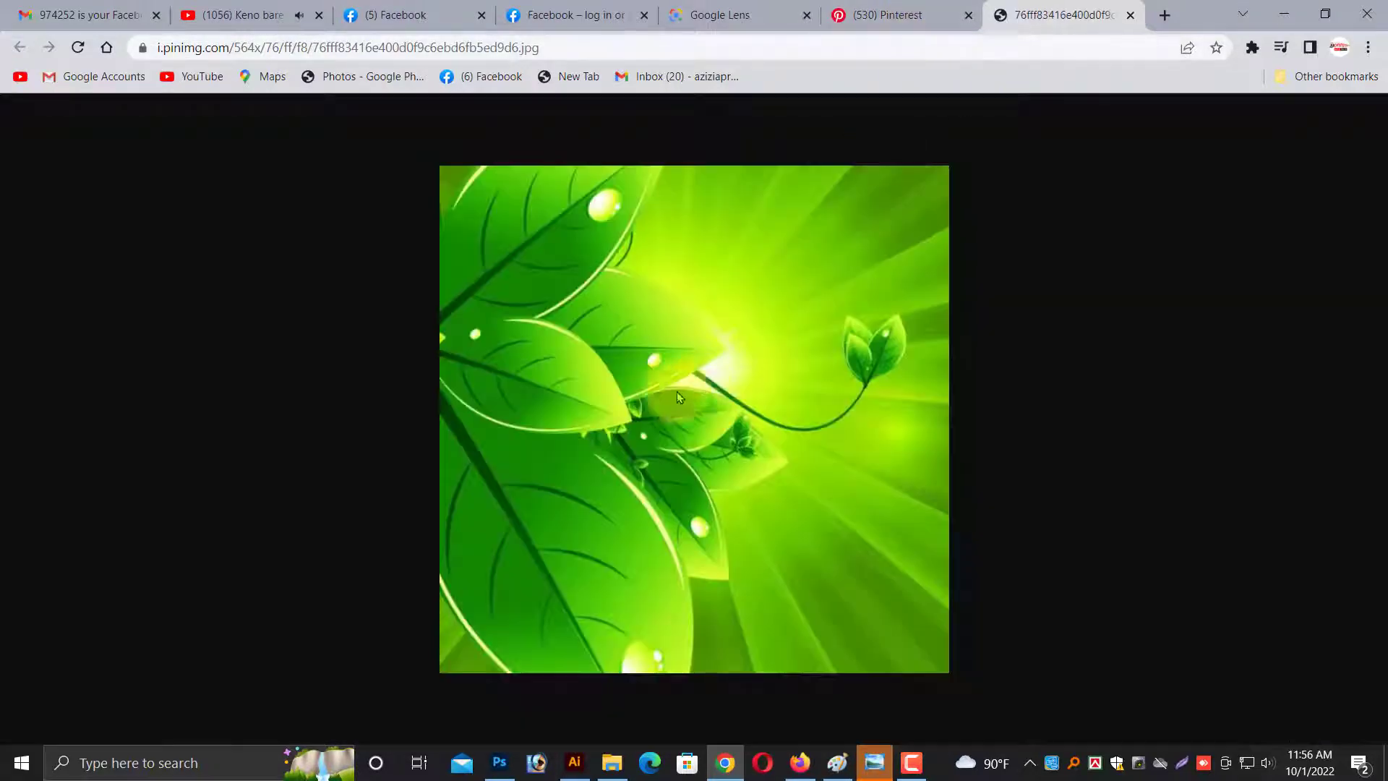
right_click(677, 391)
click(712, 448)
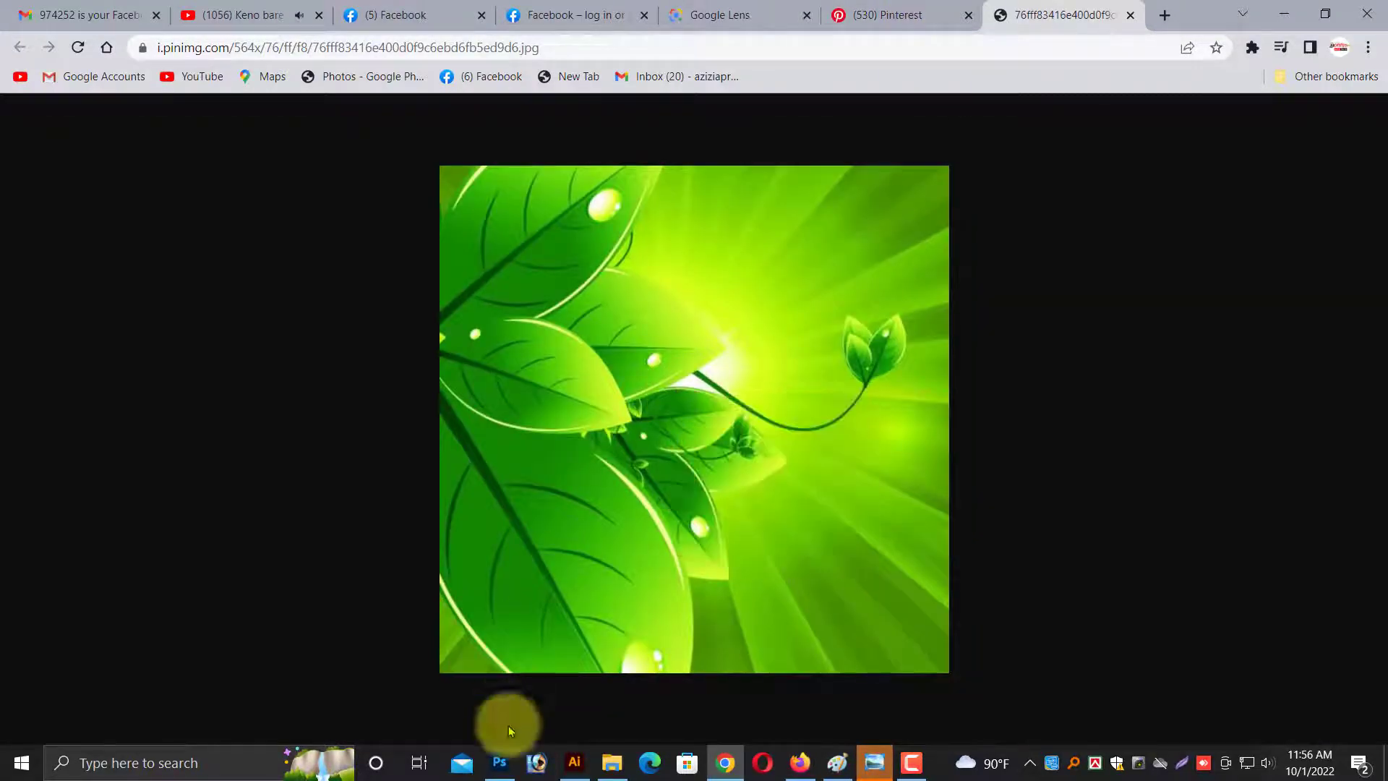
click(500, 763)
Paste the leaves image into the banner and line it up with the top-left corner.
key(ctrl+v)
drag(651, 405, 275, 217)
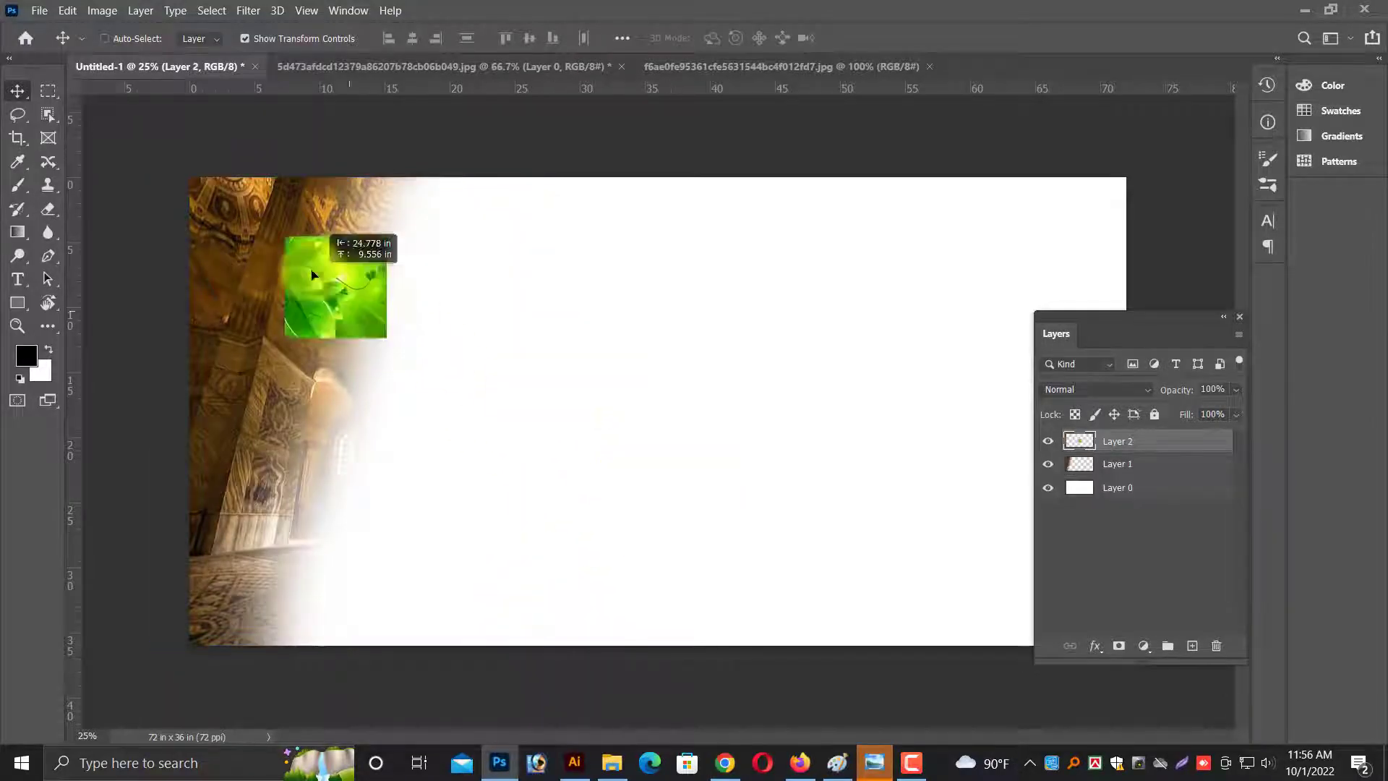
key(ctrl+plus)
drag(365, 235, 752, 455)
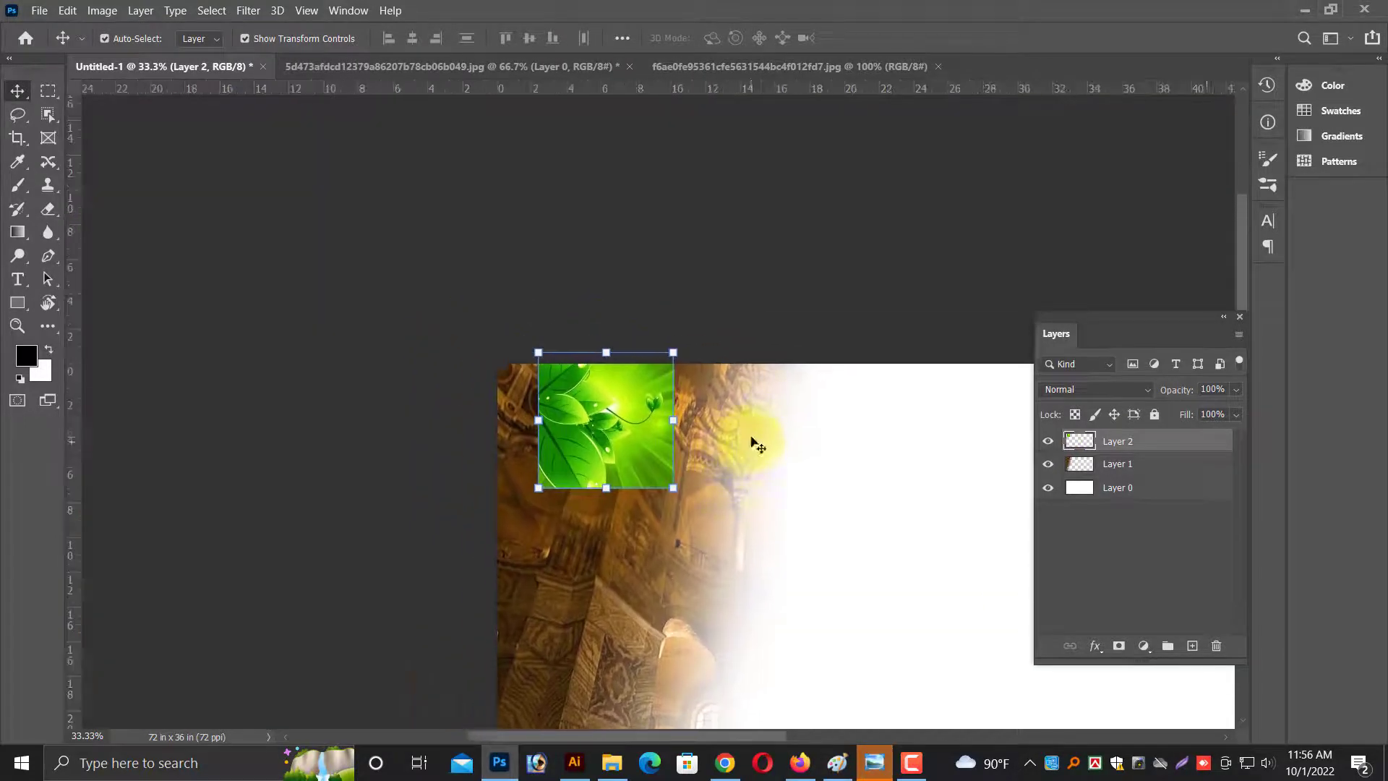
key(ctrl+plus)
drag(609, 487, 548, 471)
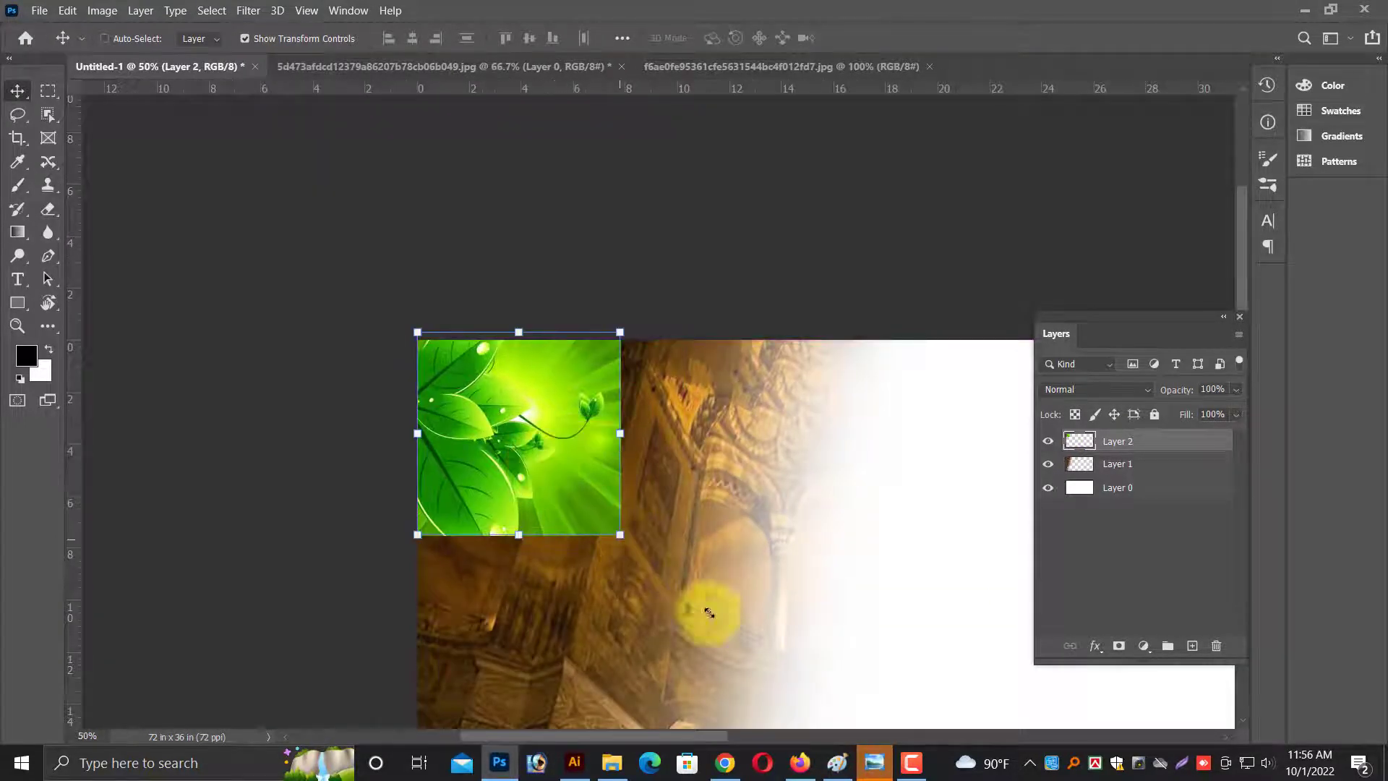
Enlarge the leaves to about 485 px square and tilt them about 18°.
drag(621, 542, 767, 680)
scroll(612, 542, down, 1)
scroll(613, 542, down, 3)
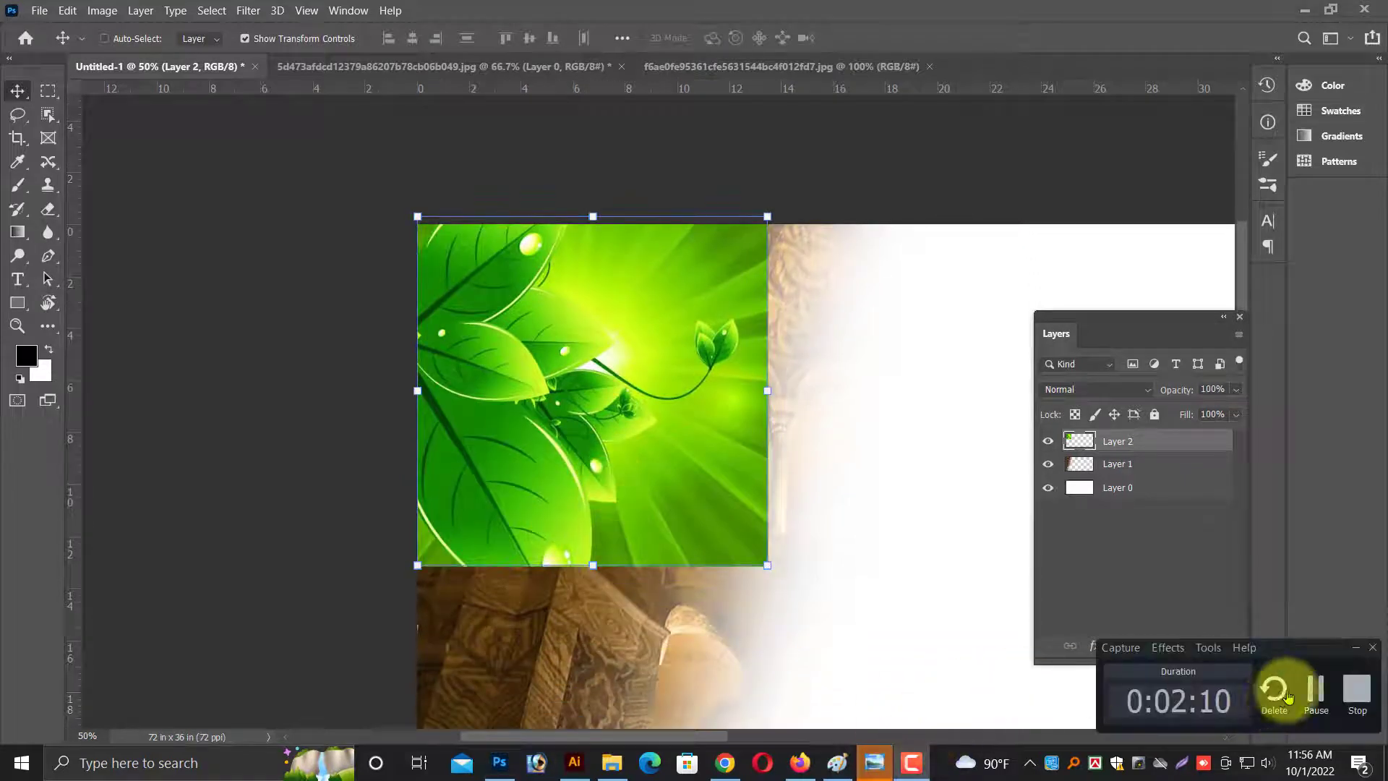
drag(405, 202, 459, 132)
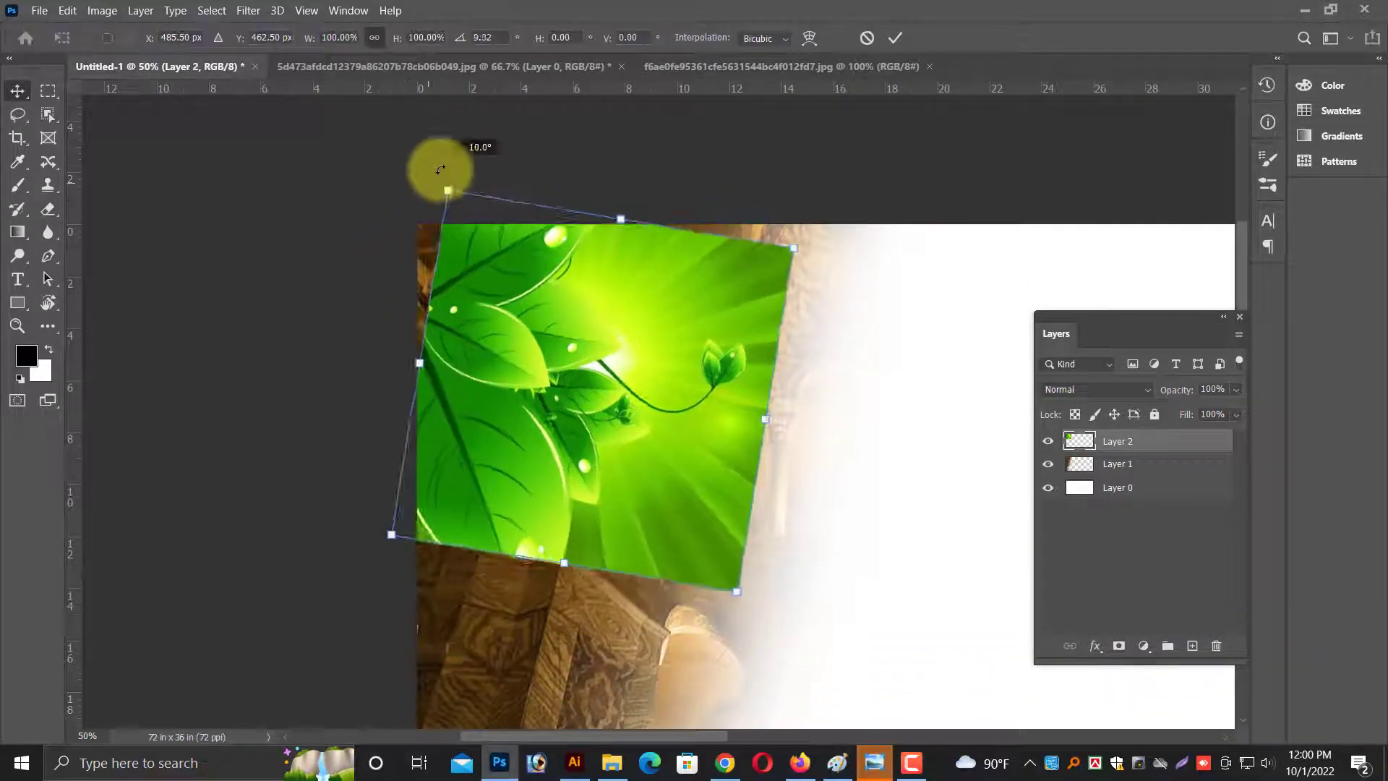
mouse_move(492, 279)
mouse_down()
mouse_move(516, 309)
mouse_move(515, 295)
mouse_move(510, 320)
mouse_up()
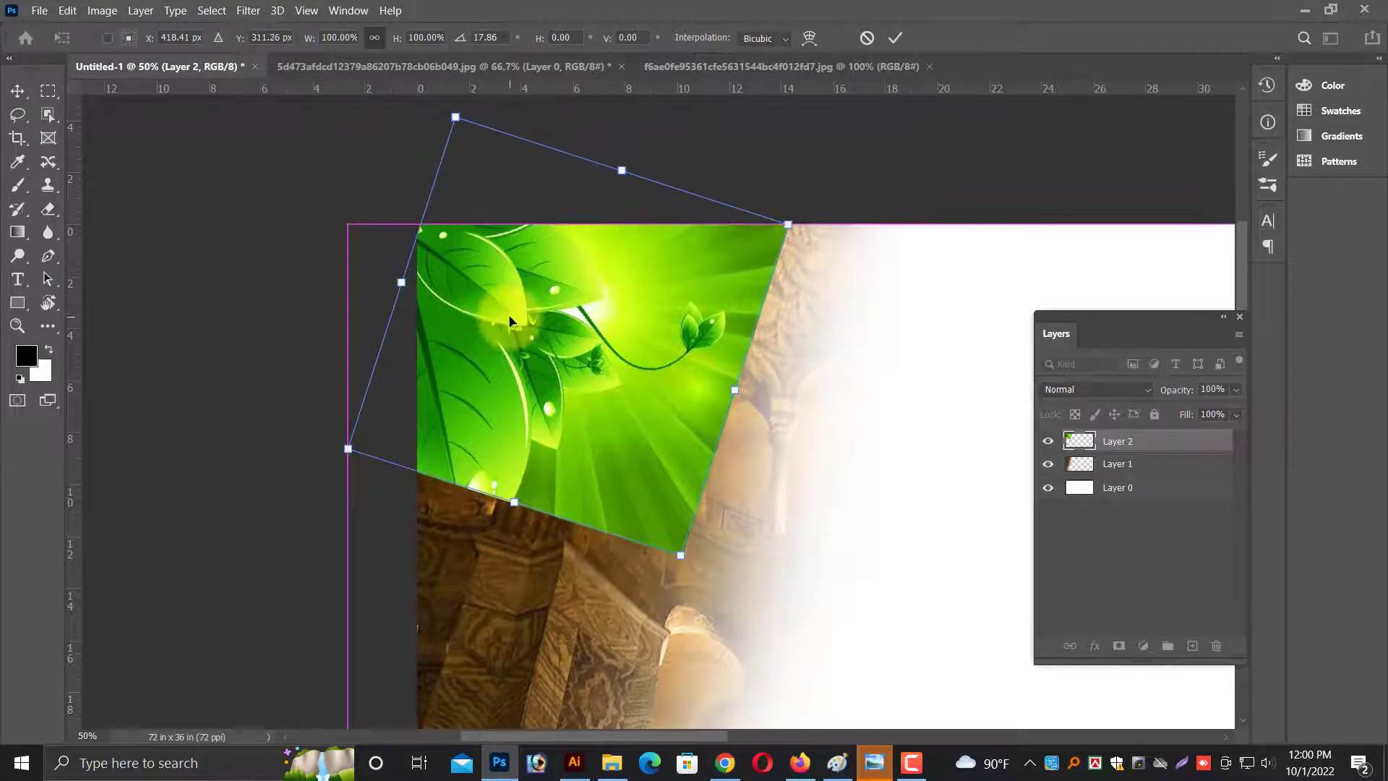
key(Return)
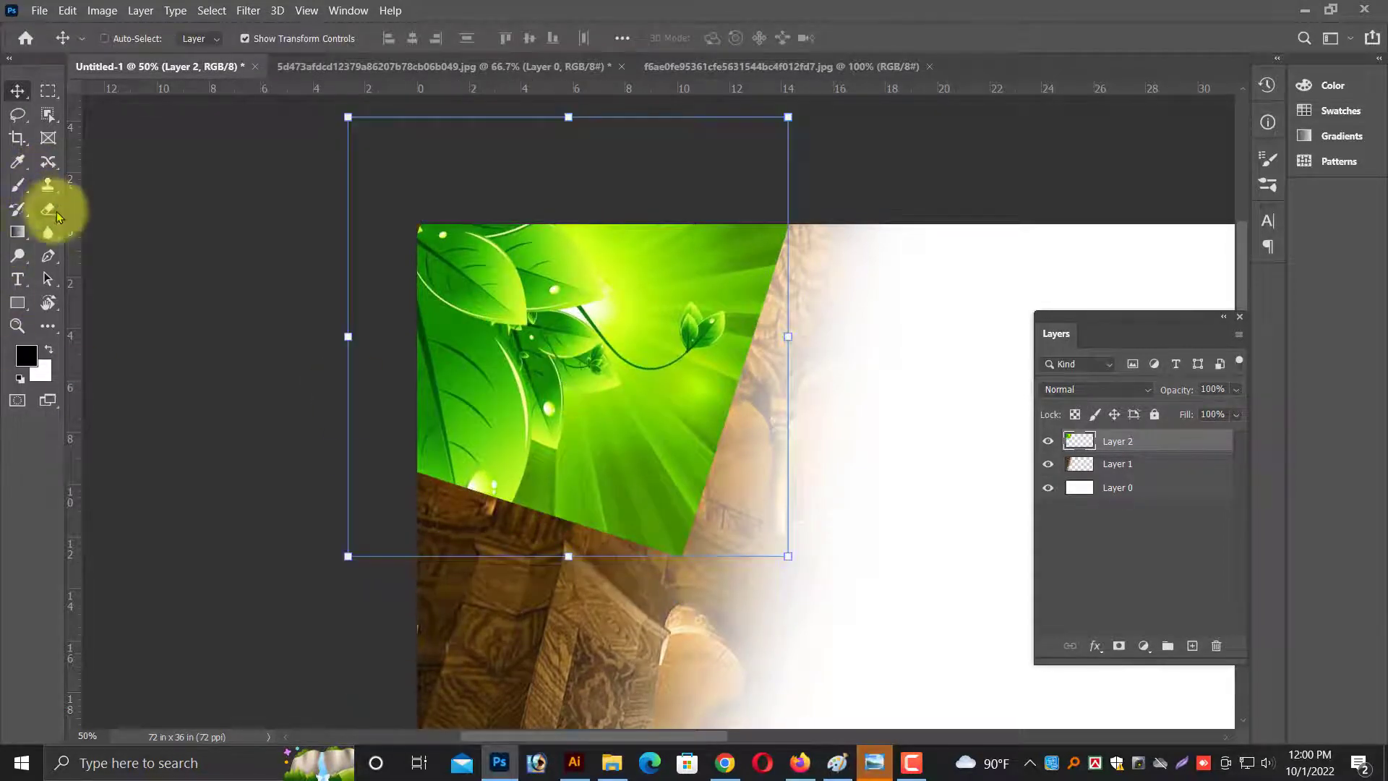
Soft-erase the leaves' diagonal lower edge with a 500–600 px eraser.
click(56, 215)
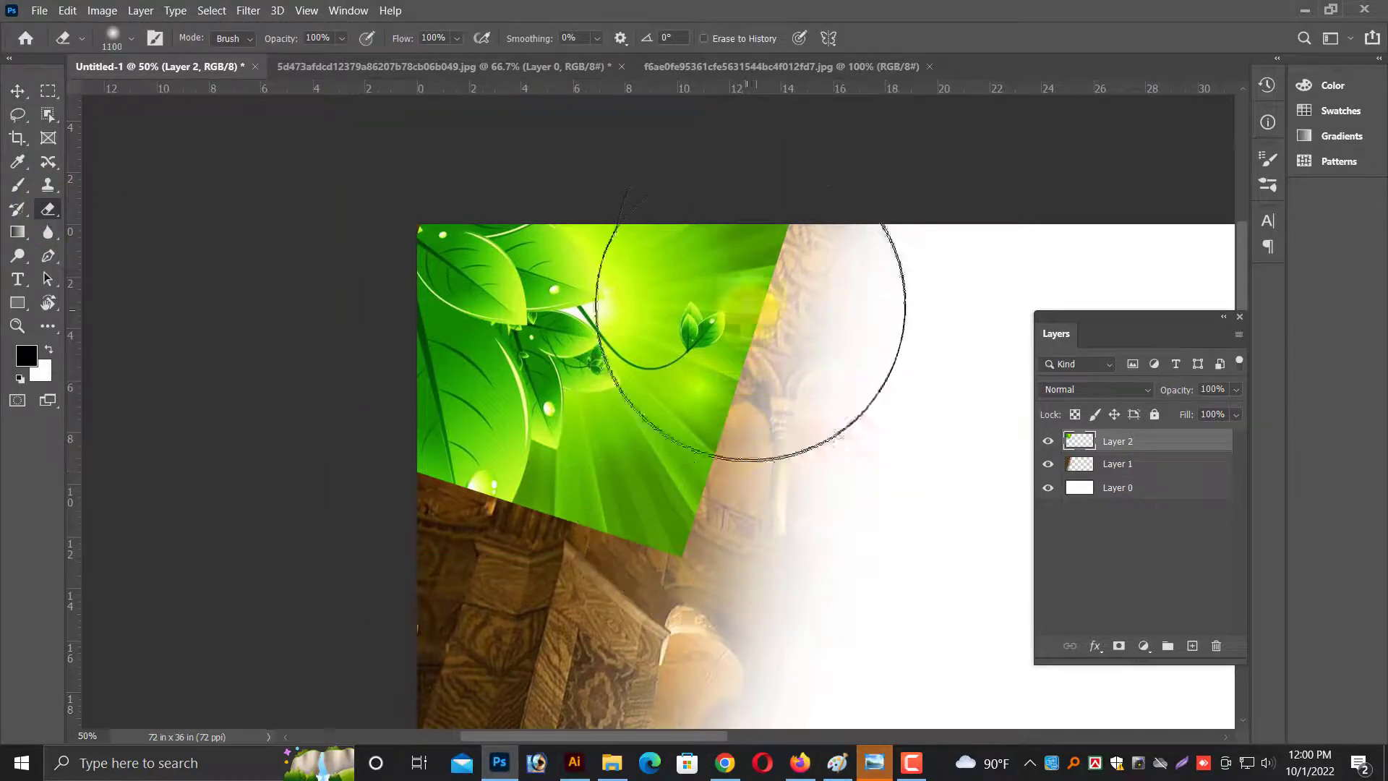
key(bracketleft)
key(bracketleft)
key(bracketleft)
mouse_move(751, 239)
mouse_down()
mouse_move(663, 528)
mouse_move(719, 204)
mouse_up()
key(bracketright)
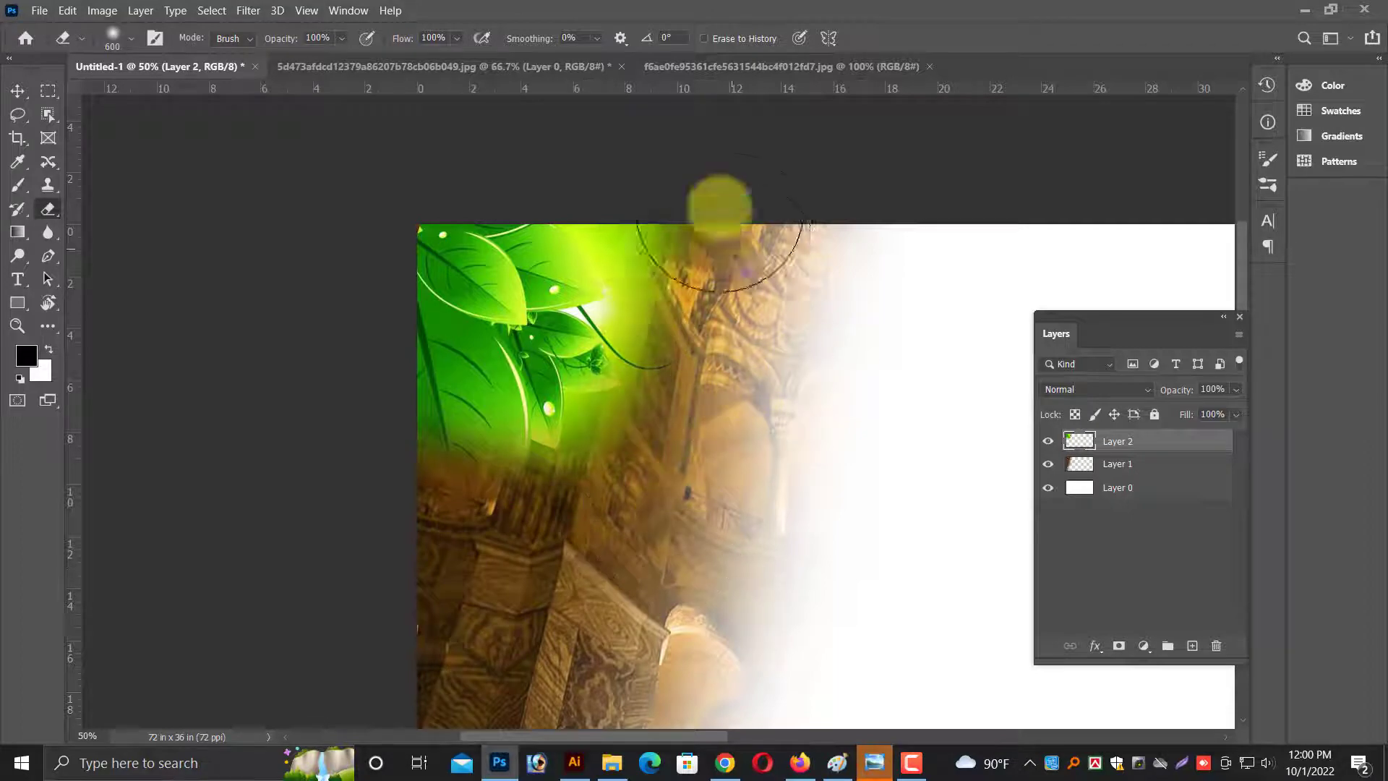
click(22, 95)
key(ctrl+minus)
key(ctrl+minus)
key(ctrl+minus)
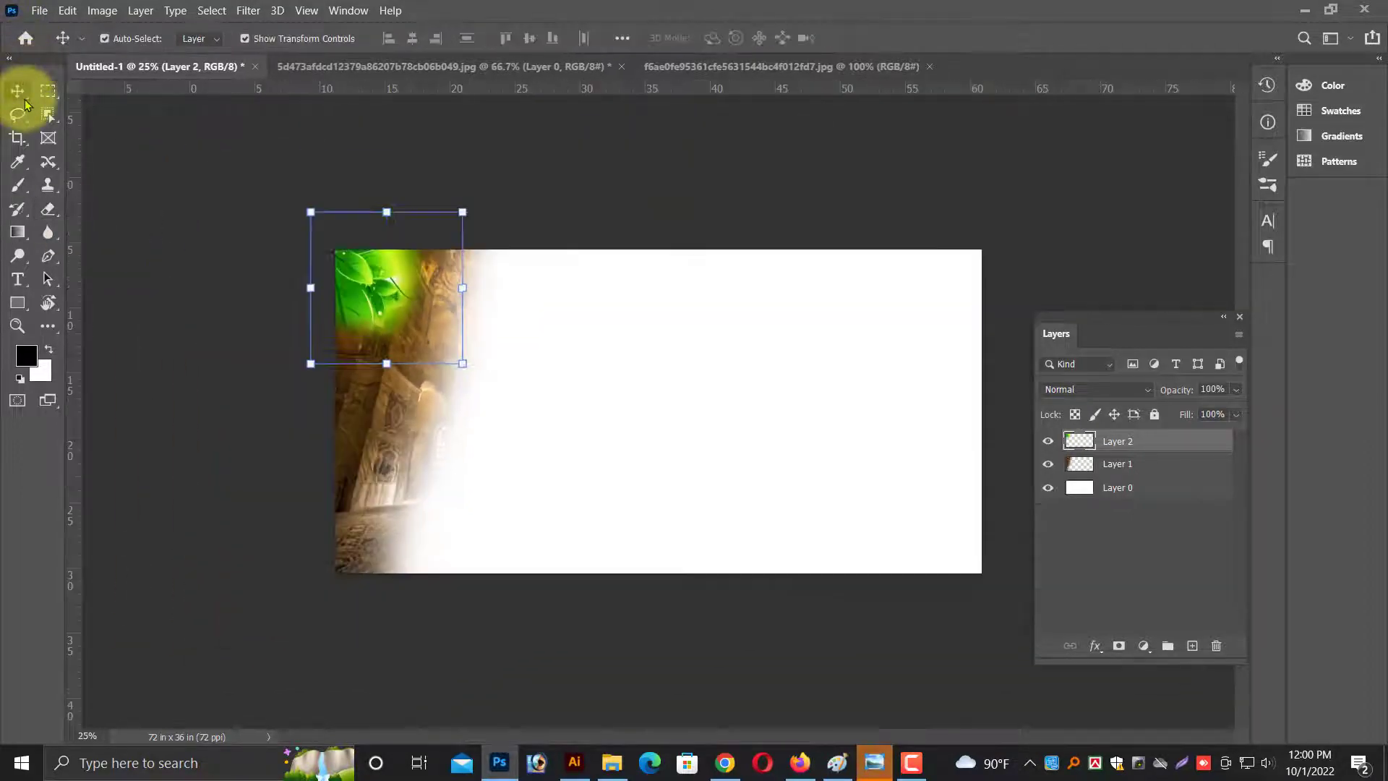
Close the temple photo document and bring up the ornate arch photo.
ctrl+click(421, 446)
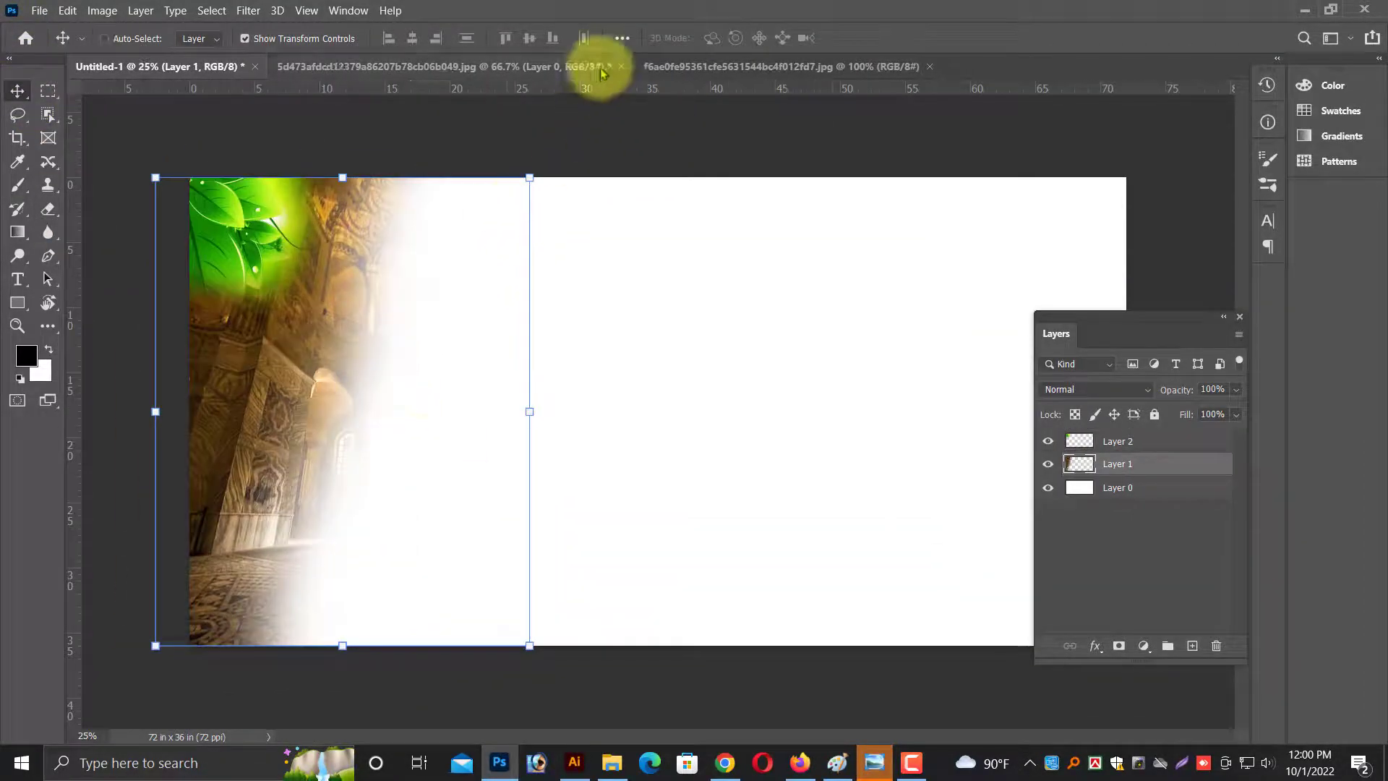
click(599, 68)
key(ctrl+w)
click(715, 310)
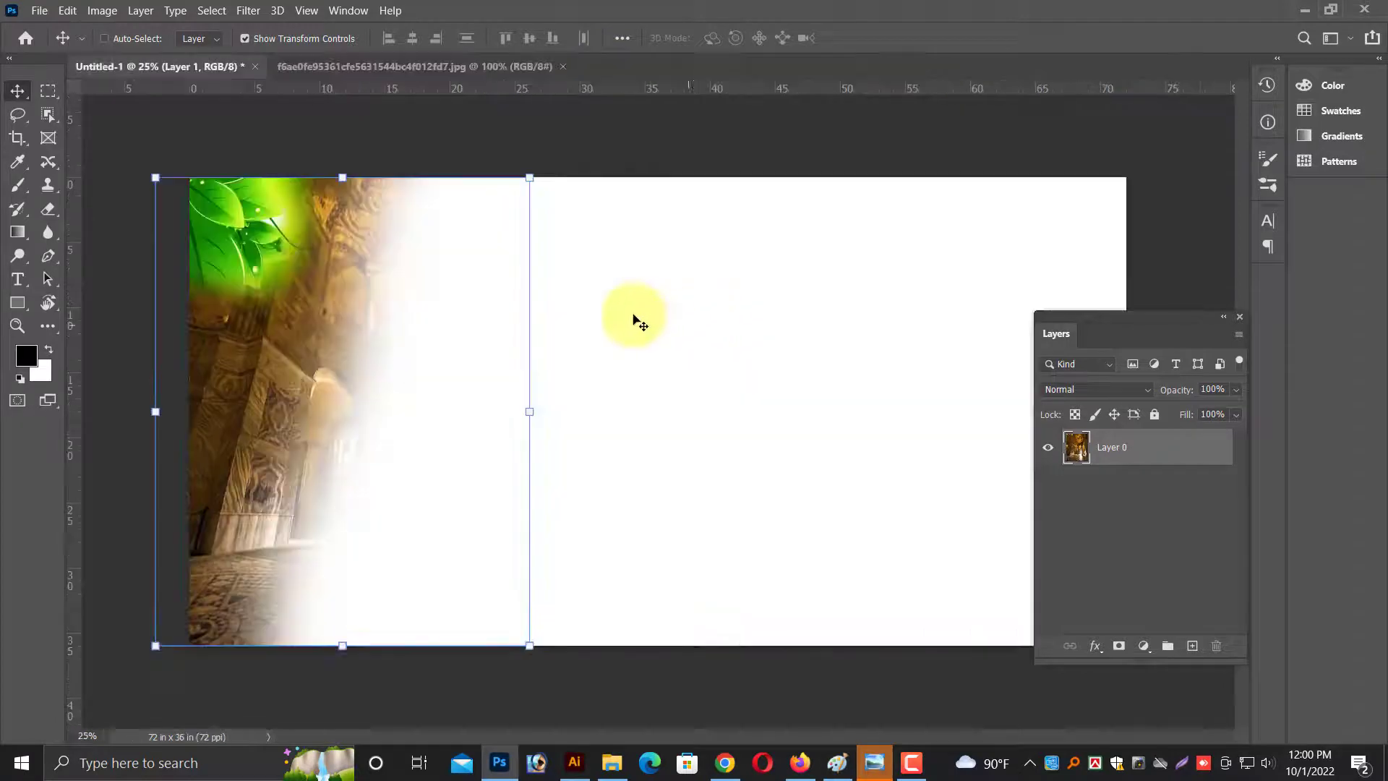
click(511, 66)
Drag the arch photo into the banner as Layer 3 and delete the old temple Layer 1.
double_click(1137, 443)
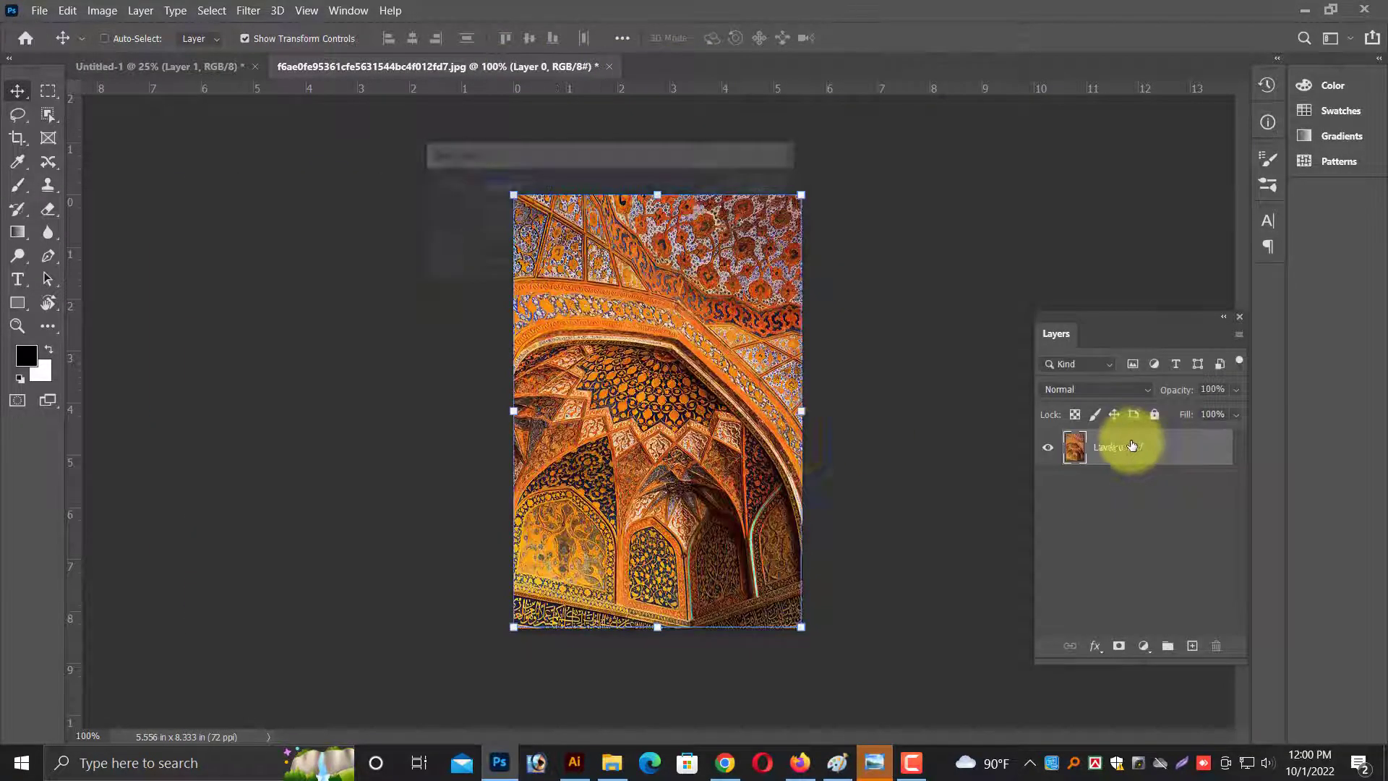
mouse_move(450, 273)
mouse_down()
mouse_move(152, 69)
mouse_move(654, 423)
mouse_move(195, 253)
mouse_up()
right_click(289, 454)
click(311, 474)
key(Delete)
right_click(636, 383)
click(665, 391)
Scale the arch photo over the left side and erase its right edge with an 1100 px eraser.
drag(274, 293, 502, 645)
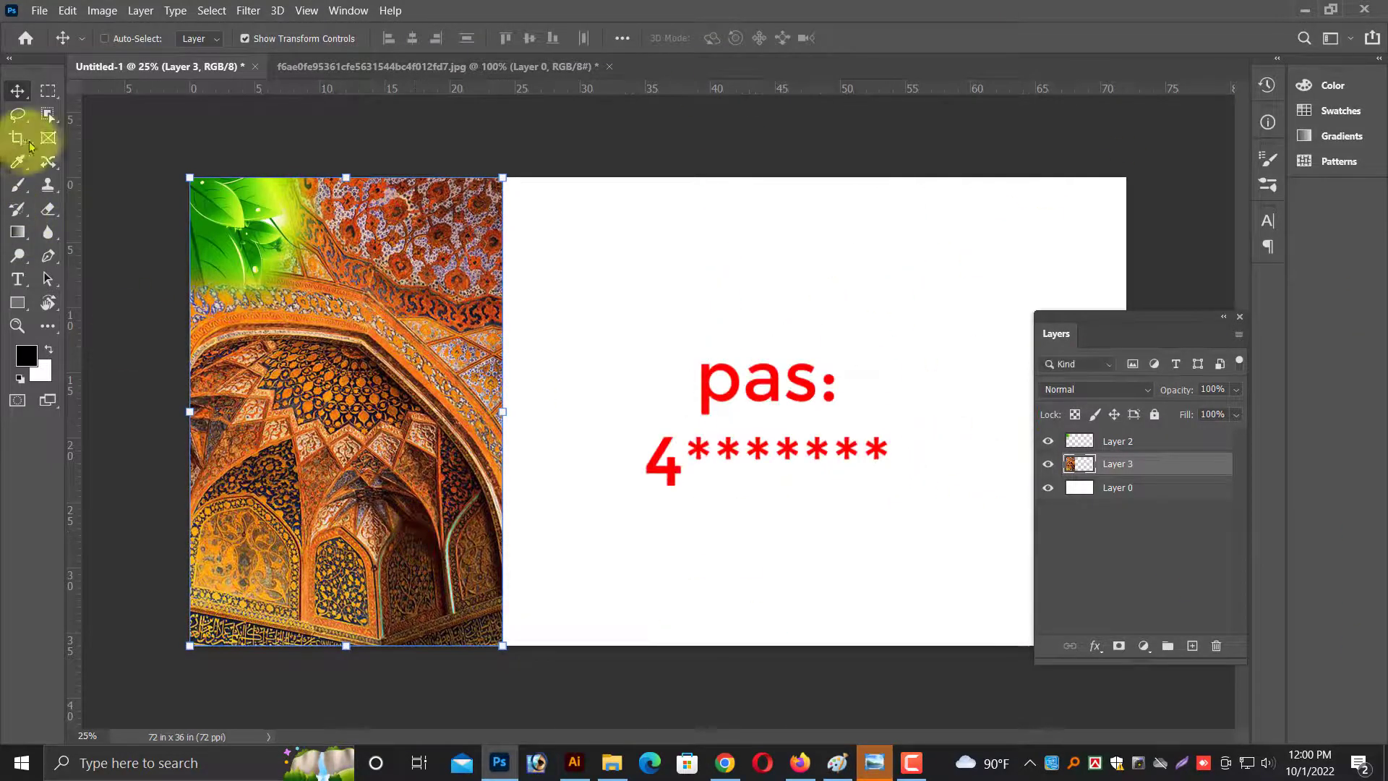
click(47, 209)
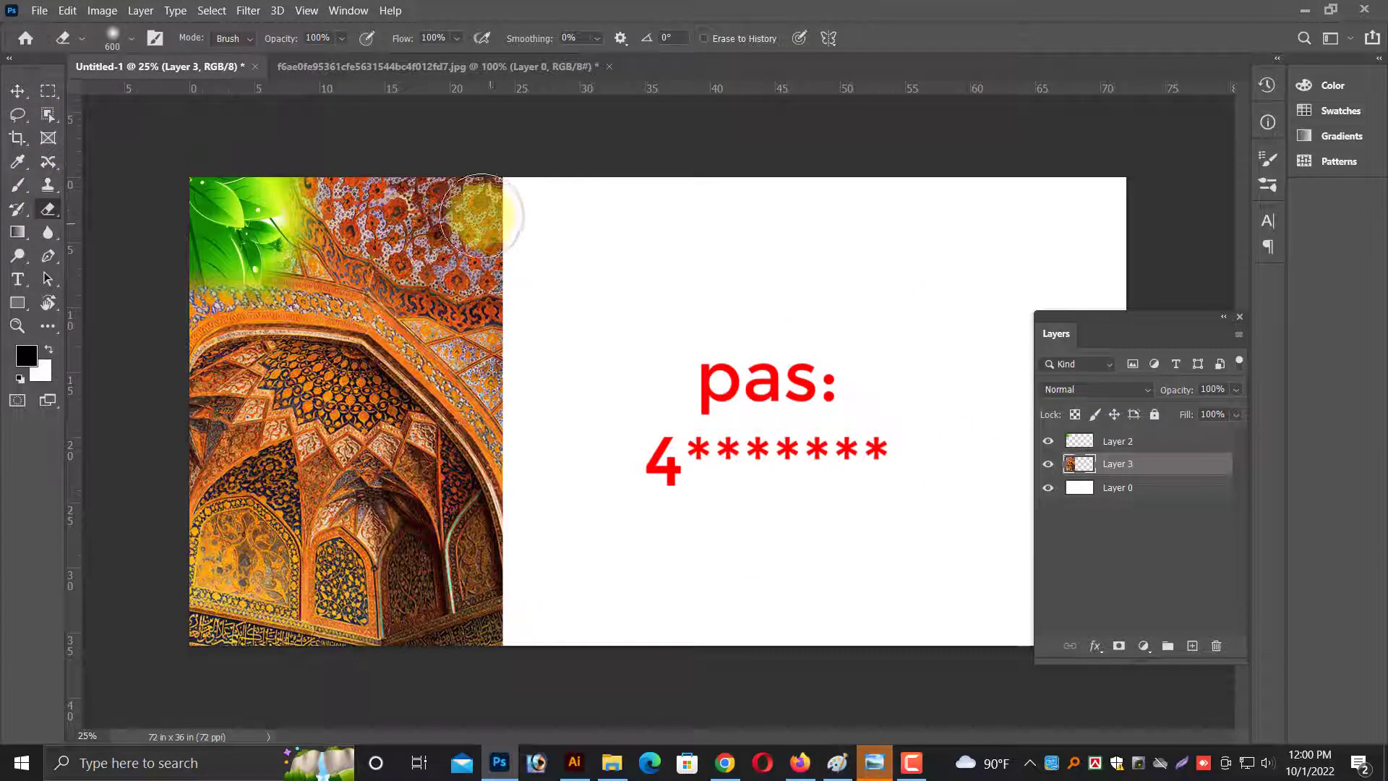
key(bracketright)
key(bracketright)
key(bracketright)
mouse_move(458, 148)
mouse_down()
mouse_move(480, 558)
mouse_move(386, 176)
mouse_move(492, 477)
mouse_move(419, 694)
mouse_up()
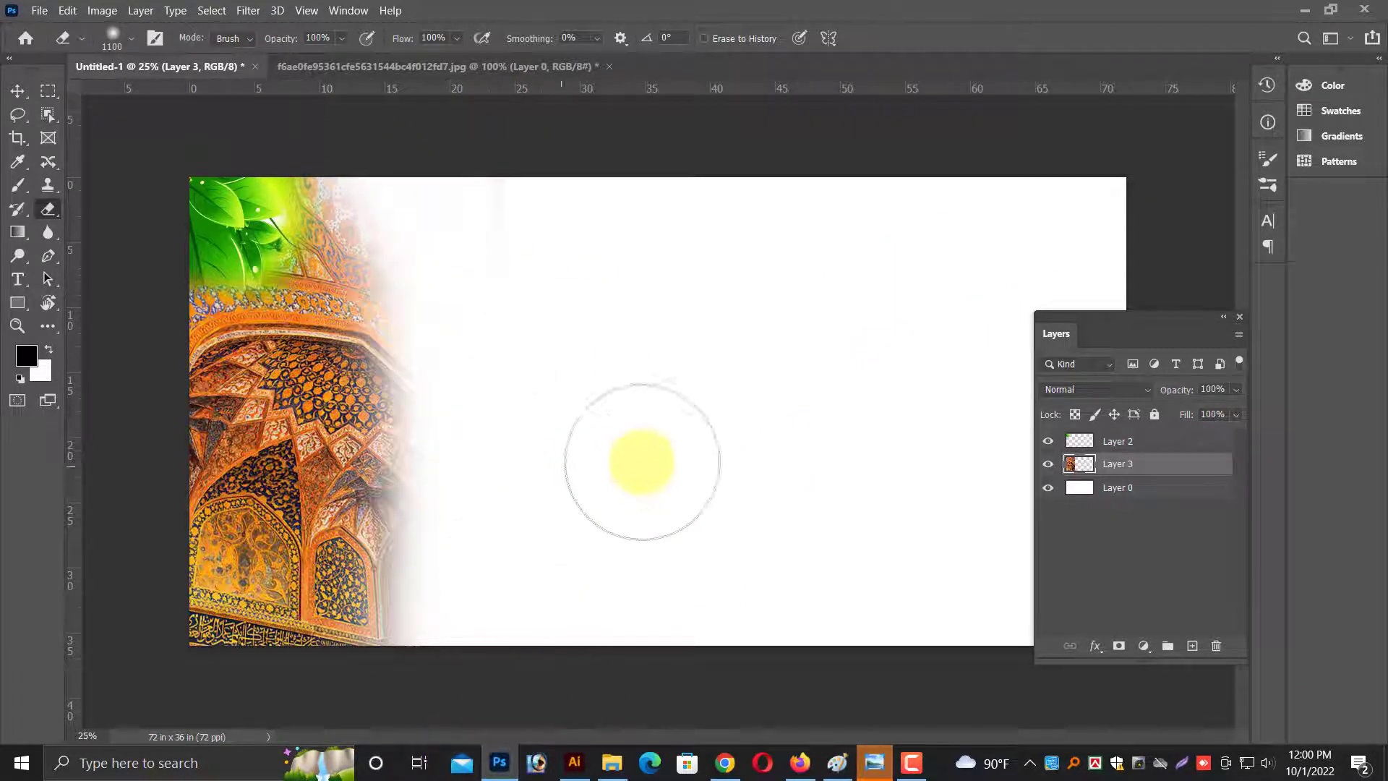
mouse_move(484, 349)
mouse_down()
mouse_move(403, 192)
mouse_move(458, 542)
mouse_move(433, 571)
mouse_up()
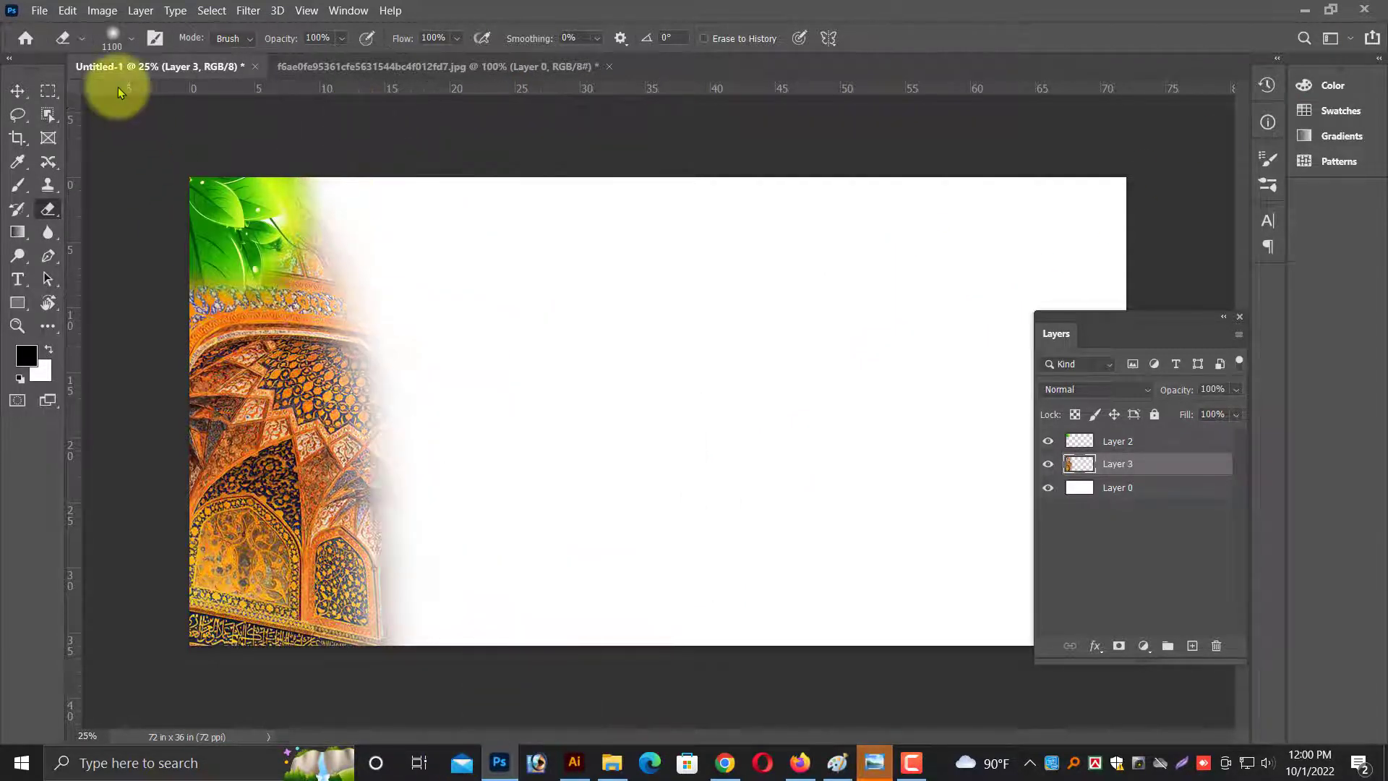
click(26, 96)
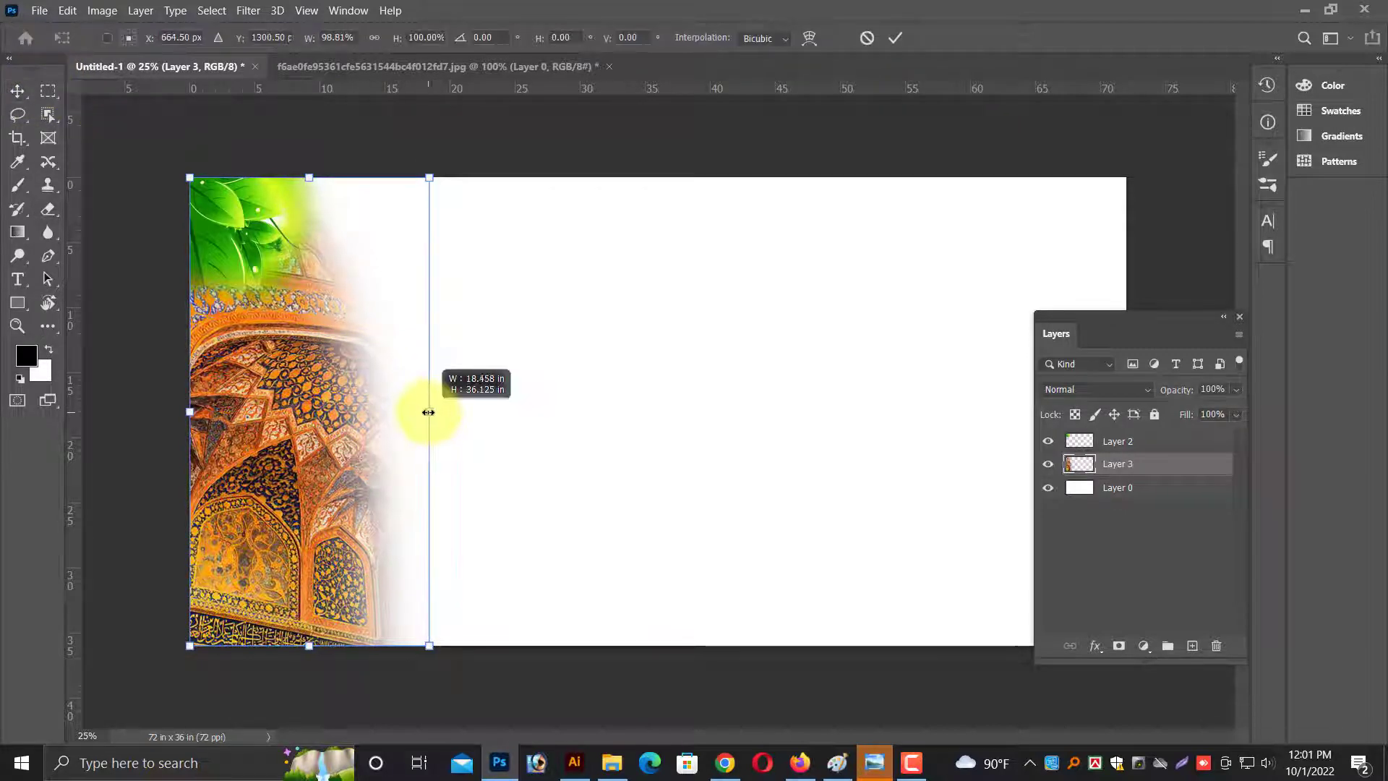
Select the white background Layer 0 and zoom out to 16.7%.
key(ctrl+minus)
ctrl+click(386, 281)
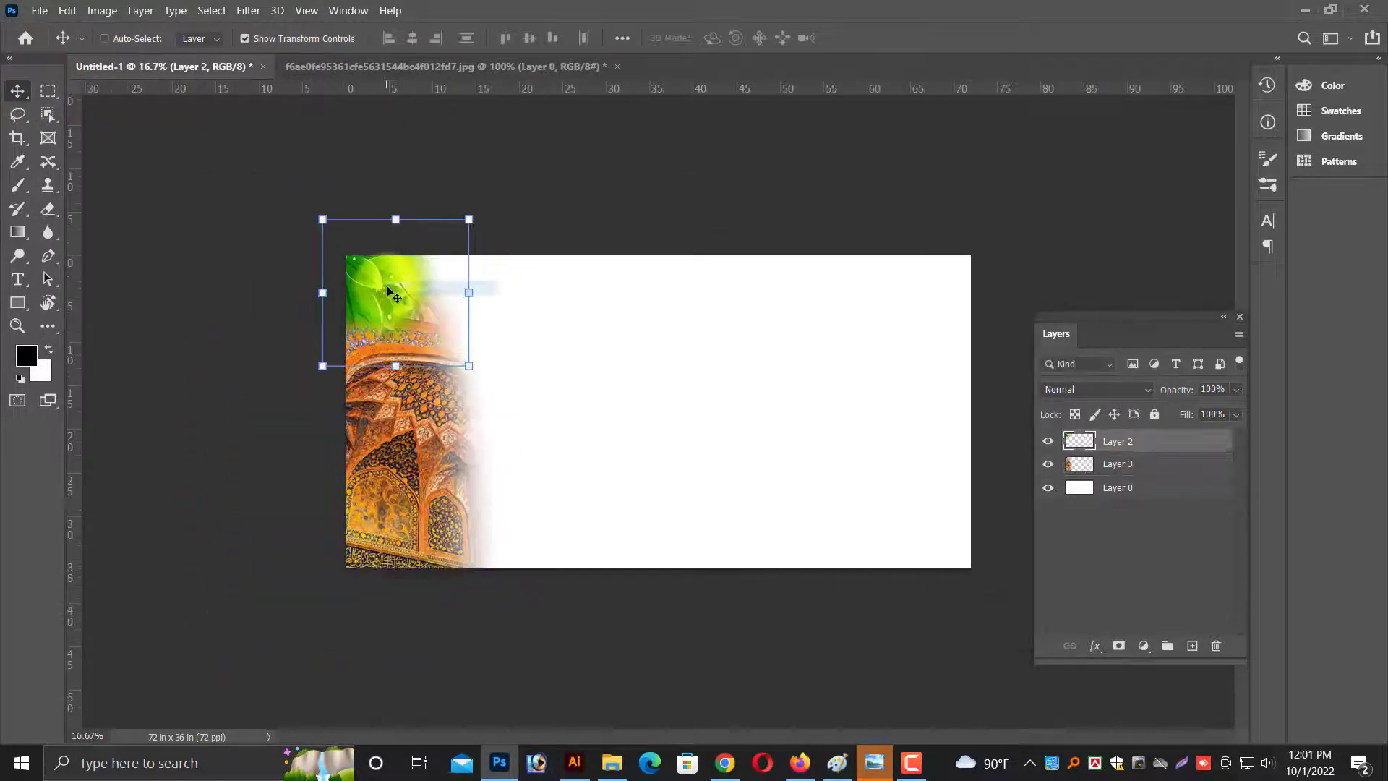
key(ctrl+plus)
right_click(506, 430)
click(601, 431)
right_click(712, 408)
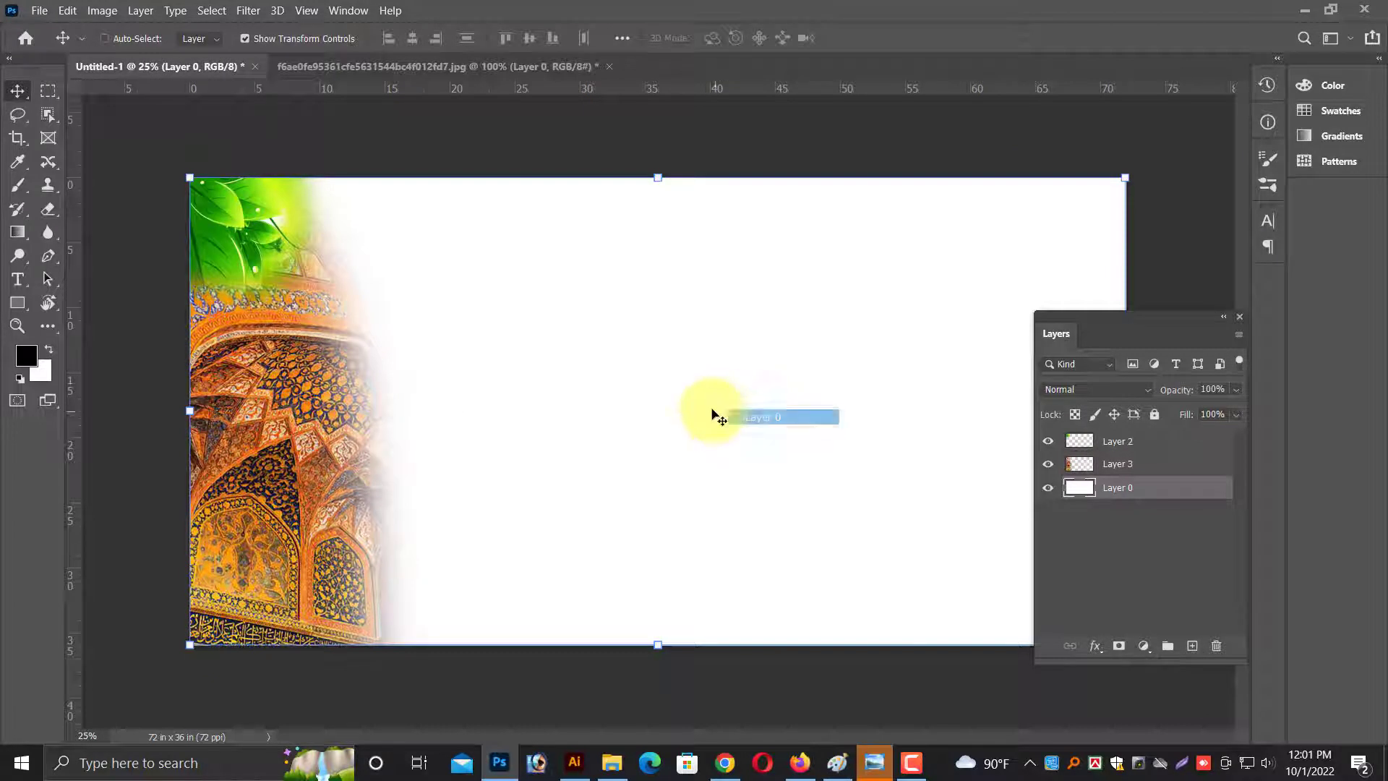
key(ctrl+minus)
right_click(808, 462)
click(813, 469)
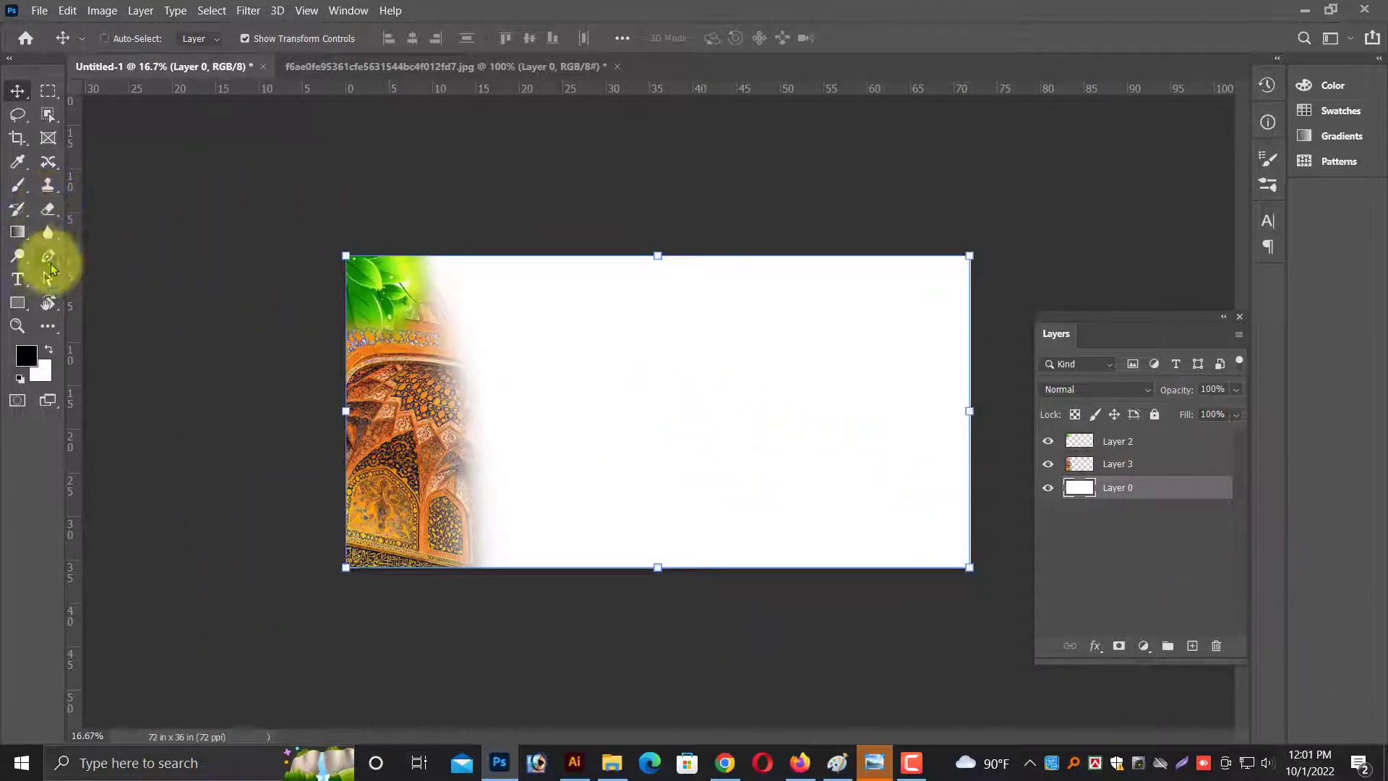
Draw trial Pen paths on the banner's right side, then discard them.
click(49, 259)
click(973, 570)
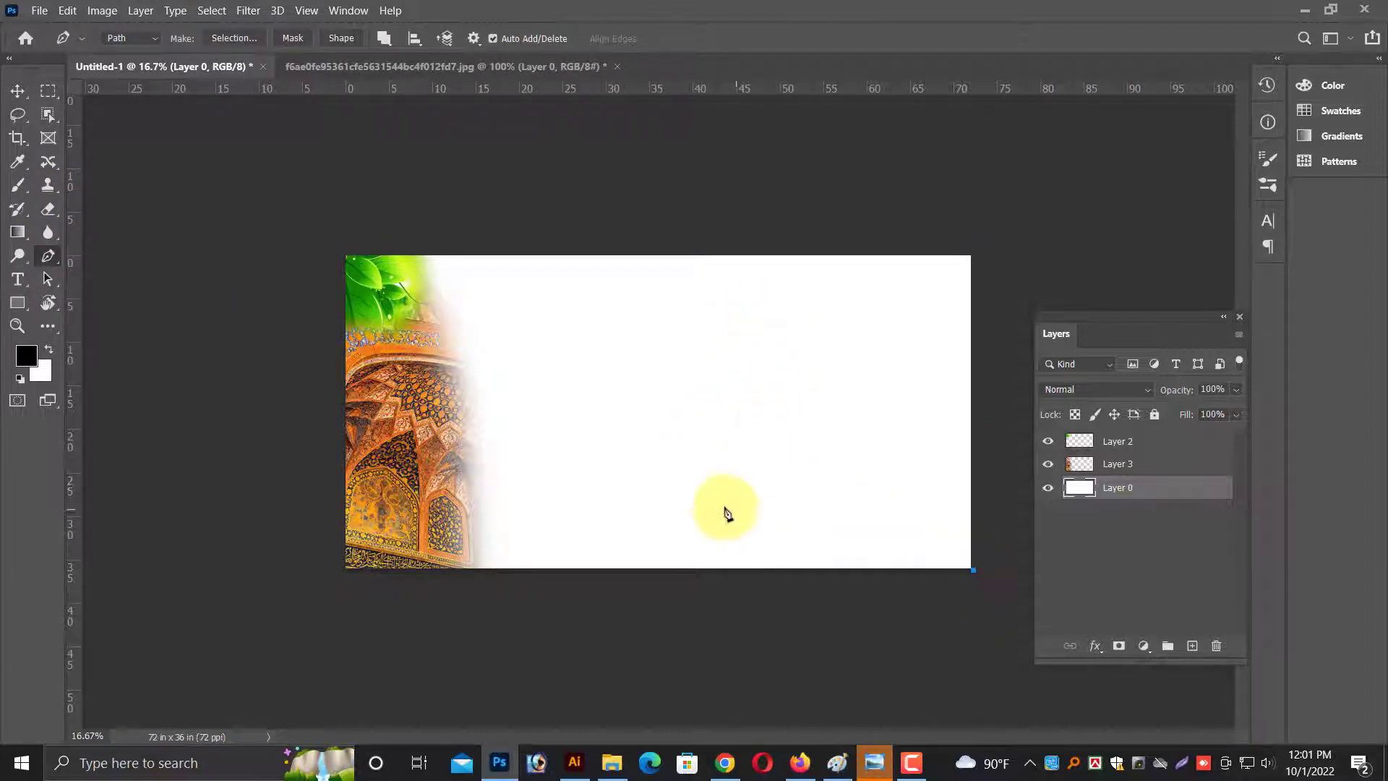
click(698, 482)
click(774, 320)
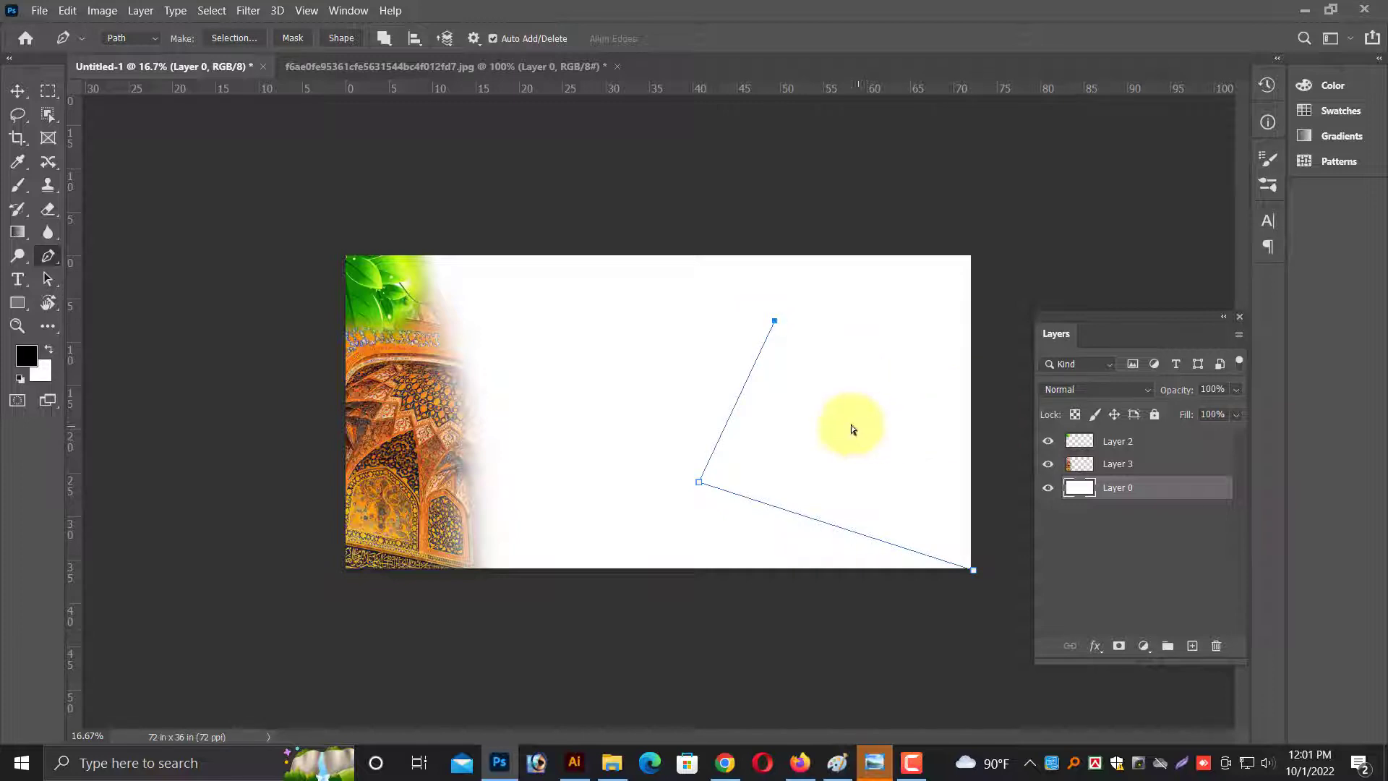
key(ctrl+Return)
key(ctrl+d)
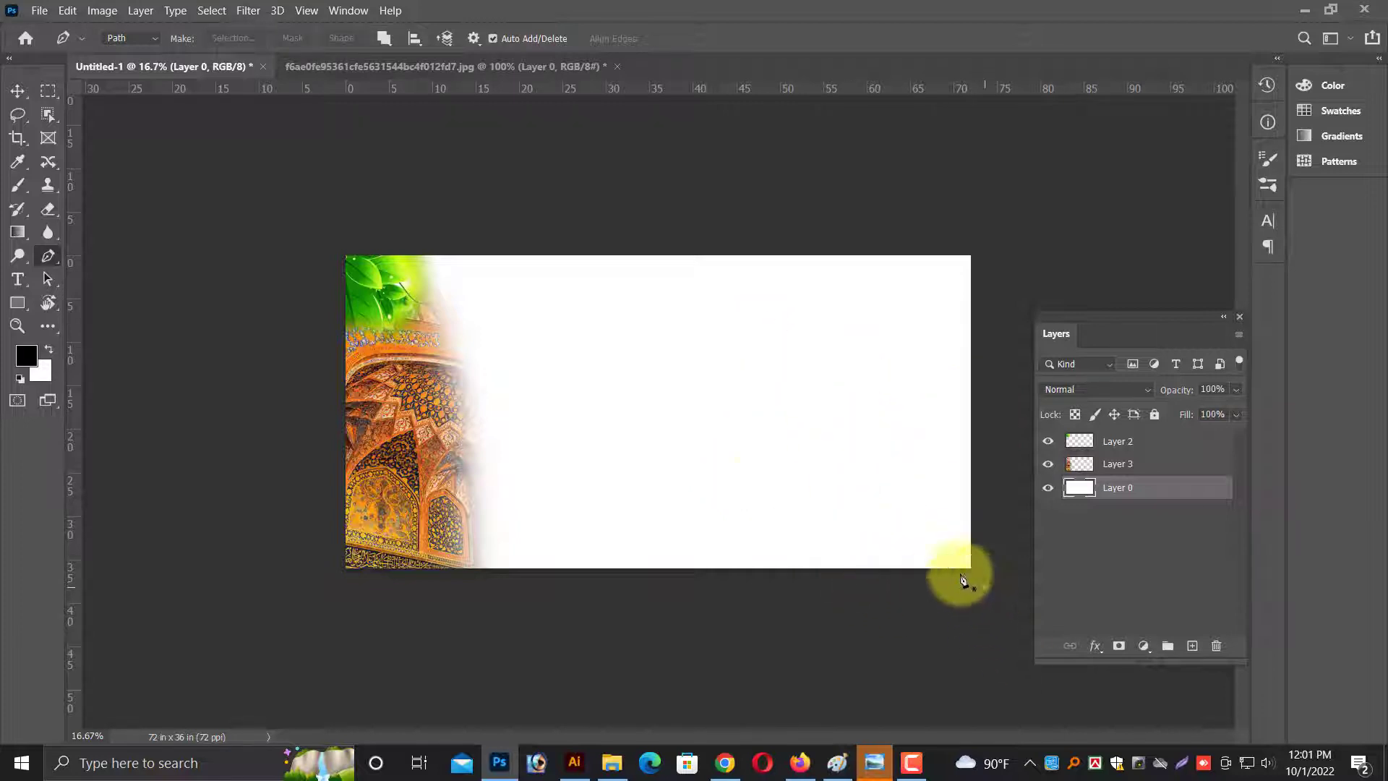
click(984, 587)
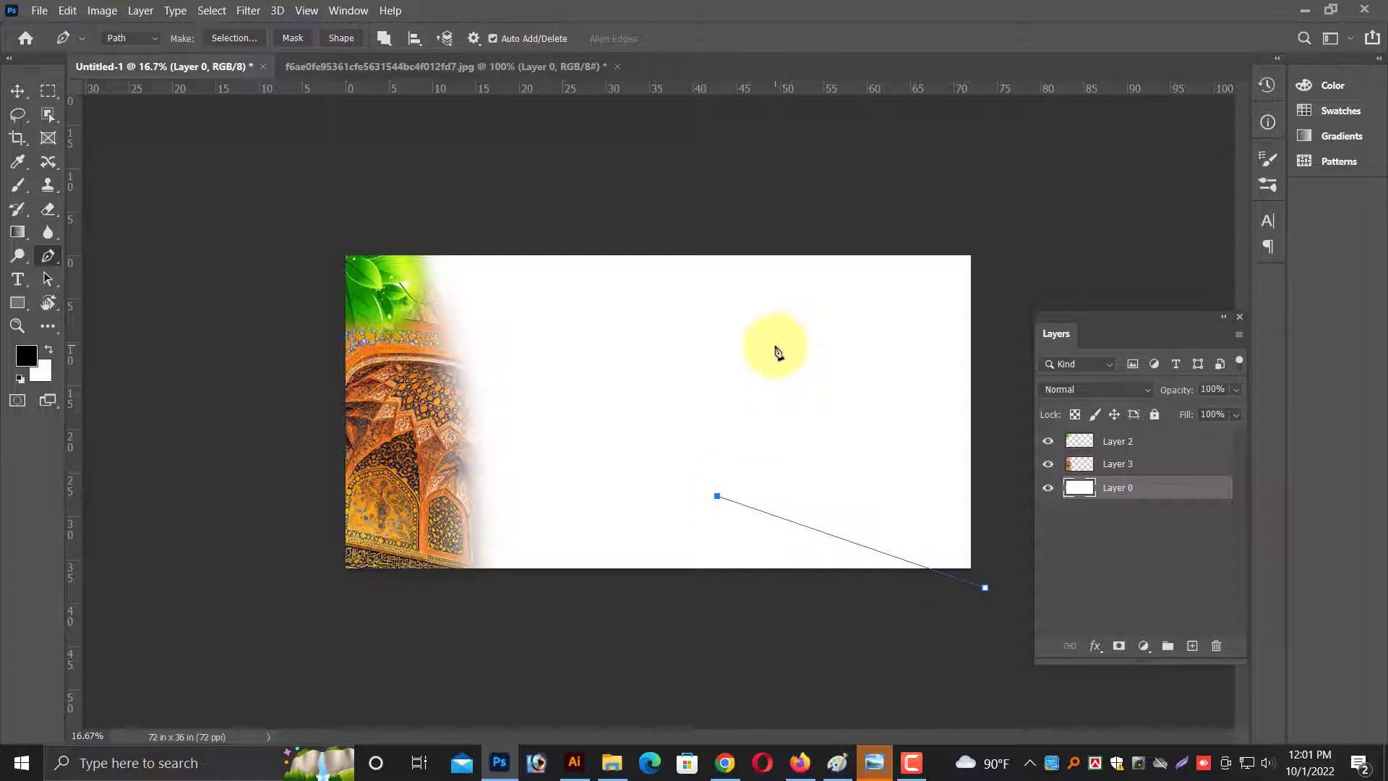
click(774, 346)
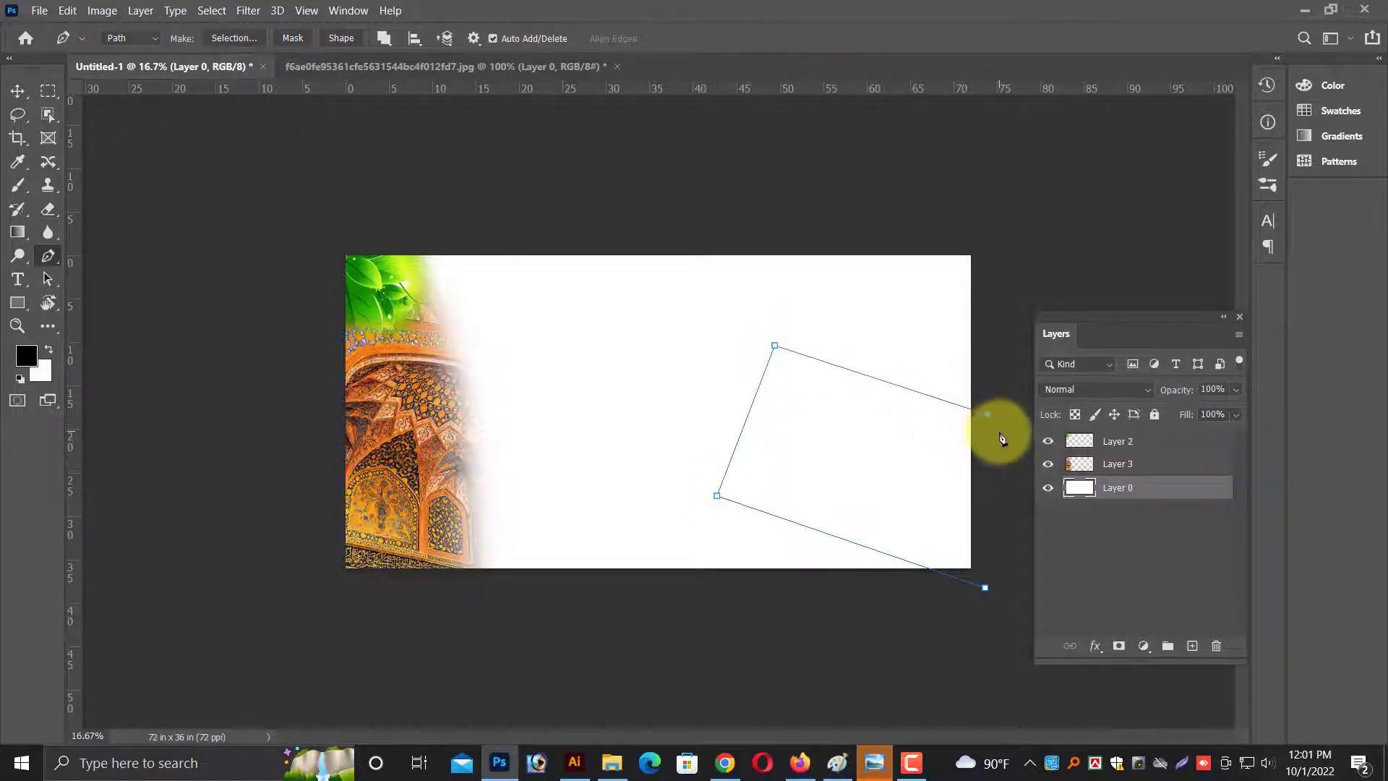
key(BackSpace)
key(Return)
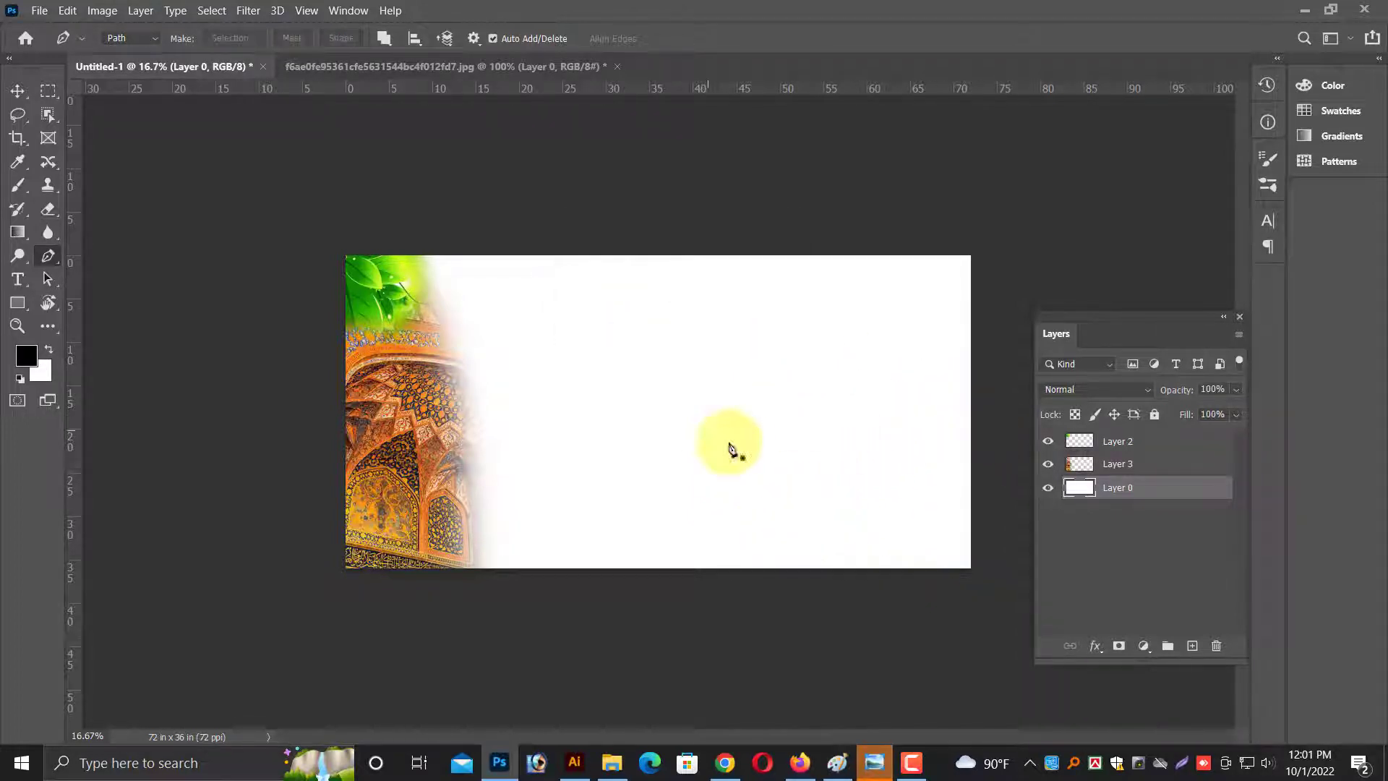
Draw a tilted four-point outline at the lower right and make it a selection on new Layer 4.
click(985, 603)
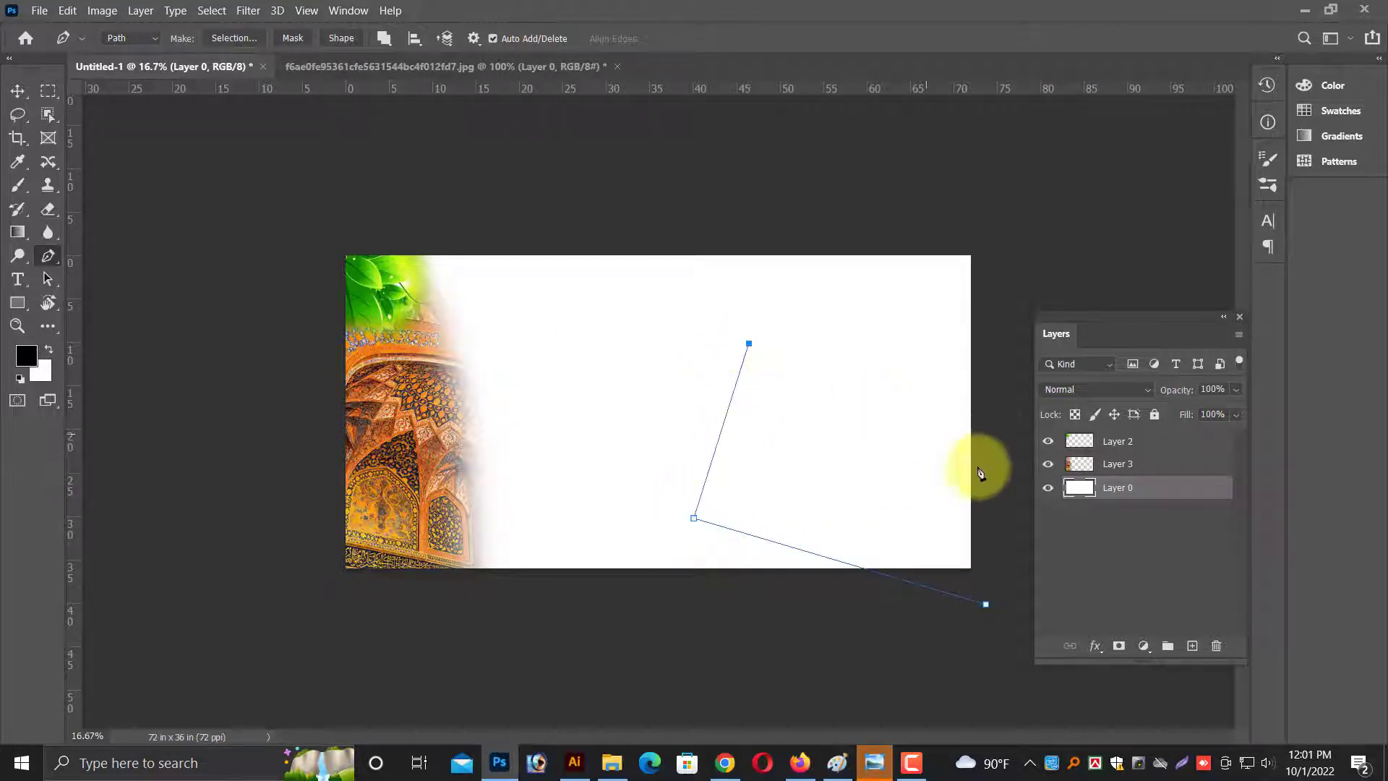
click(986, 424)
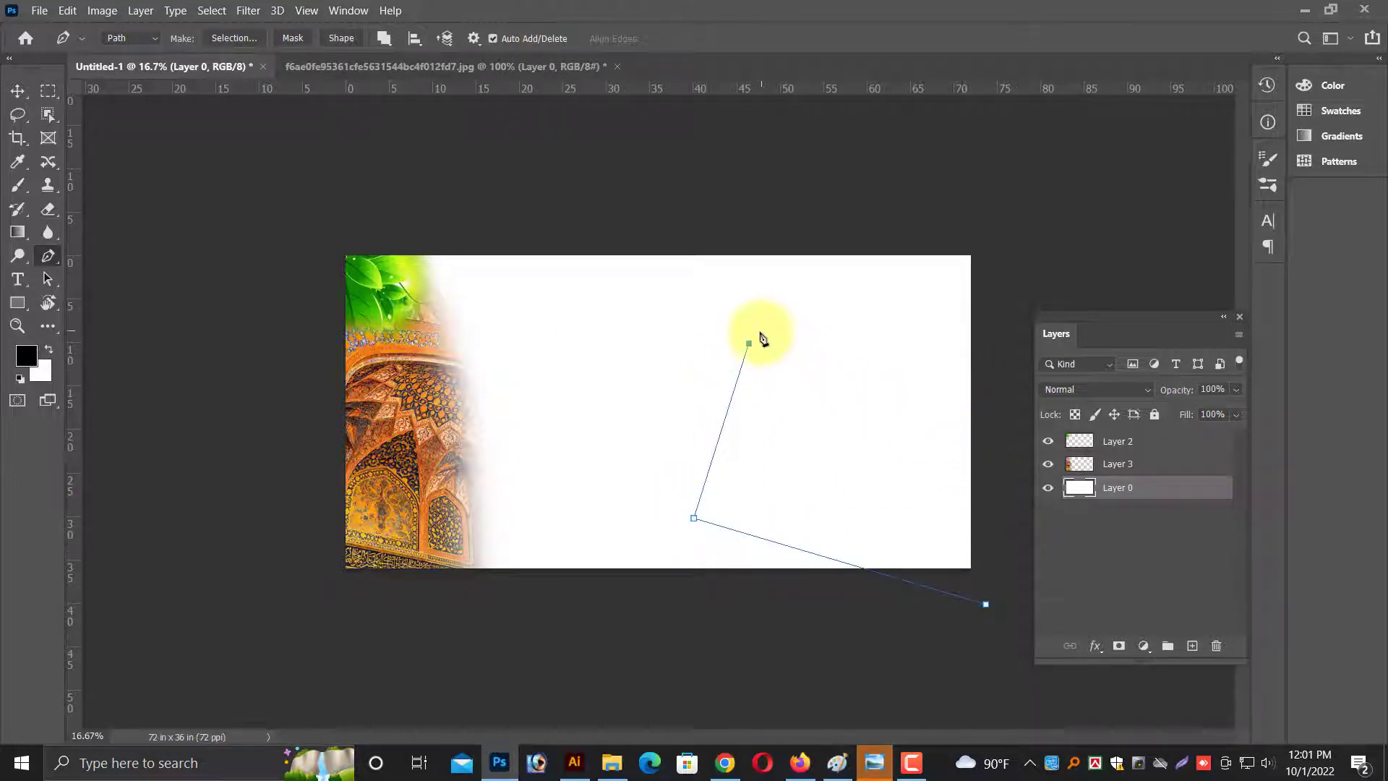
click(982, 366)
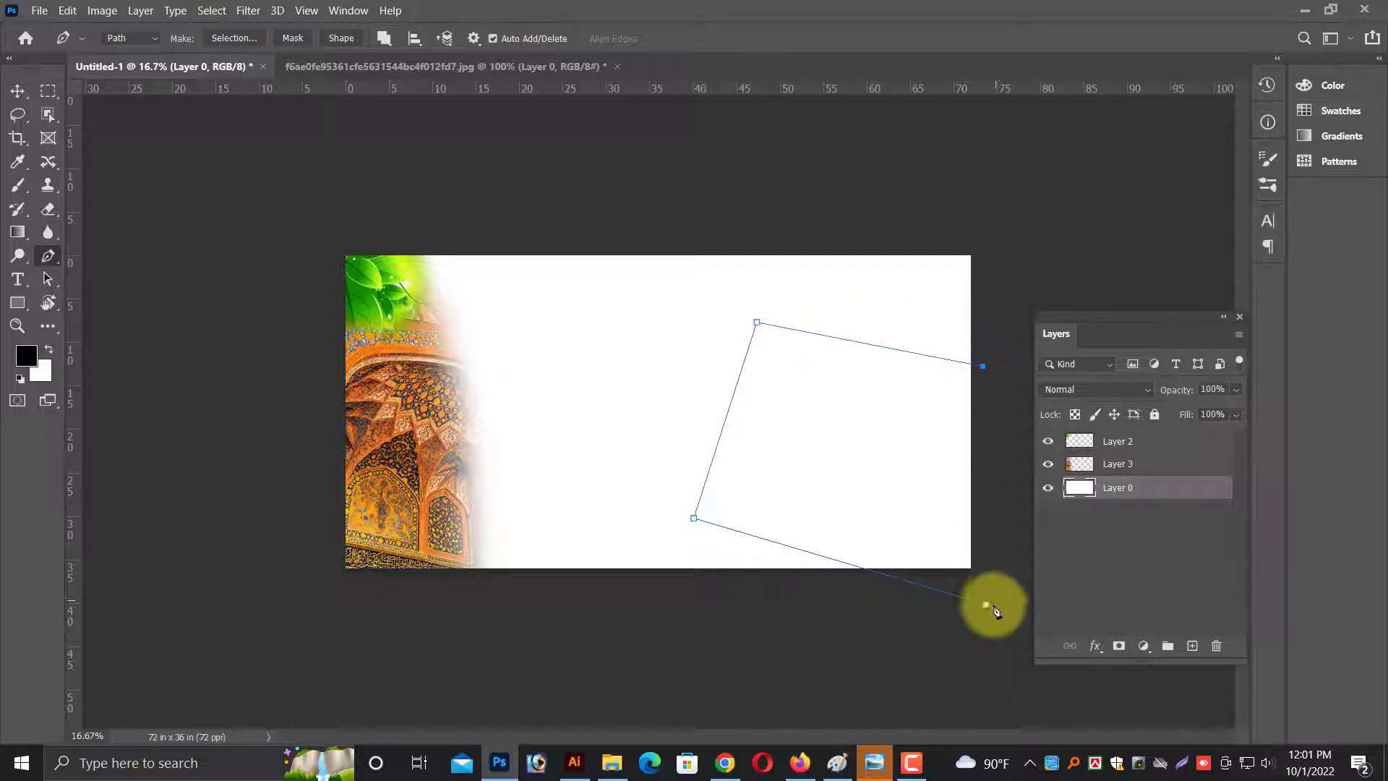
right_click(650, 333)
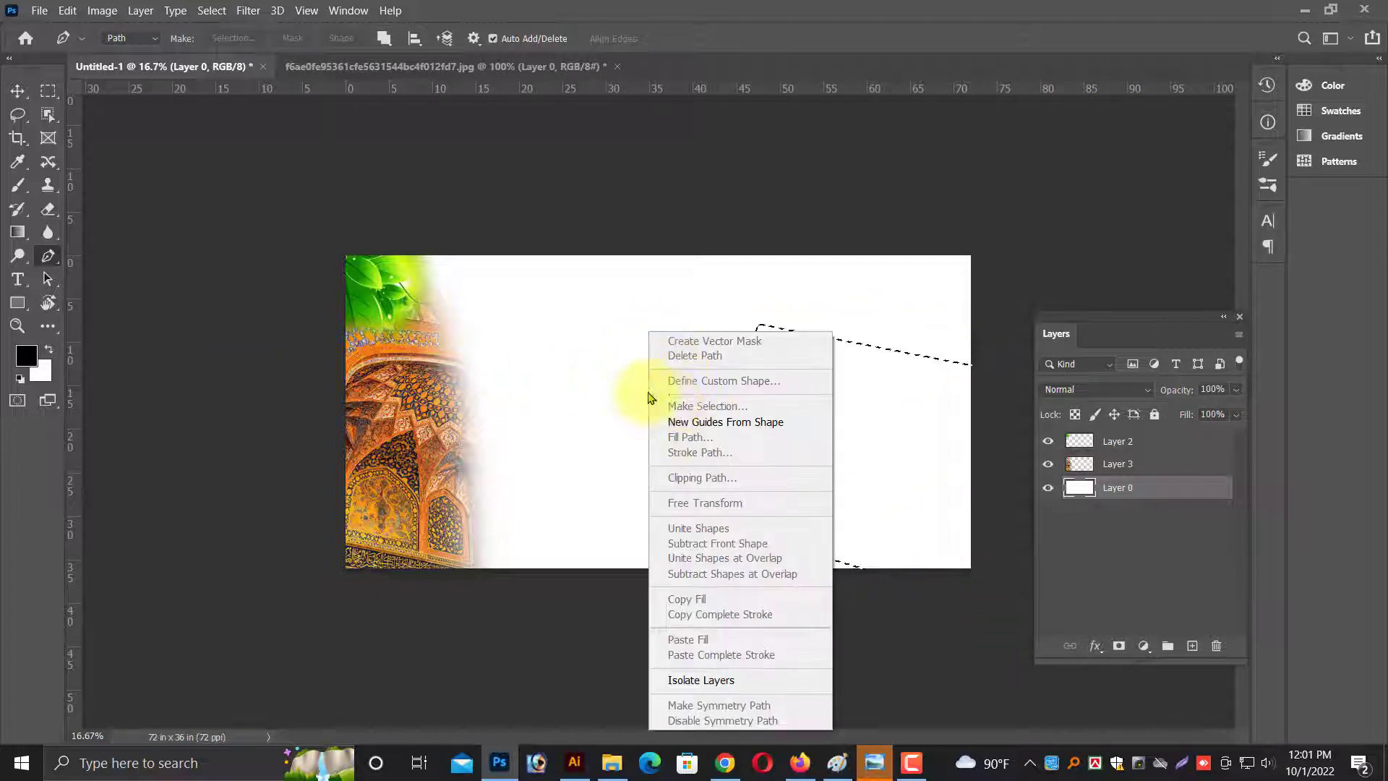
click(536, 187)
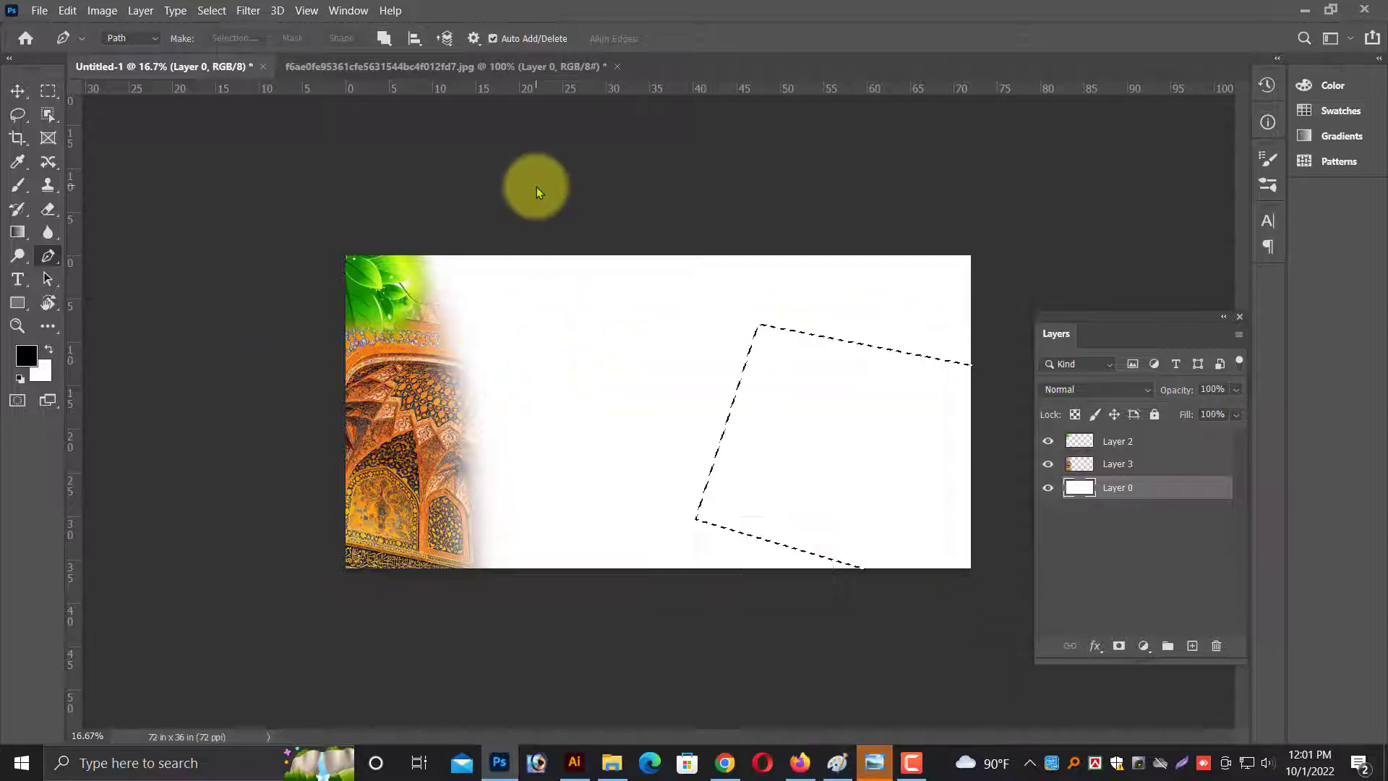
click(16, 91)
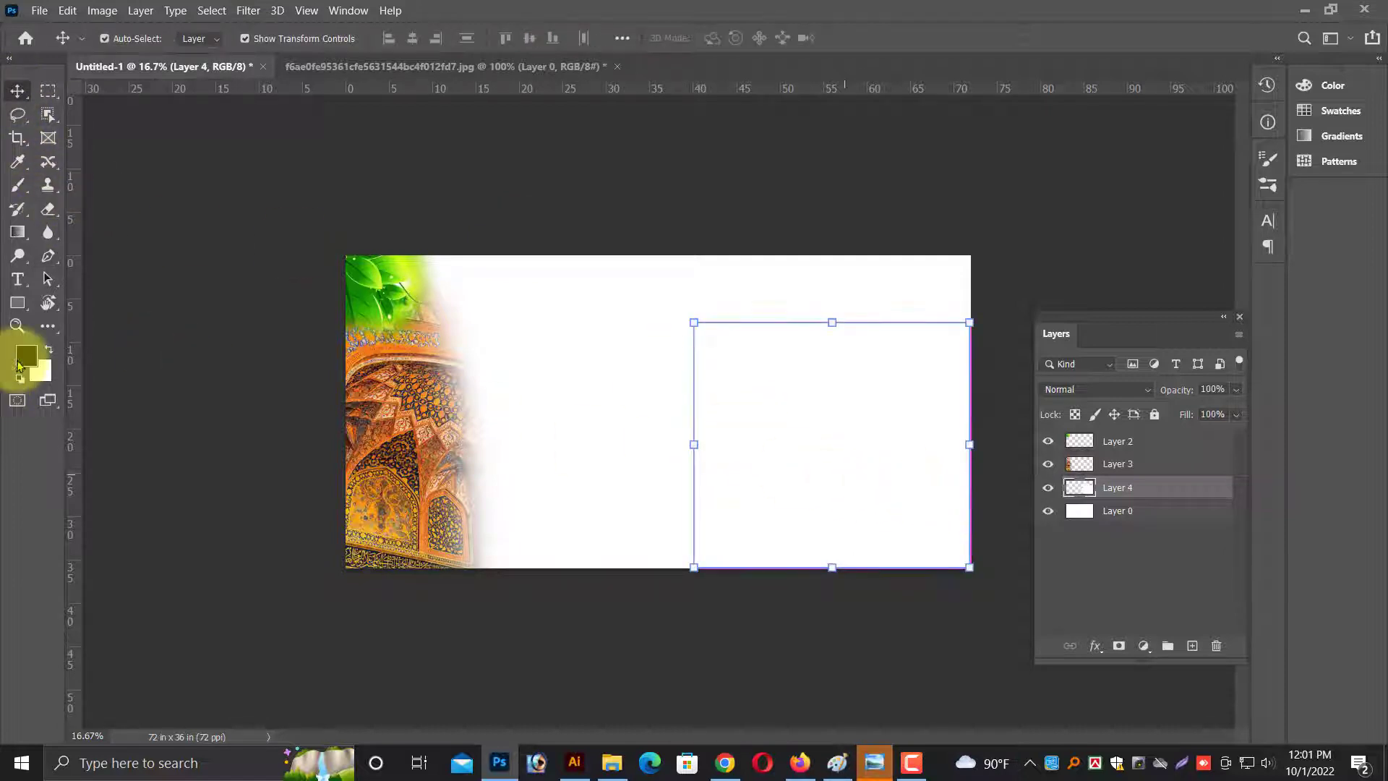
Fill the tilted shape with pure red.
click(40, 370)
drag(263, 458, 329, 380)
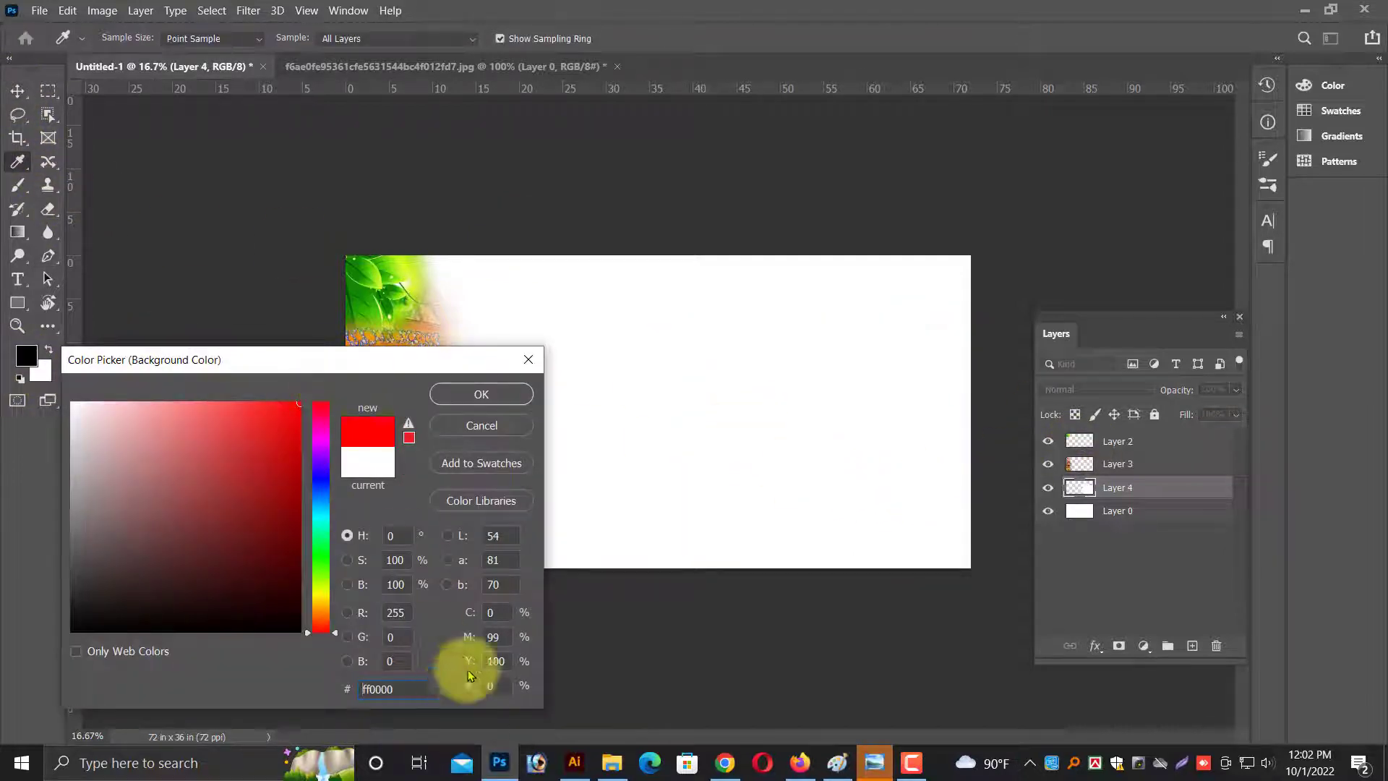
key(Return)
scroll(454, 648, up, 2)
scroll(759, 387, up, 1)
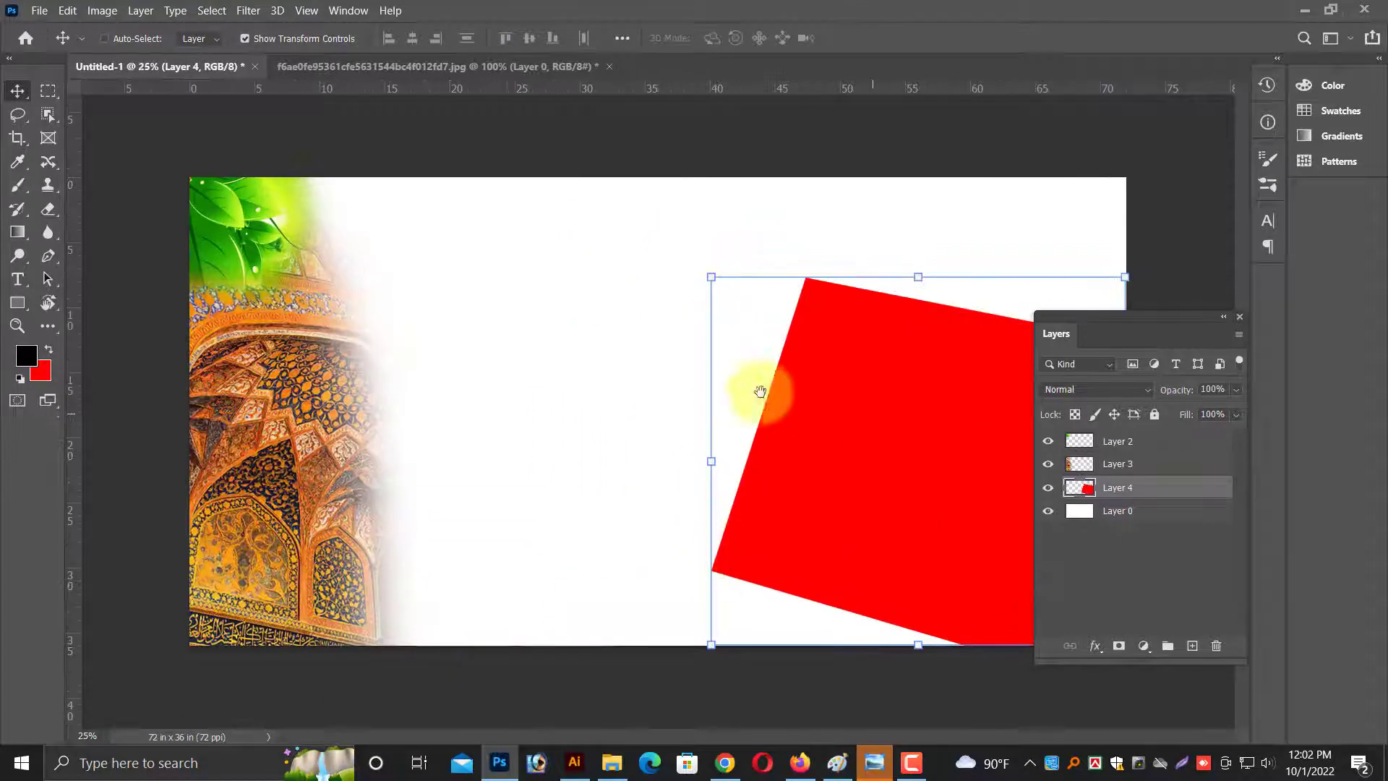
scroll(689, 371, up, 2)
drag(690, 372, 616, 377)
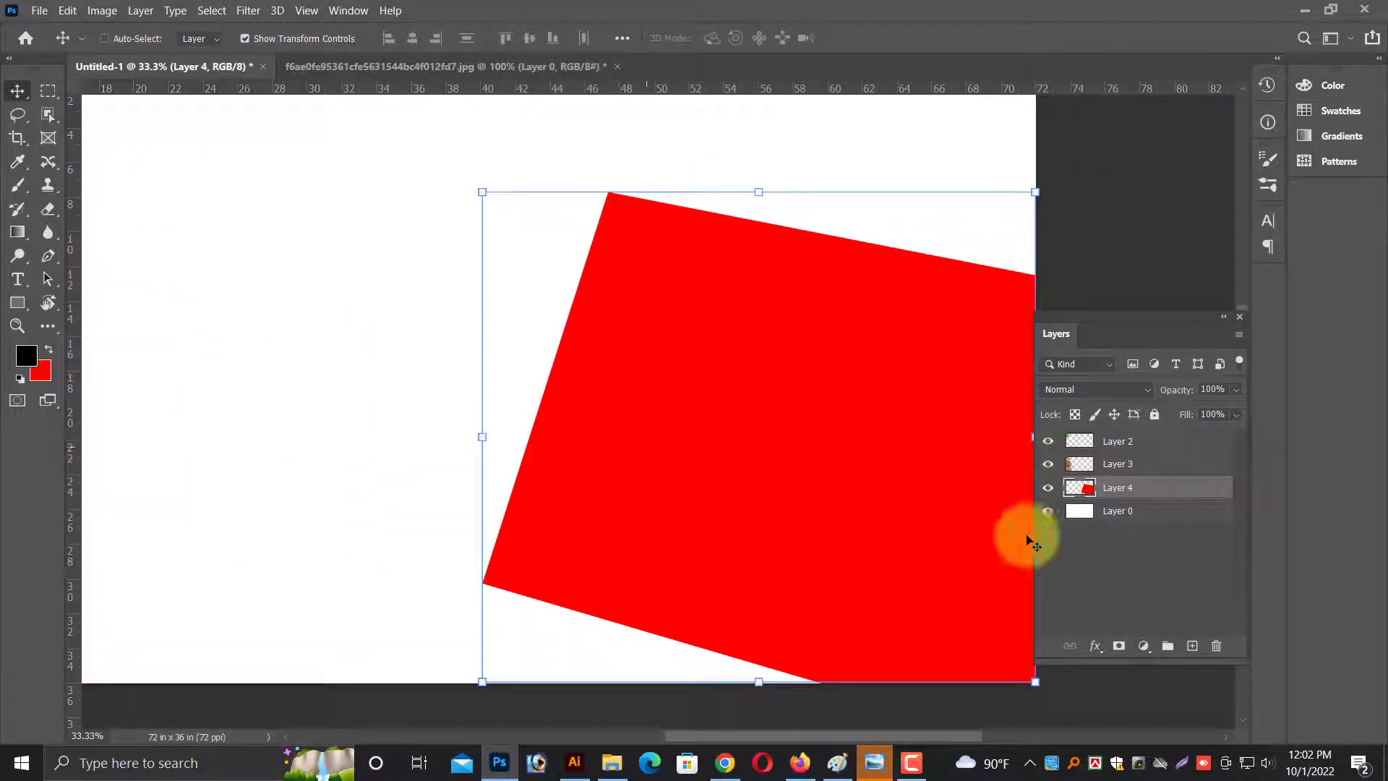
Duplicate Layer 4 and nudge the copy slightly left.
right_click(1134, 487)
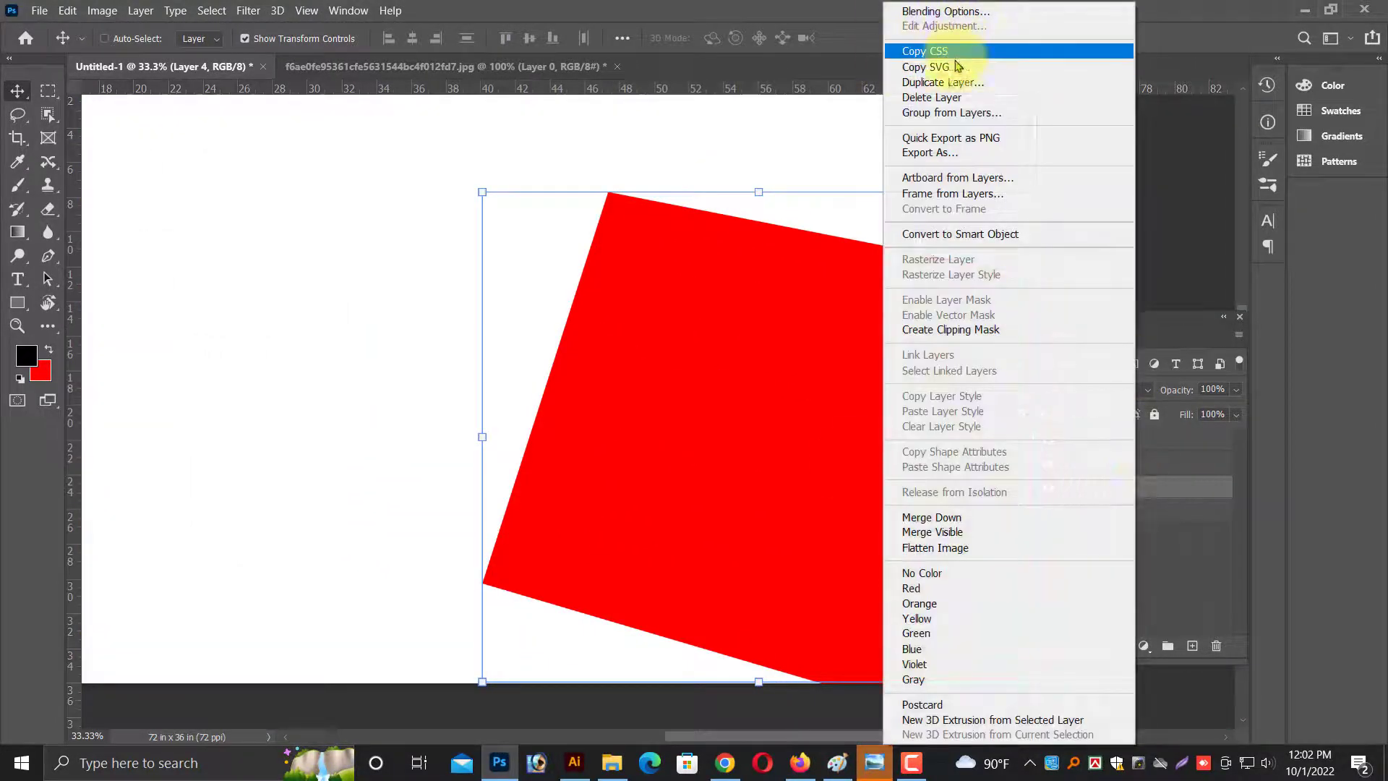
click(942, 82)
click(645, 455)
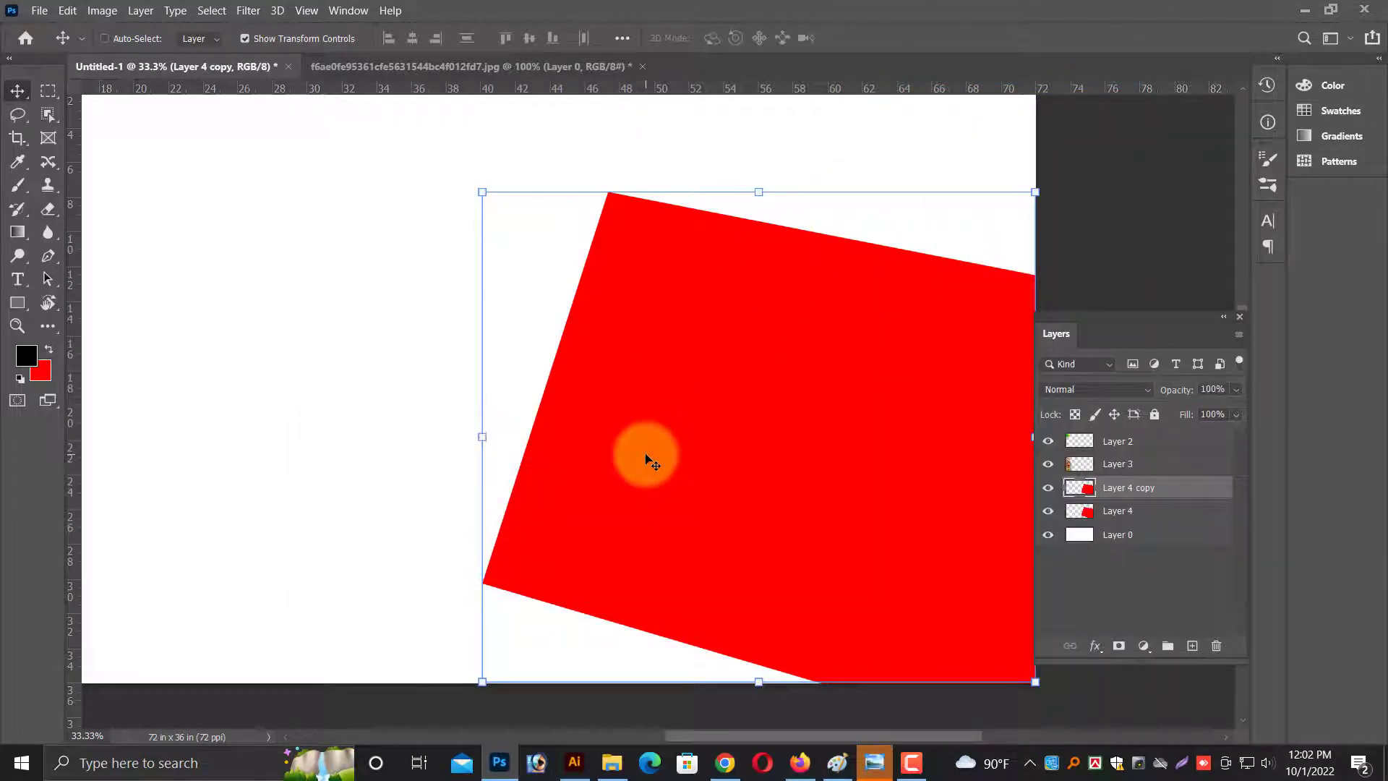
drag(645, 456, 636, 454)
Fill background Layer 0 with yellow by setting magenta to 0.
right_click(308, 386)
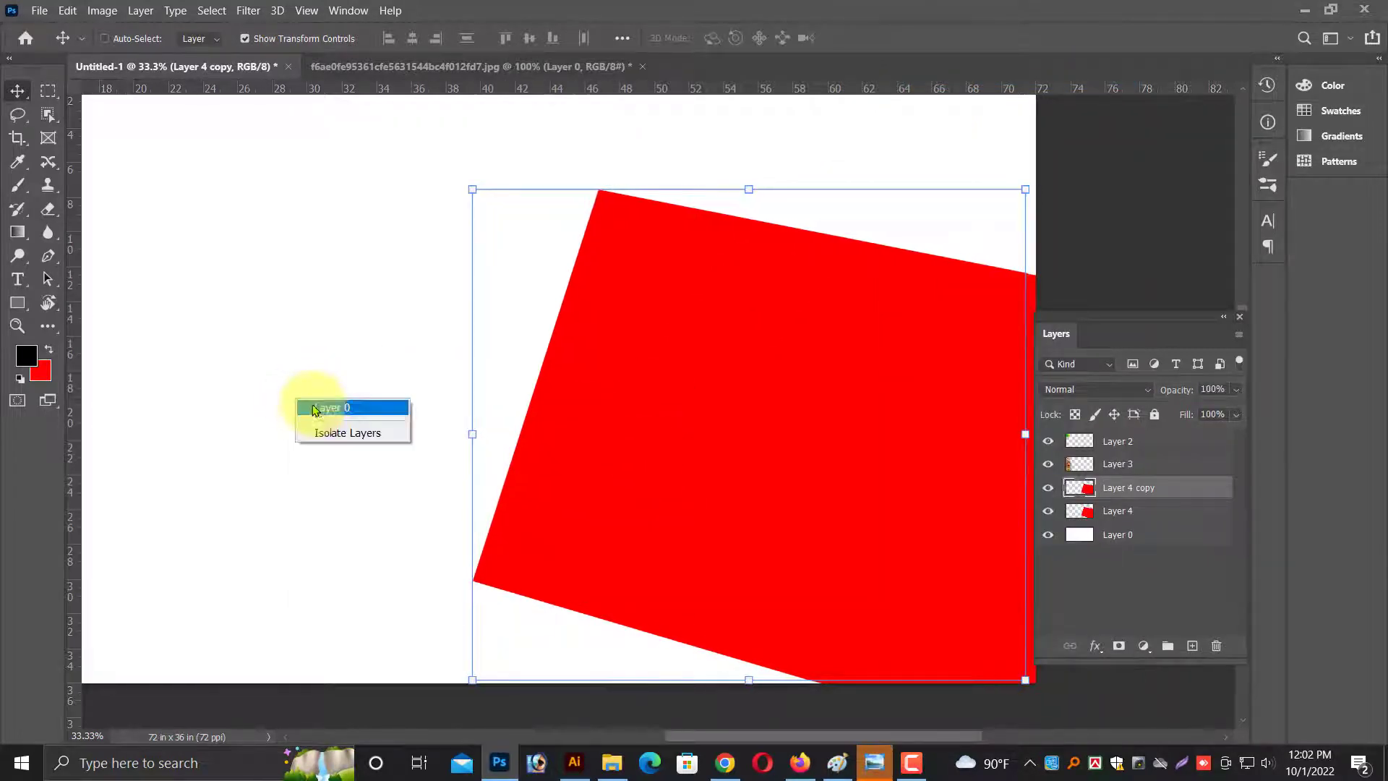
click(318, 405)
click(41, 371)
click(607, 397)
click(480, 393)
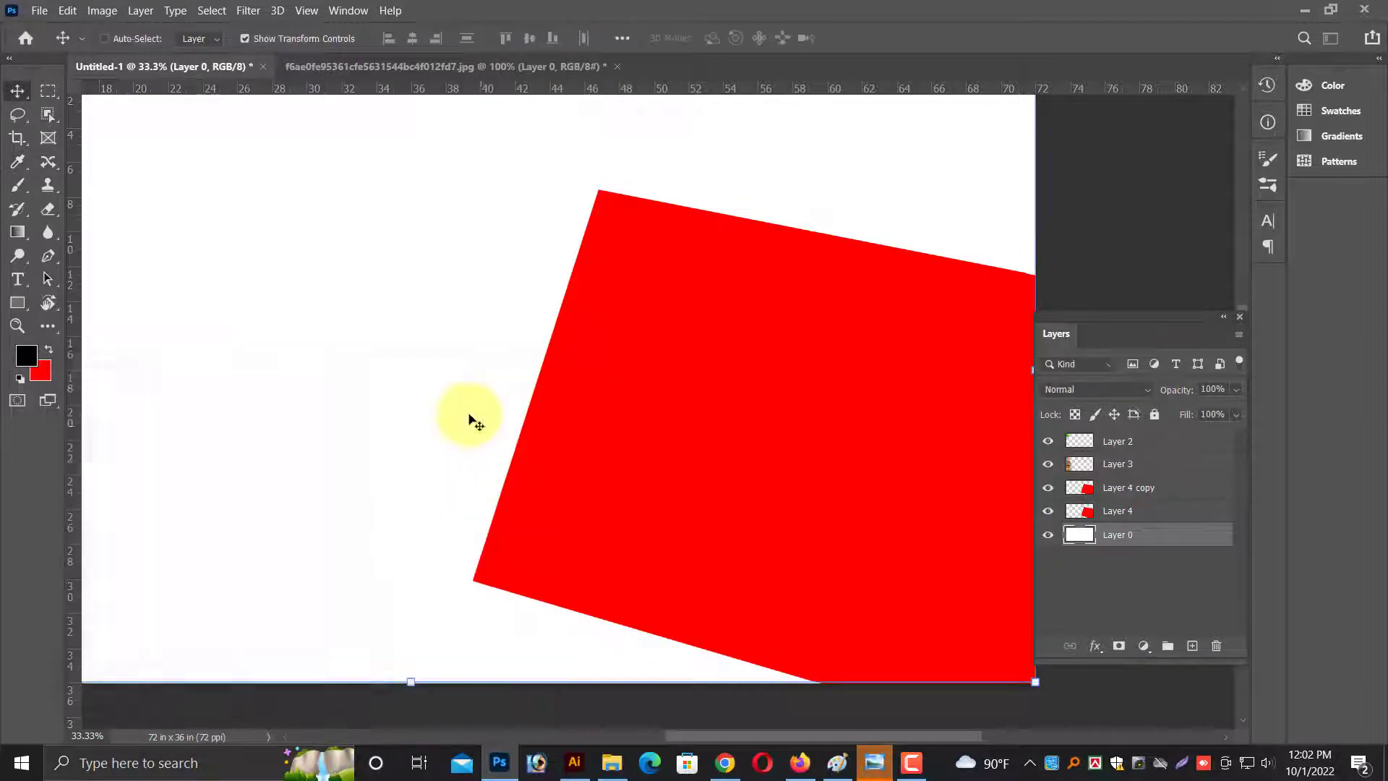
key(ctrl+minus)
right_click(556, 383)
click(45, 371)
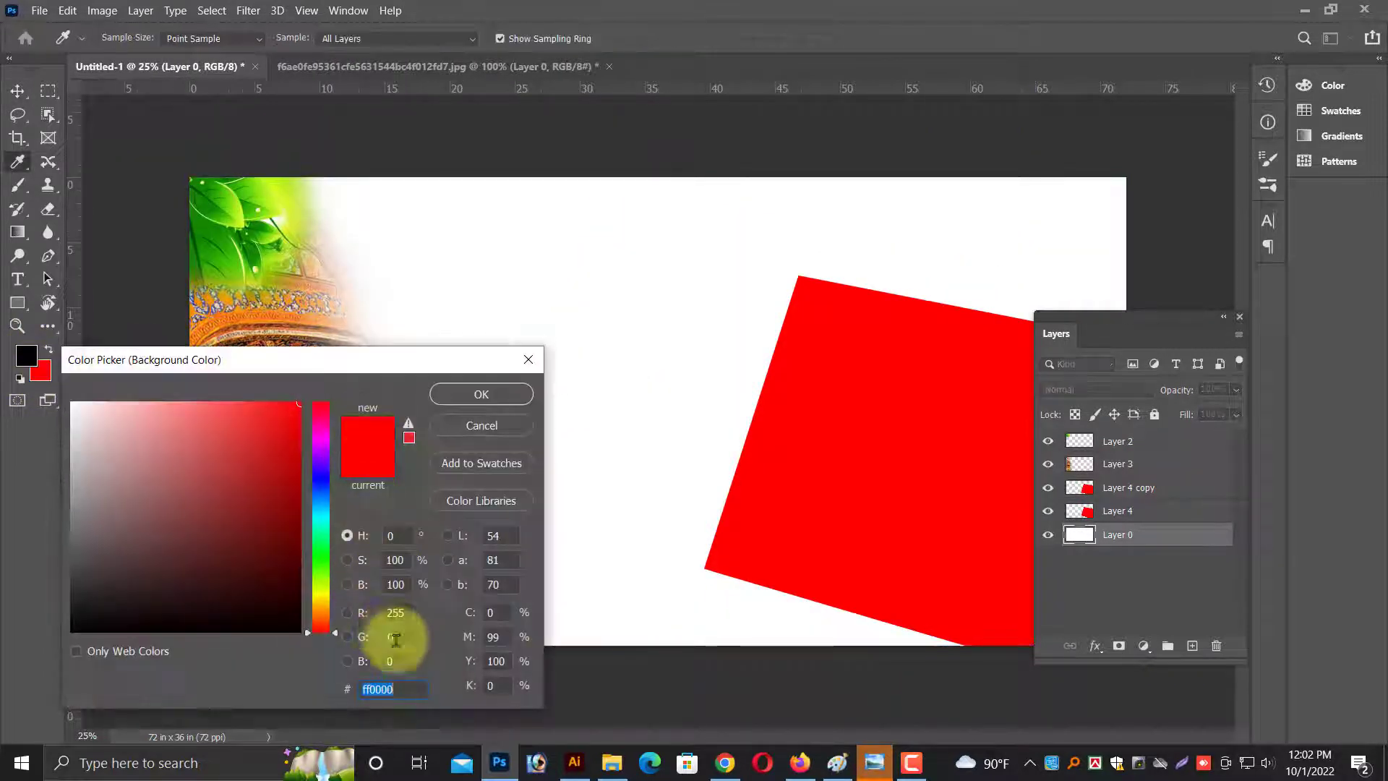
double_click(500, 641)
text(0)
key(Return)
key(v)
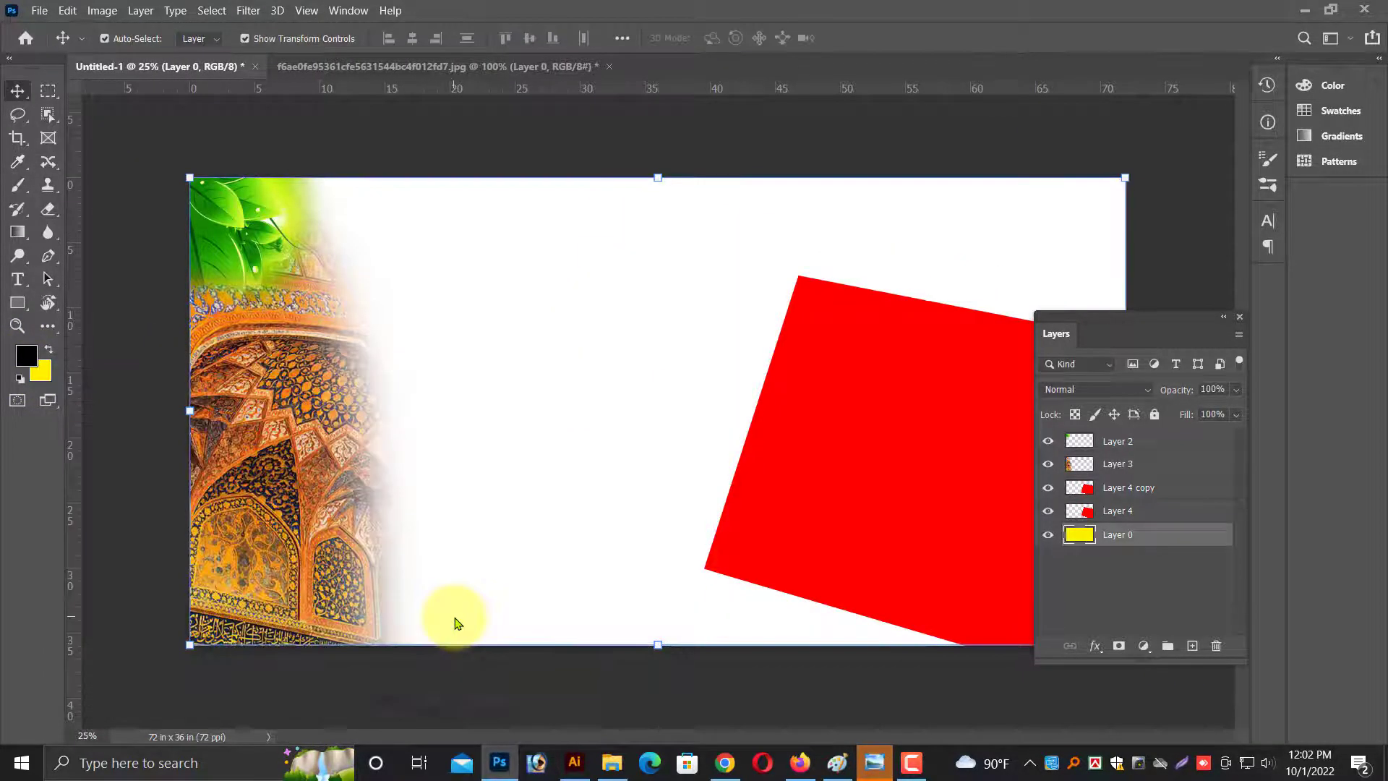
Fill Layer 4 copy with white and move it below Layer 4.
key(ctrl+BackSpace)
click(842, 466)
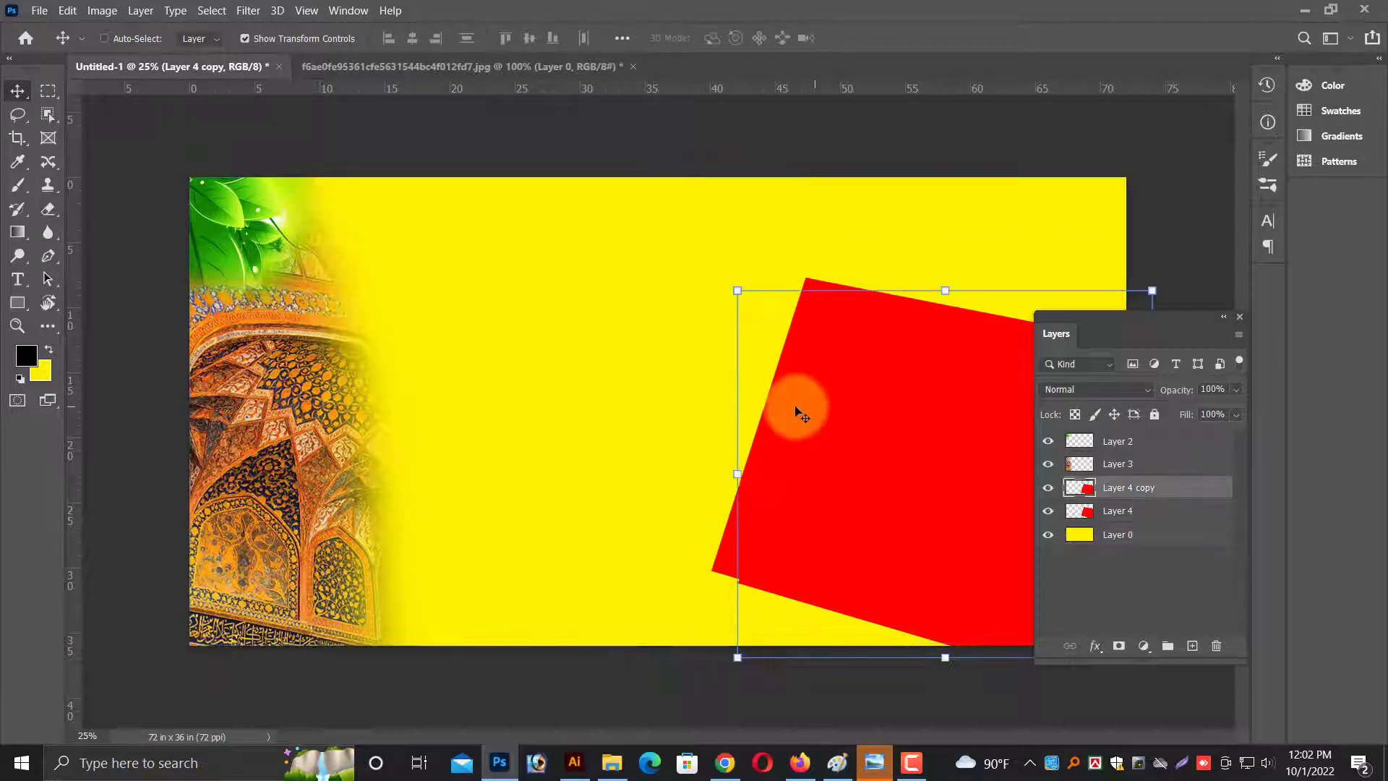
drag(177, 409, 11, 329)
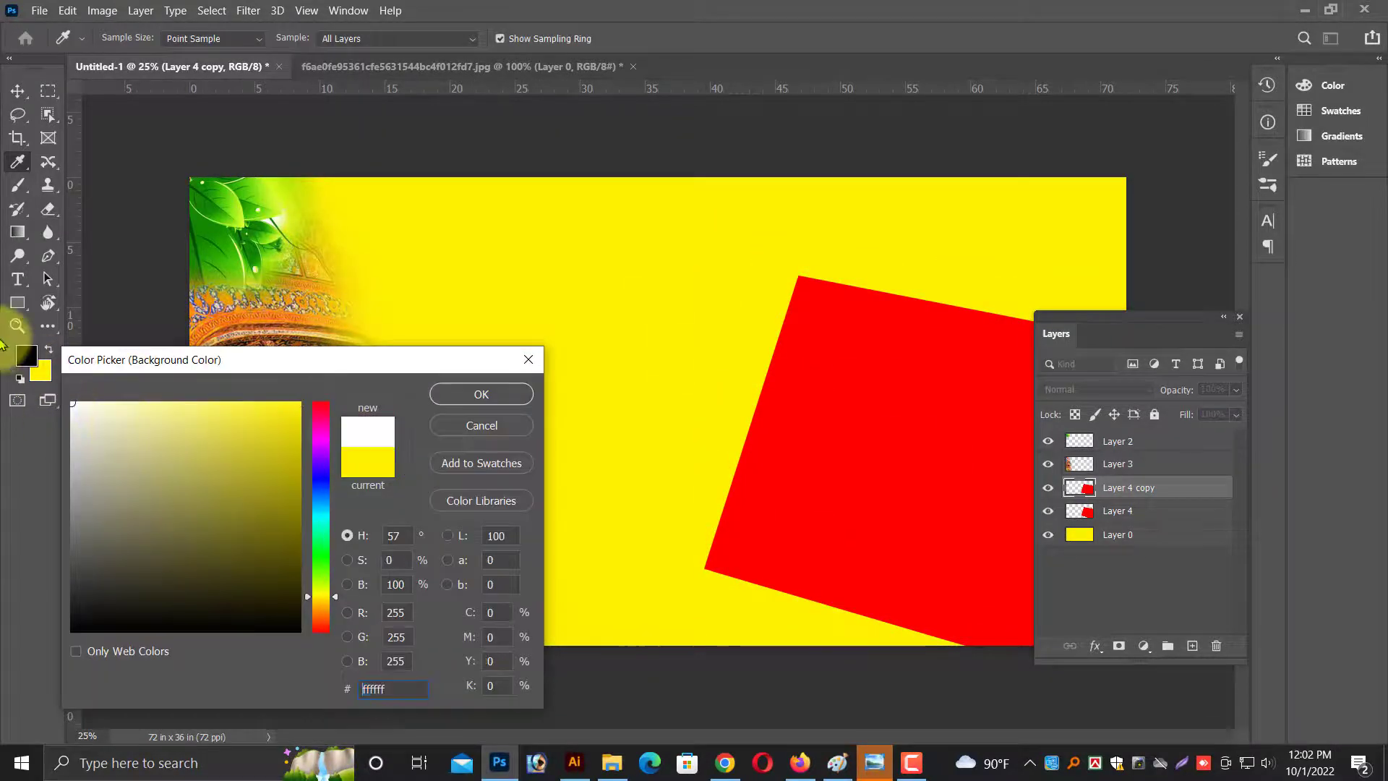
key(Return)
key(ctrl+BackSpace)
key(ctrl+bracketleft)
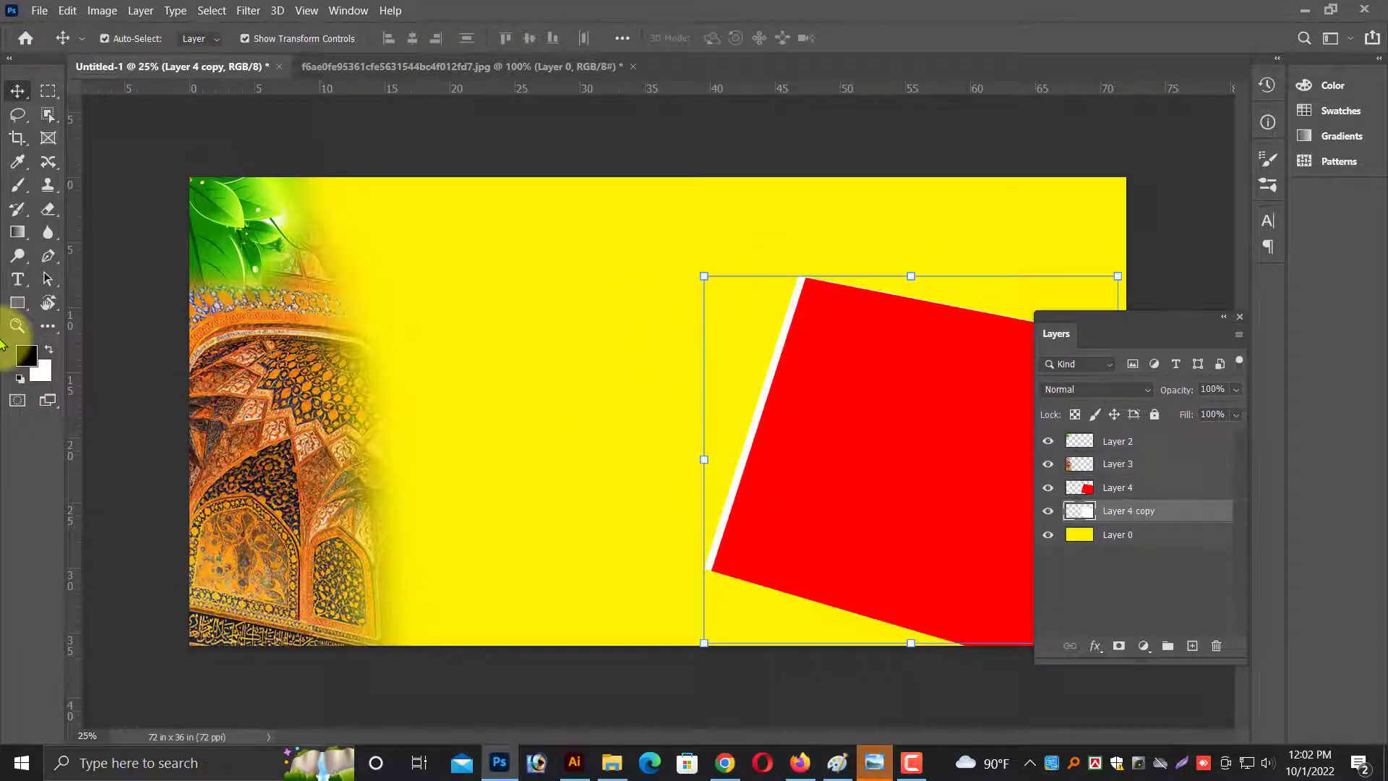
key(ctrl+equal)
Enlarge the white Layer 4 copy slightly so it borders the red shape.
drag(751, 334, 509, 282)
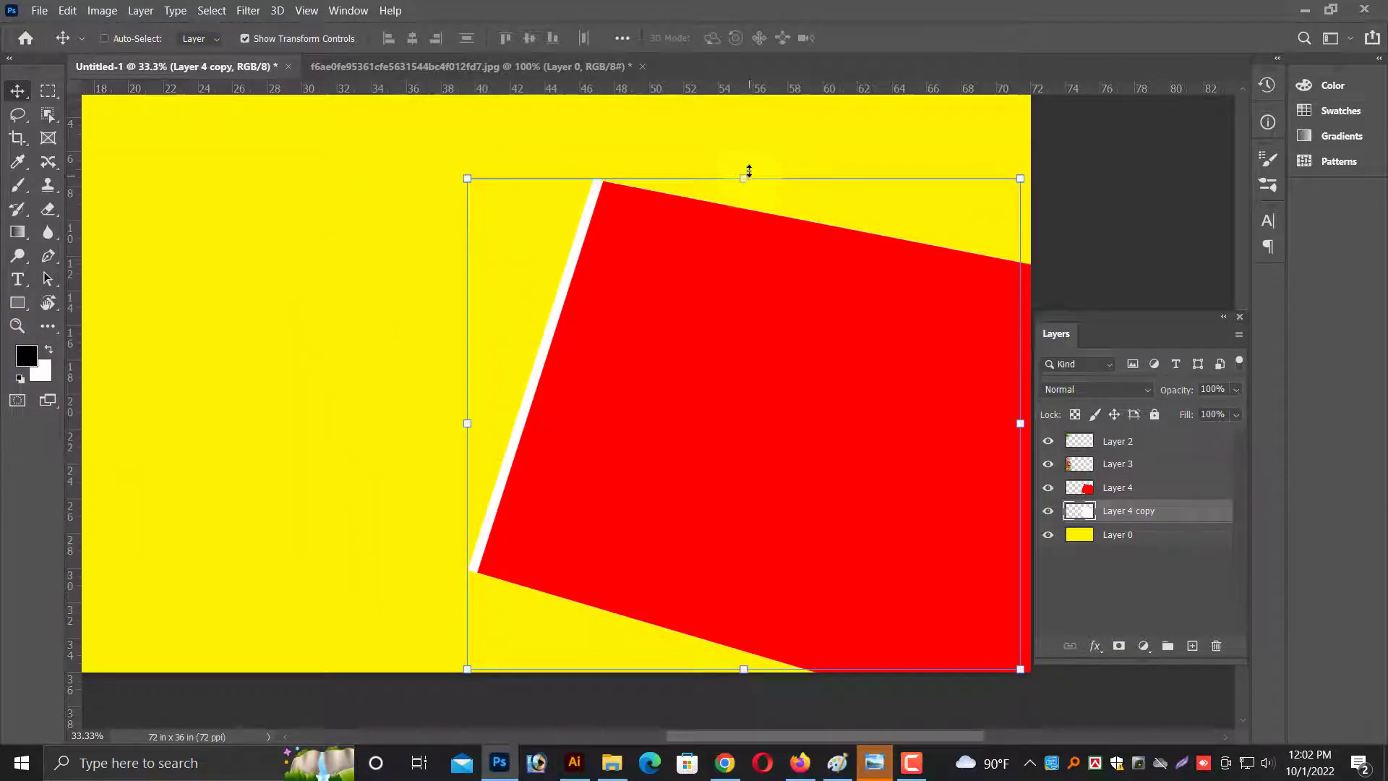
drag(749, 171, 748, 158)
click(658, 419)
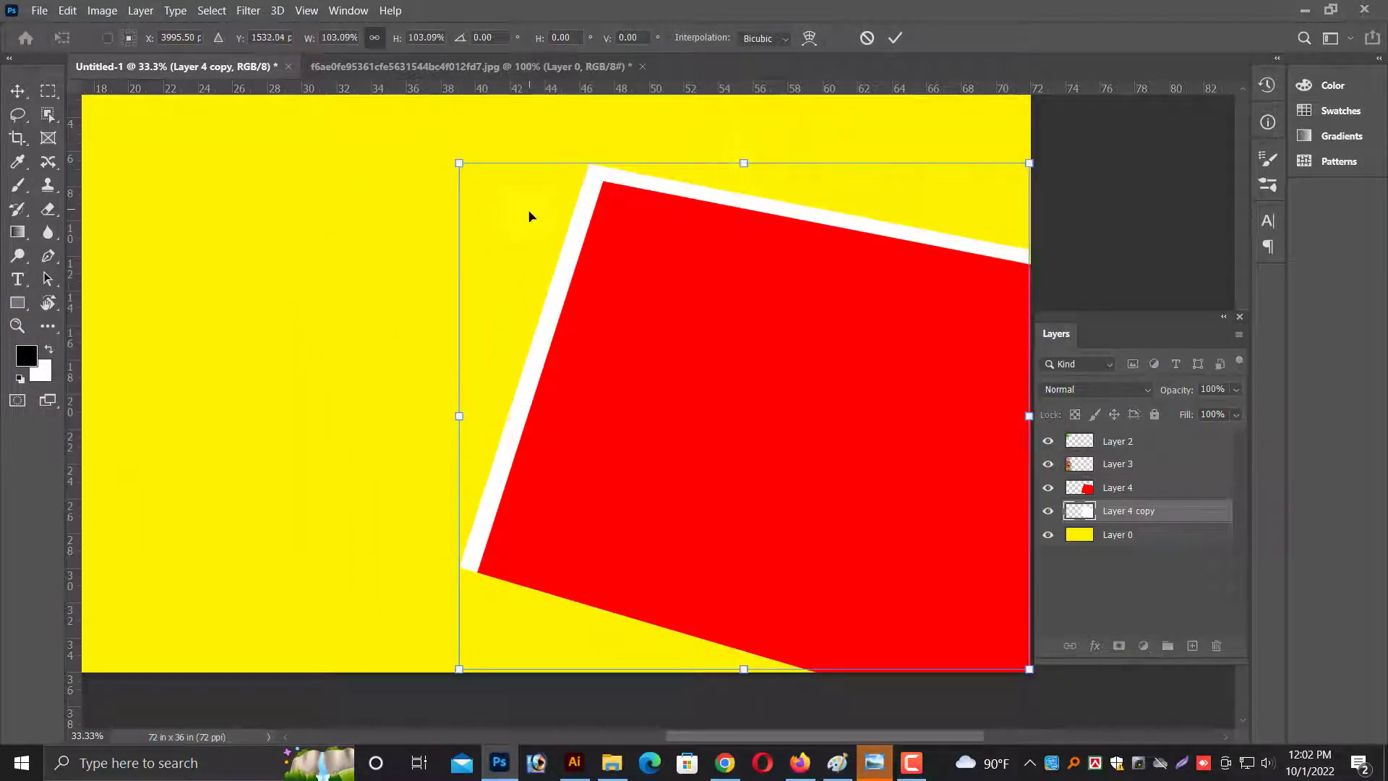
drag(449, 161, 446, 156)
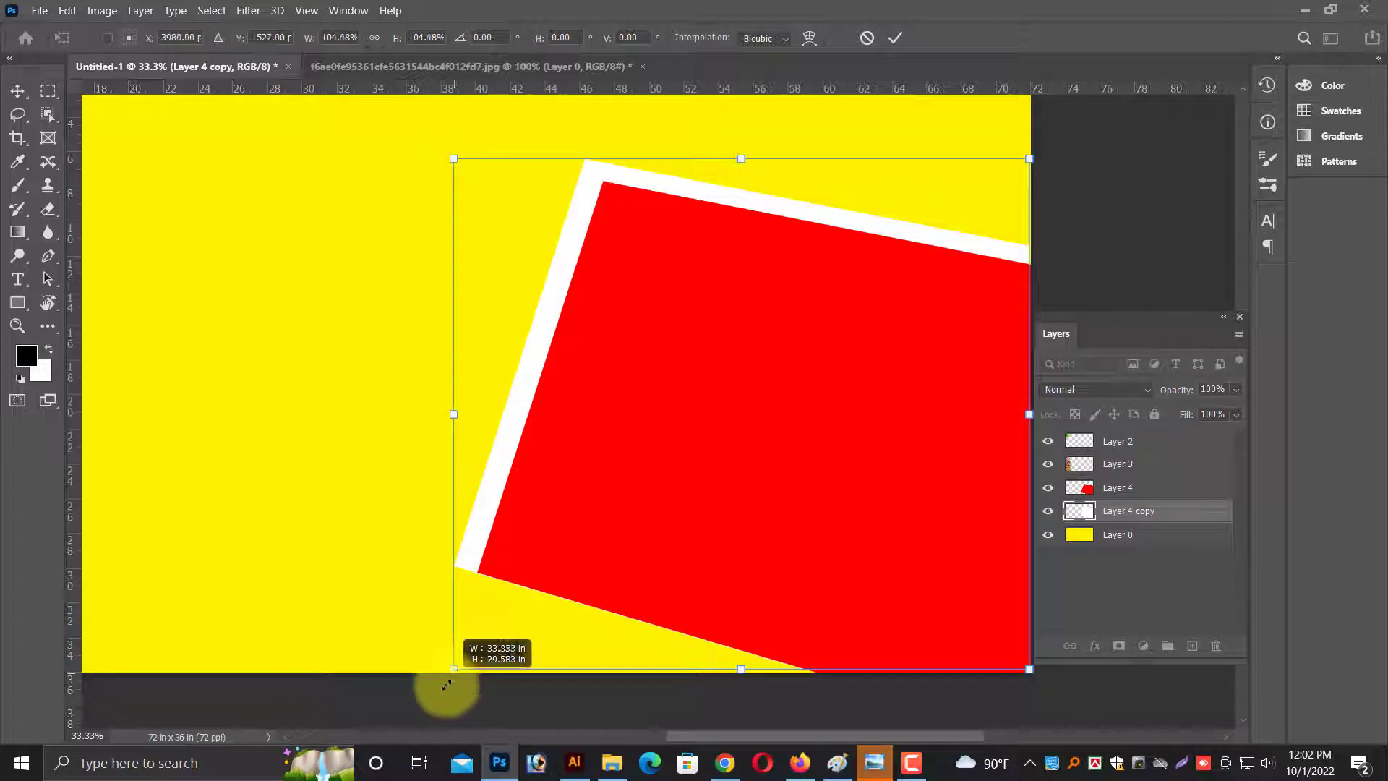
drag(446, 685, 445, 690)
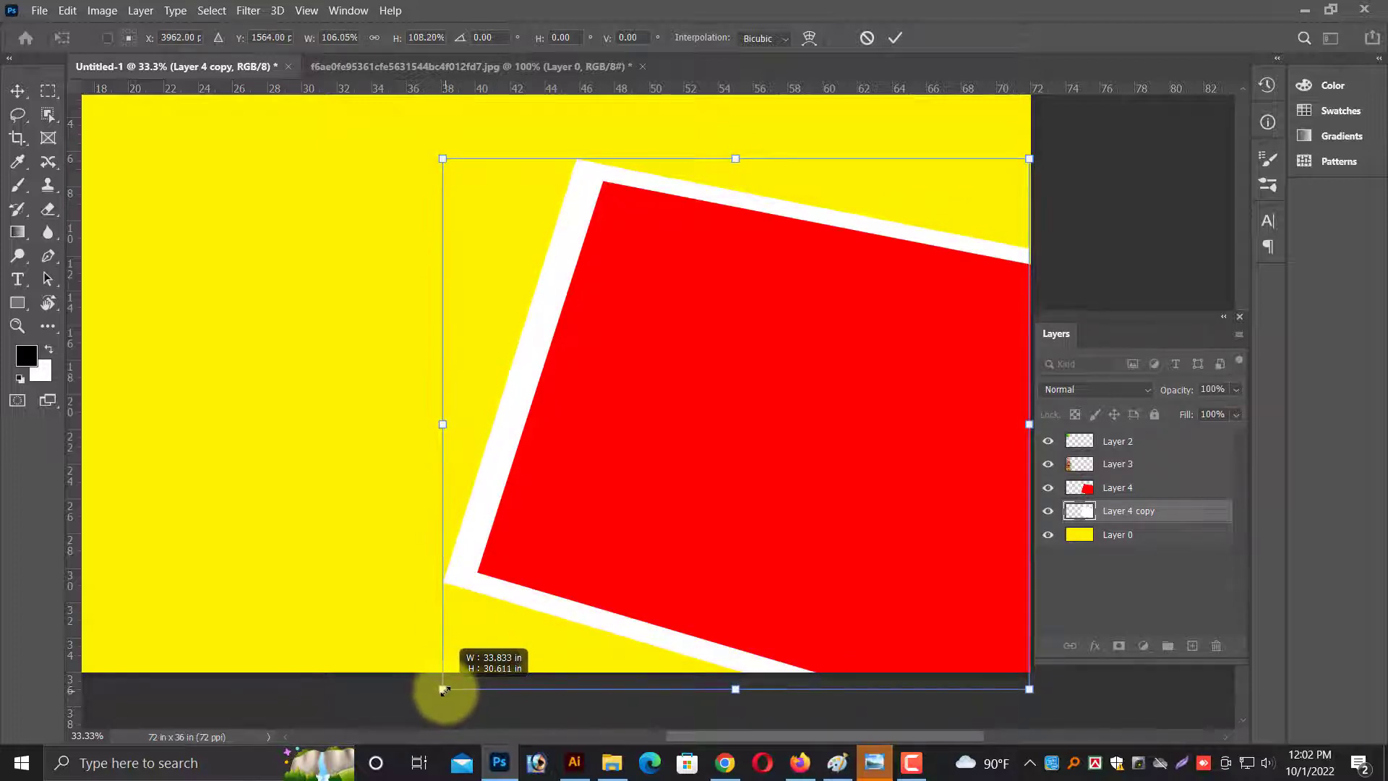
drag(447, 424, 452, 430)
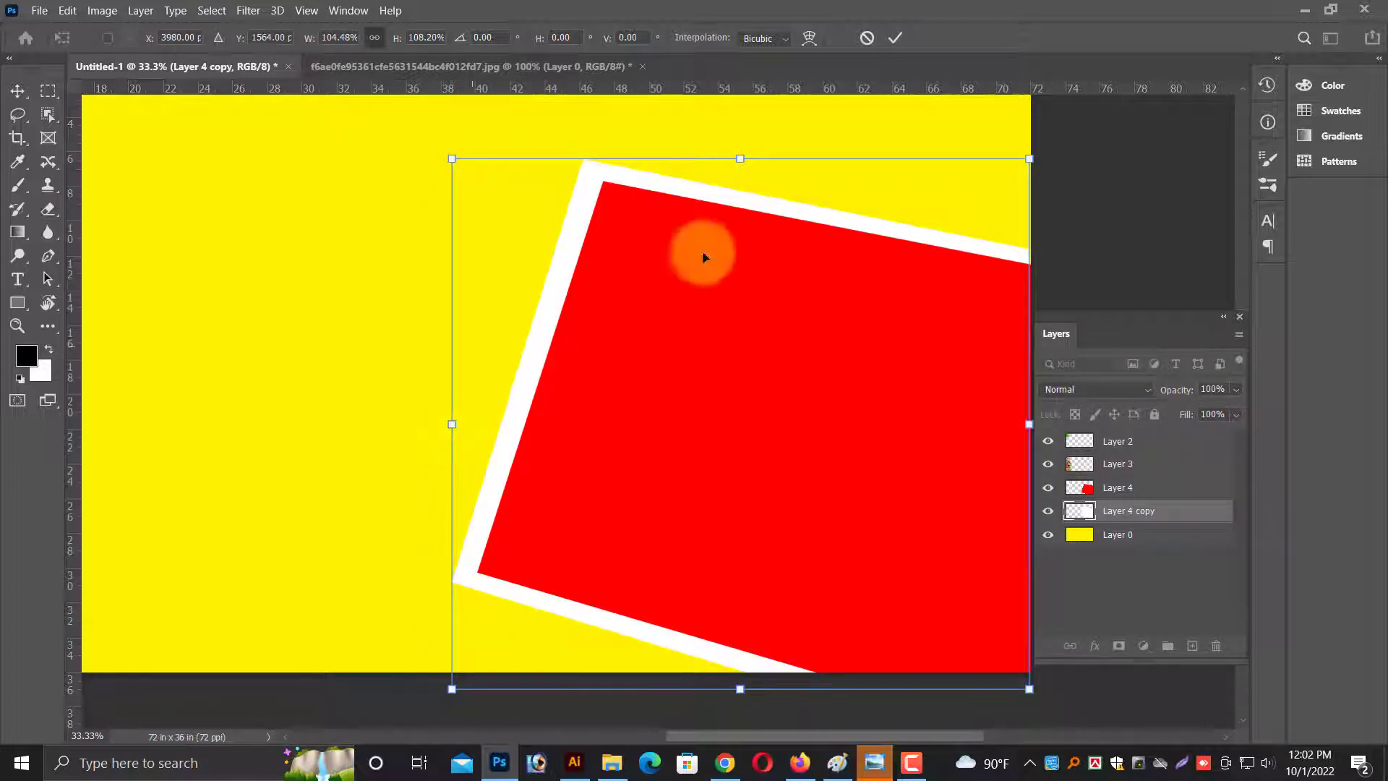
drag(746, 156, 746, 150)
double_click(676, 310)
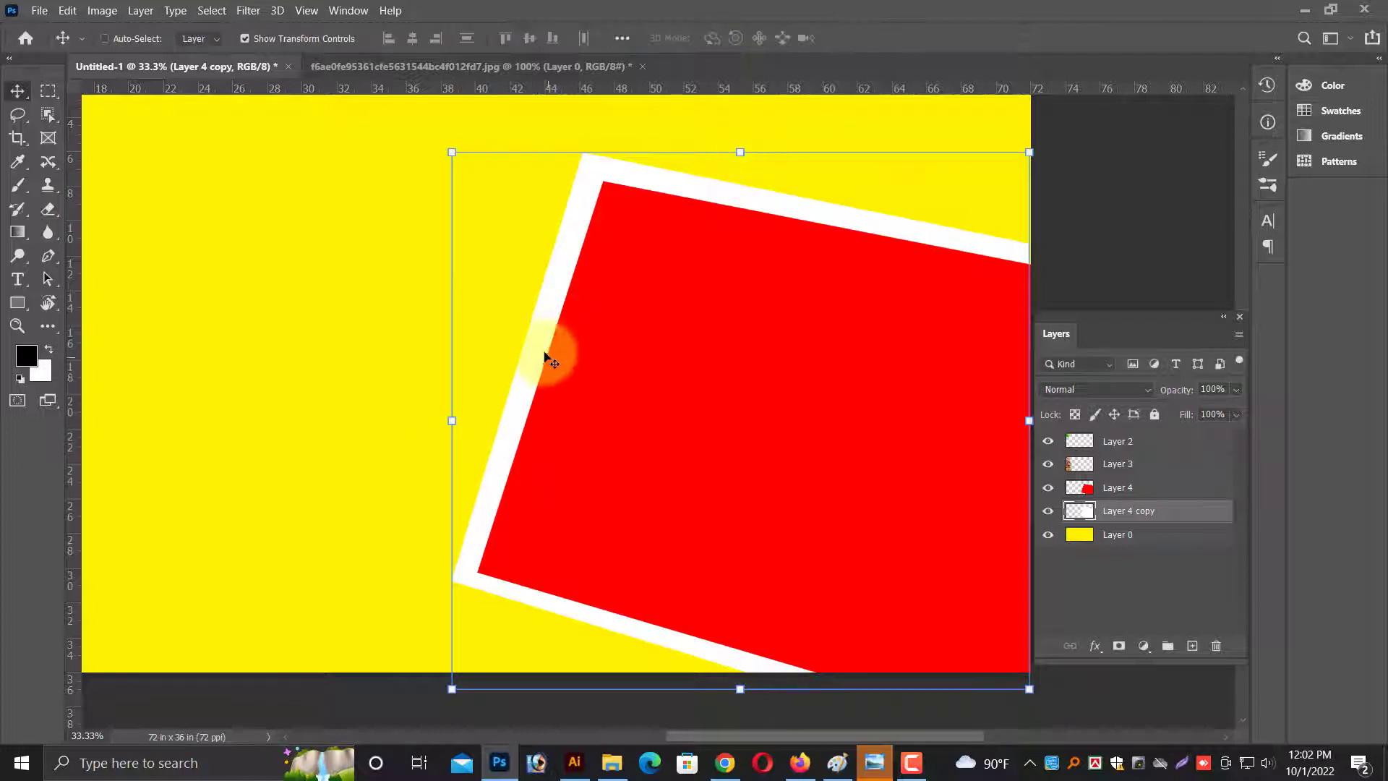
Erase the white border's top-left edge so it fades into the yellow.
click(49, 211)
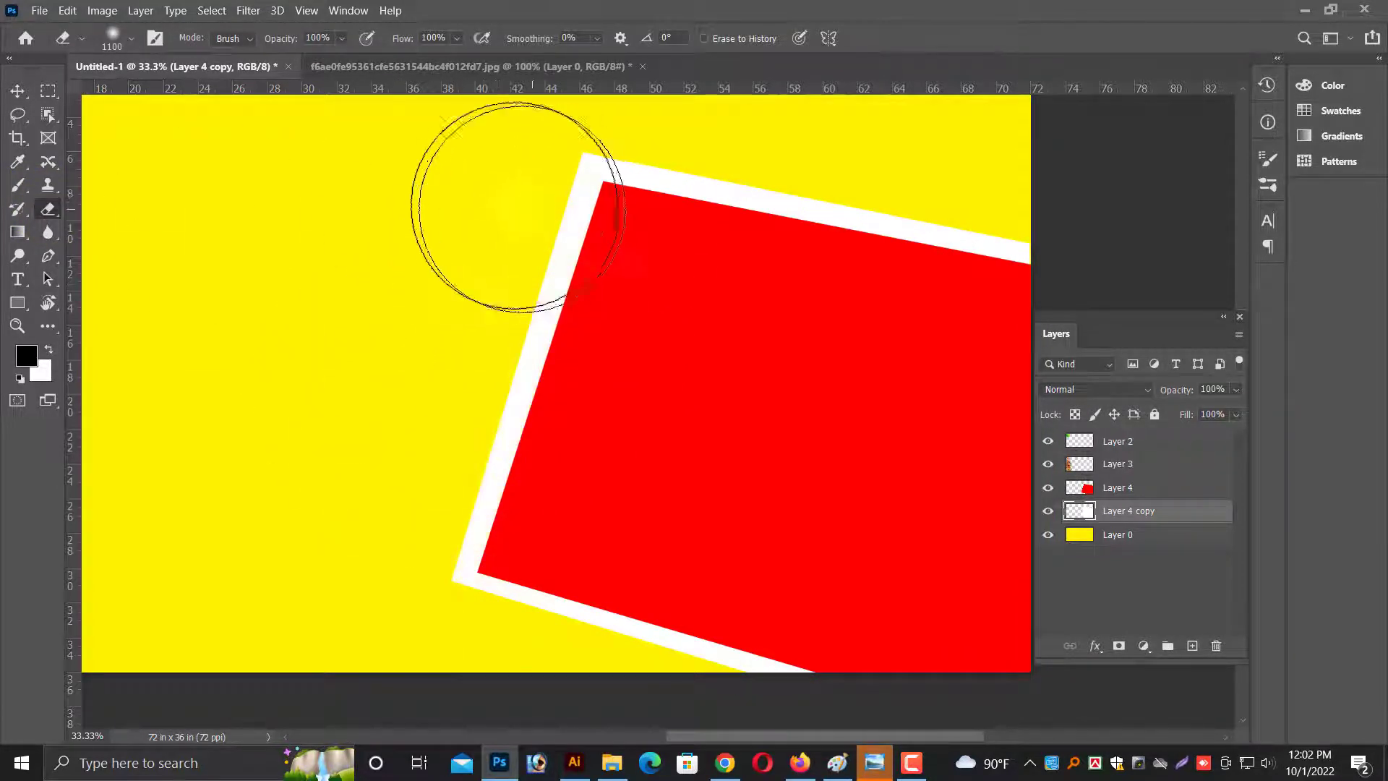
drag(516, 206, 384, 473)
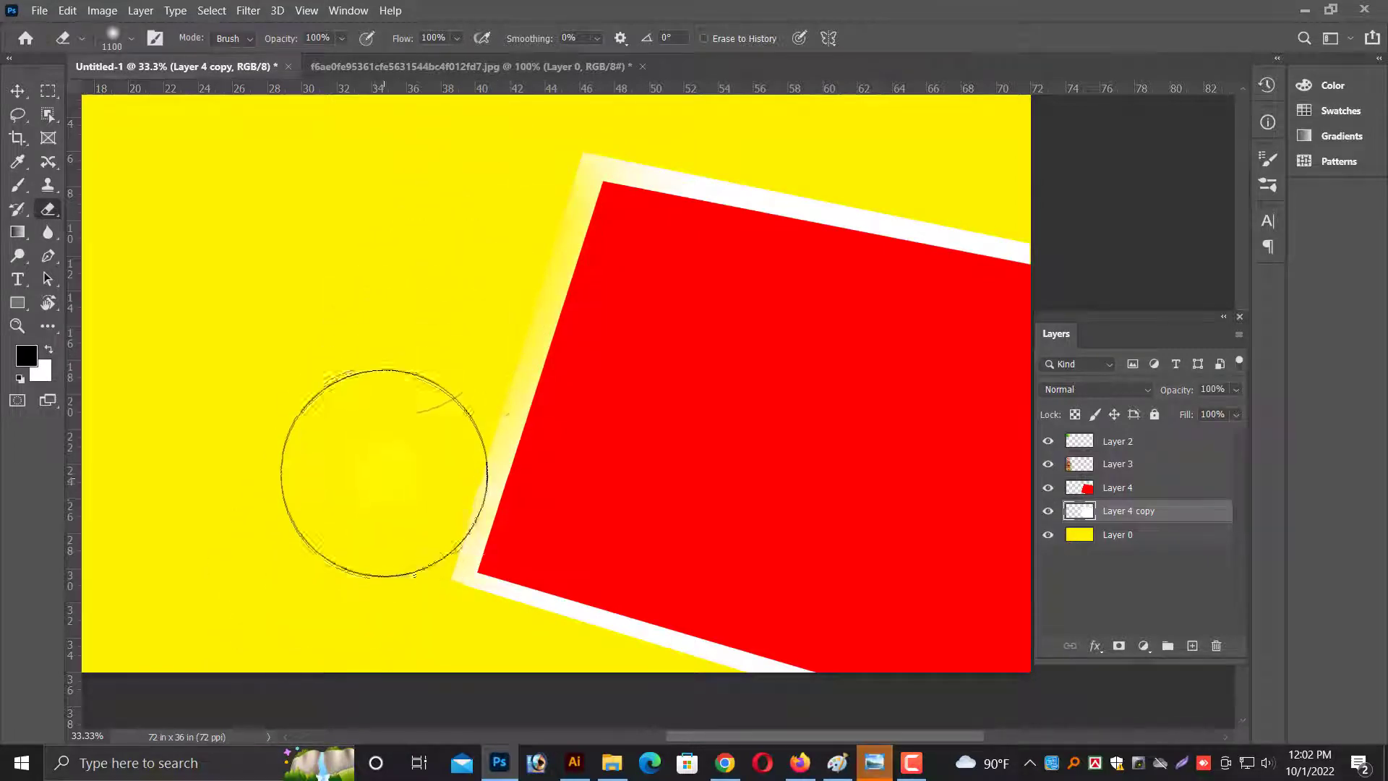
key(ctrl+minus)
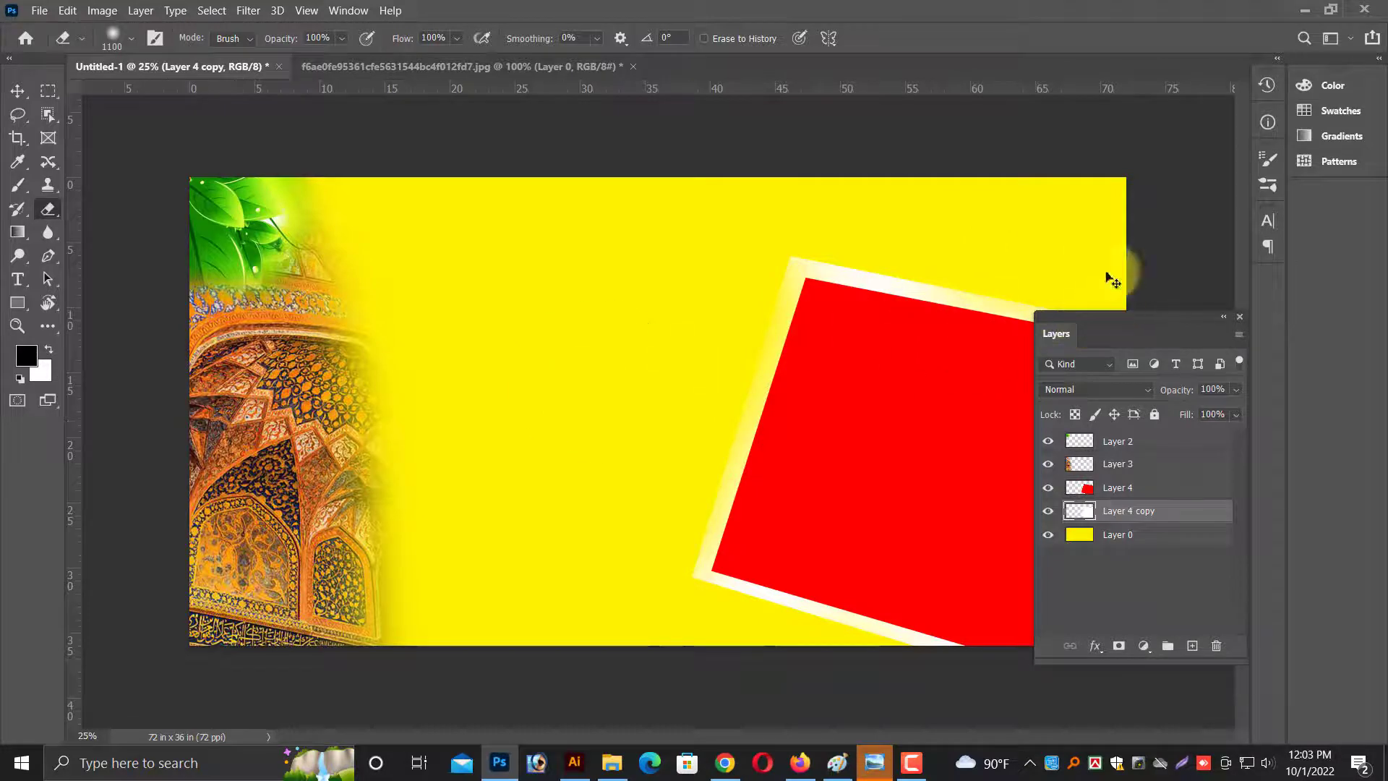
click(19, 93)
key(ctrl+plus)
key(ctrl+plus)
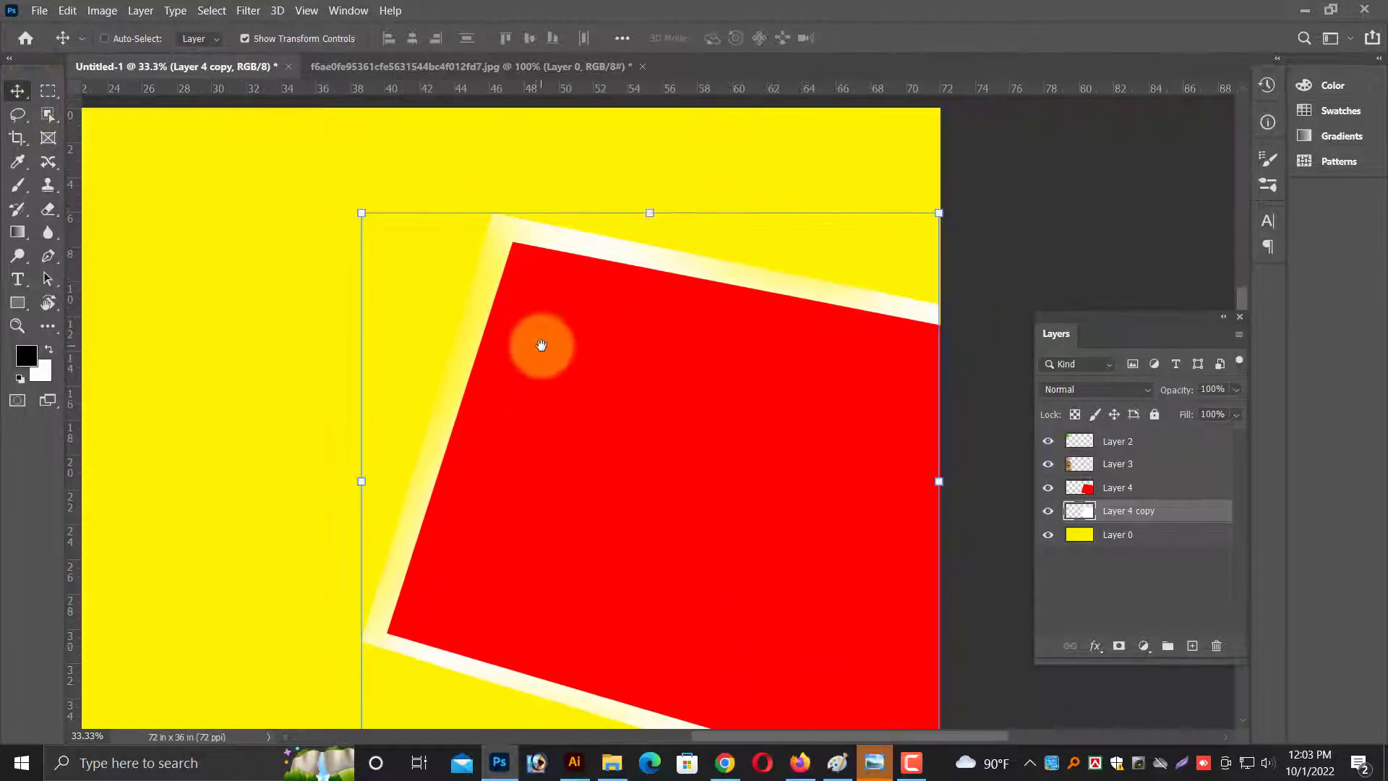
click(614, 367)
right_click(1143, 495)
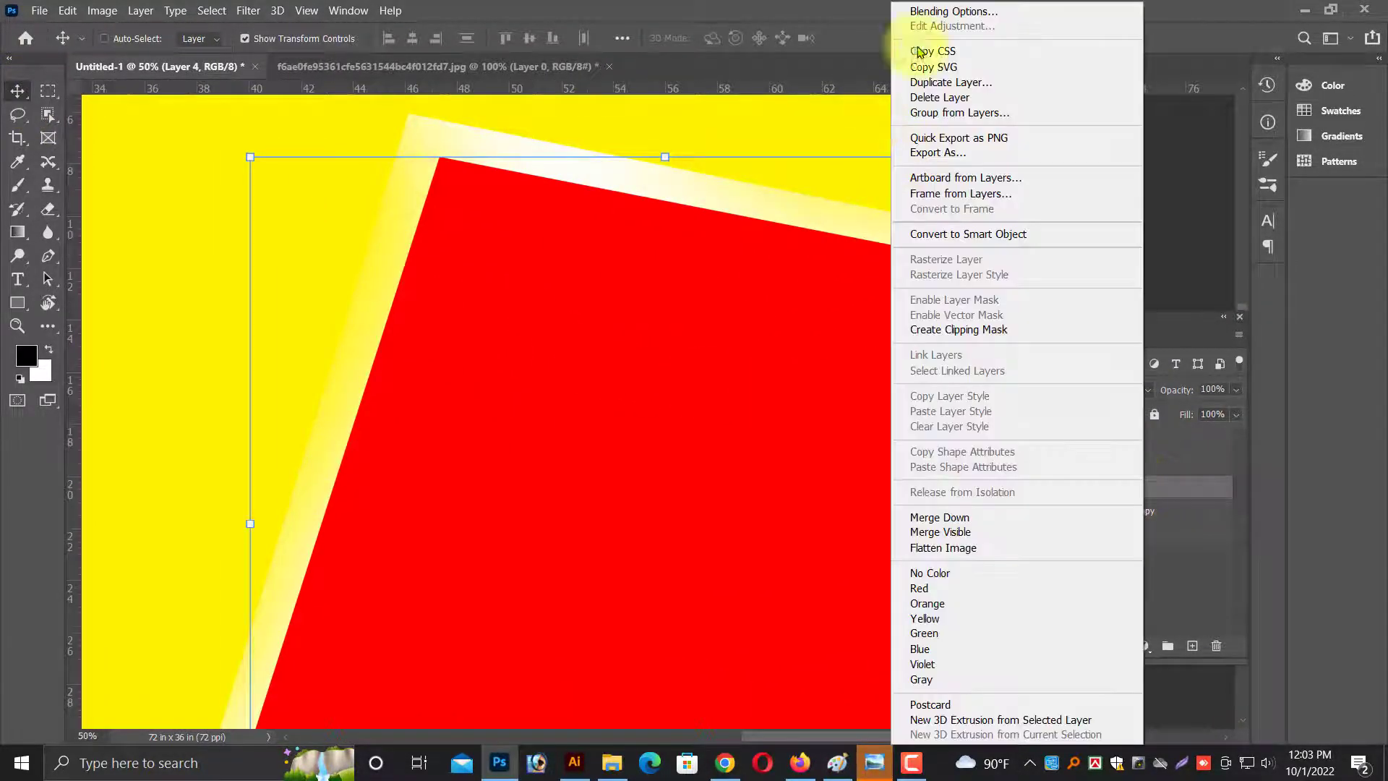
click(940, 12)
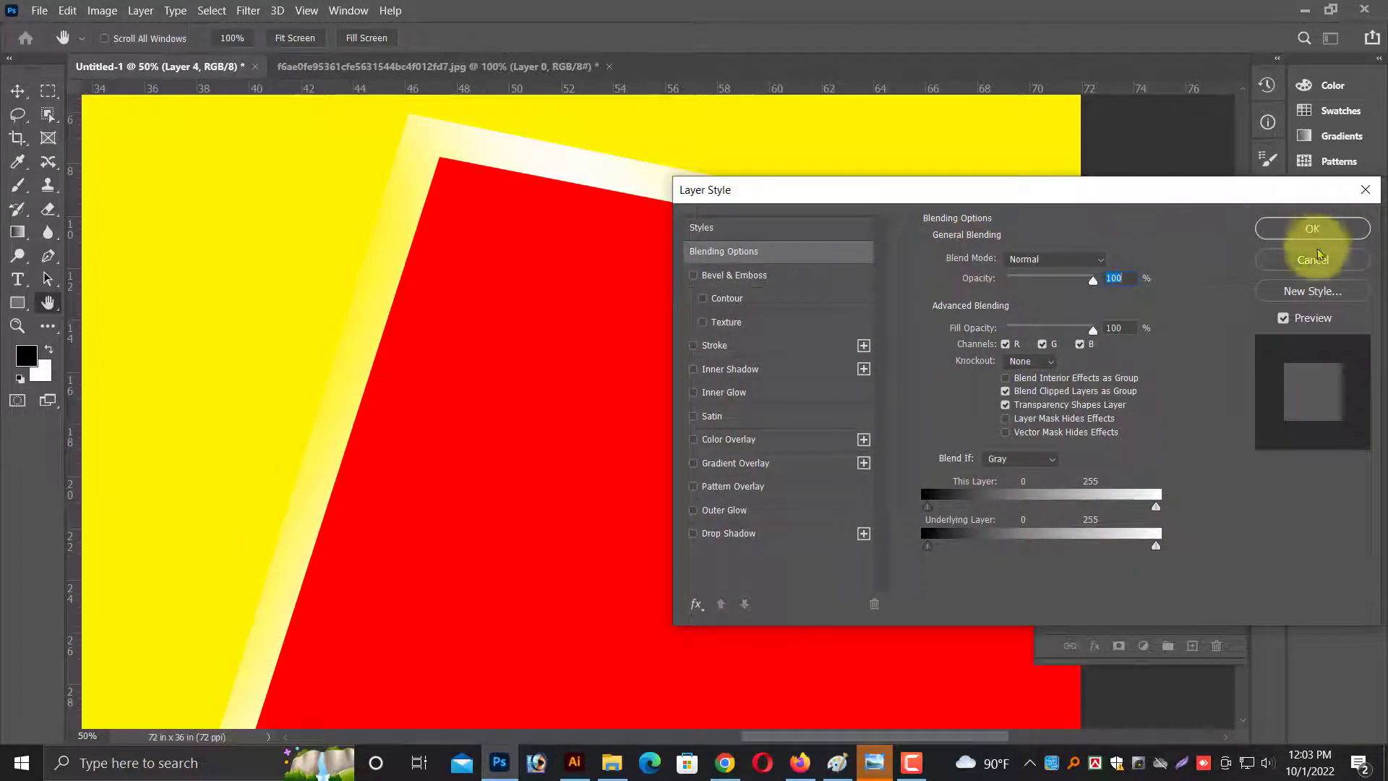
click(1312, 229)
key(ctrl+minus)
key(ctrl+minus)
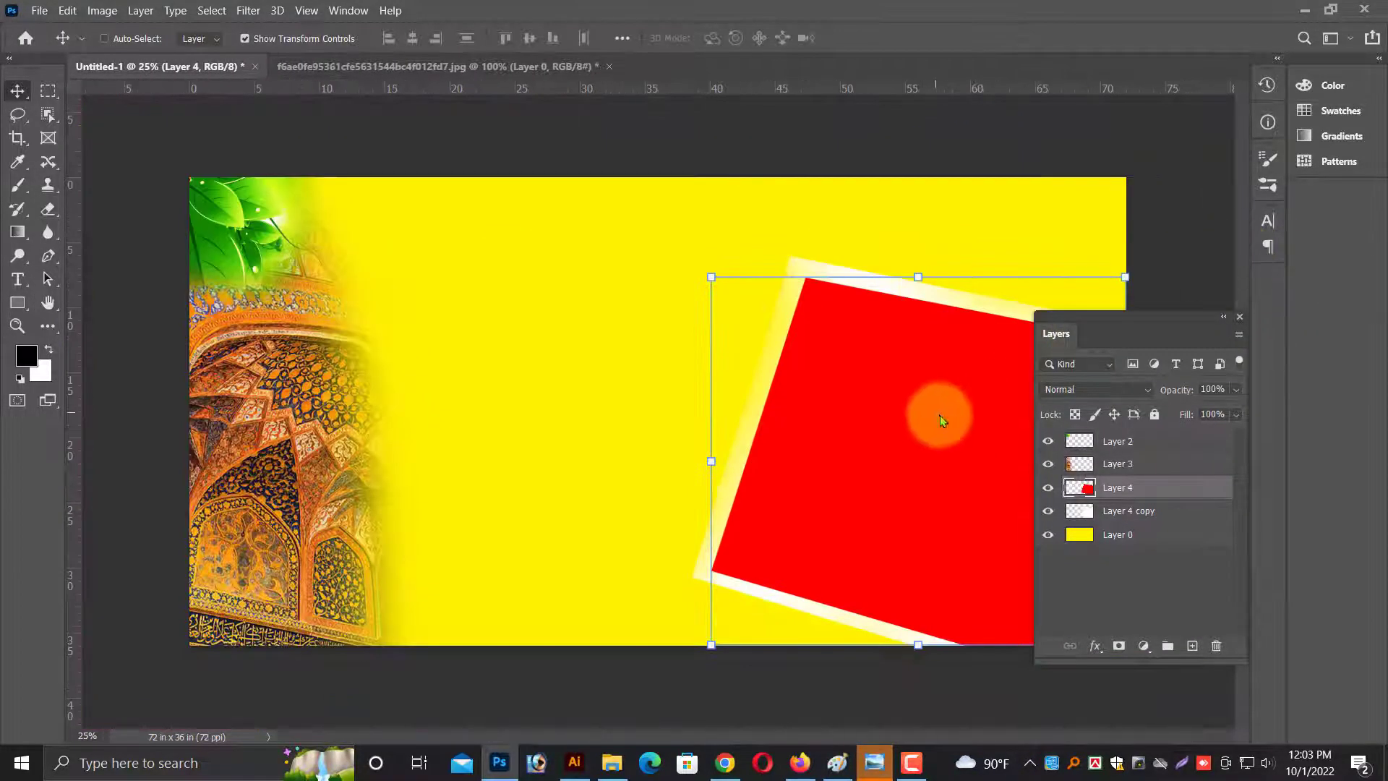
ctrl+click(304, 422)
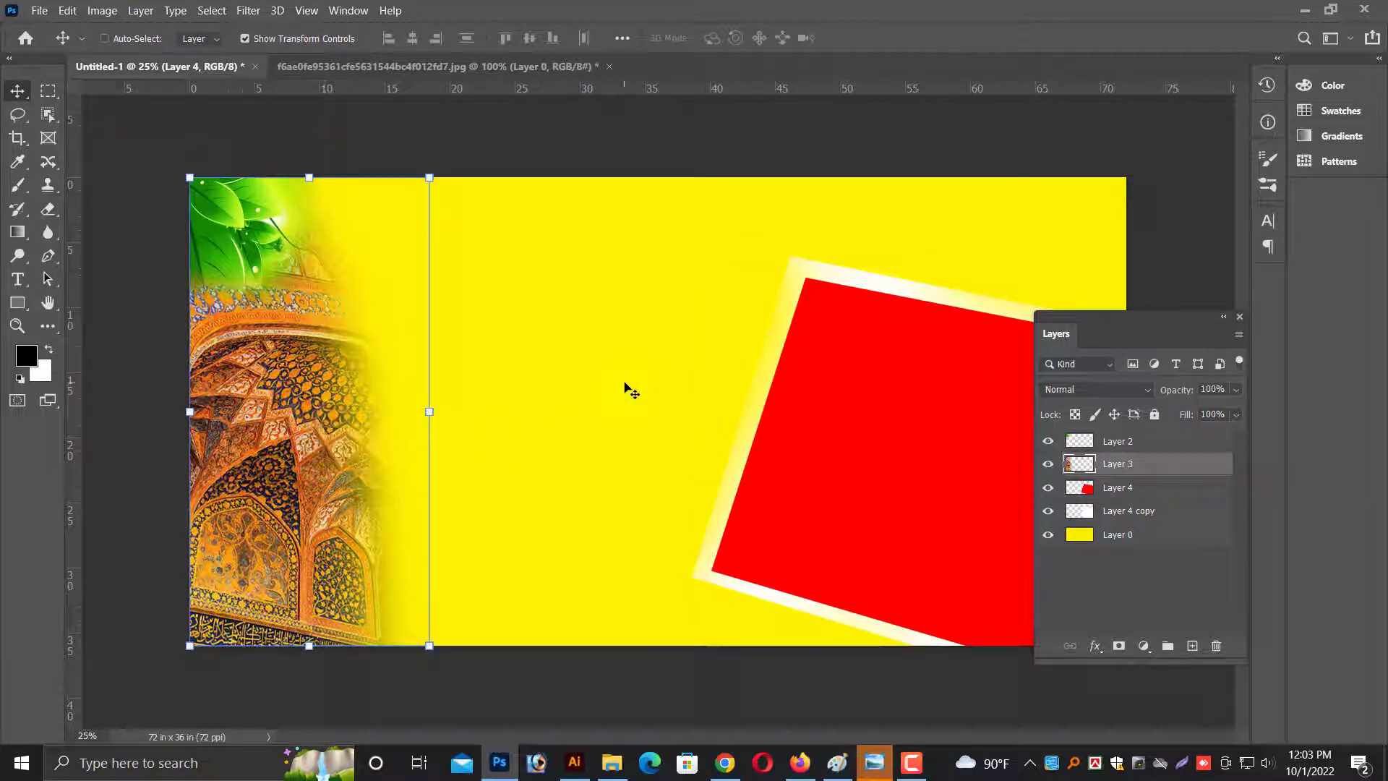
Turn on canvas layer picking and select the green leaves Layer 2.
ctrl+click(650, 400)
key(ctrl+plus)
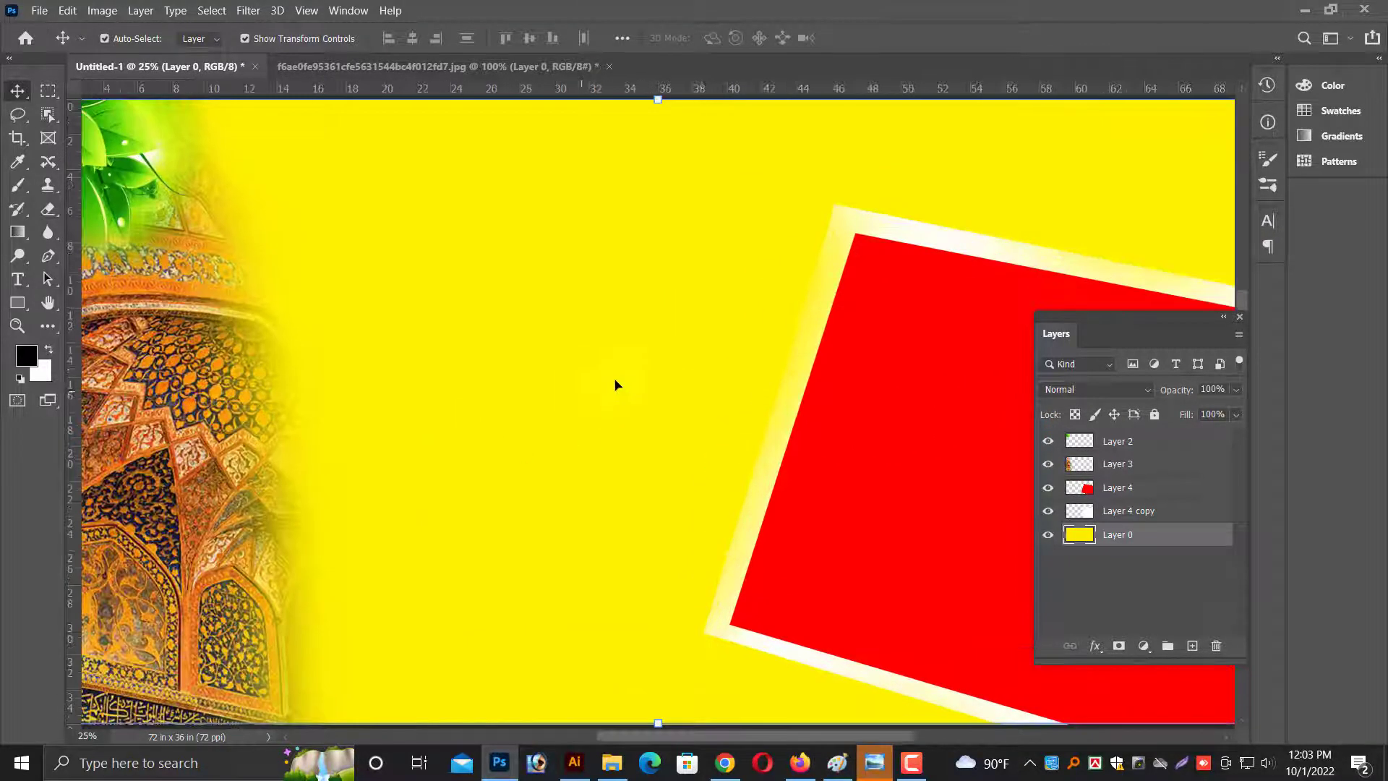
key(ctrl+minus)
ctrl+click(932, 499)
right_click(932, 499)
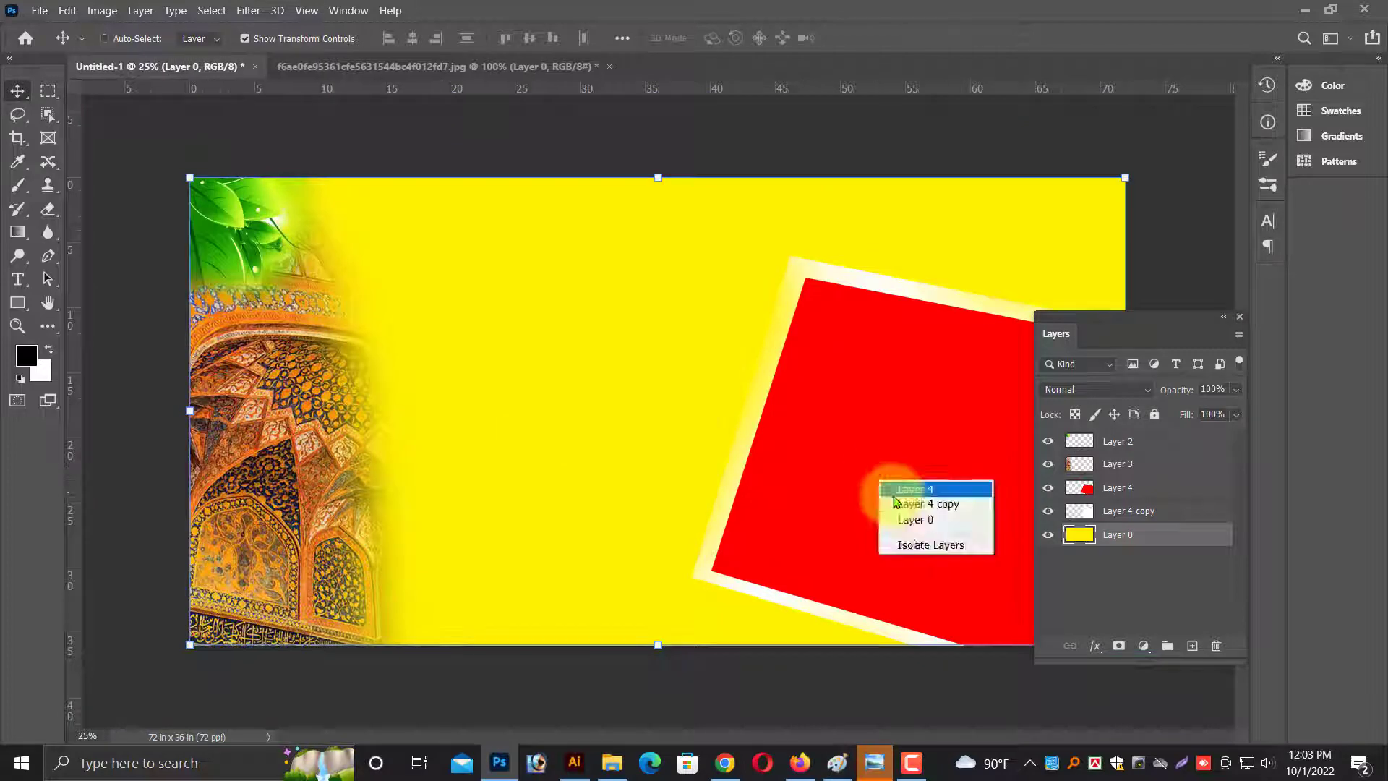
click(946, 513)
right_click(289, 525)
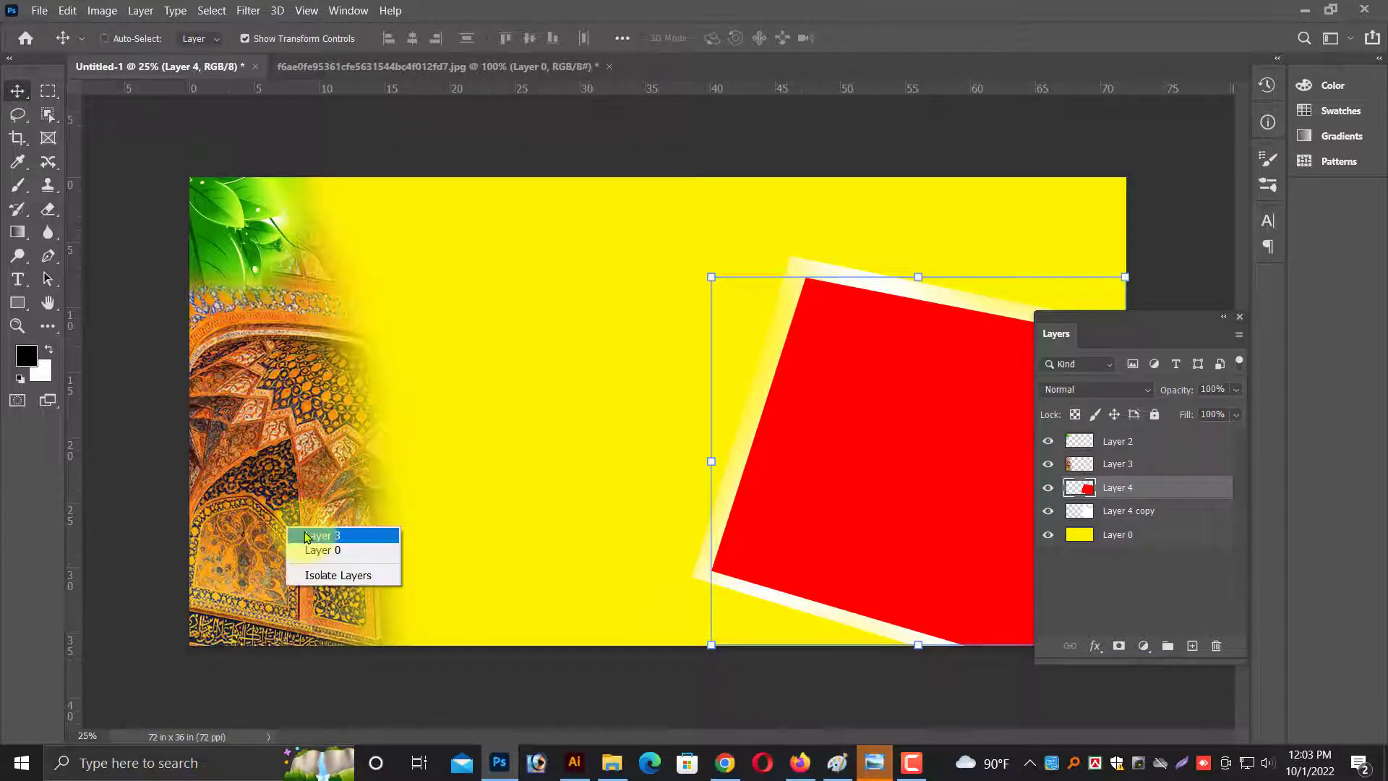
click(307, 532)
click(556, 466)
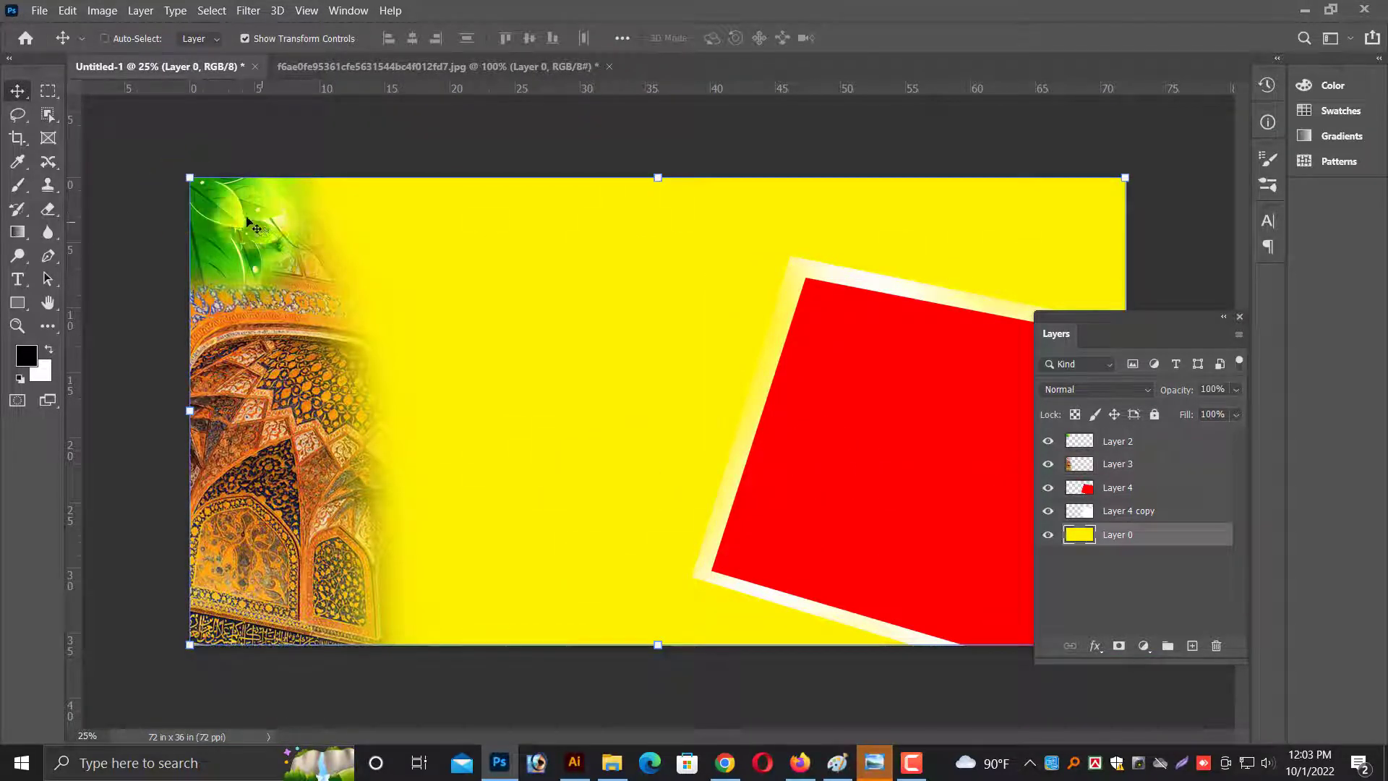
right_click(248, 221)
click(266, 230)
Alt-duplicate the leaves, flip horizontally, move to top-right and scale up about 127%.
drag(248, 232, 871, 219)
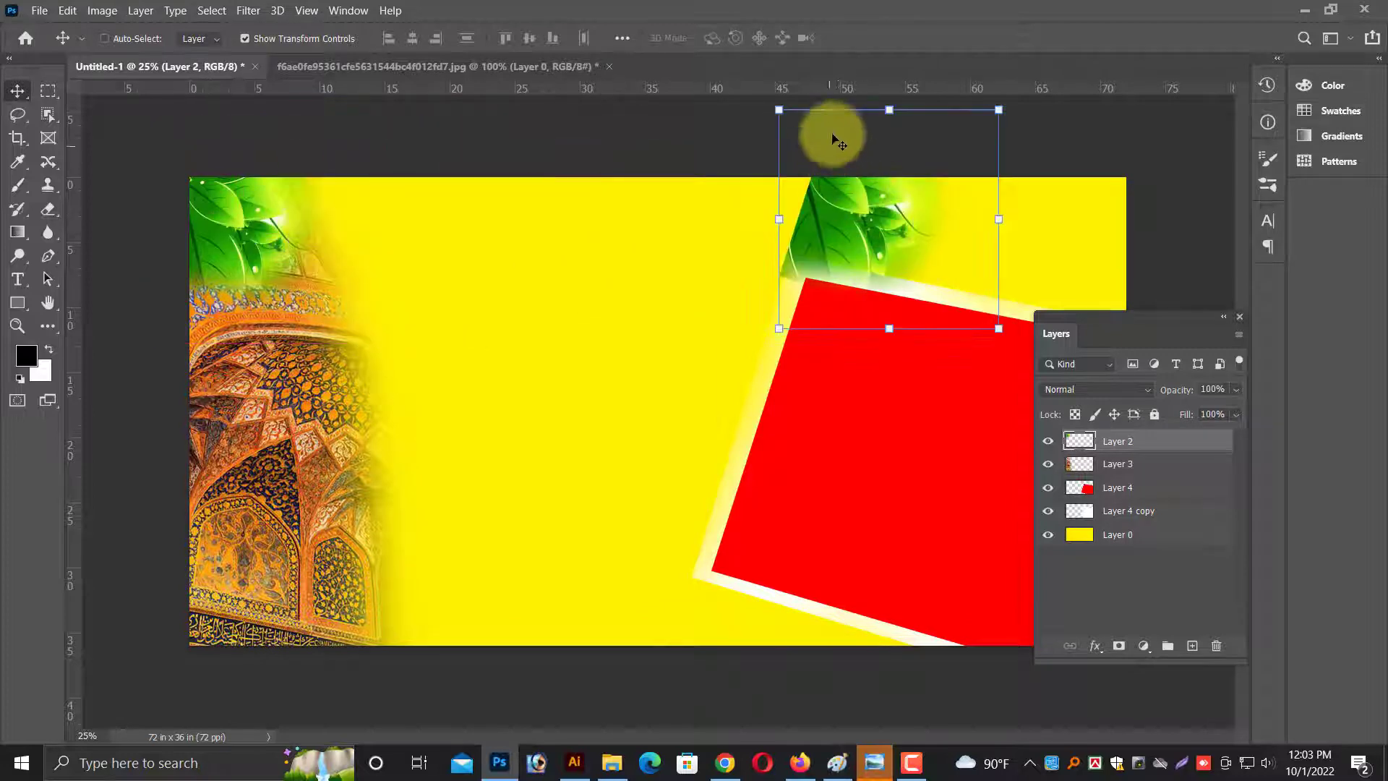
right_click(865, 207)
click(891, 266)
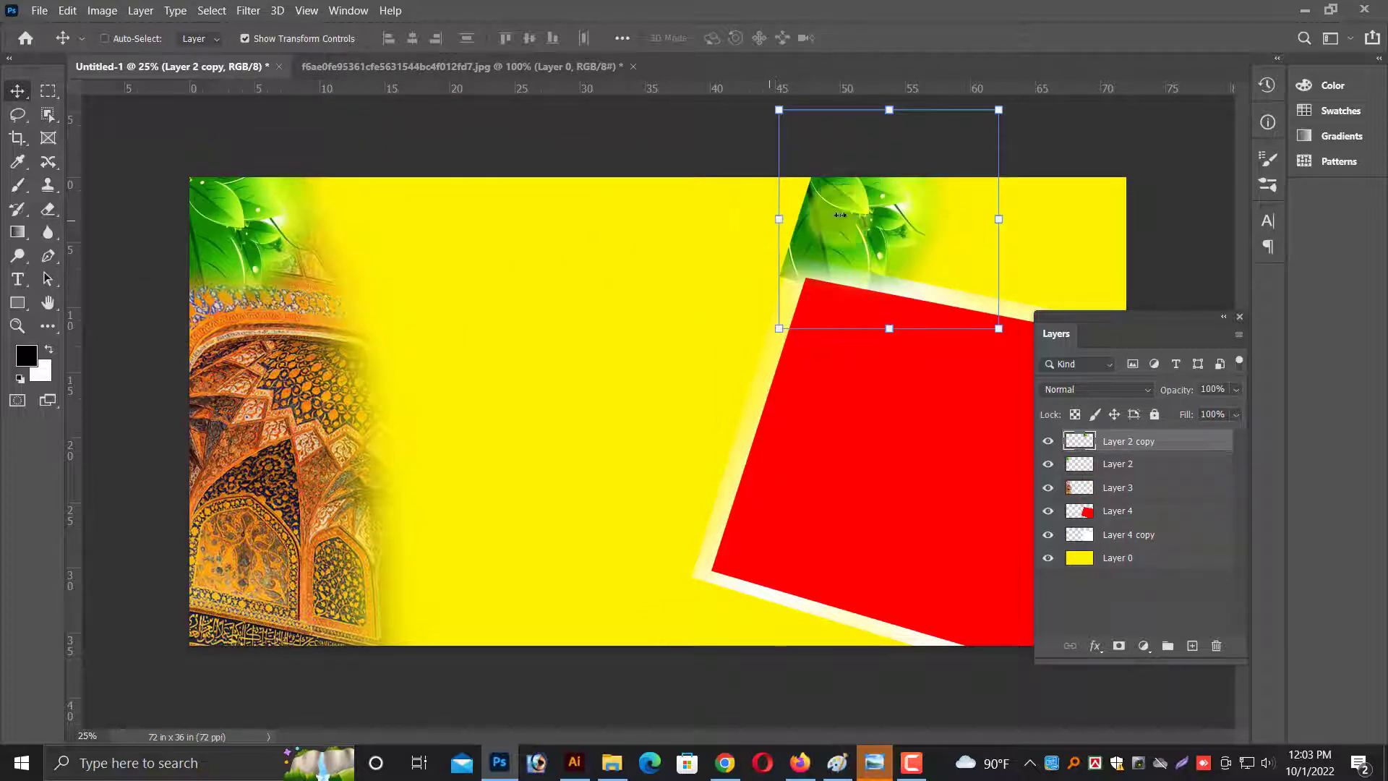
right_click(840, 214)
click(903, 518)
drag(893, 226, 1047, 226)
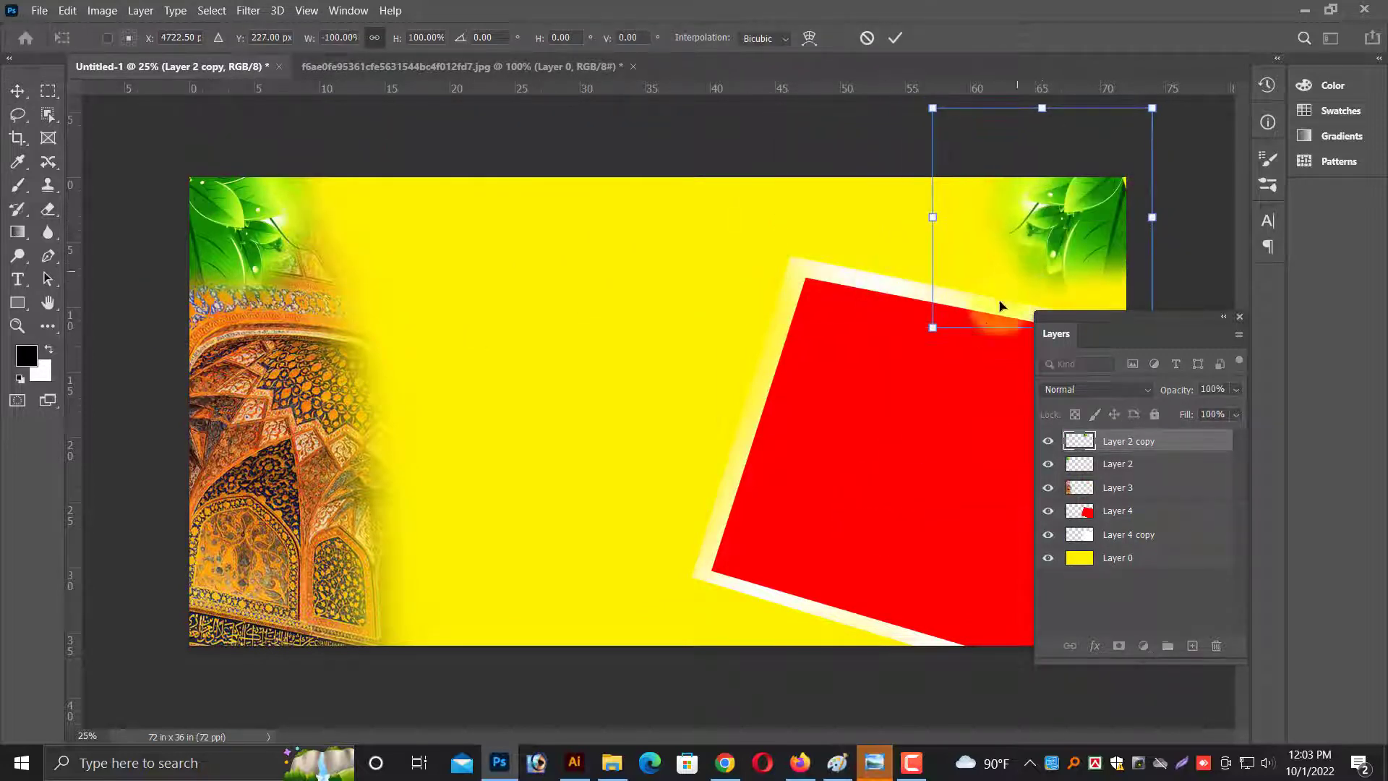
drag(937, 331, 886, 381)
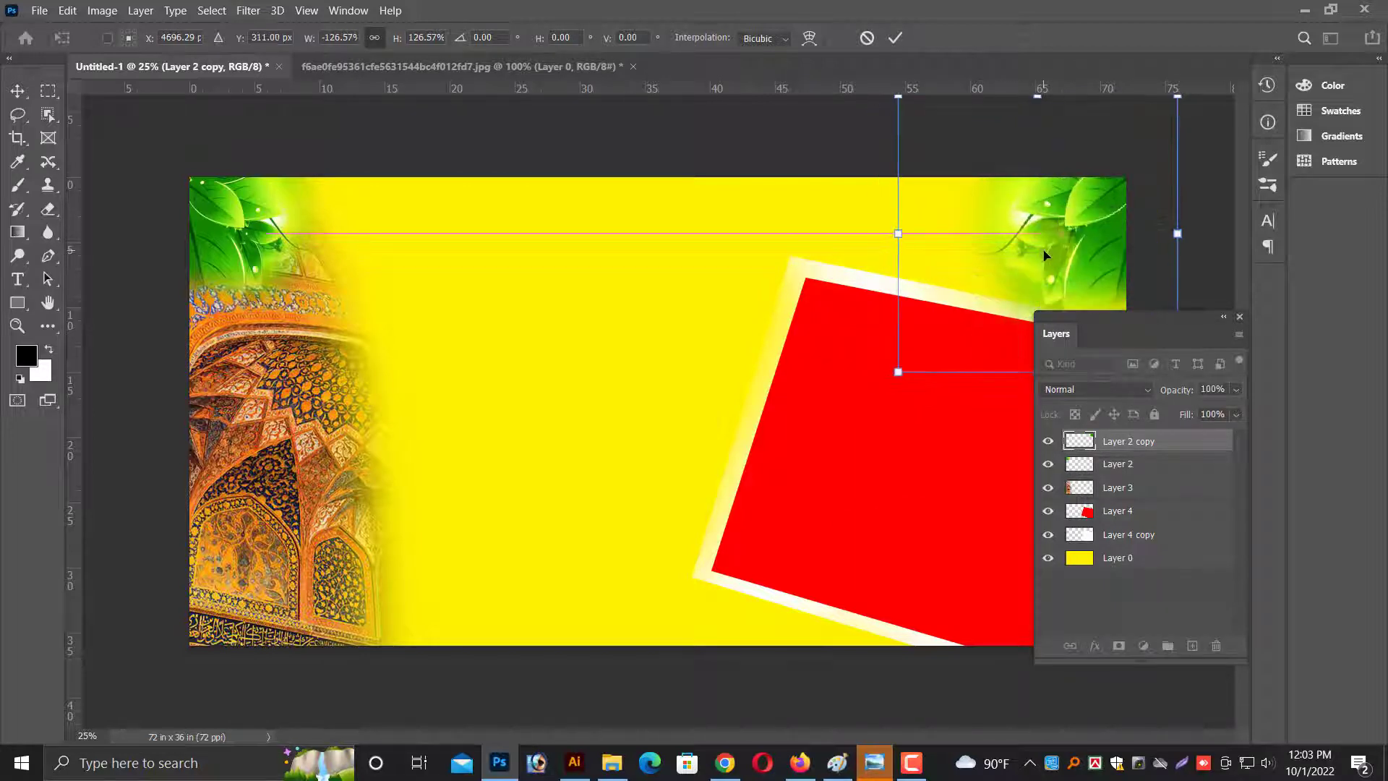
key(Return)
key(ctrl+plus)
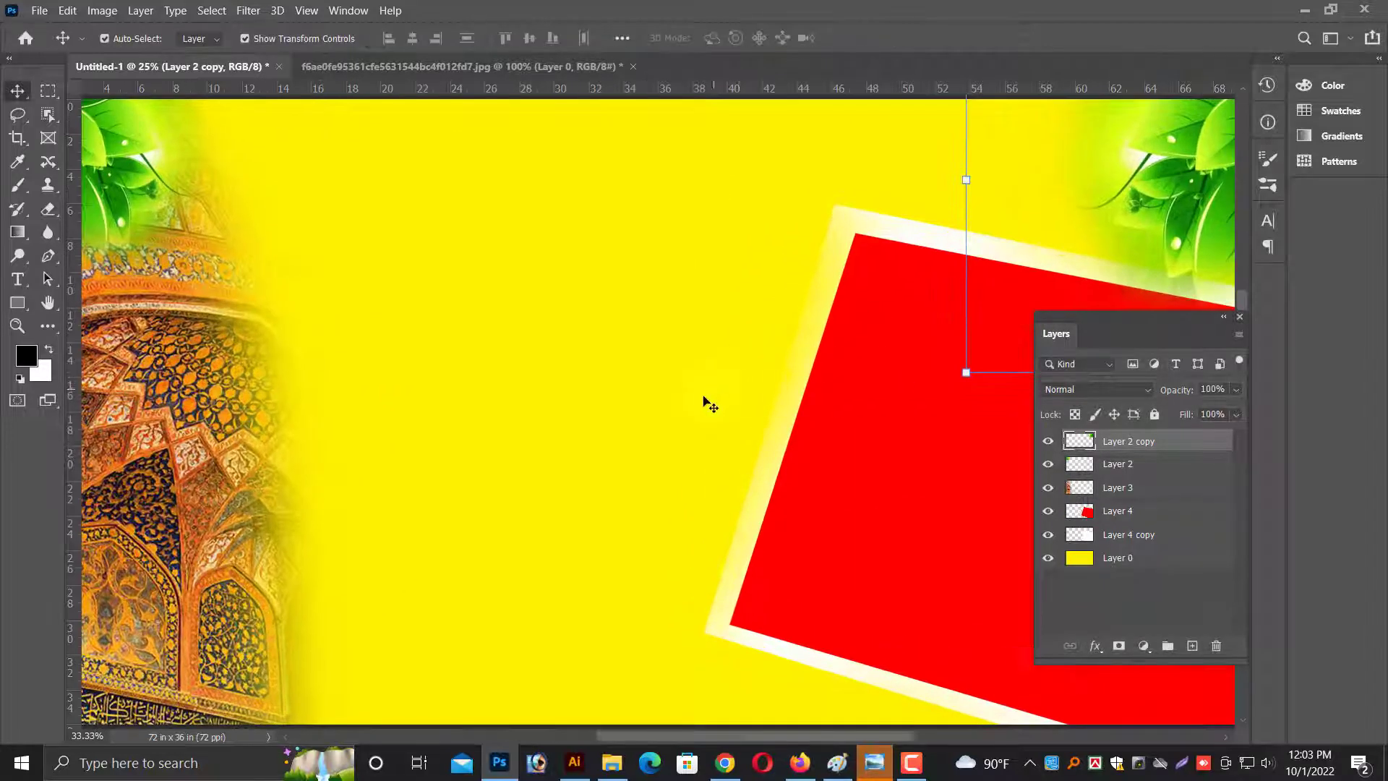
right_click(504, 428)
click(540, 437)
Open Untitled-1.psd from the islamic folder via File > Open.
key(ctrl+minus)
right_click(534, 439)
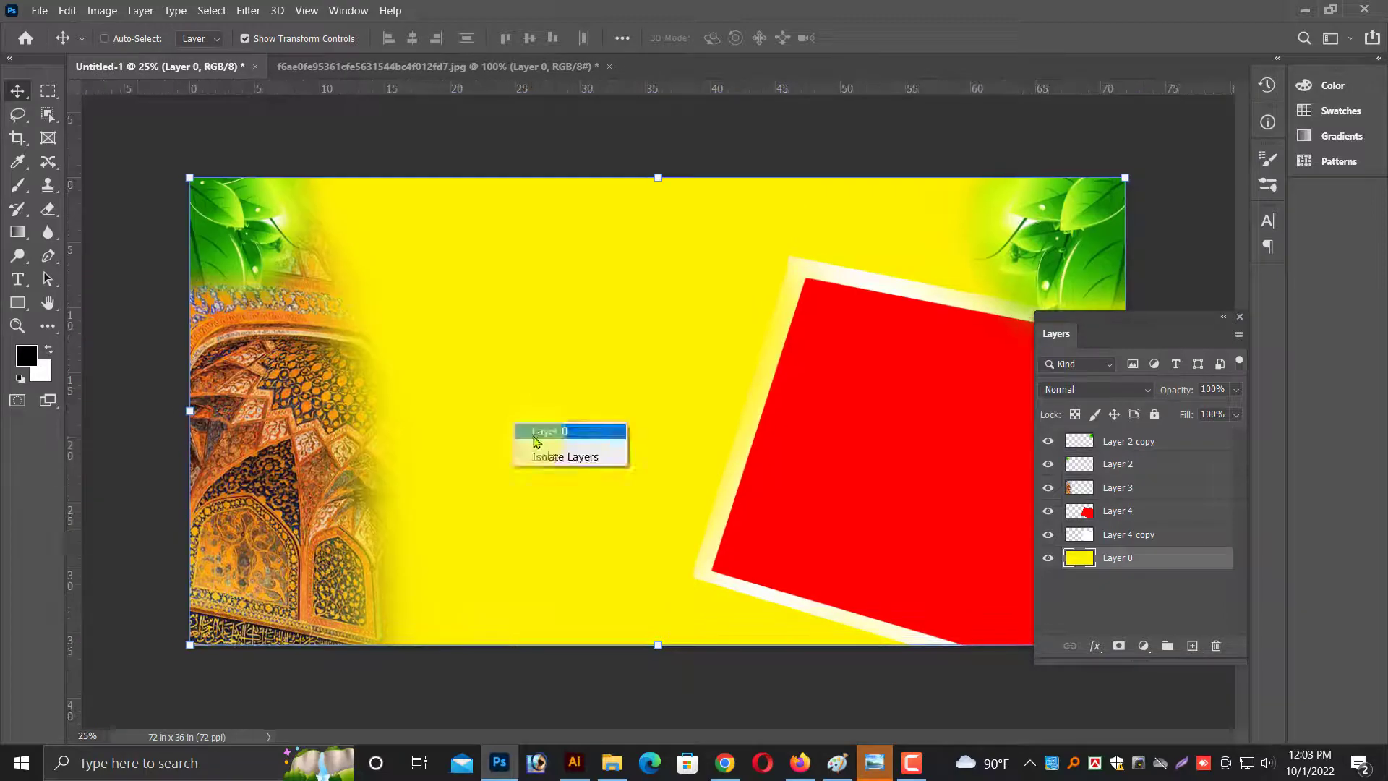
click(39, 10)
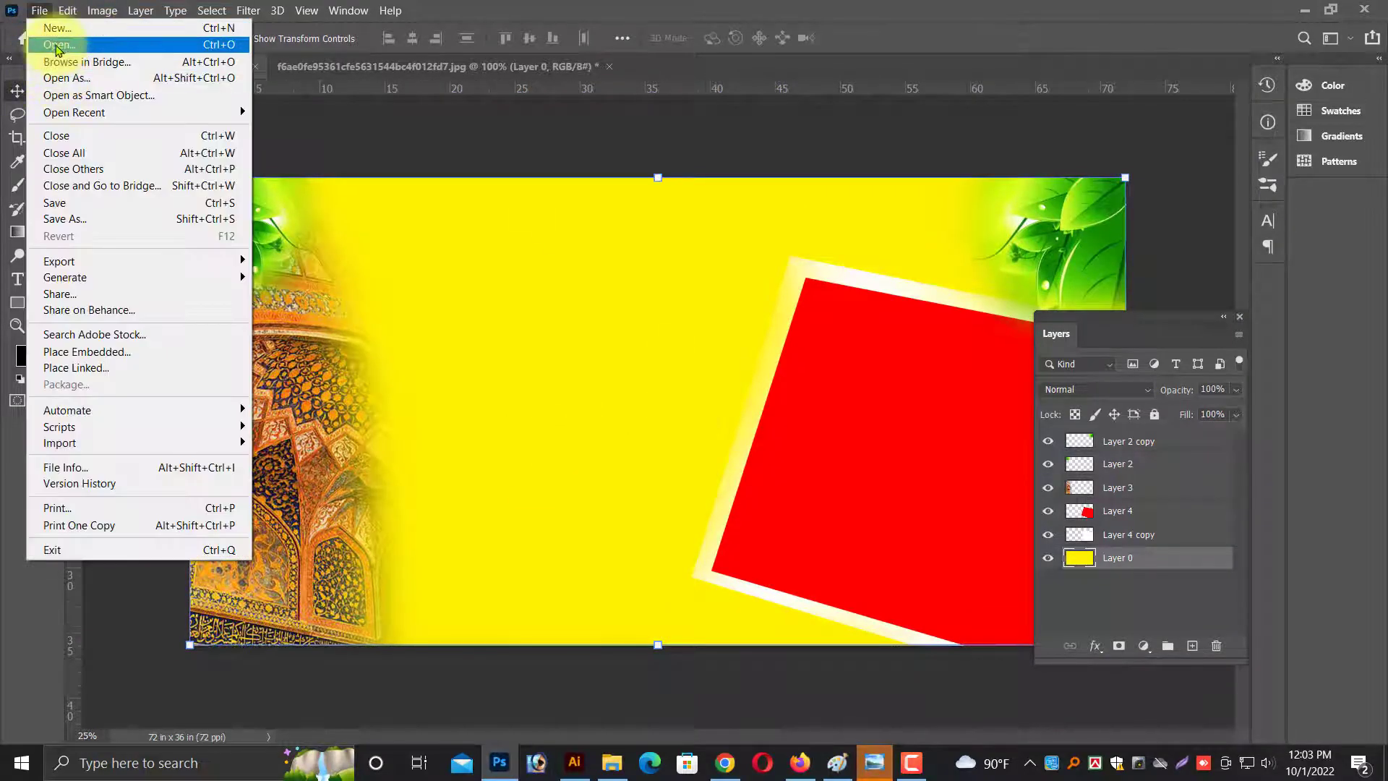
click(36, 39)
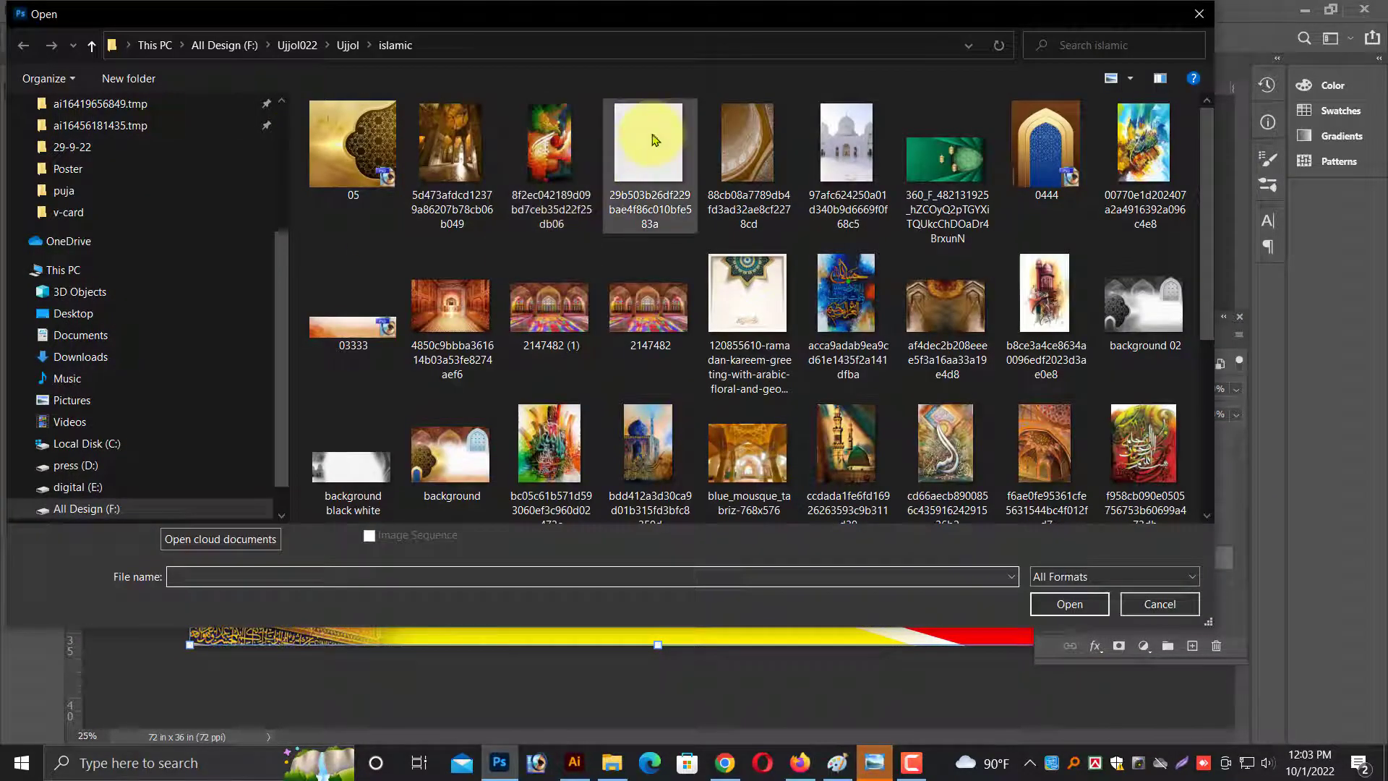
scroll(683, 271, down, 2)
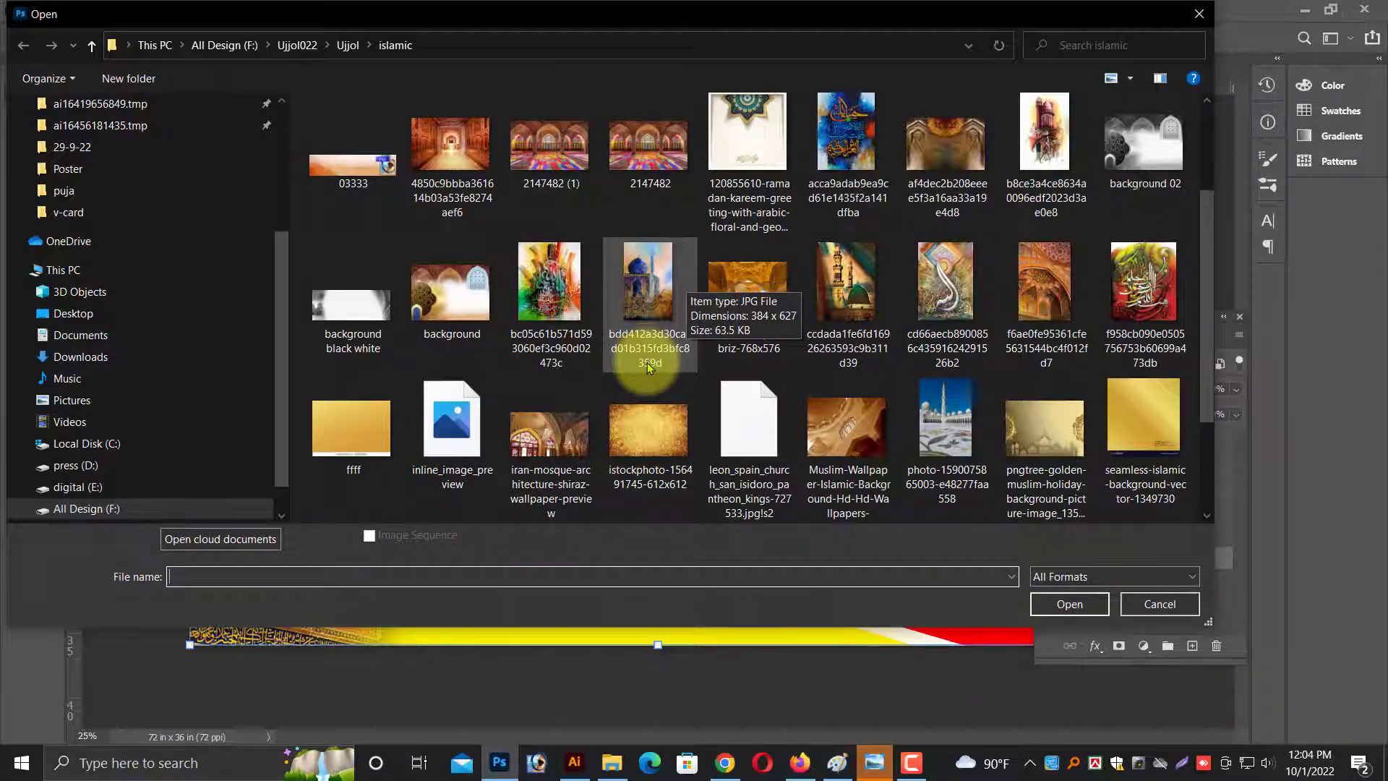
scroll(655, 217, up, 1)
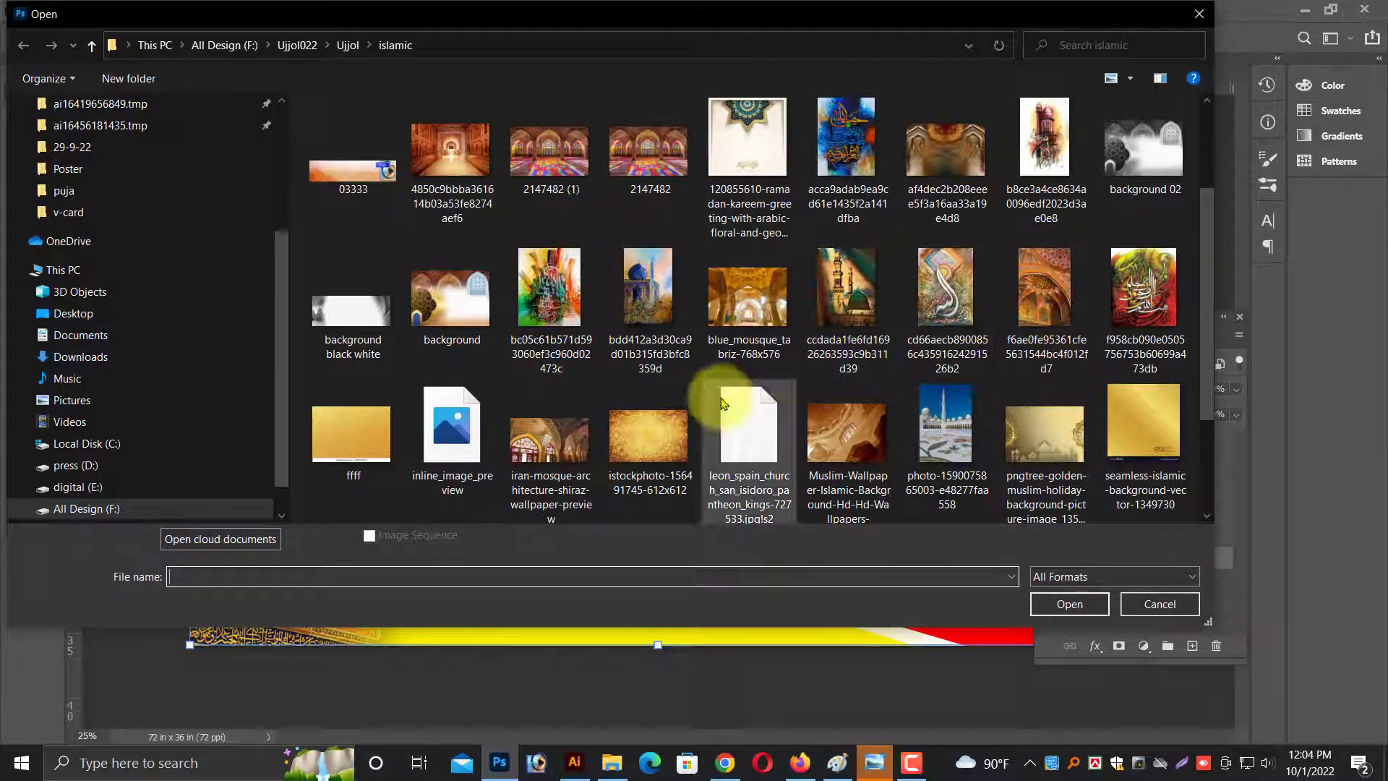
scroll(633, 340, down, 2)
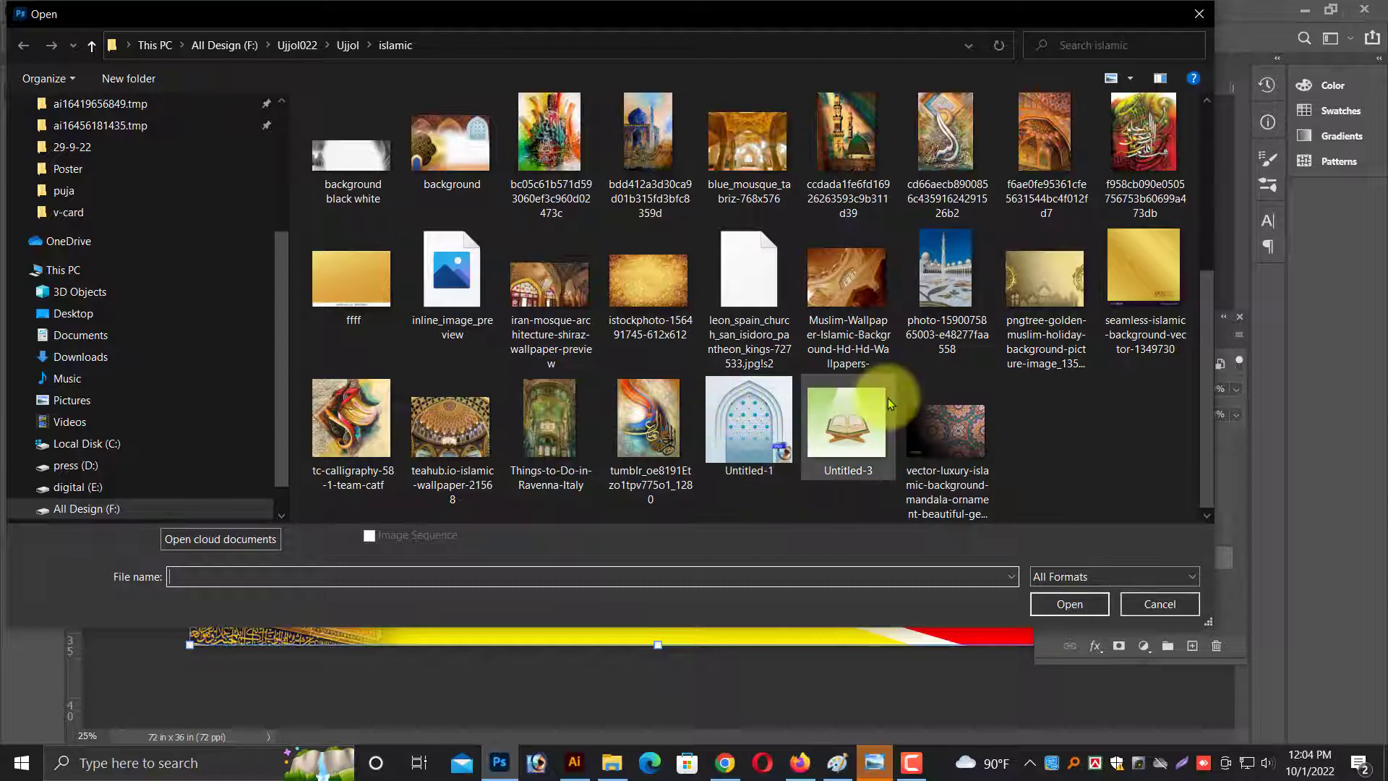
double_click(767, 418)
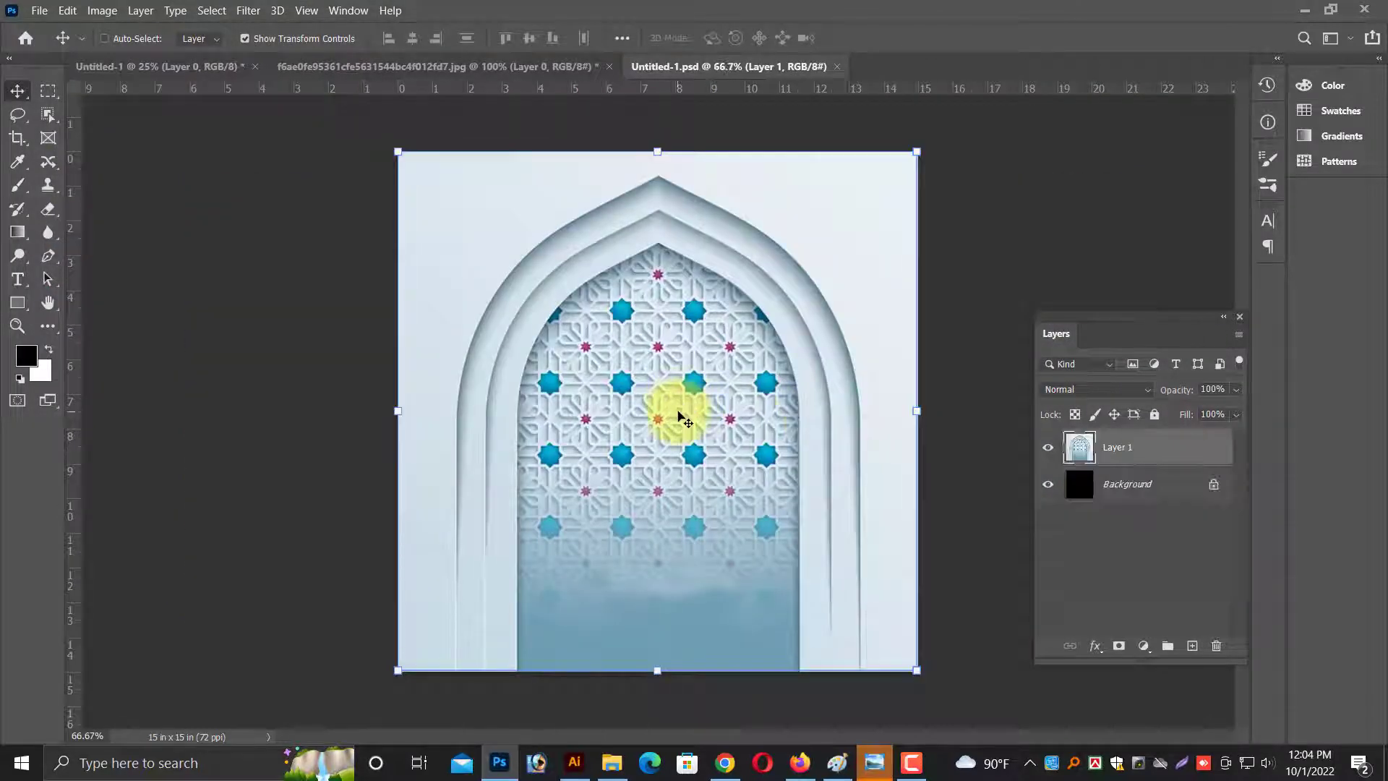
Drag the arch artwork into the banner as Layer 5 and enlarge it.
drag(680, 416, 362, 76)
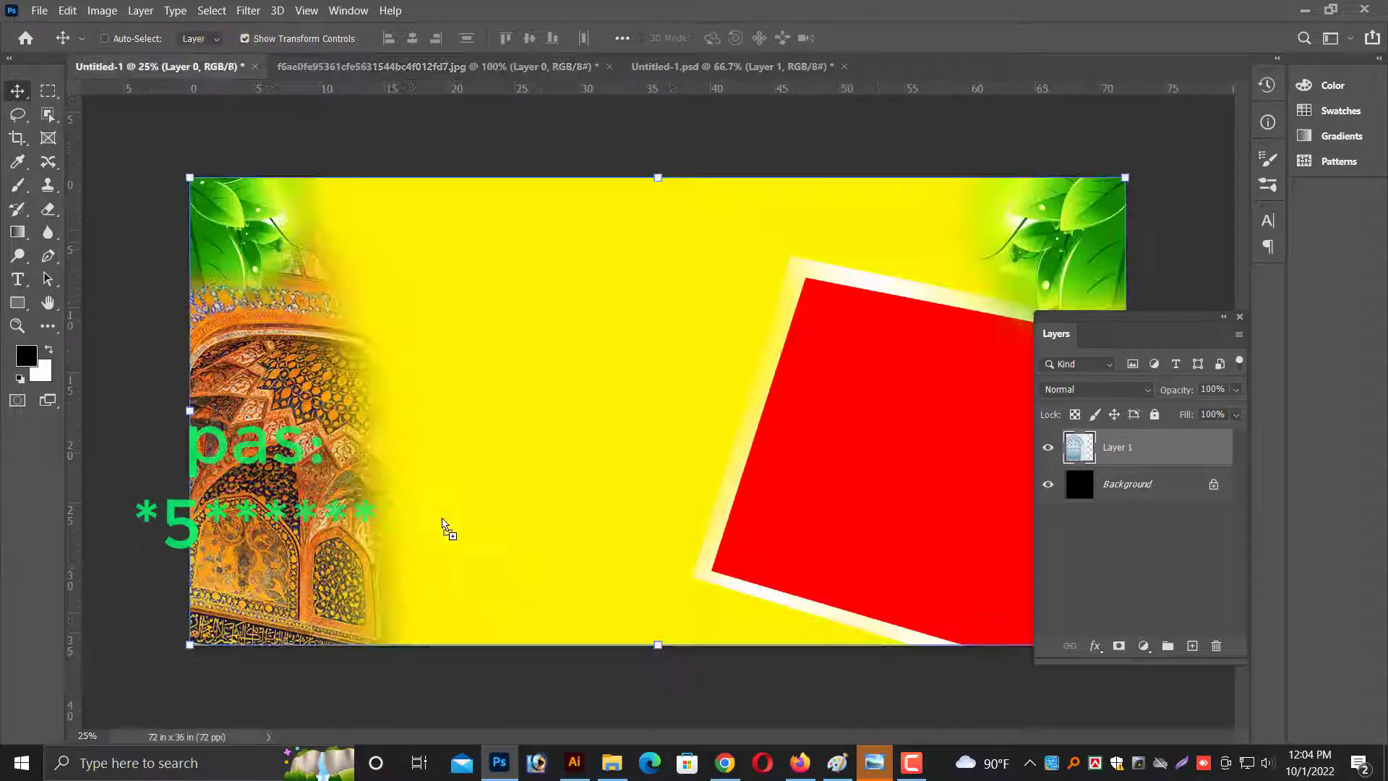
drag(362, 76, 499, 573)
mouse_move(575, 466)
mouse_down()
mouse_move(687, 346)
mouse_move(550, 473)
mouse_up()
key(ctrl+plus)
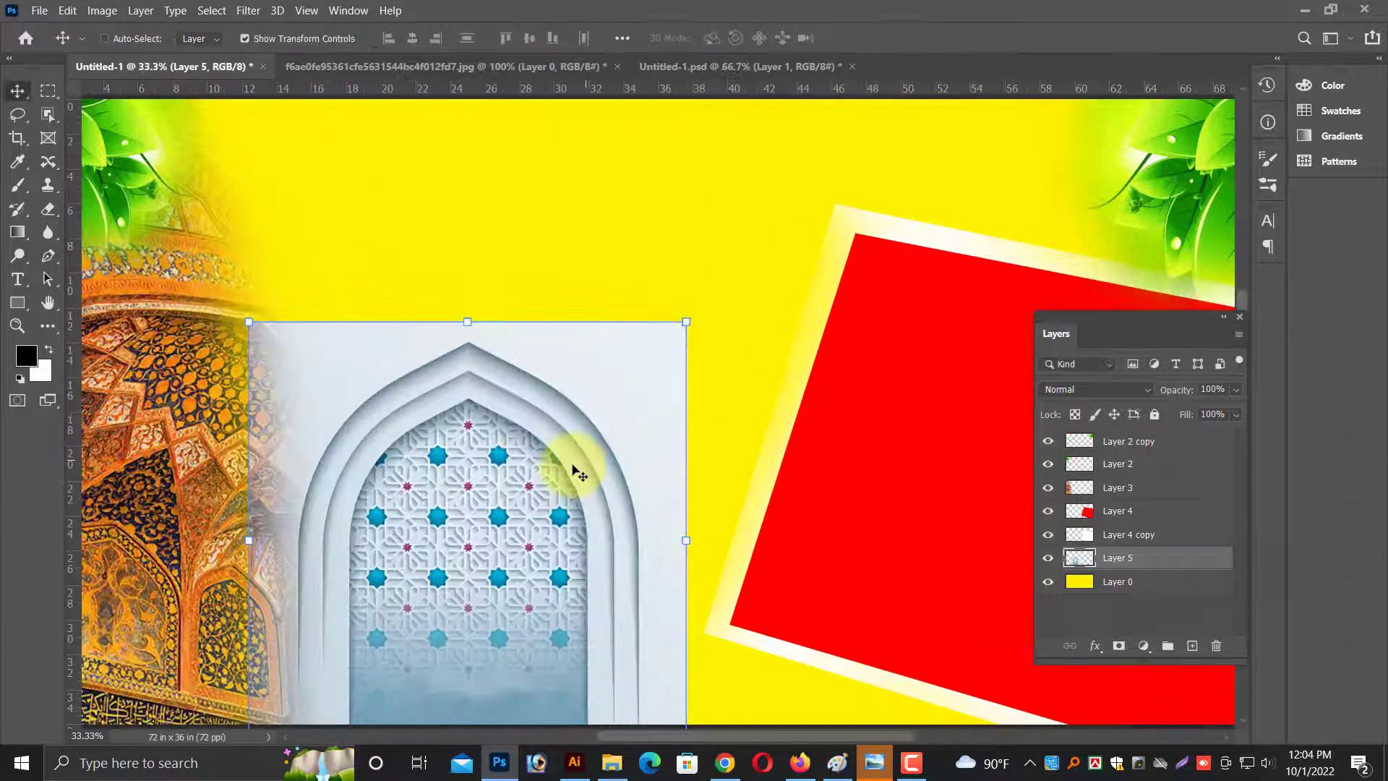
Set Layer 5's blend mode to Darken and enlarge the arch further.
click(1154, 392)
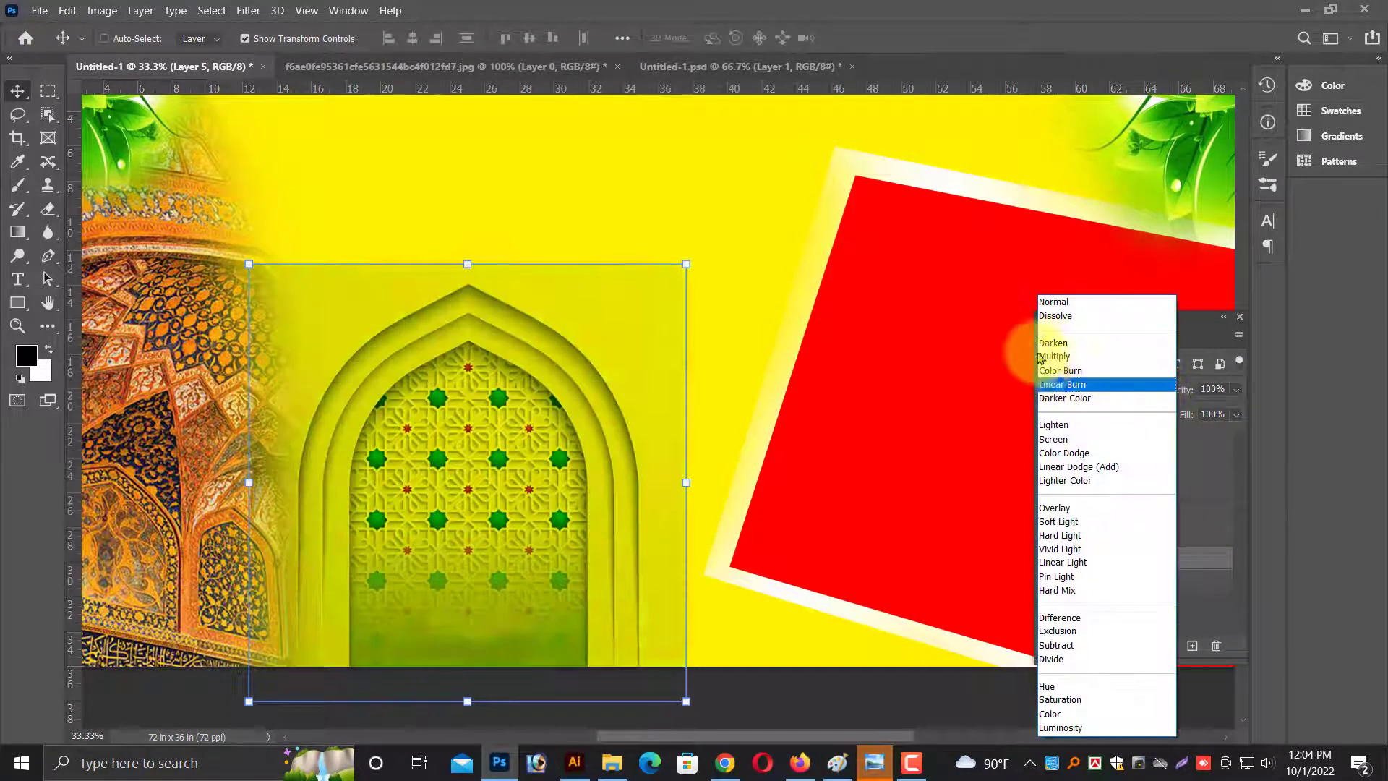
click(1062, 336)
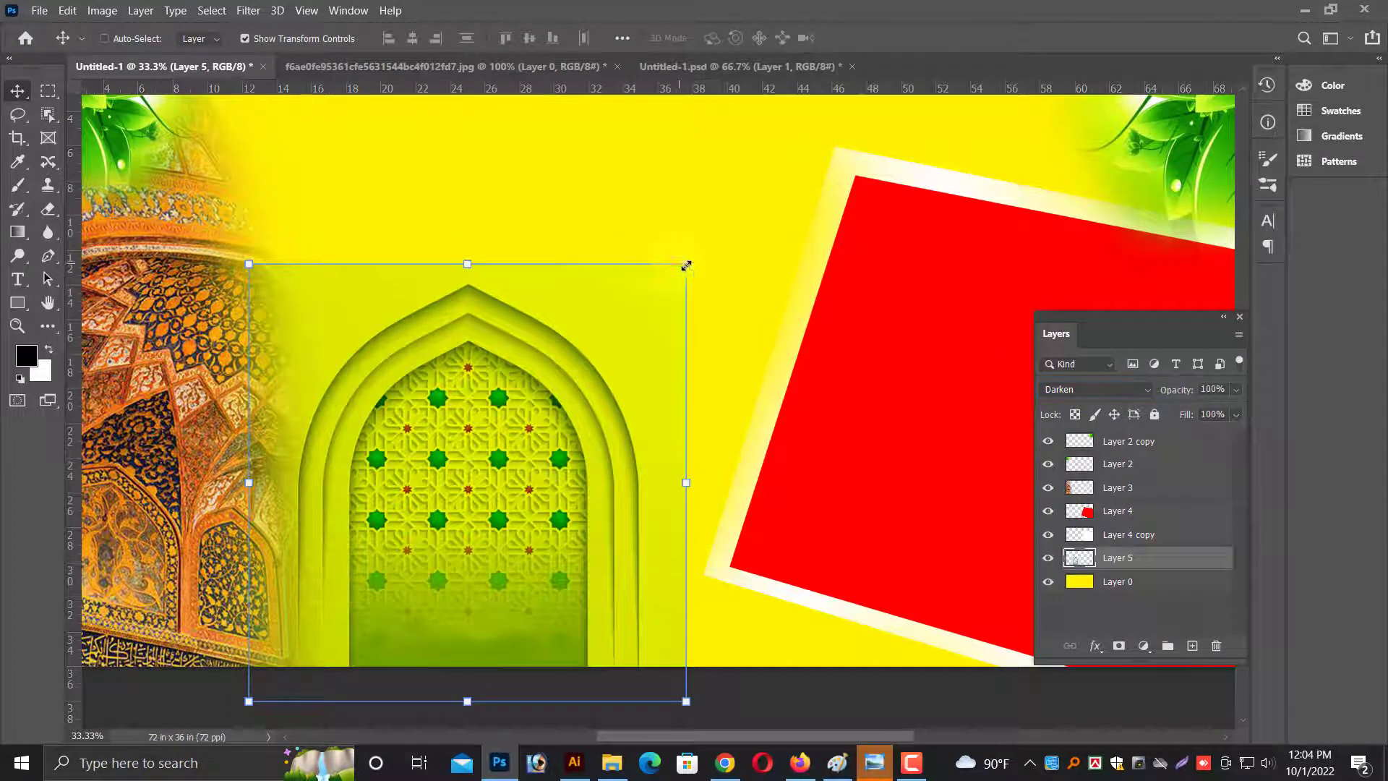
drag(686, 265, 718, 232)
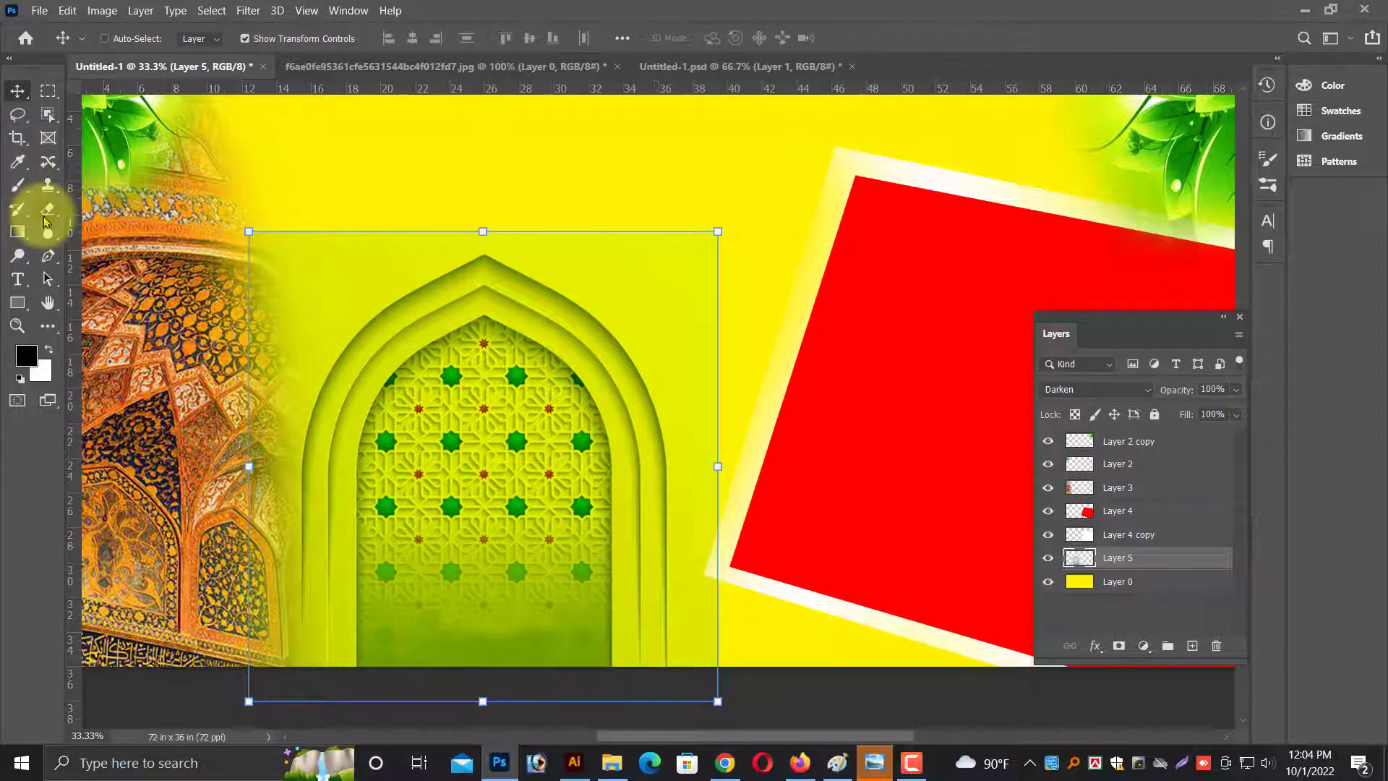
click(44, 217)
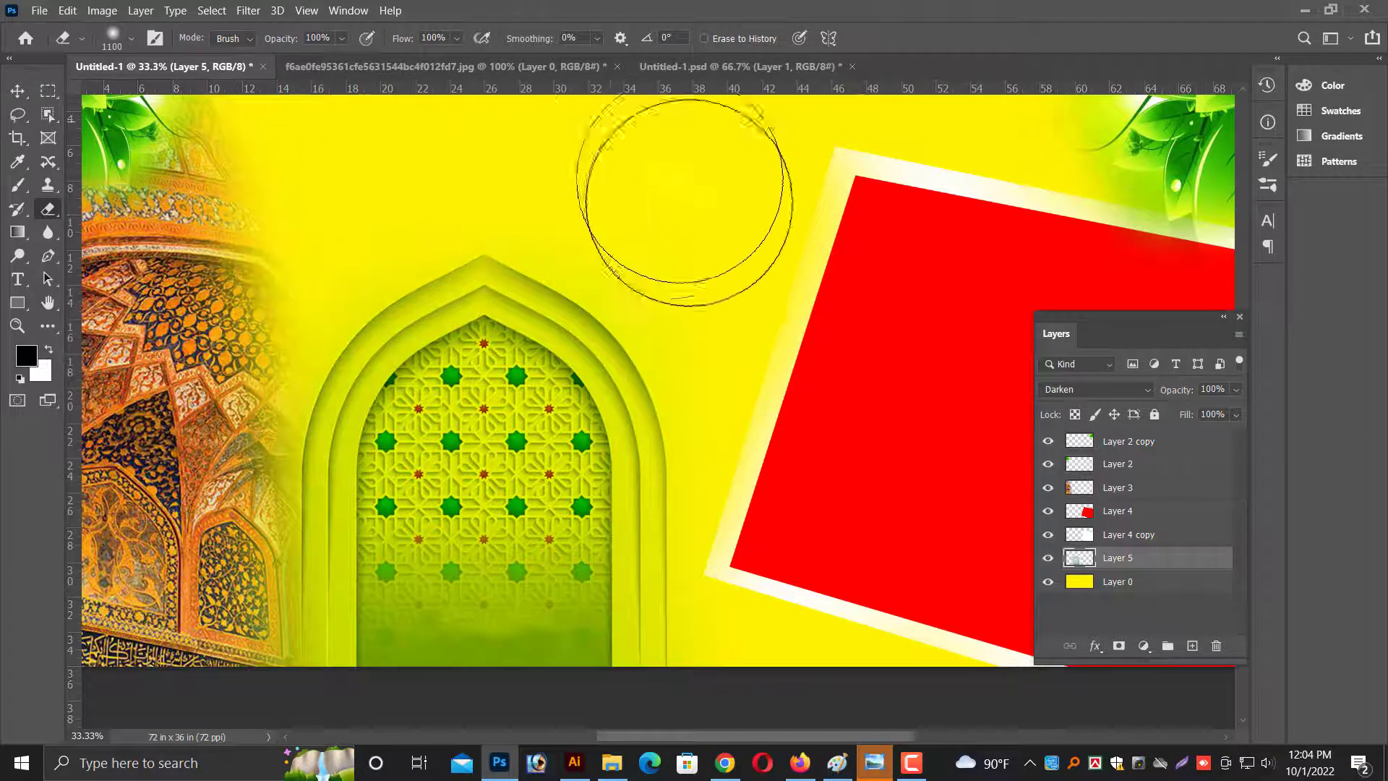
click(18, 91)
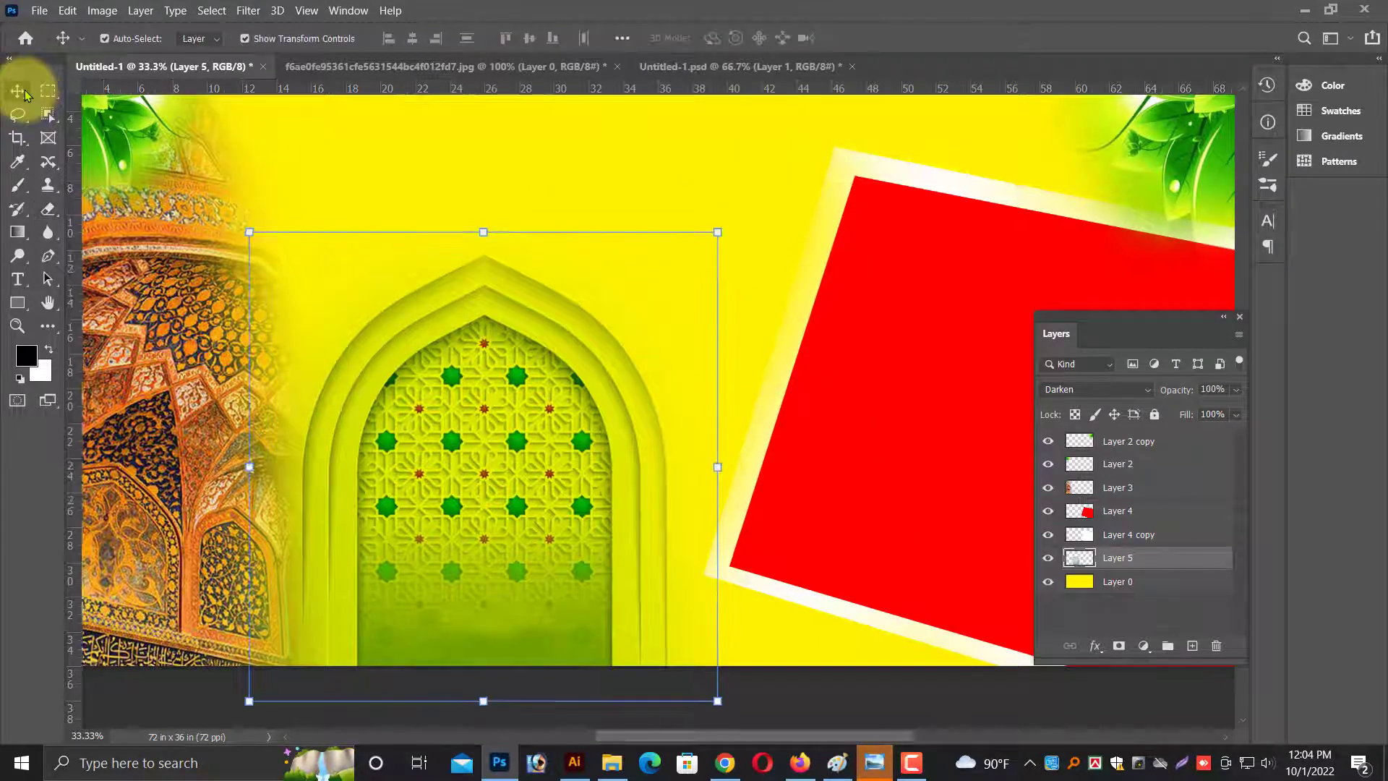
key(ctrl+minus)
key(Escape)
Select the red frame layer, then open the green 360_F lantern and mandala image.
key(ctrl+minus)
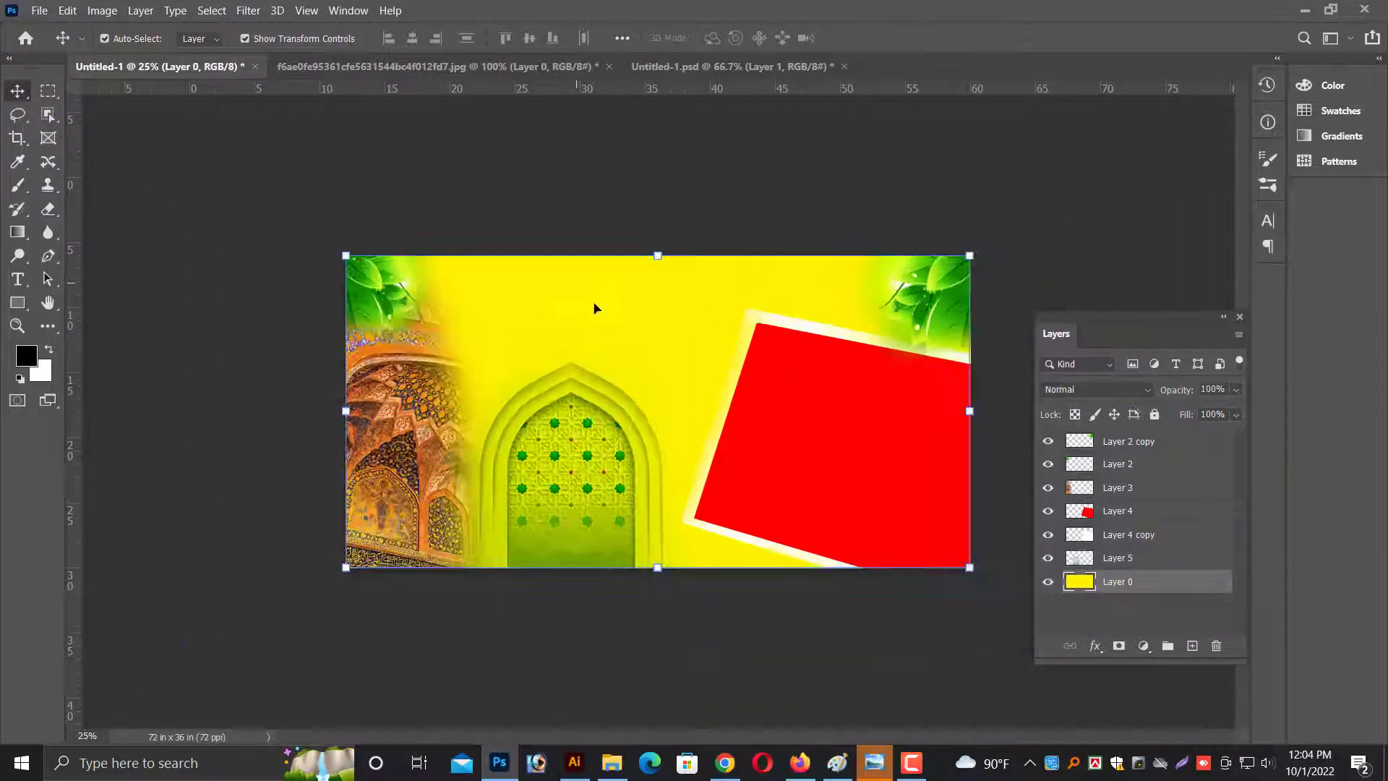
right_click(863, 461)
click(878, 471)
click(39, 10)
click(43, 43)
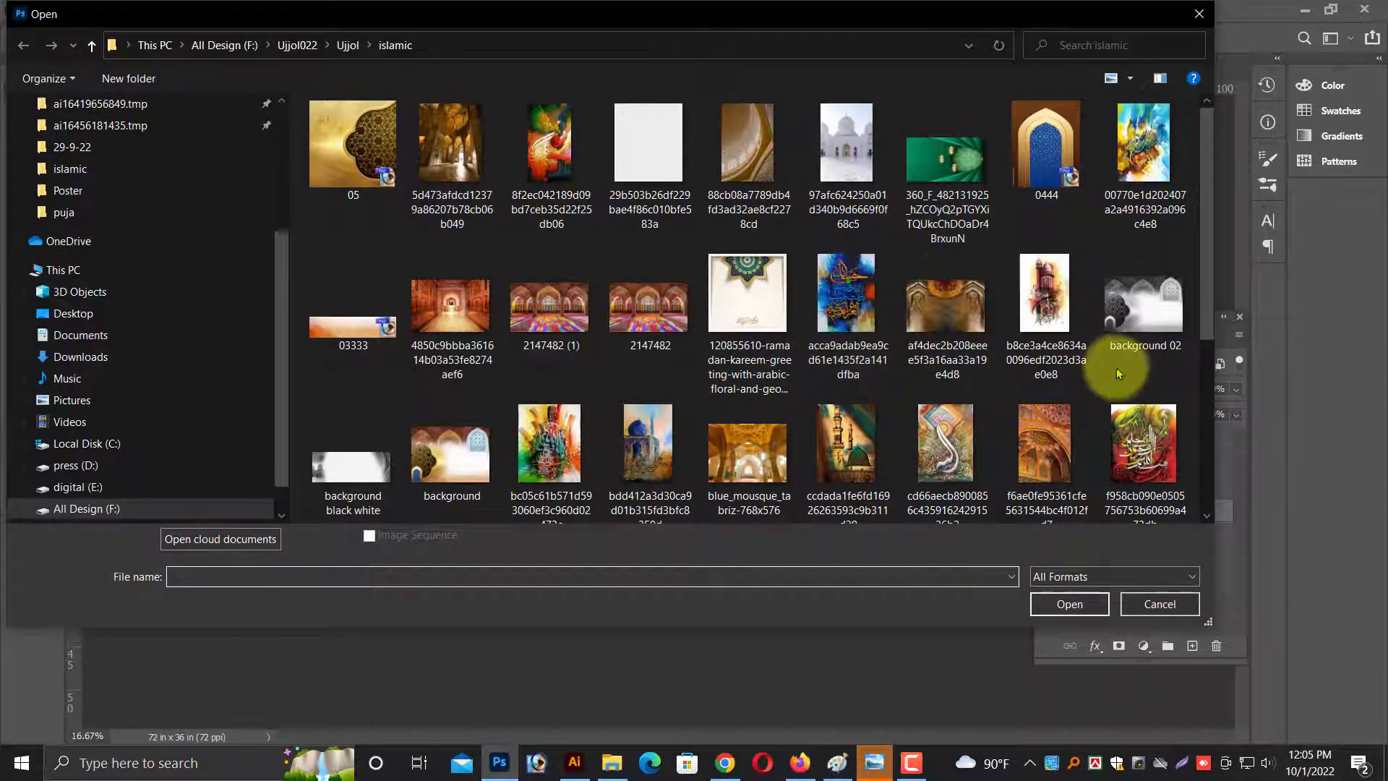
scroll(1077, 358, down, 4)
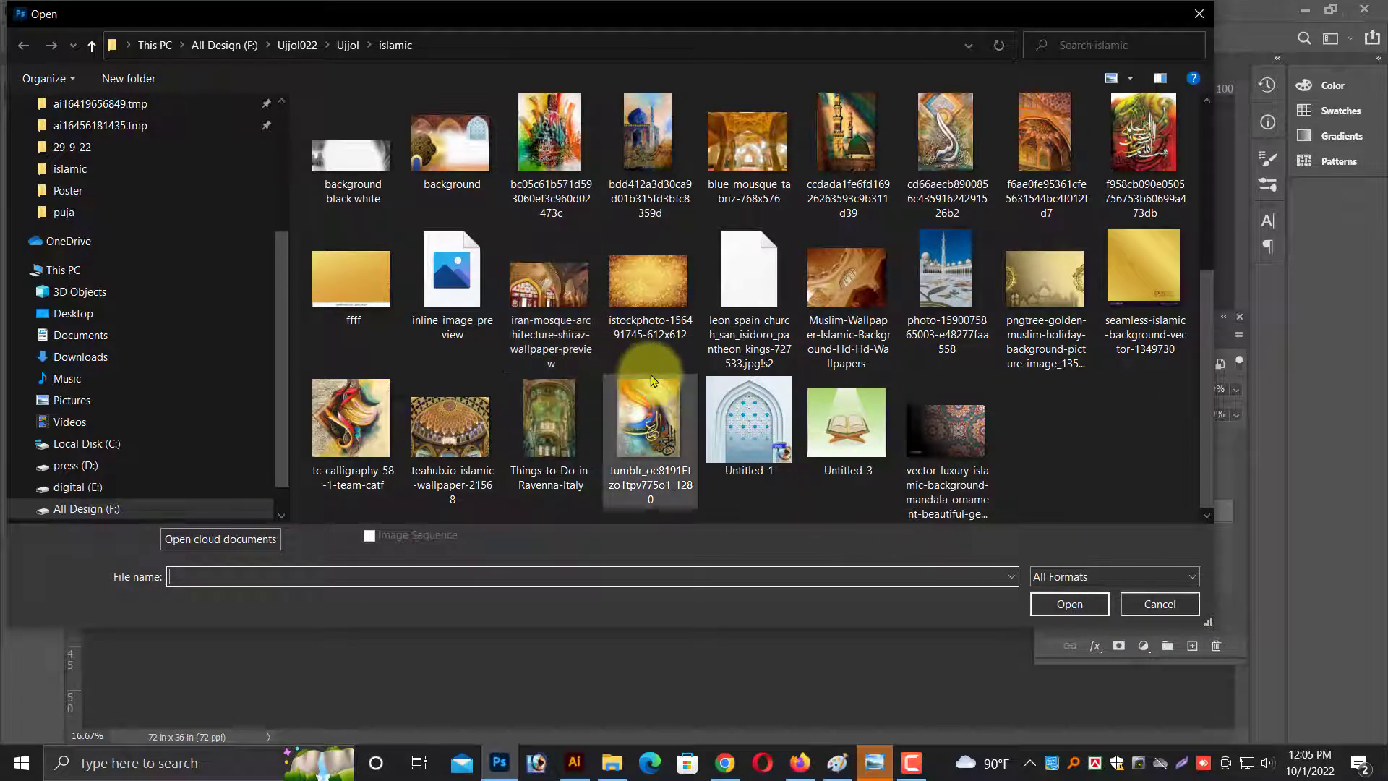
click(837, 349)
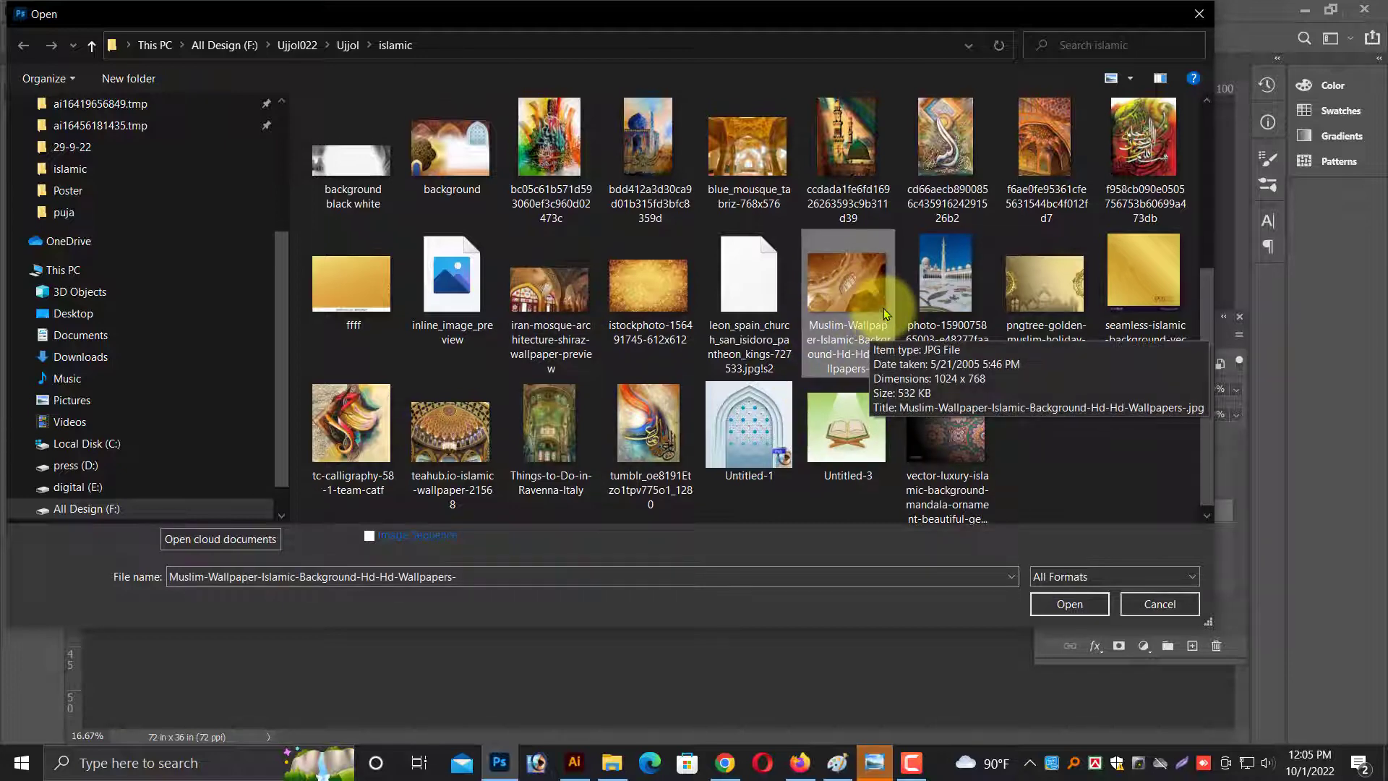
scroll(883, 308, up, 2)
scroll(880, 308, up, 3)
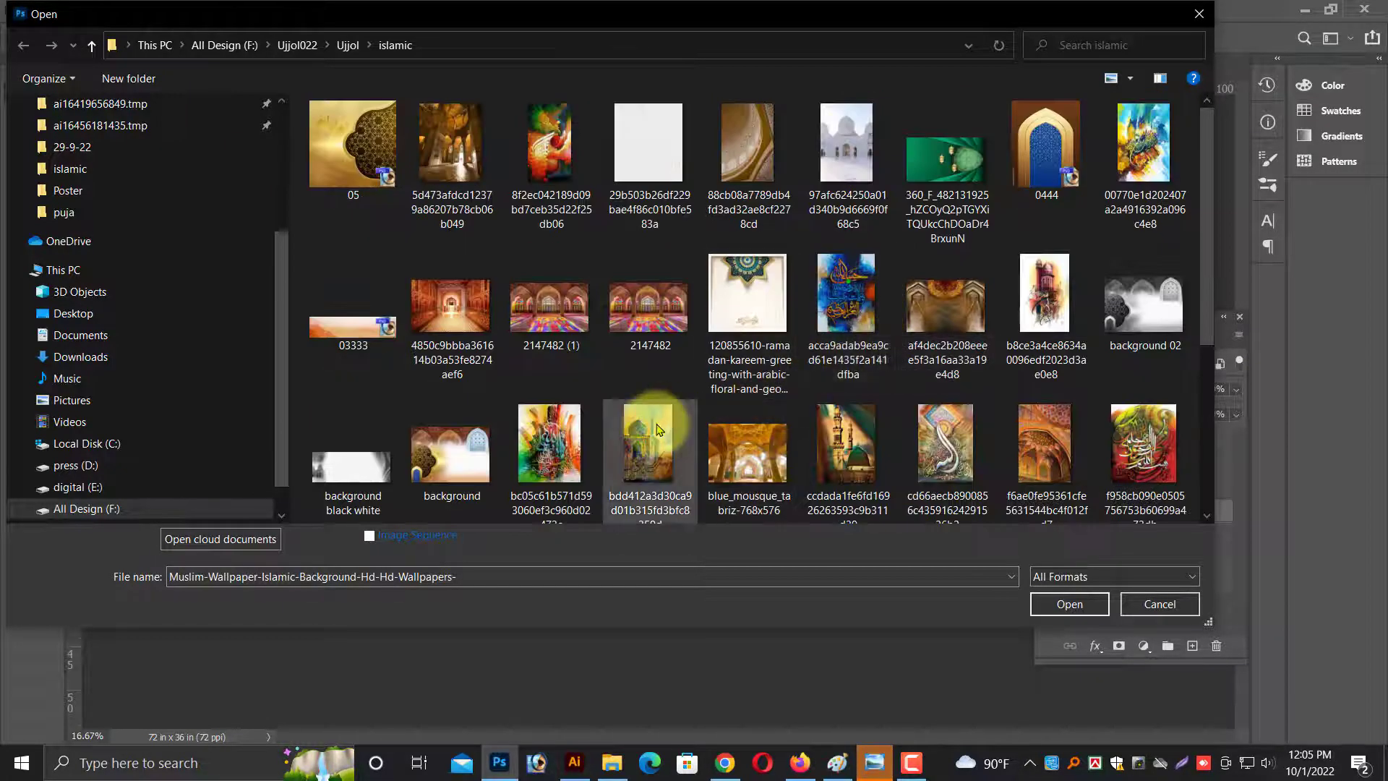
click(476, 159)
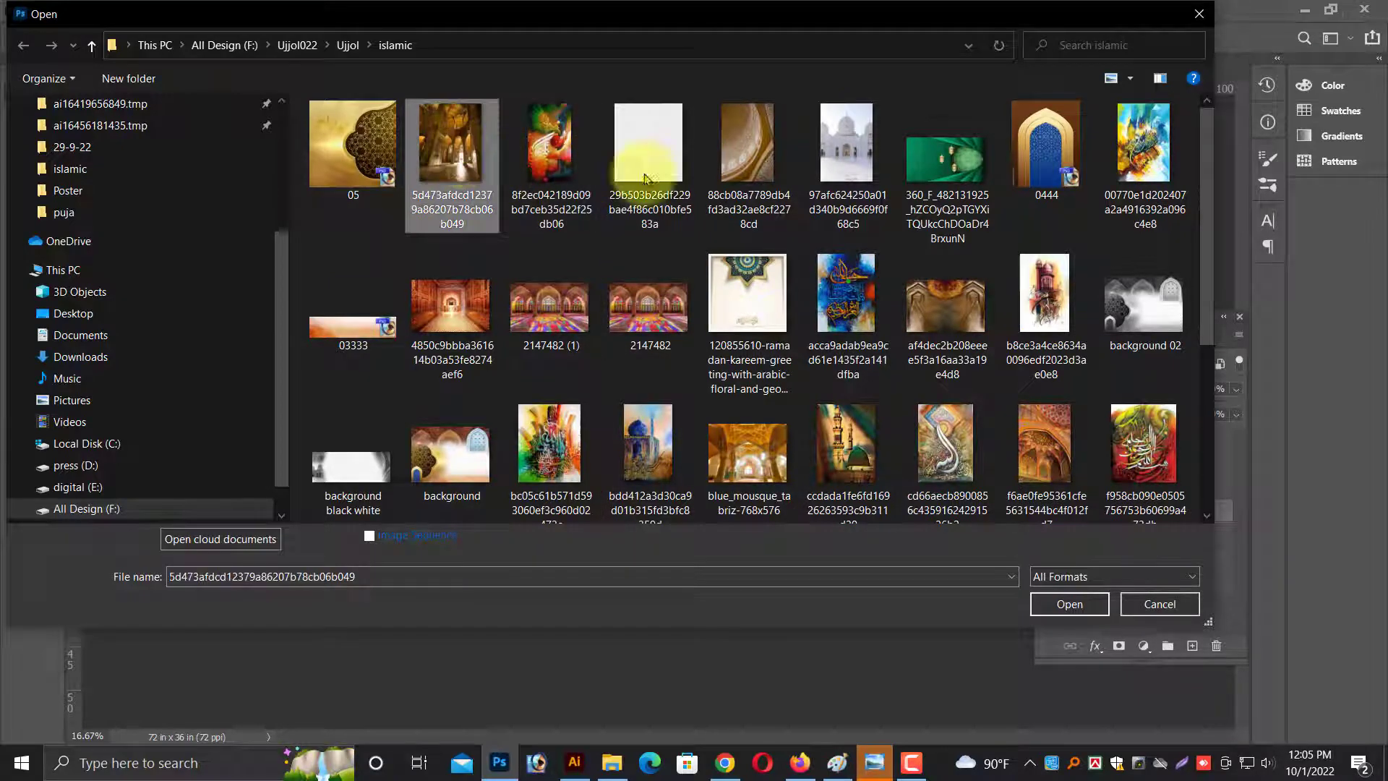
click(930, 178)
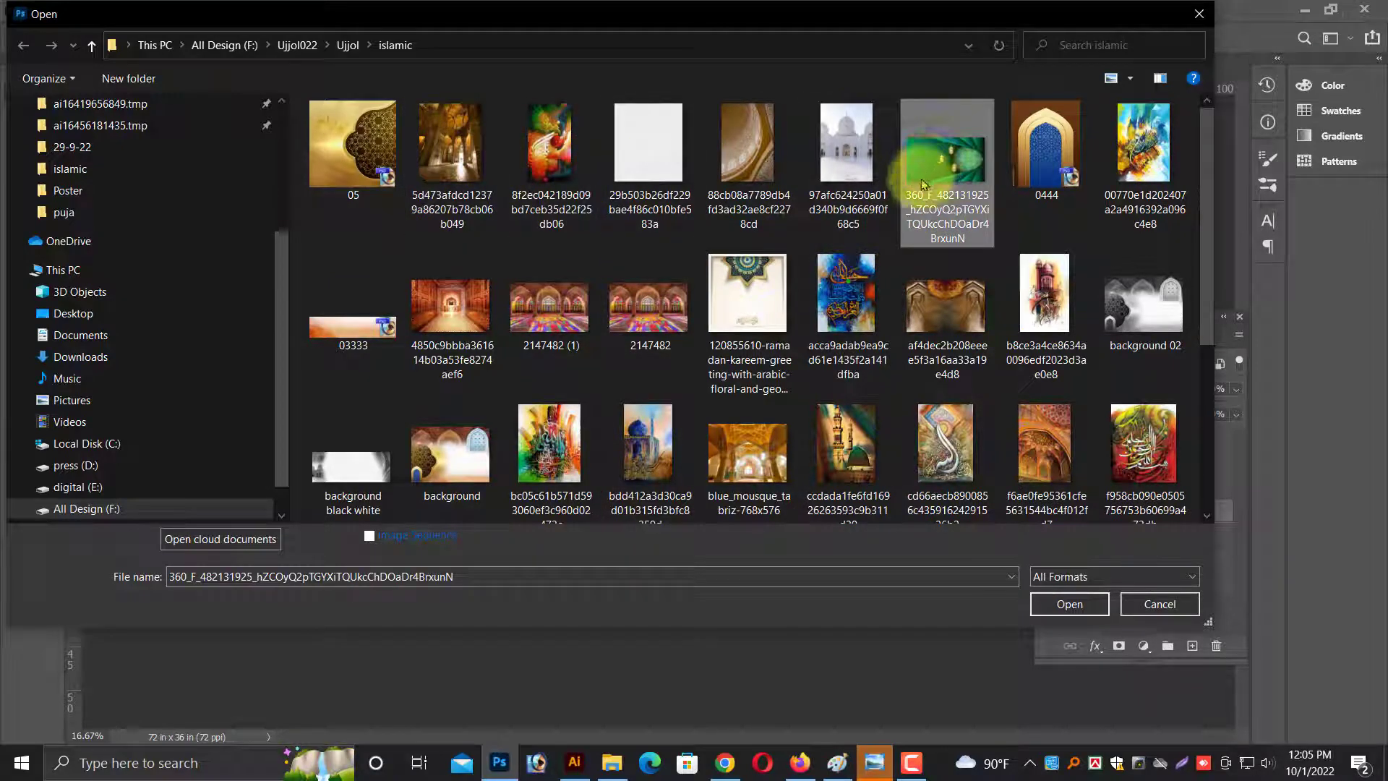
click(1059, 599)
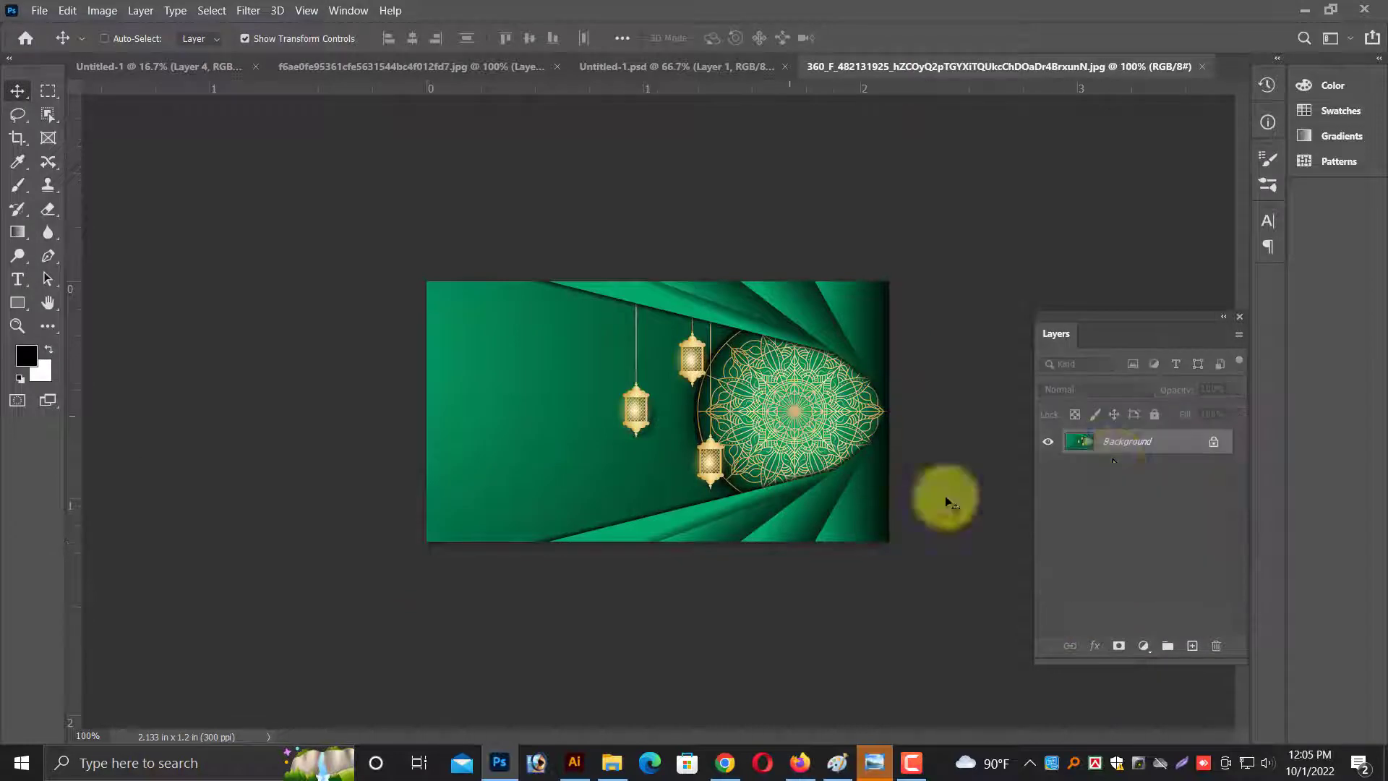
Bring the green lantern image into the banner as the top layer.
double_click(1131, 449)
key(Return)
mouse_move(999, 403)
mouse_down()
mouse_move(144, 87)
mouse_move(768, 362)
mouse_move(954, 471)
mouse_up()
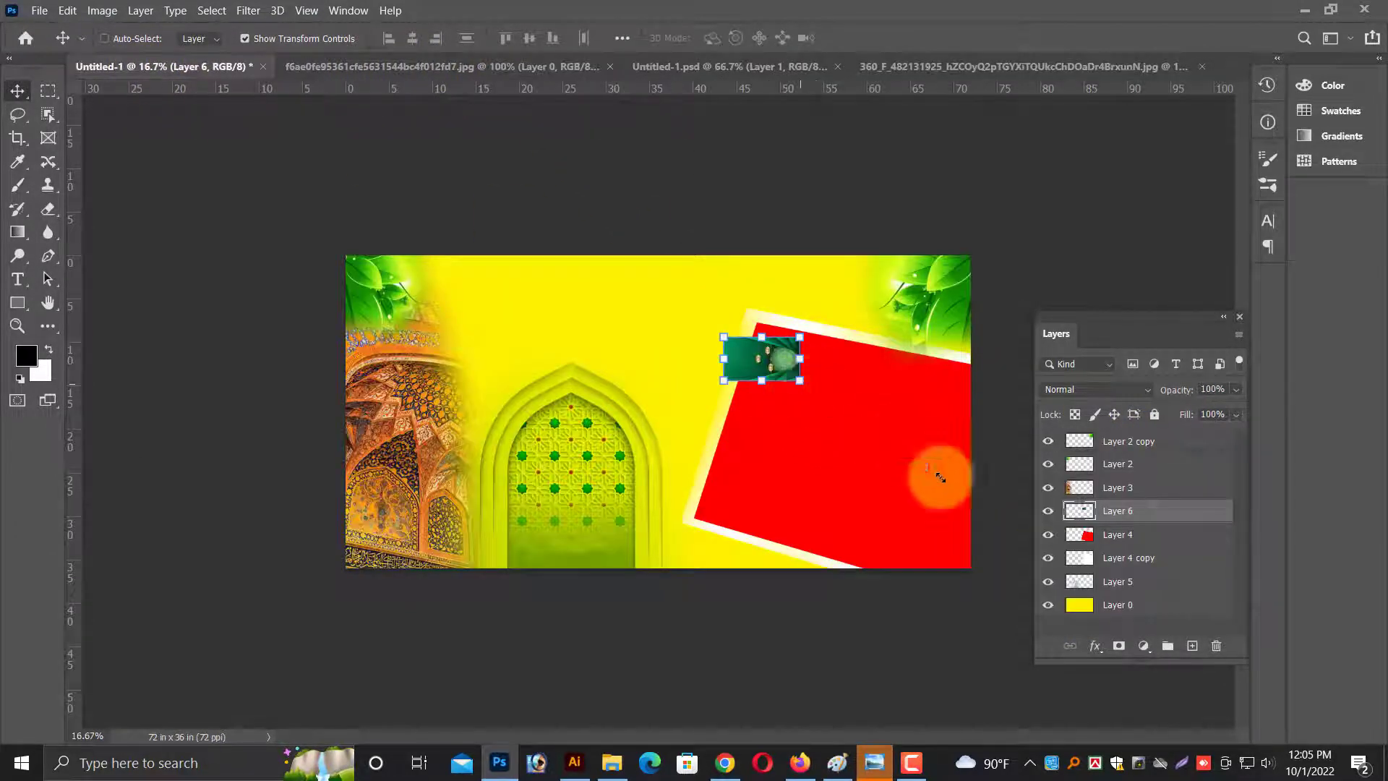
key(Return)
key(ctrl+shift+bracketright)
key(ctrl+plus)
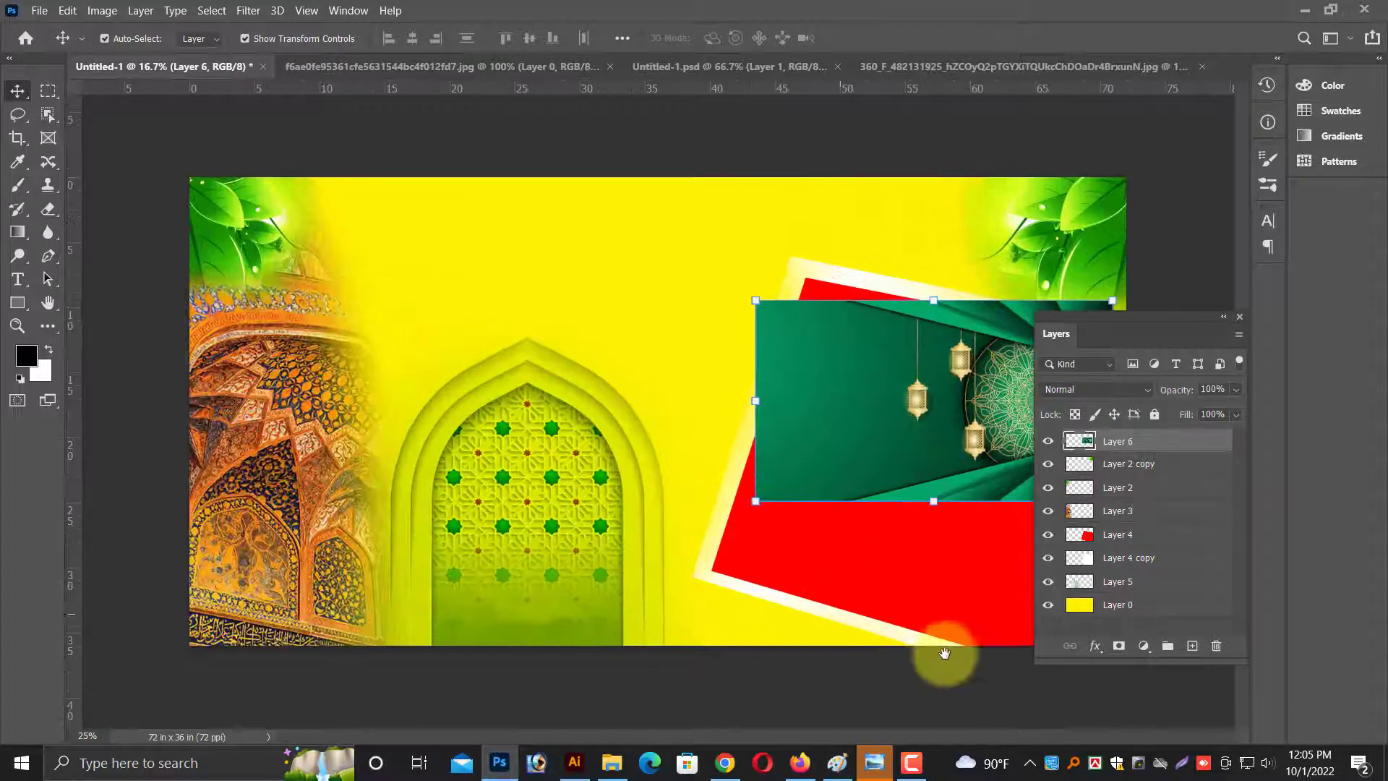
key(ctrl+plus)
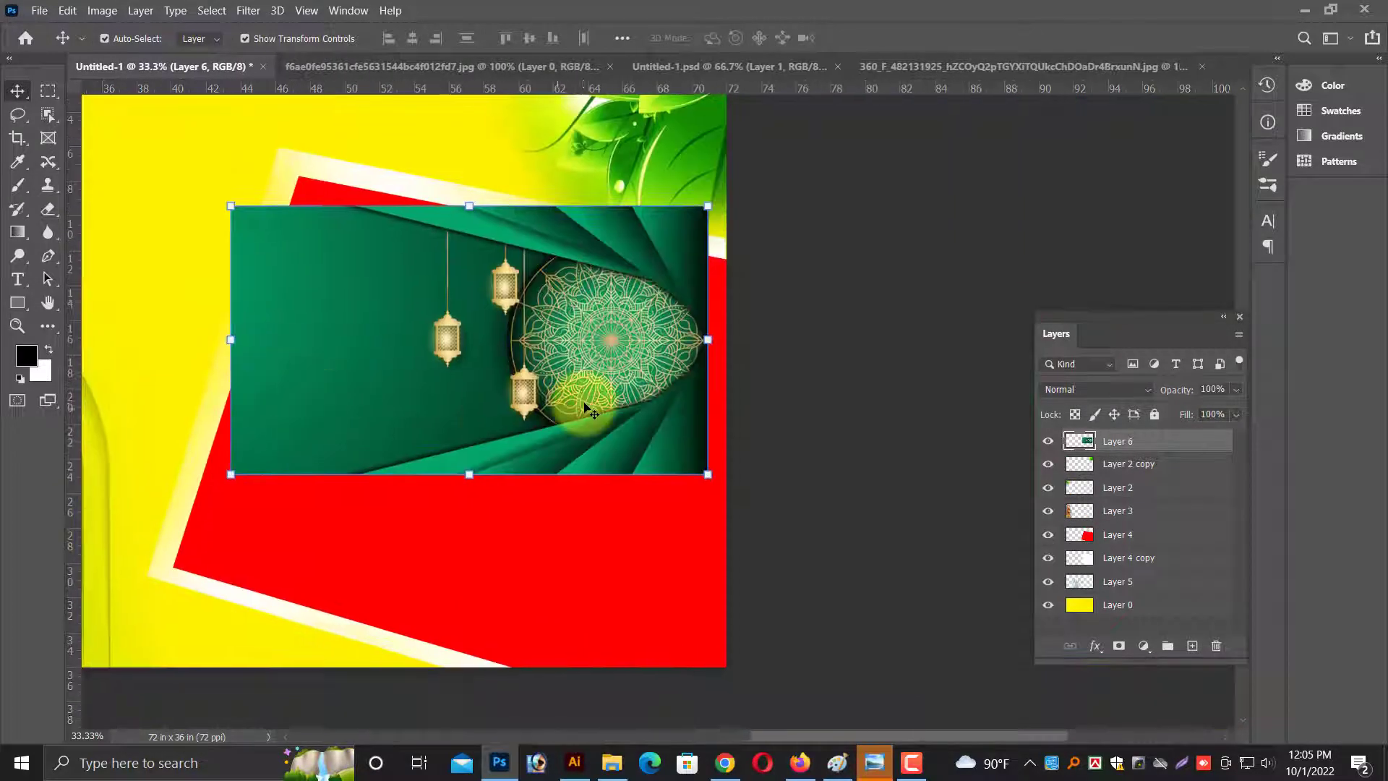
Move the green image over the red frame and stretch it taller and wider.
drag(579, 396, 609, 601)
click(598, 417)
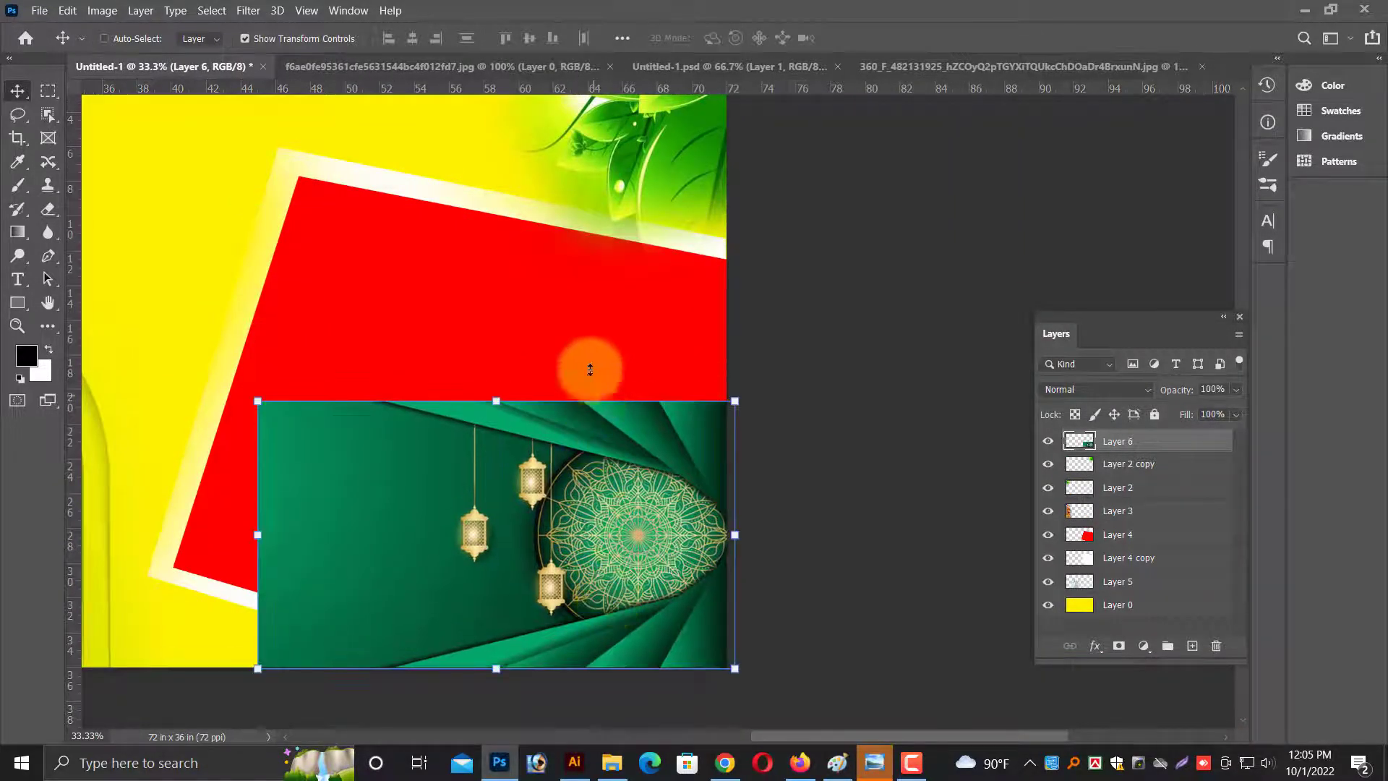
drag(590, 369, 578, 209)
drag(734, 454, 786, 453)
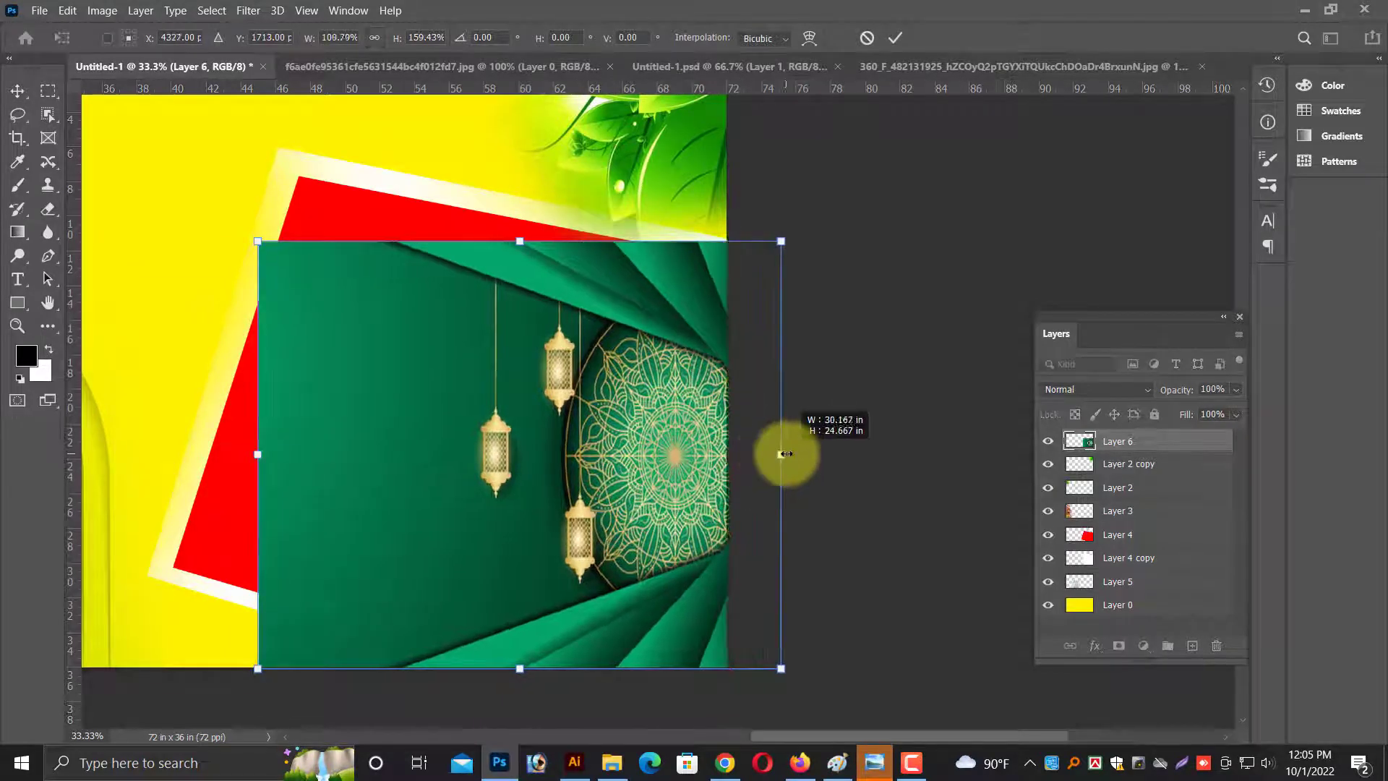
drag(258, 454, 206, 454)
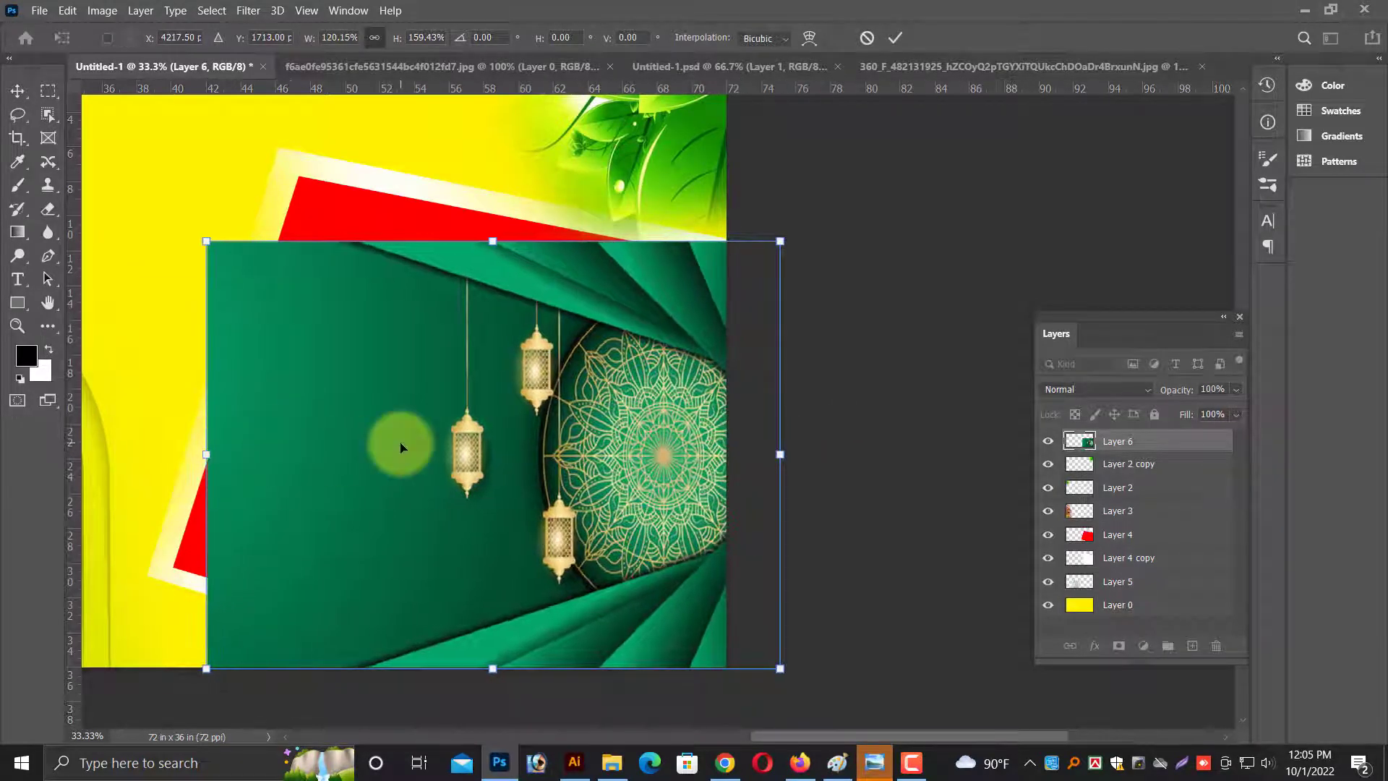
key(Return)
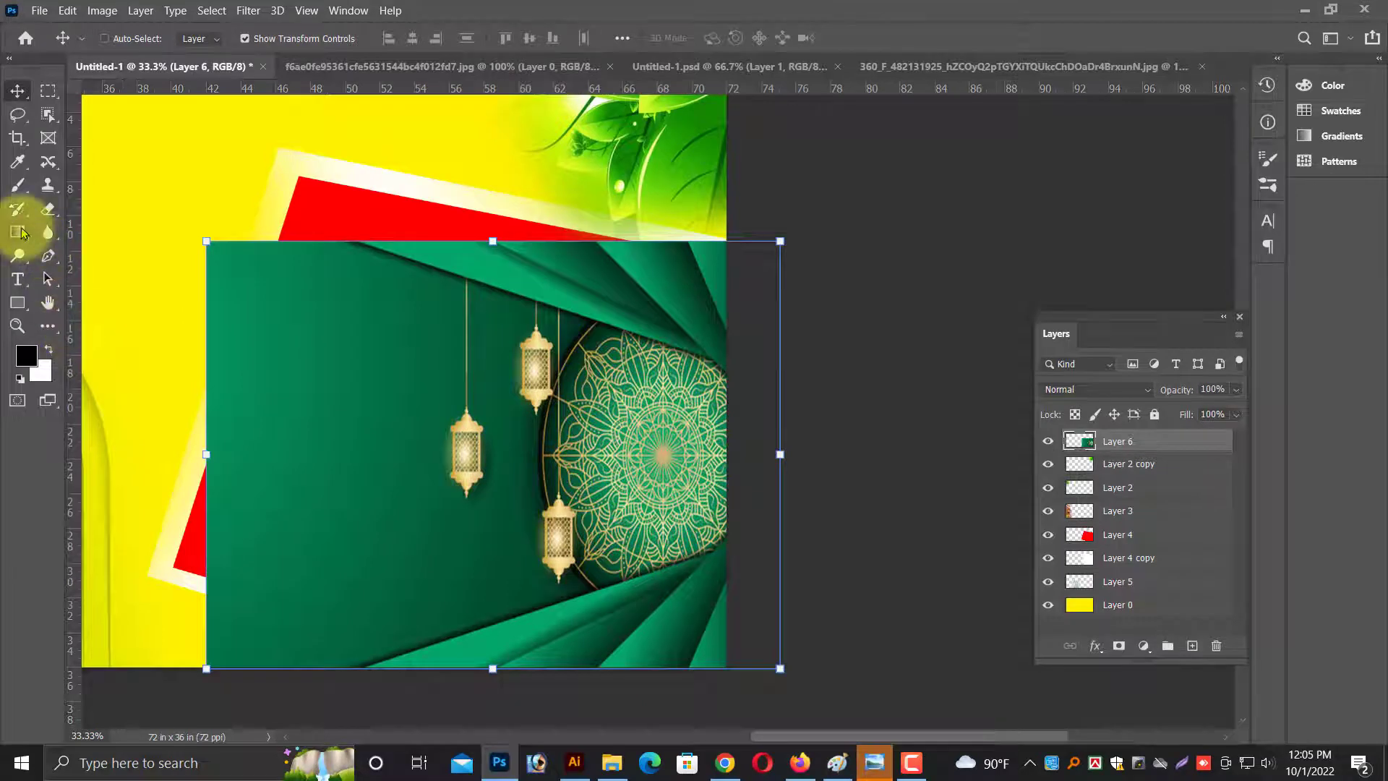
Erase the green image's left part with a large eraser and shift it down.
click(48, 209)
mouse_move(248, 202)
mouse_down()
mouse_move(462, 190)
mouse_move(480, 140)
mouse_move(386, 340)
mouse_move(332, 536)
mouse_move(216, 499)
mouse_up()
scroll(217, 498, down, 2)
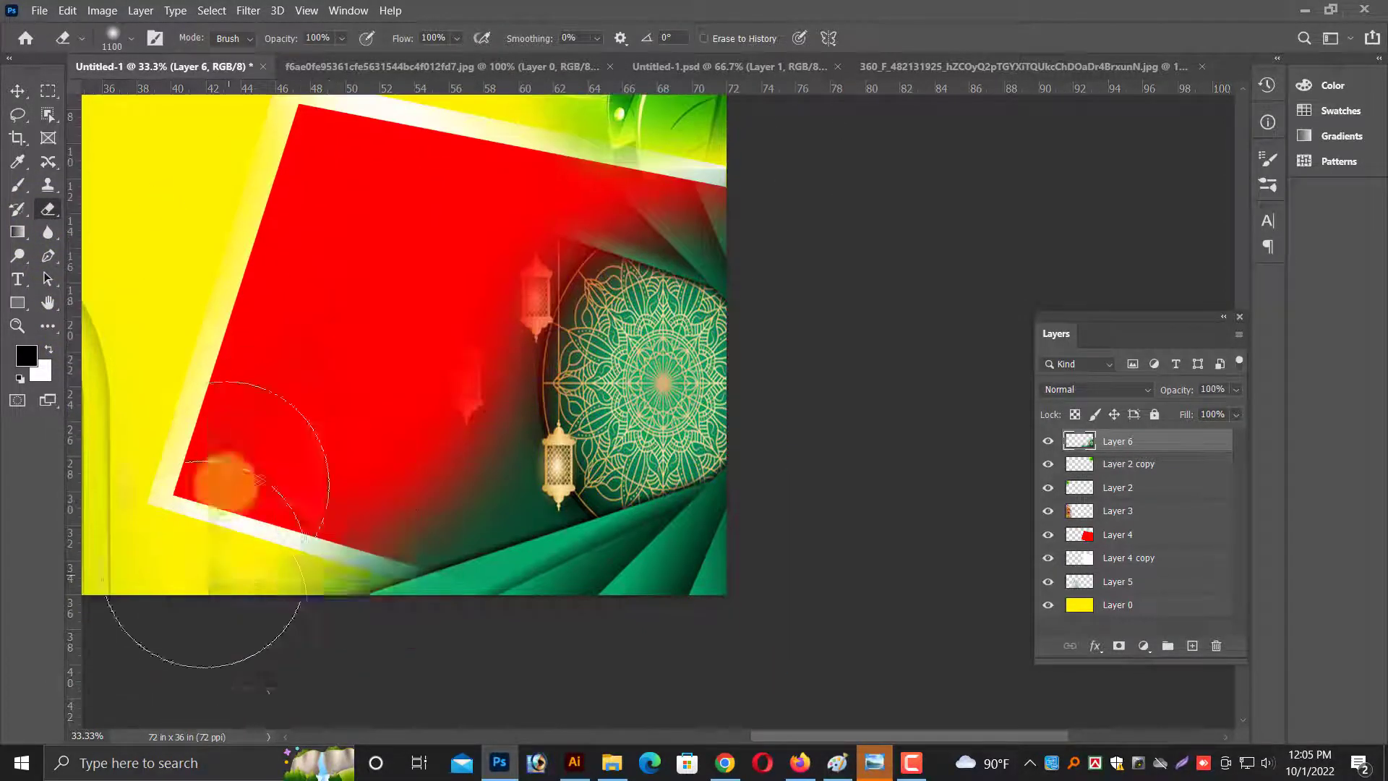
drag(589, 664, 527, 405)
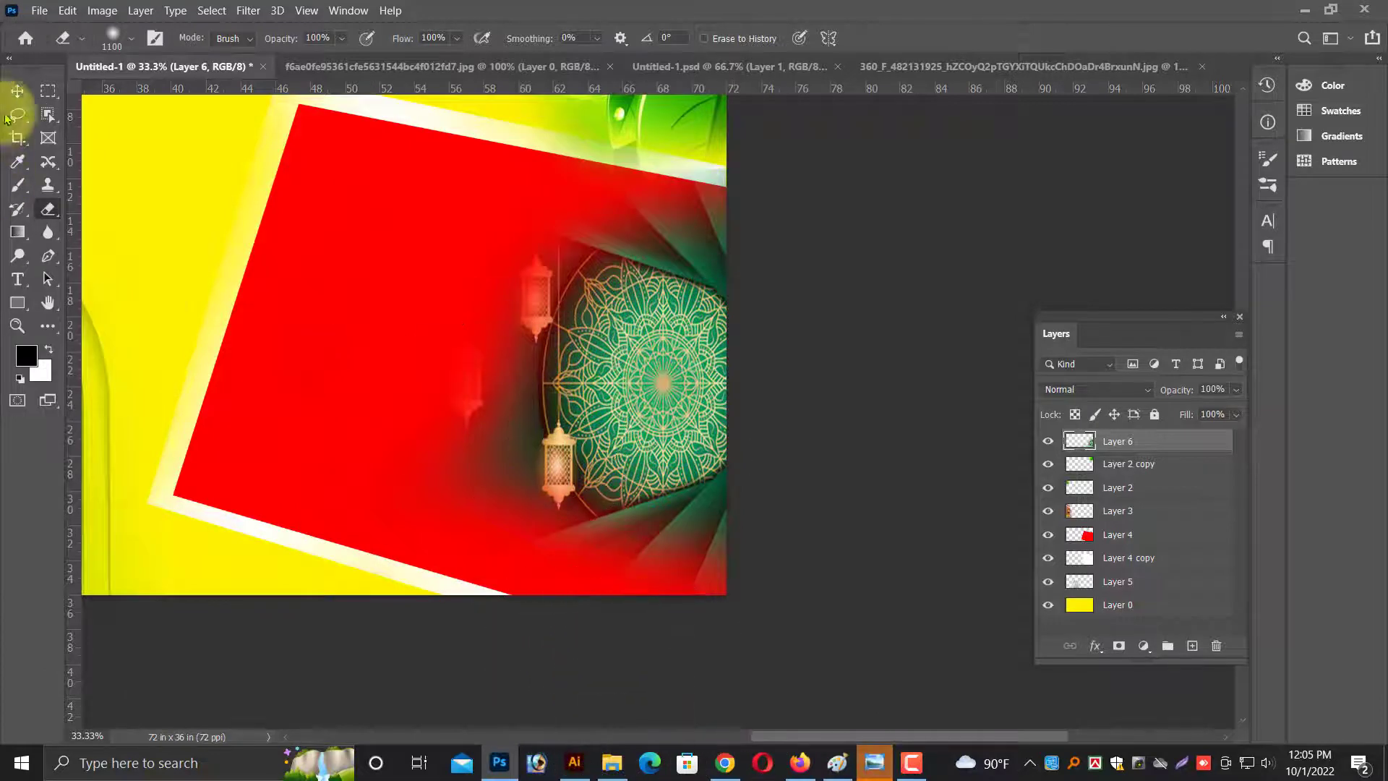
click(17, 90)
drag(684, 417, 686, 575)
Browse the islamic folder with Ctrl+O and open the 00770e1d calligraphy painting.
key(ctrl+minus)
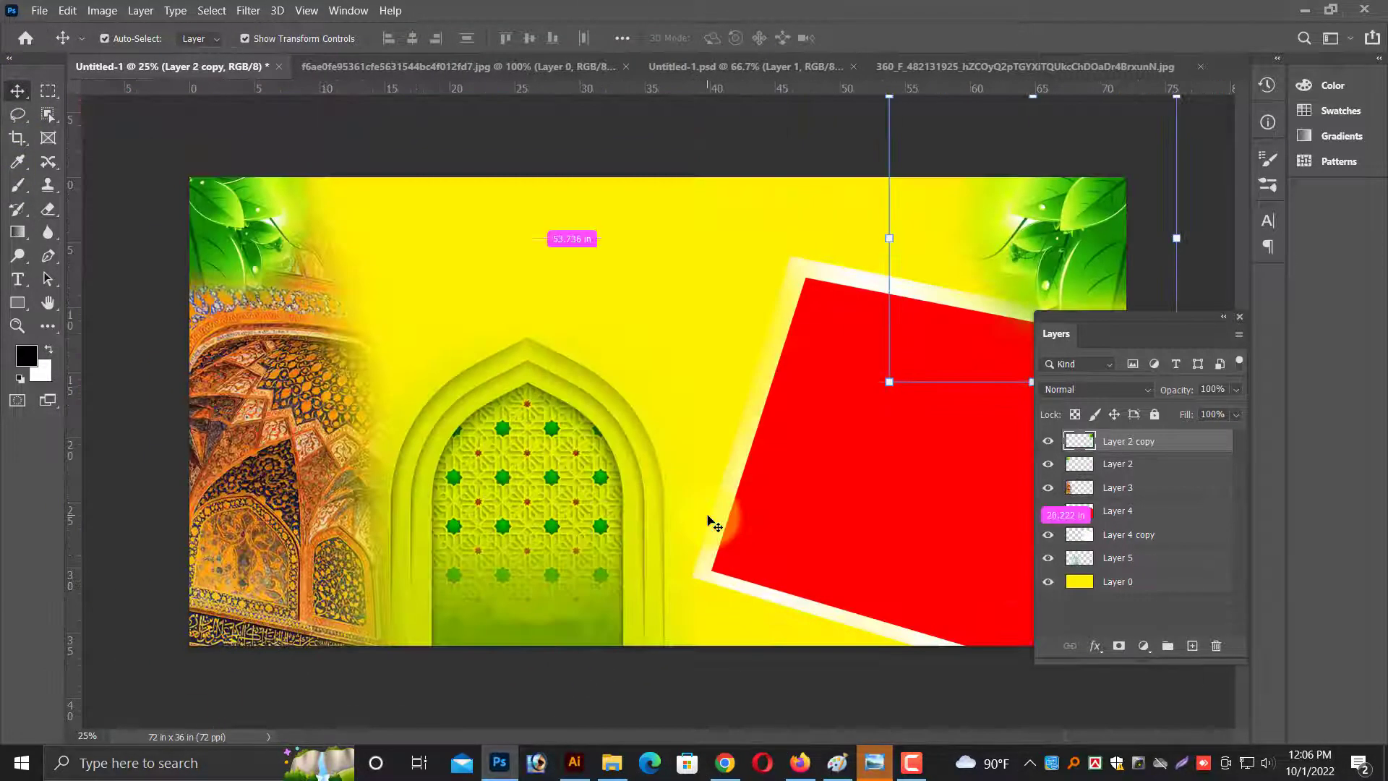
key(ctrl+o)
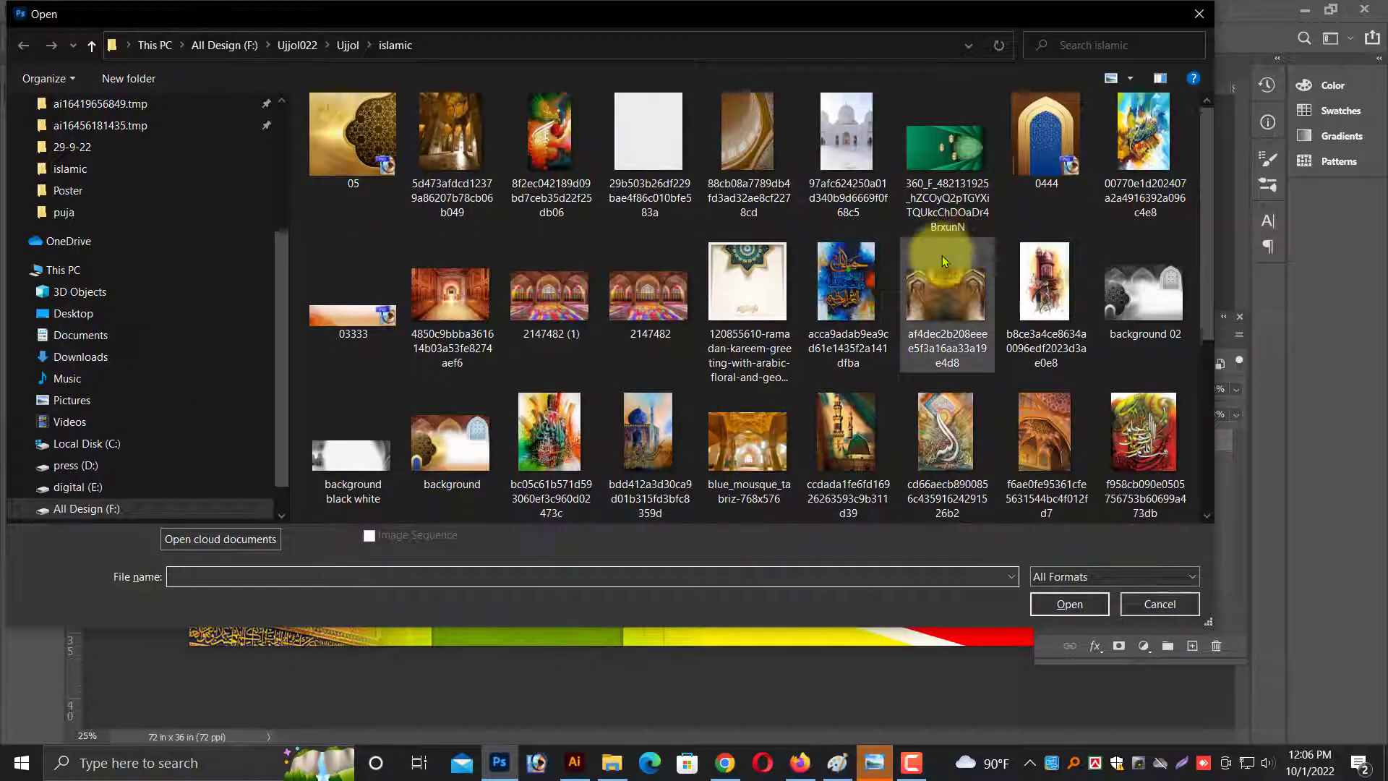
scroll(1025, 445, down, 5)
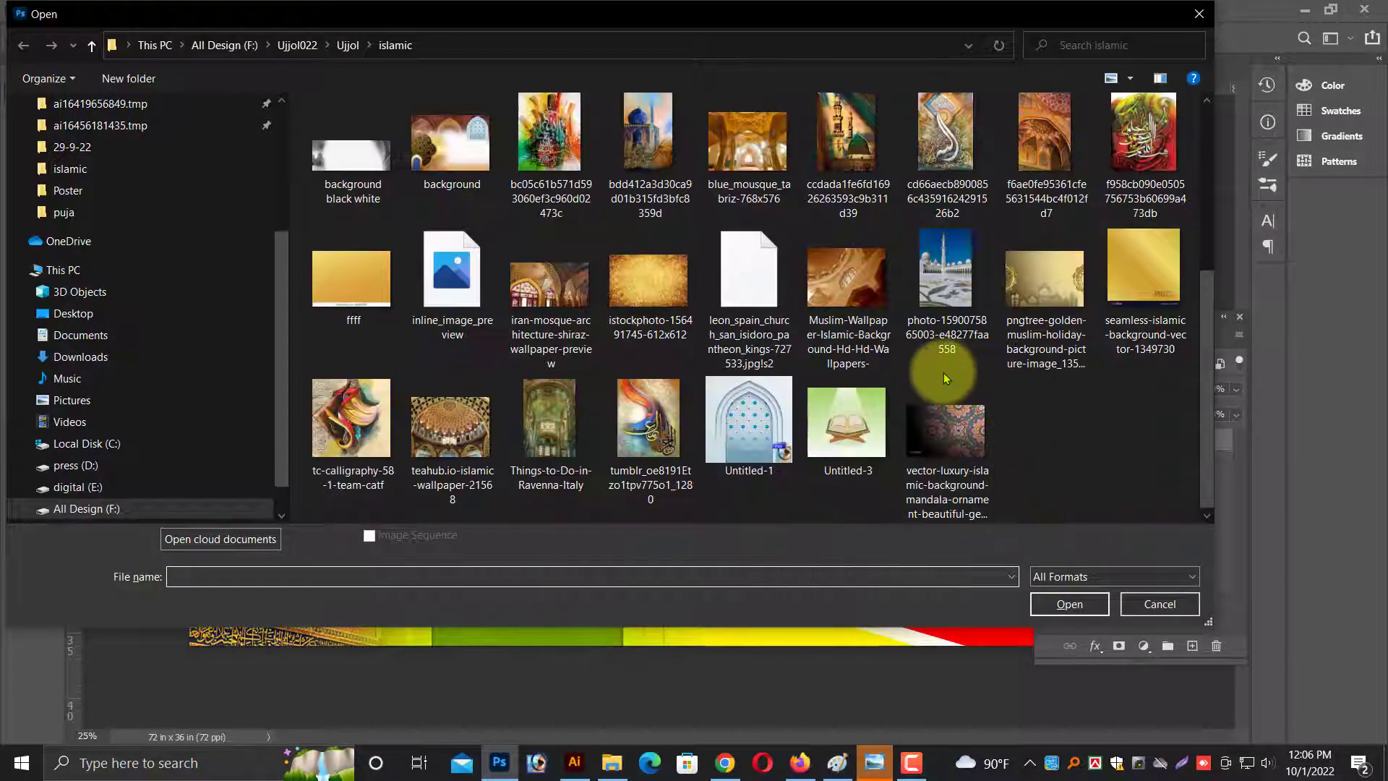
click(935, 304)
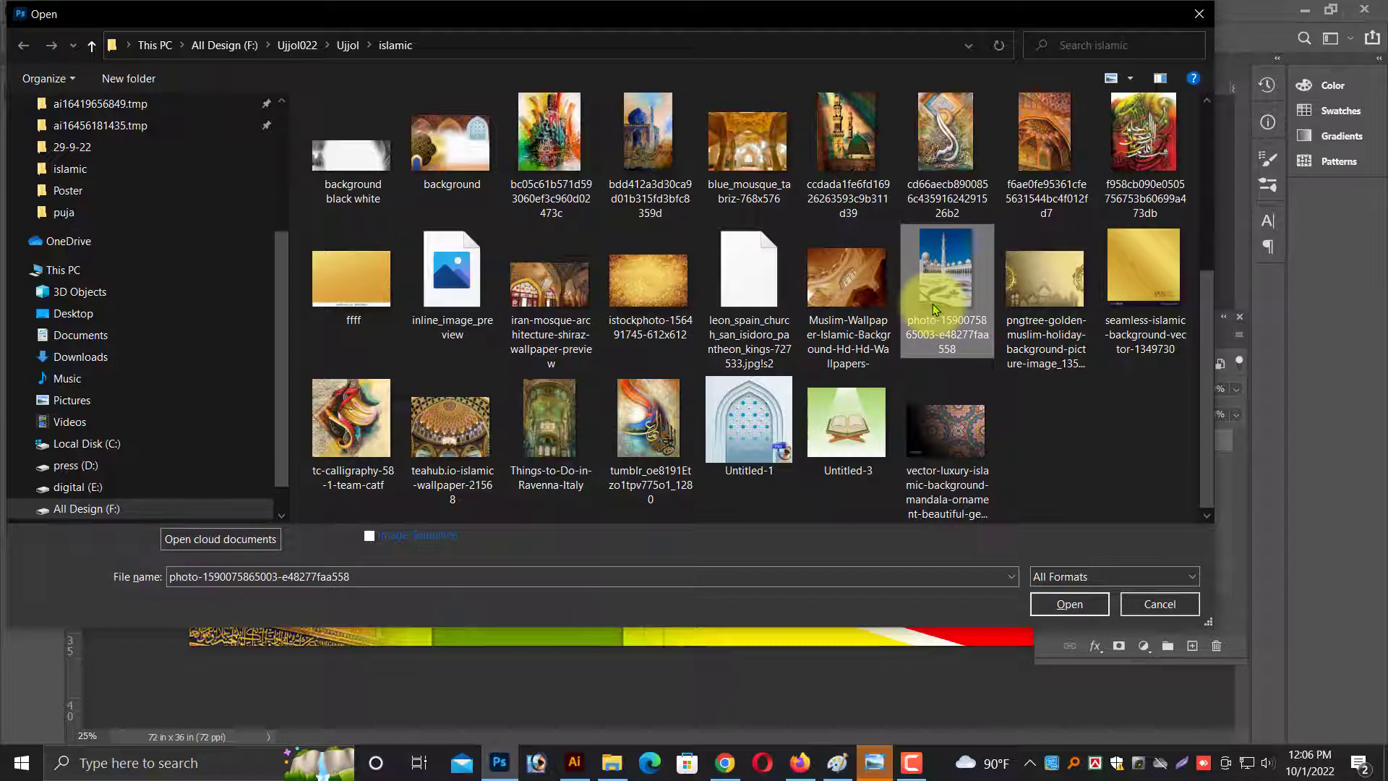
click(549, 285)
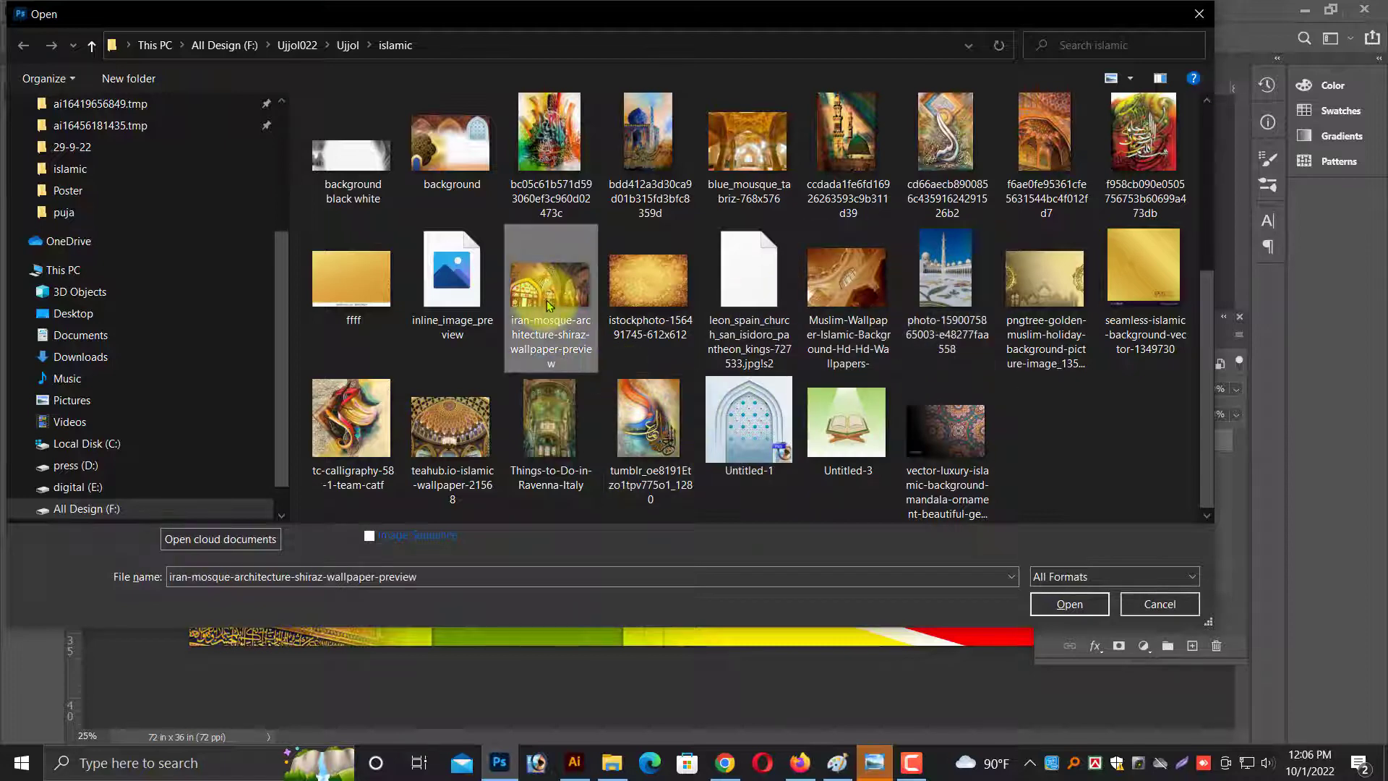
scroll(759, 295, up, 3)
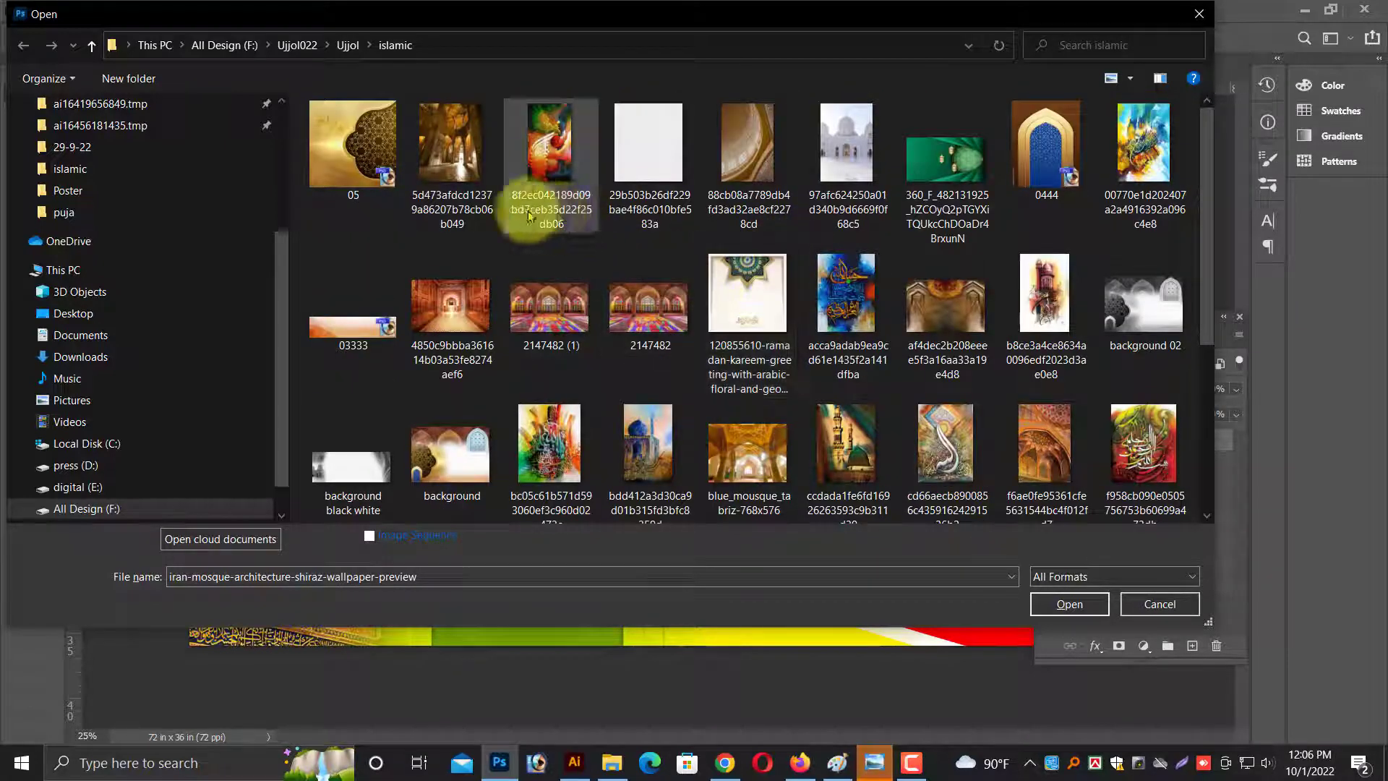
click(473, 168)
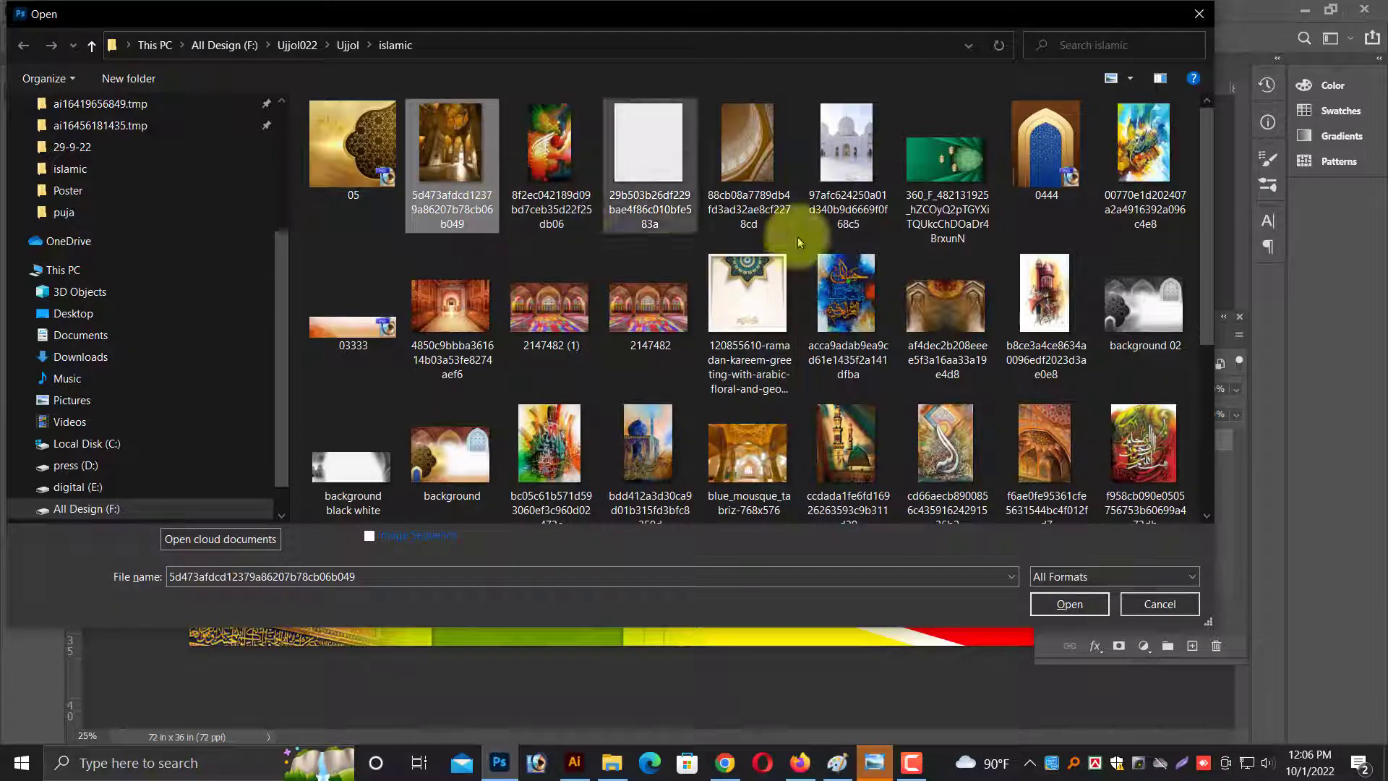
double_click(1144, 155)
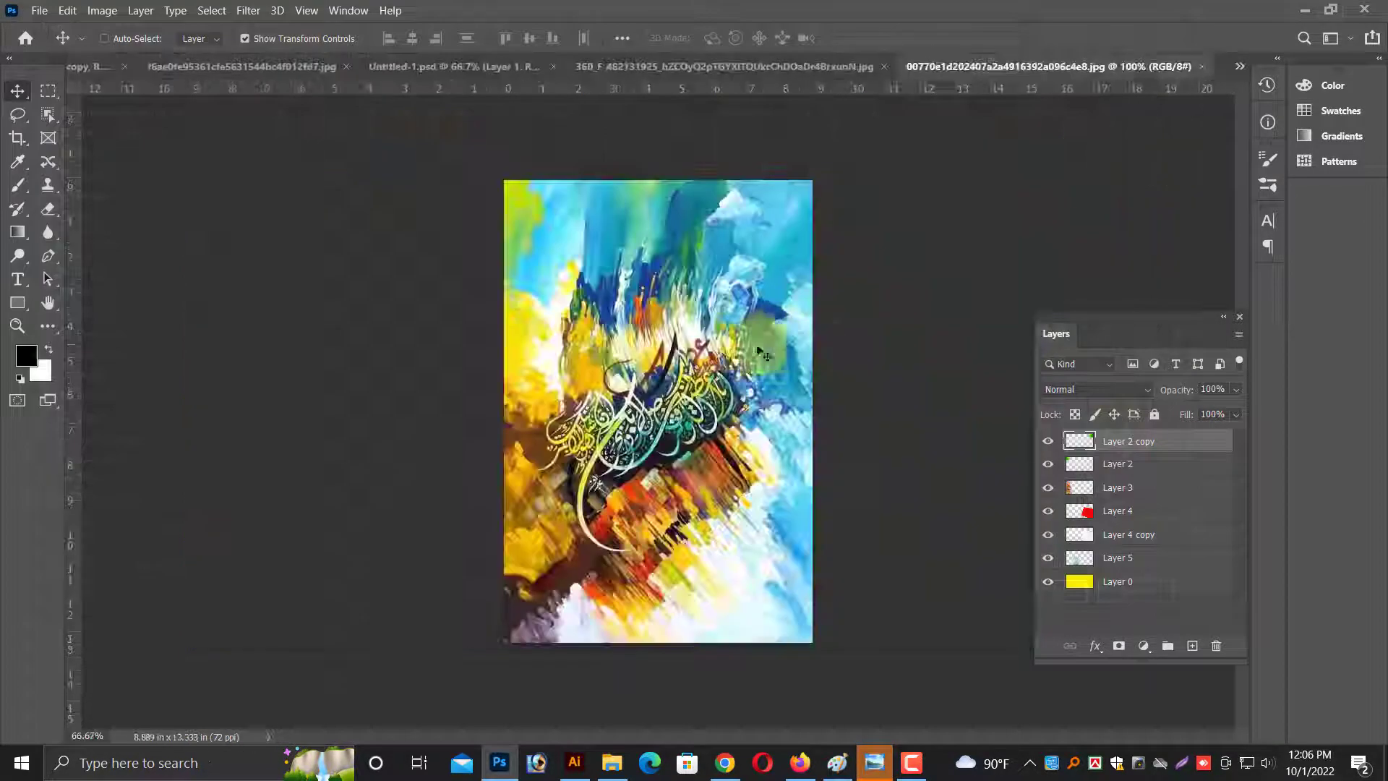
Bring the calligraphy painting in as Layer 6, enlarged at the banner's right edge.
mouse_move(1112, 446)
mouse_down()
mouse_move(140, 69)
mouse_move(721, 421)
mouse_move(1084, 483)
mouse_up()
key(Tab)
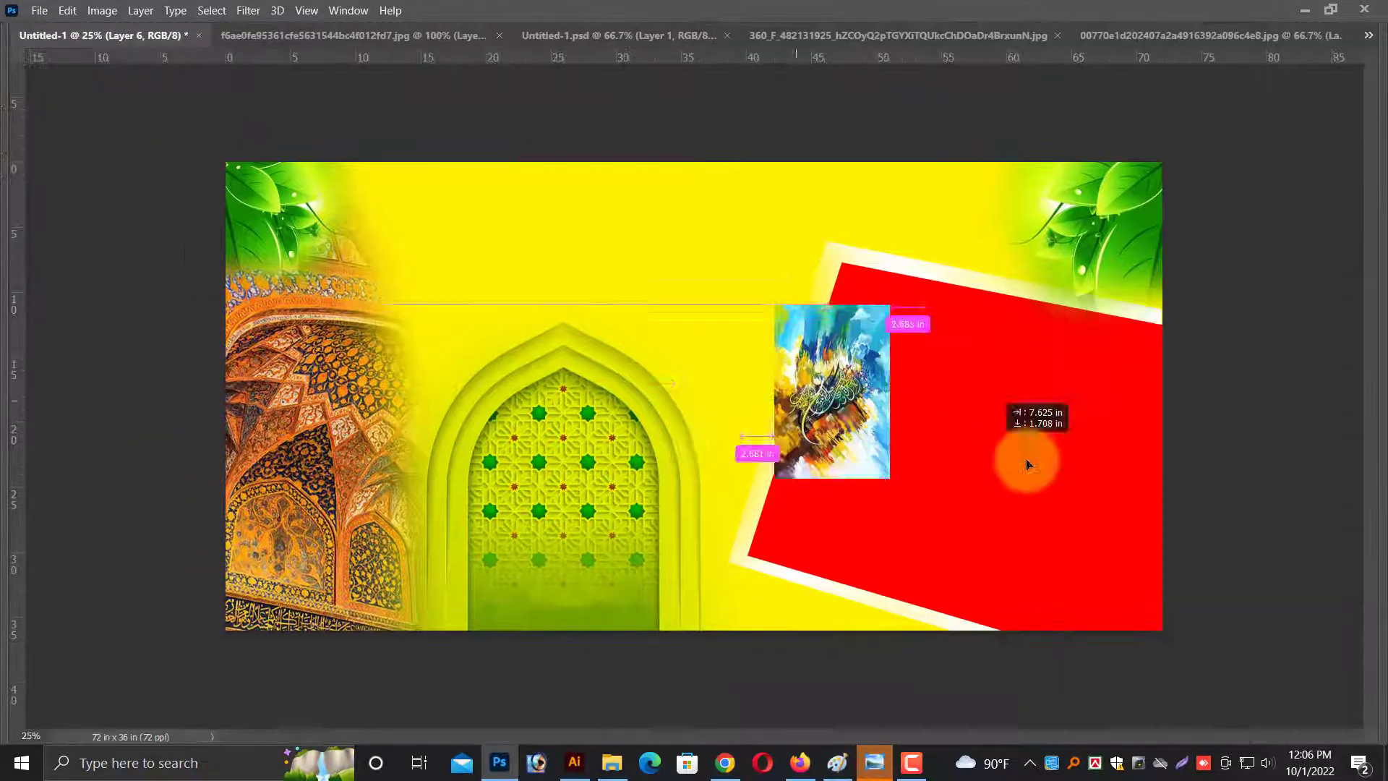
drag(976, 611, 949, 642)
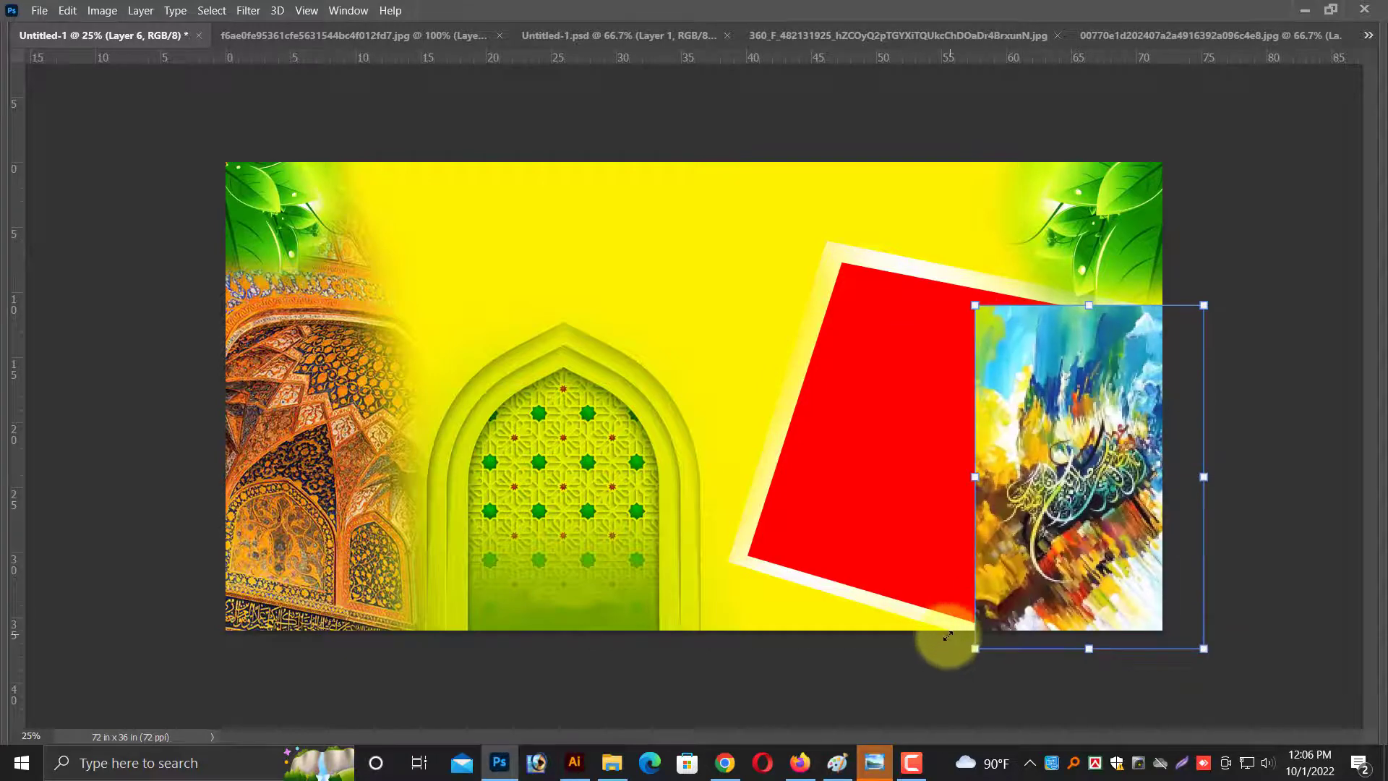
key(ctrl+plus)
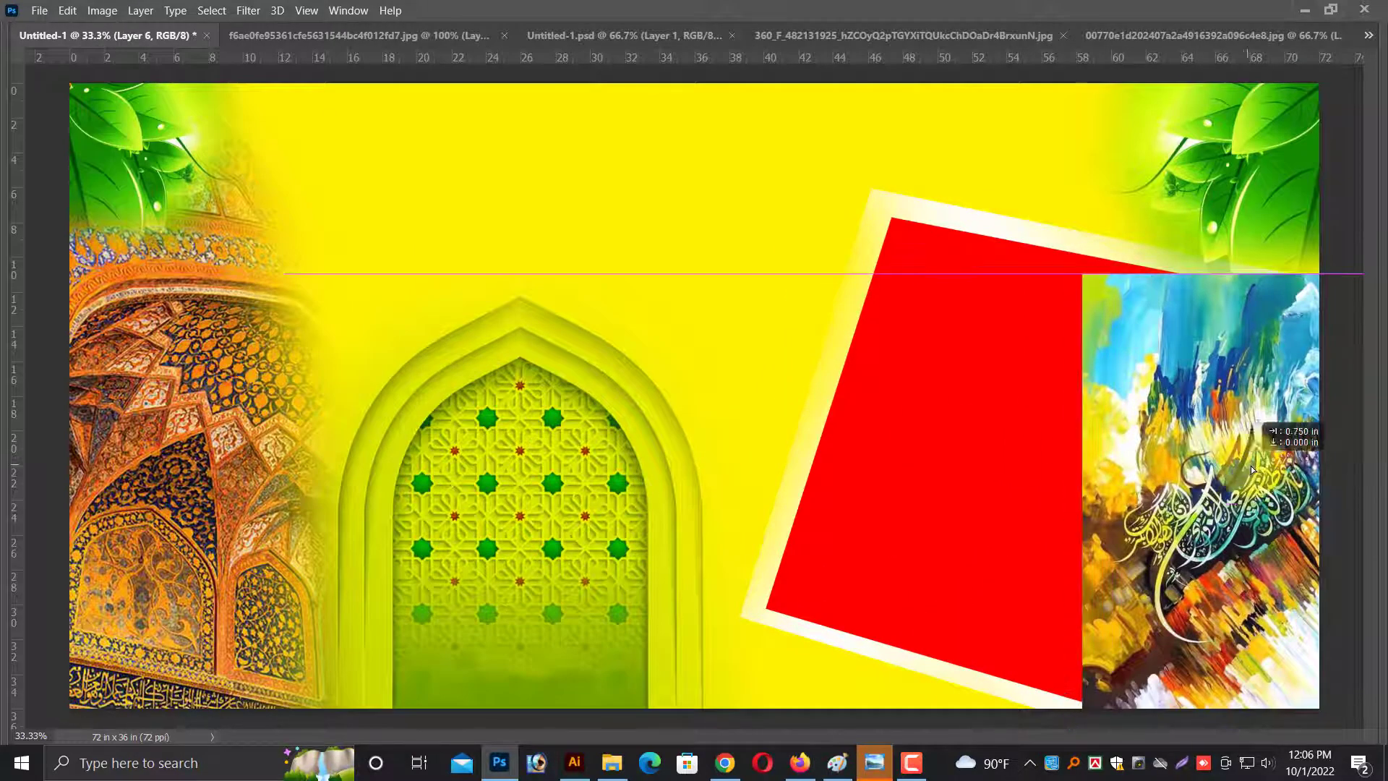
drag(1193, 453, 1229, 453)
key(Tab)
key(ctrl+minus)
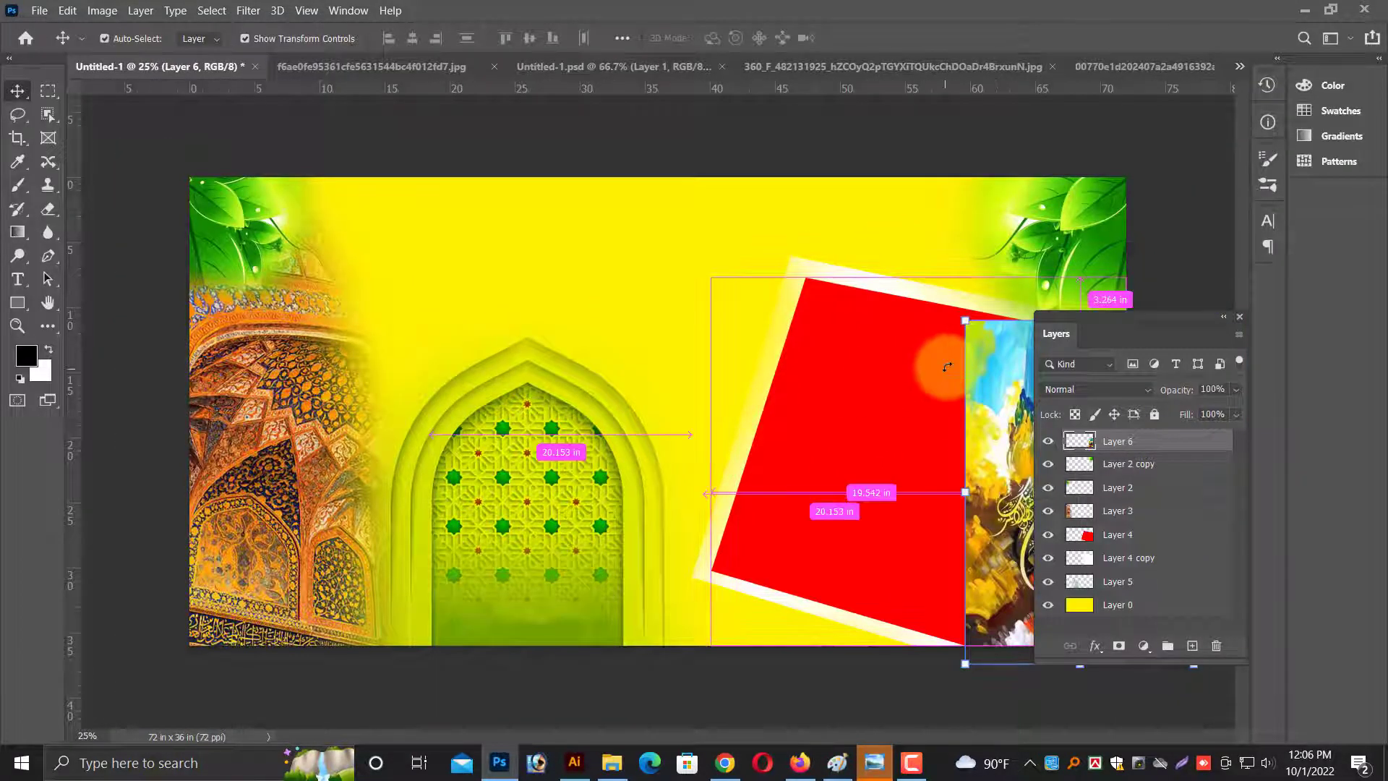
key(ctrl+minus)
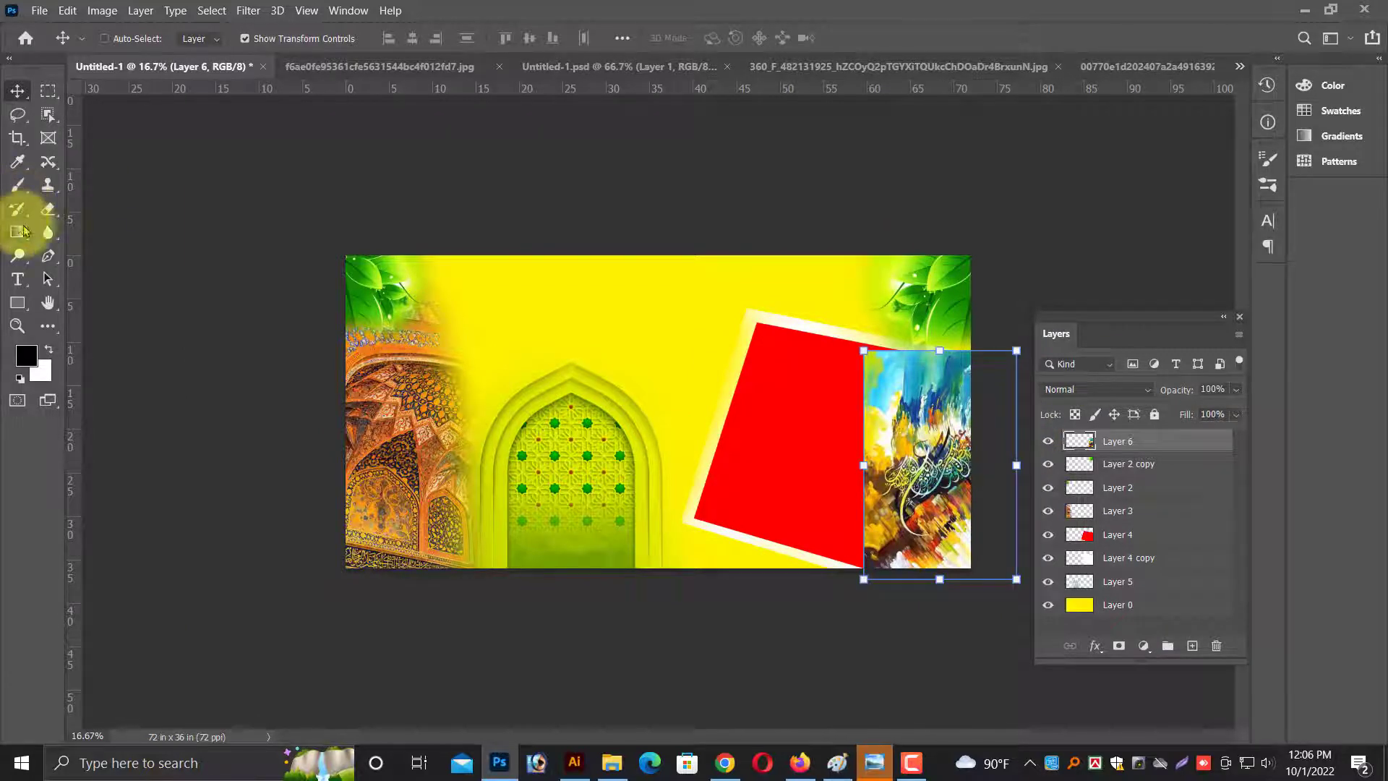
Erase the painting's left side with a size 1100 eraser, then select Layer 0.
key(e)
mouse_move(815, 496)
mouse_down()
mouse_move(768, 580)
mouse_move(805, 613)
mouse_move(888, 334)
mouse_move(975, 285)
mouse_up()
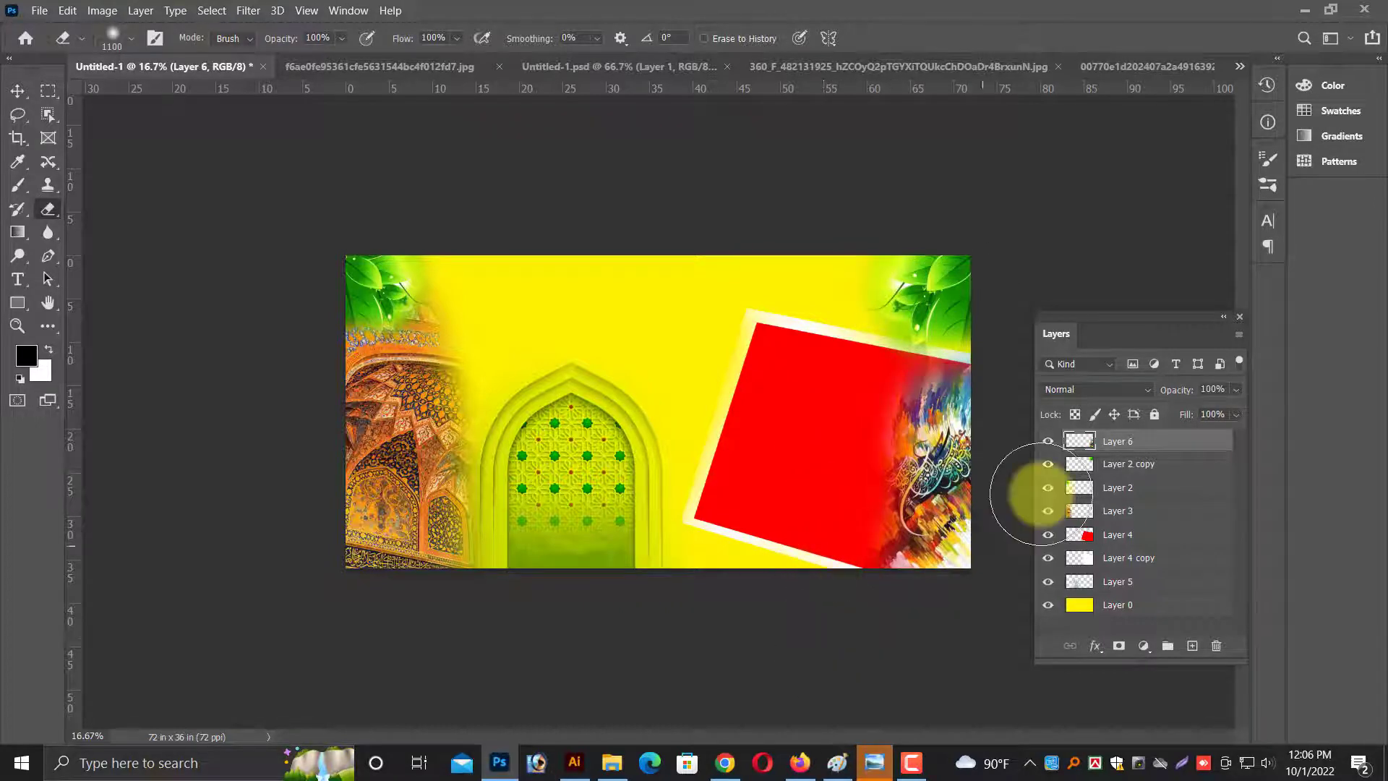
key(ctrl+plus)
click(18, 90)
key(ctrl+plus)
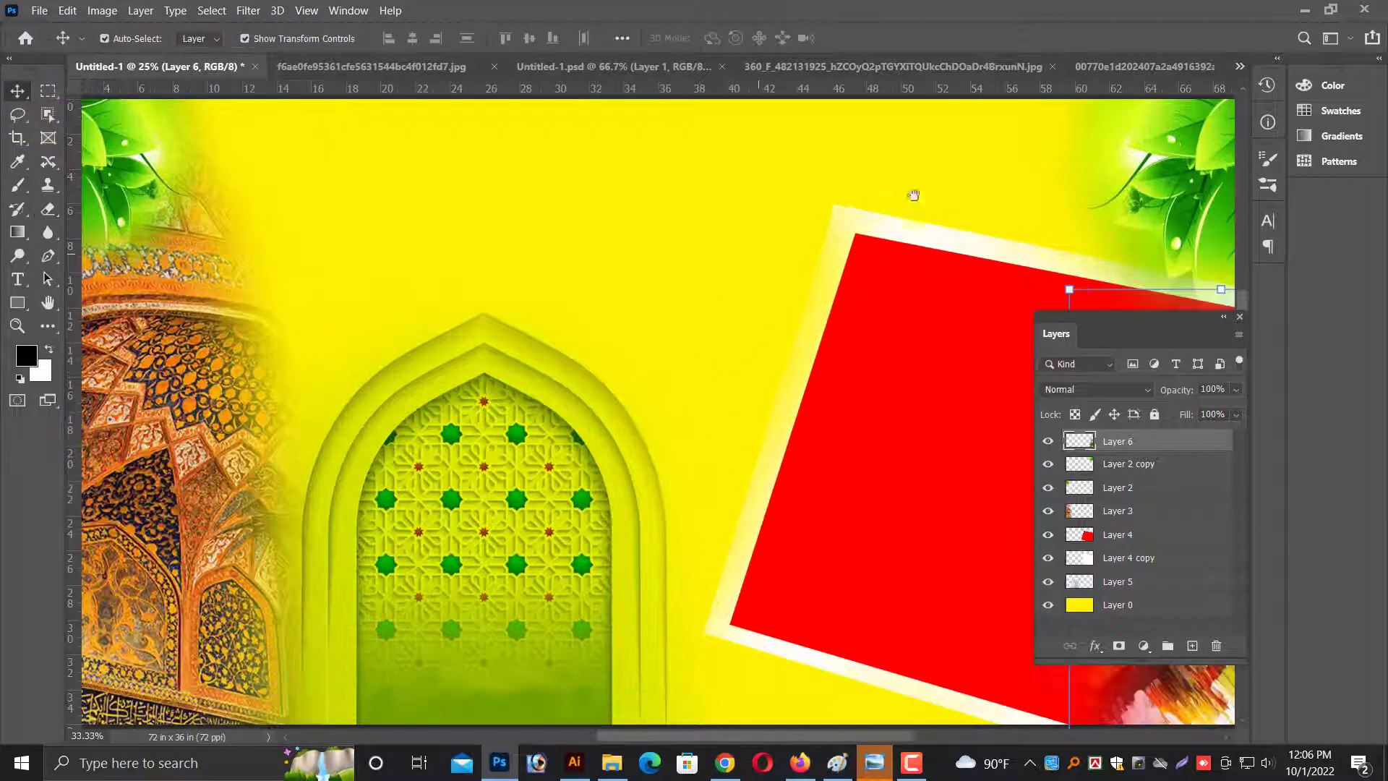
drag(913, 195, 420, 154)
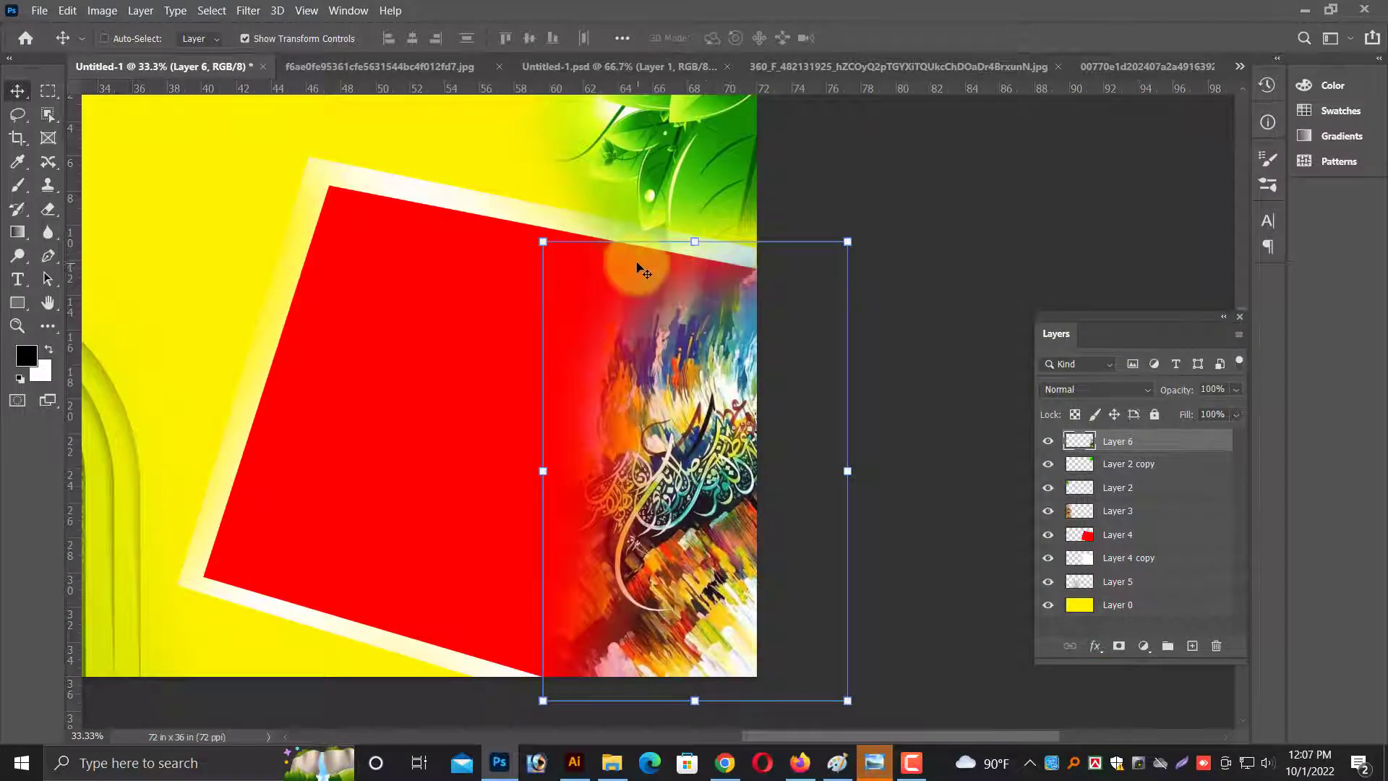
key(ctrl+minus)
ctrl+click(662, 333)
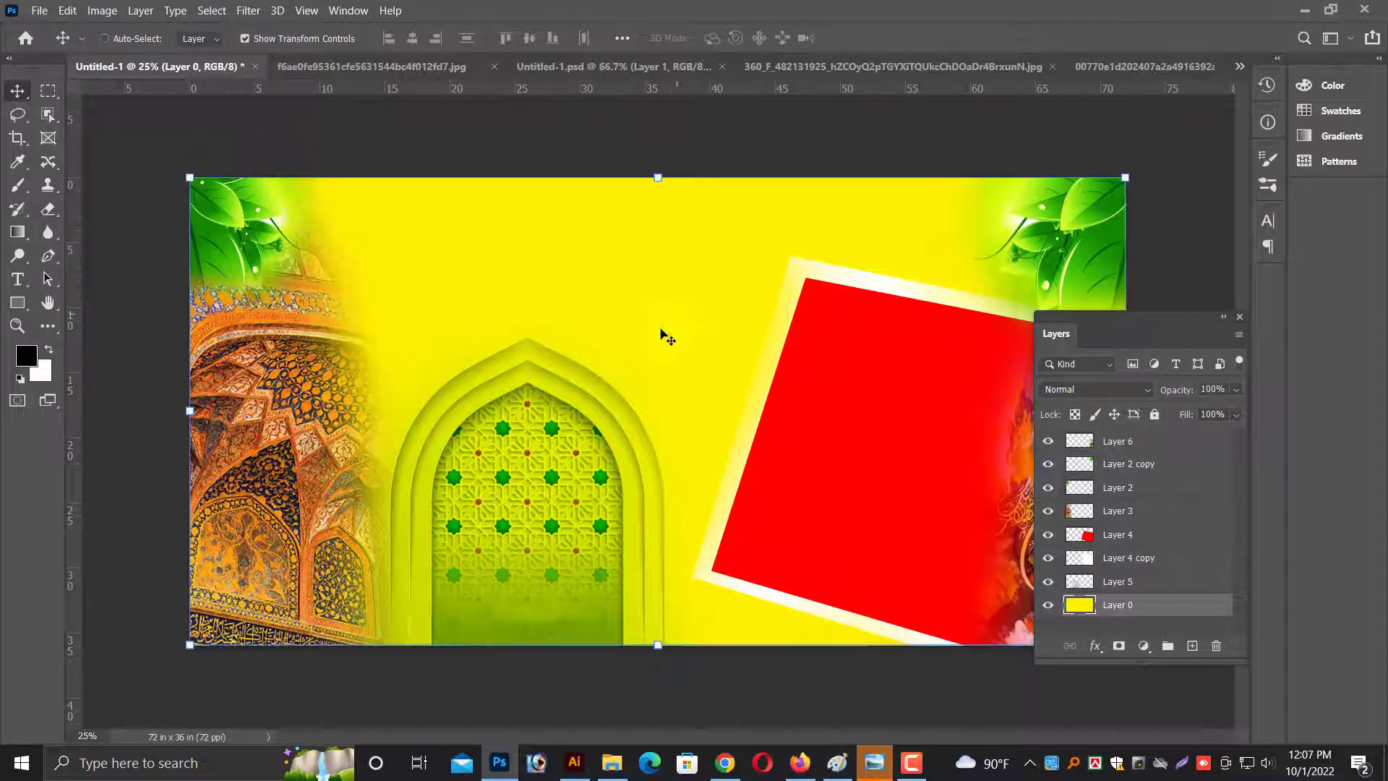
click(30, 13)
Open the white geometric pattern JPG, unlock its background, and drag it into the banner document.
click(36, 43)
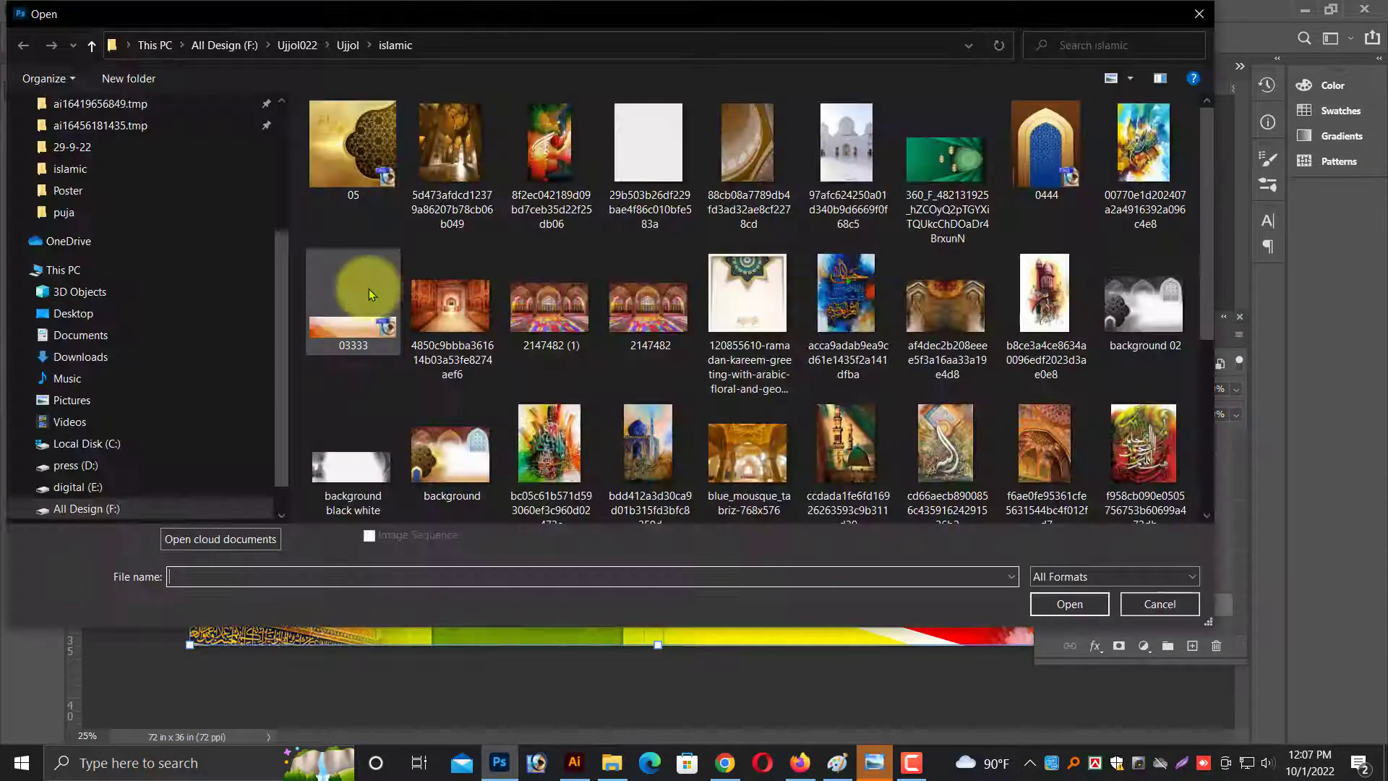
double_click(648, 175)
double_click(1108, 443)
key(Return)
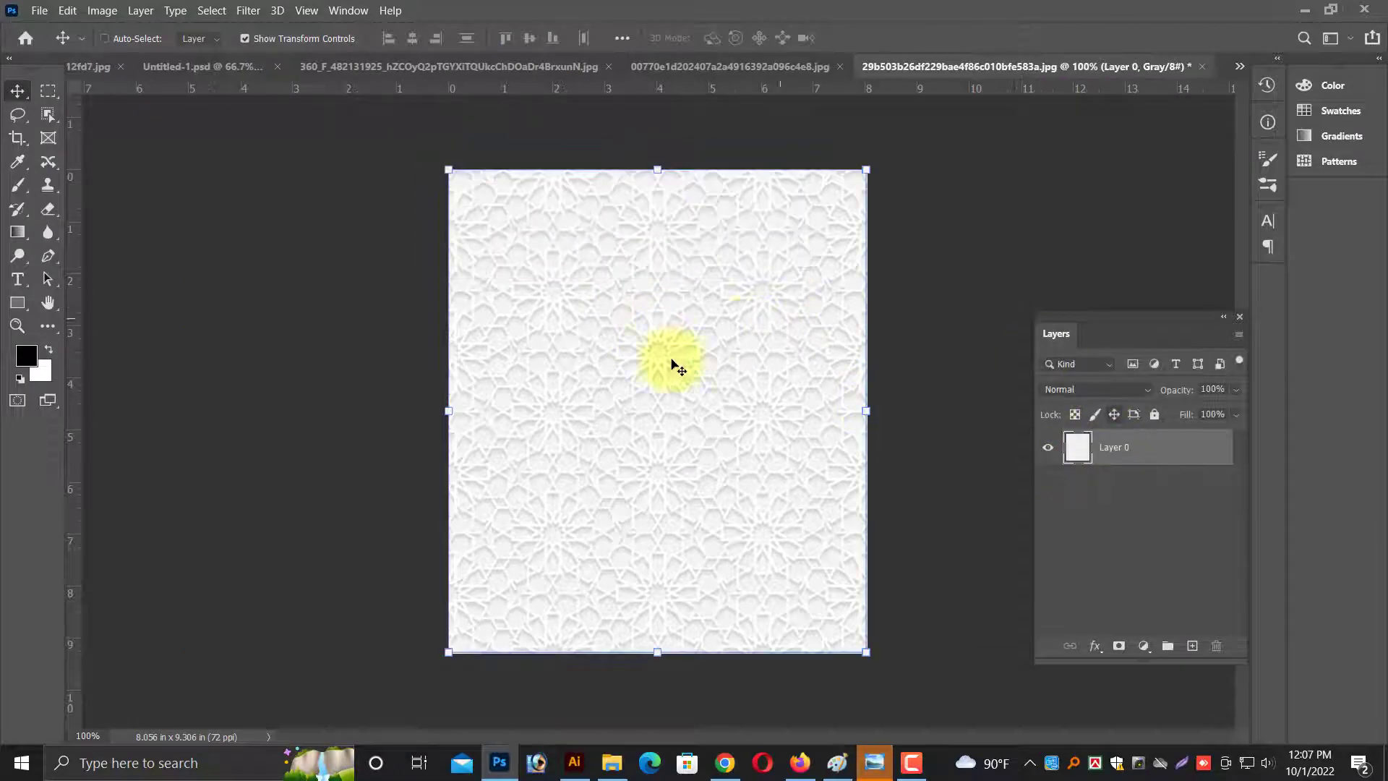
mouse_move(676, 365)
mouse_down()
mouse_move(124, 82)
mouse_move(124, 64)
mouse_up()
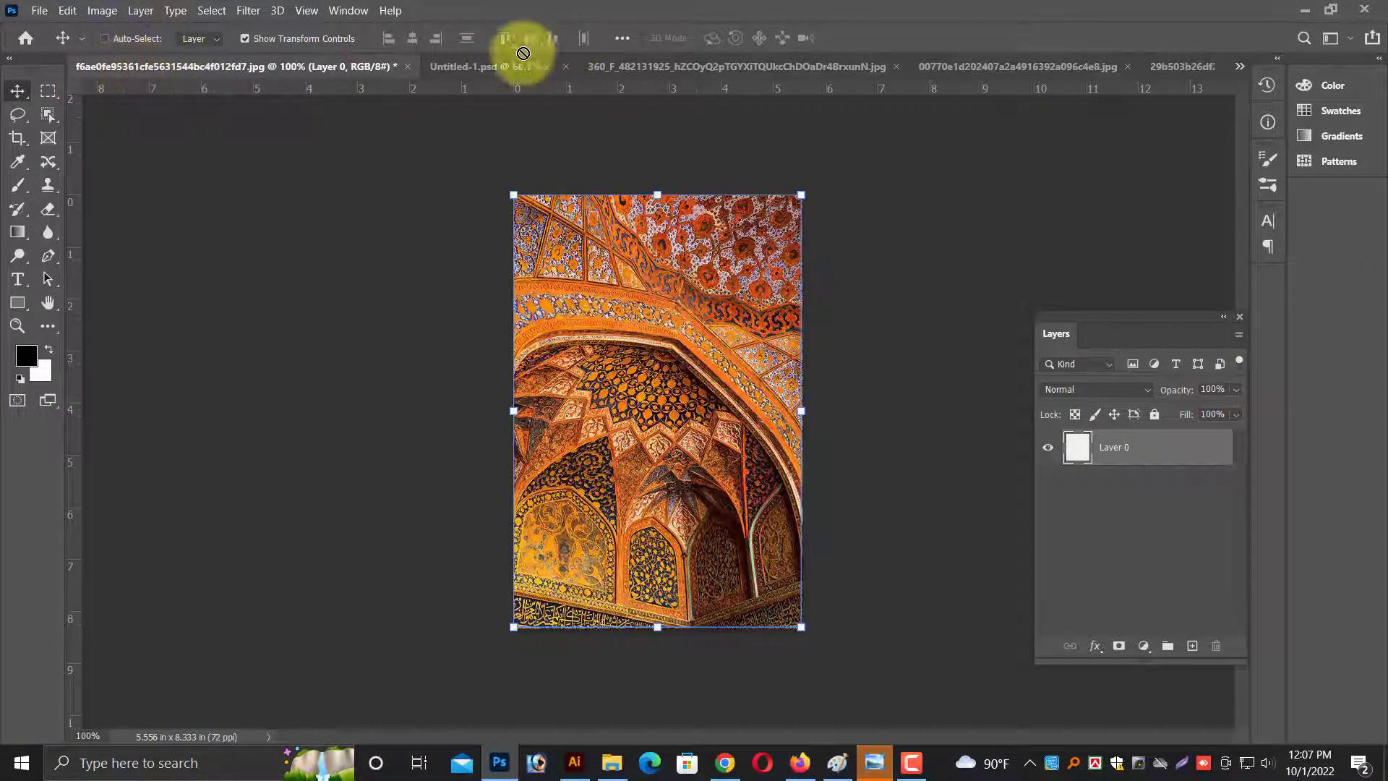
drag(522, 53, 289, 89)
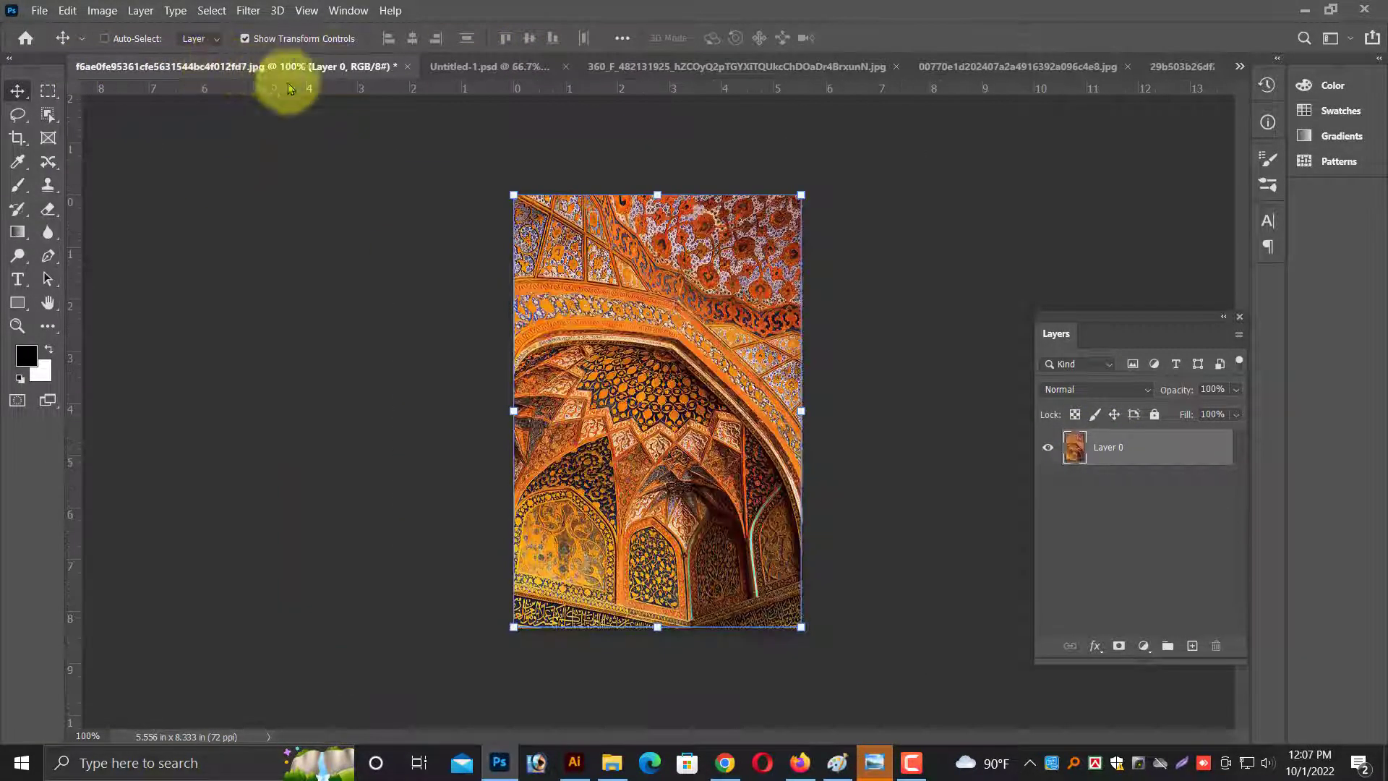
Close the mosque interior and arch source documents without saving.
key(ctrl+w)
click(716, 298)
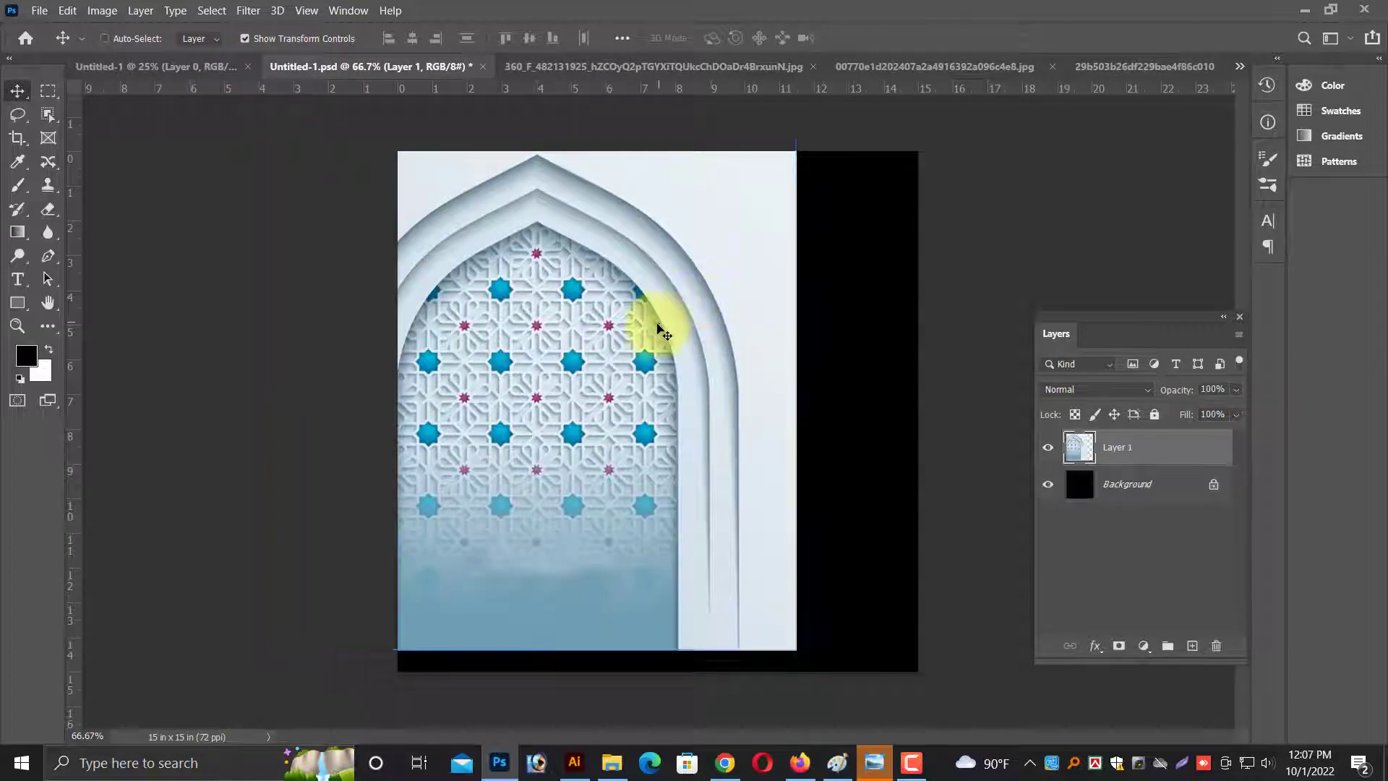
key(ctrl+w)
click(715, 298)
Drop the pattern into the banner as Layer 7 and enlarge it over the arch area.
drag(706, 310, 449, 278)
drag(665, 319, 511, 310)
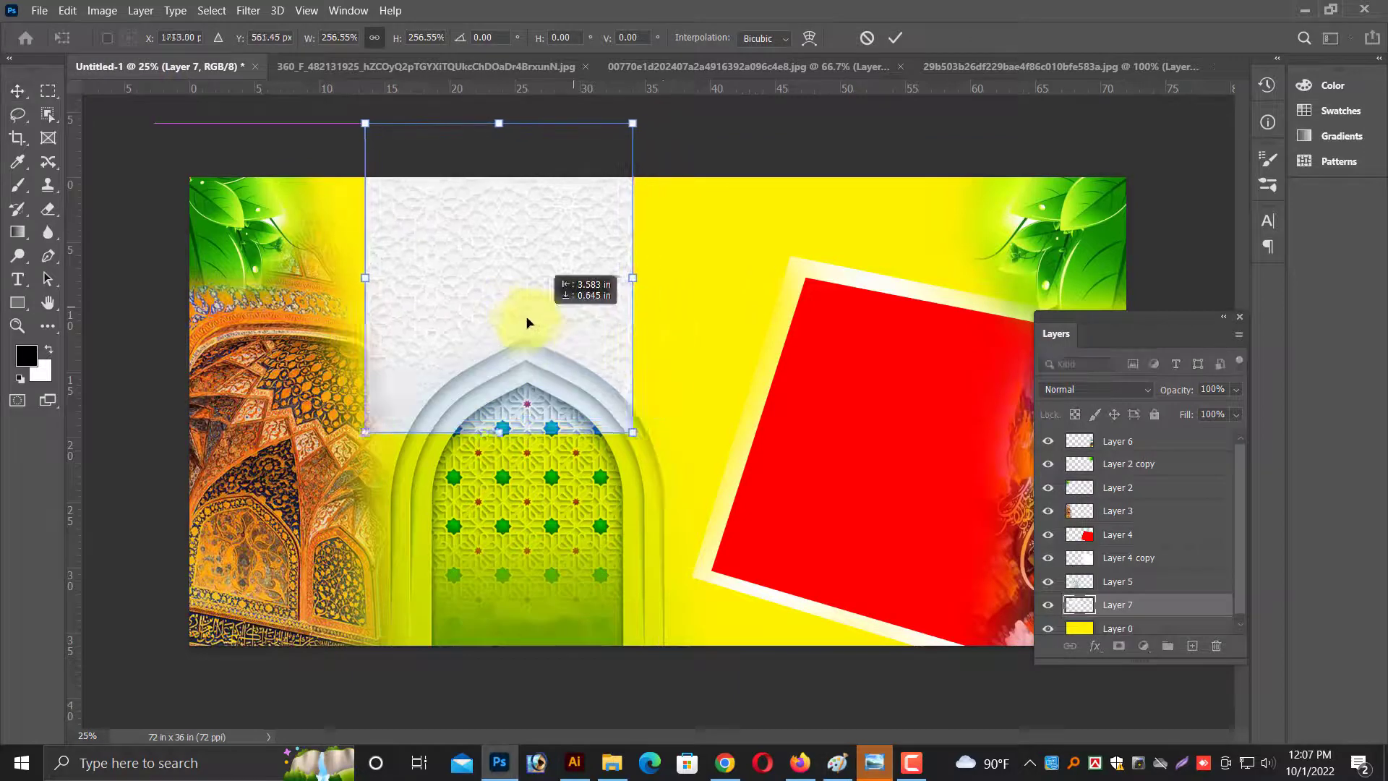
key(Return)
Set the pattern layer to Darken blending and shift it rightward along the top.
click(1120, 394)
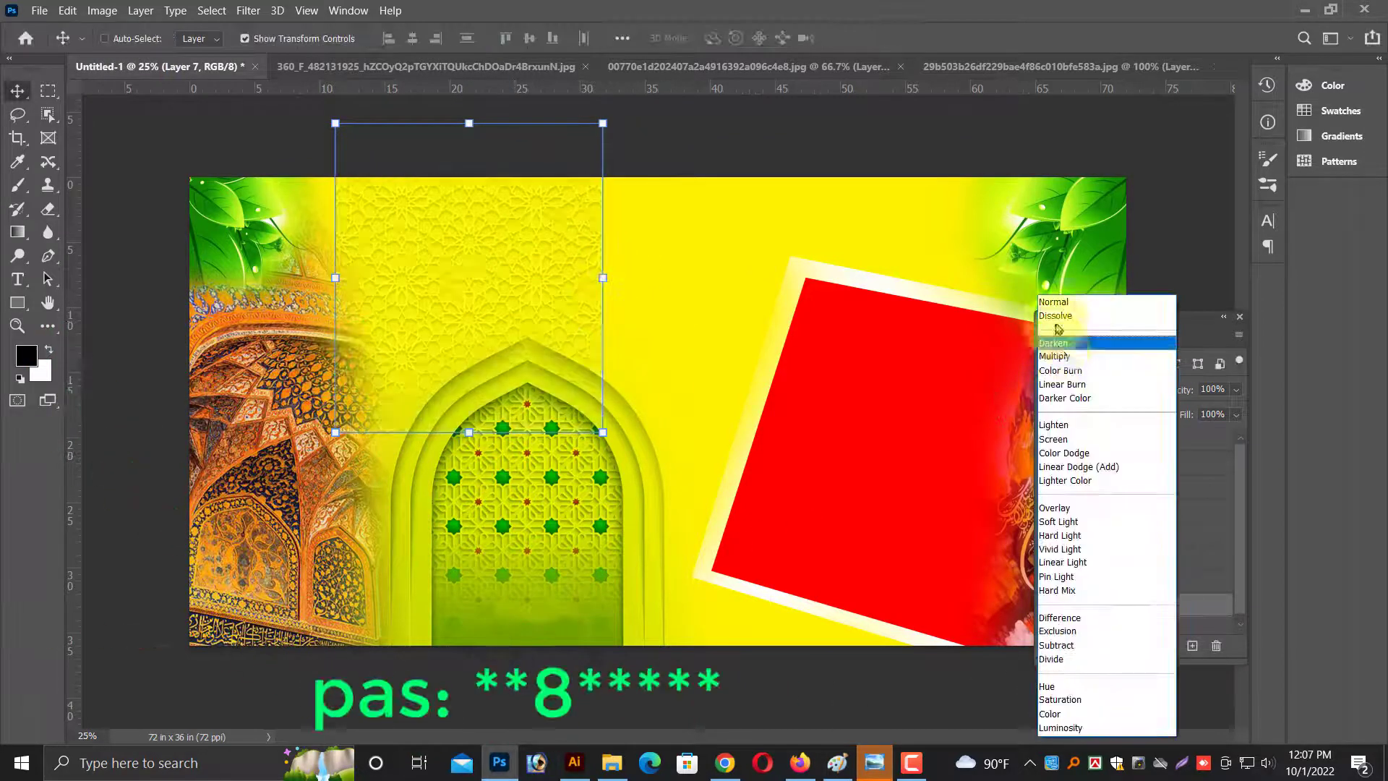
click(1067, 344)
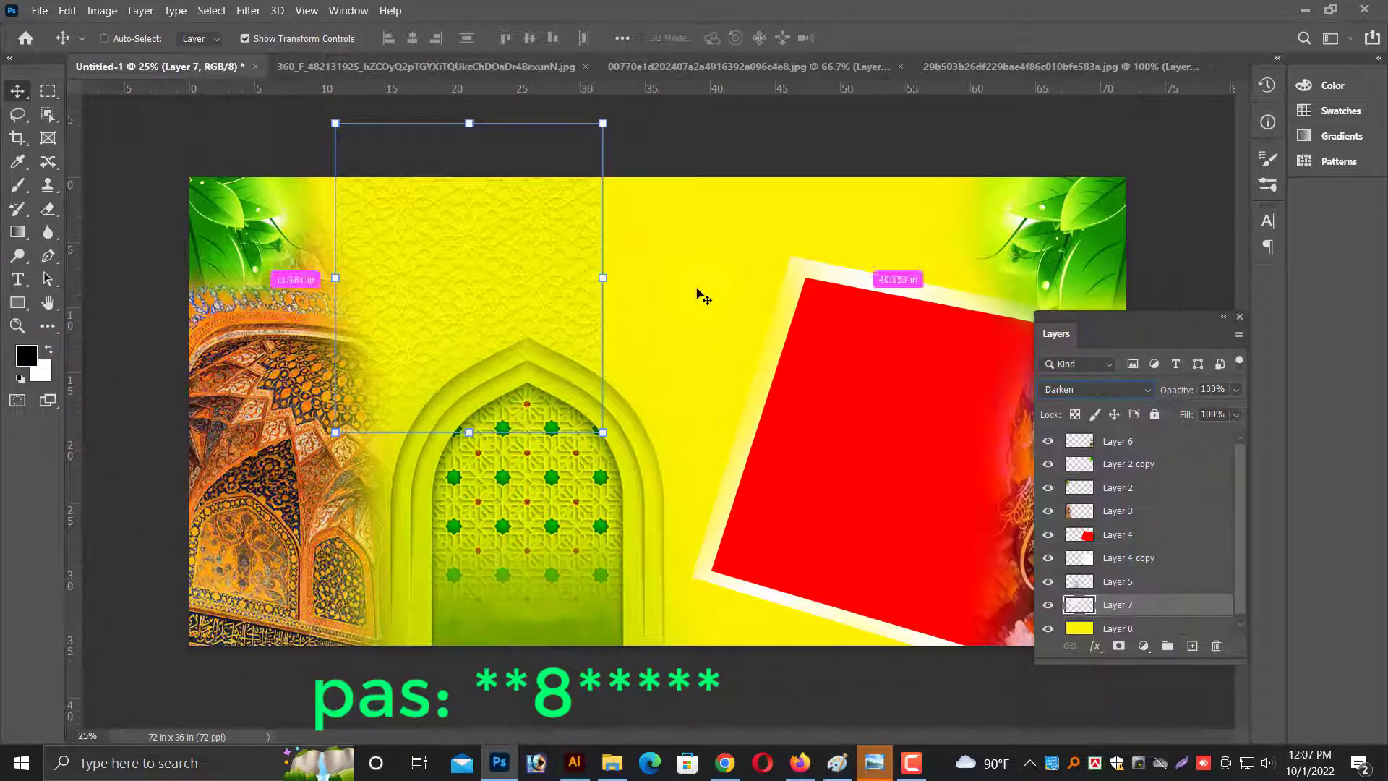
key(ctrl+plus)
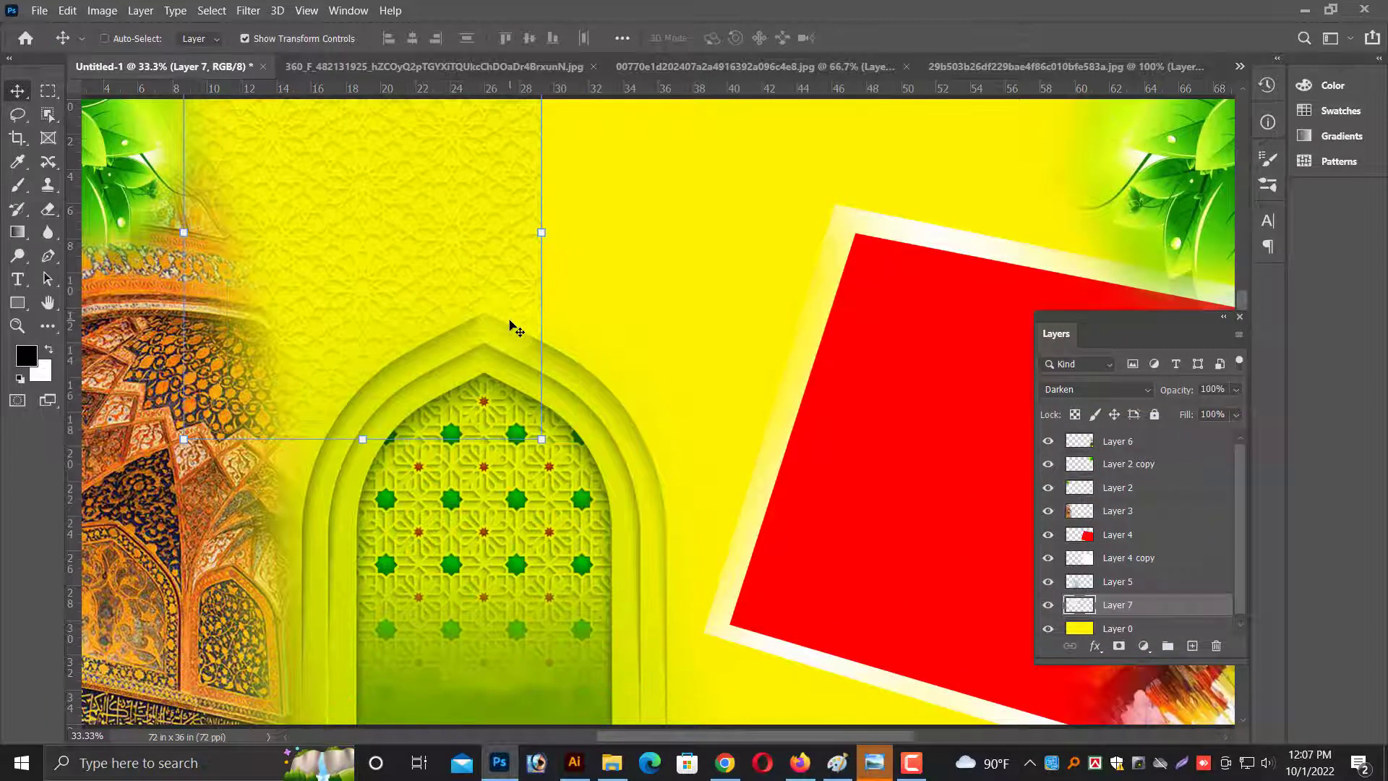
scroll(469, 325, up, 1)
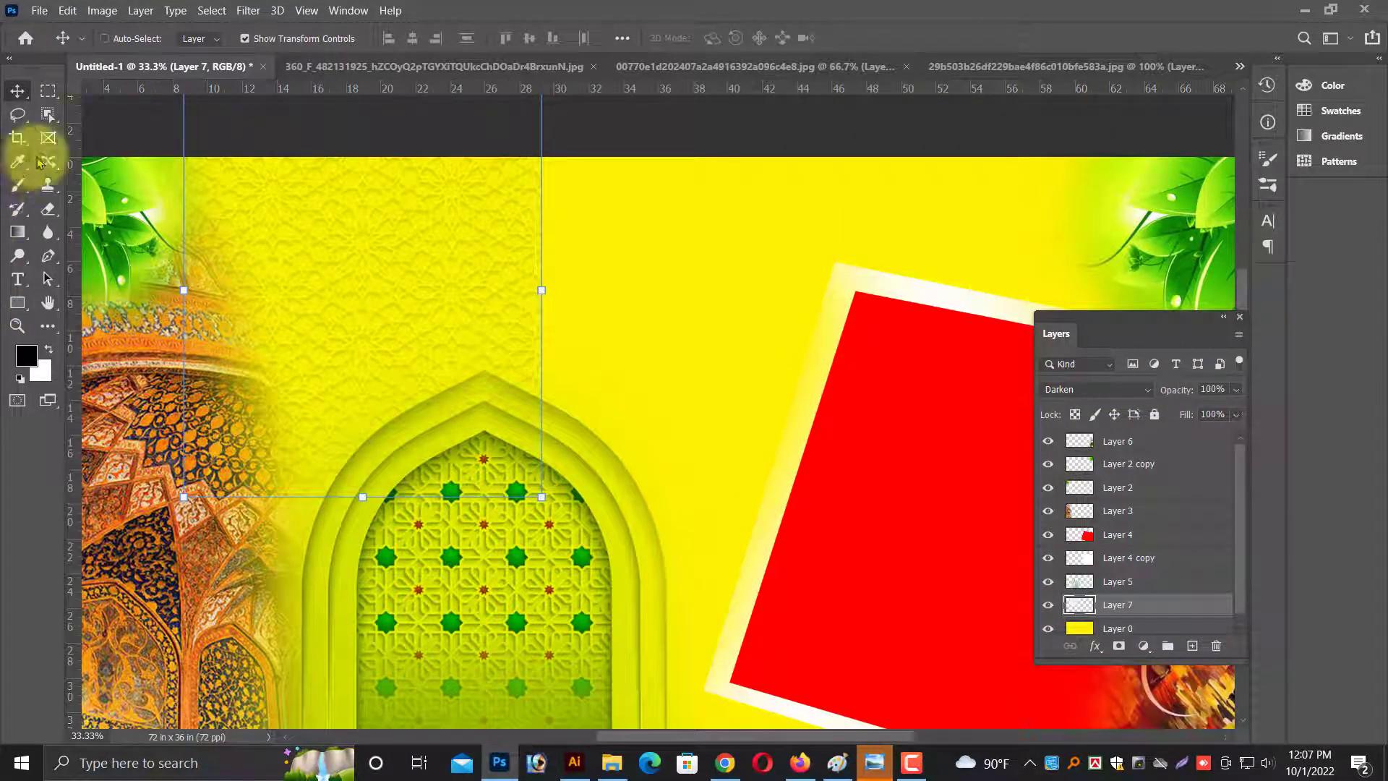
click(48, 209)
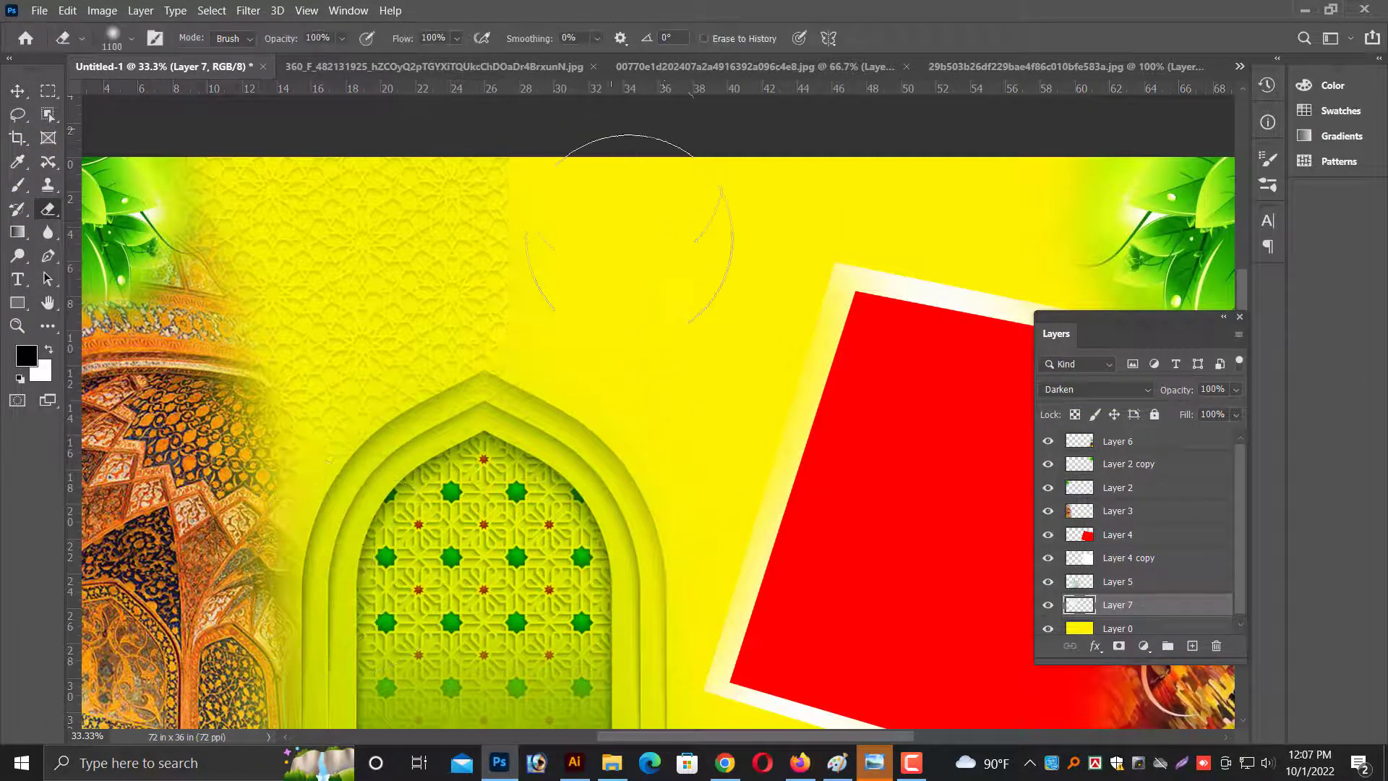
key(v)
drag(344, 232, 514, 245)
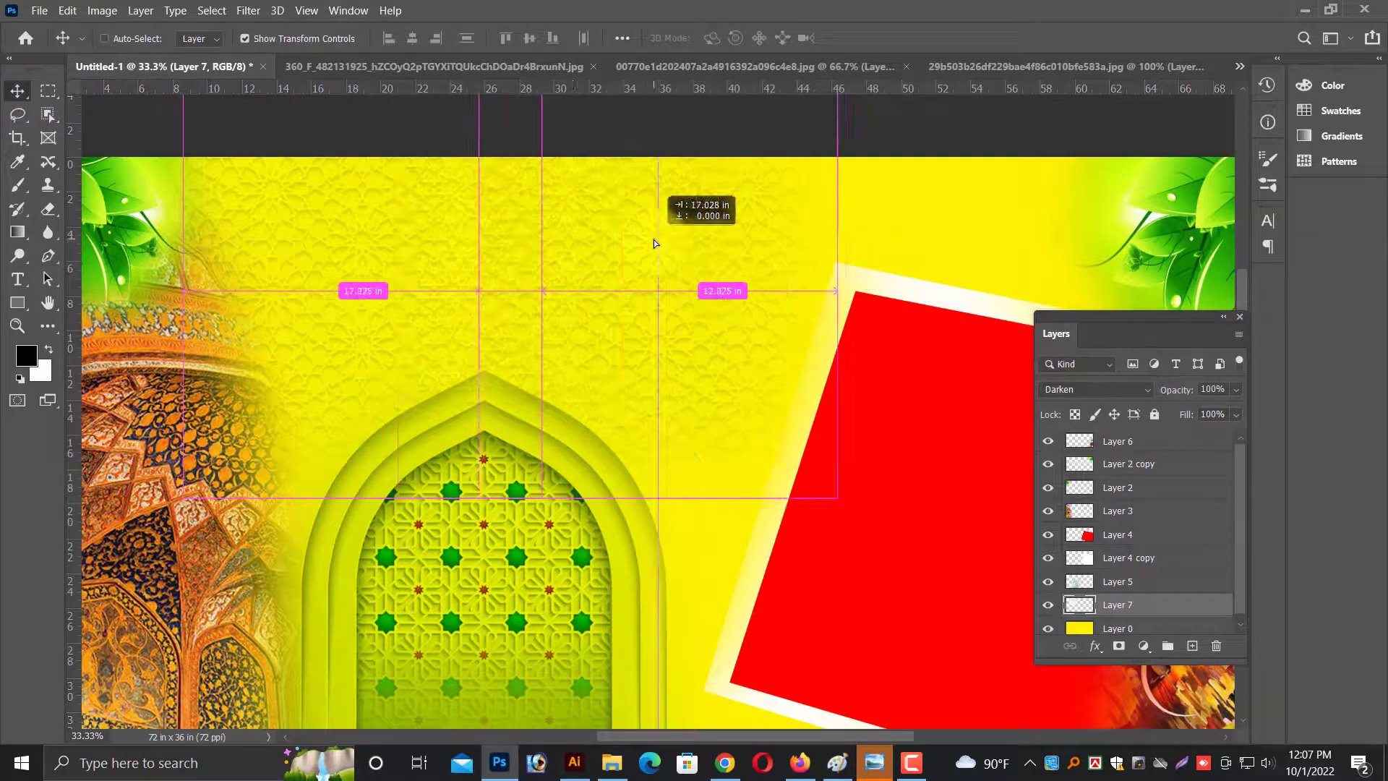
Duplicate the pattern, flip the copy horizontally, and slide it to the right.
key(ctrl+j)
key(ctrl+t)
right_click(522, 245)
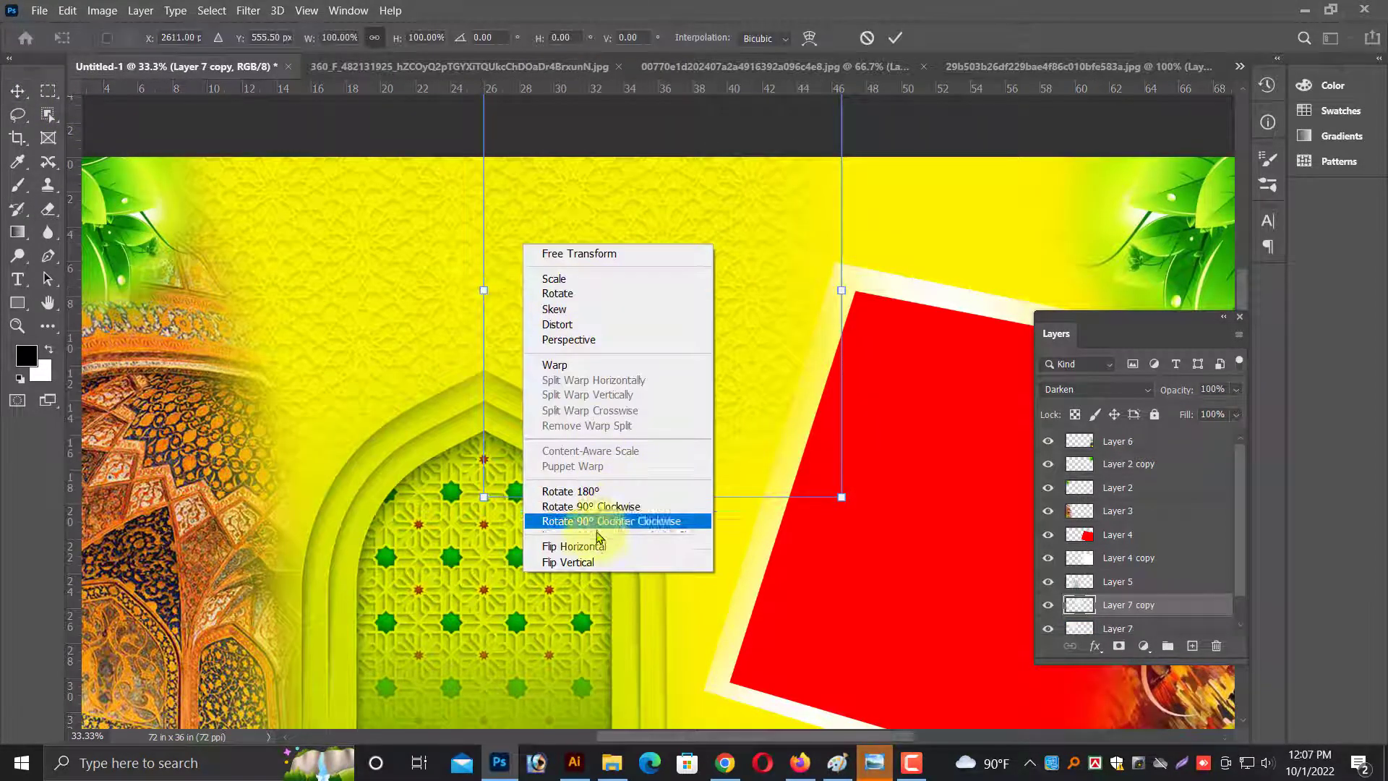
click(587, 546)
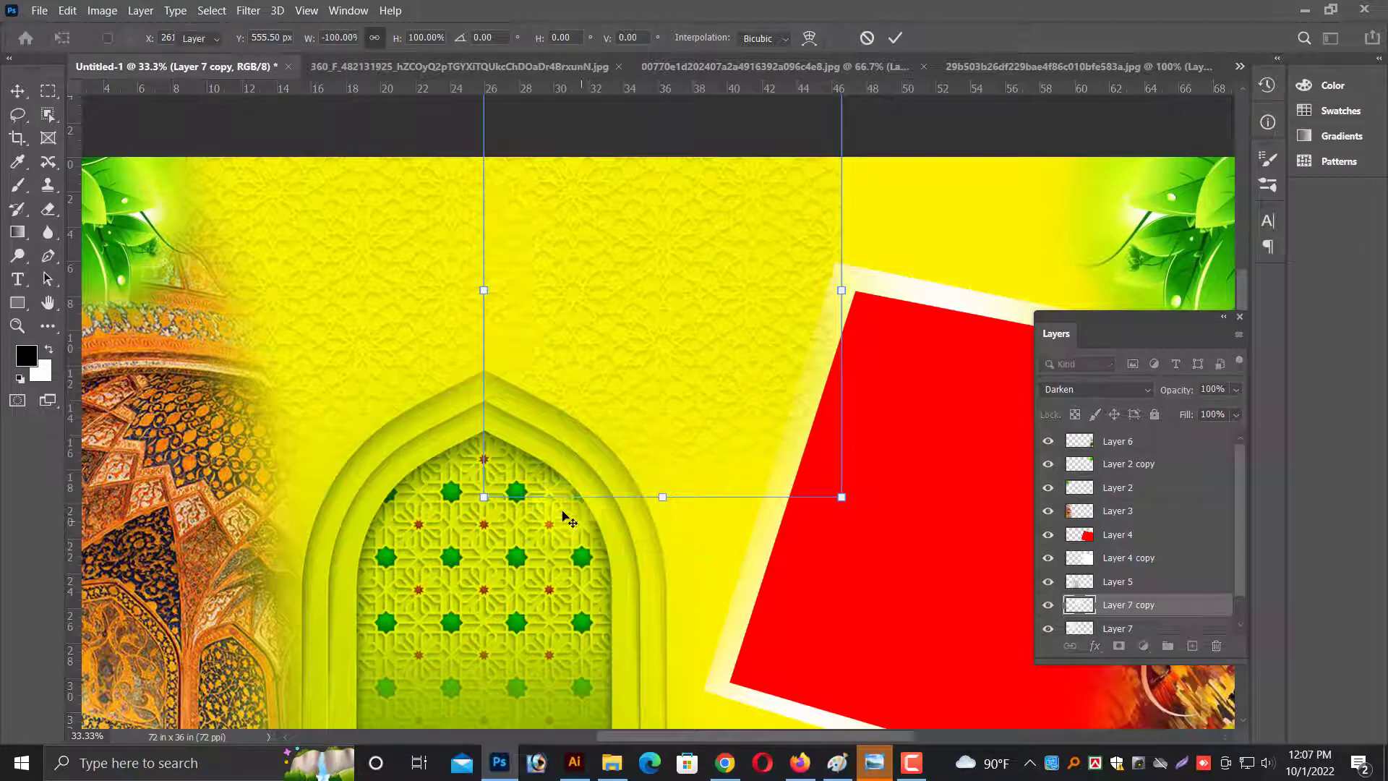
key(Return)
key(ctrl+minus)
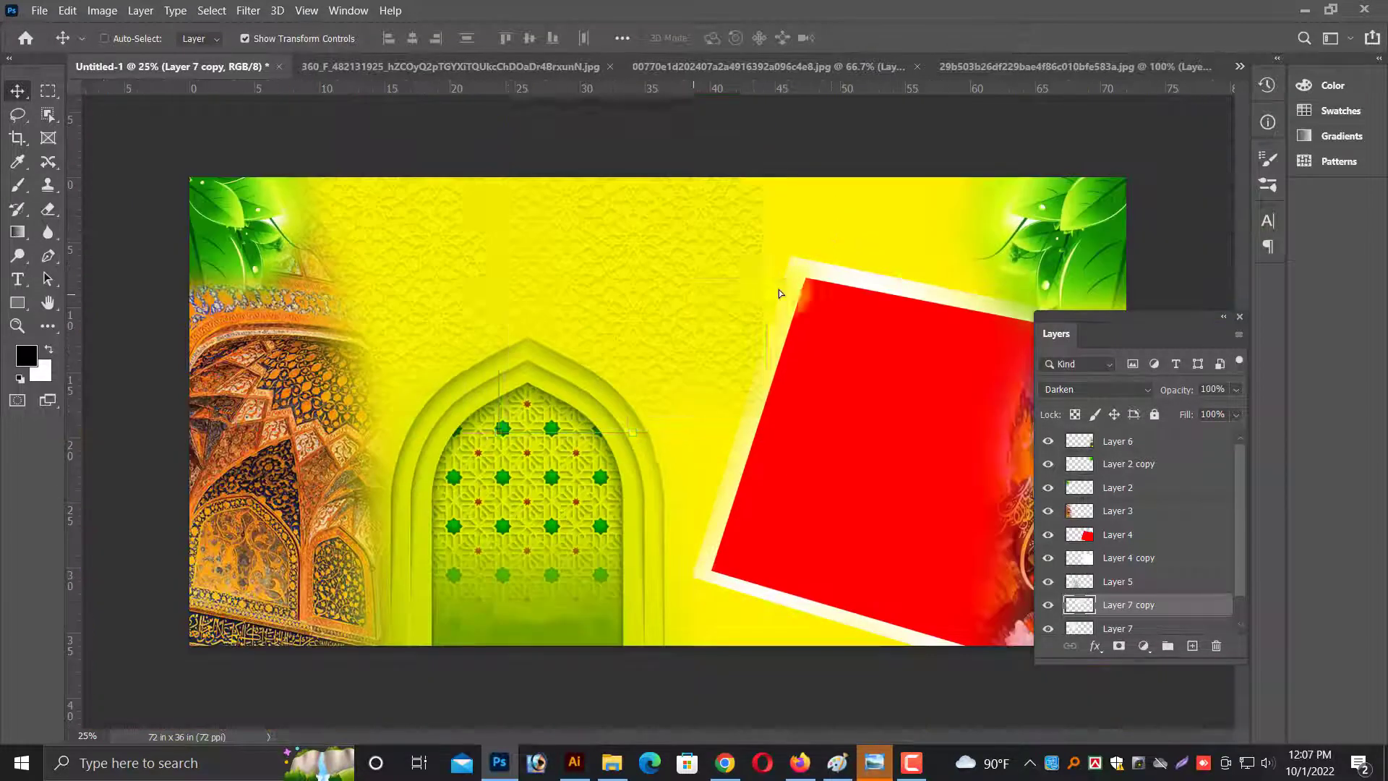
drag(779, 289, 949, 281)
key(ctrl+plus)
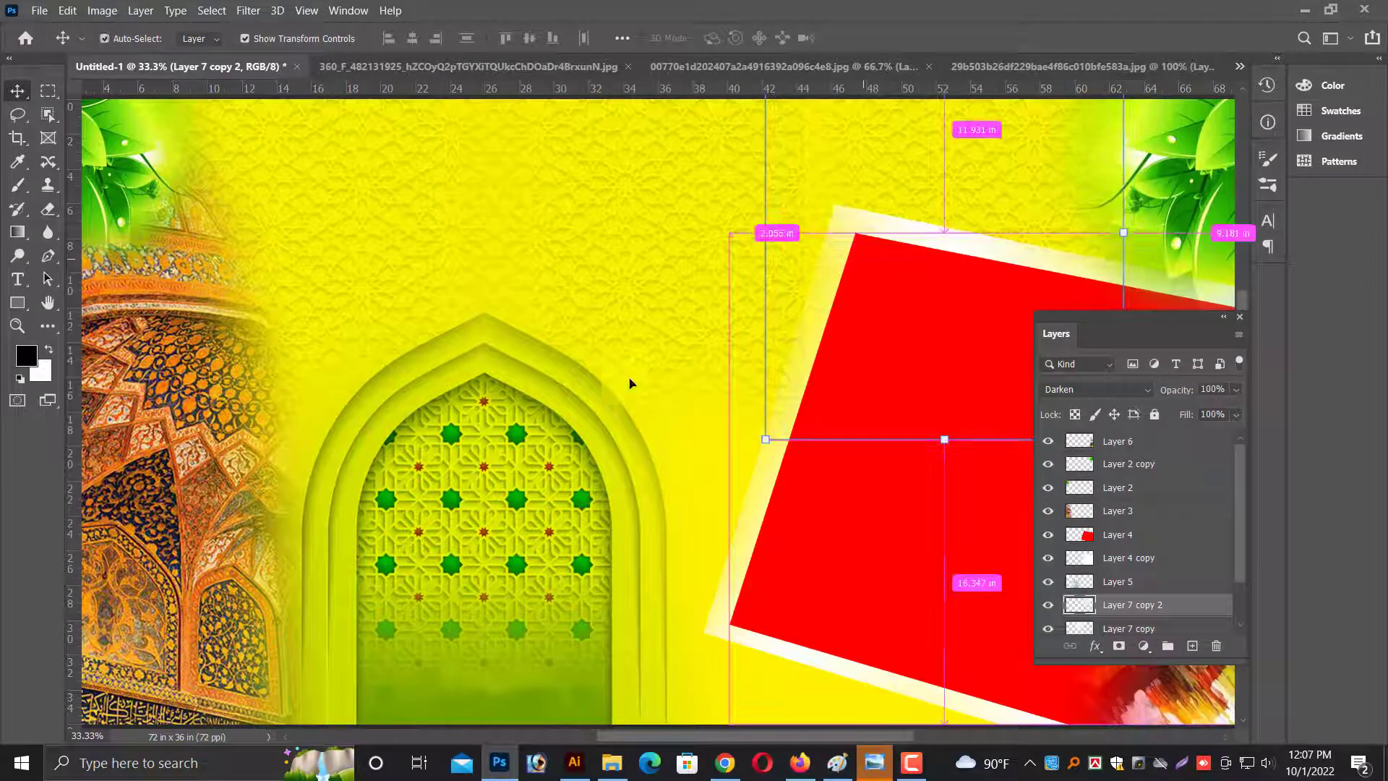
Try bringing the pattern copy to the top of the stack, undo it, and select Layer 7 copy.
key(ctrl+plus)
drag(766, 217, 582, 422)
key(ctrl+shift+bracketright)
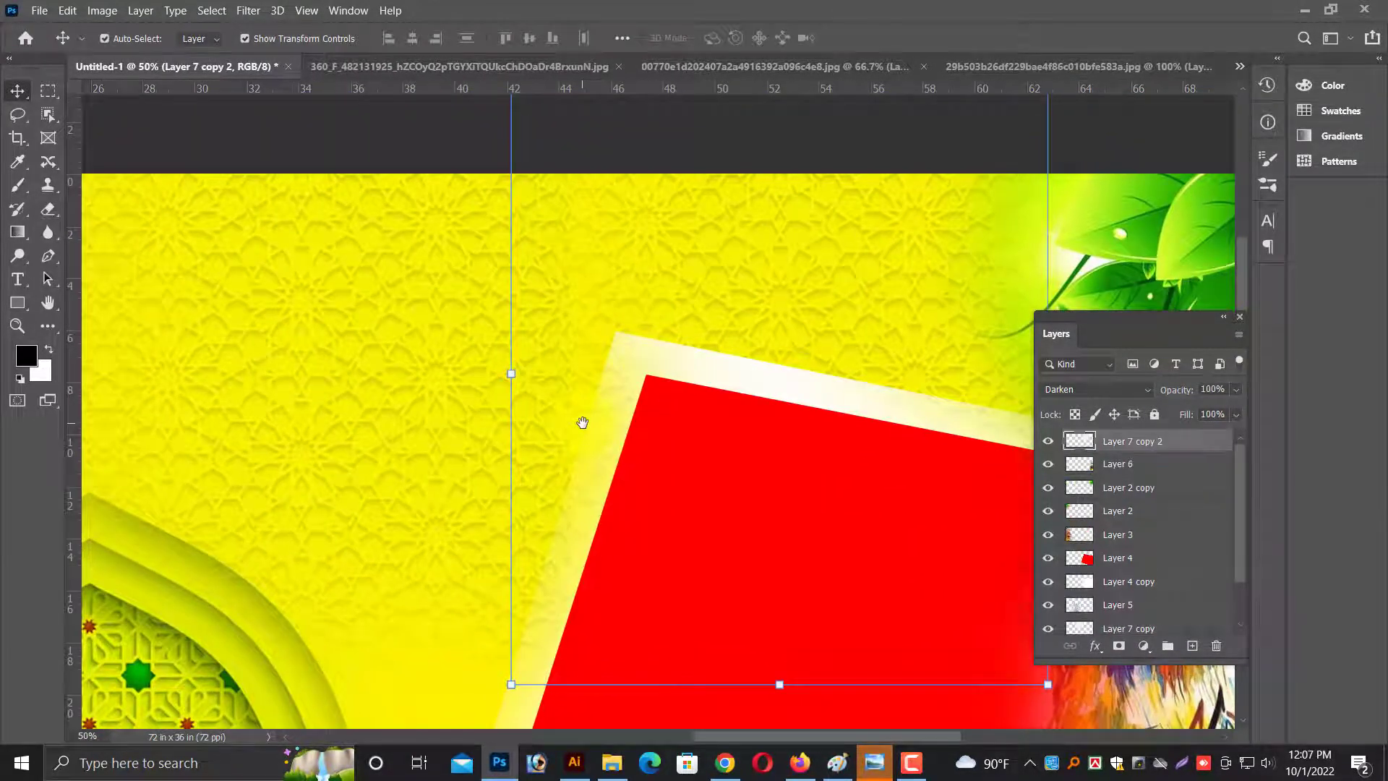
scroll(622, 434, down, 1)
key(ctrl+minus)
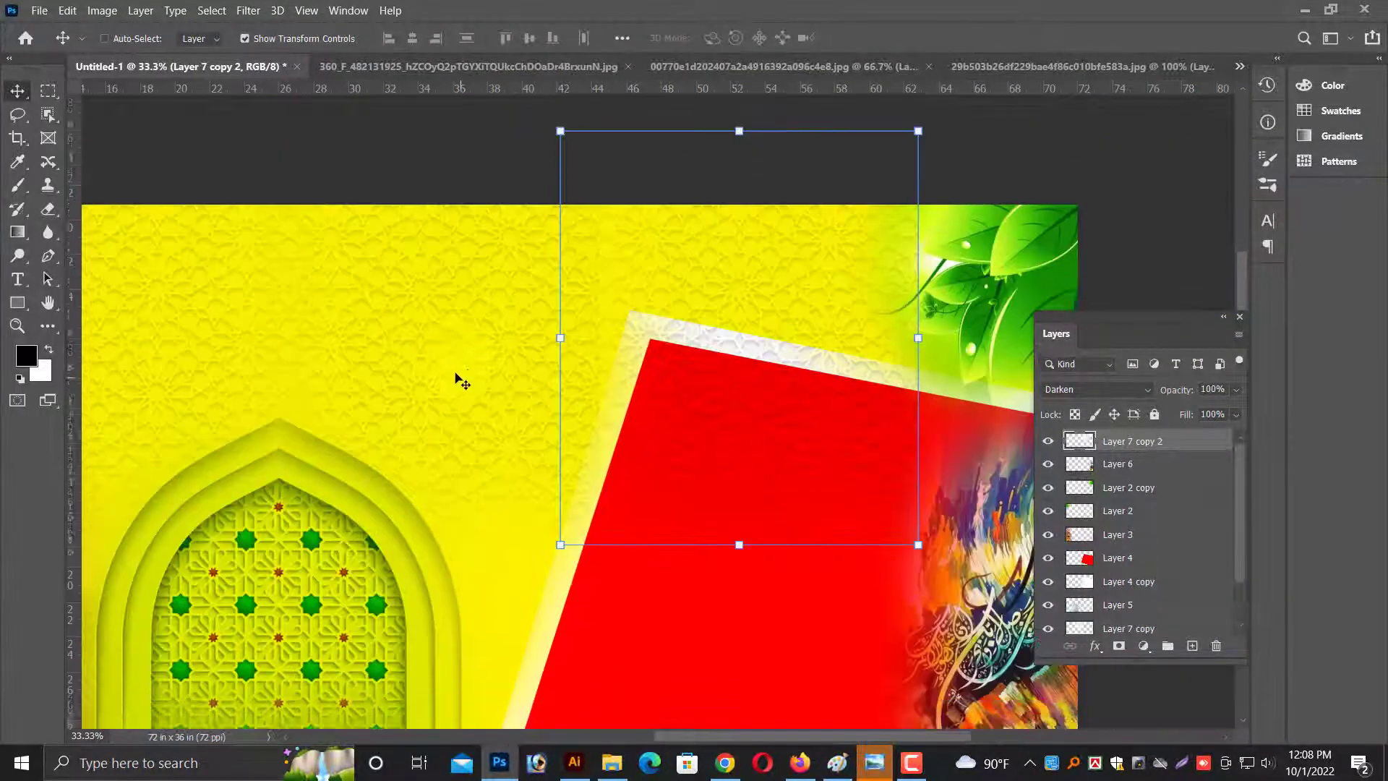
key(ctrl+z)
scroll(470, 370, down, 1)
right_click(471, 352)
click(506, 364)
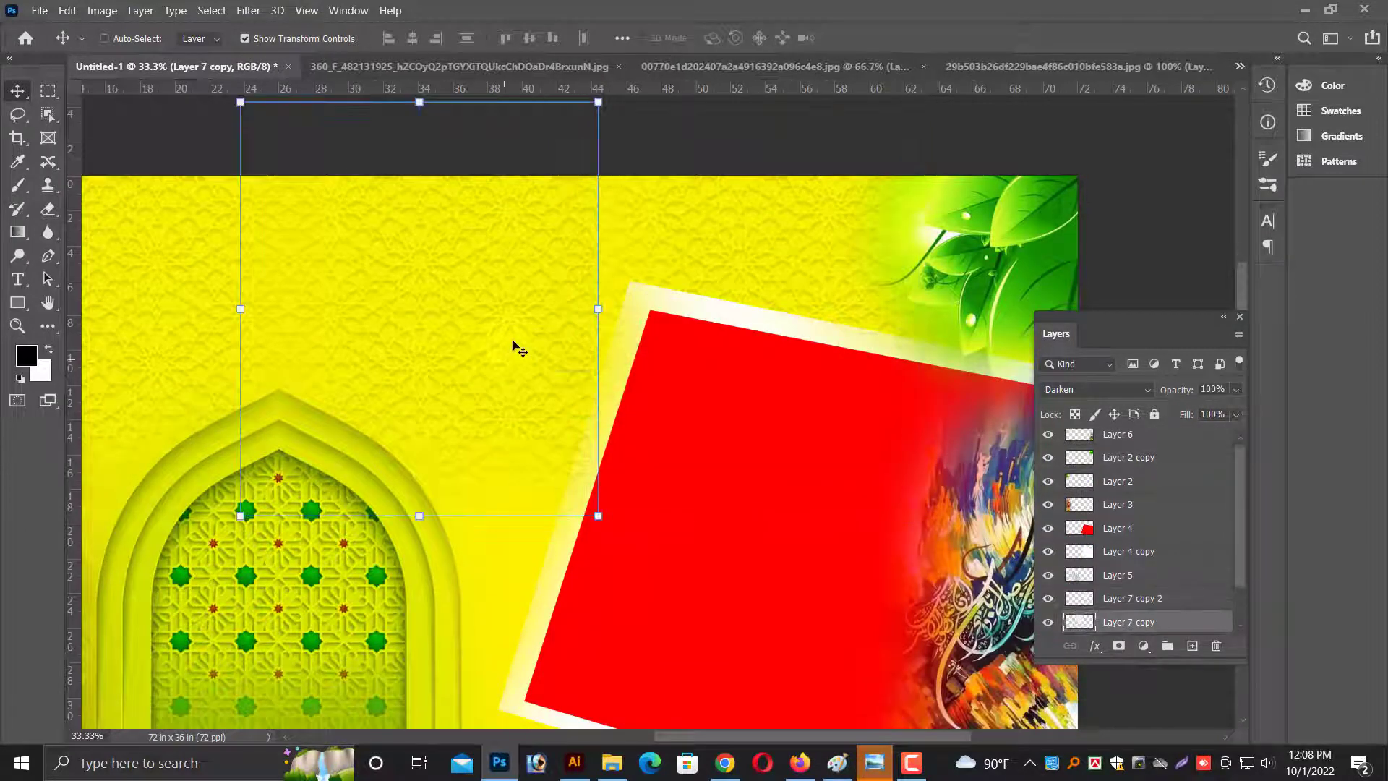
Pick Layer 7 copy 2 from the canvas and duplicate it down over the red frame.
click(47, 209)
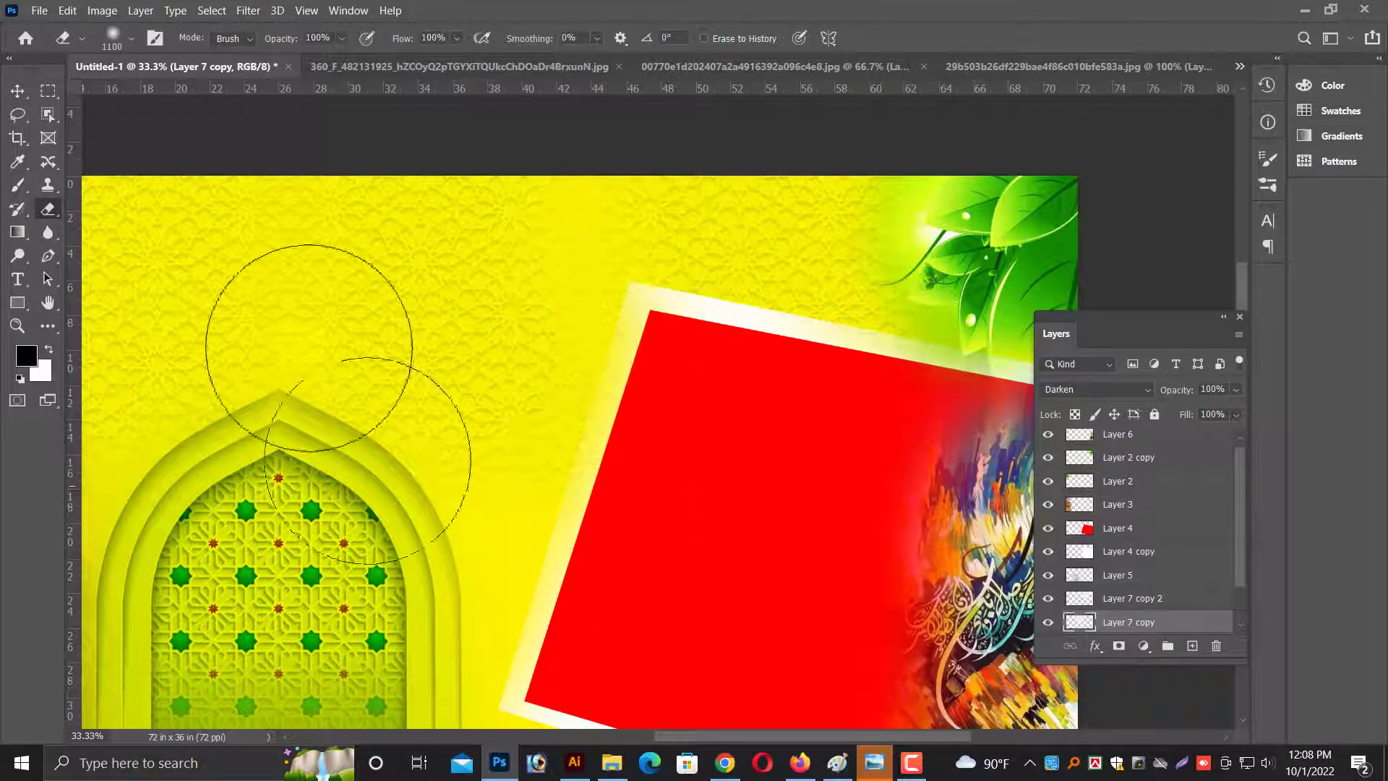
click(32, 91)
scroll(714, 378, down, 3)
right_click(729, 166)
click(766, 155)
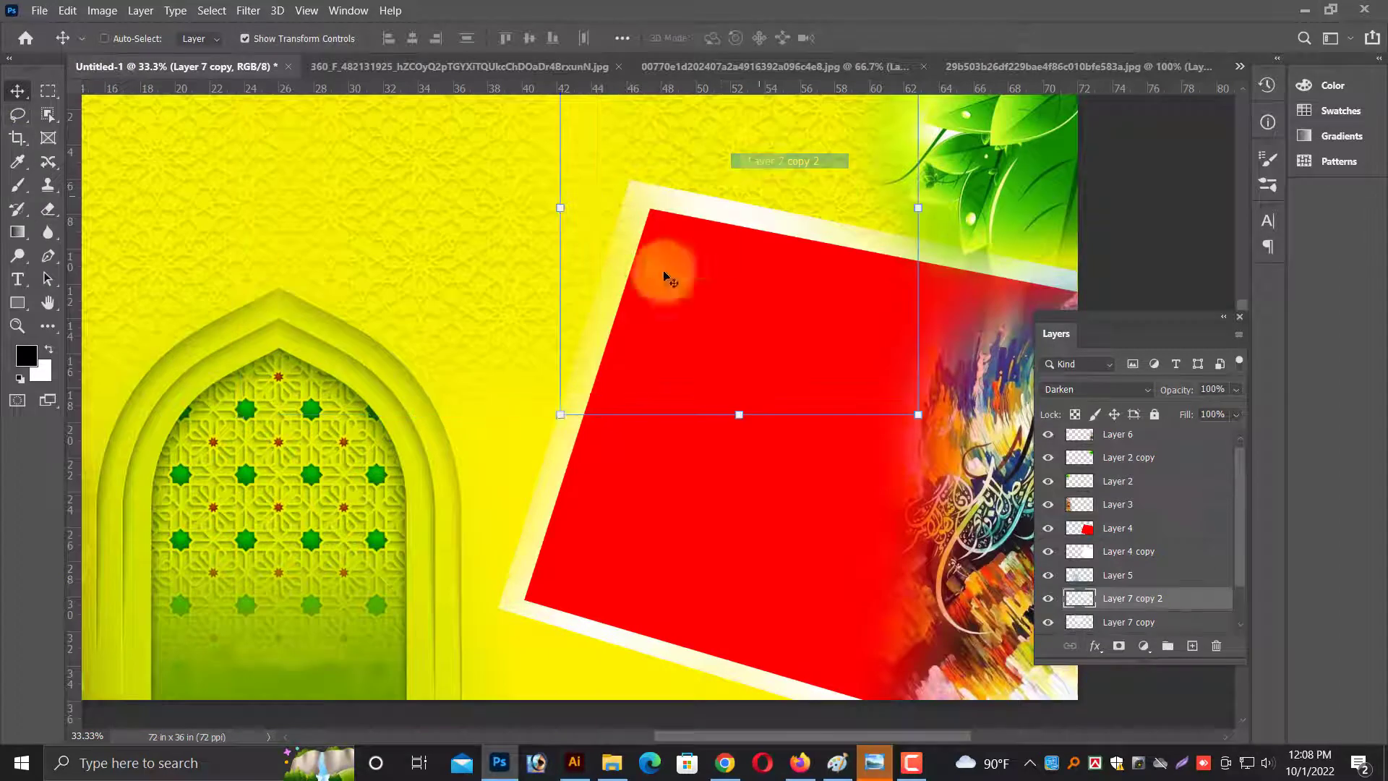
right_click(725, 525)
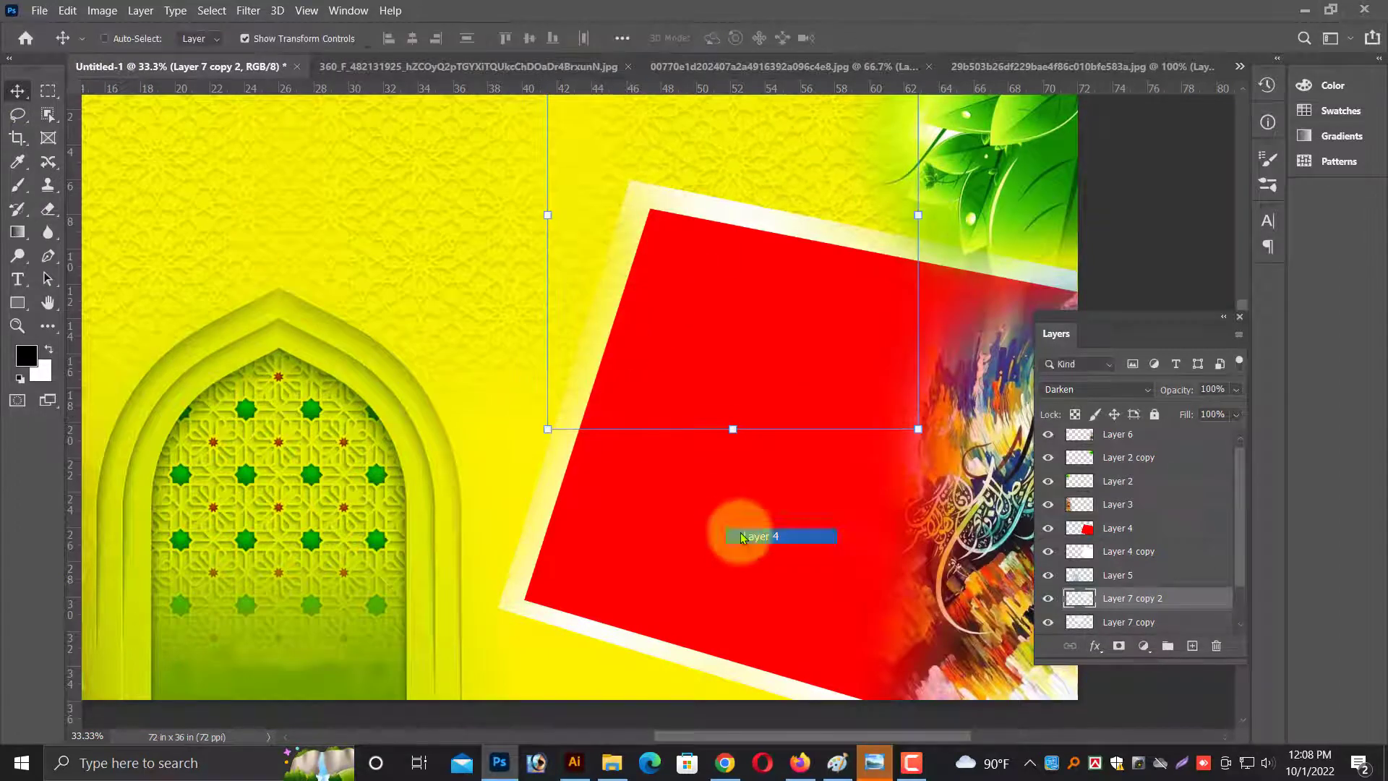
click(755, 535)
right_click(772, 169)
click(802, 173)
mouse_move(806, 155)
mouse_down()
mouse_move(844, 422)
mouse_move(806, 356)
mouse_move(672, 369)
mouse_up()
Enlarge the new pattern copy, Layer 7 copy 3, slightly and confirm the resize.
key(ctrl+plus)
scroll(731, 406, down, 2)
scroll(730, 406, down, 2)
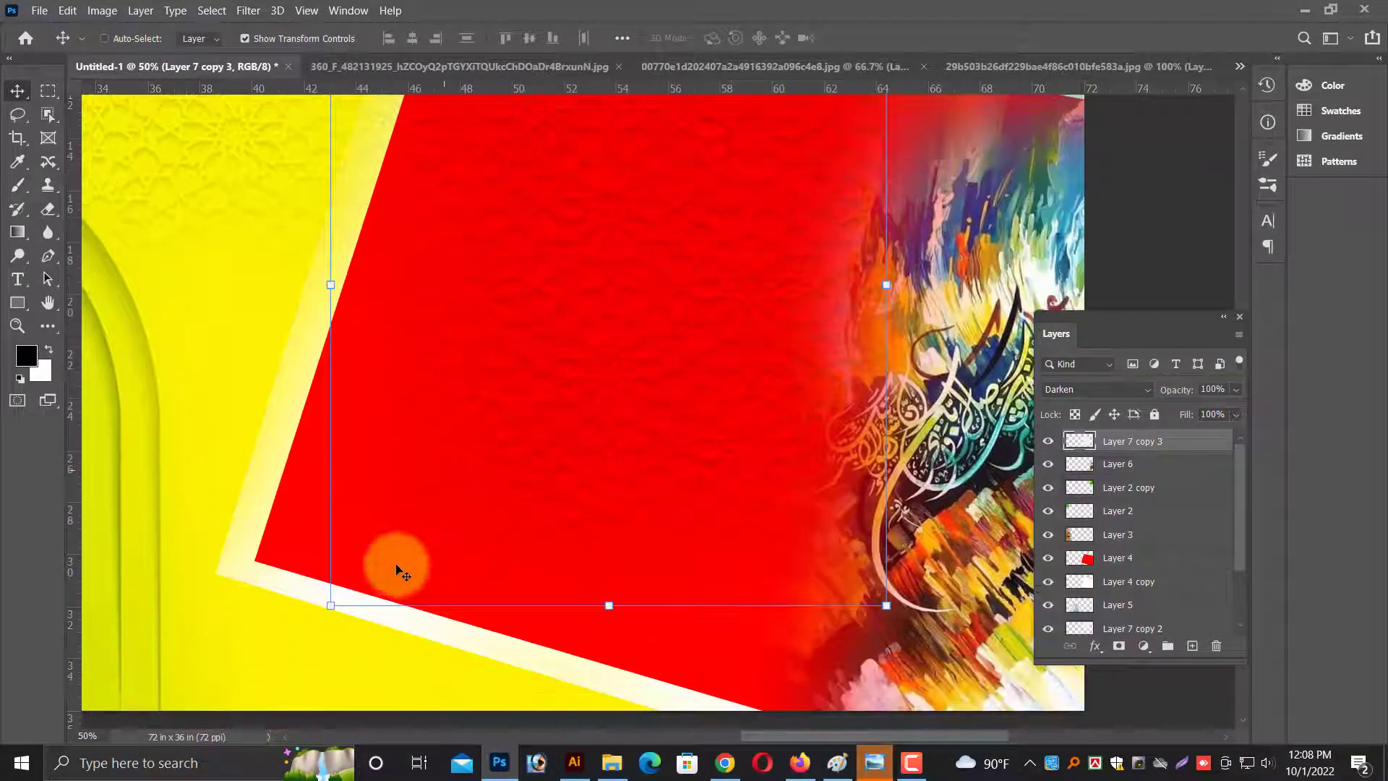
drag(329, 606, 320, 602)
key(Return)
key(ctrl+minus)
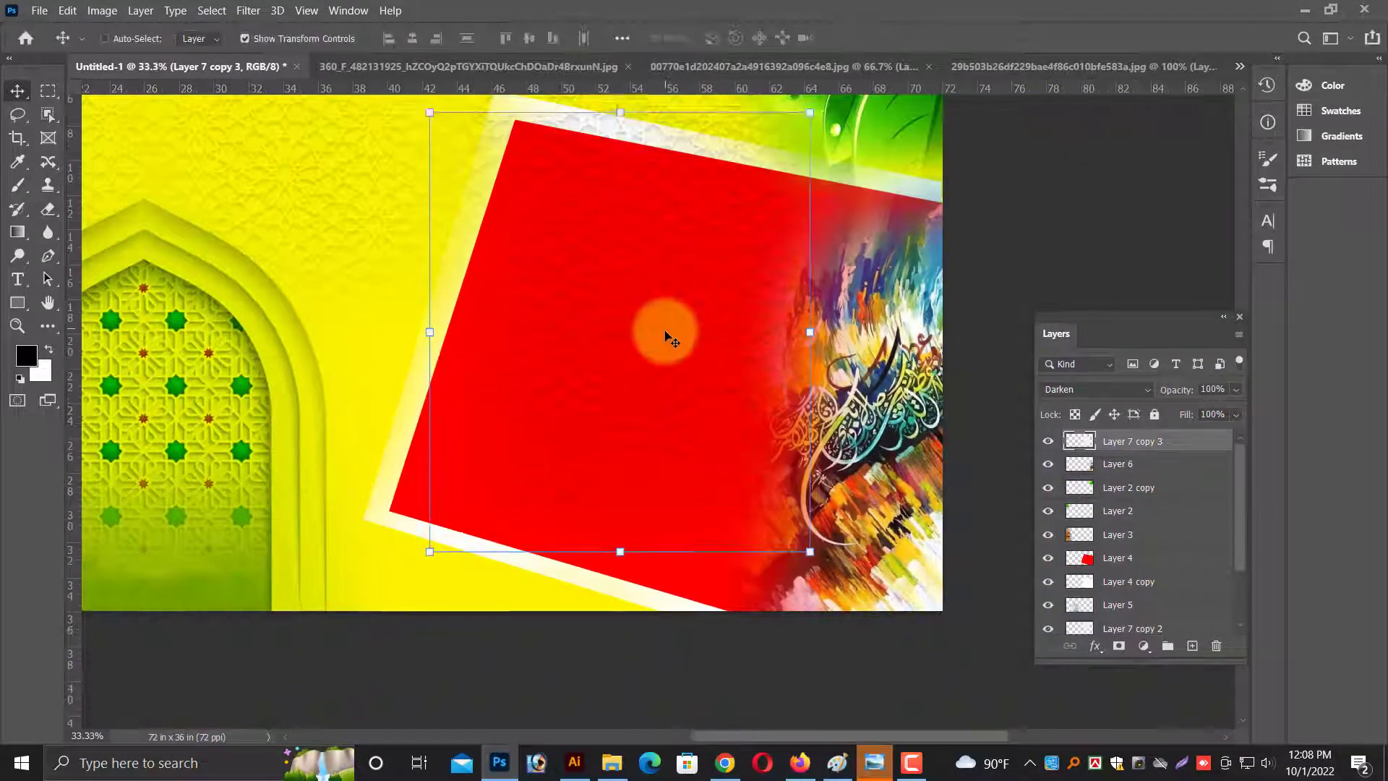
scroll(660, 325, up, 2)
Erase excess from the layer with the Eraser, then pick the red frame's layer.
click(48, 209)
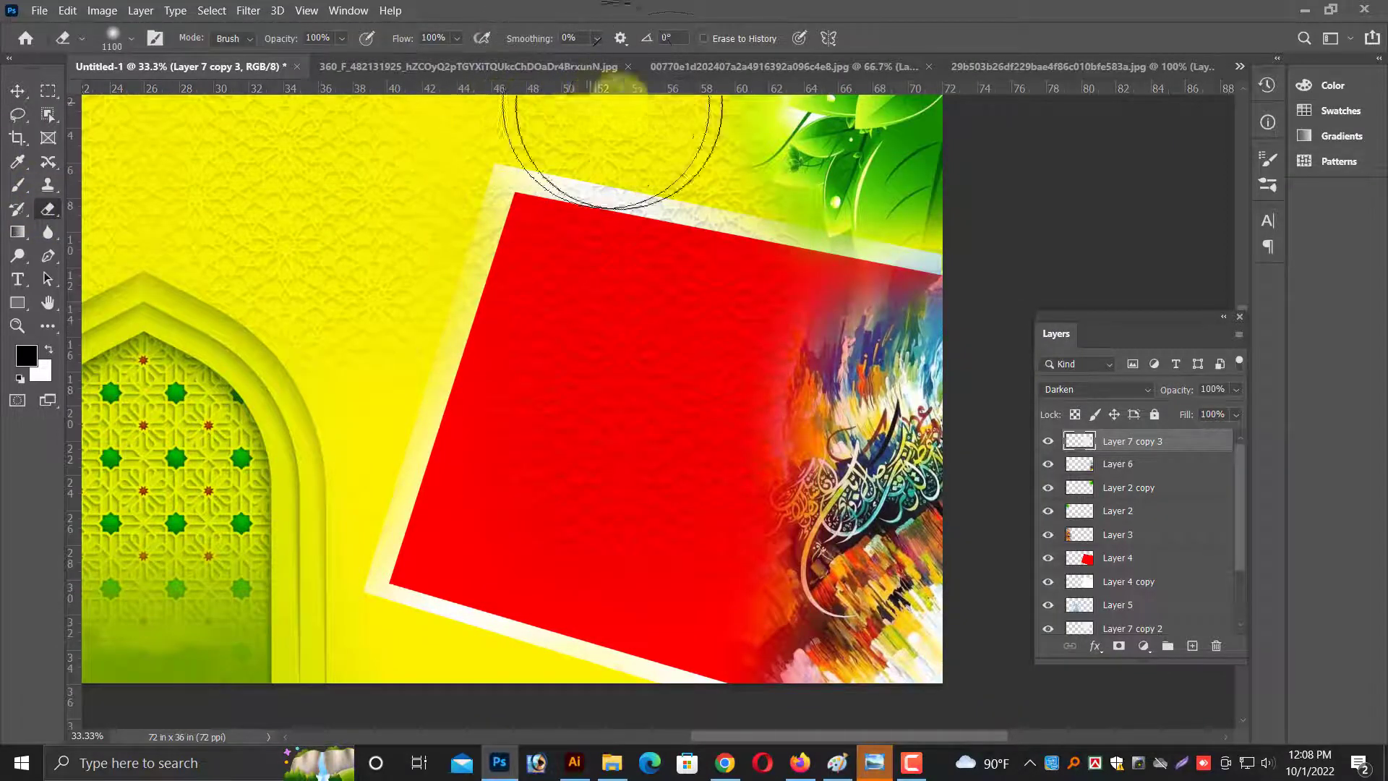
scroll(593, 563, down, 2)
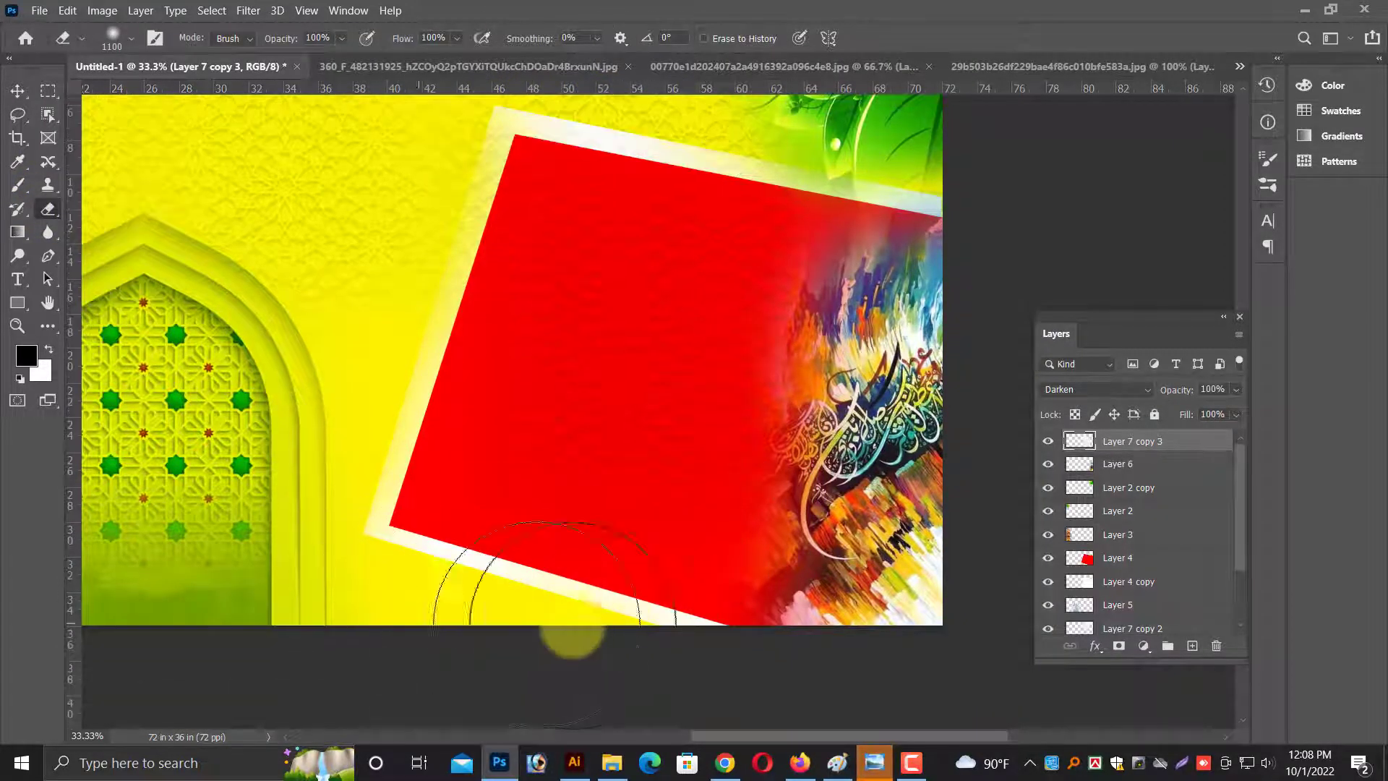
scroll(702, 381, down, 2)
click(18, 92)
key(ctrl+minus)
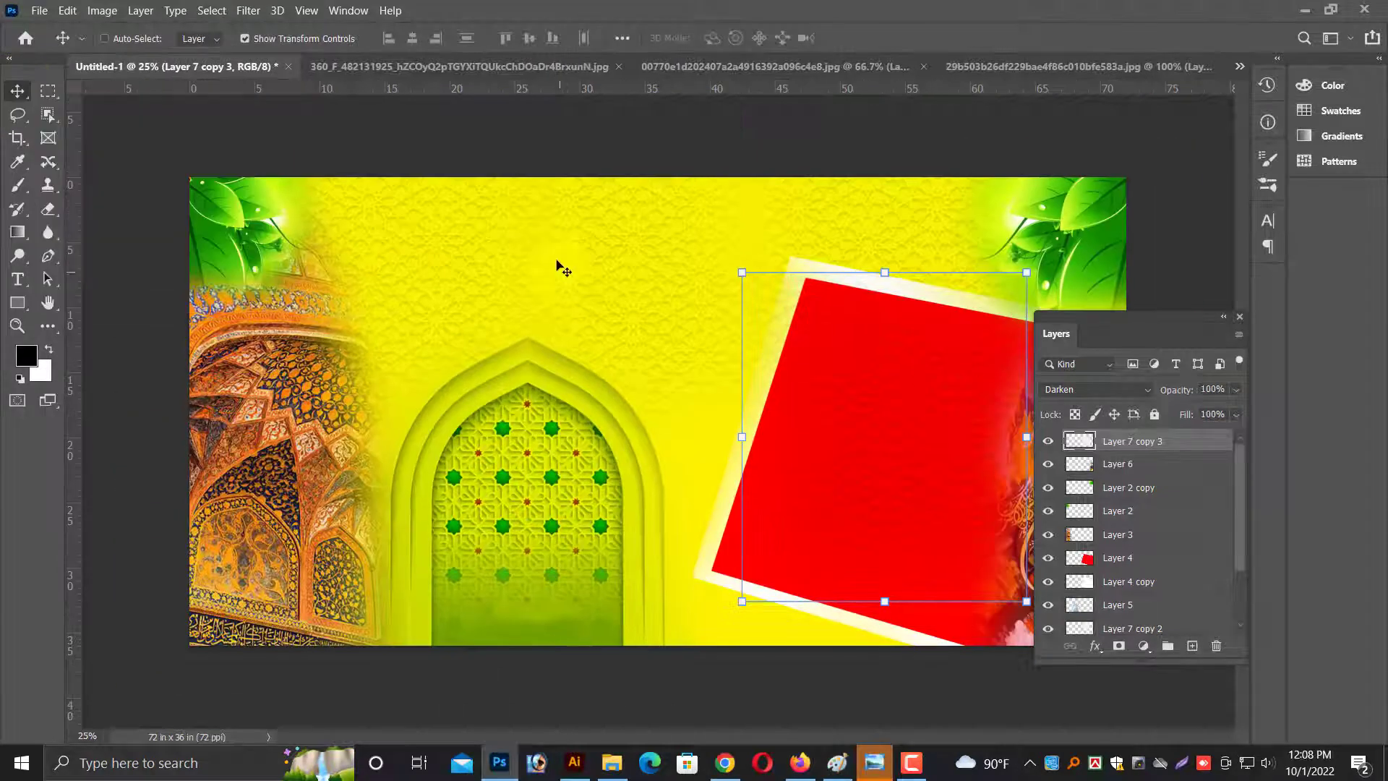
ctrl+click(578, 289)
Select the yellow Layer 0 and then the arch Layer 5 from the canvas layer list.
right_click(701, 618)
click(737, 629)
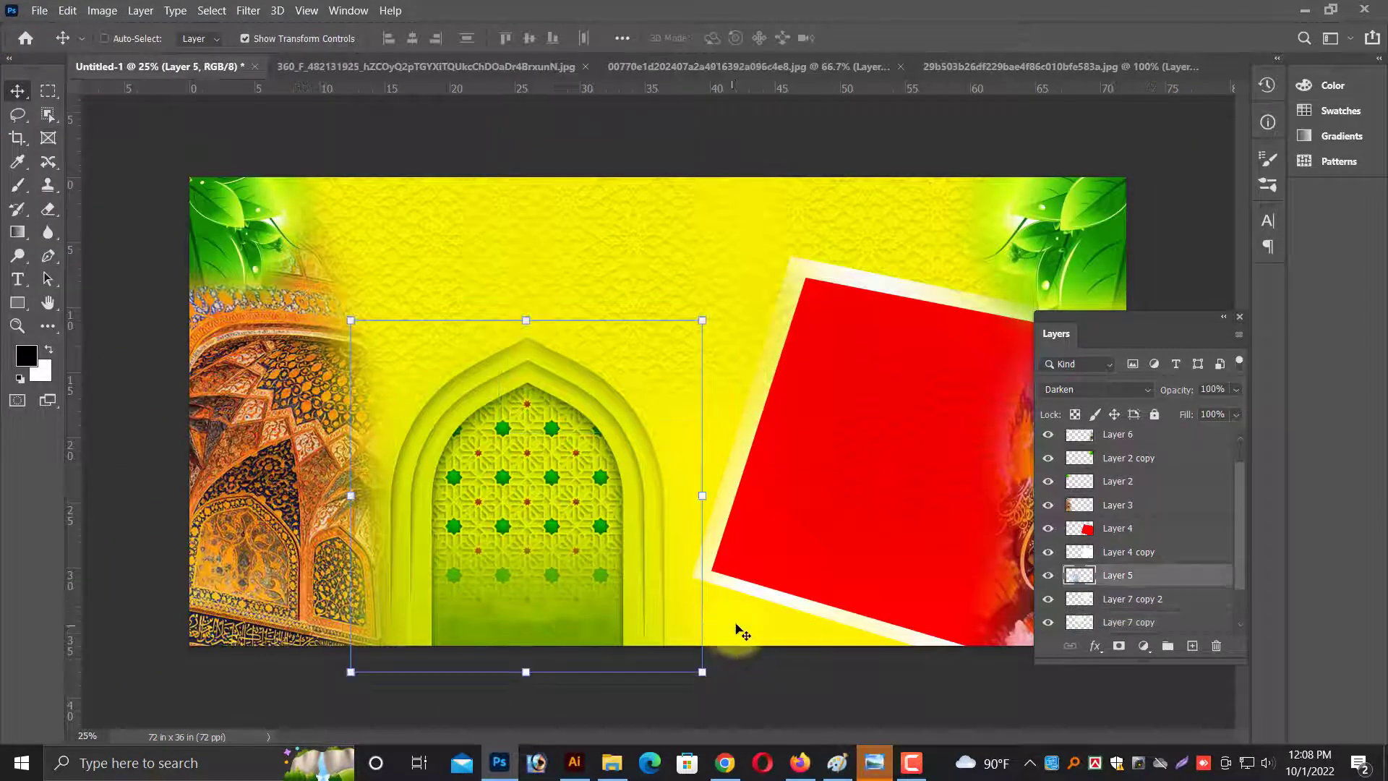
click(780, 645)
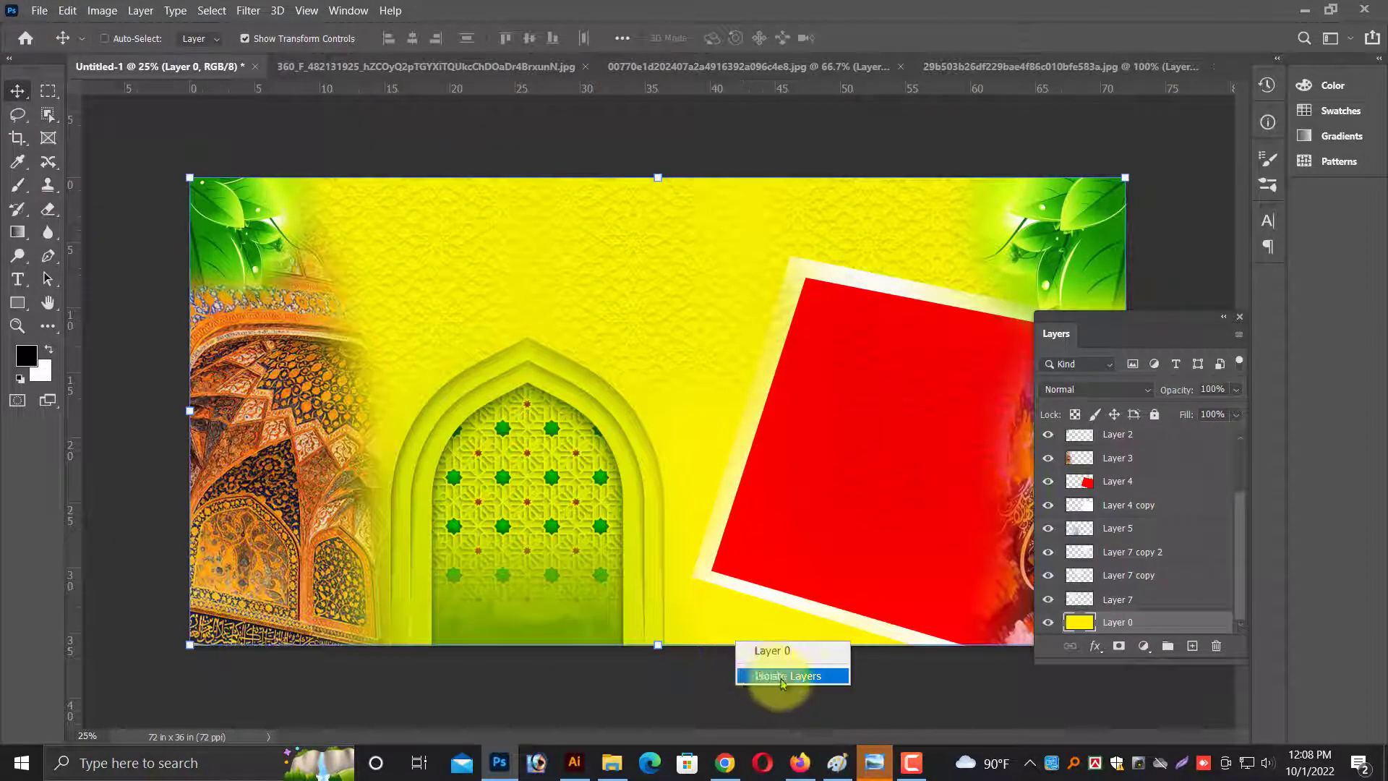
click(1131, 666)
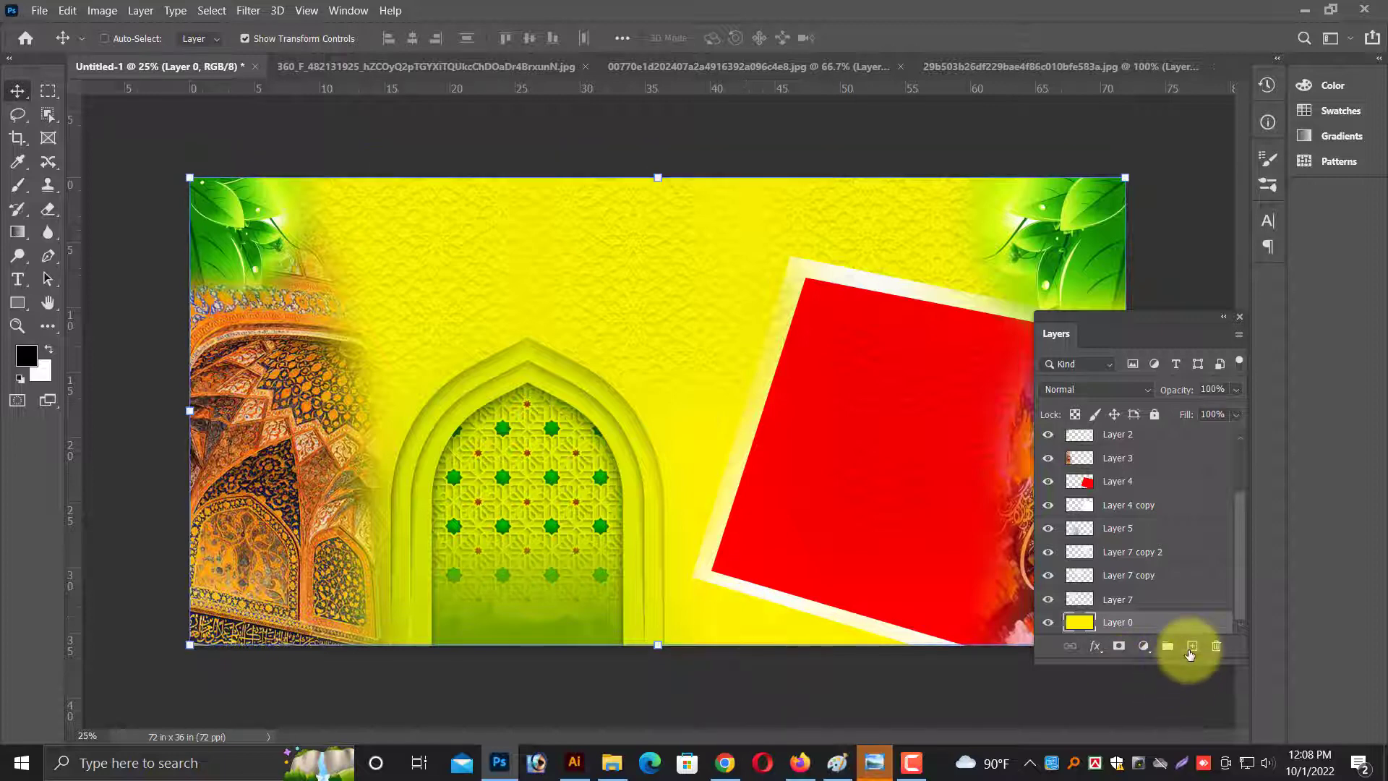
right_click(573, 620)
click(585, 623)
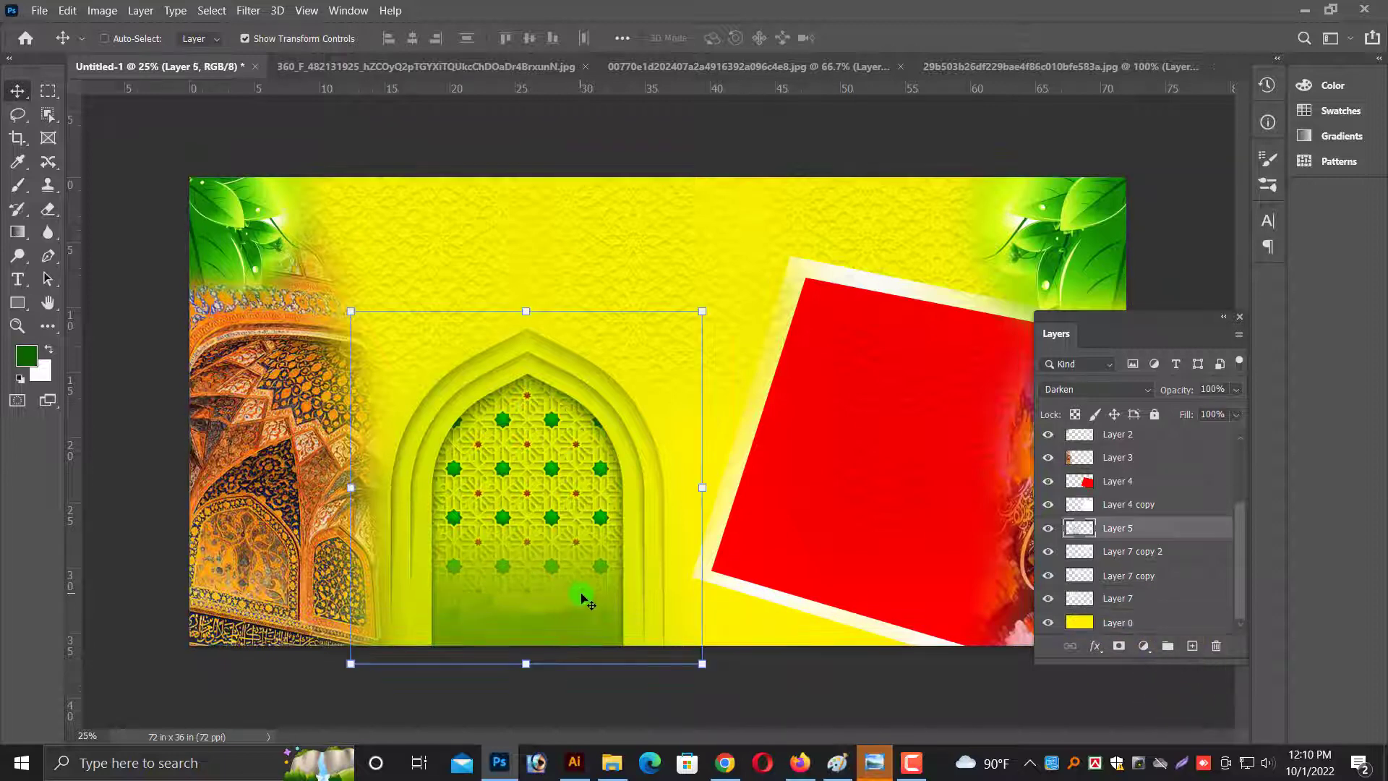
click(744, 755)
Search Google for 'green brush' in a new tab and show the image results.
click(1167, 16)
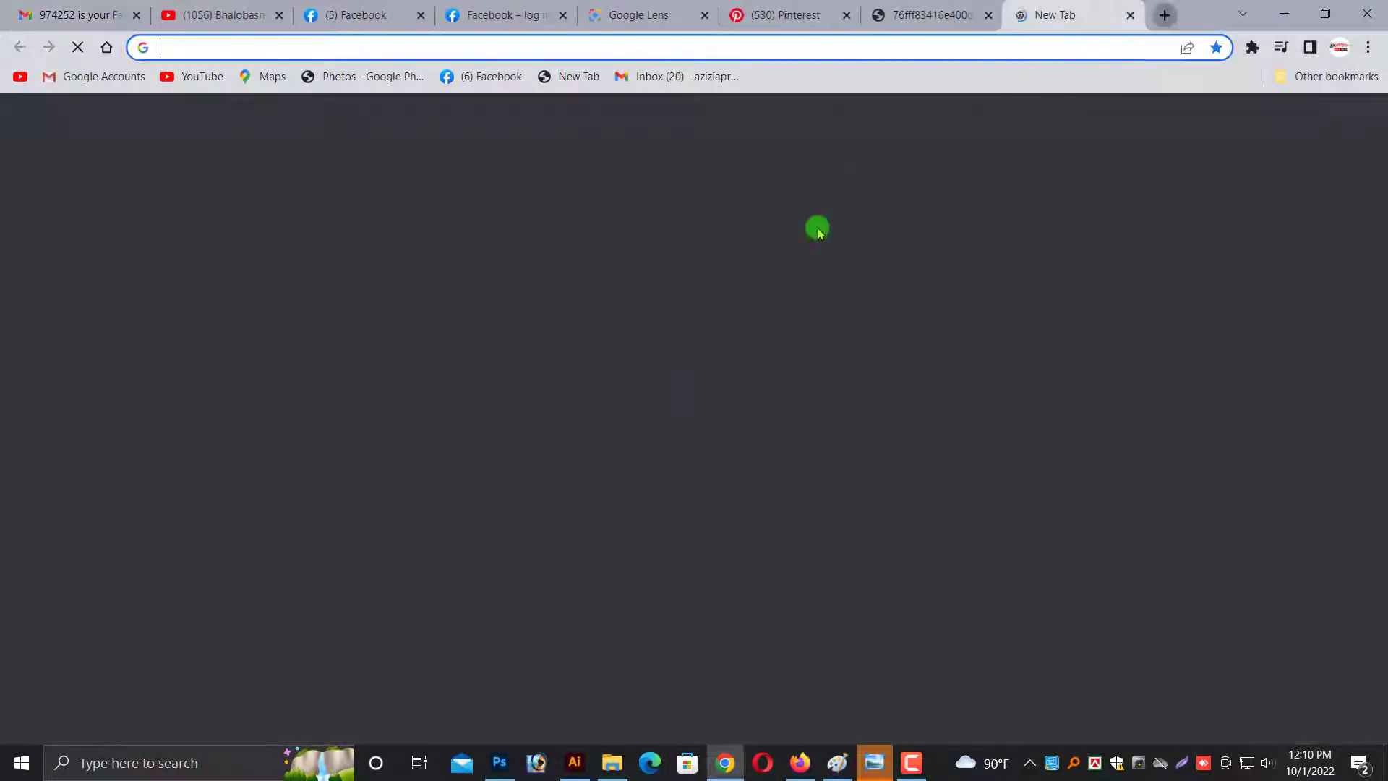
click(546, 379)
text(gree)
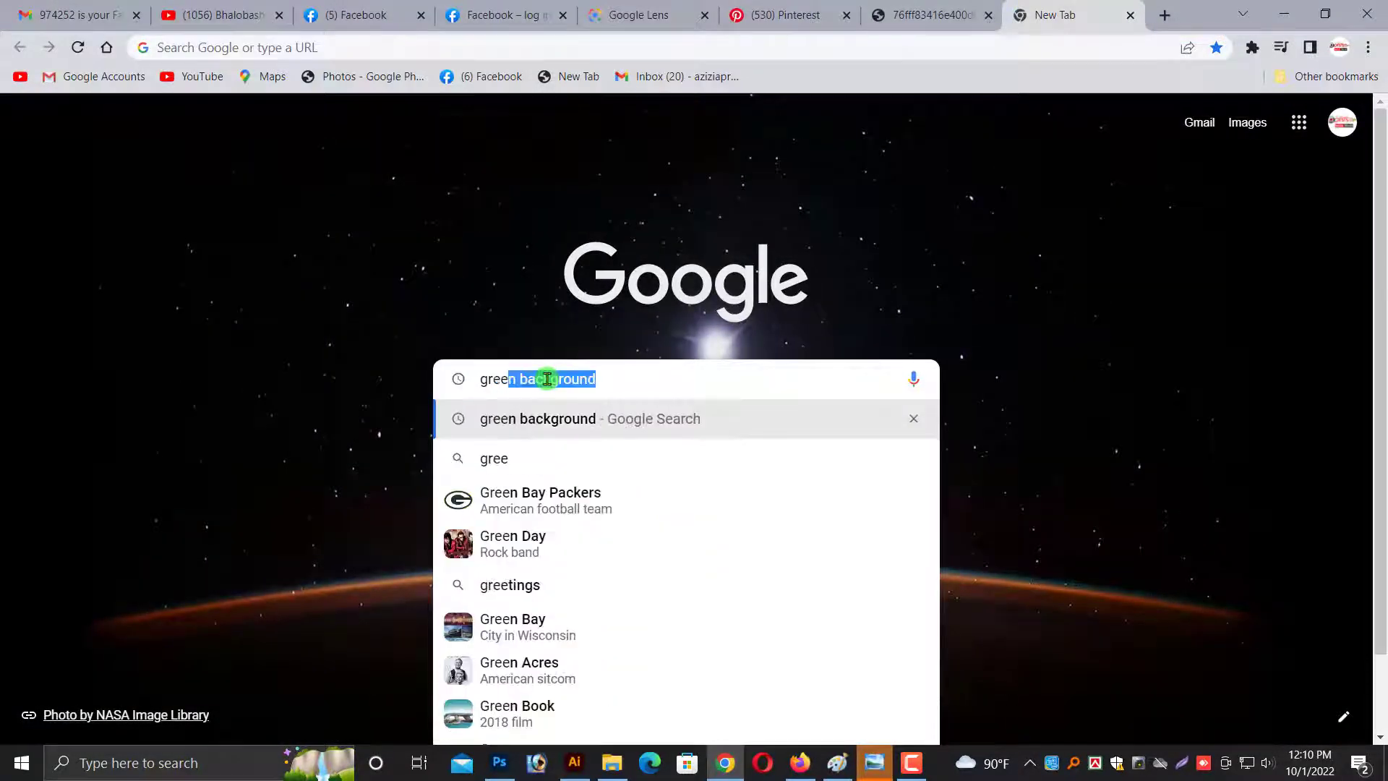
text(n brush)
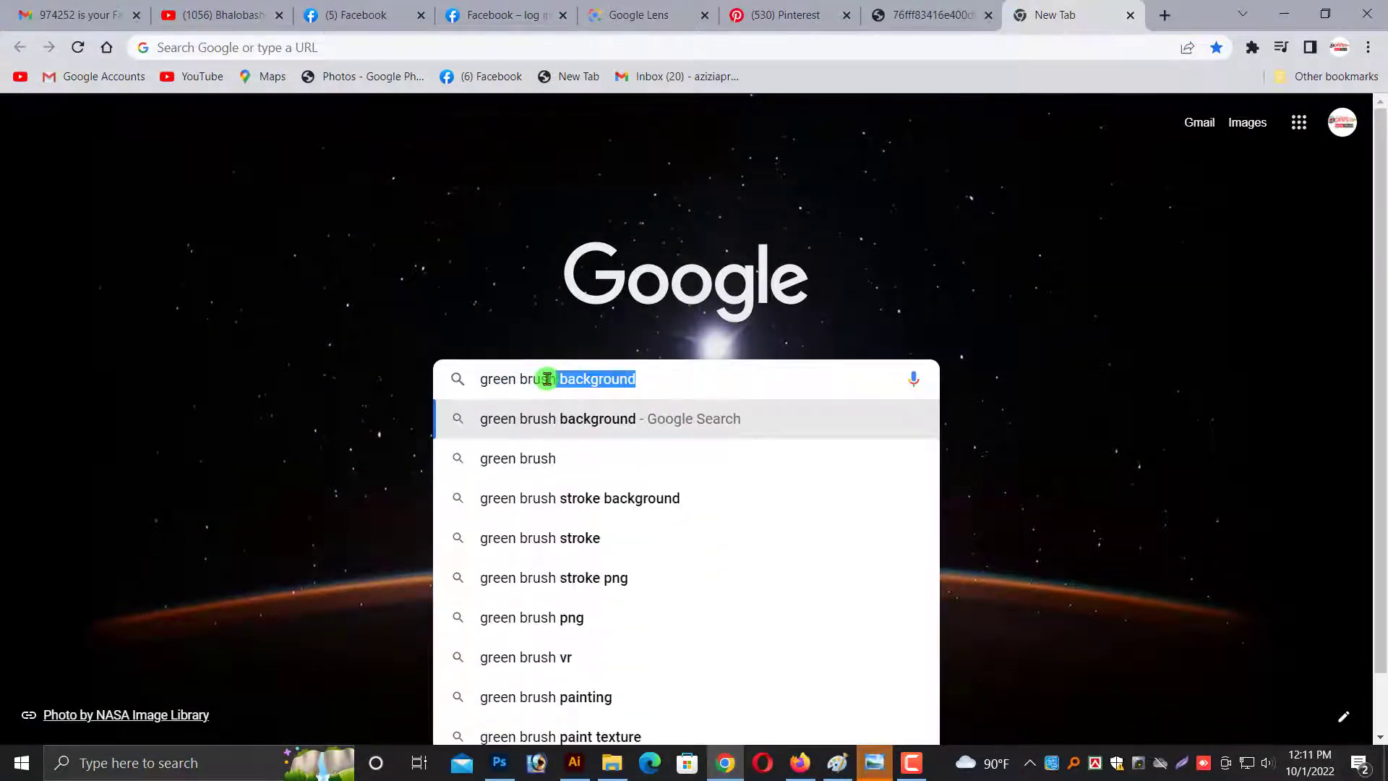
key(Return)
click(261, 189)
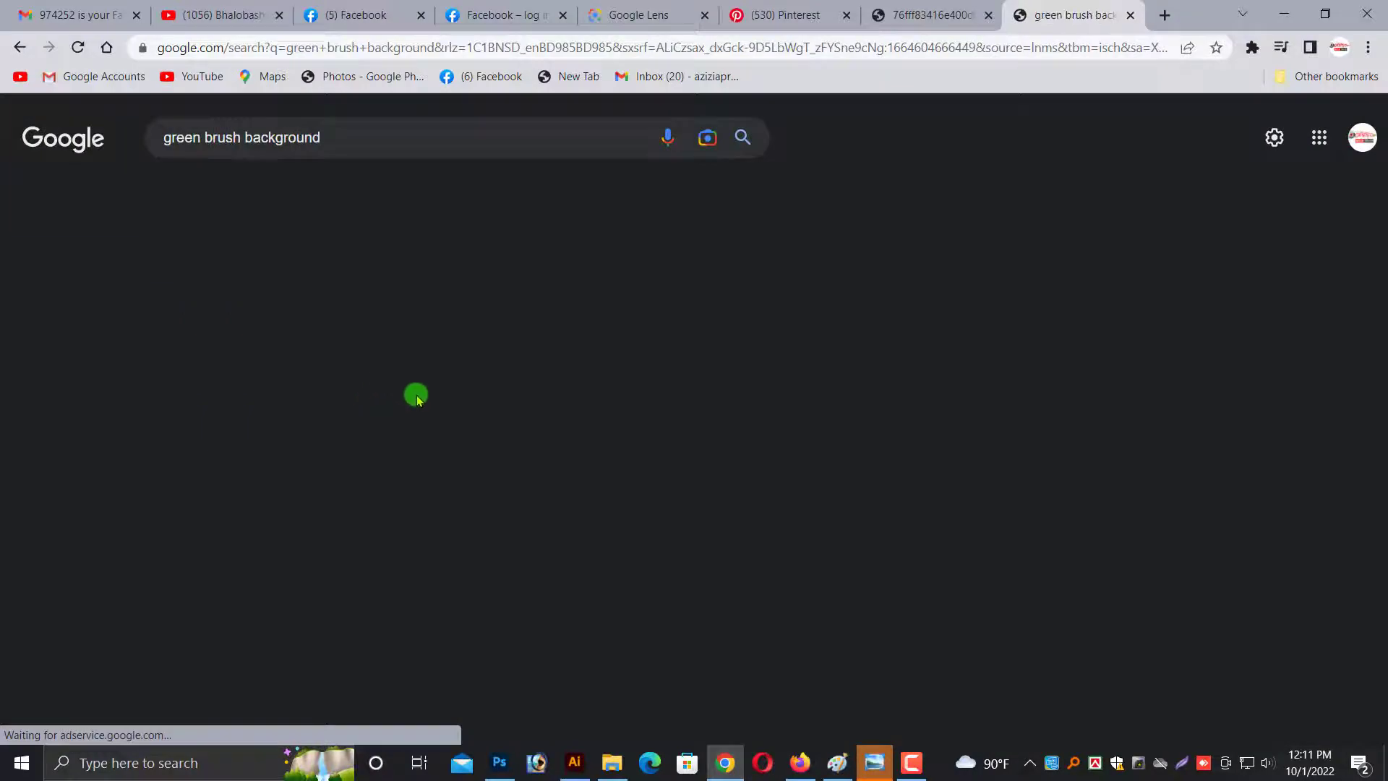
scroll(690, 499, down, 5)
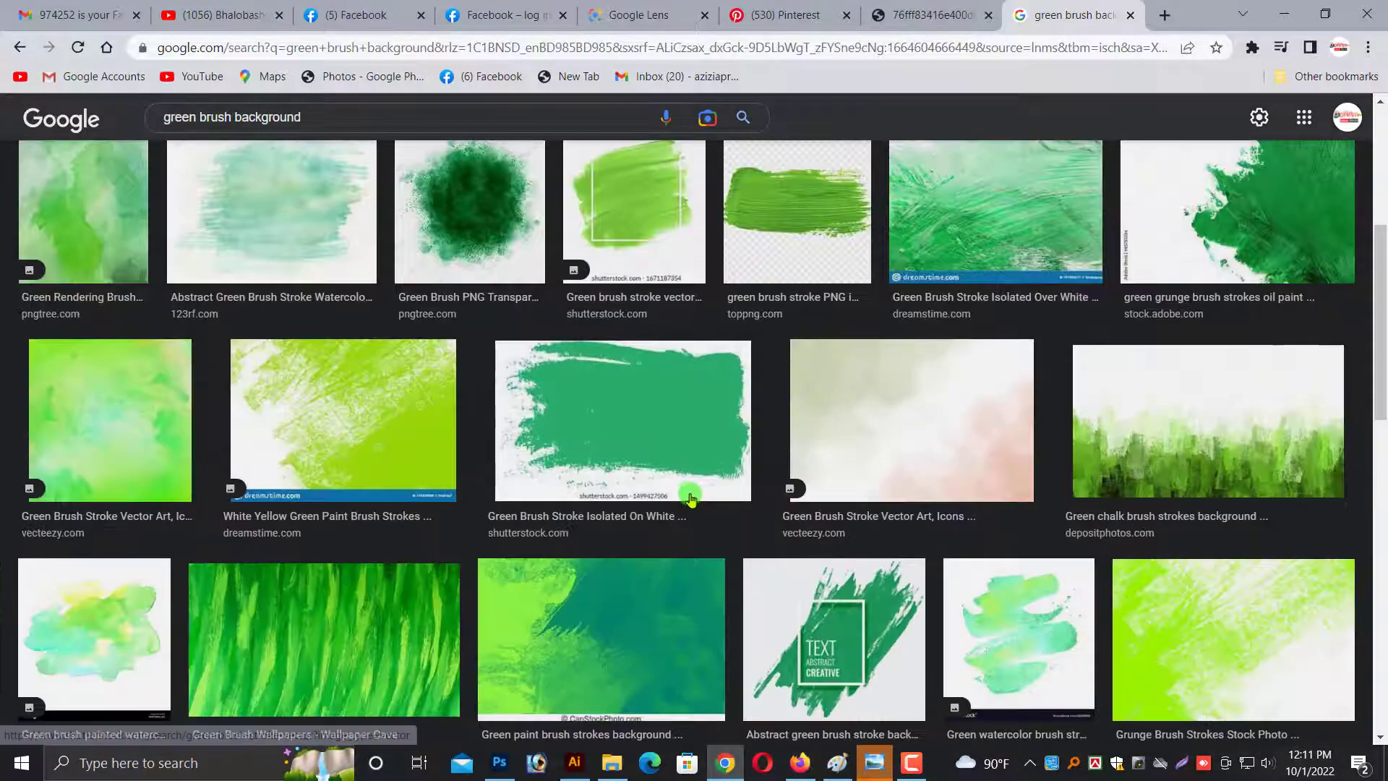
scroll(680, 501, down, 5)
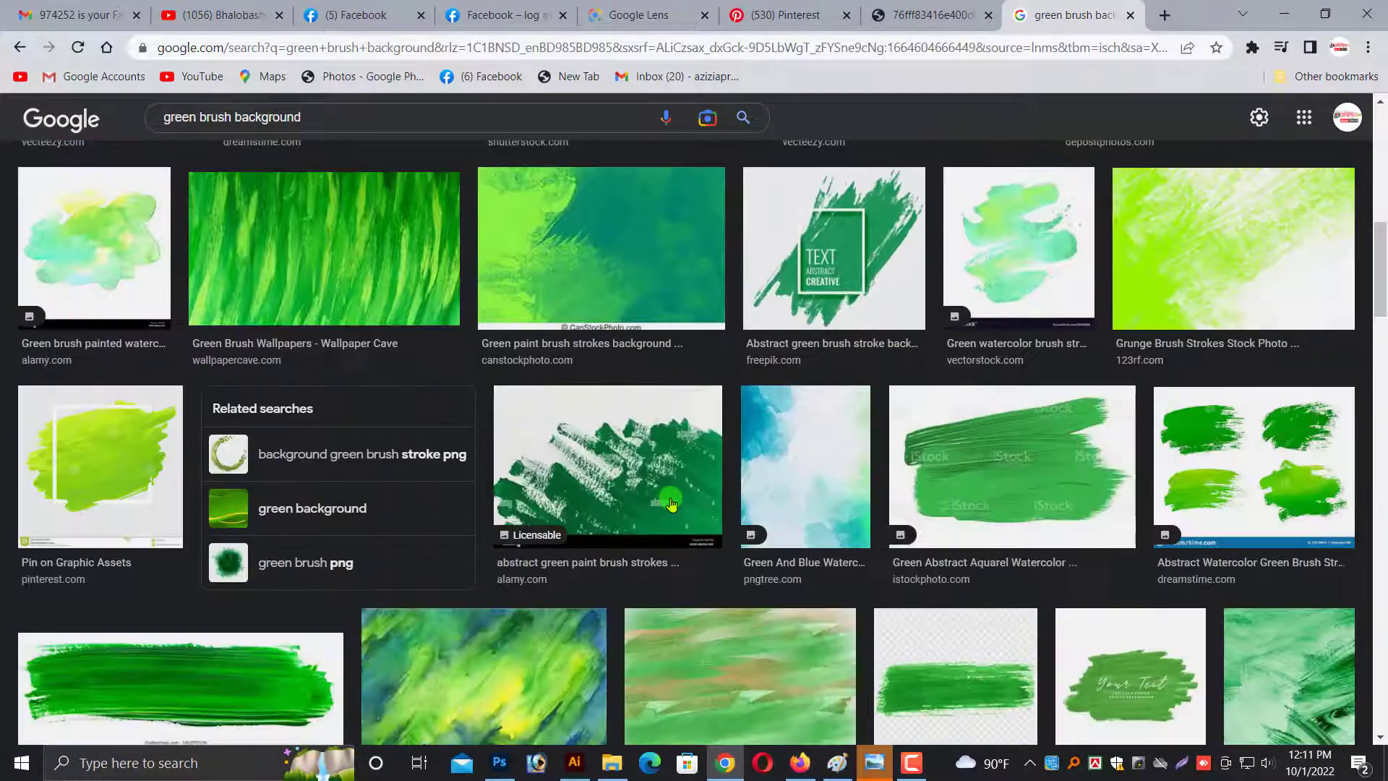
Open a long green brush-stroke image full size in a new tab and copy it.
click(252, 694)
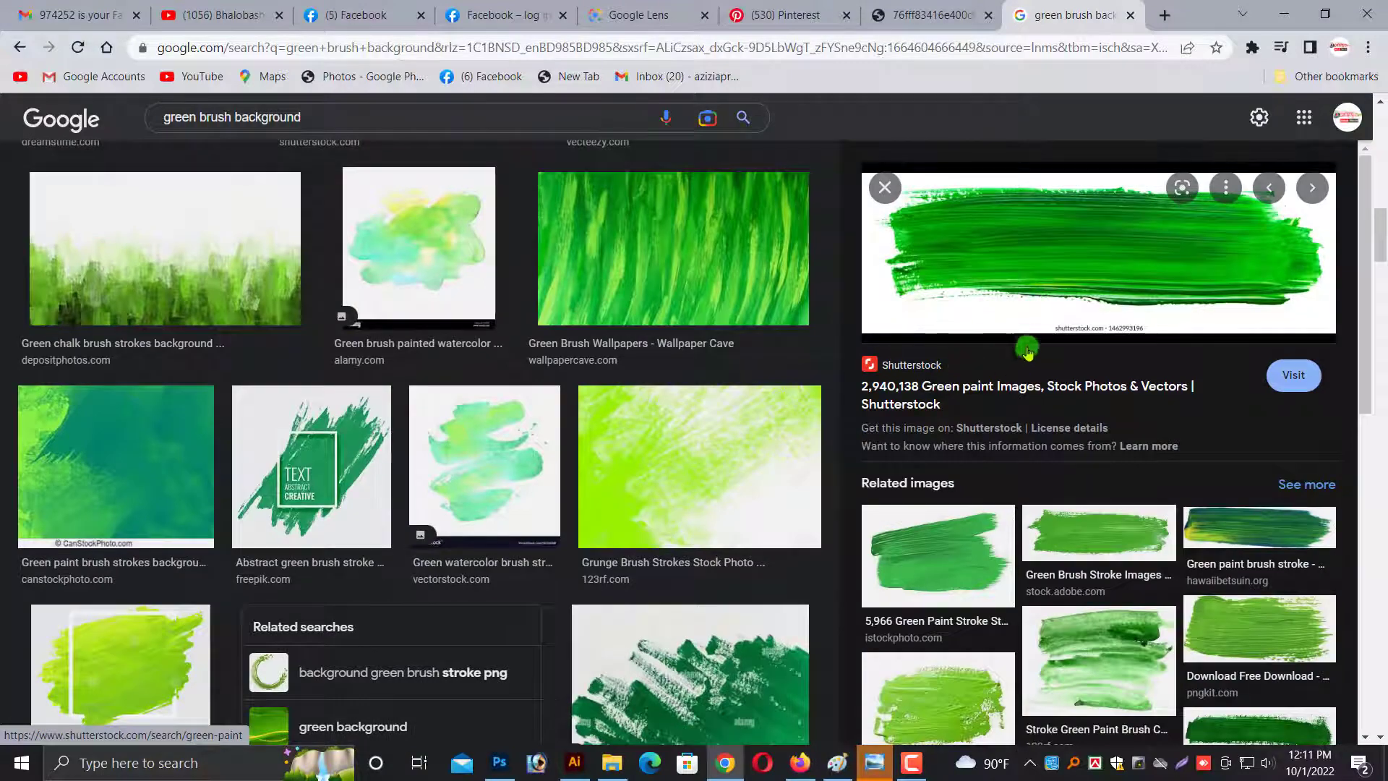
scroll(1027, 350, down, 5)
click(1090, 390)
key(alt+Left)
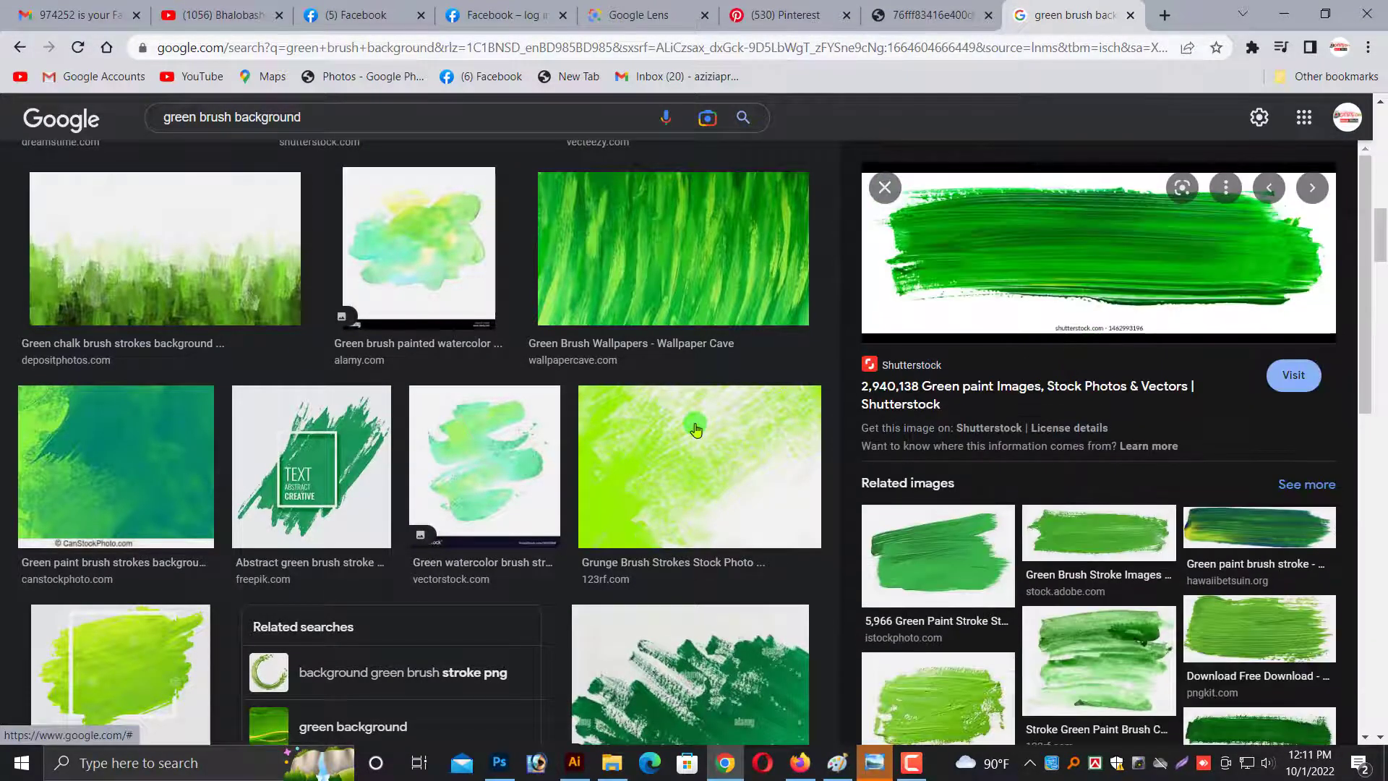
scroll(695, 429, up, 5)
right_click(986, 310)
click(1084, 480)
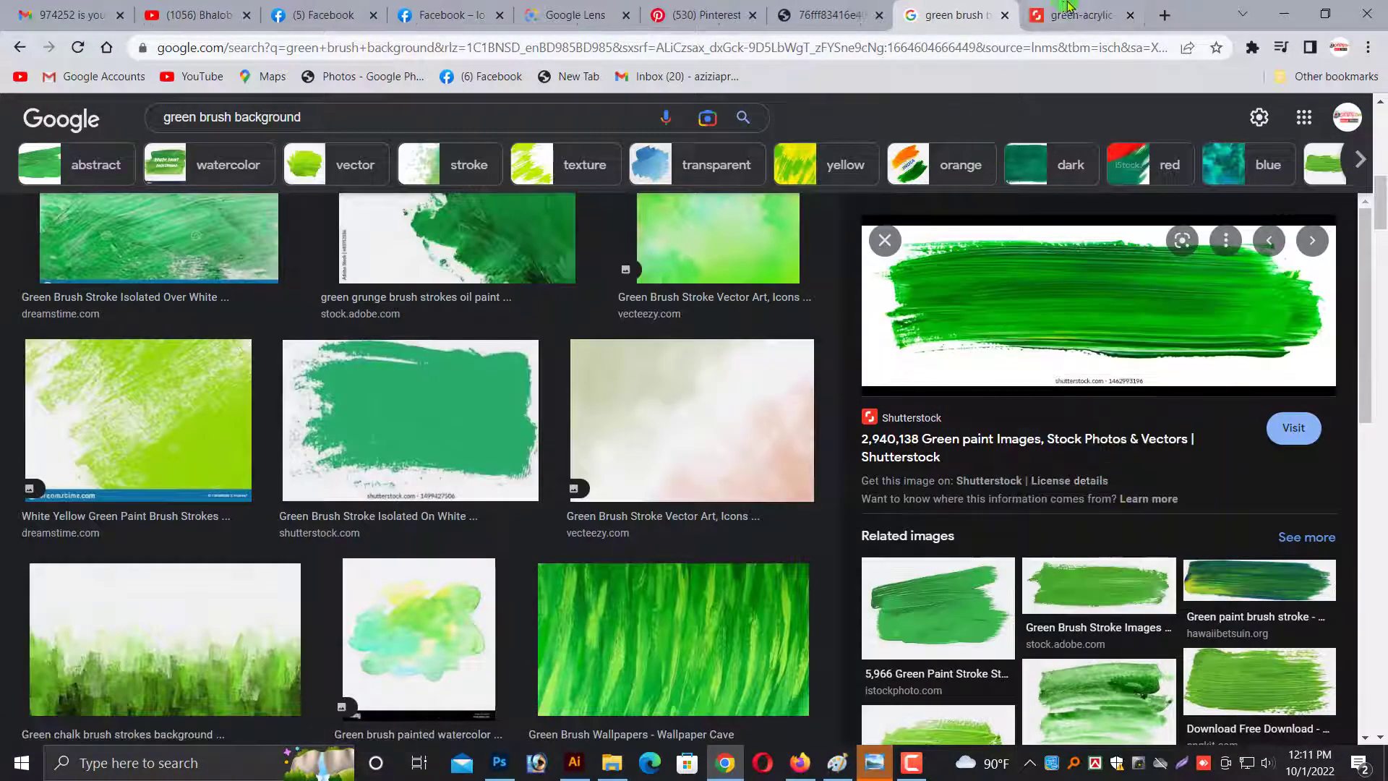
click(1067, 9)
right_click(721, 442)
click(767, 494)
Paste the green stroke, enlarge it at the banner's bottom, and set it to Darken.
click(522, 746)
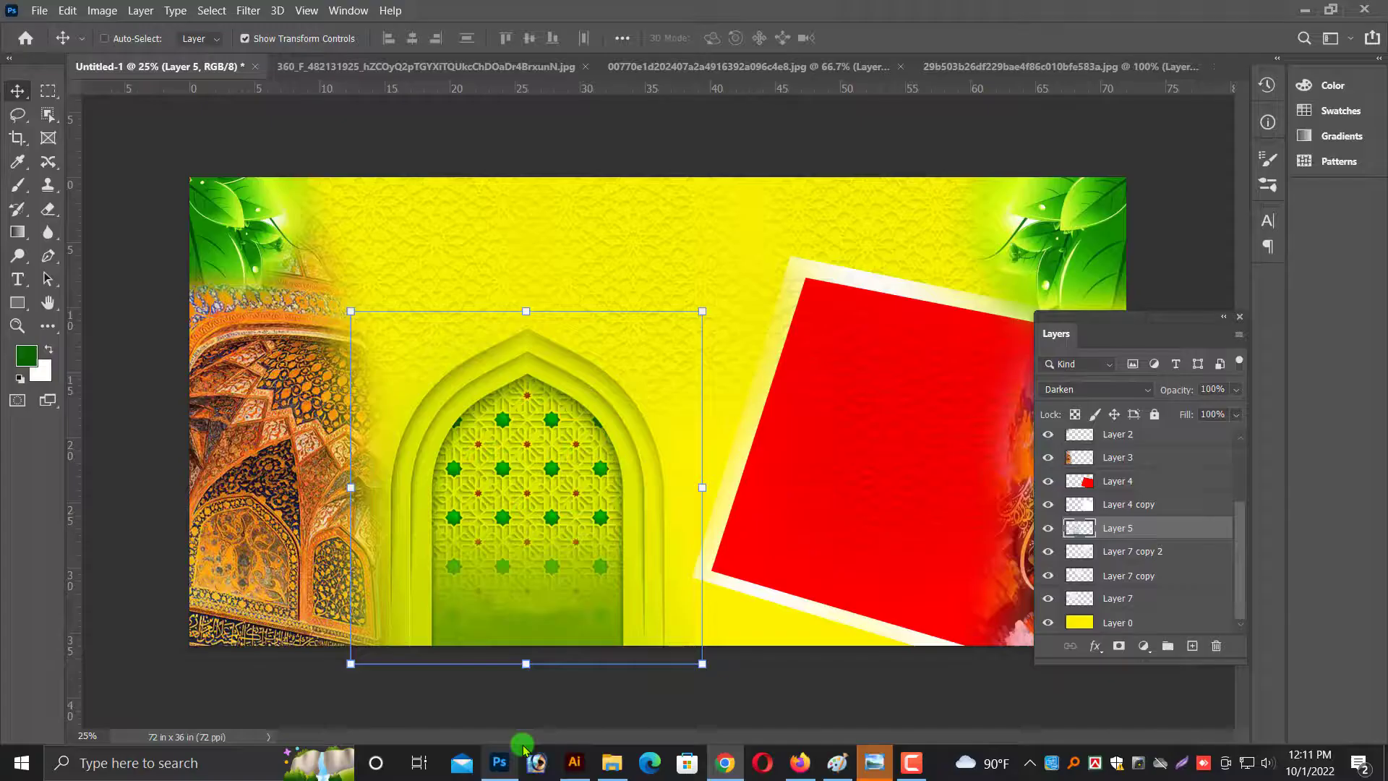
key(ctrl+v)
drag(955, 413, 1038, 413)
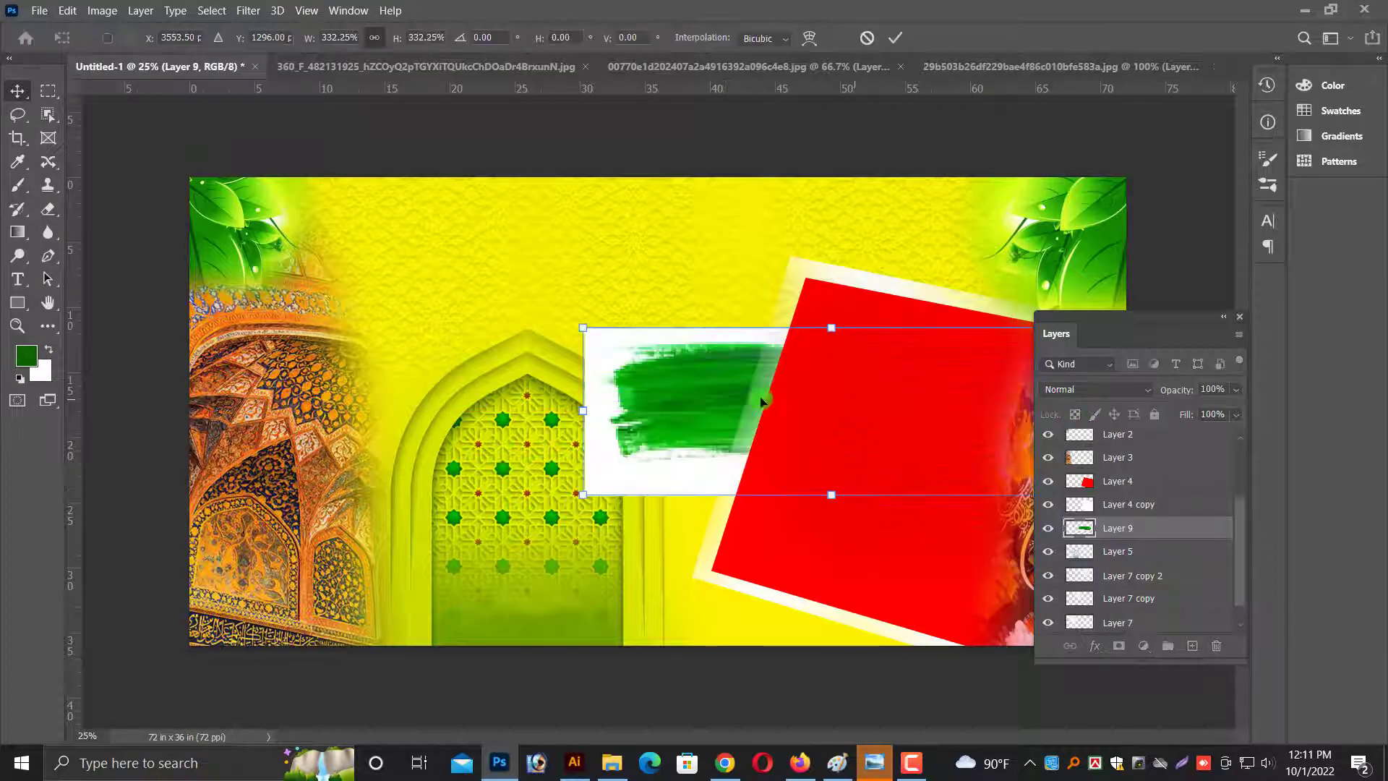
drag(750, 395, 438, 586)
key(Return)
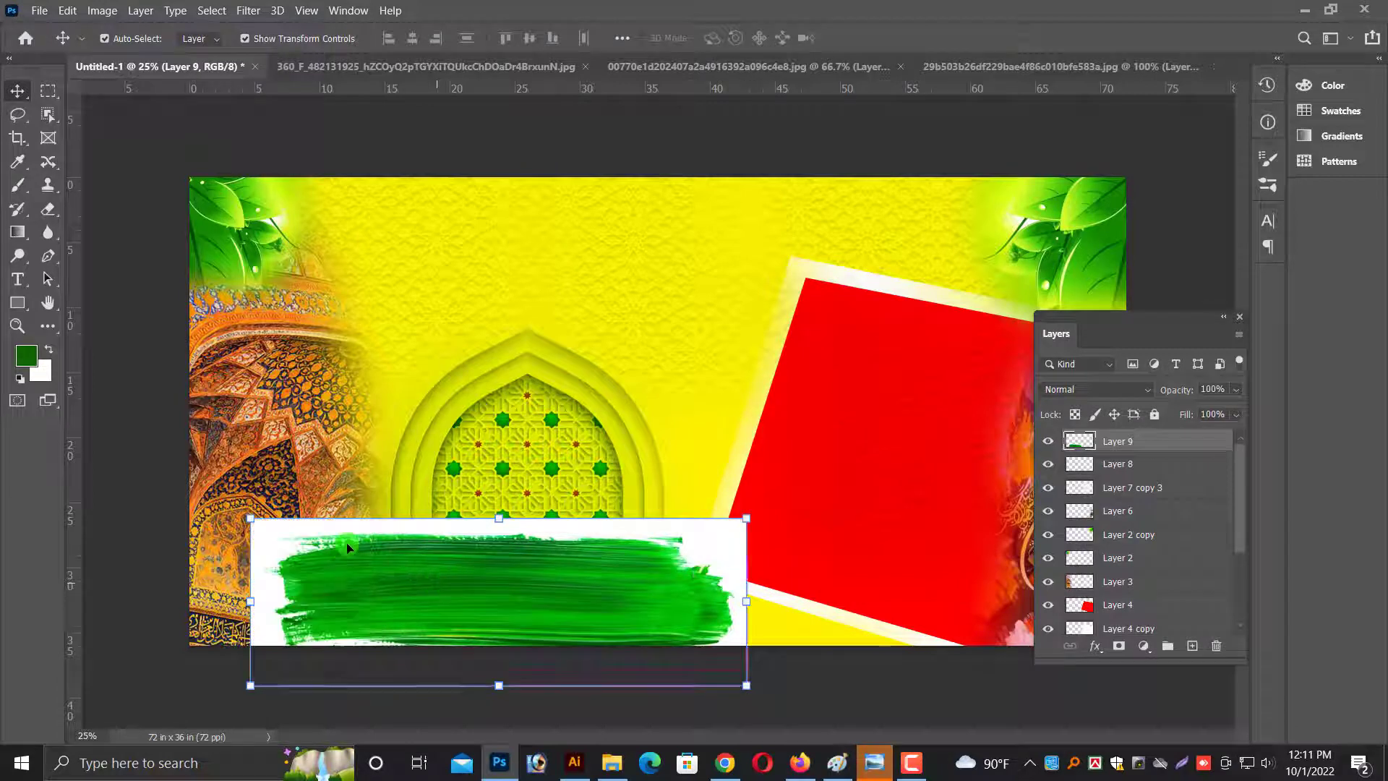
key(ctrl+plus)
click(1100, 396)
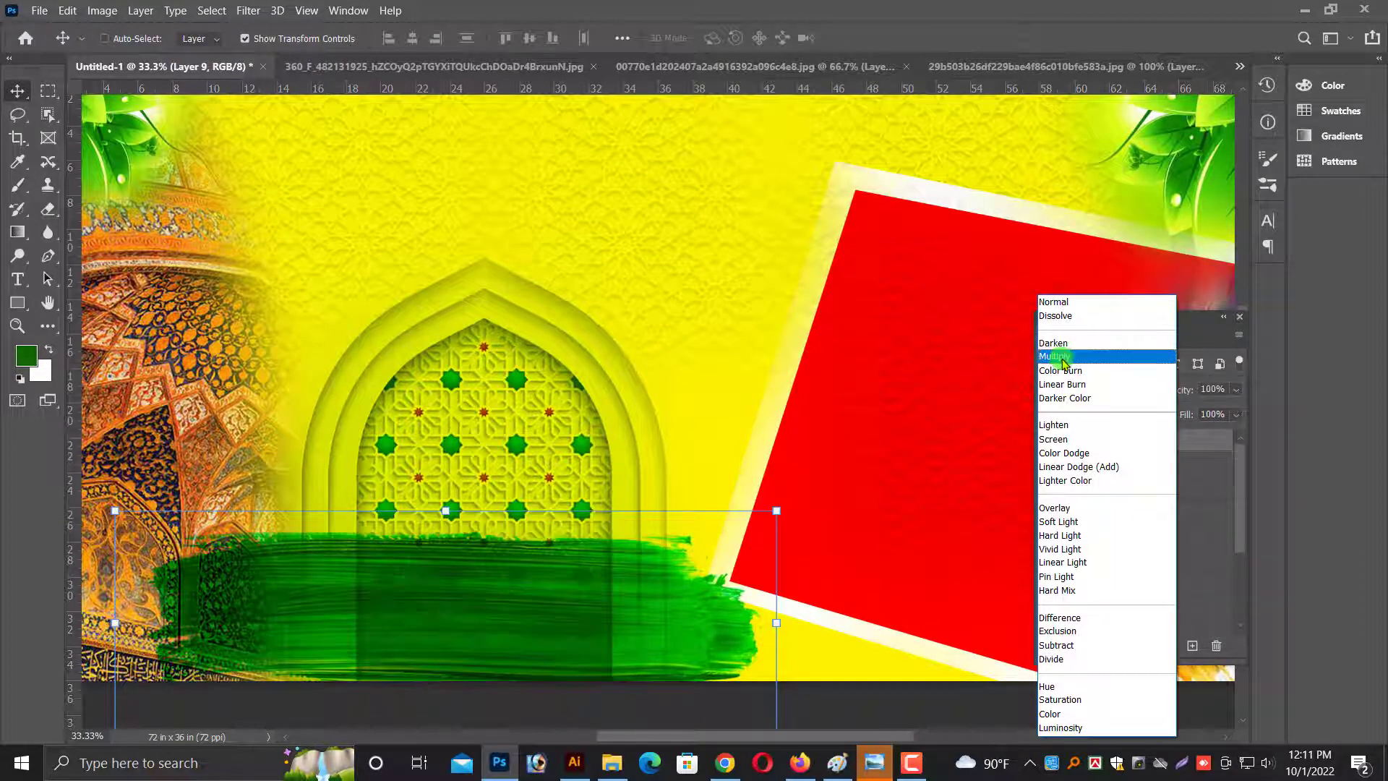
click(1055, 343)
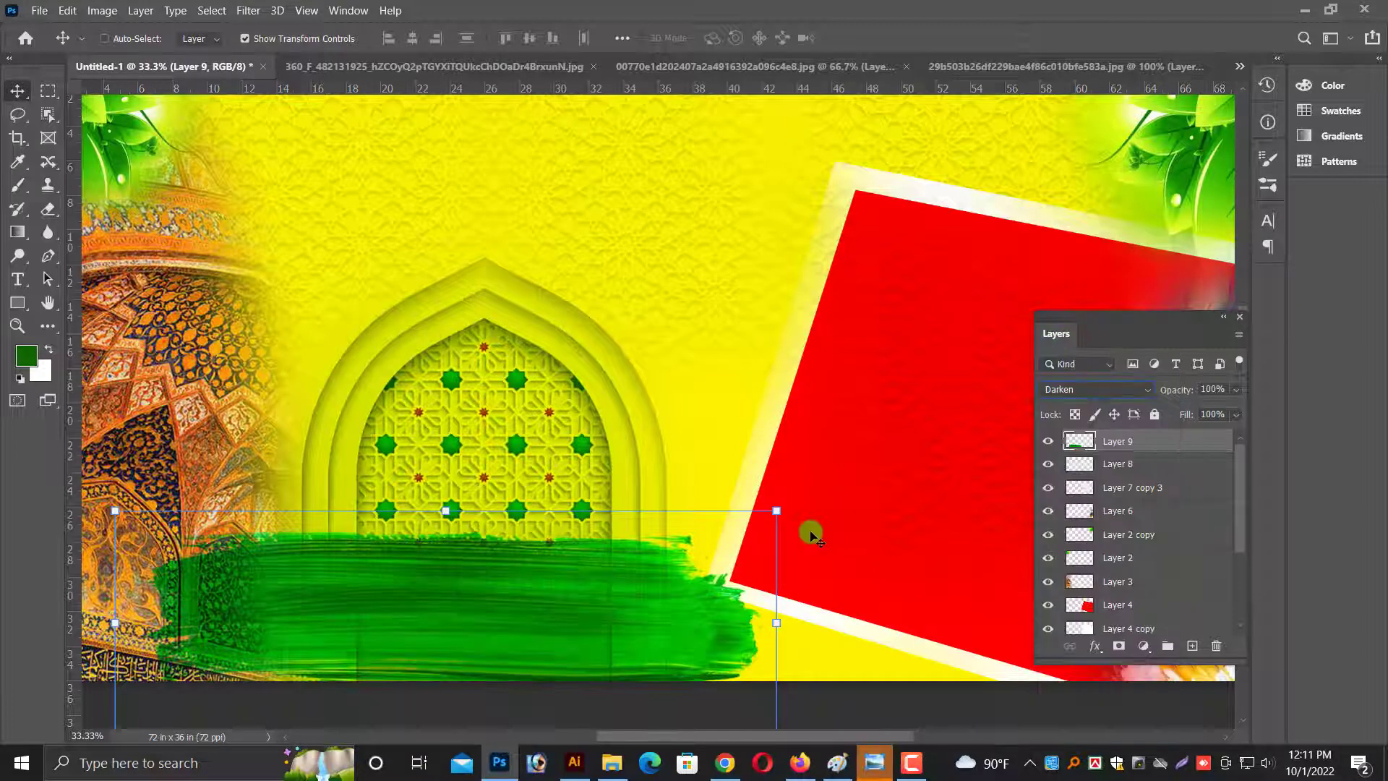
key(ctrl+minus)
Widen the green stroke to the red frame, send it backward, and lower it to the edge.
drag(674, 607, 700, 628)
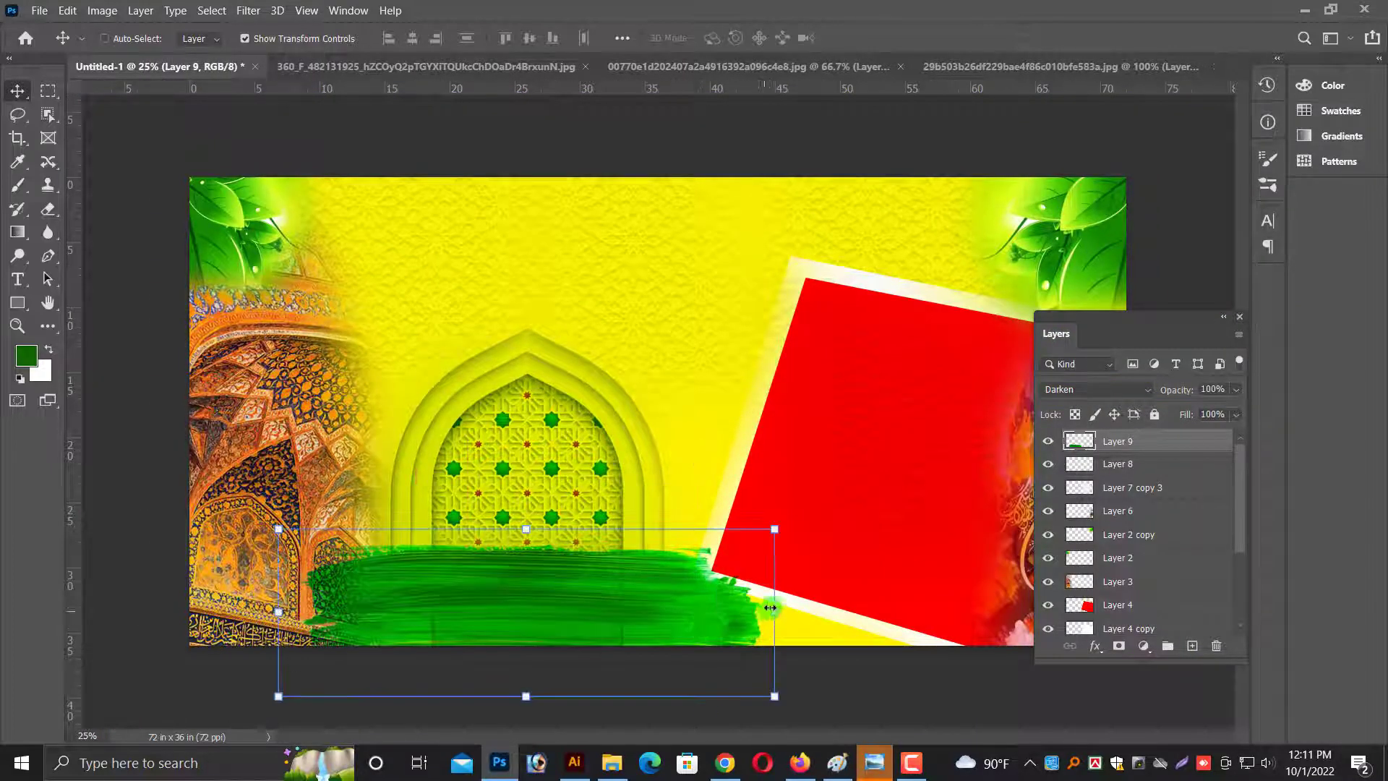
key(ctrl+t)
drag(881, 609, 955, 607)
key(Return)
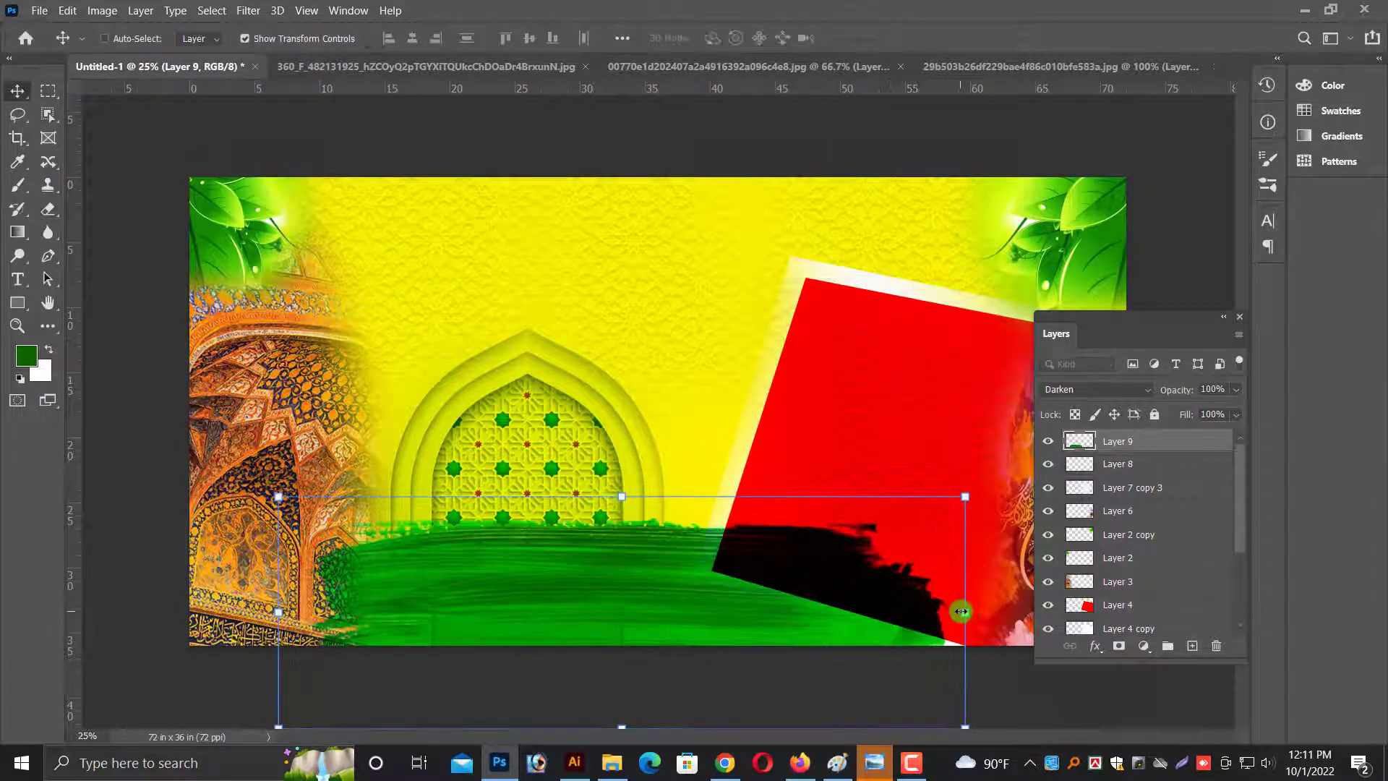
key(ctrl+shift+bracketleft)
key(ctrl+plus)
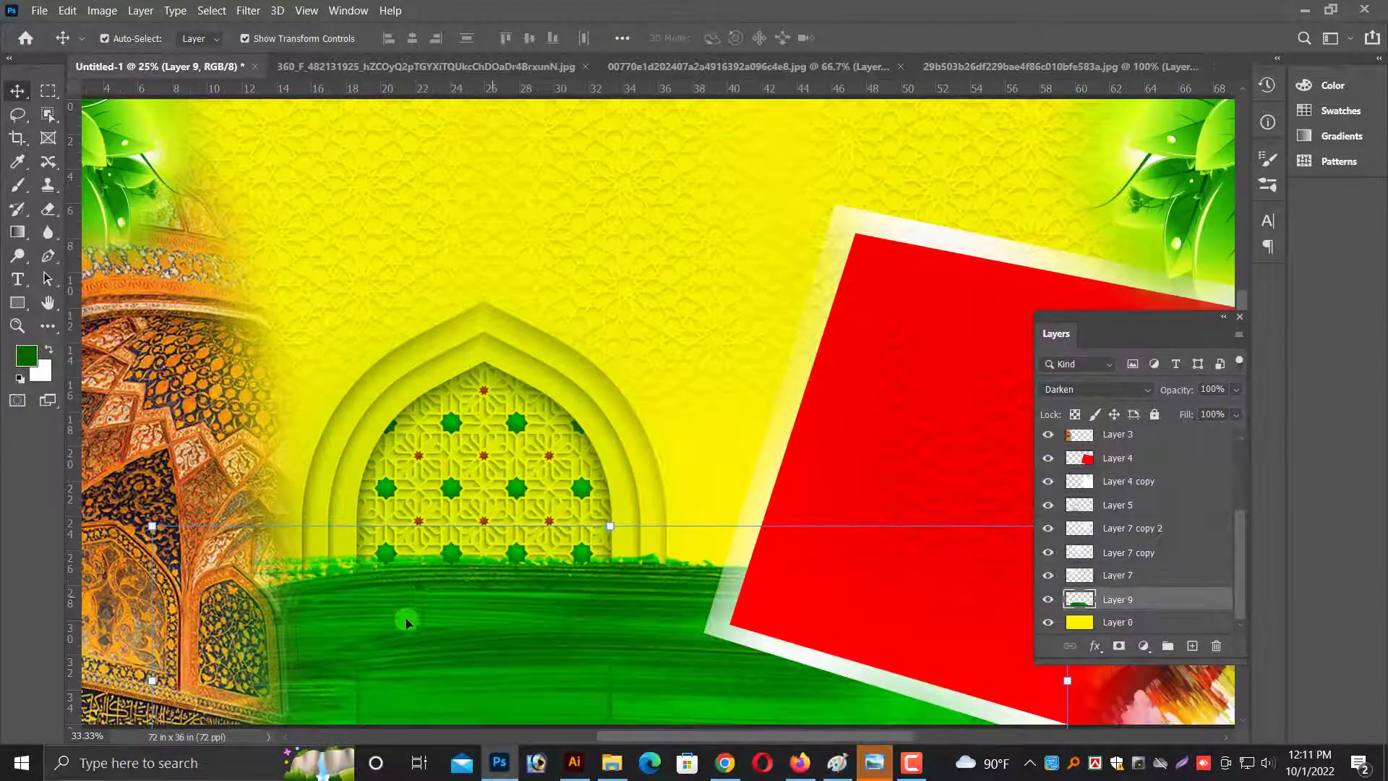
drag(471, 645, 510, 647)
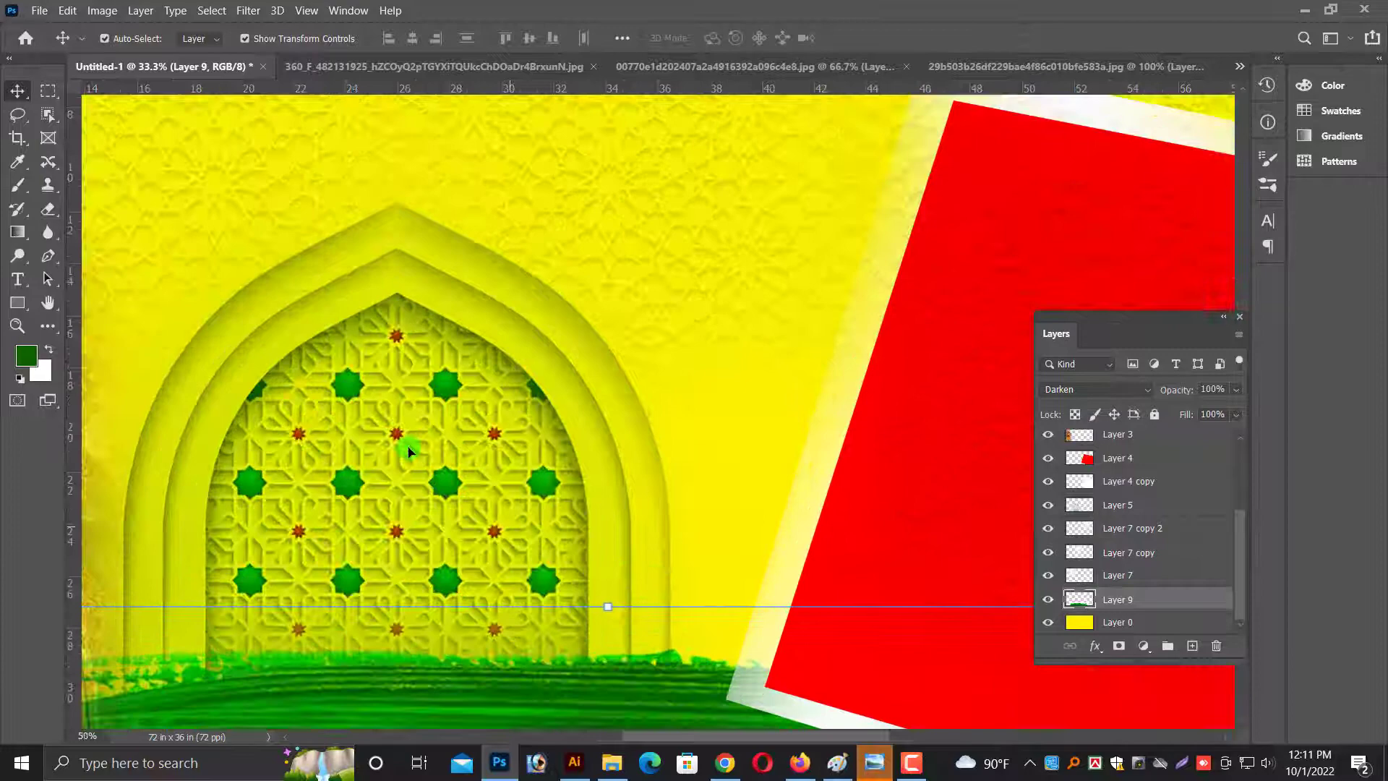
Nudge the arch layer, Layer 5, slightly upward with two Shift+Up presses.
click(422, 454)
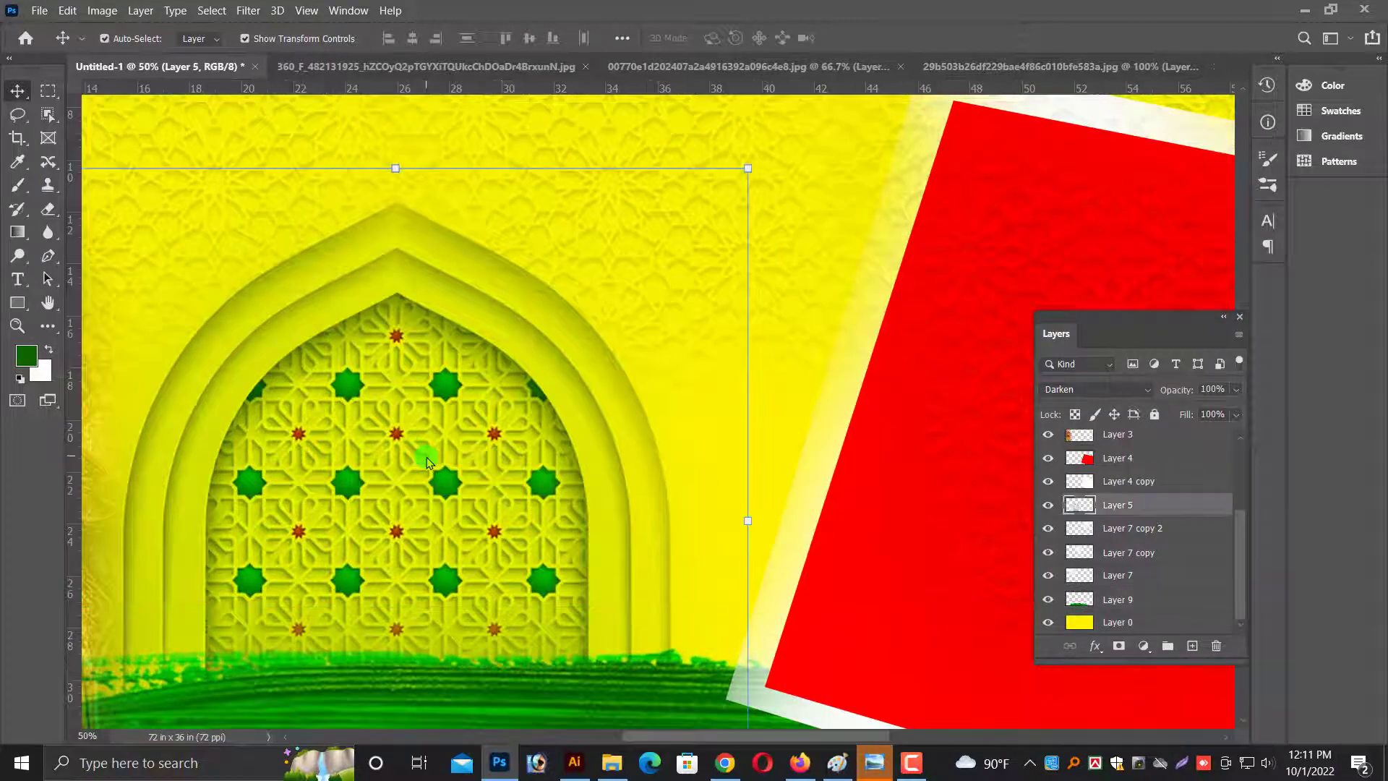
key(shift+Up)
key(shift+Up)
key(shift+Up)
key(shift+Up)
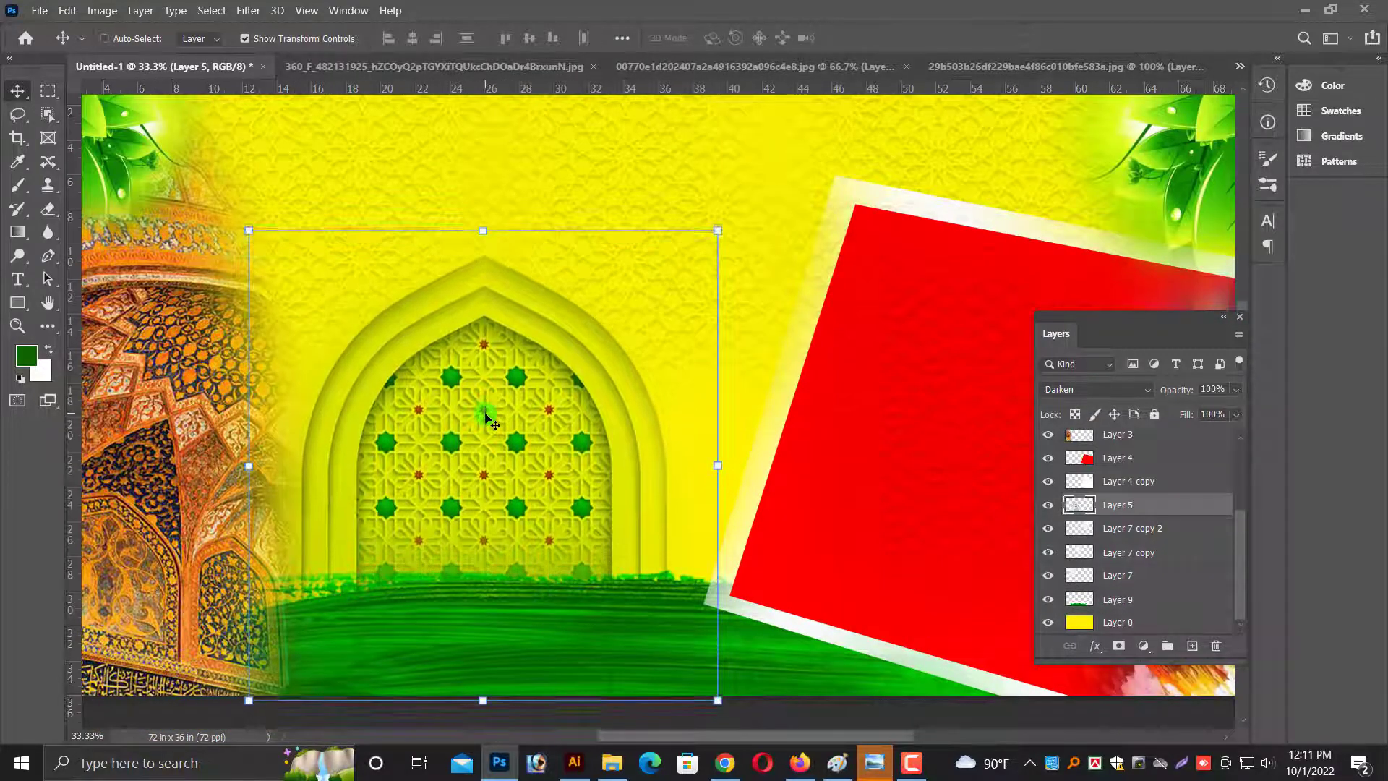
key(shift+Up)
key(shift+Up)
key(ctrl+minus)
key(ctrl+minus)
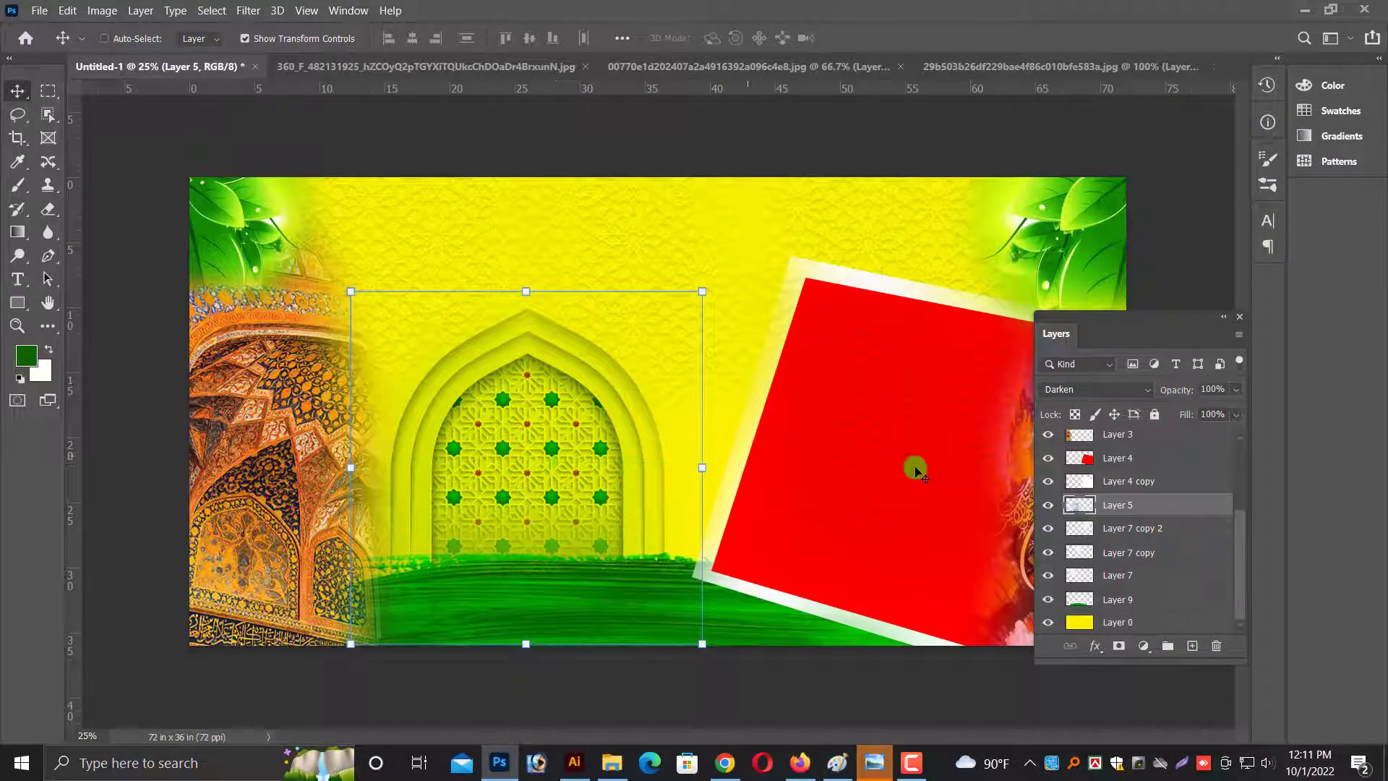
Set the arch layer's blend mode to Multiply and briefly open Curves.
right_click(719, 644)
click(770, 624)
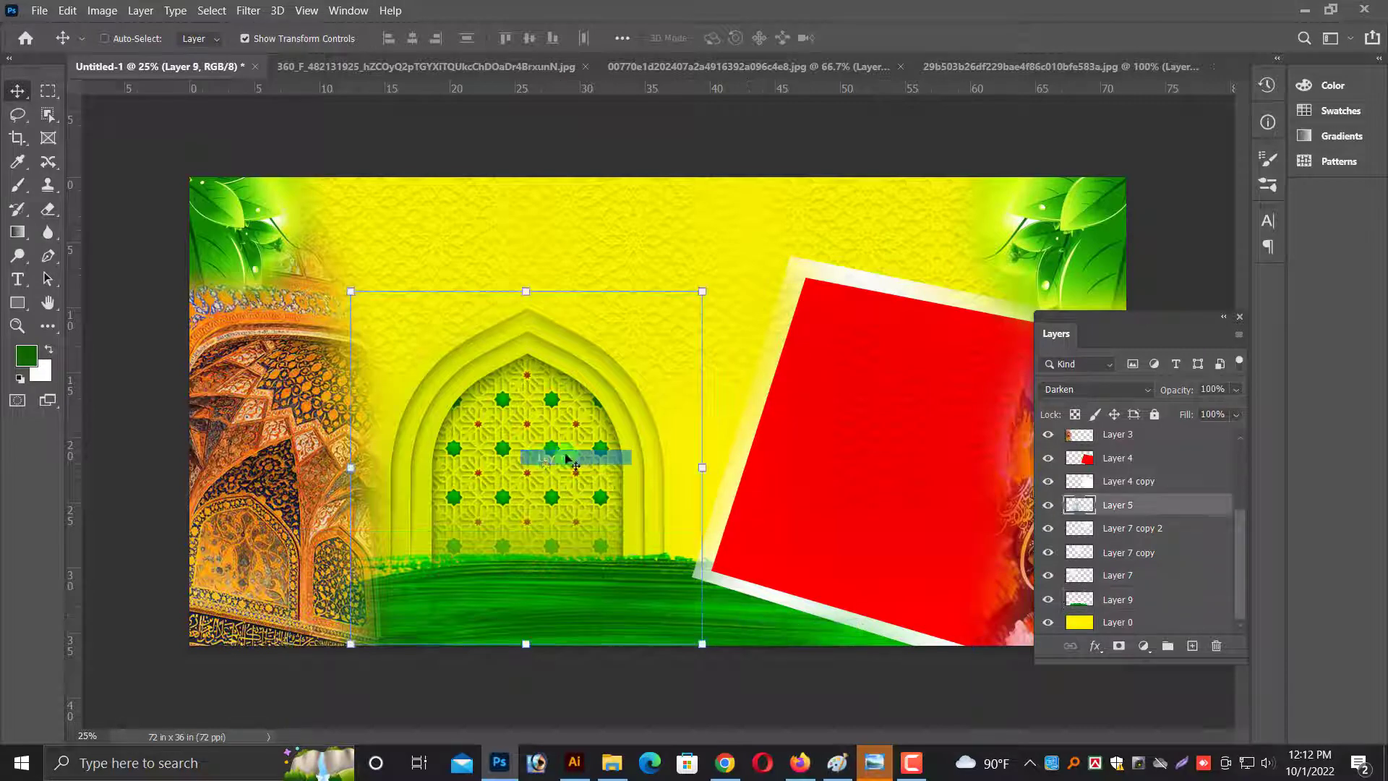
click(1091, 389)
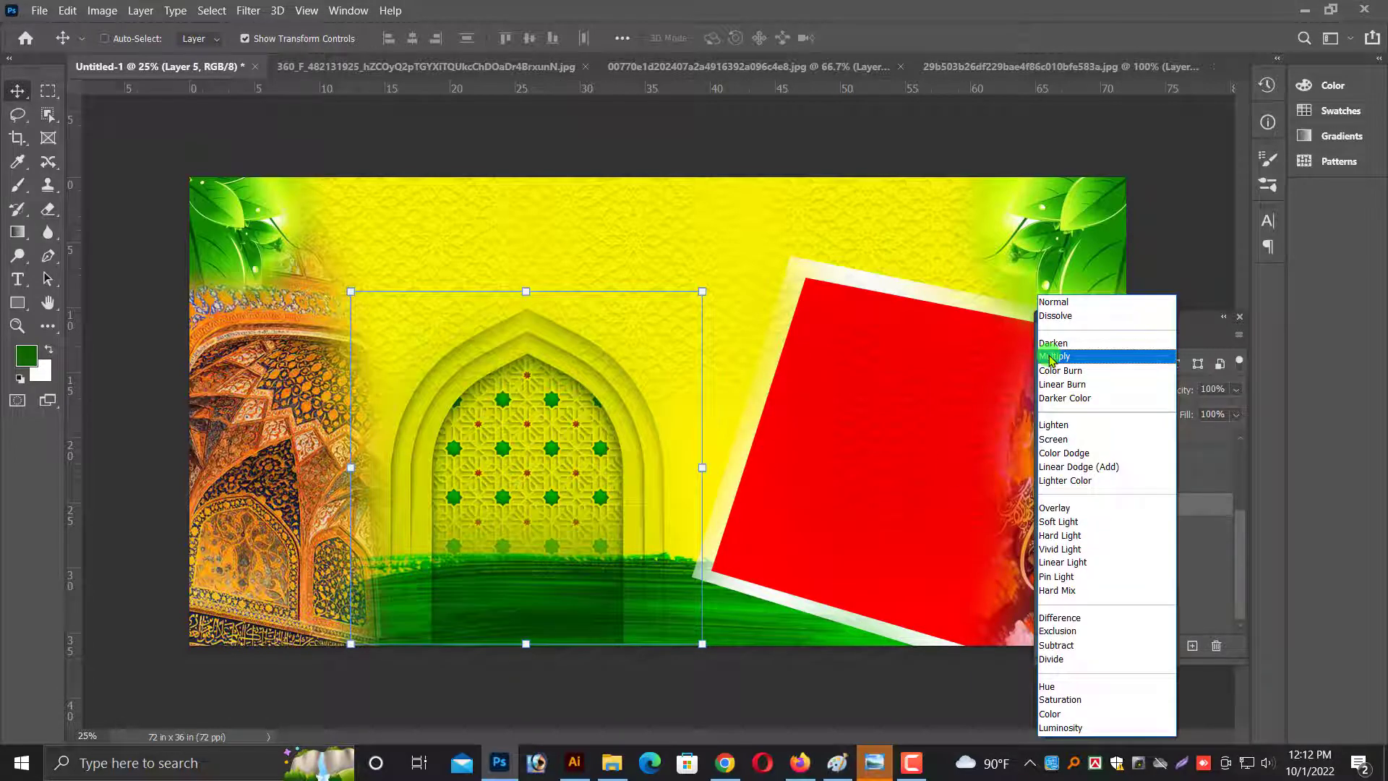
click(1051, 357)
key(ctrl+m)
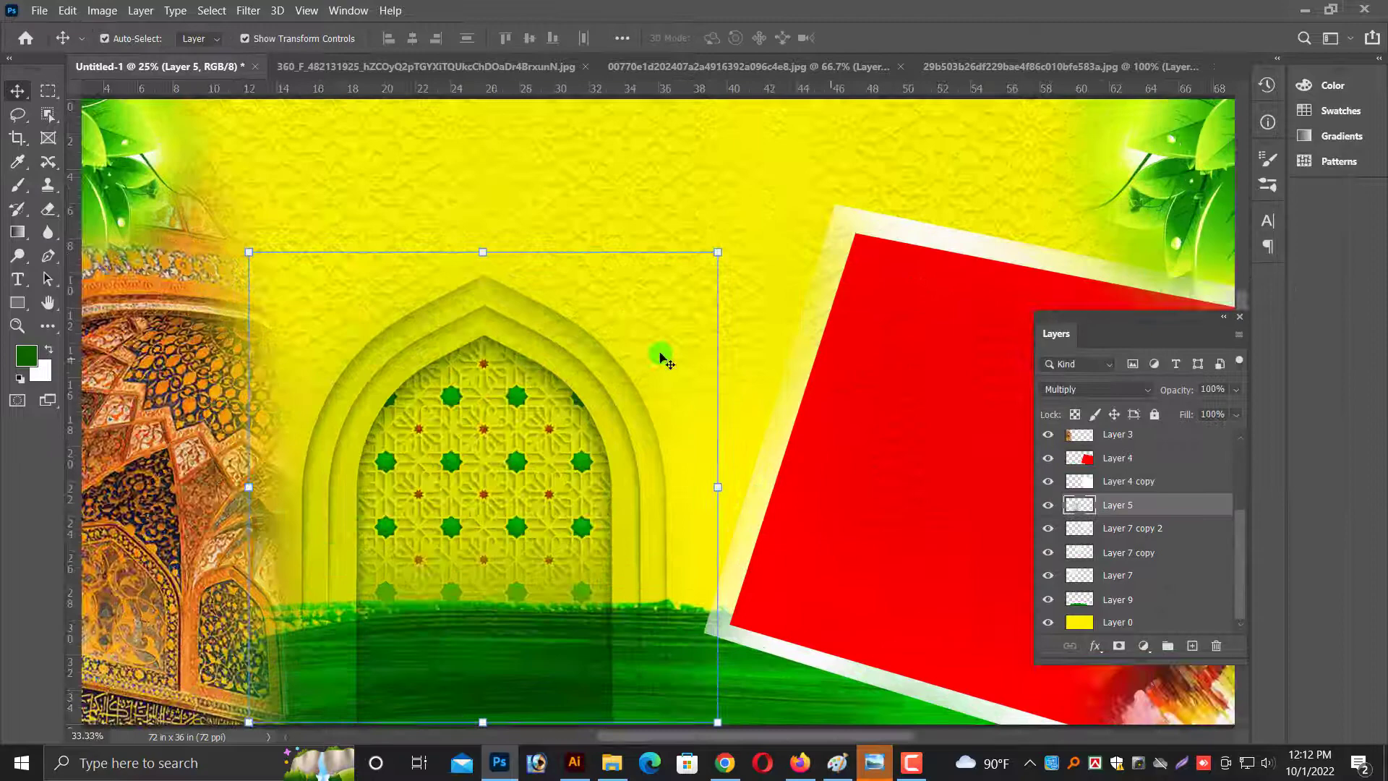
right_click(521, 374)
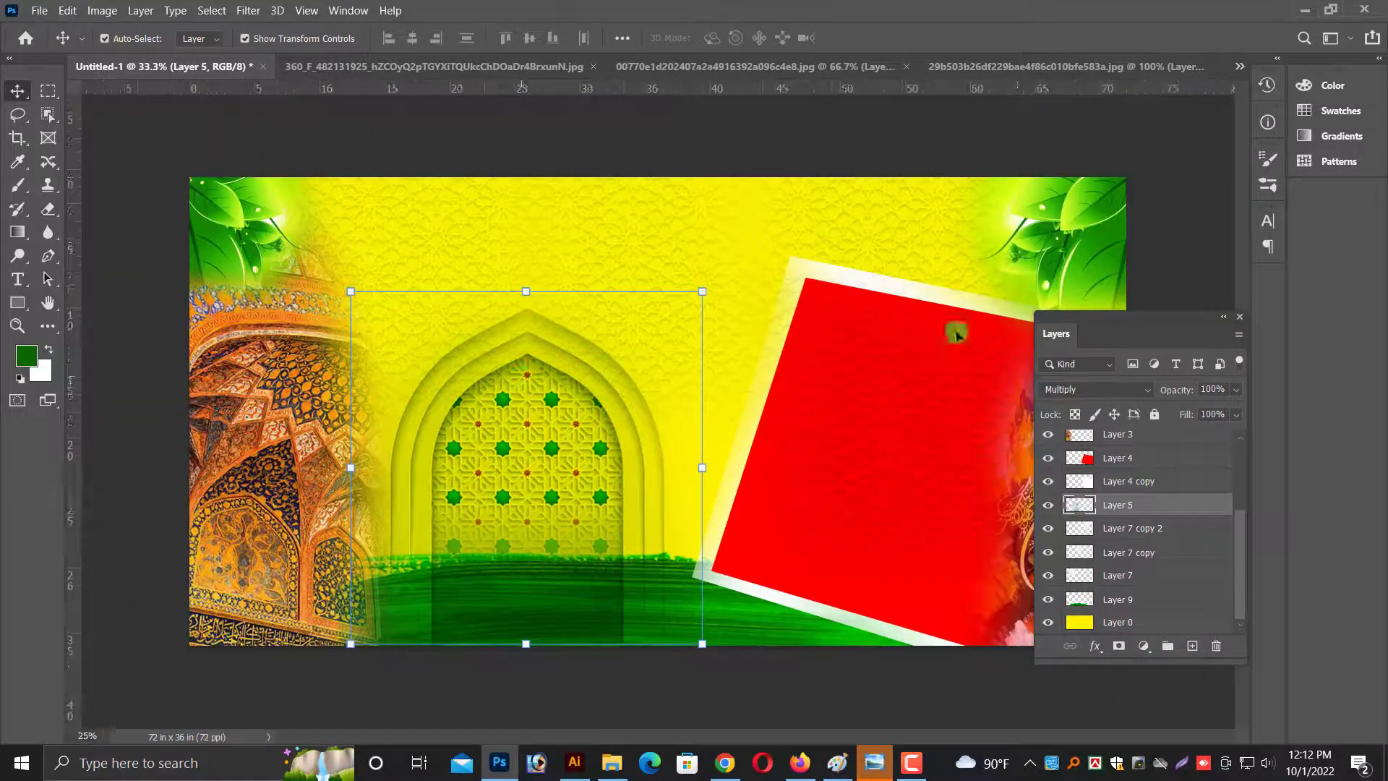
right_click(1038, 251)
Open the blue-domed mosque painting from disk and unlock its background as Layer 0.
click(1070, 266)
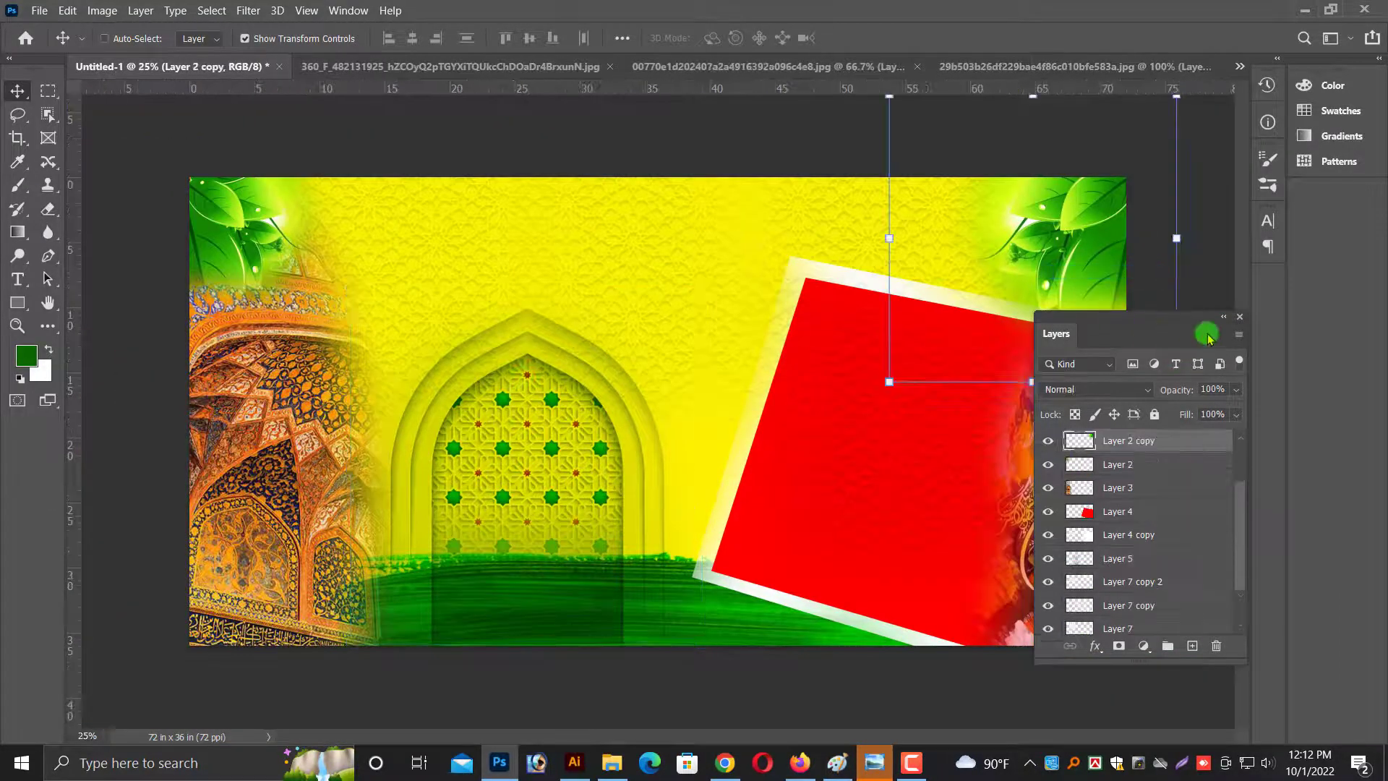
key(ctrl+minus)
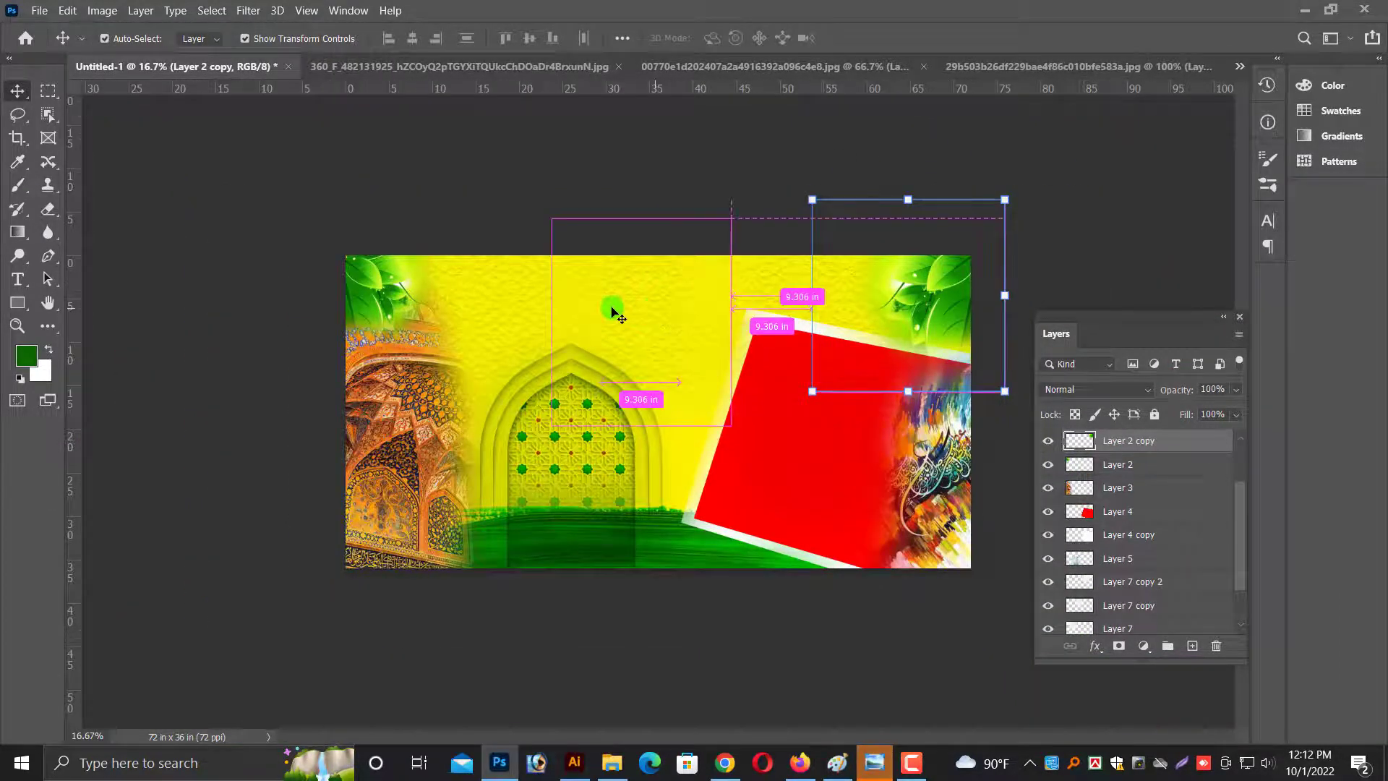
key(ctrl+plus)
key(ctrl+o)
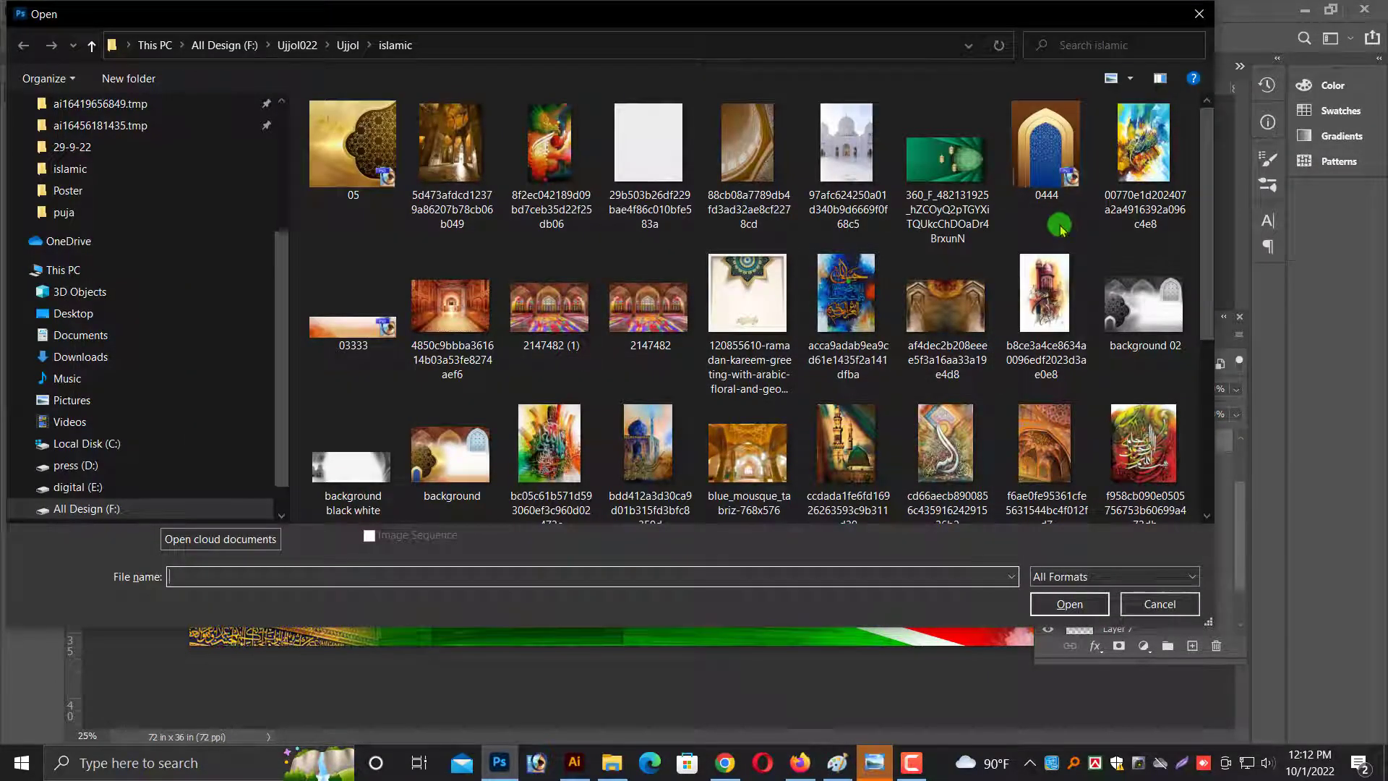
scroll(1061, 230, down, 2)
click(625, 282)
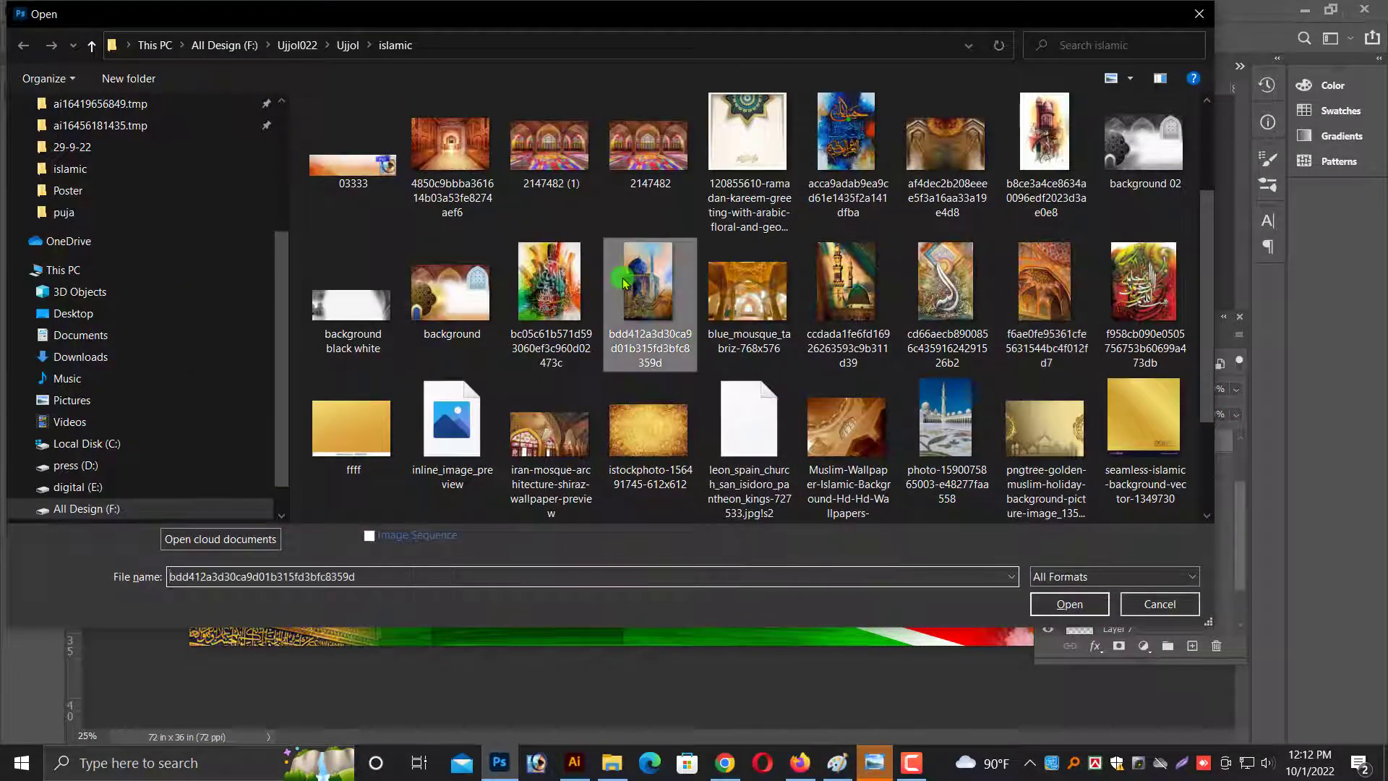
double_click(658, 305)
double_click(1152, 447)
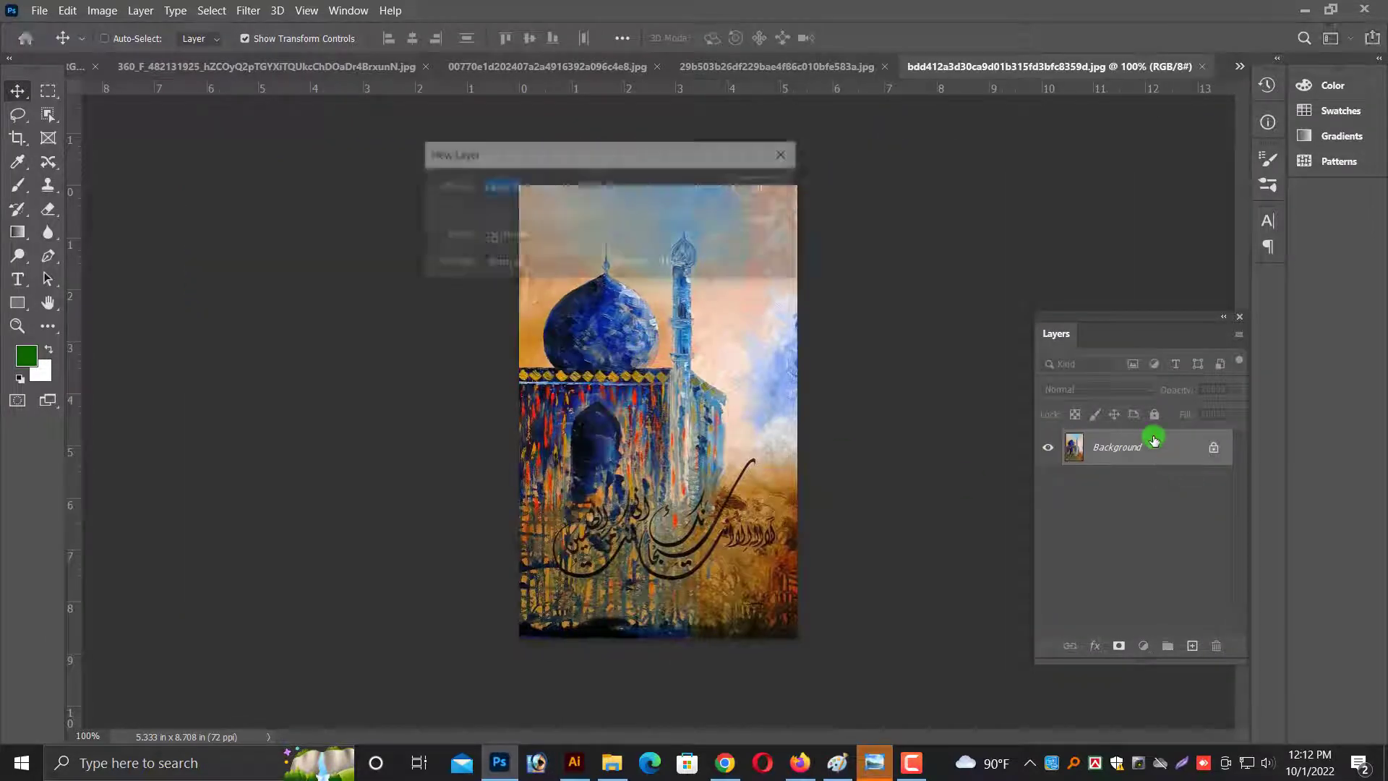
key(Return)
Drag the painting layer onto a canvas and close the painting and lantern images unsaved.
mouse_move(696, 458)
mouse_down()
mouse_move(307, 56)
mouse_move(273, 76)
mouse_up()
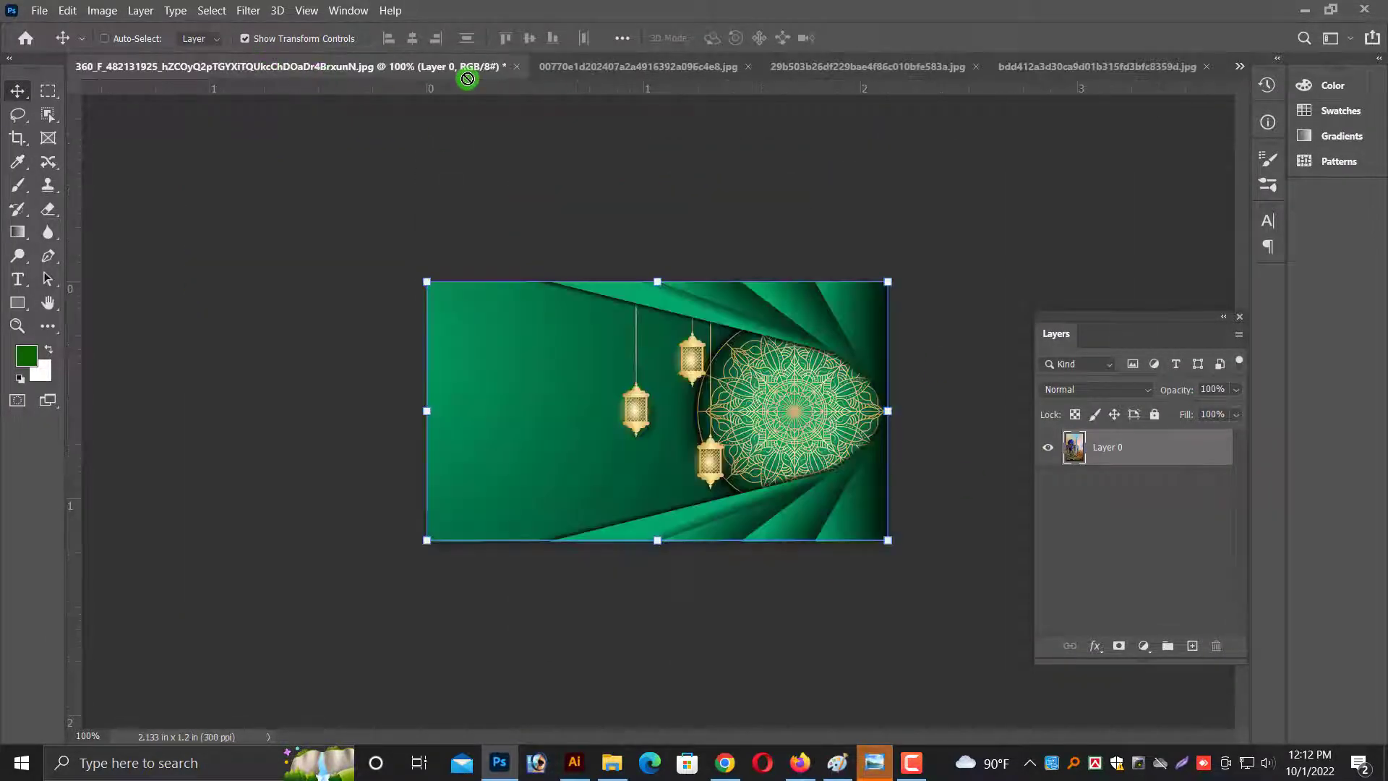
drag(610, 71, 611, 71)
drag(374, 74, 911, 38)
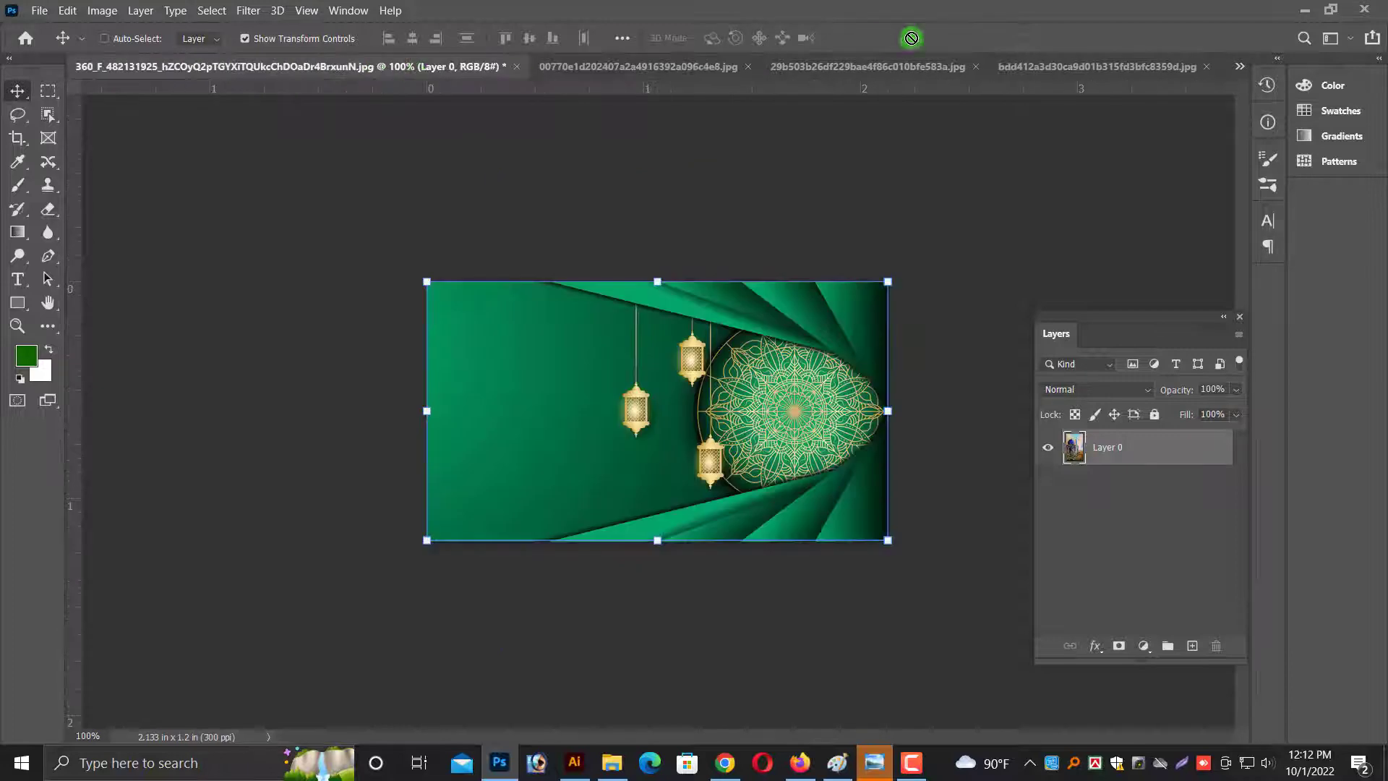
mouse_move(1045, 66)
mouse_down()
mouse_move(870, 260)
mouse_move(629, 465)
mouse_move(670, 476)
mouse_move(660, 422)
mouse_up()
key(ctrl+w)
click(722, 312)
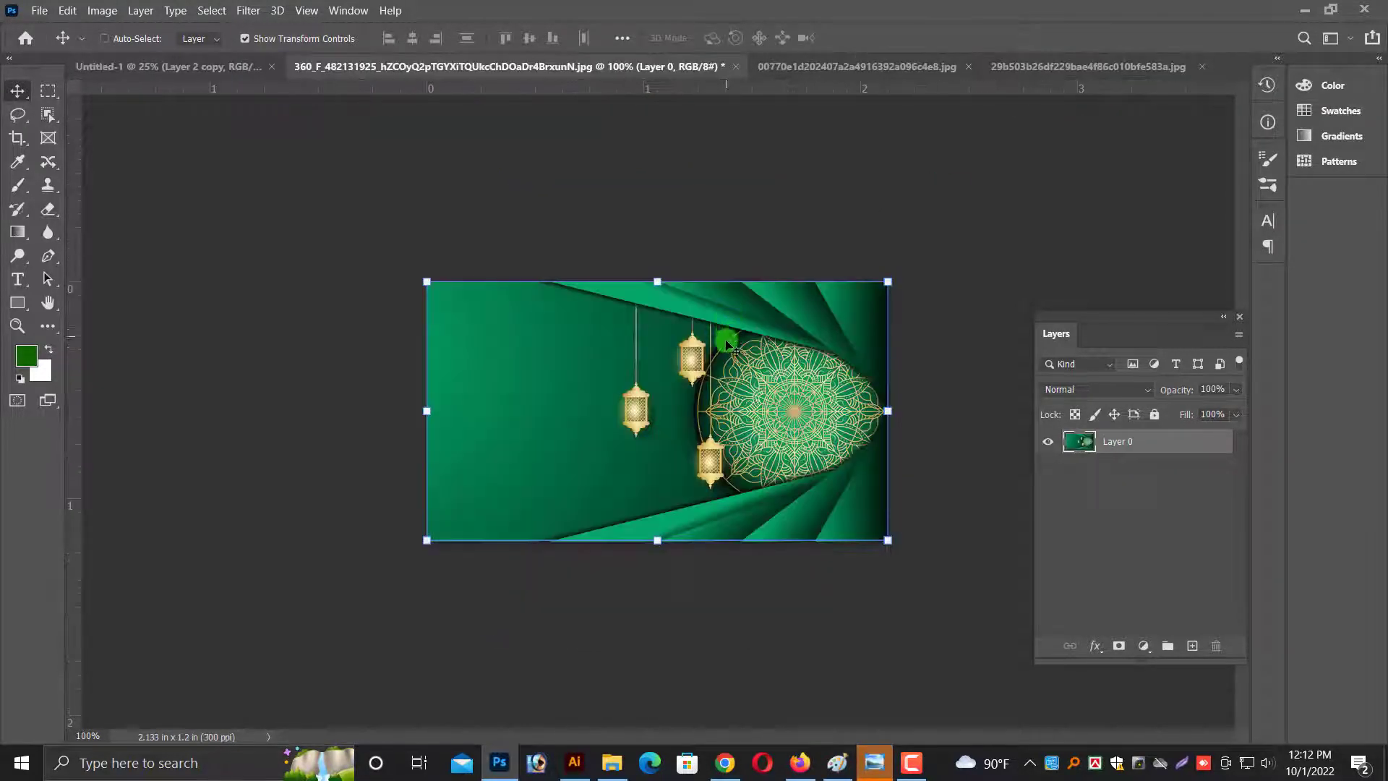
key(ctrl+w)
click(745, 320)
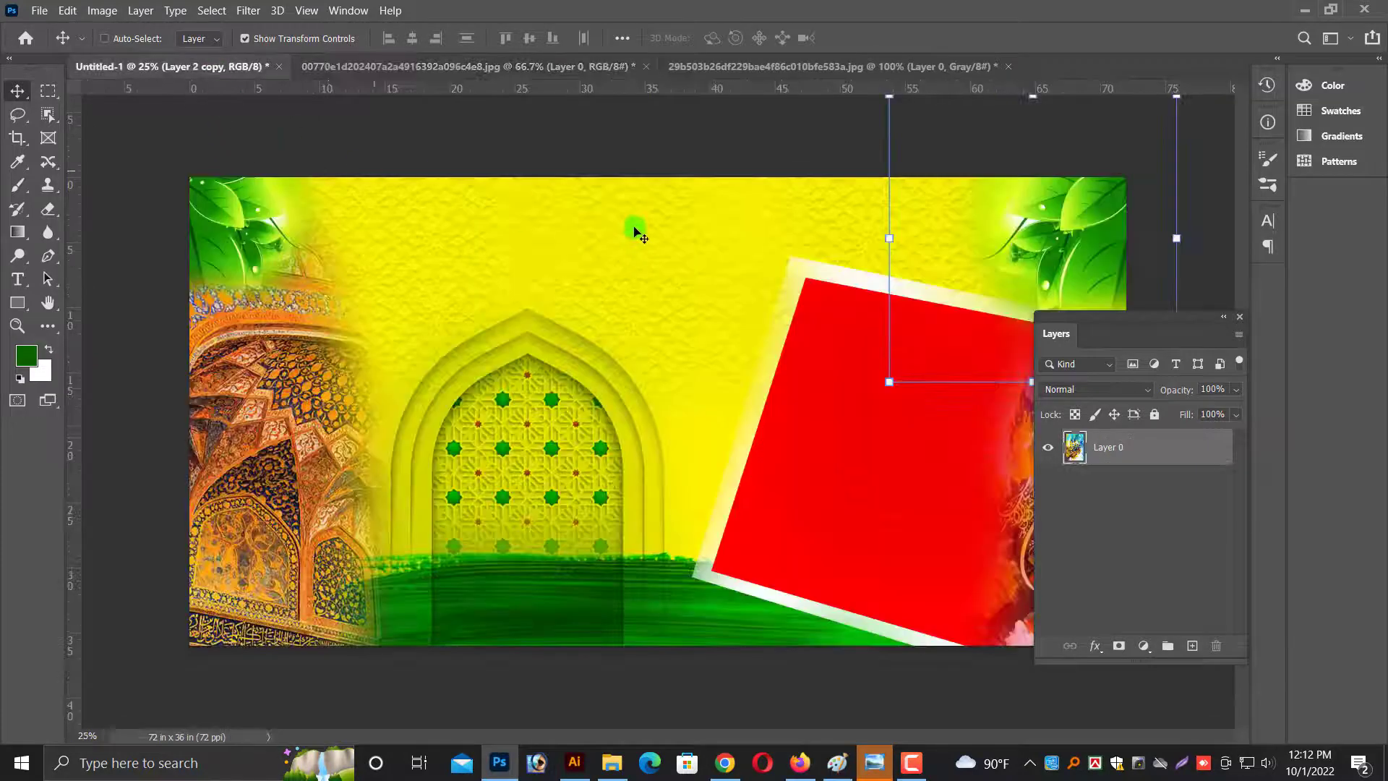
Drop the mosque painting into the banner, flip it horizontally, enlarge it and place it by the top-right leaves.
drag(214, 83, 650, 318)
drag(707, 387, 950, 242)
key(ctrl+plus)
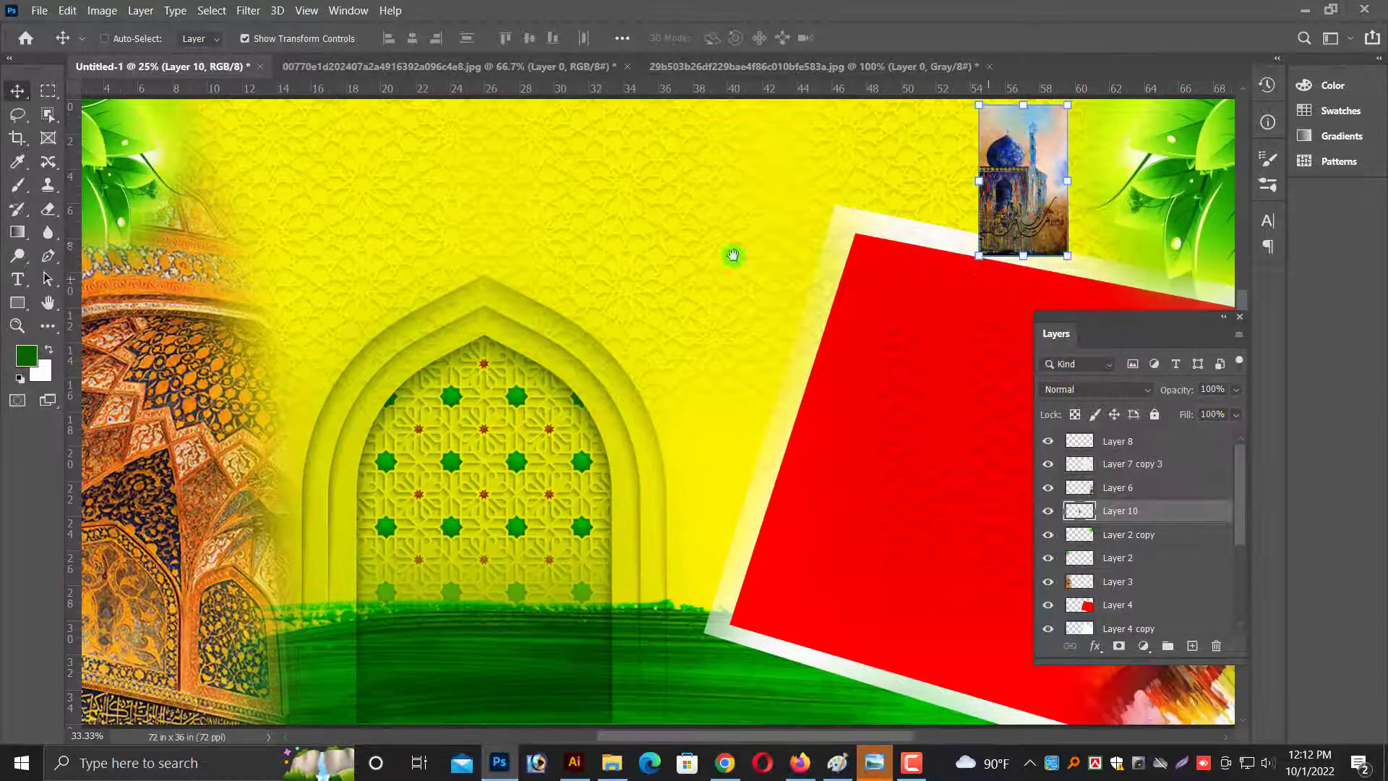
key(ctrl+plus)
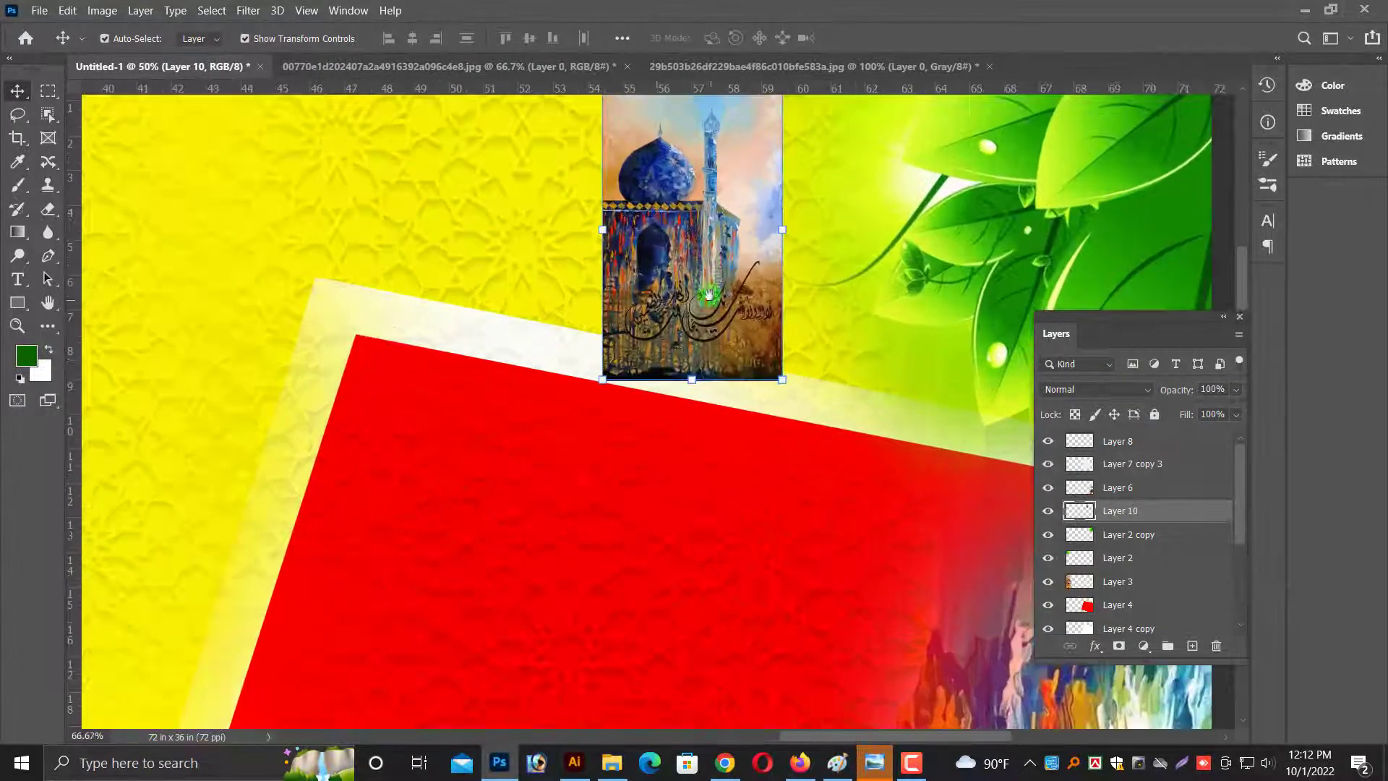
key(ctrl+plus)
key(ctrl+t)
right_click(611, 349)
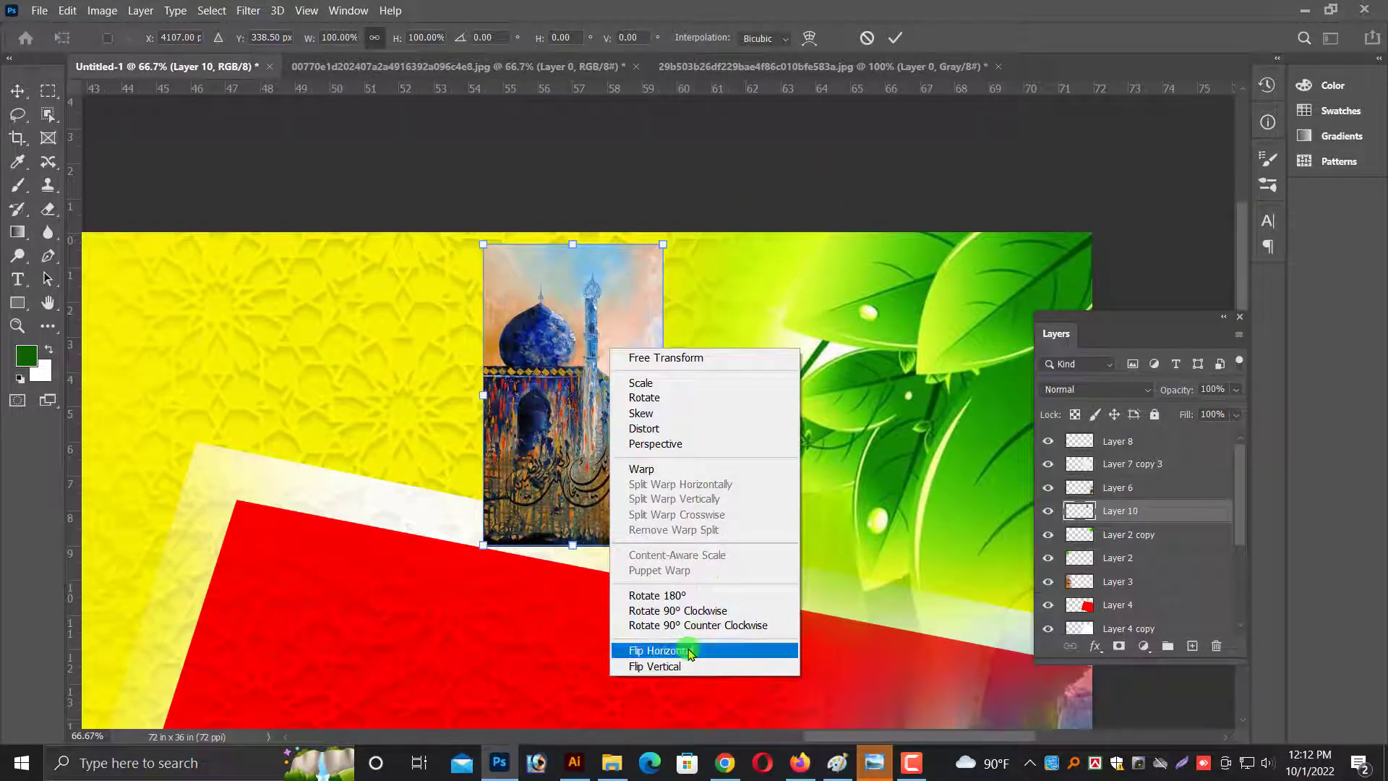
click(689, 650)
mouse_move(491, 514)
mouse_down()
mouse_move(692, 469)
mouse_move(545, 621)
mouse_up()
key(Return)
Nudge the painting left and restack it so it sits behind the red tilted frame.
key(ctrl+shift+bracketleft)
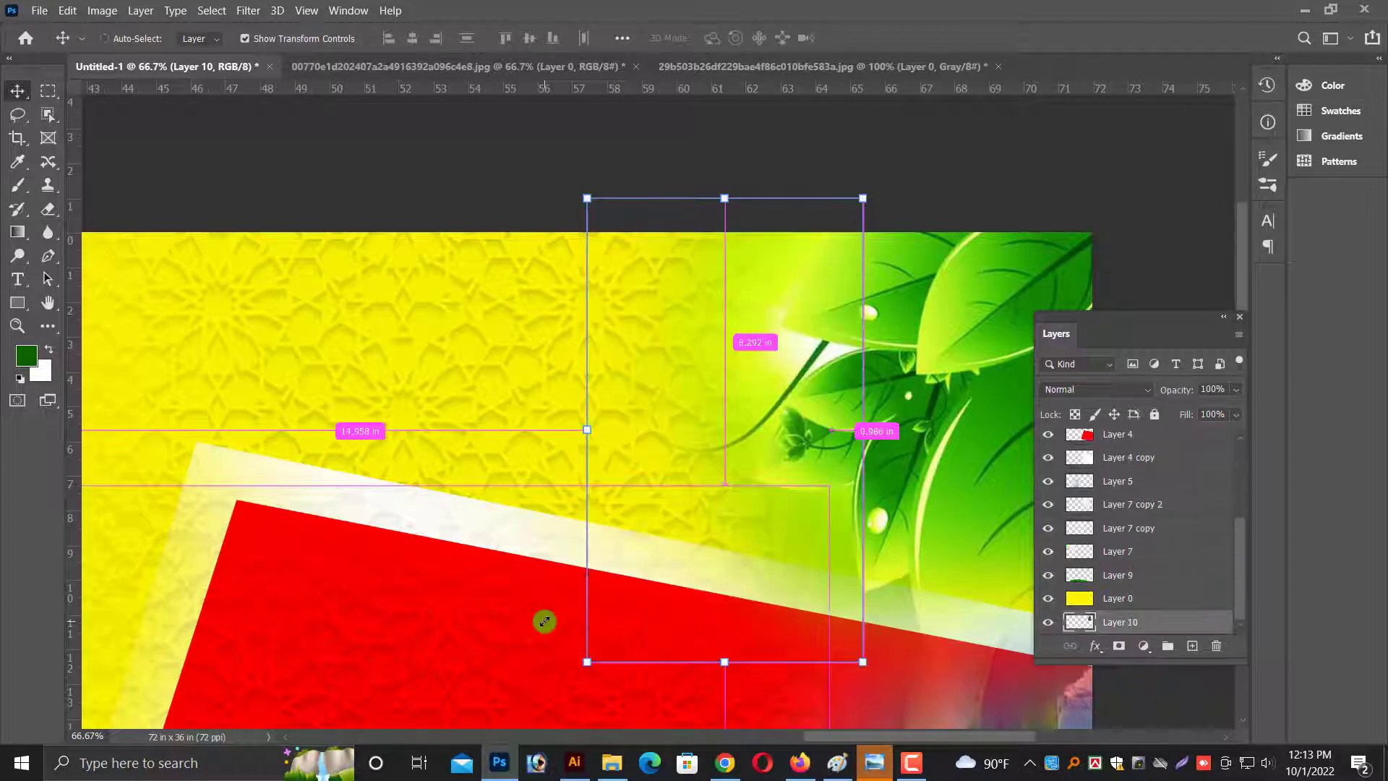
key(shift+Left)
key(shift+Left)
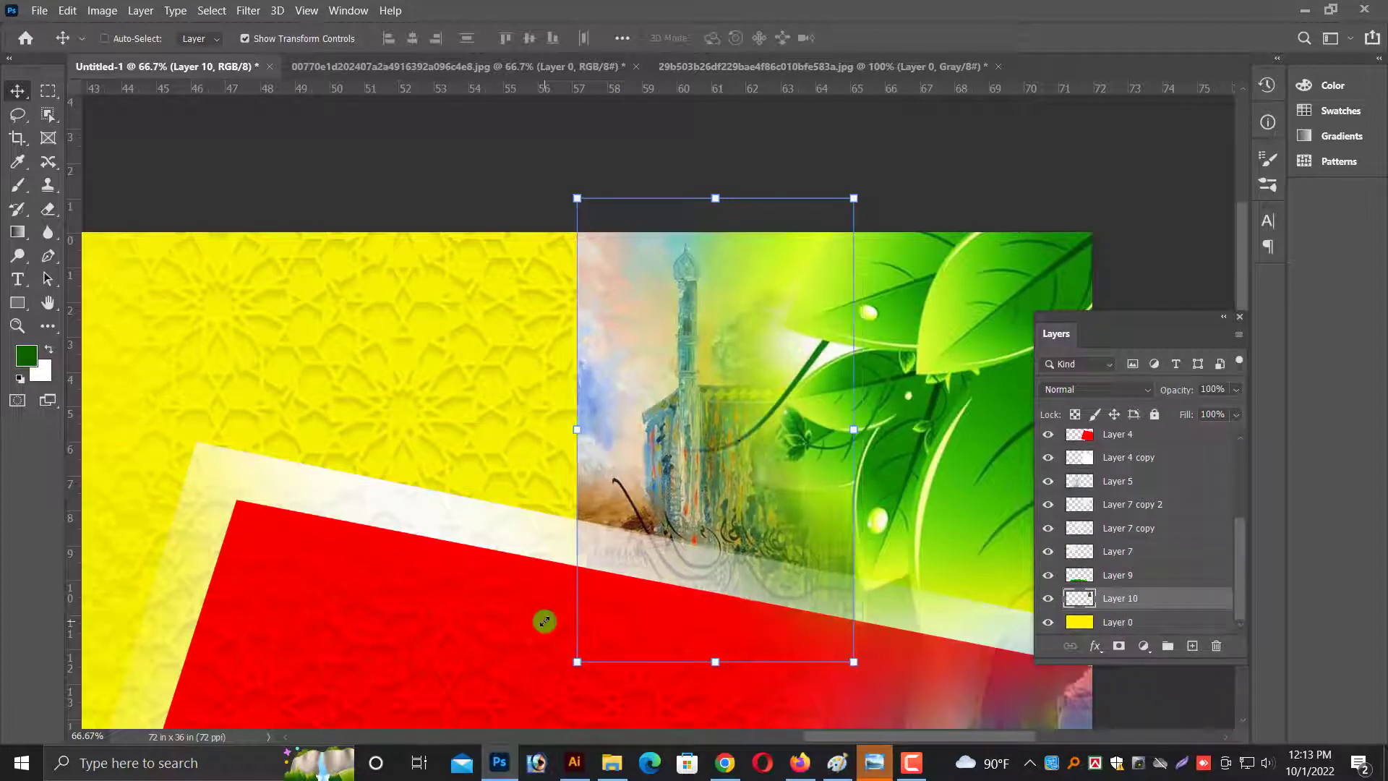
key(shift+Left)
key(shift+Left)
key(shift+Left)
key(shift+Left)
key(shift+Left)
key(ctrl+bracketright)
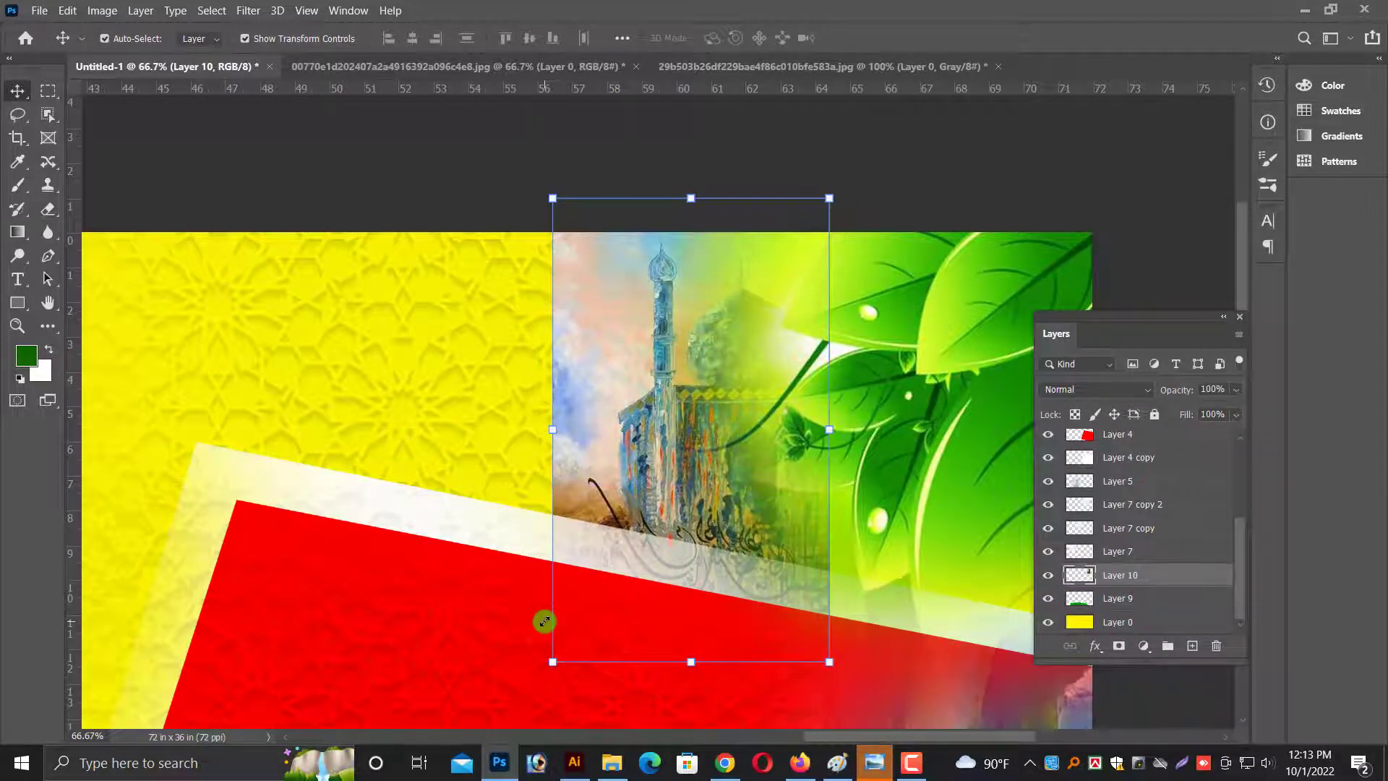
key(ctrl+shift+bracketright)
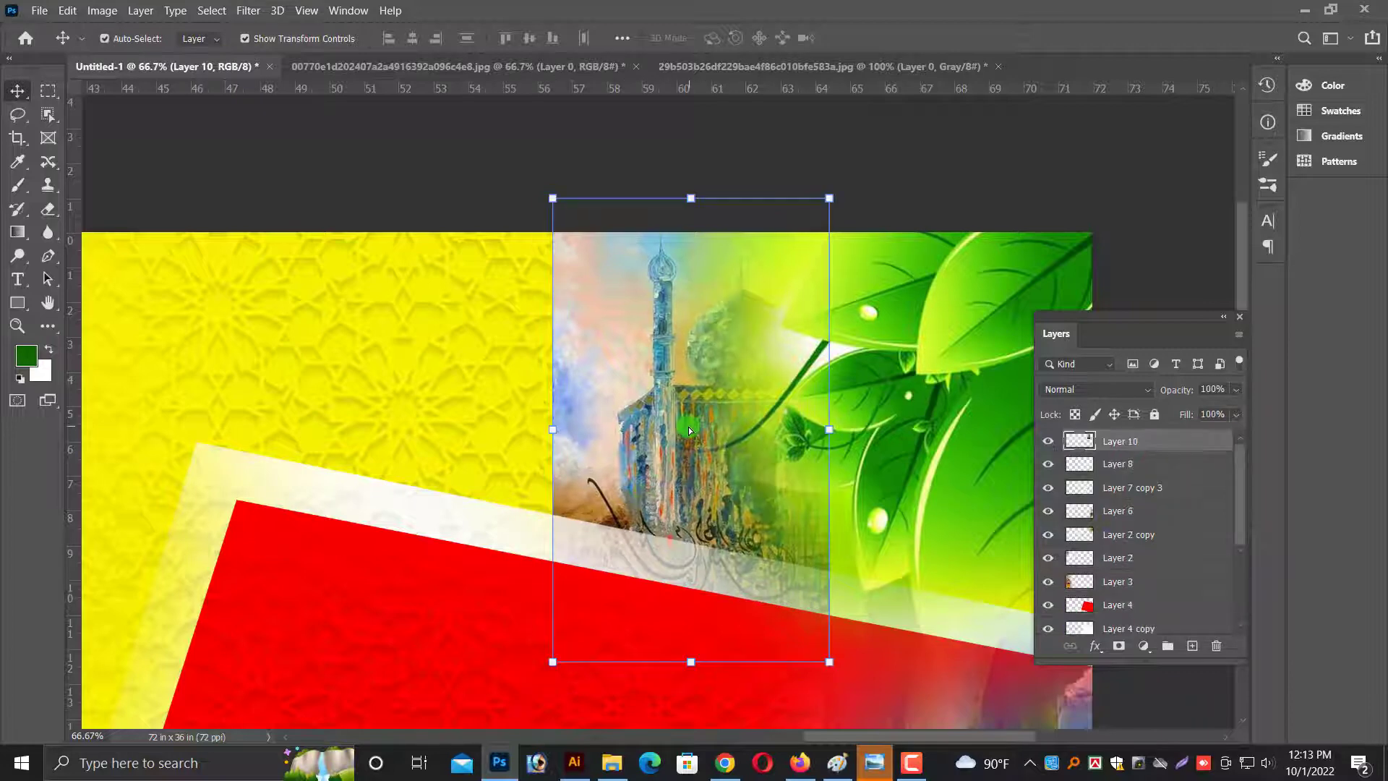
key(ctrl+shift+bracketleft)
key(ctrl+bracketright)
key(ctrl+bracketright)
key(ctrl+bracketright)
key(ctrl+bracketright)
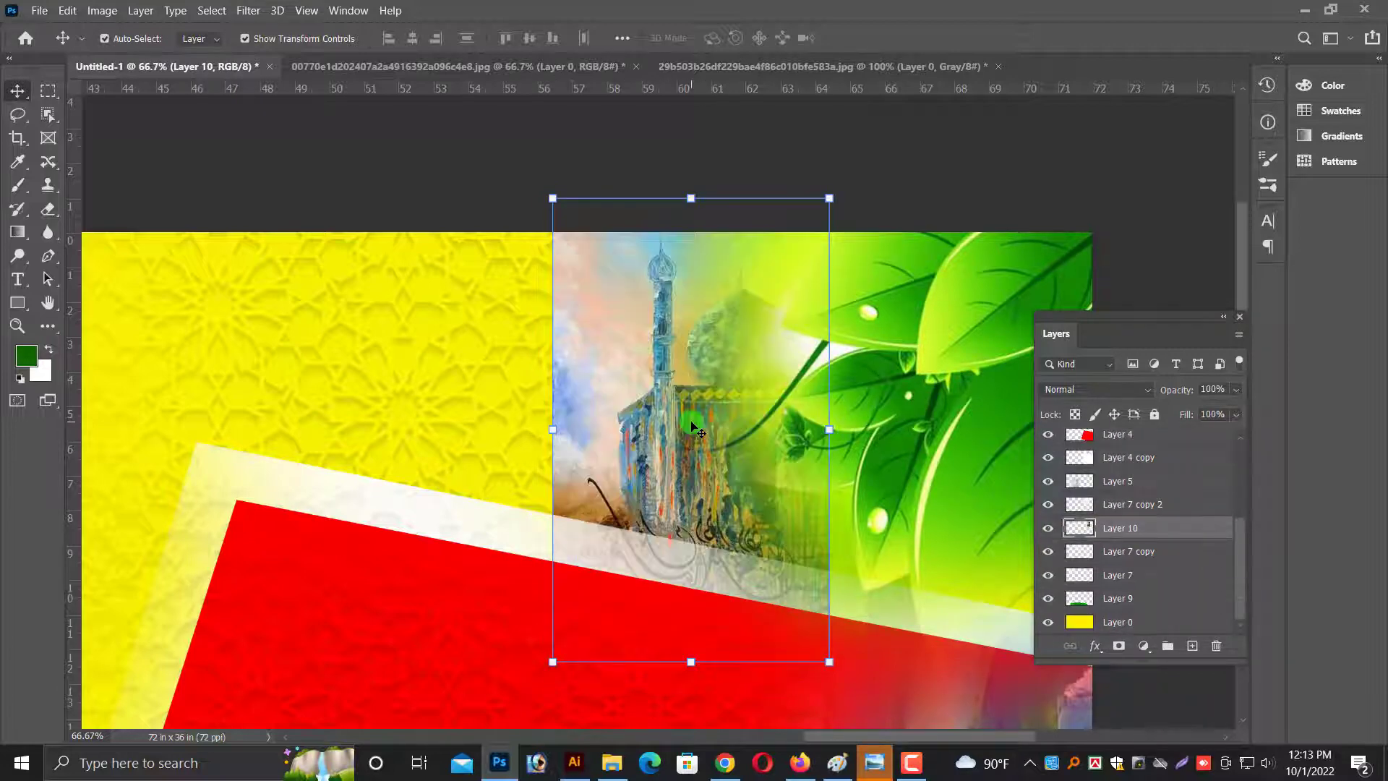
scroll(380, 352, down, 2)
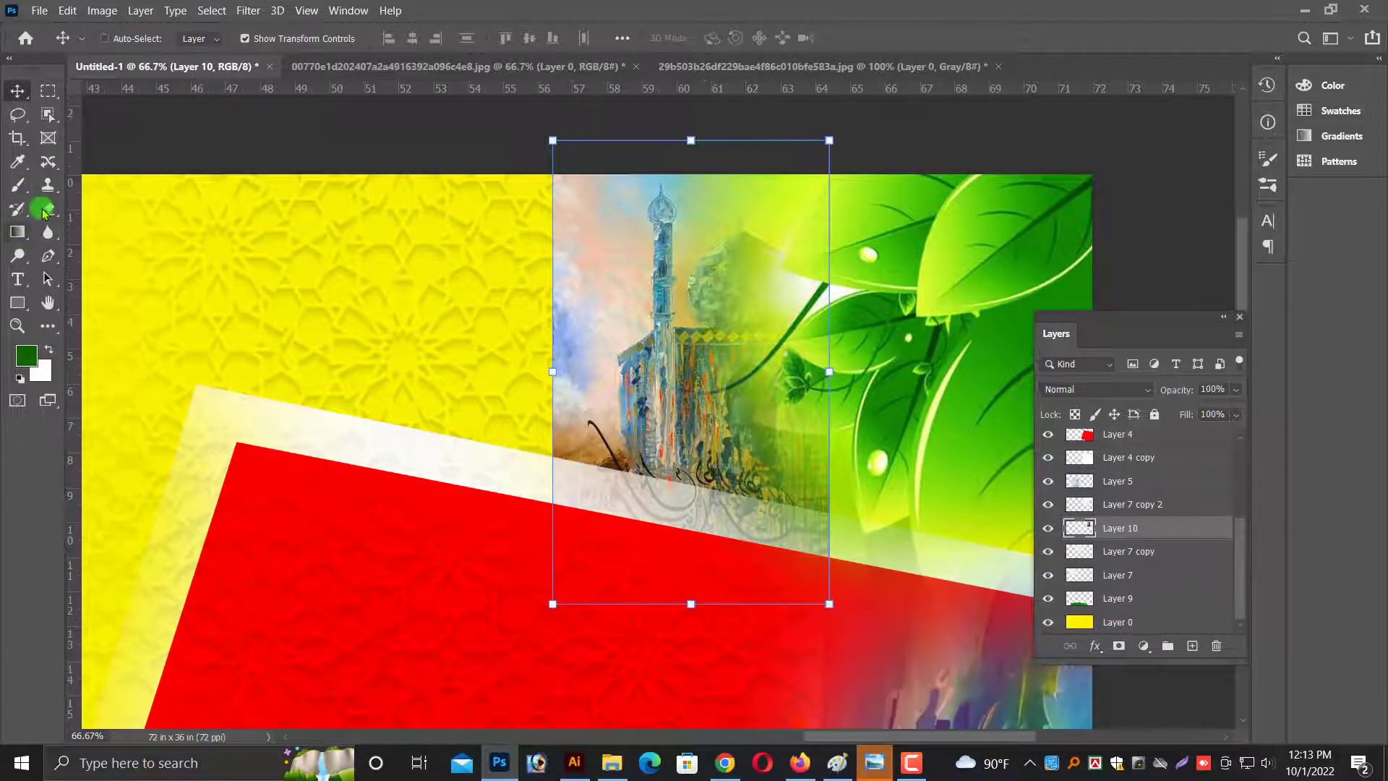
Erase the painting's left edge with a 500 px eraser so it fades into the yellow.
click(43, 210)
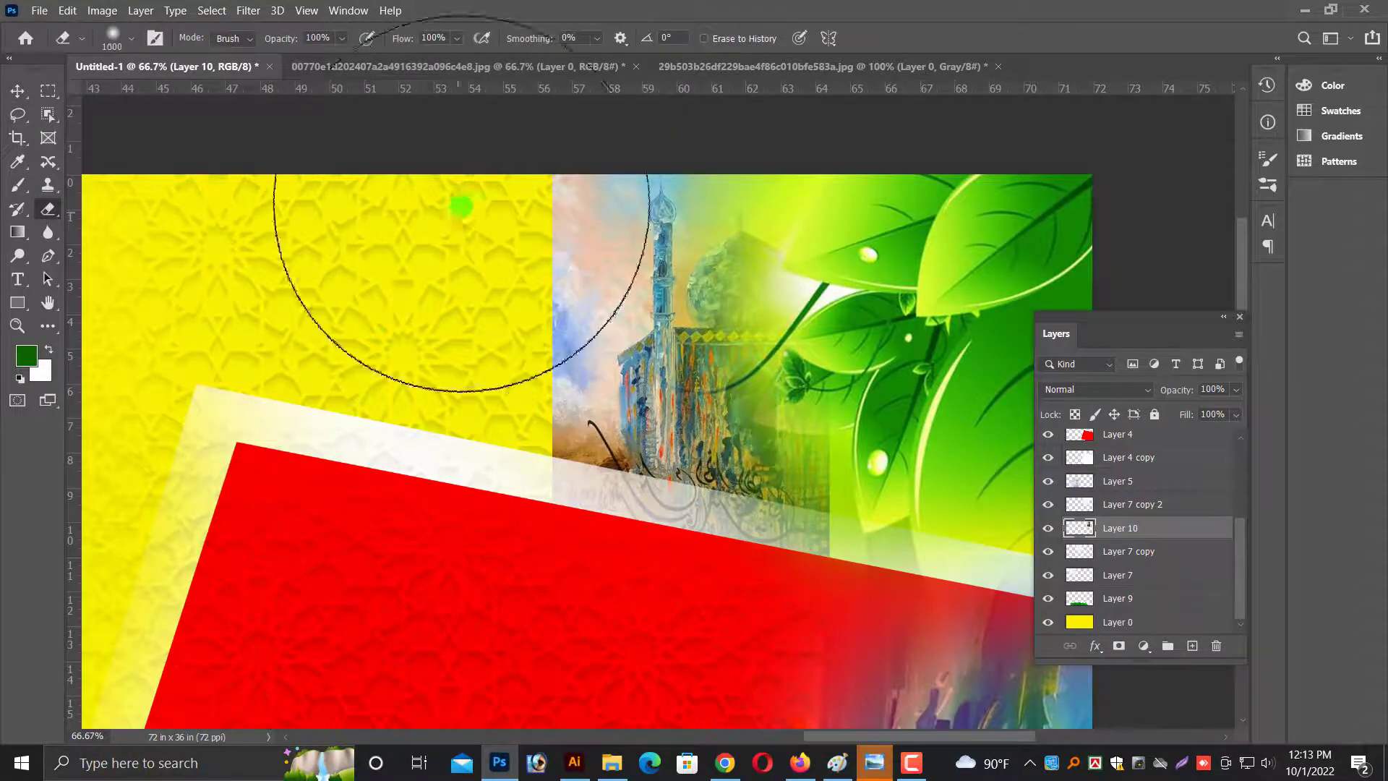
key(bracketleft)
key(bracketleft)
key(bracketleft)
drag(477, 417, 520, 332)
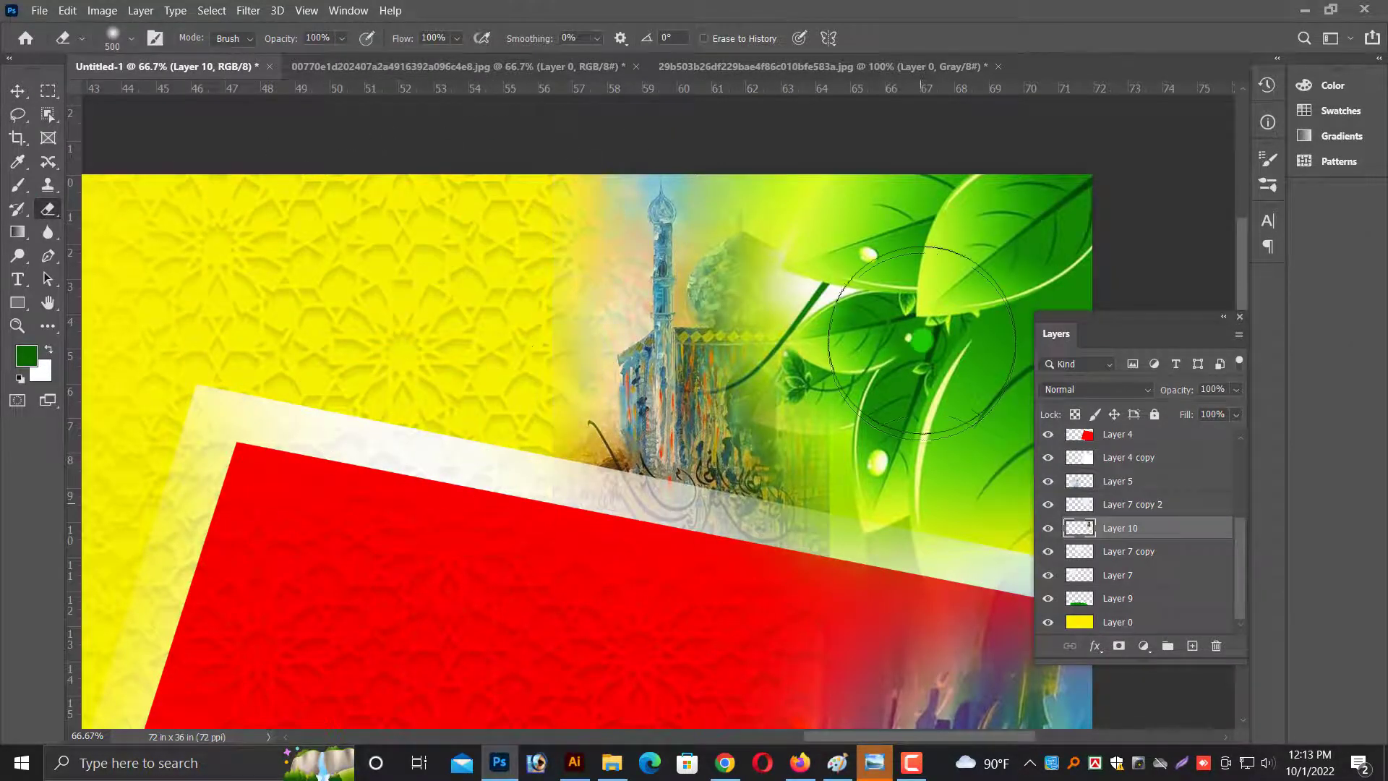
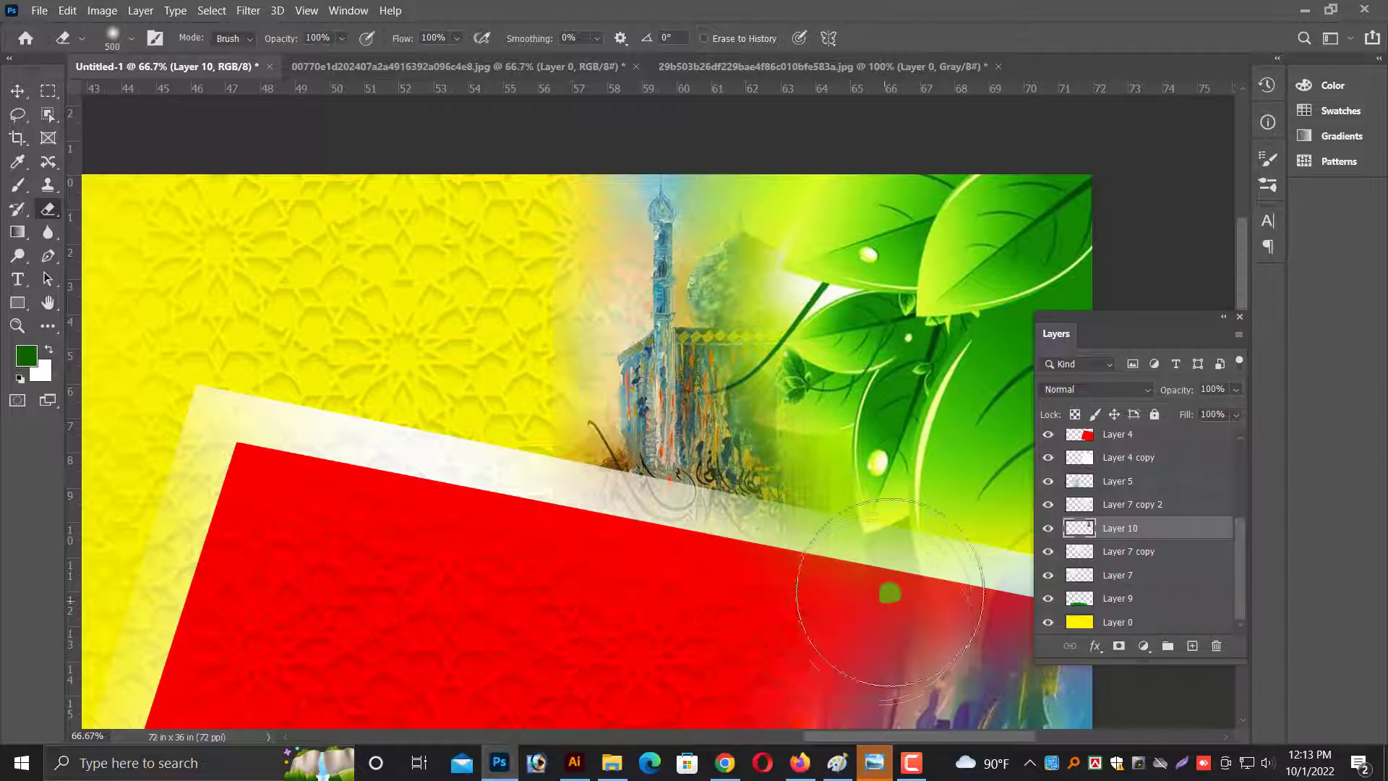
Zoom out to the whole banner and select the arch layer.
key(ctrl+minus)
key(ctrl+minus)
key(ctrl+minus)
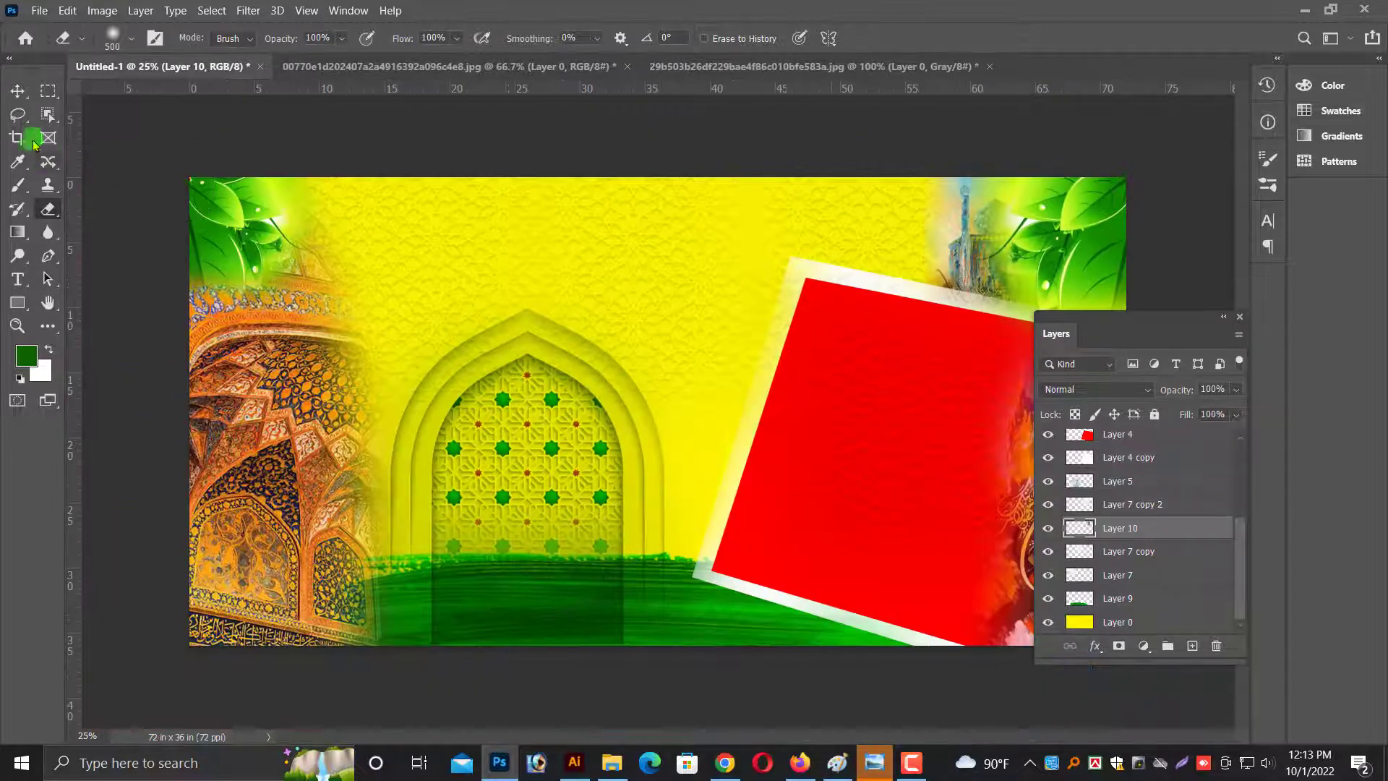
key(v)
right_click(539, 337)
click(542, 341)
key(ctrl+minus)
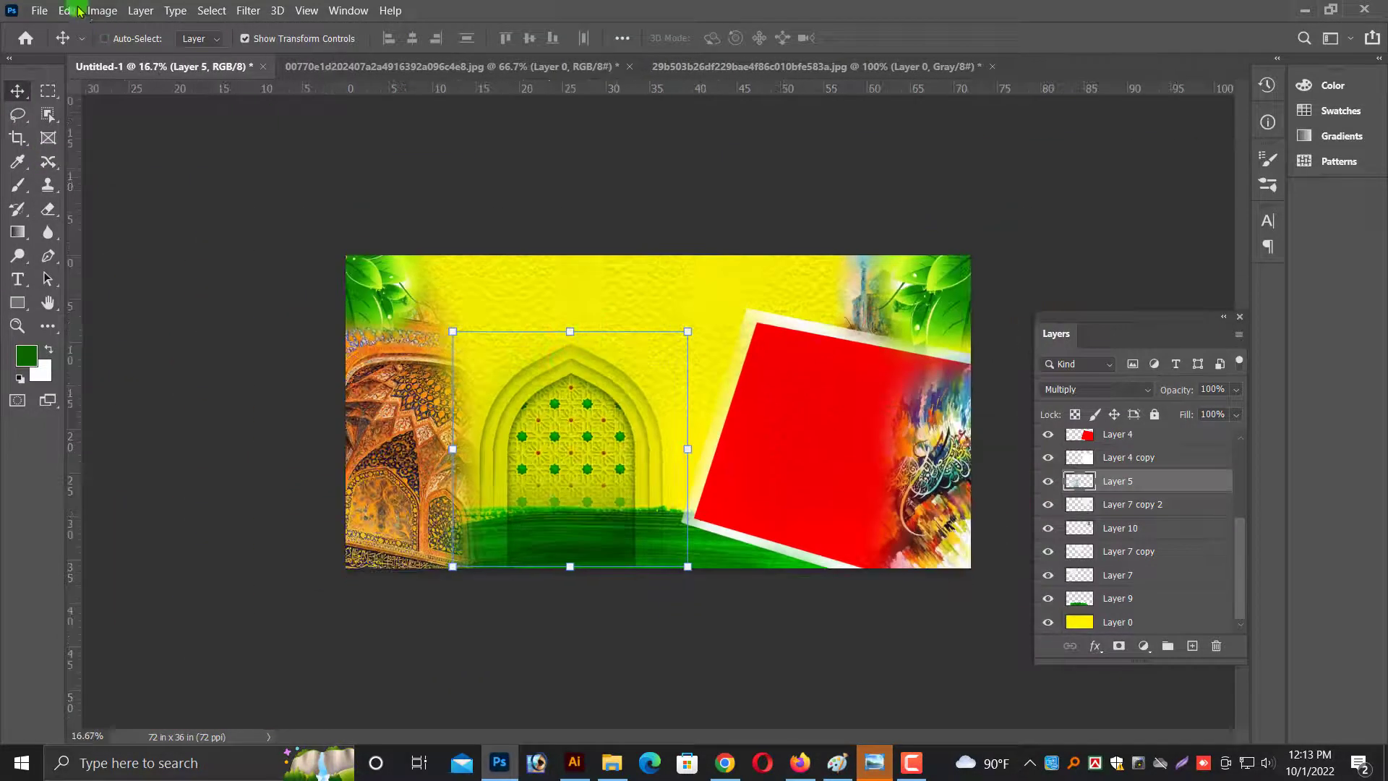
Save the banner to the Desktop as TIFF file 'mahfil', accepting the TIFF options.
click(39, 10)
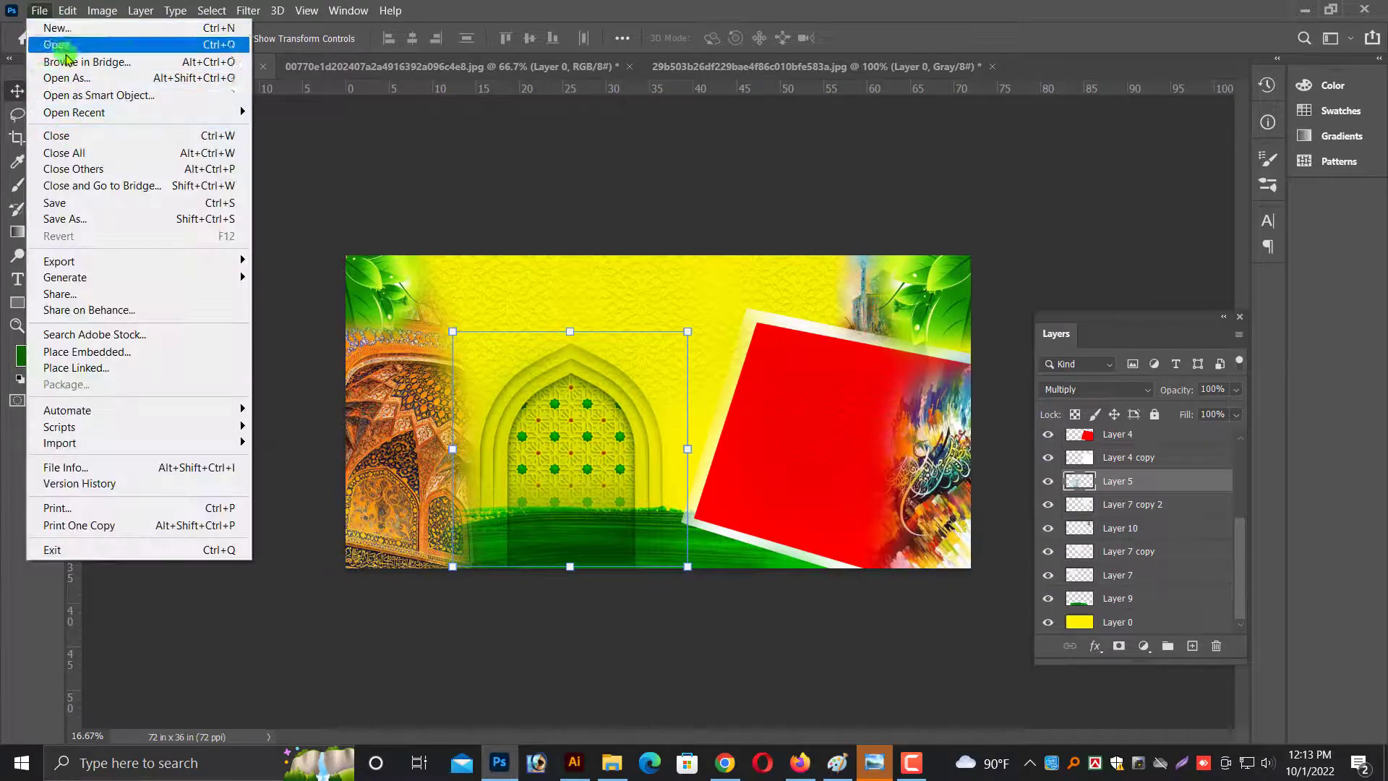
click(65, 219)
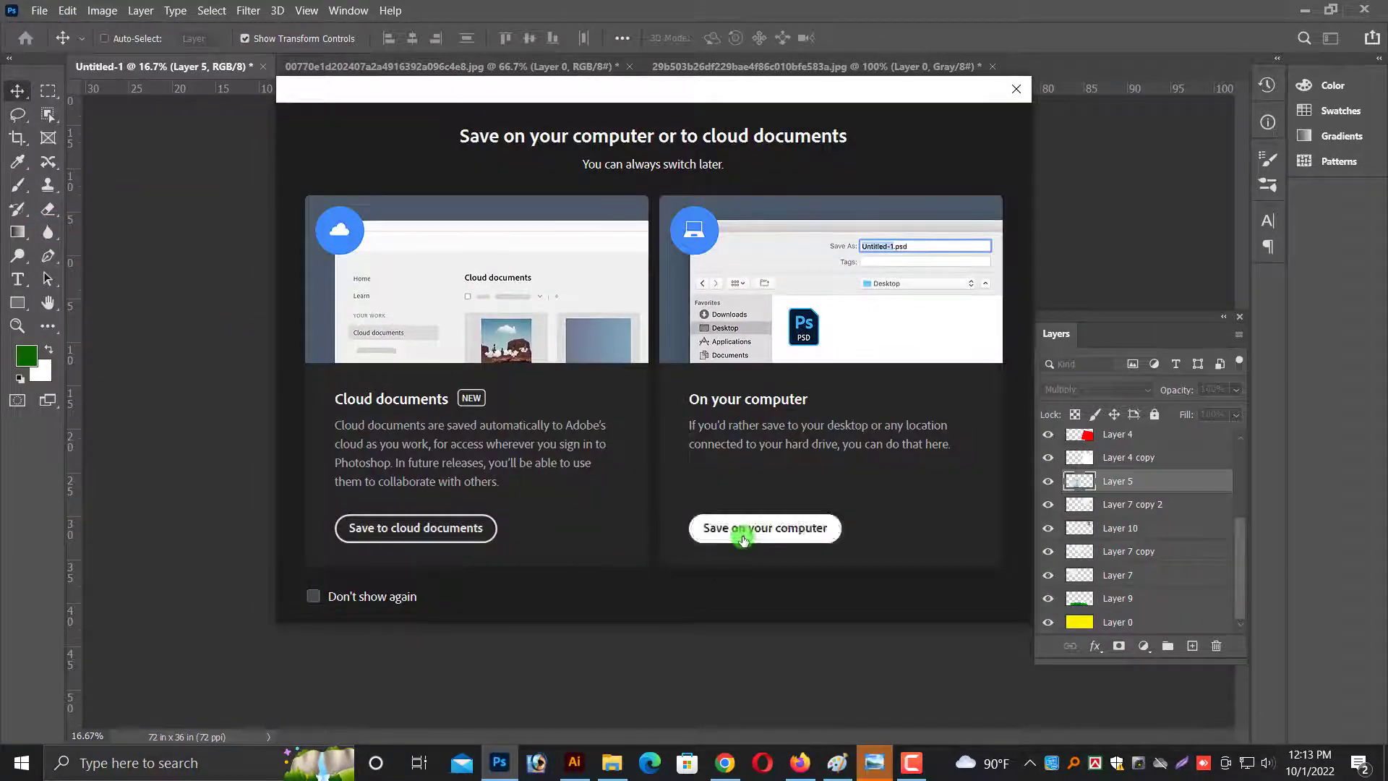
click(715, 530)
click(73, 270)
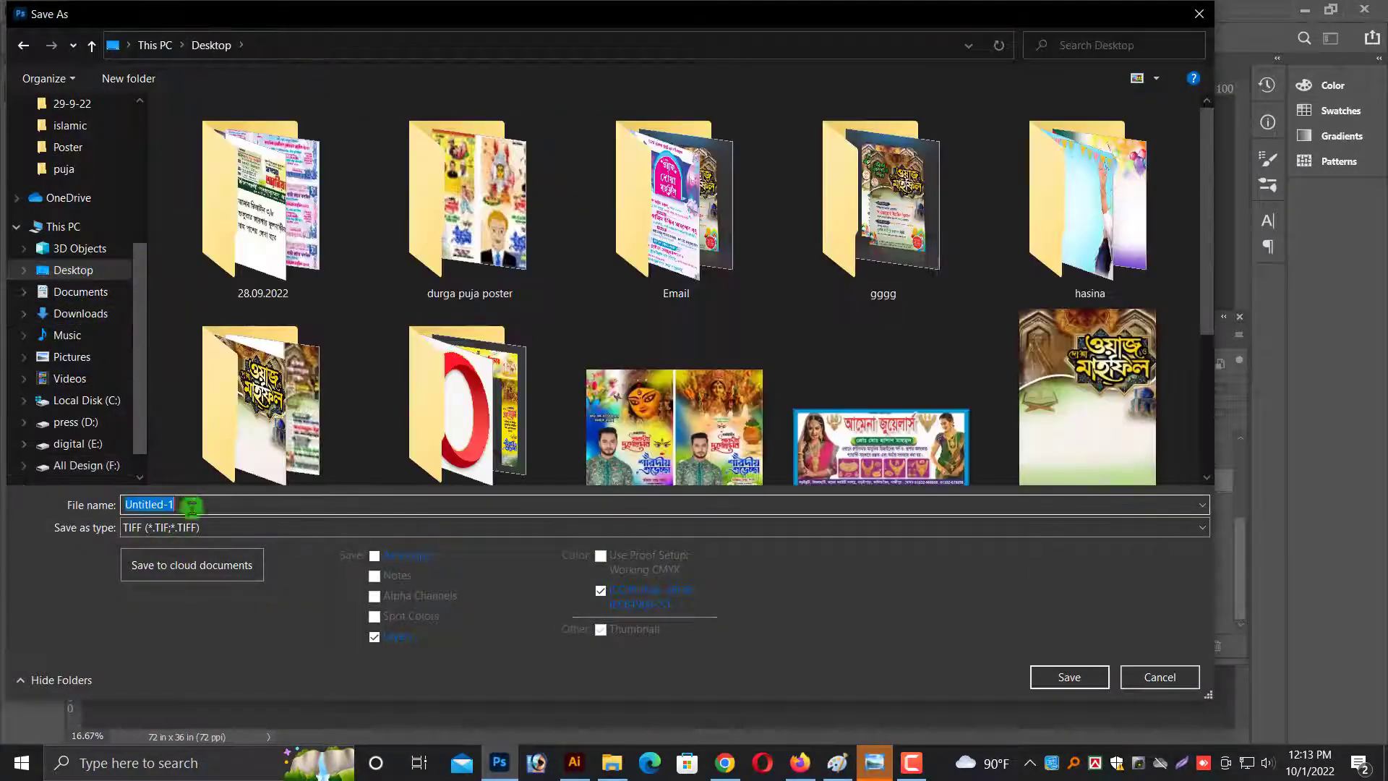
text(mah)
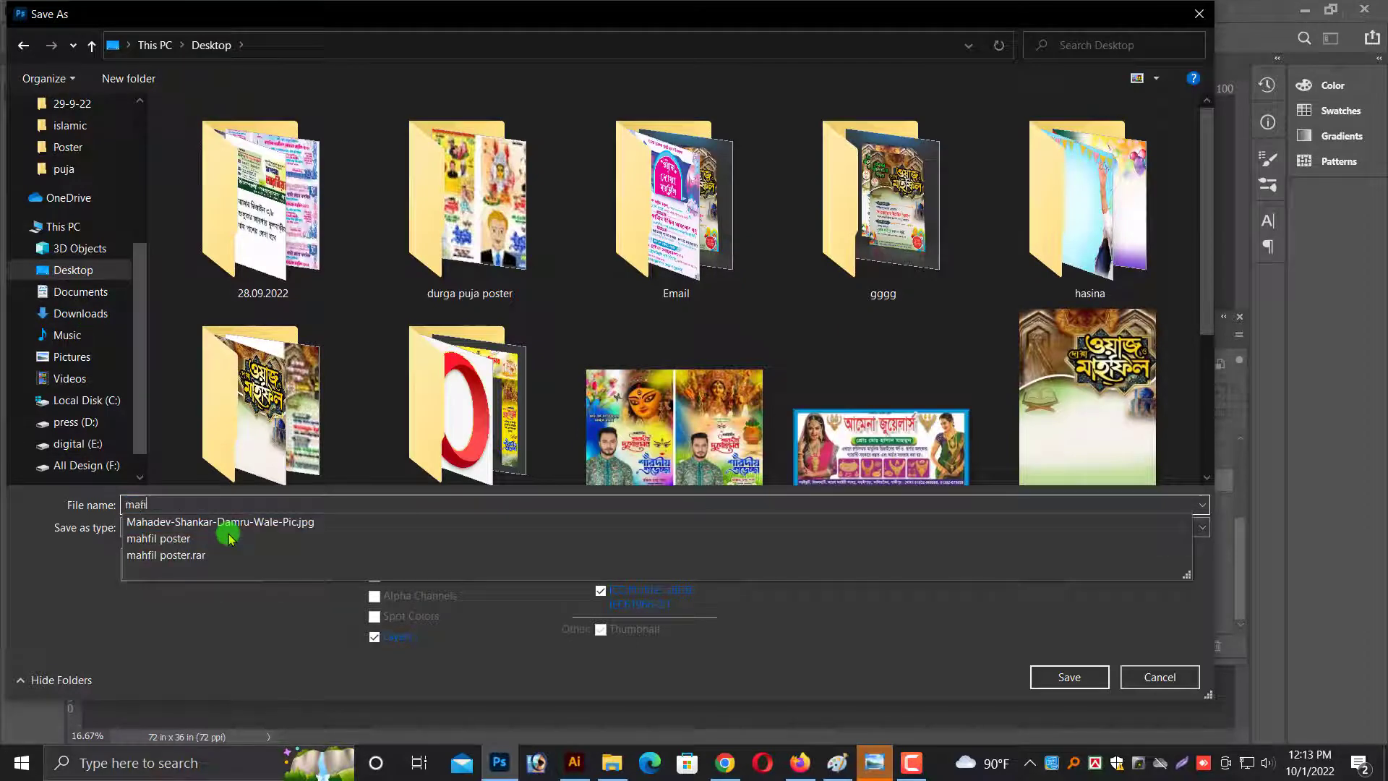
text(fil)
click(228, 535)
key(Return)
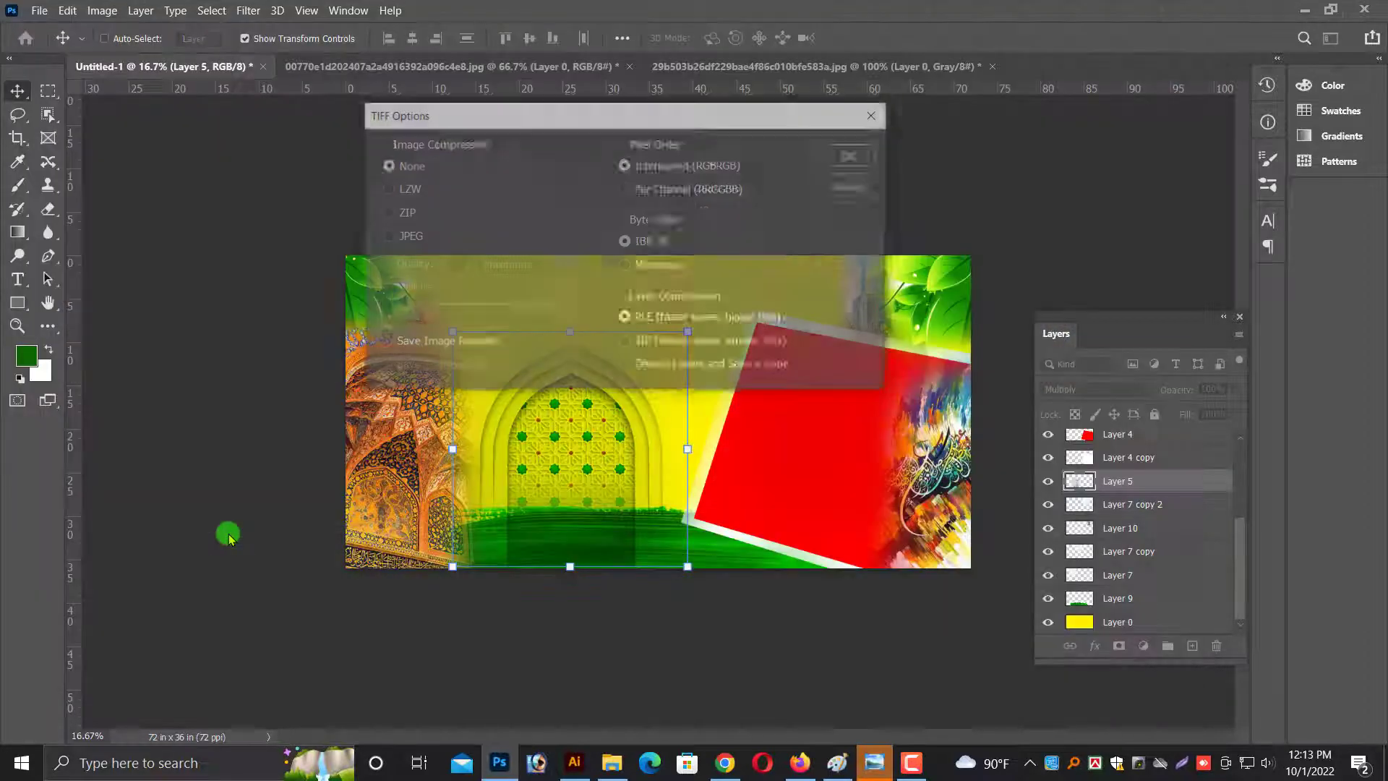
click(844, 168)
click(635, 293)
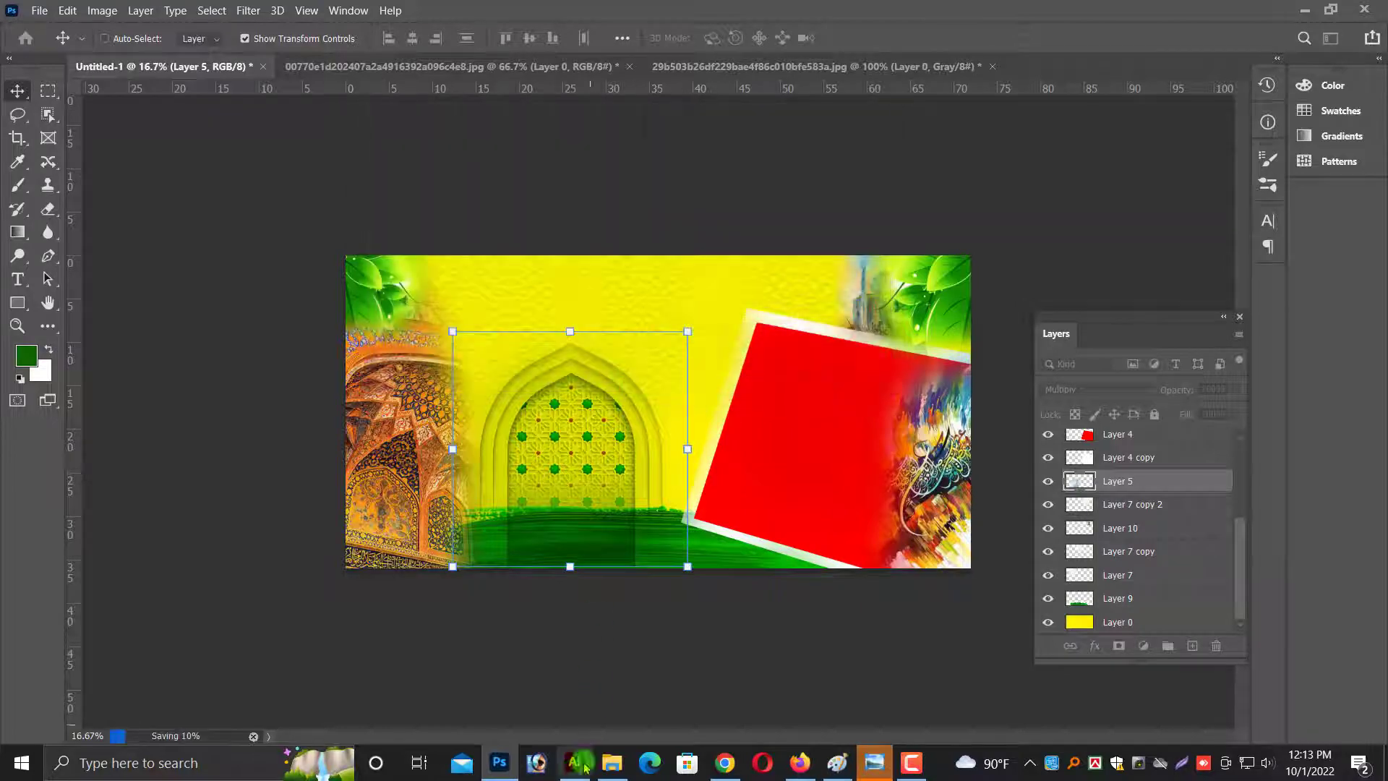
click(575, 762)
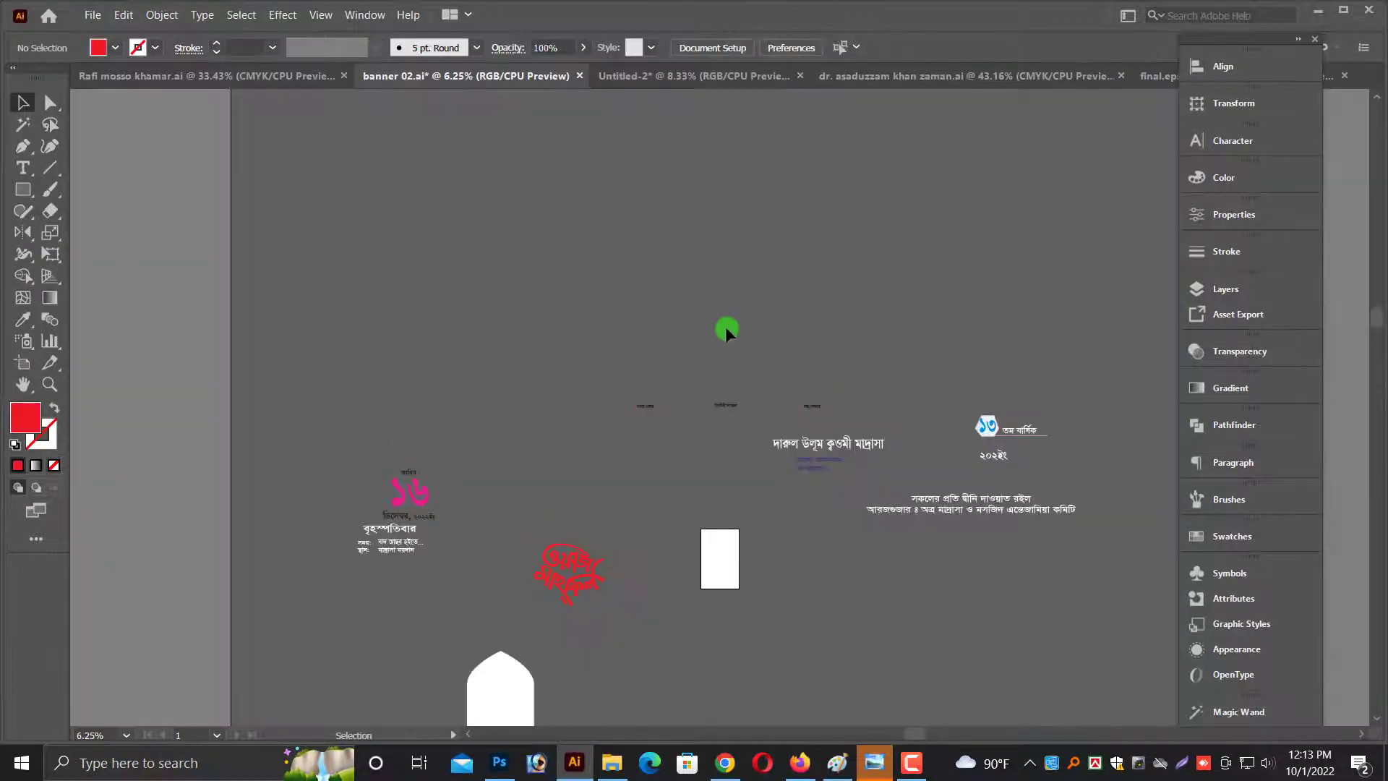
Open the Font Style01_ lettering file from the Desktop file browser.
key(ctrl+o)
click(69, 139)
scroll(744, 473, down, 10)
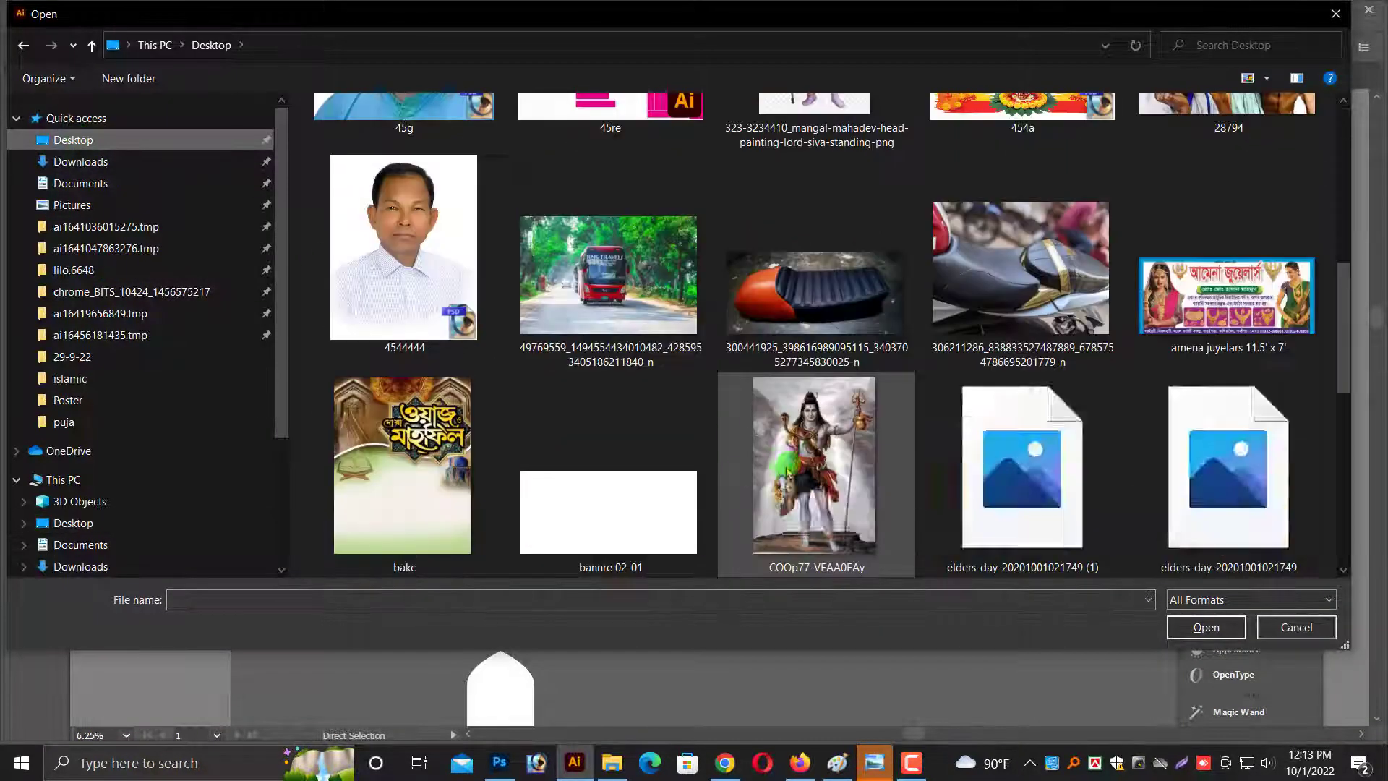
scroll(752, 475, down, 2)
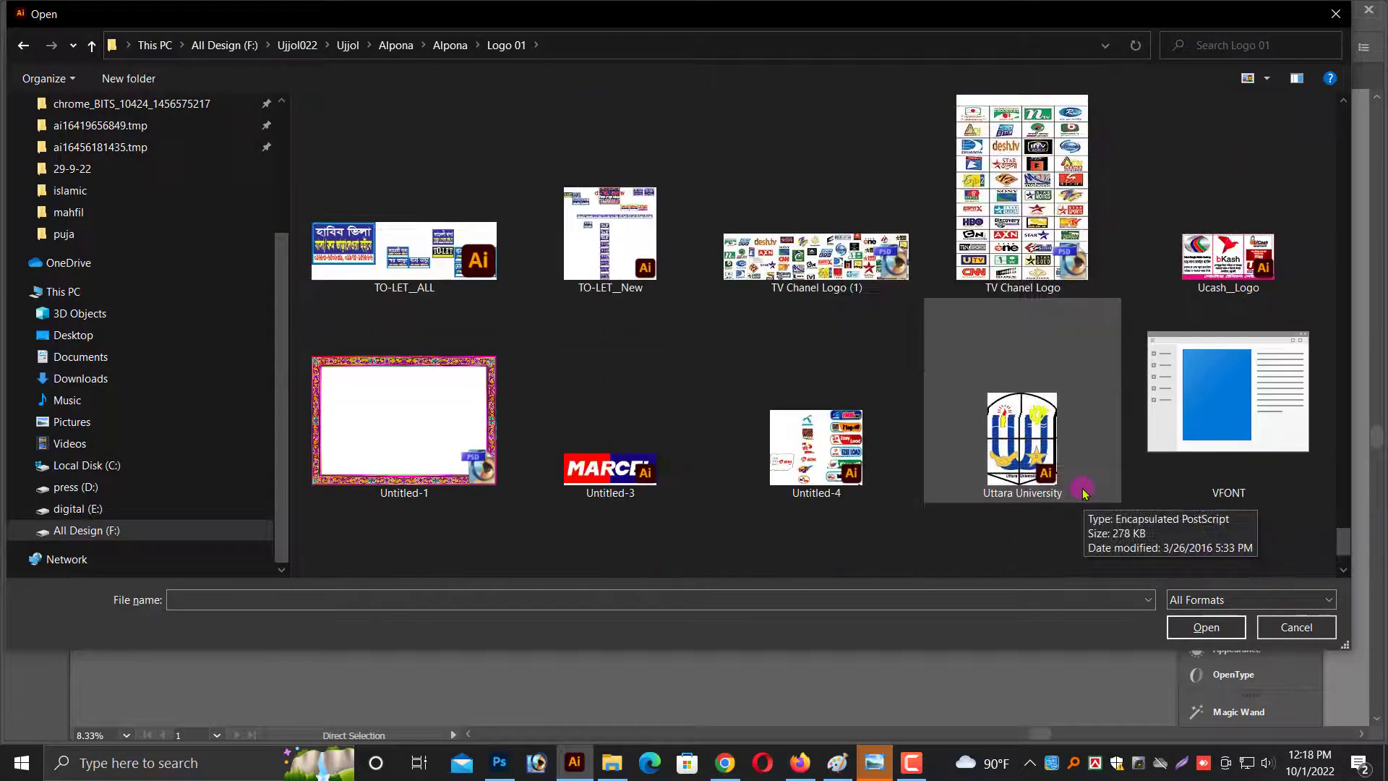
scroll(1084, 493, up, 5)
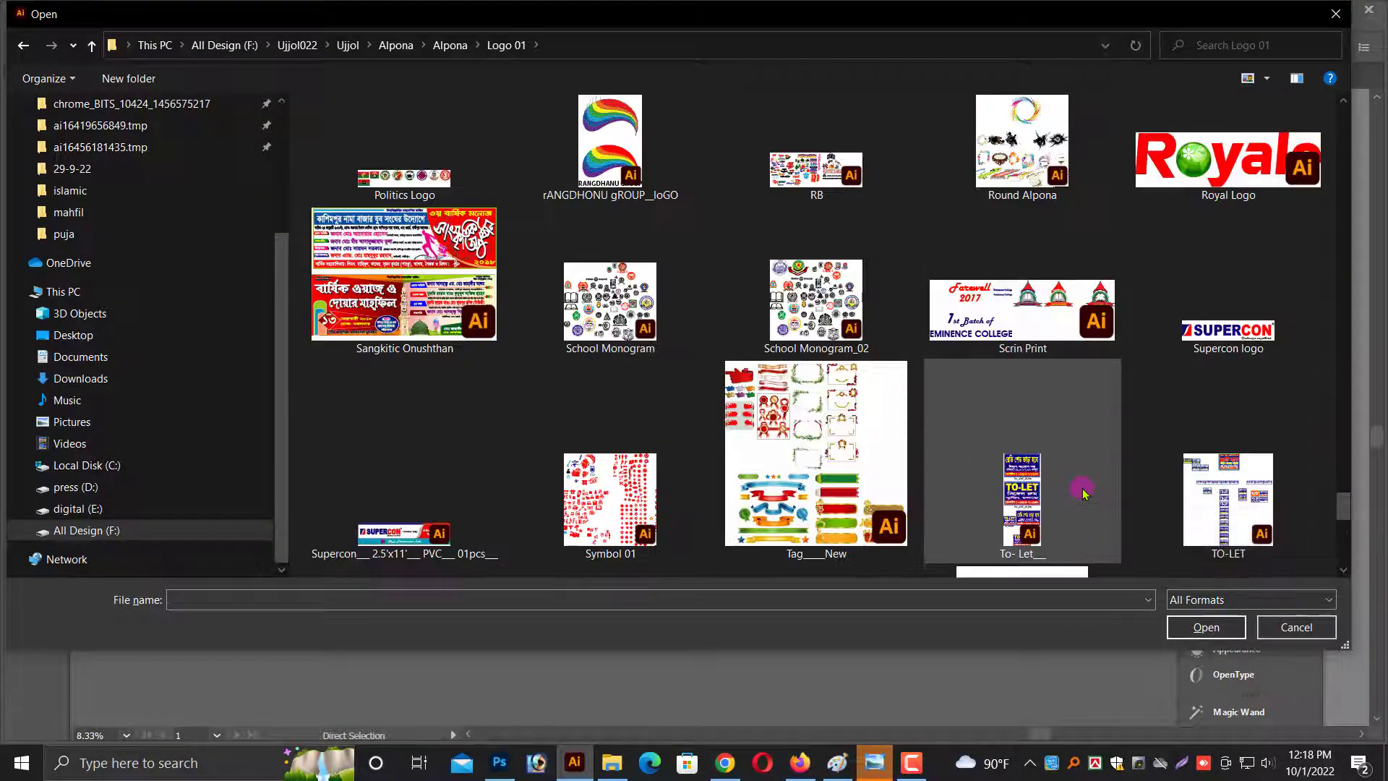
scroll(1039, 491, up, 3)
scroll(1020, 499, up, 5)
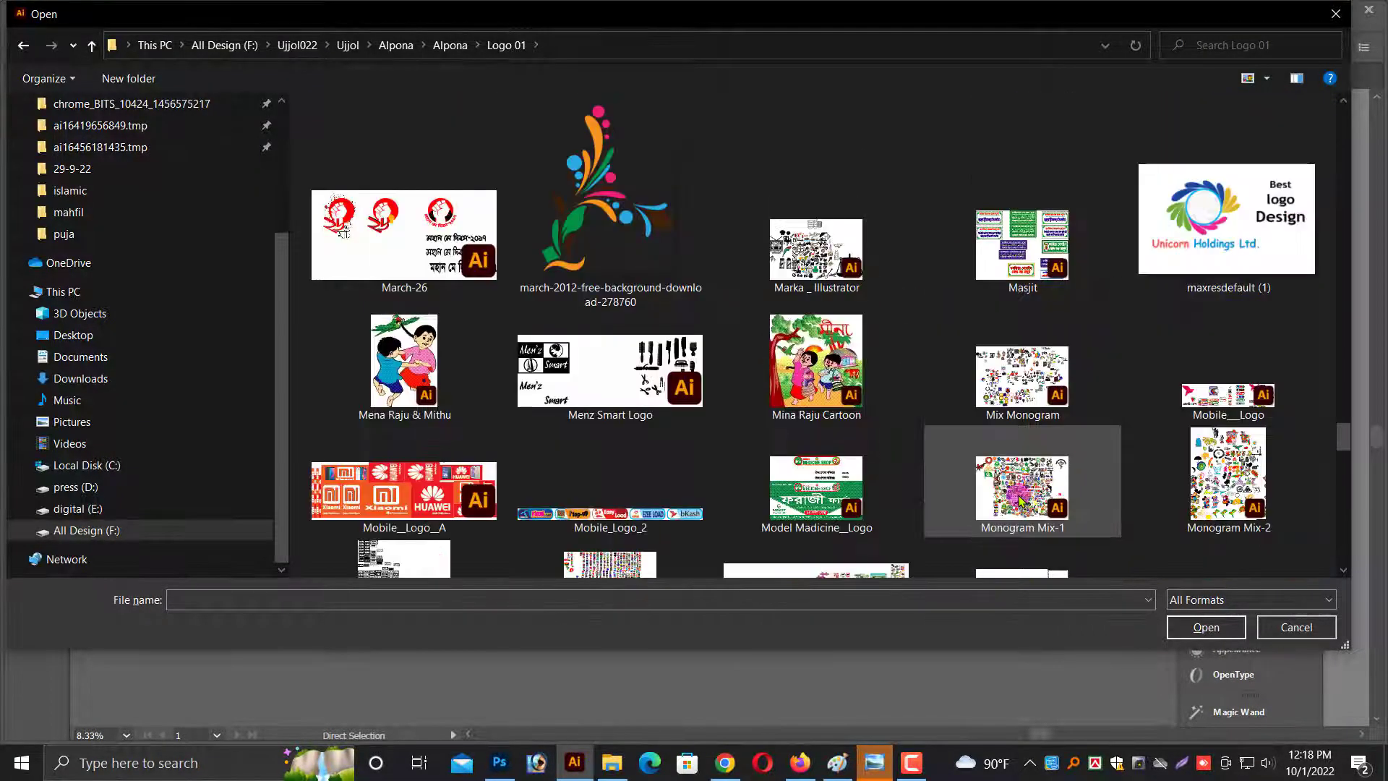
scroll(1015, 499, up, 3)
scroll(1015, 498, up, 4)
scroll(1014, 499, up, 3)
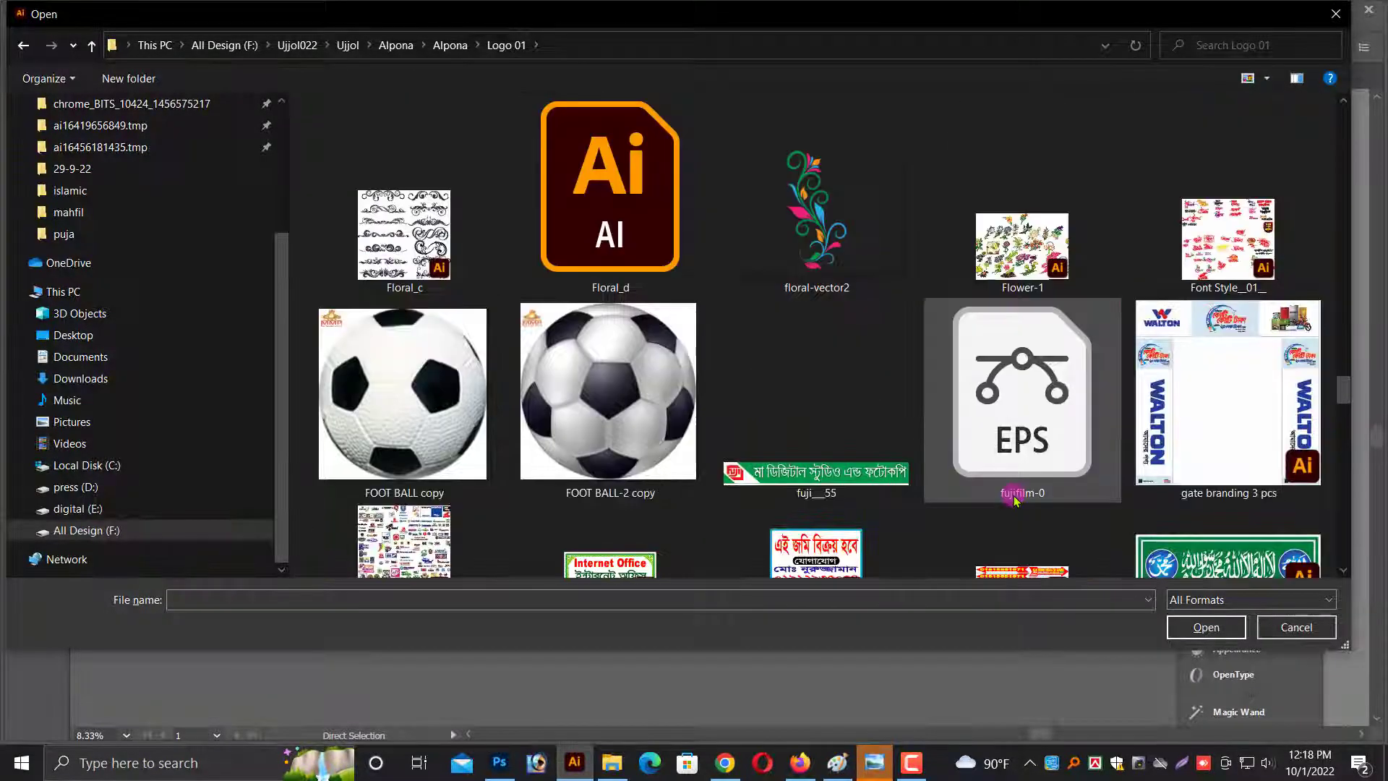
scroll(1014, 499, up, 2)
click(1136, 508)
click(1205, 627)
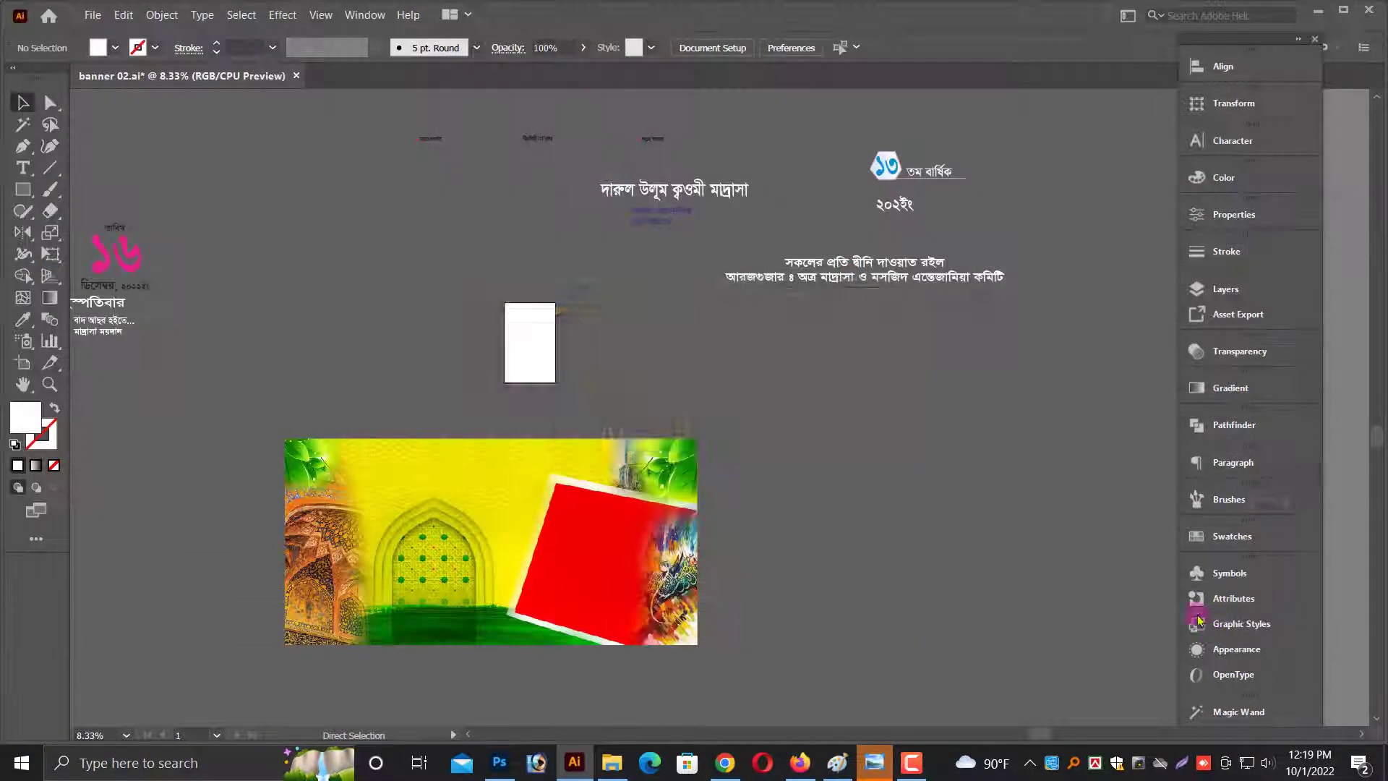
Dismiss the version warning and browse the Font Style sheet to the ওয়াজ মাহফিল lettering.
click(788, 432)
scroll(735, 469, down, 3)
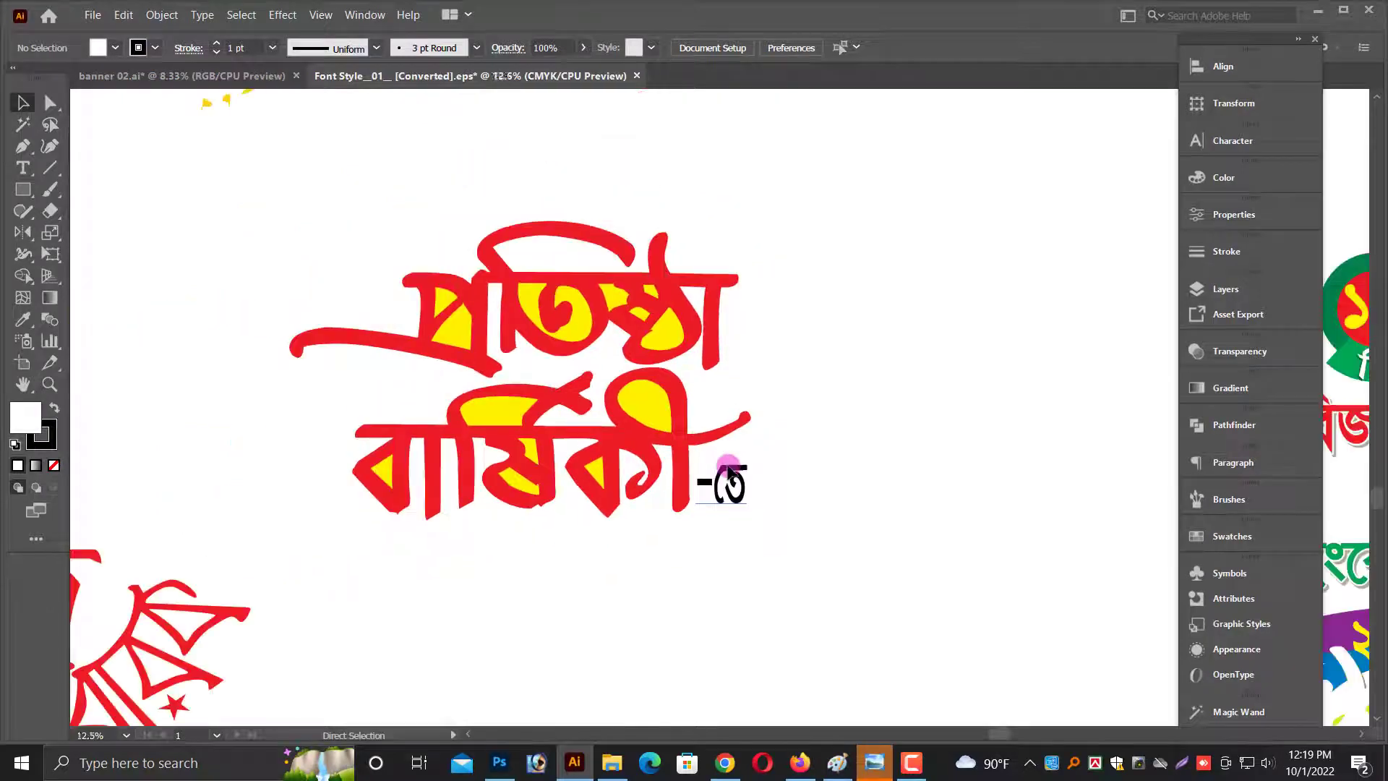
scroll(752, 444, down, 3)
drag(752, 443, 685, 602)
scroll(684, 603, up, 4)
key(alt+space)
scroll(589, 289, down, 1)
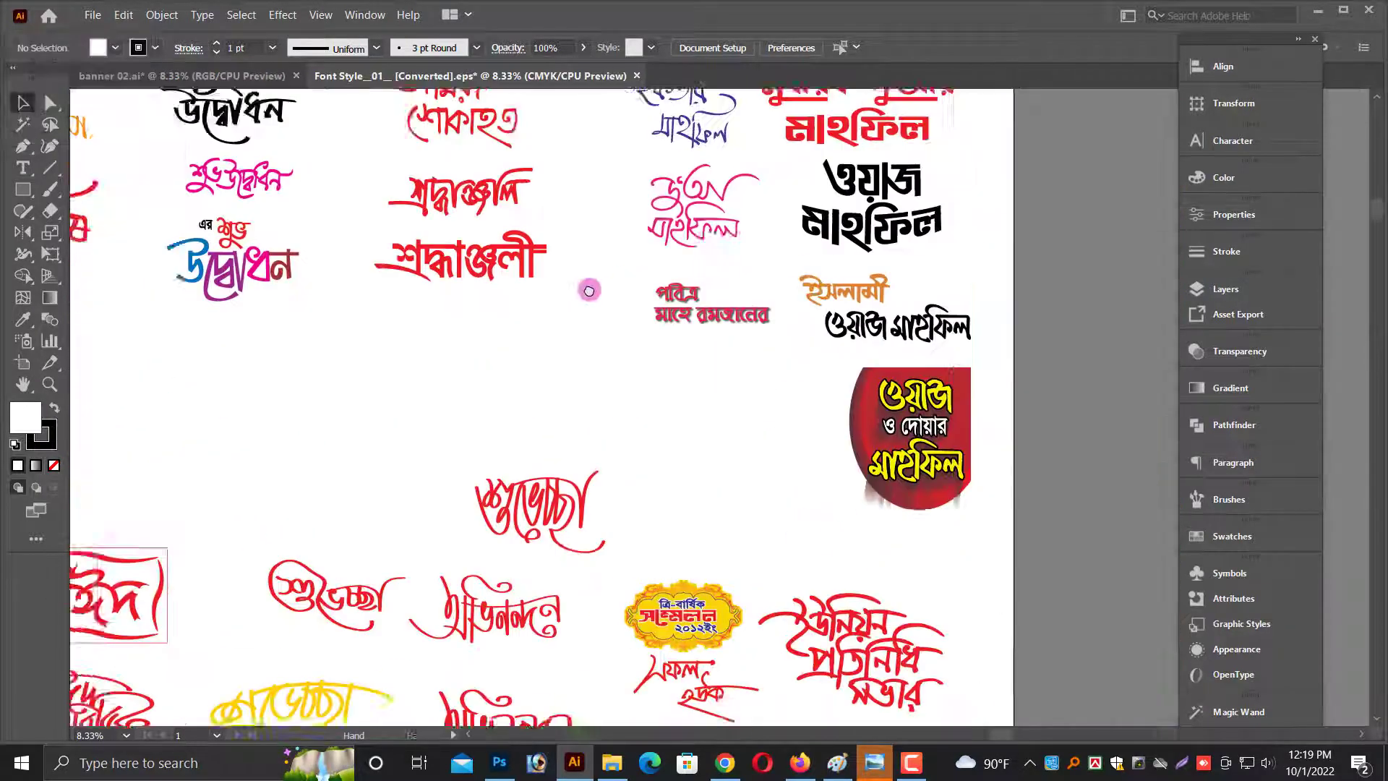
scroll(769, 490, right, 2)
scroll(734, 566, up, 1)
key(Escape)
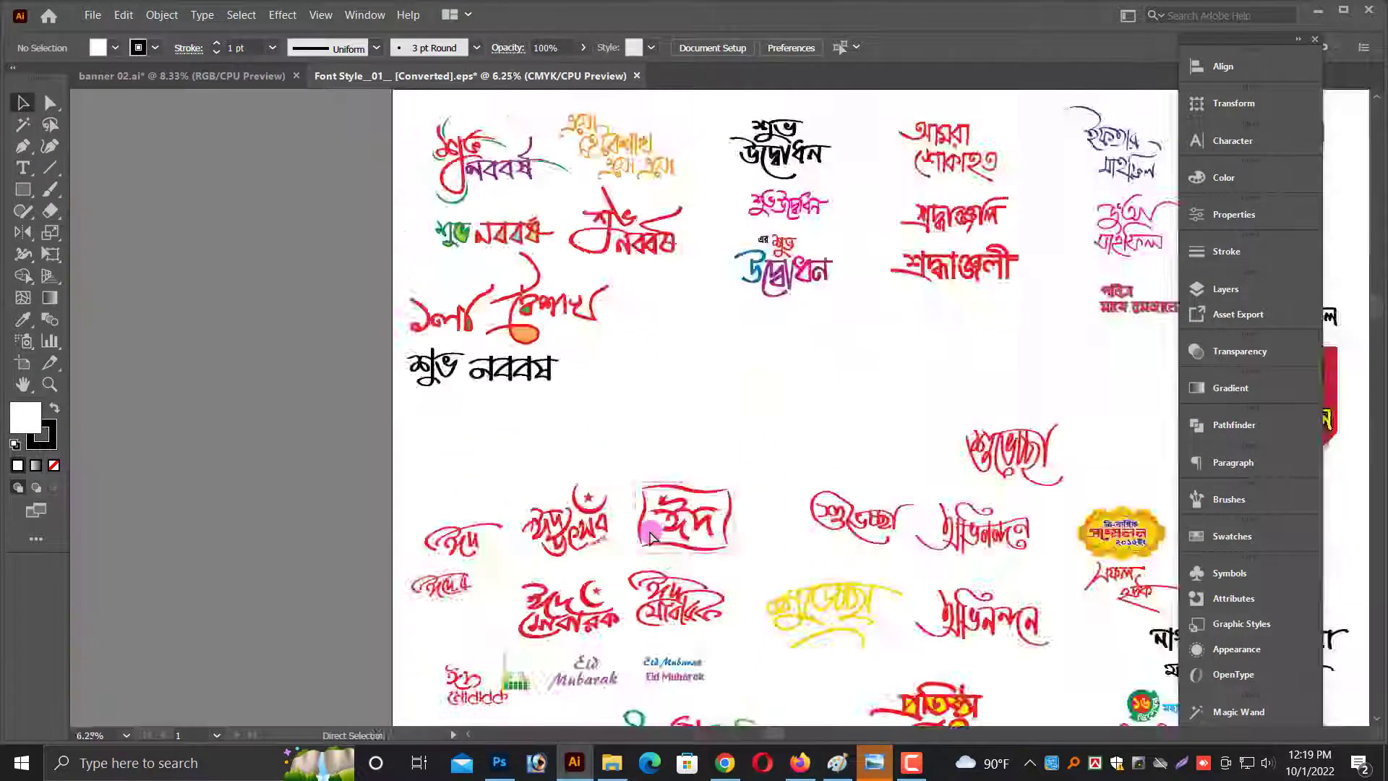
key(ctrl+0)
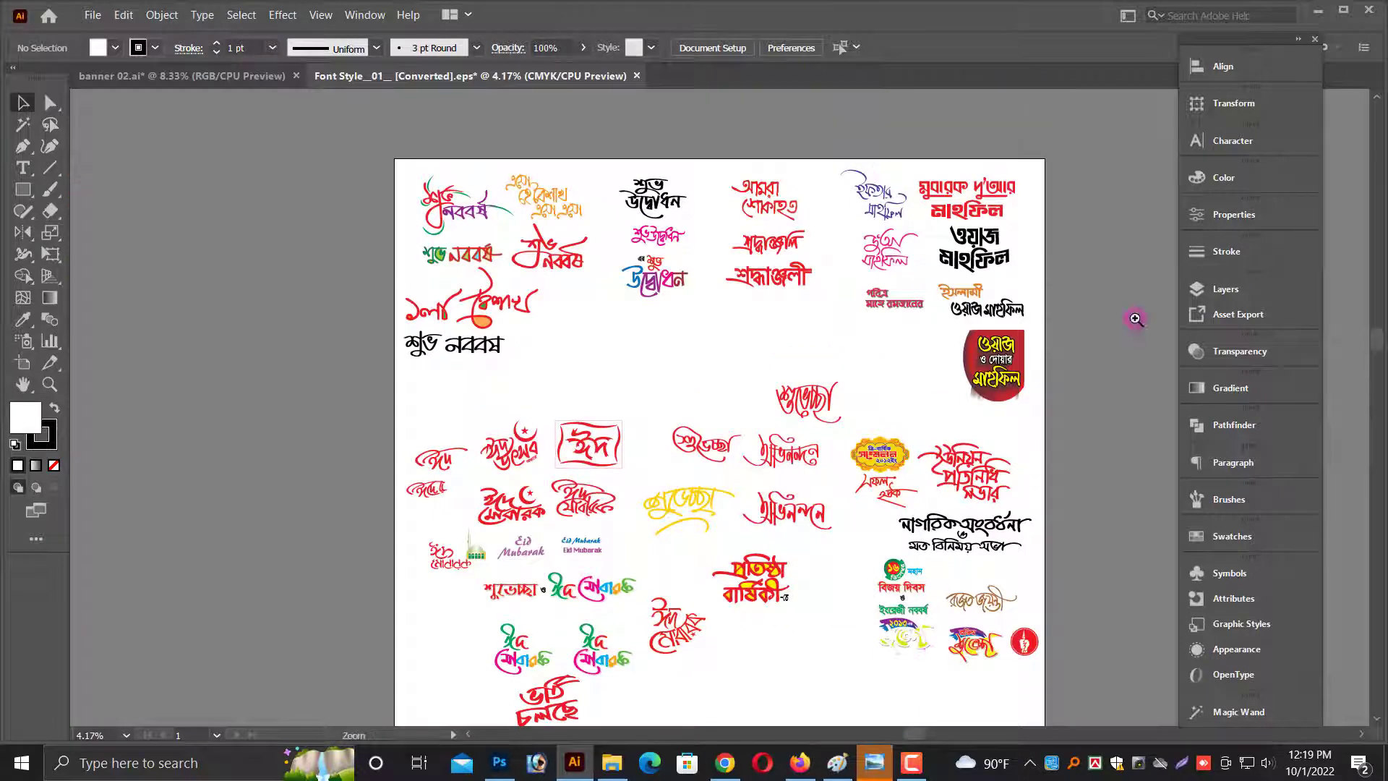
scroll(1136, 313, up, 4)
scroll(761, 582, down, 2)
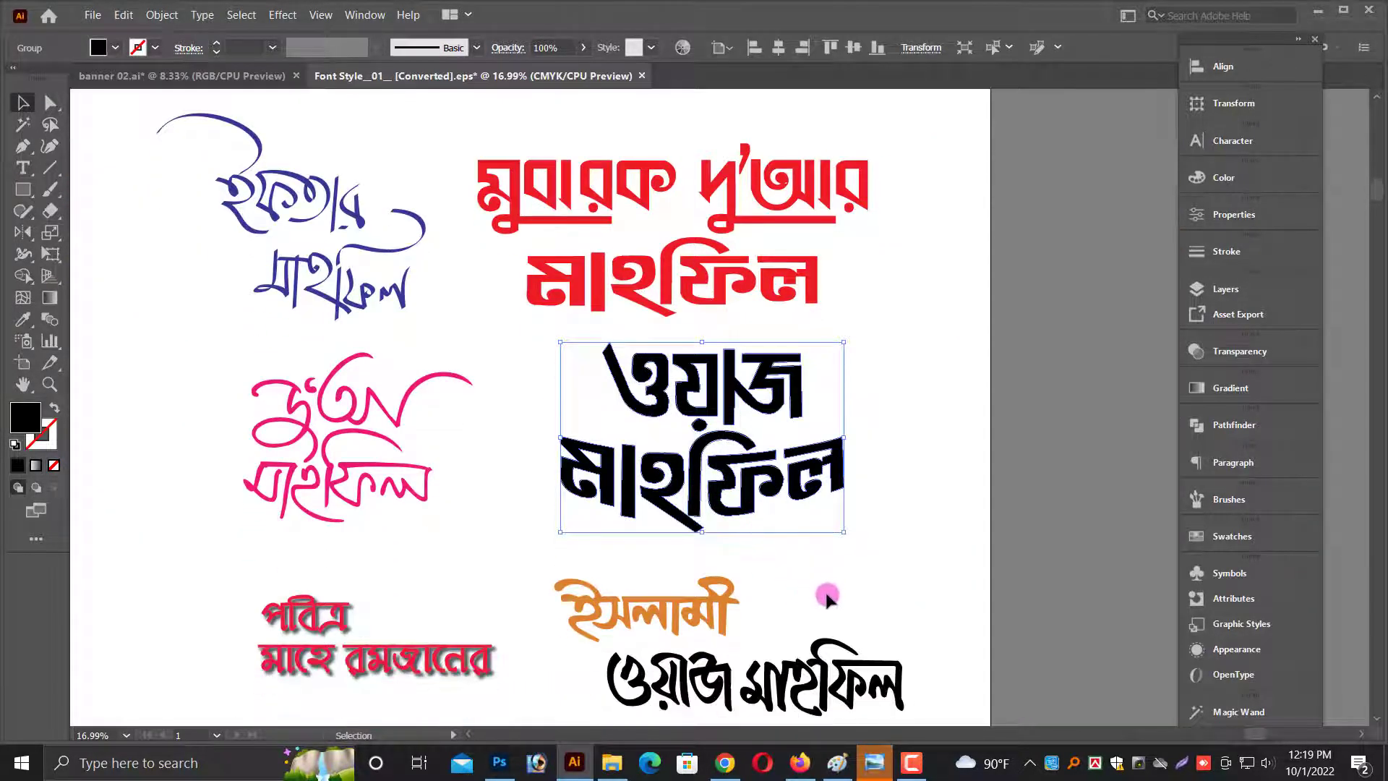
Cut the ওয়াজ মাহফিল lettering, close Font Style unsaved, and paste it onto the red panel.
key(Delete)
key(ctrl+w)
click(787, 406)
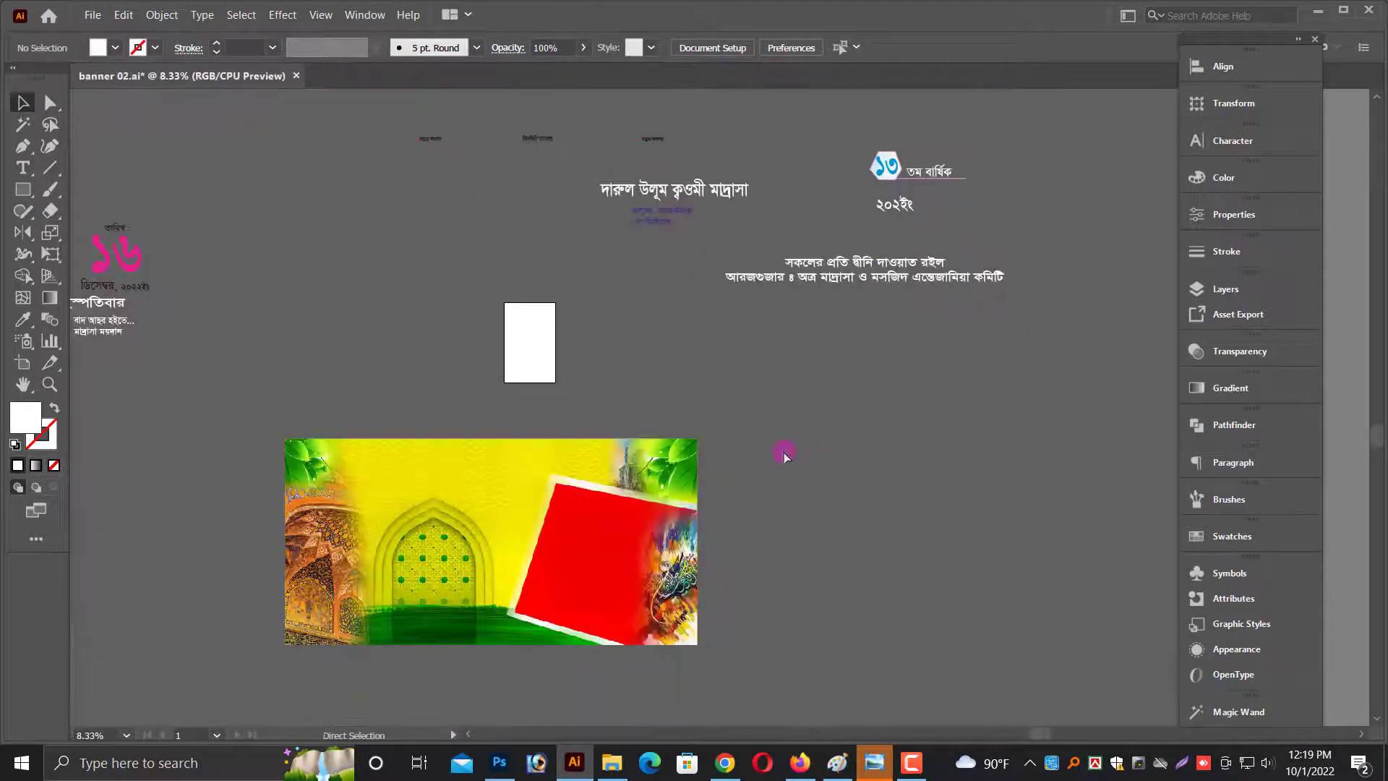
key(ctrl+v)
drag(767, 427, 627, 587)
key(ctrl+equal)
click(627, 587)
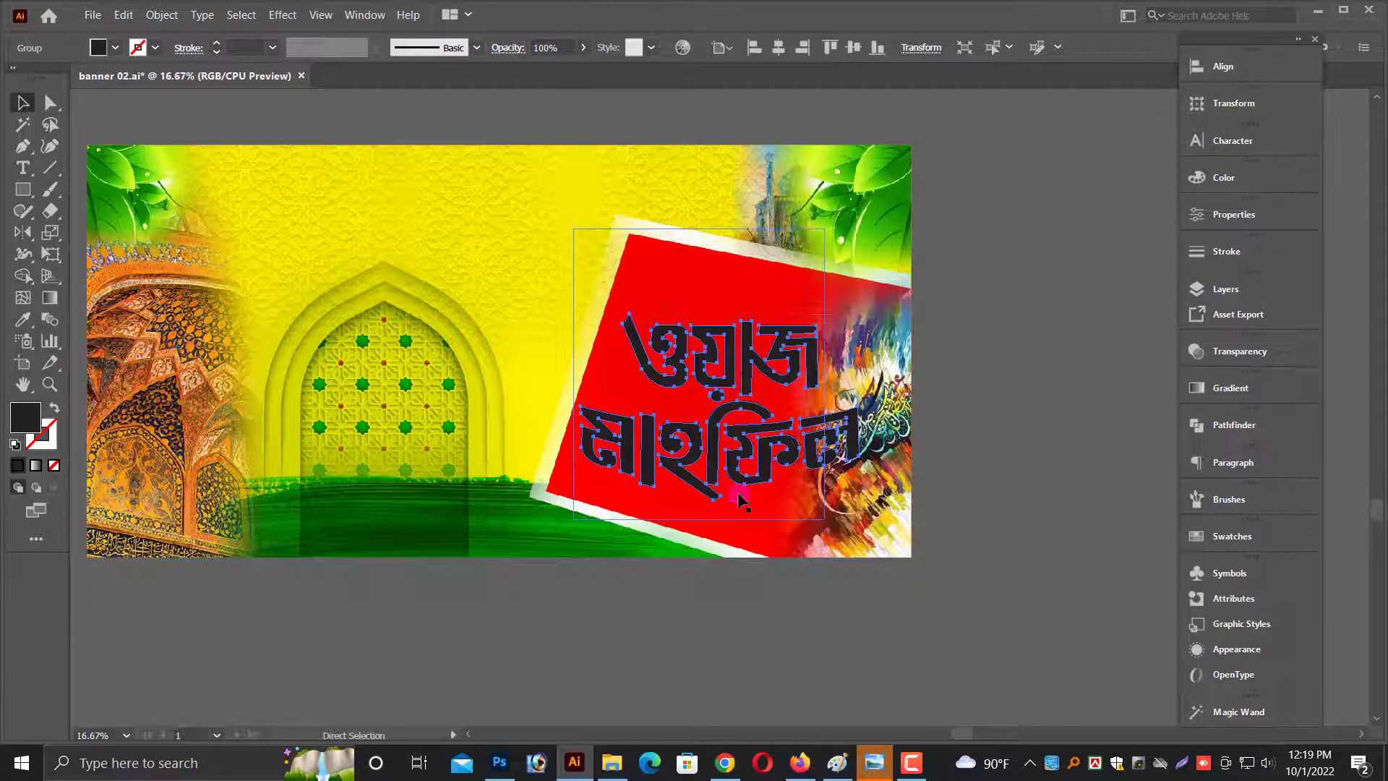
key(ctrl+minus)
drag(725, 463, 979, 394)
click(1004, 483)
scroll(1003, 483, up, 3)
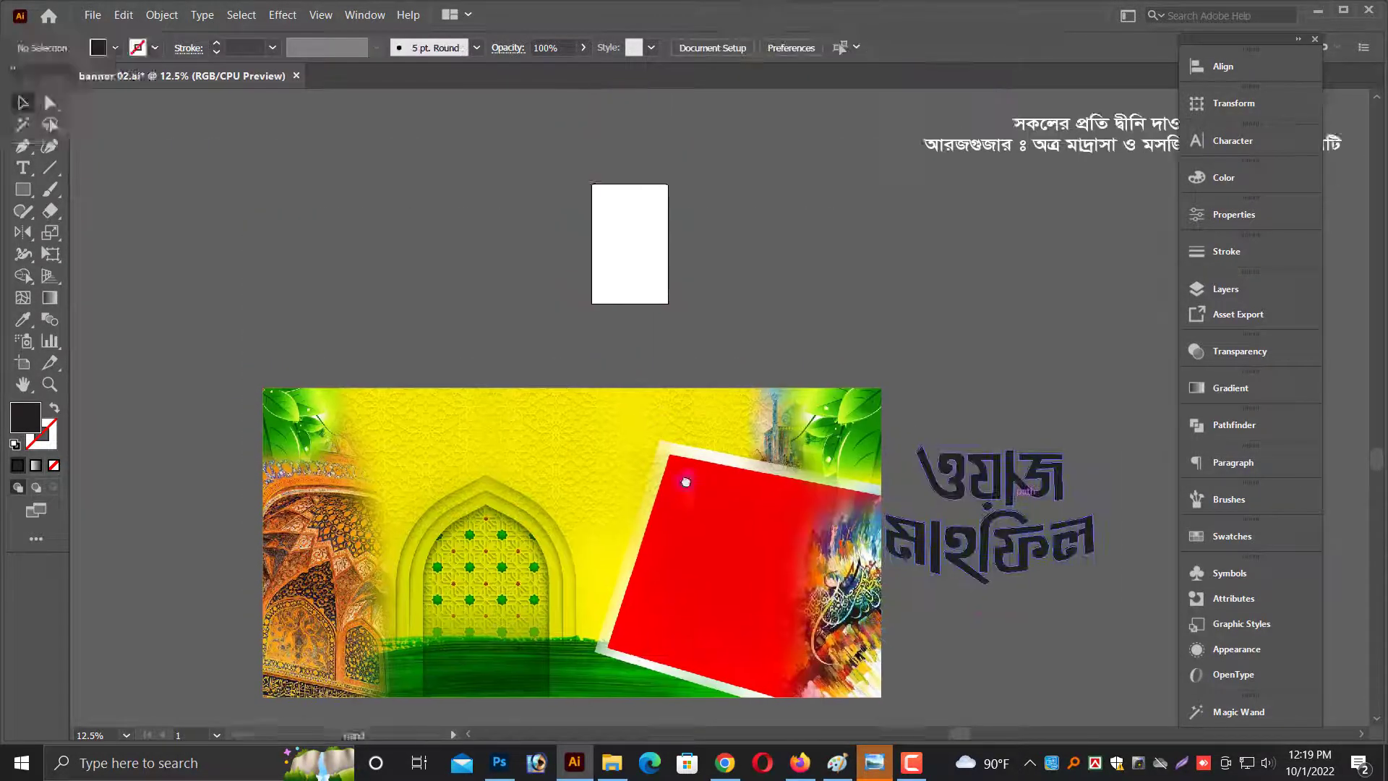
key(ctrl+minus)
scroll(586, 394, up, 1)
click(852, 223)
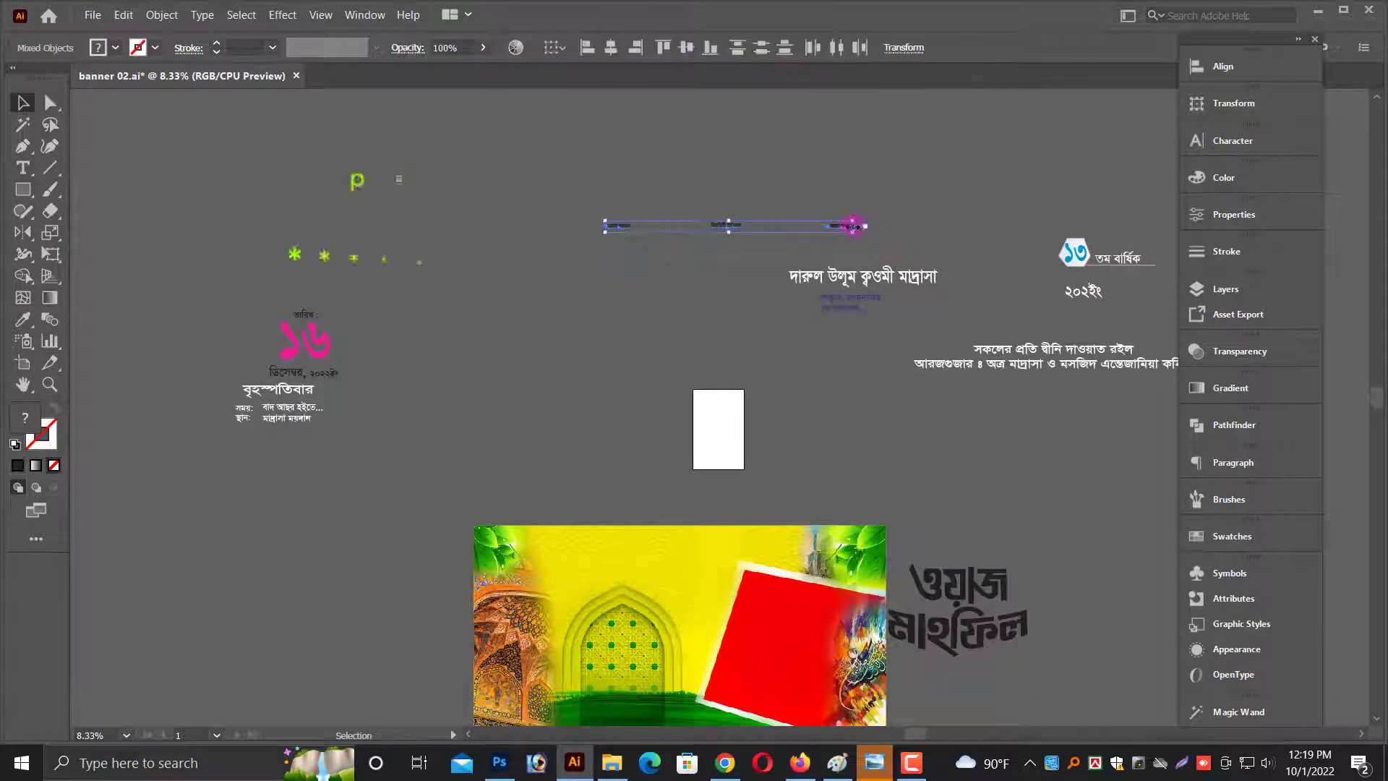
drag(908, 231, 815, 536)
key(ctrl+plus)
key(ctrl+plus)
key(ctrl+plus)
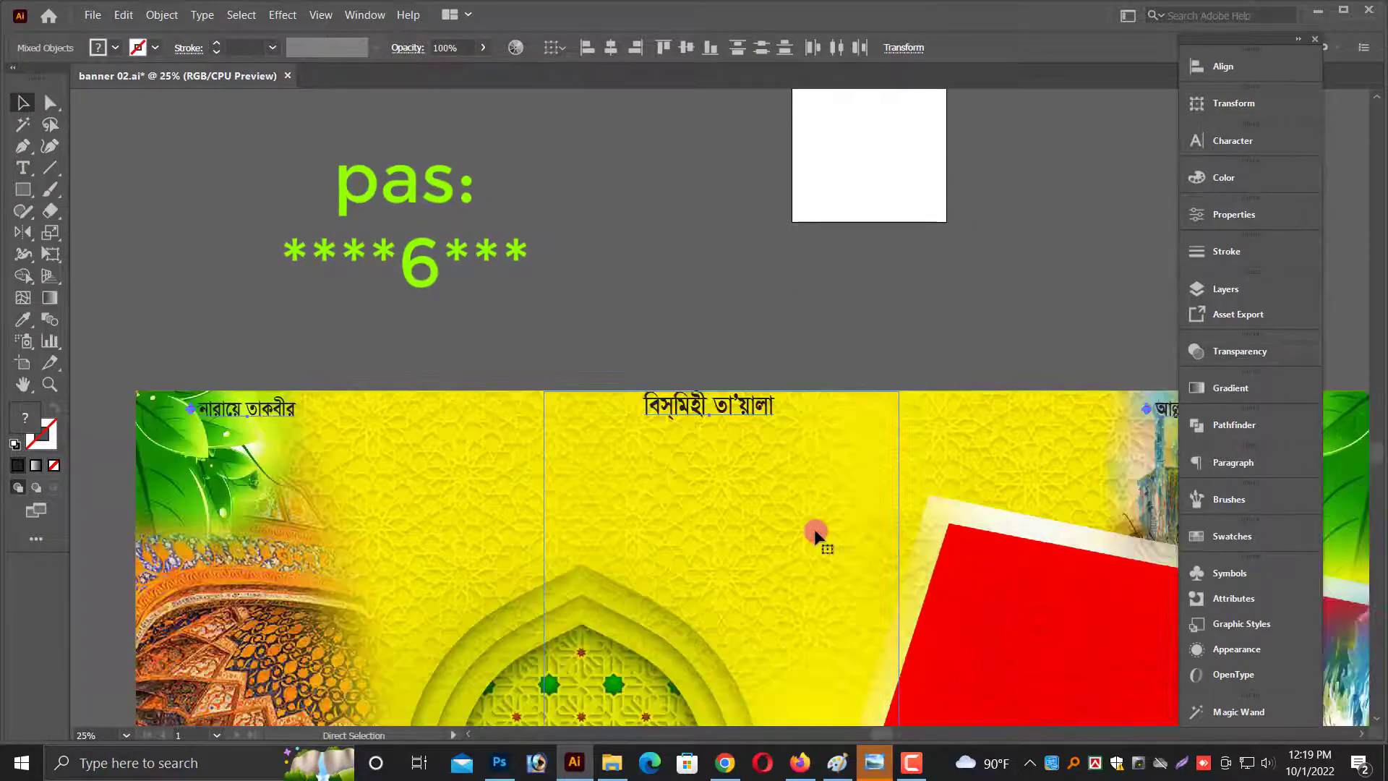
key(ctrl+minus)
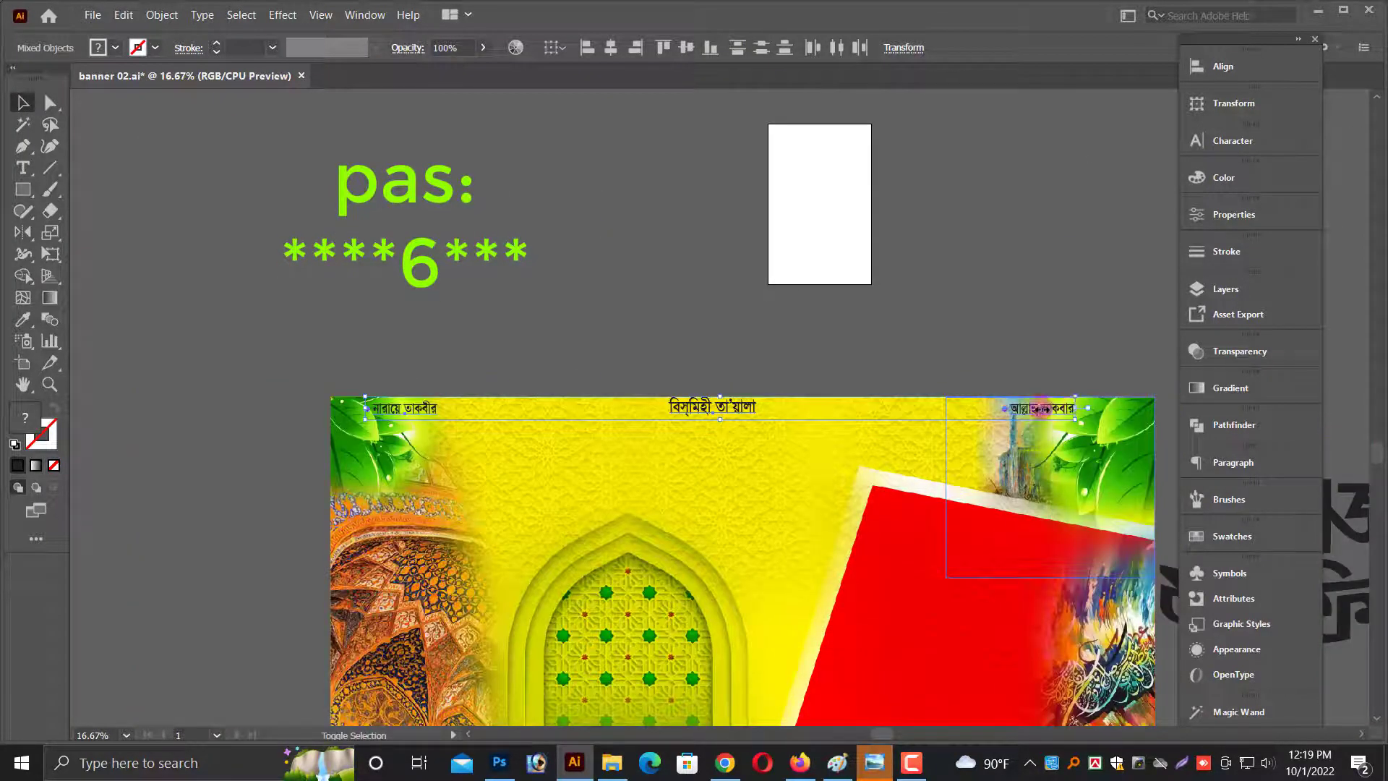
key(ctrl+plus)
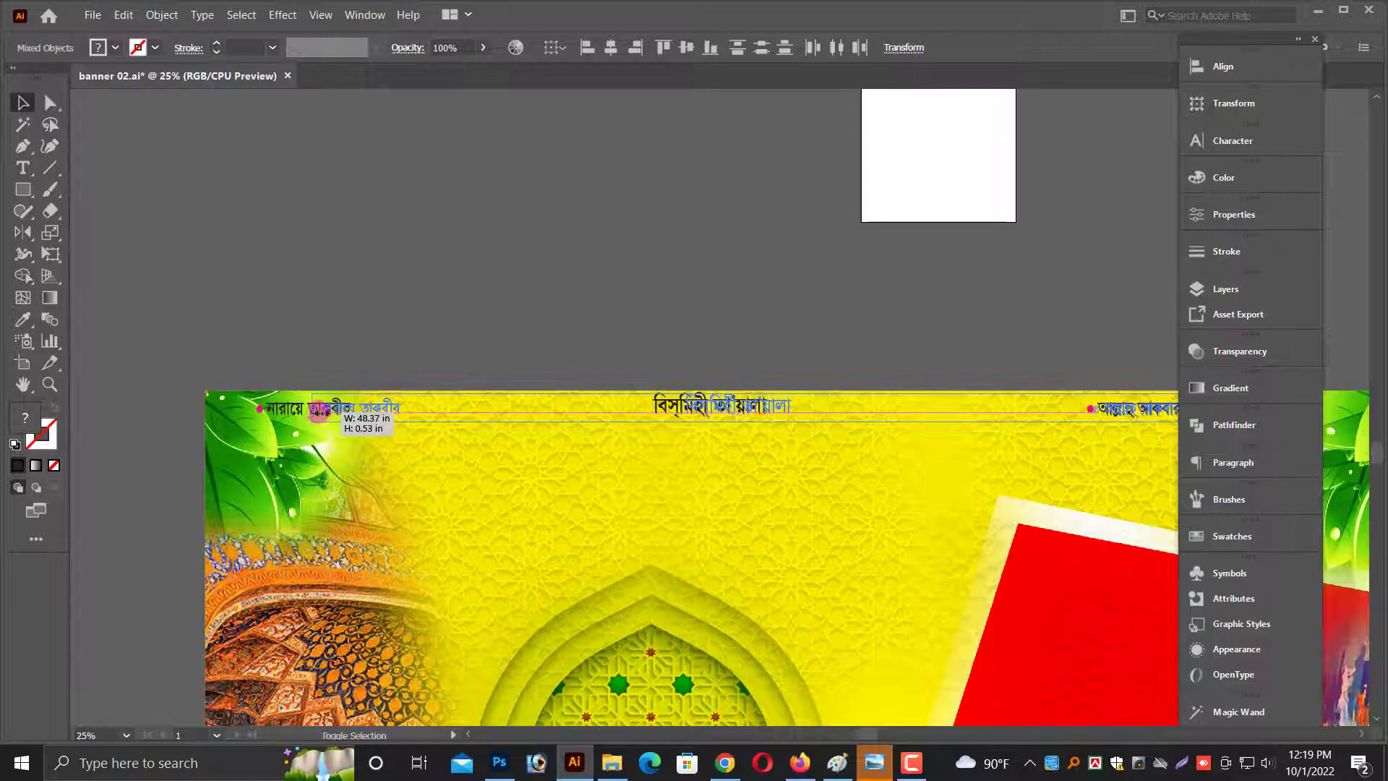
drag(262, 411, 377, 412)
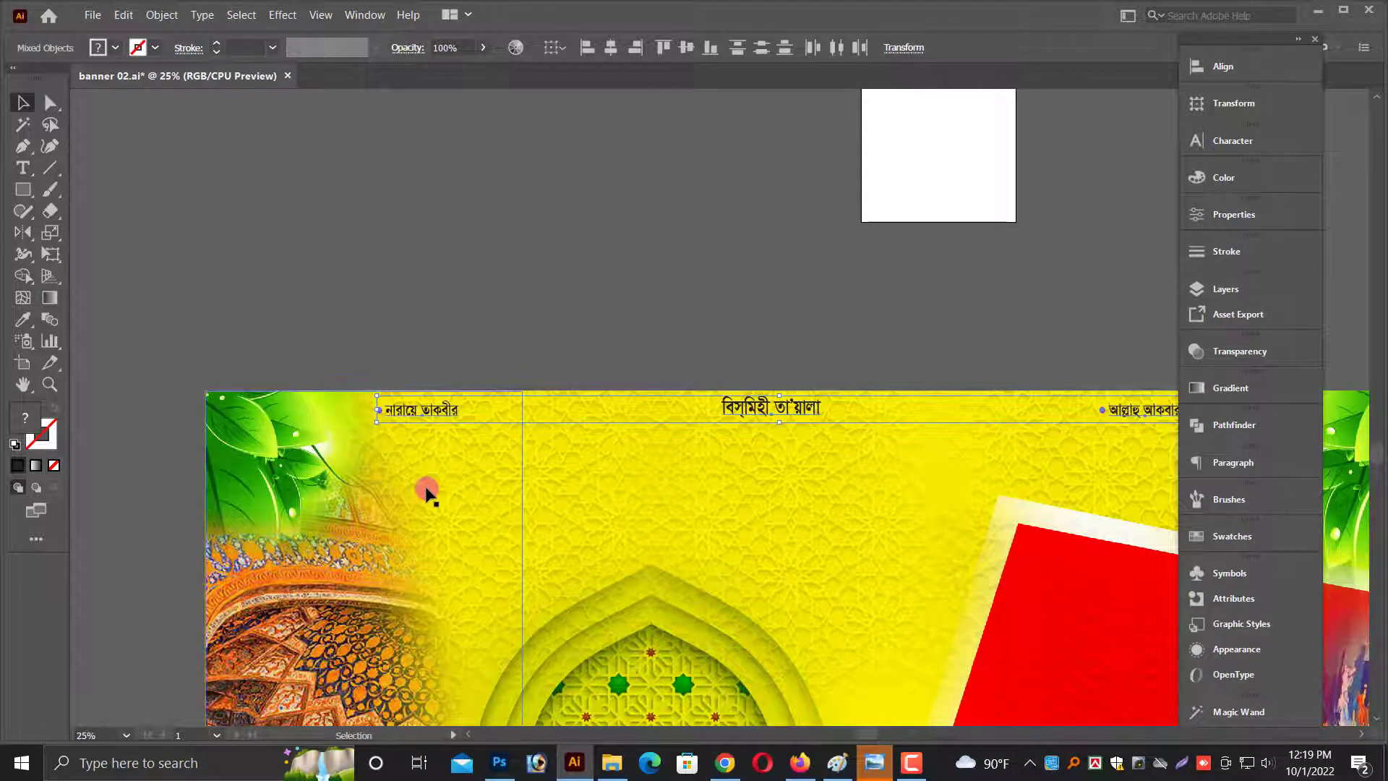
scroll(839, 440, up, 3)
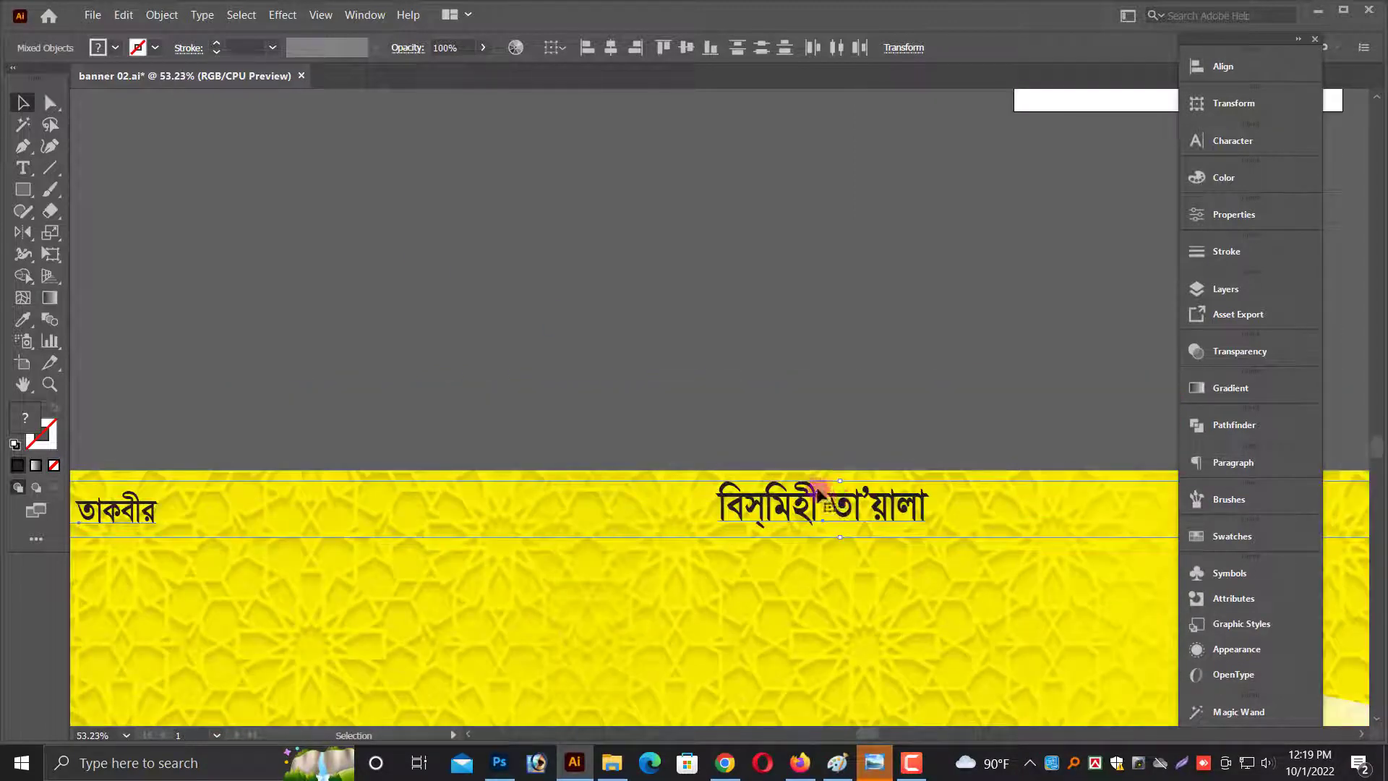
click(837, 437)
scroll(831, 405, down, 4)
scroll(623, 323, down, 1)
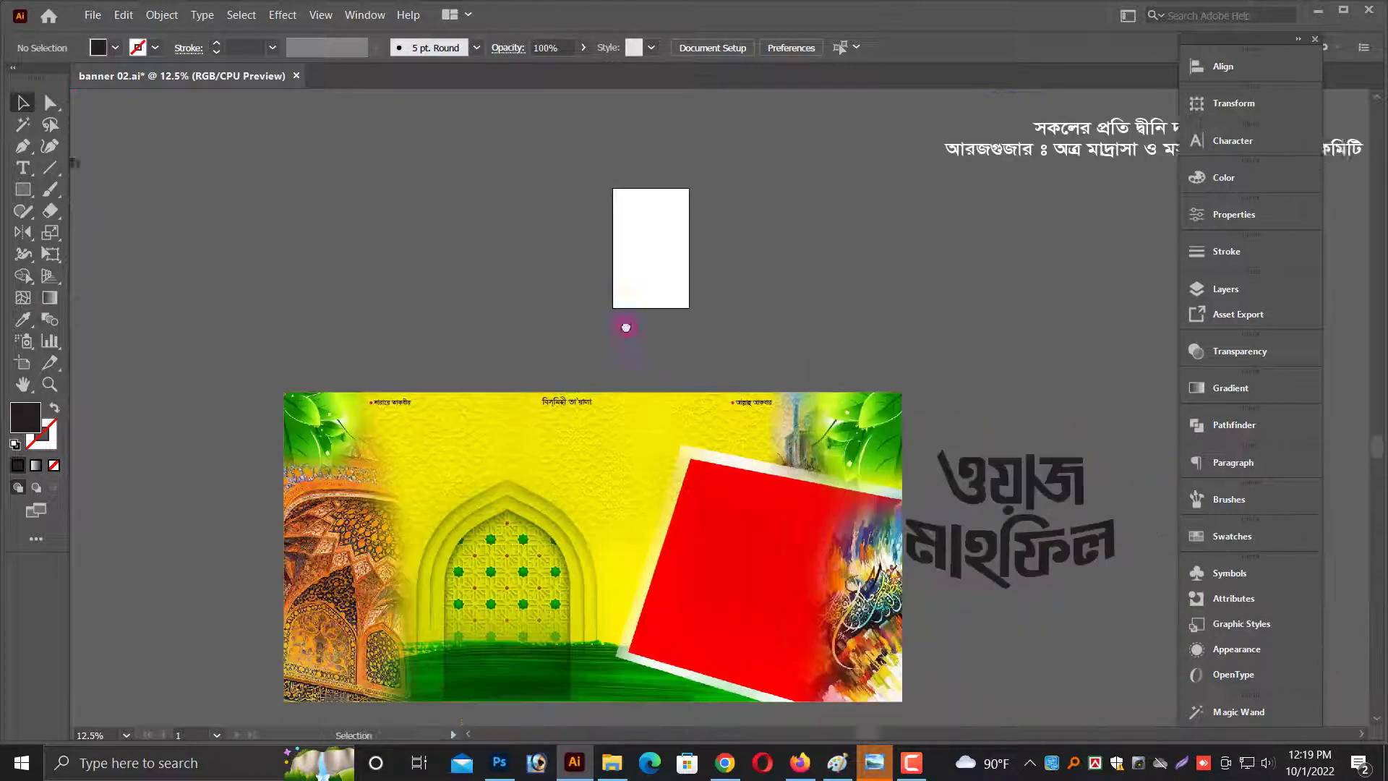
scroll(623, 323, down, 1)
scroll(722, 391, right, 3)
scroll(750, 362, up, 2)
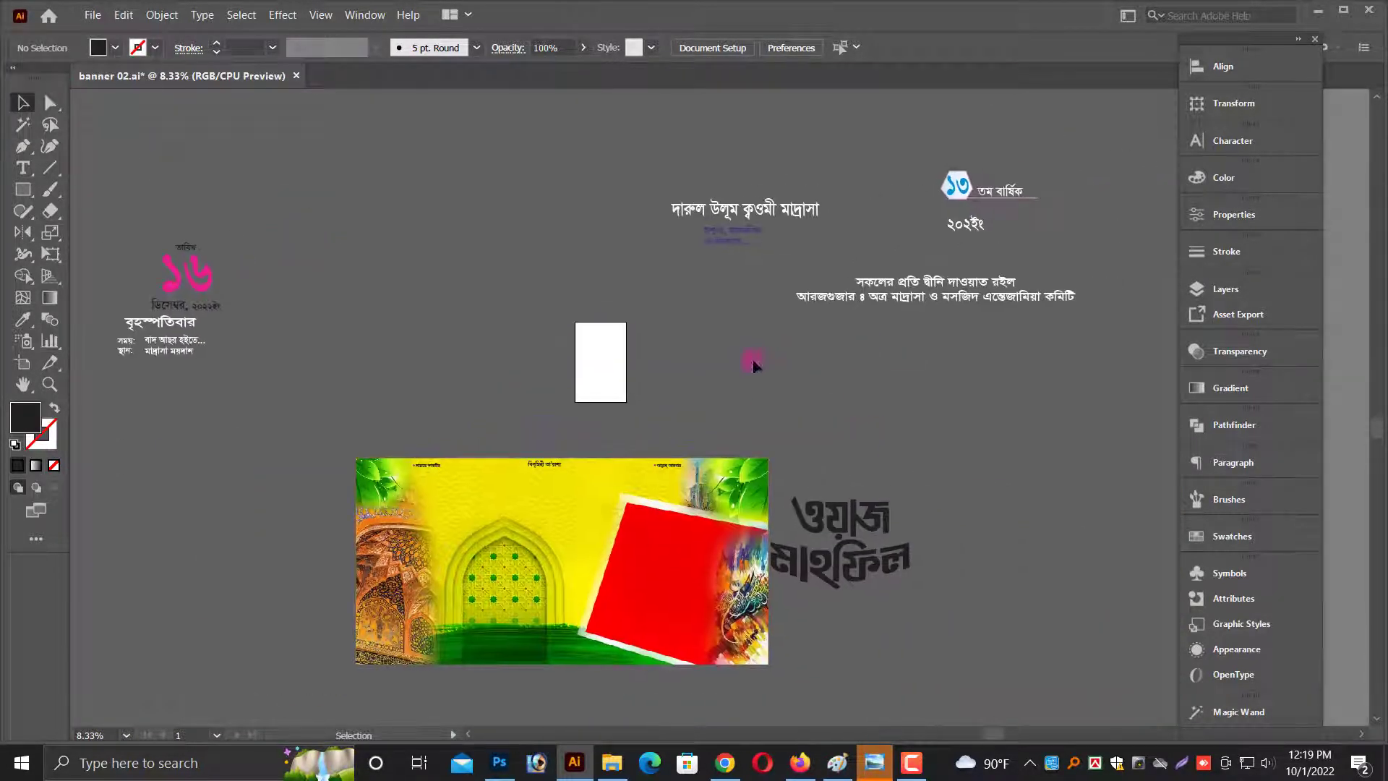
scroll(641, 458, up, 1)
scroll(700, 348, up, 1)
Move the madrasa name group to the banner's top and colour its title red.
scroll(700, 347, up, 1)
click(798, 292)
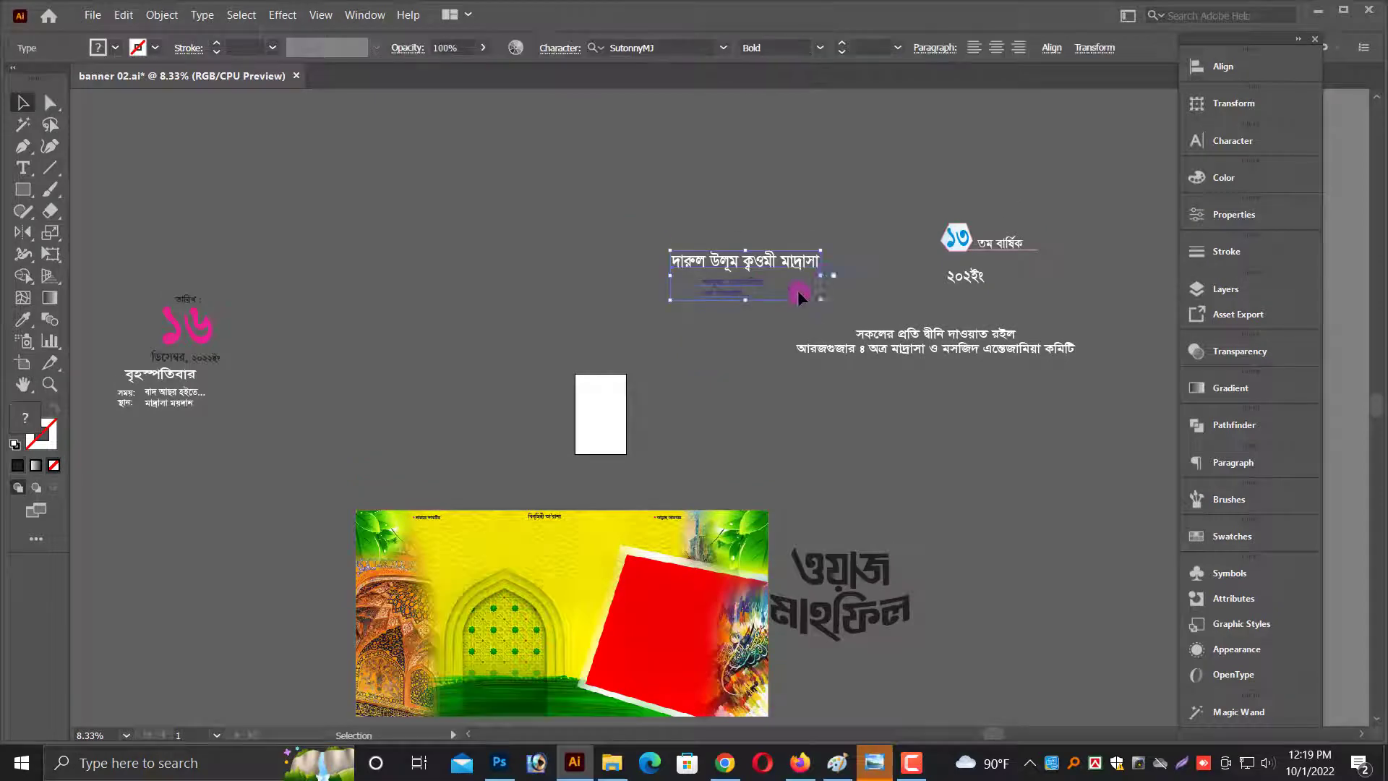
drag(826, 282, 590, 556)
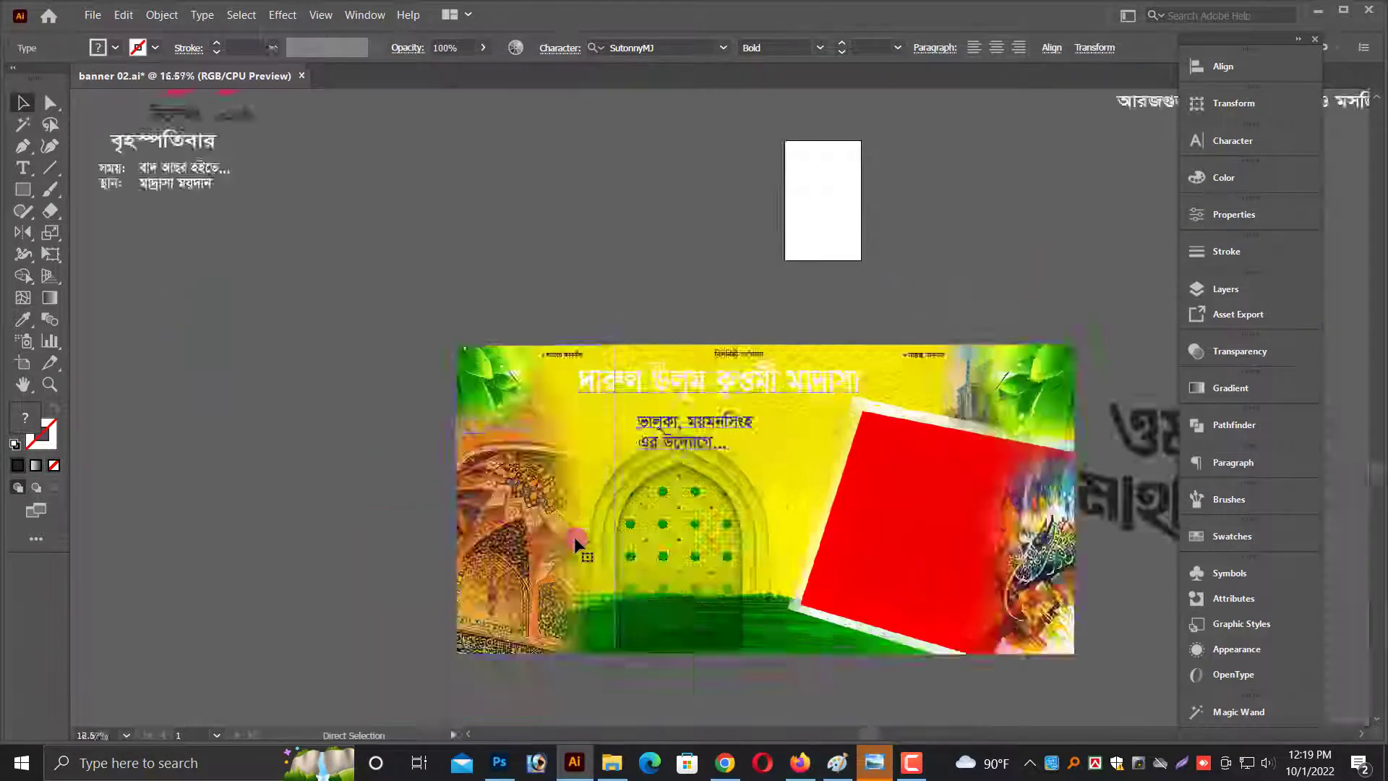
scroll(576, 544, up, 3)
click(644, 376)
scroll(651, 361, up, 1)
click(1223, 177)
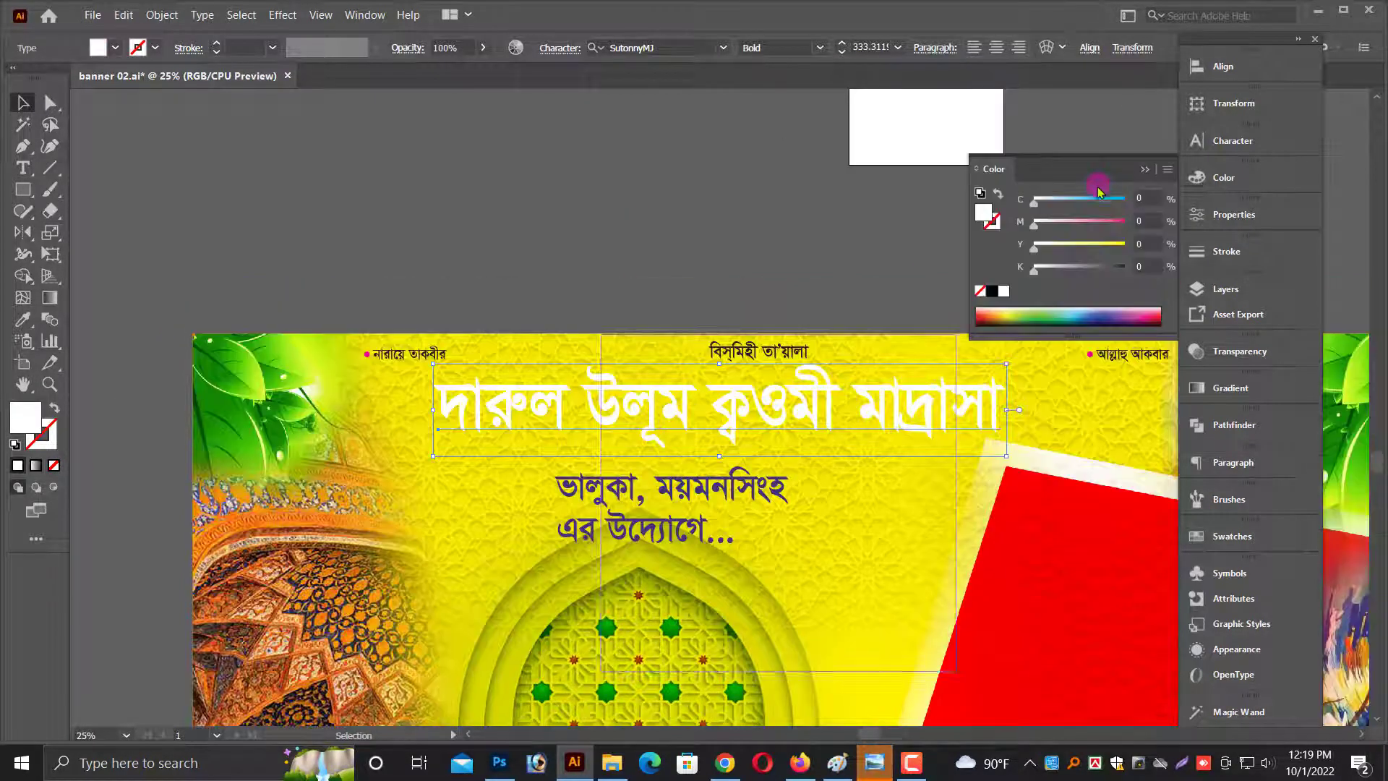
click(1156, 315)
Join the subtitle into one line, reposition it, and adjust the red title's width.
scroll(578, 506, up, 1)
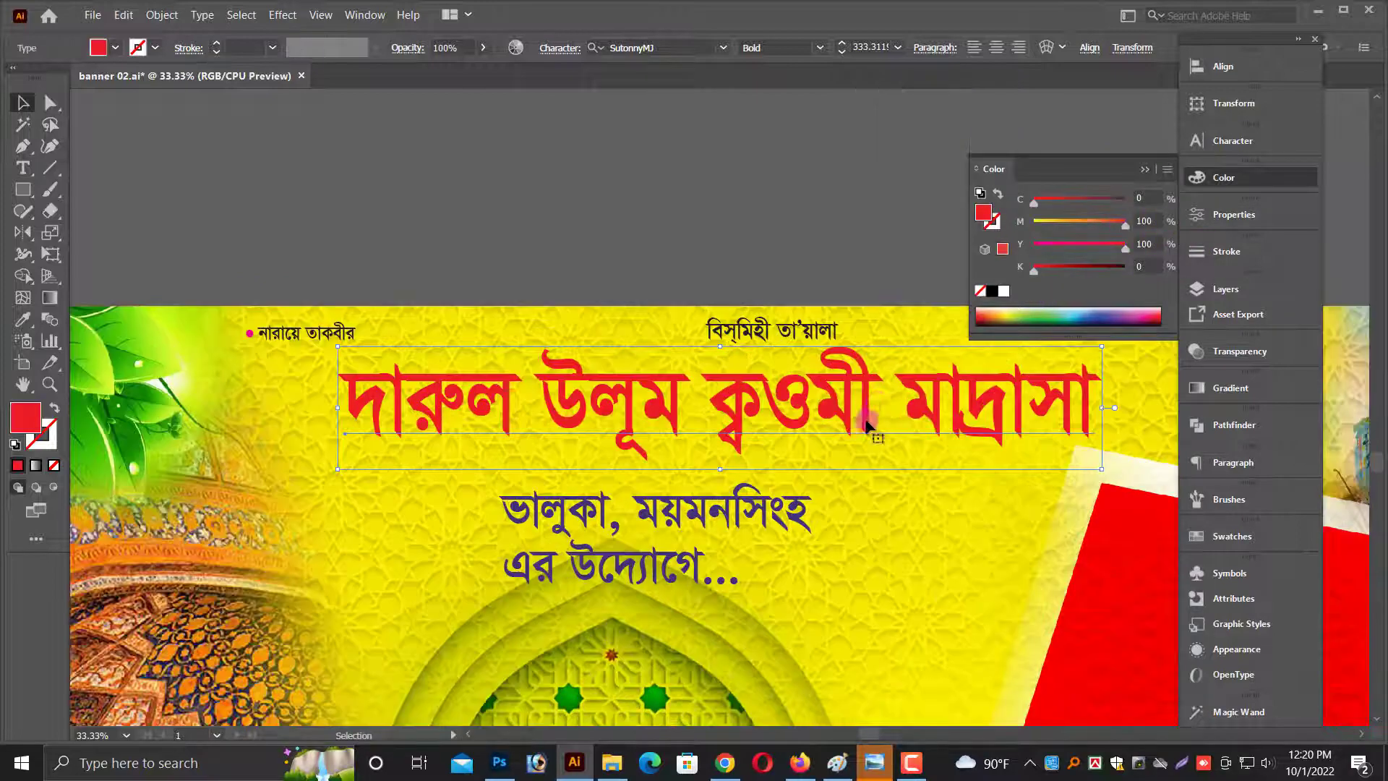
click(538, 571)
double_click(539, 571)
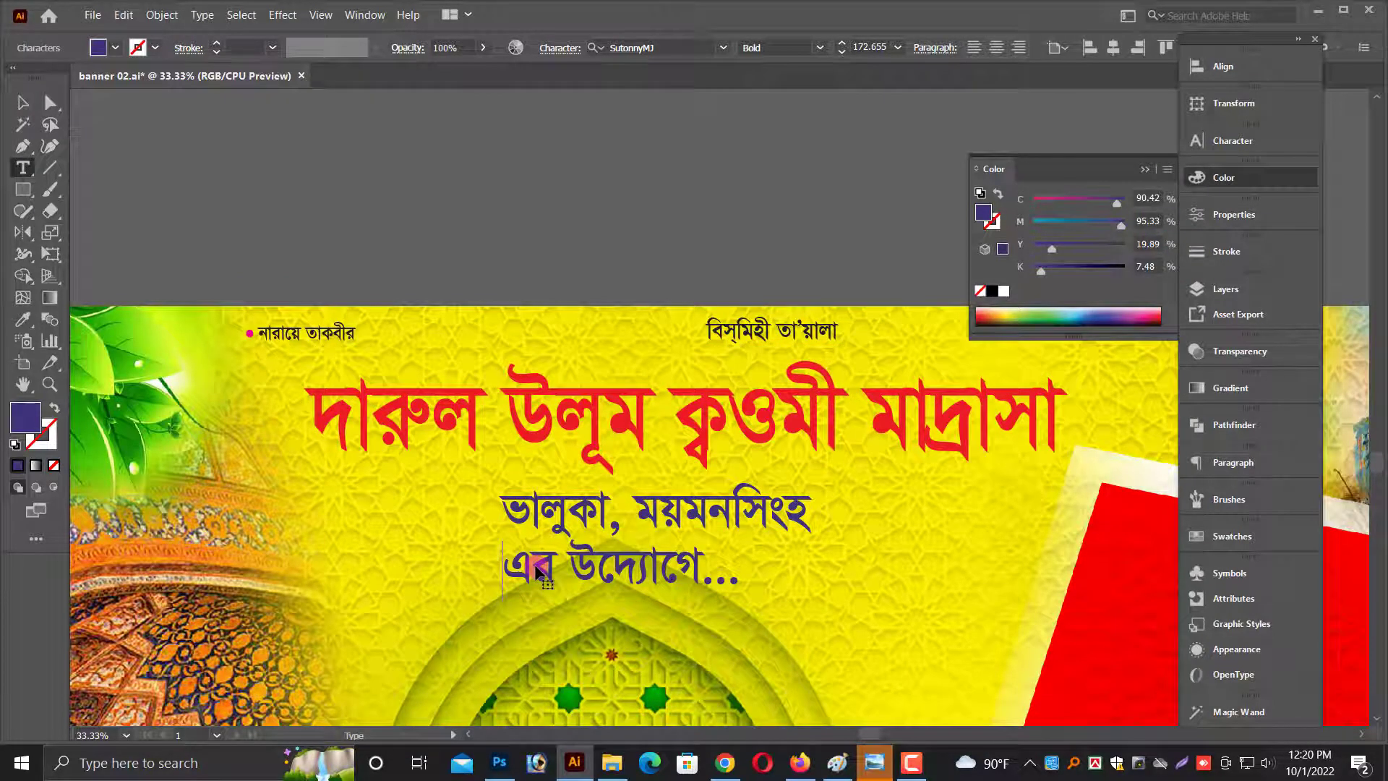
key(BackSpace)
key(Escape)
drag(867, 526, 799, 527)
click(1041, 430)
drag(1046, 422, 1044, 423)
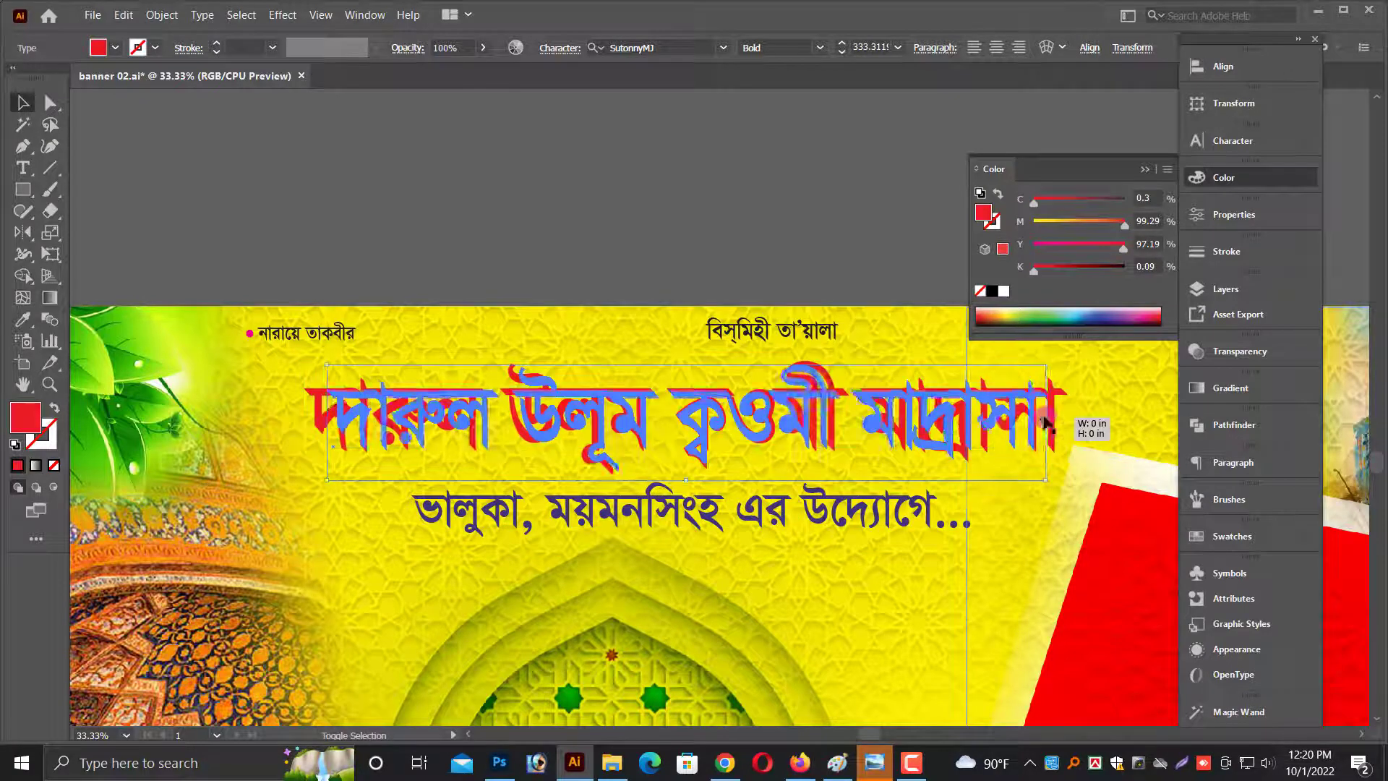
key(ctrl+minus)
key(ctrl+minus)
key(ctrl+minus)
key(ctrl+minus)
Move the date and time text group beside the banner.
click(783, 676)
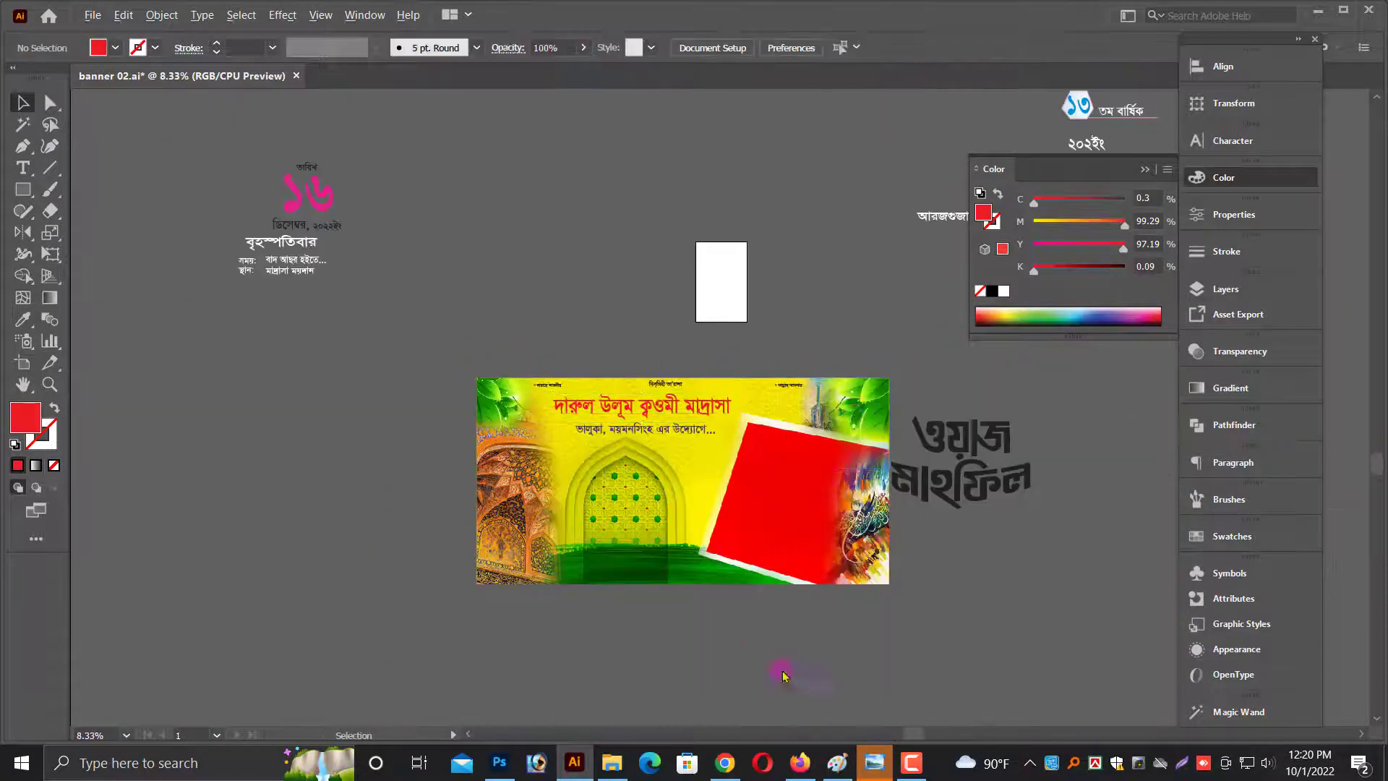
scroll(873, 520, right, 2)
scroll(548, 302, up, 1)
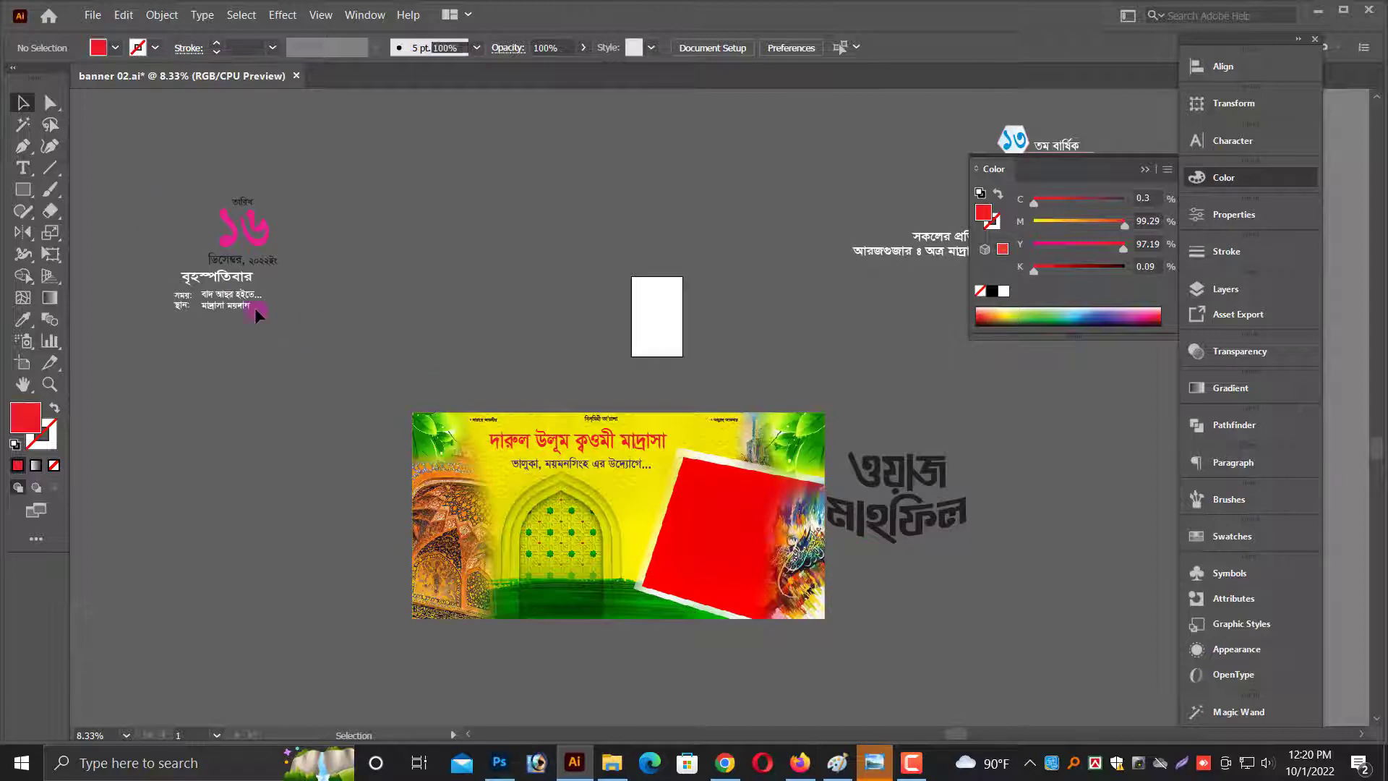
drag(257, 314, 336, 519)
click(273, 640)
scroll(472, 654, up, 3)
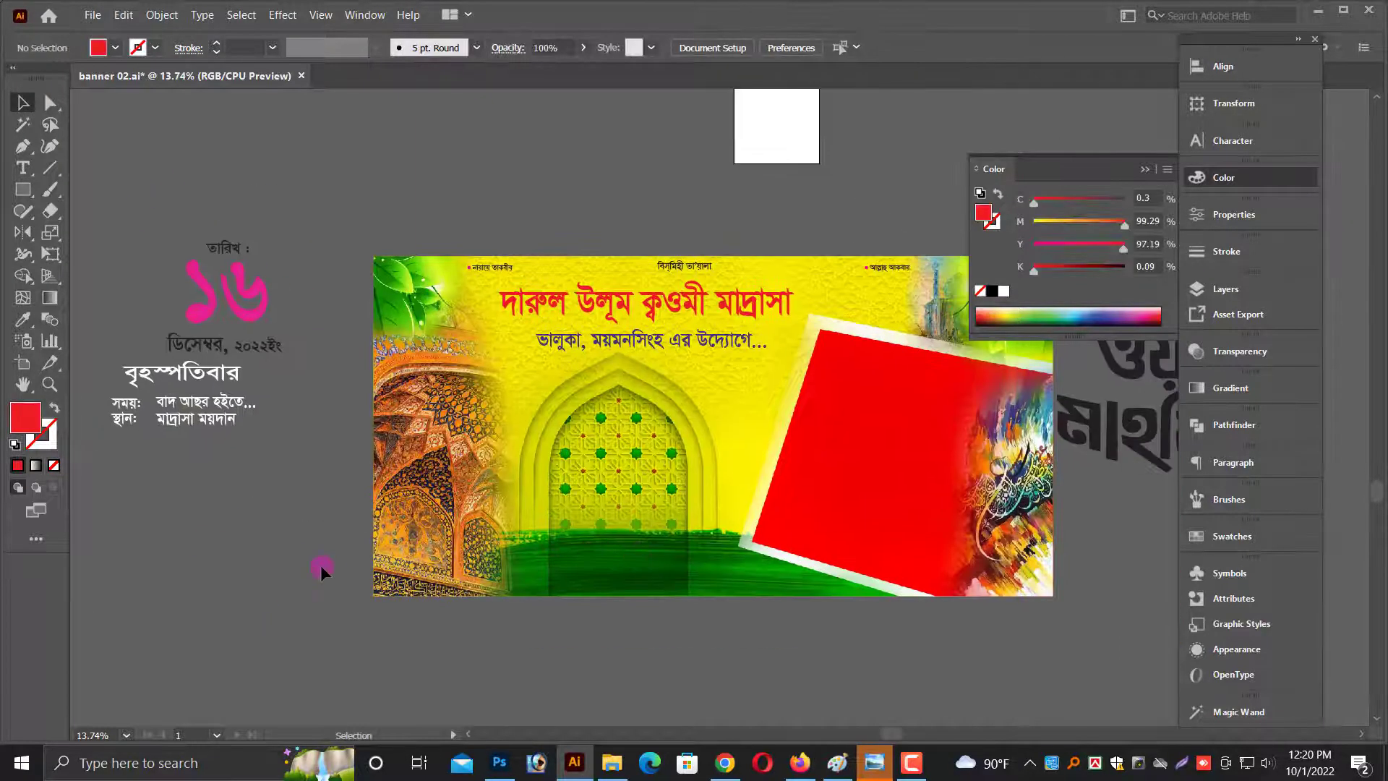
click(243, 331)
click(135, 211)
scroll(292, 432, down, 1)
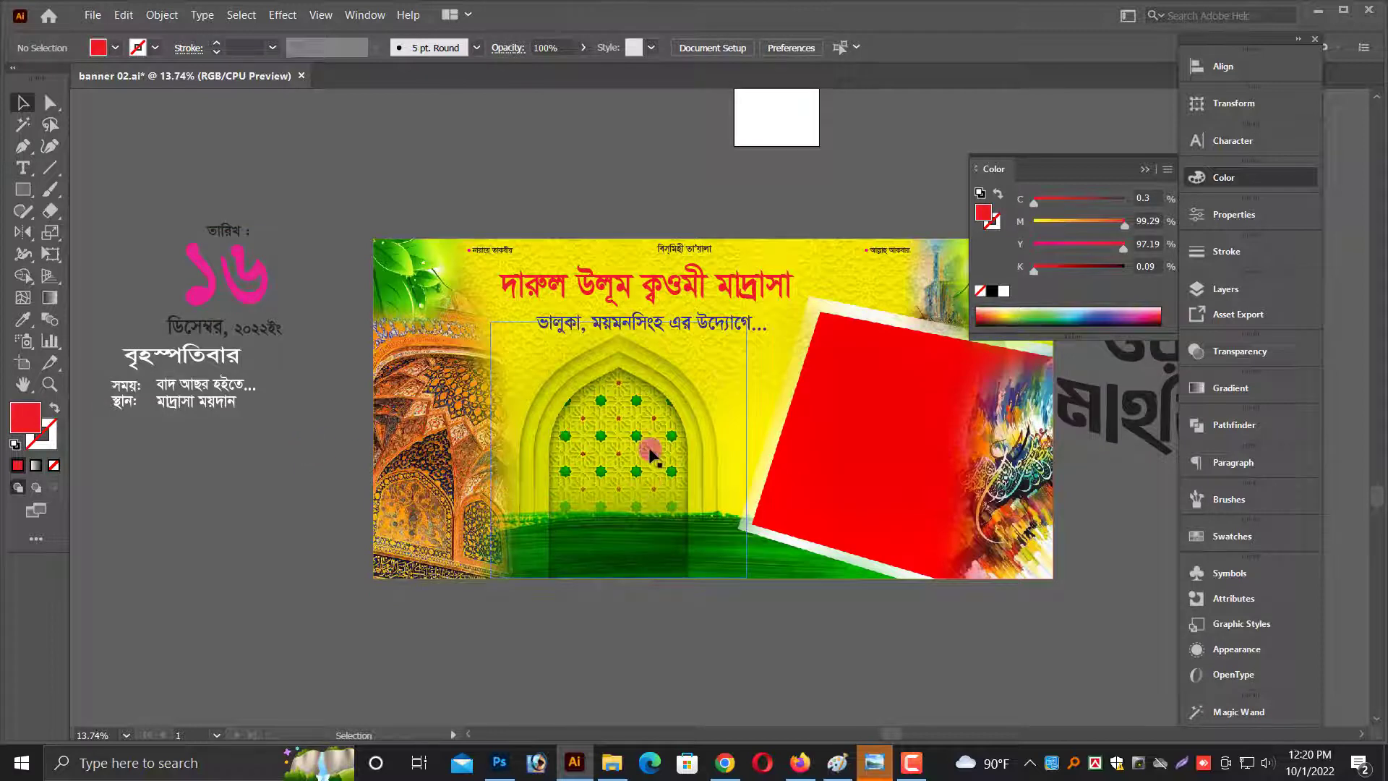
scroll(819, 535, up, 3)
scroll(819, 535, down, 1)
scroll(791, 648, right, 3)
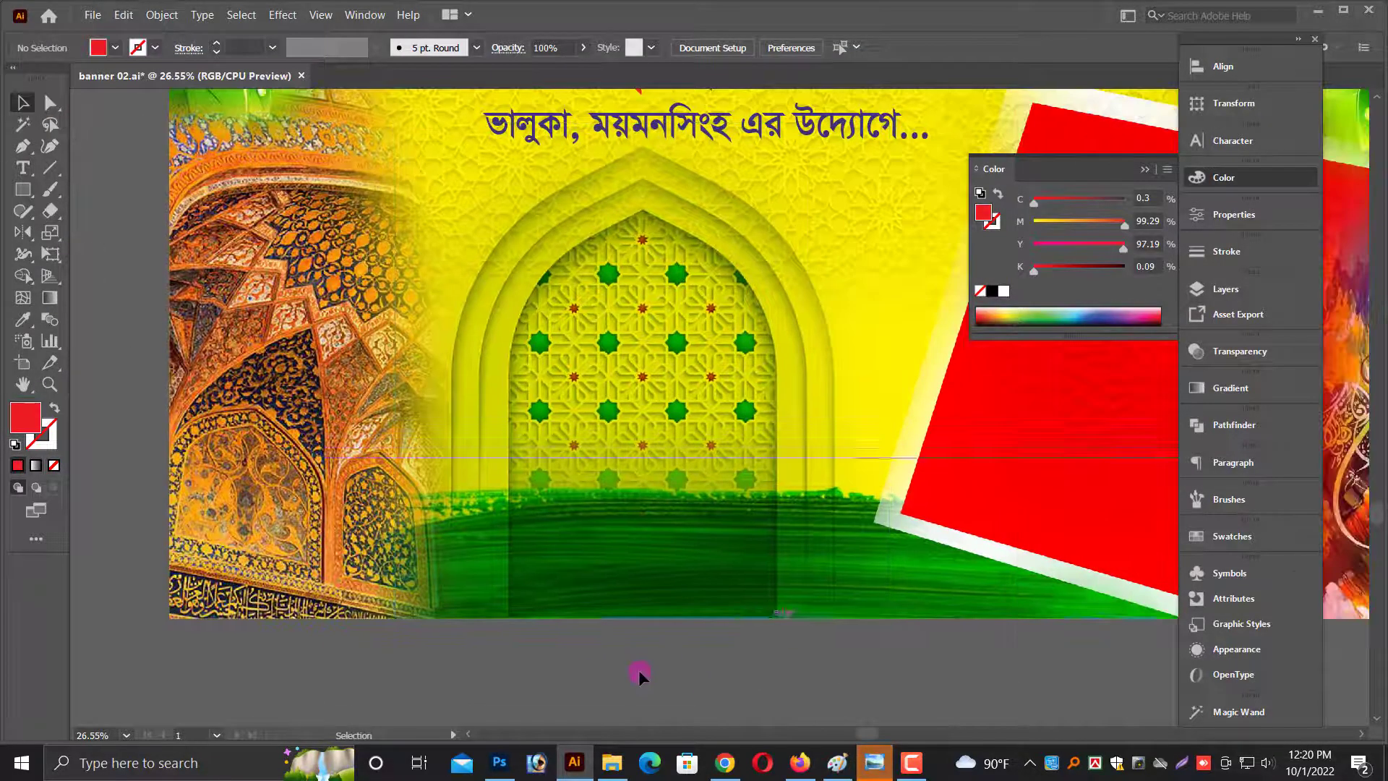
Shrink the two-line invitation text group to fit the green bottom strip.
click(640, 574)
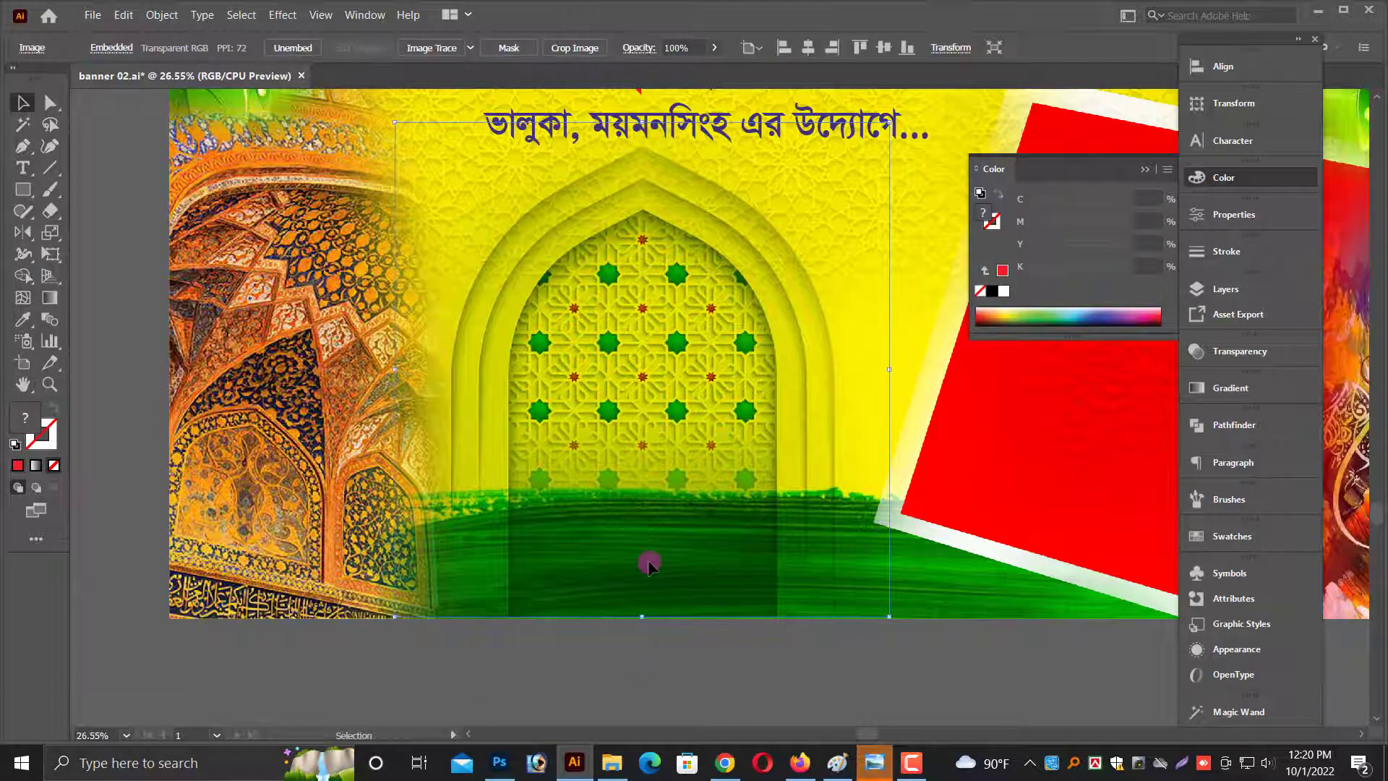
click(657, 660)
scroll(679, 589, up, 1)
scroll(733, 517, down, 3)
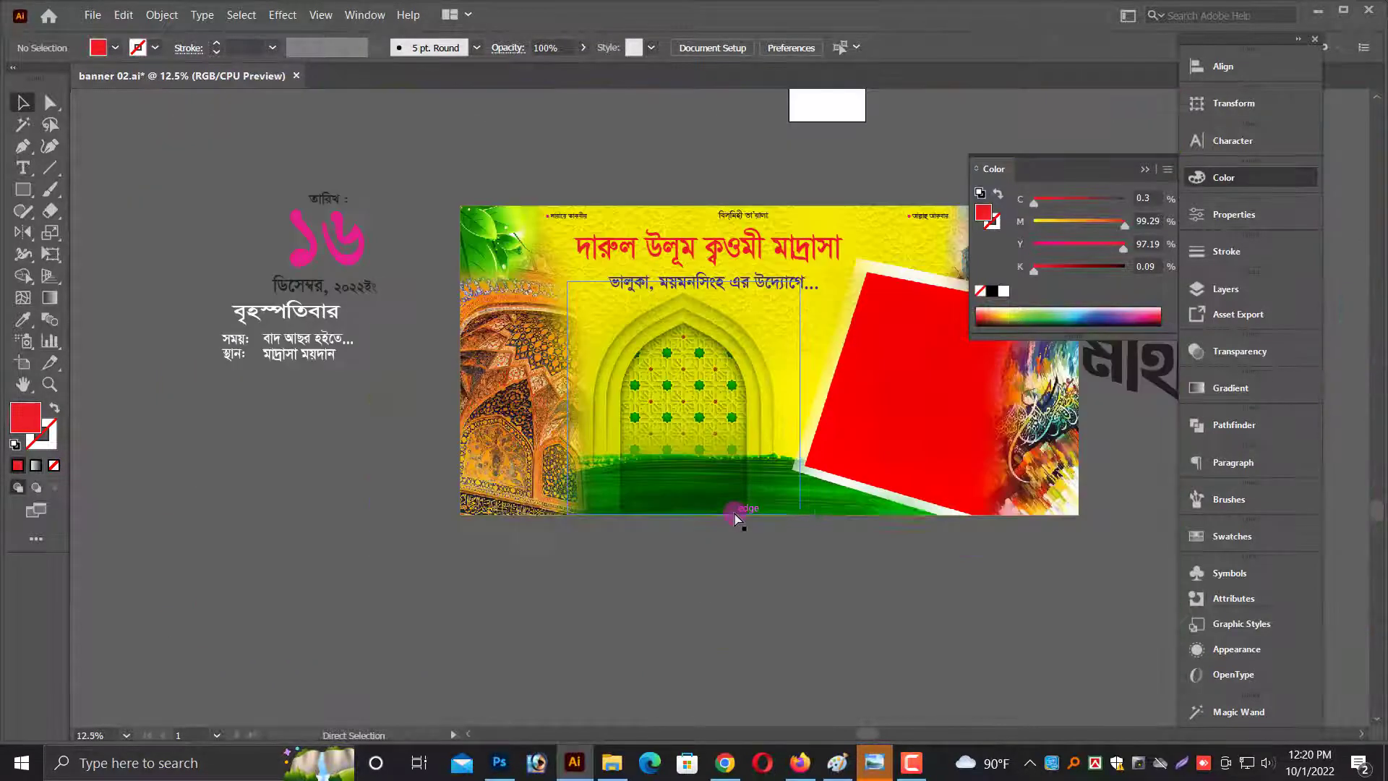
scroll(737, 517, down, 2)
scroll(743, 557, down, 3)
scroll(743, 557, right, 3)
scroll(675, 588, up, 1)
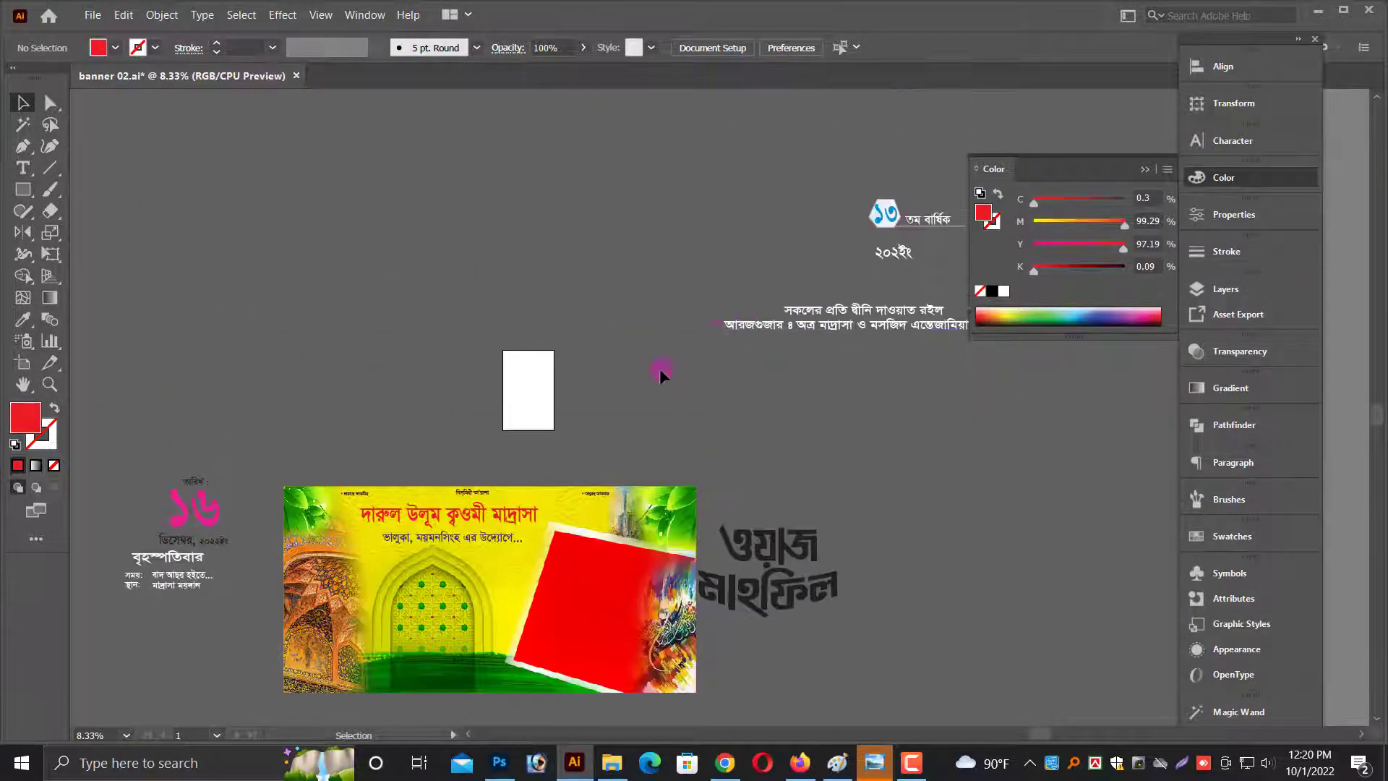
click(887, 332)
key(ctrl+equal)
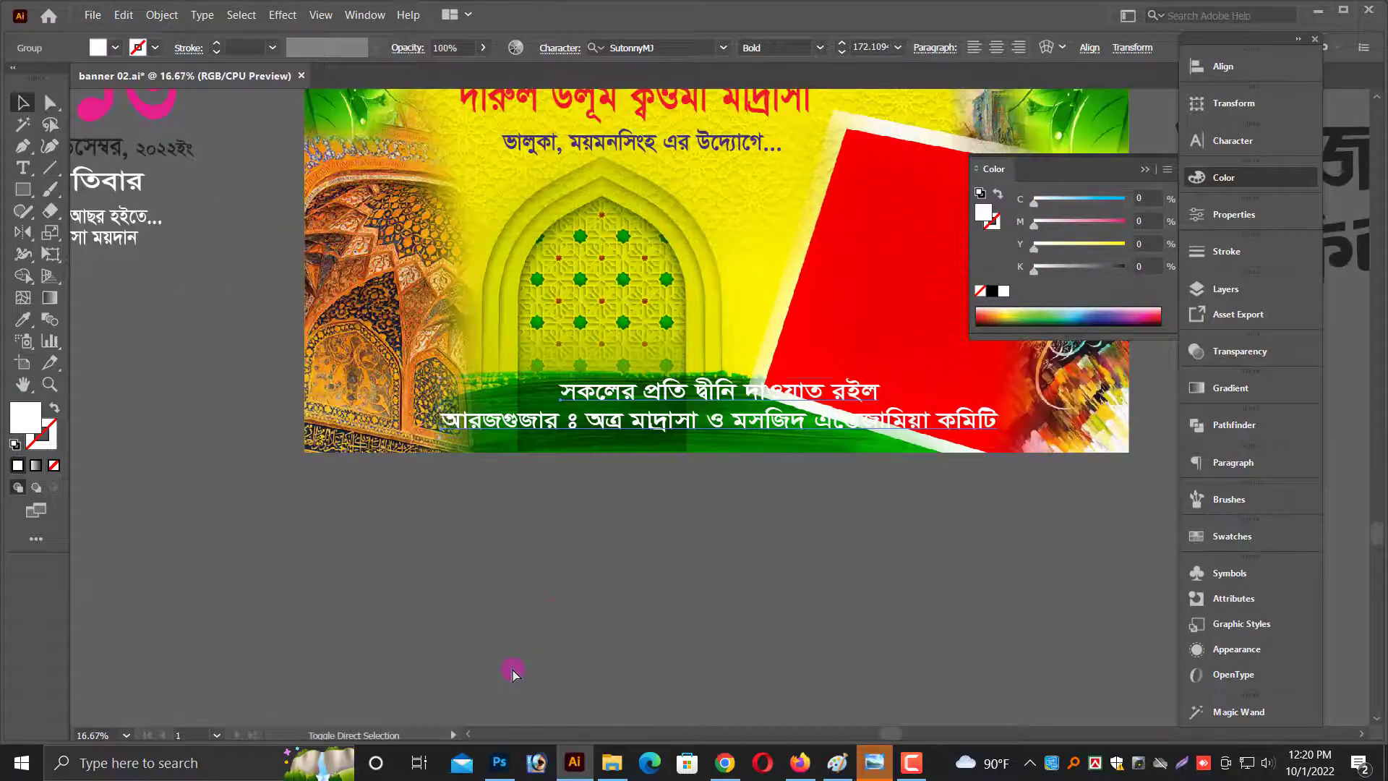
scroll(1168, 481, up, 2)
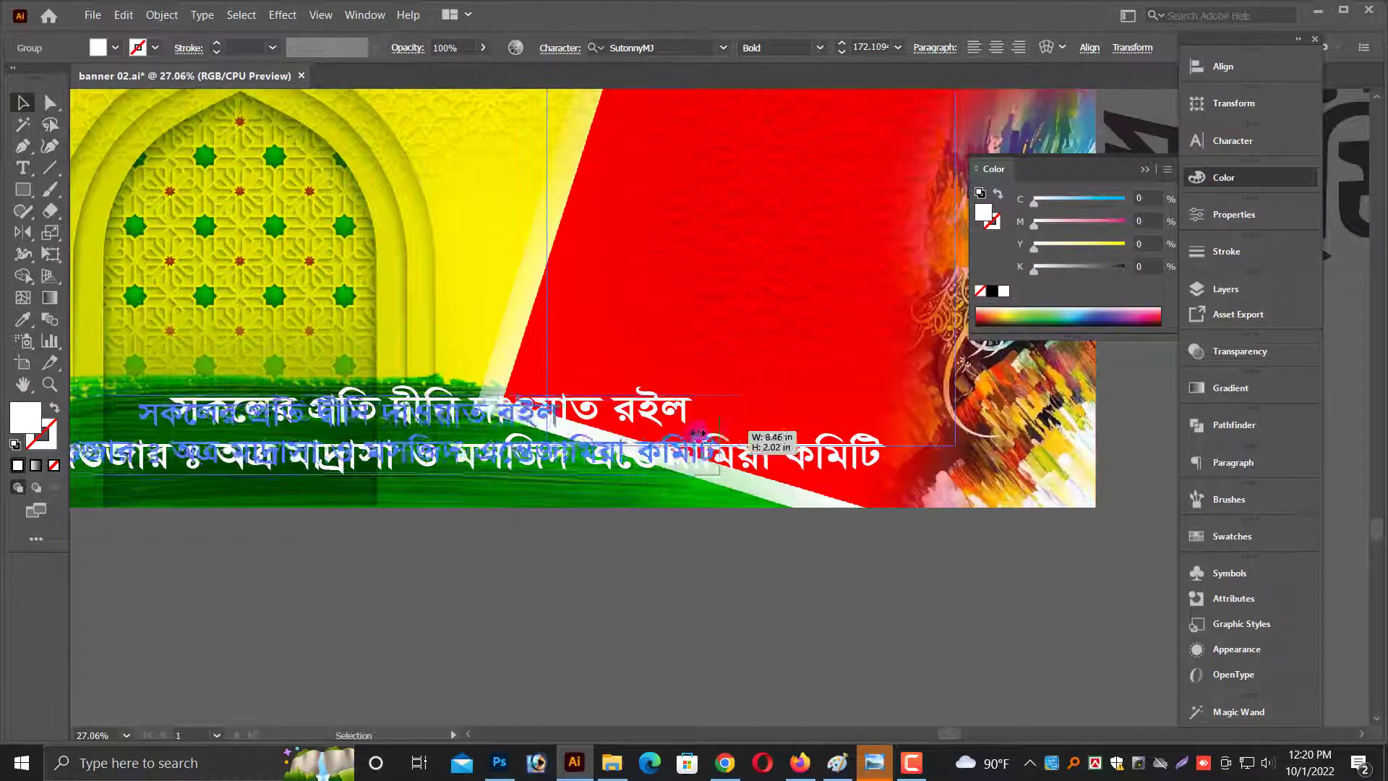
drag(893, 432, 660, 496)
scroll(660, 495, up, 1)
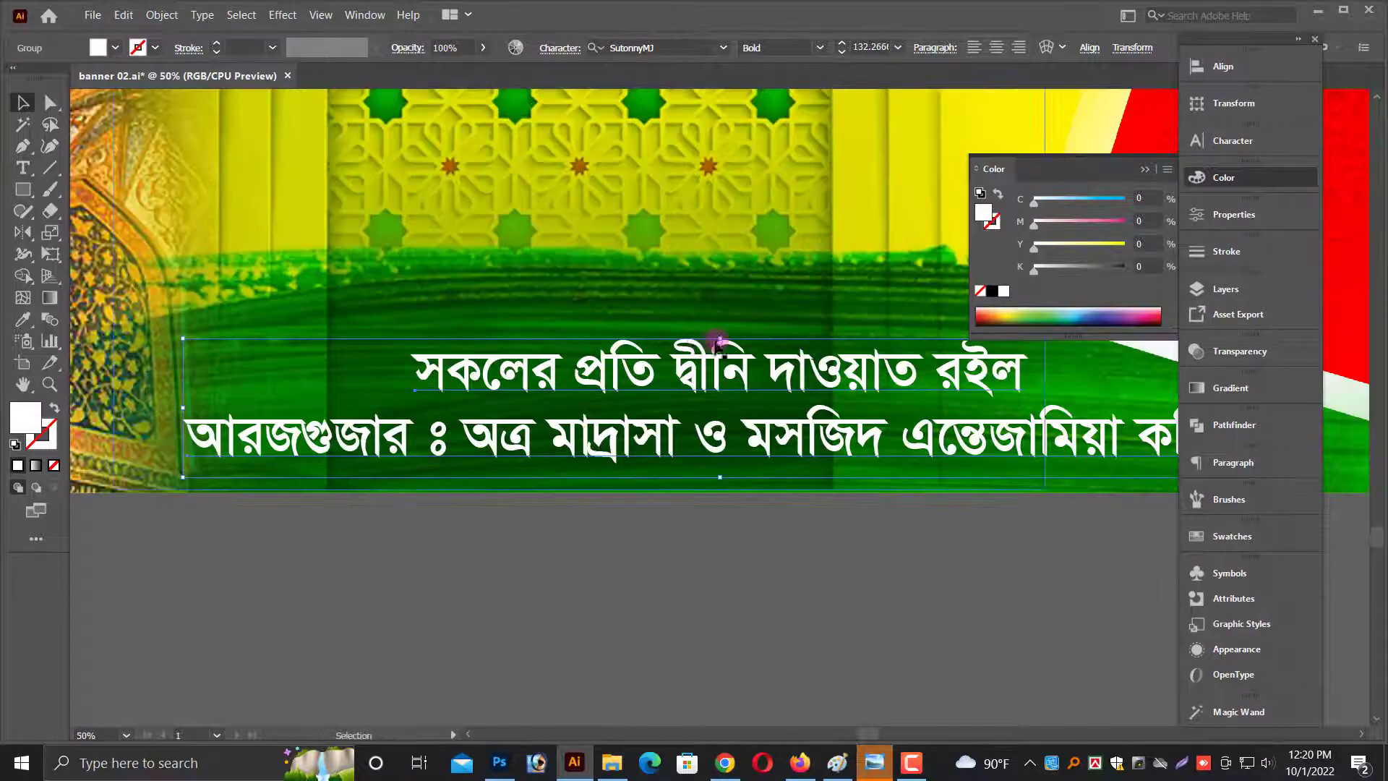
click(709, 313)
scroll(709, 313, down, 1)
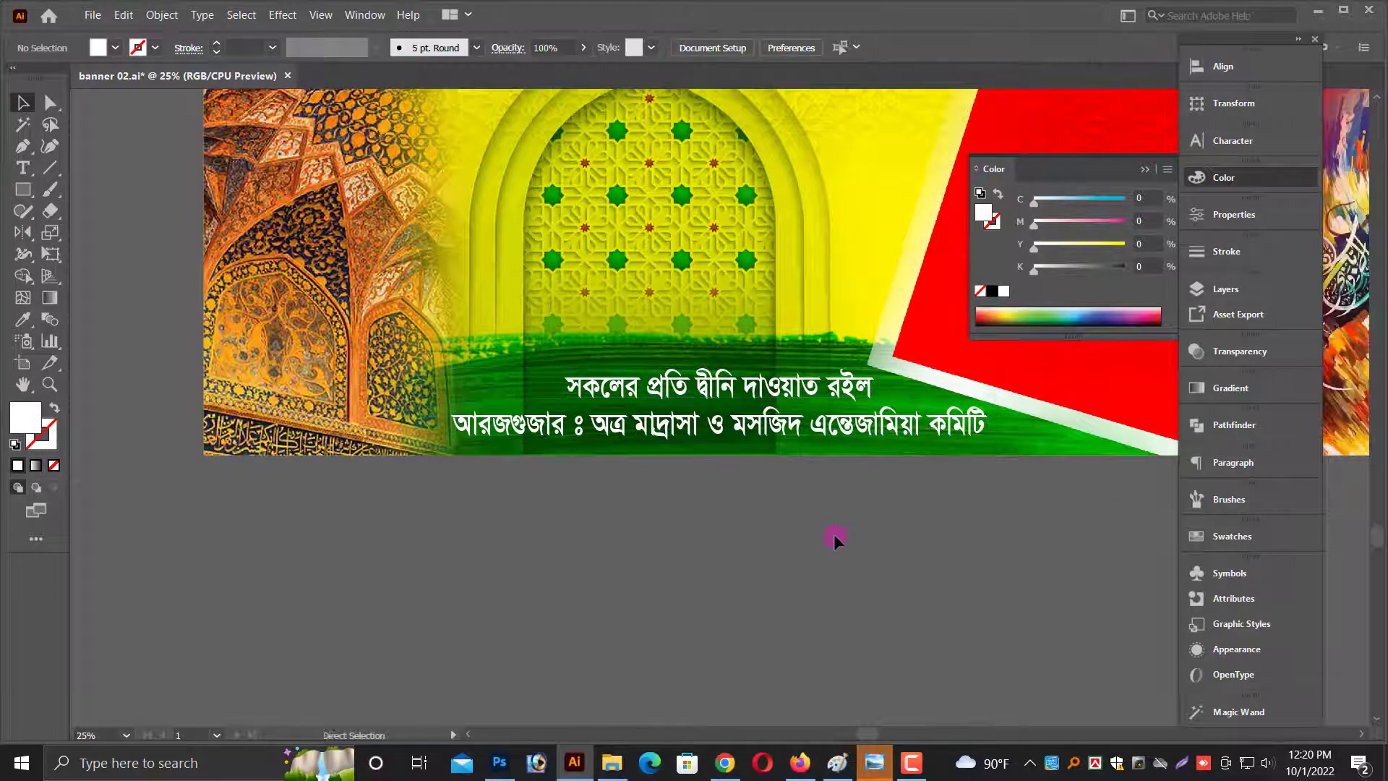
scroll(833, 533, down, 2)
Move the ওয়াজ মাহফিল title onto the red panel, scale it down and make it white.
scroll(816, 513, right, 5)
click(815, 470)
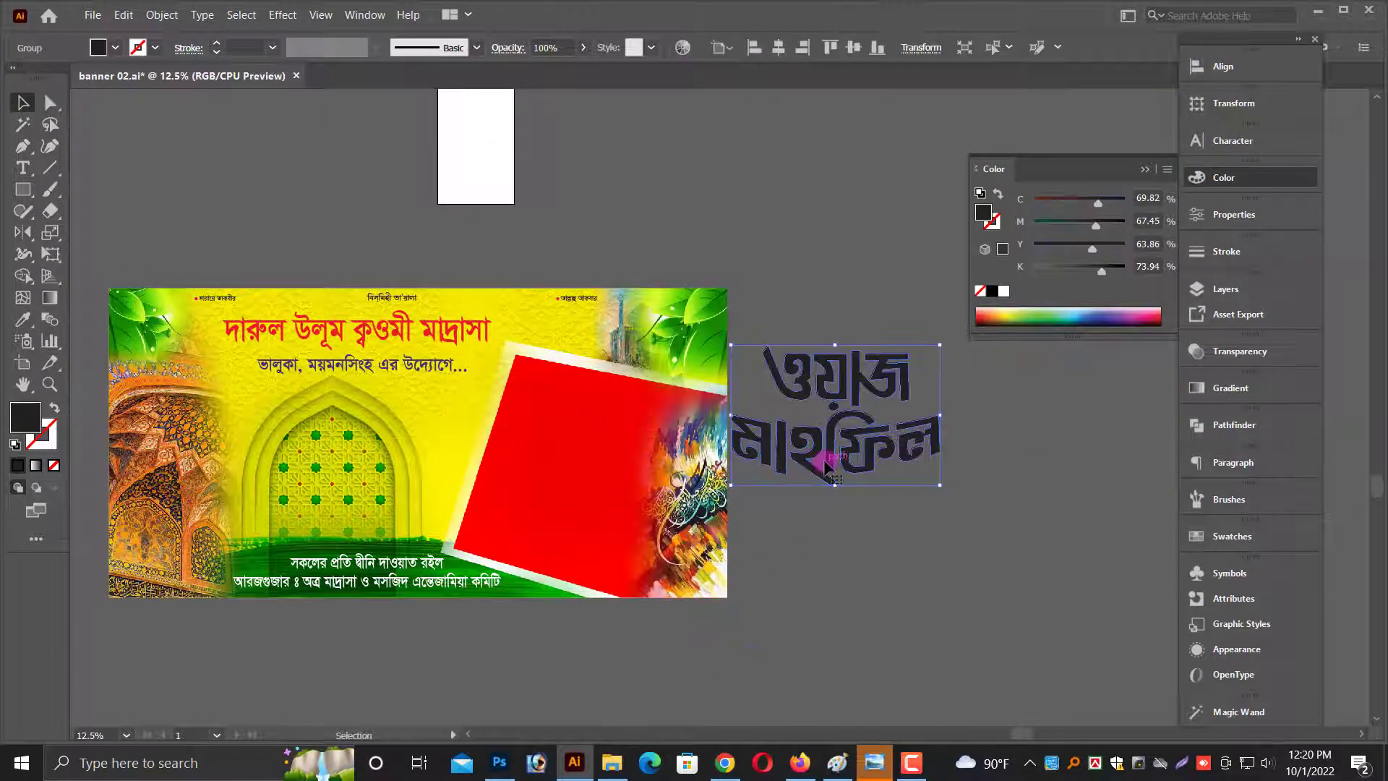
drag(826, 466, 585, 540)
scroll(584, 540, up, 2)
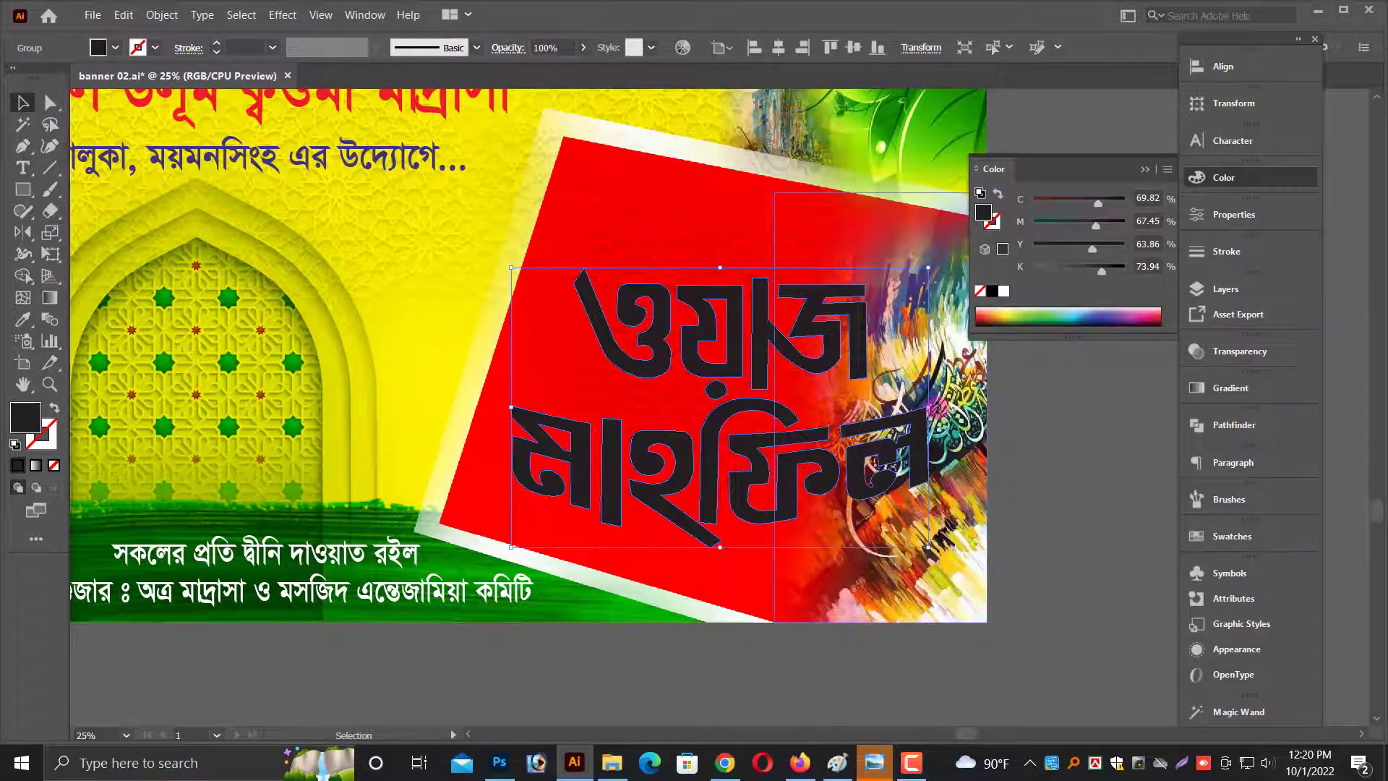
drag(928, 409, 768, 451)
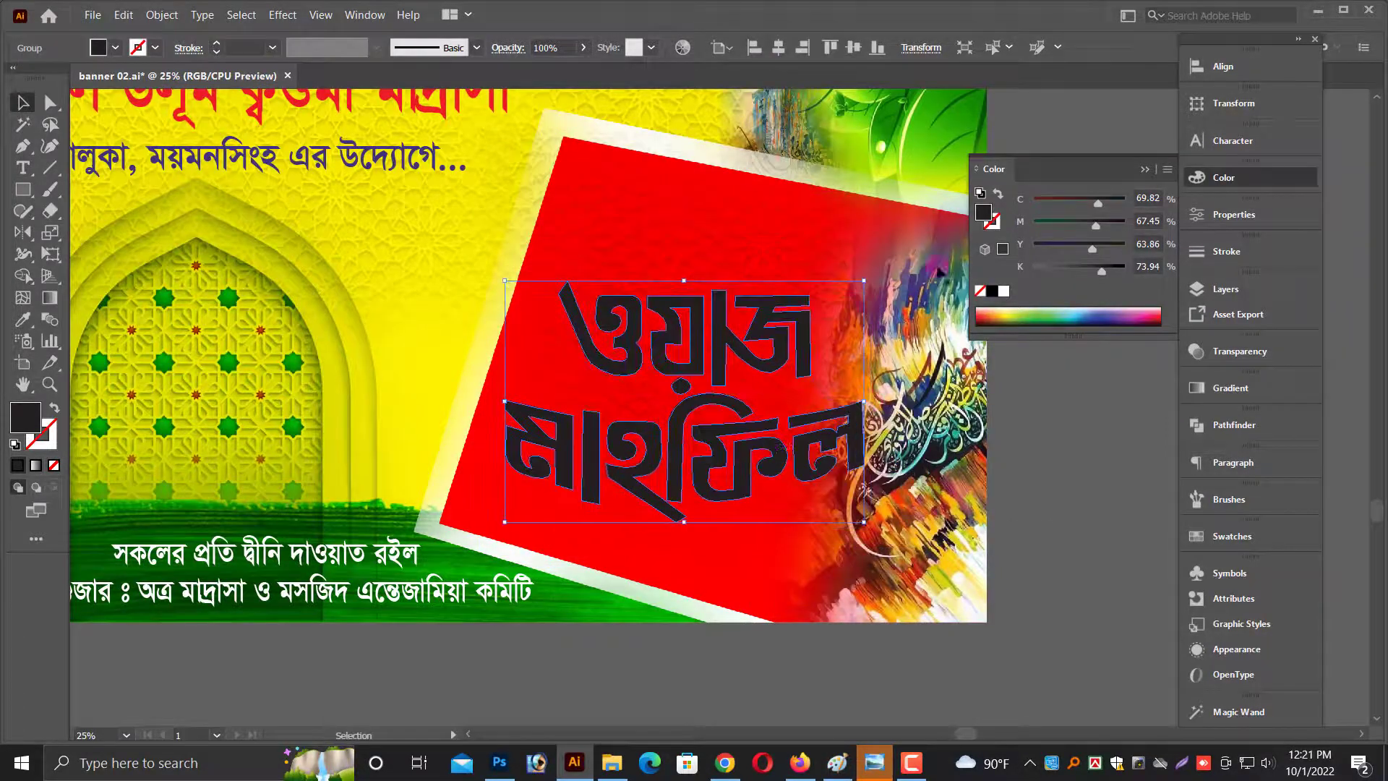
click(1003, 290)
click(1062, 452)
Reselect the title, then select the ১৩ তম বার্ষিক badge group.
scroll(1073, 461, down, 2)
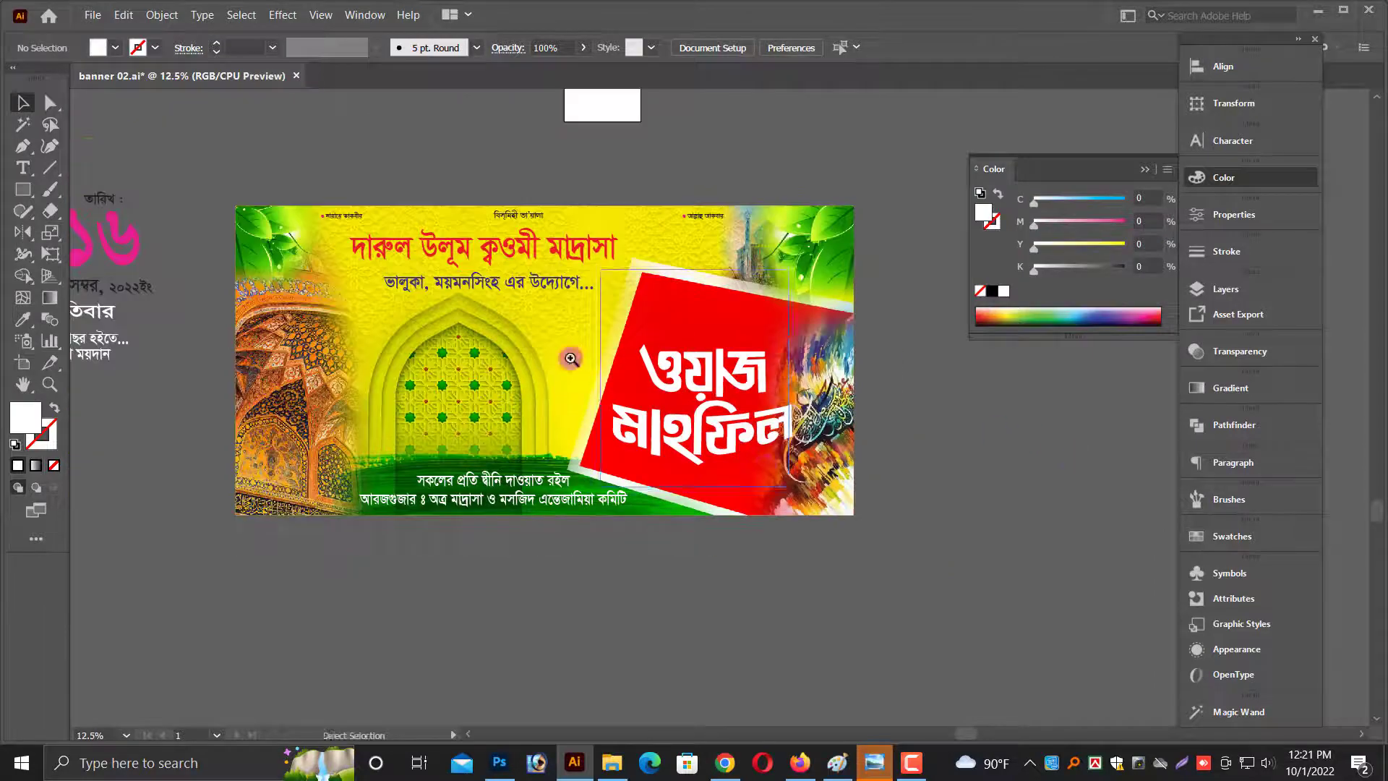
scroll(919, 421, up, 3)
click(535, 520)
scroll(535, 521, down, 1)
scroll(535, 520, down, 1)
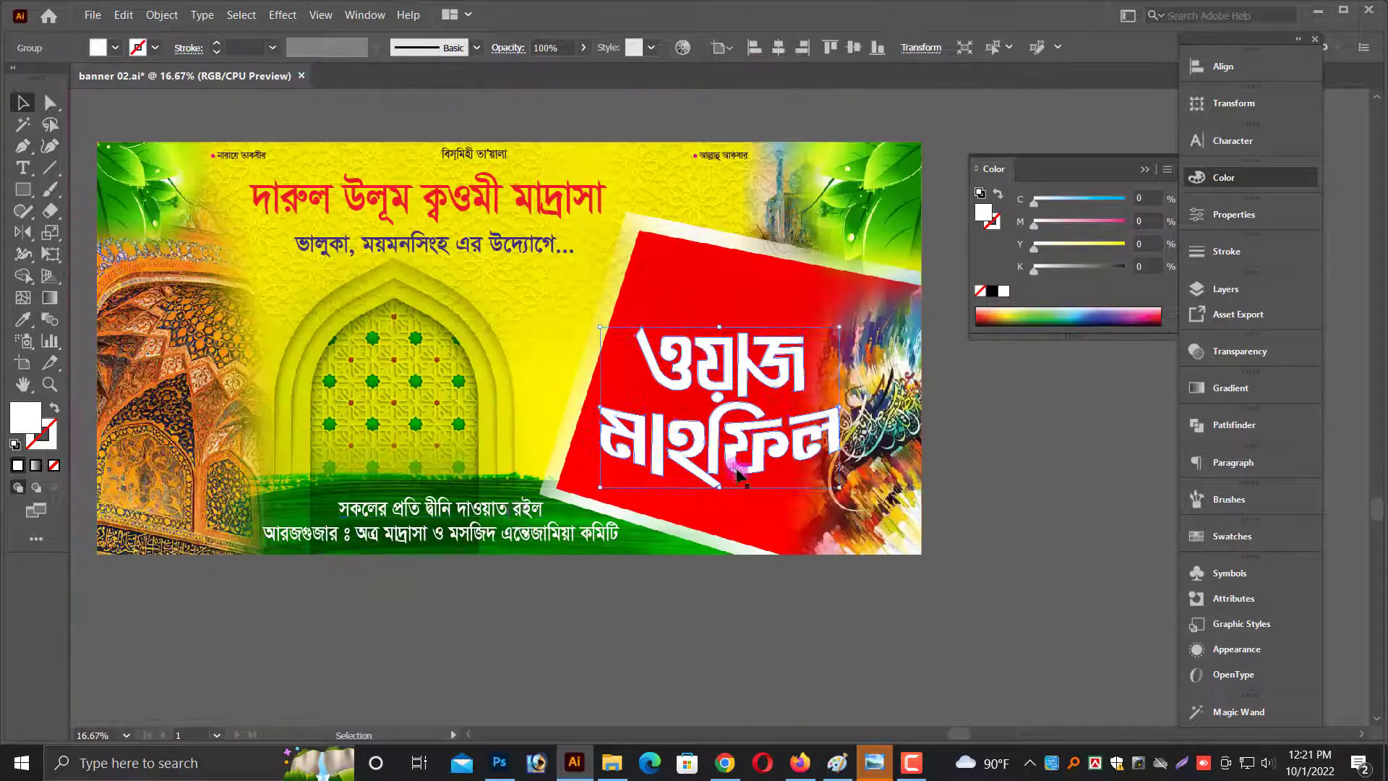
scroll(757, 388, down, 1)
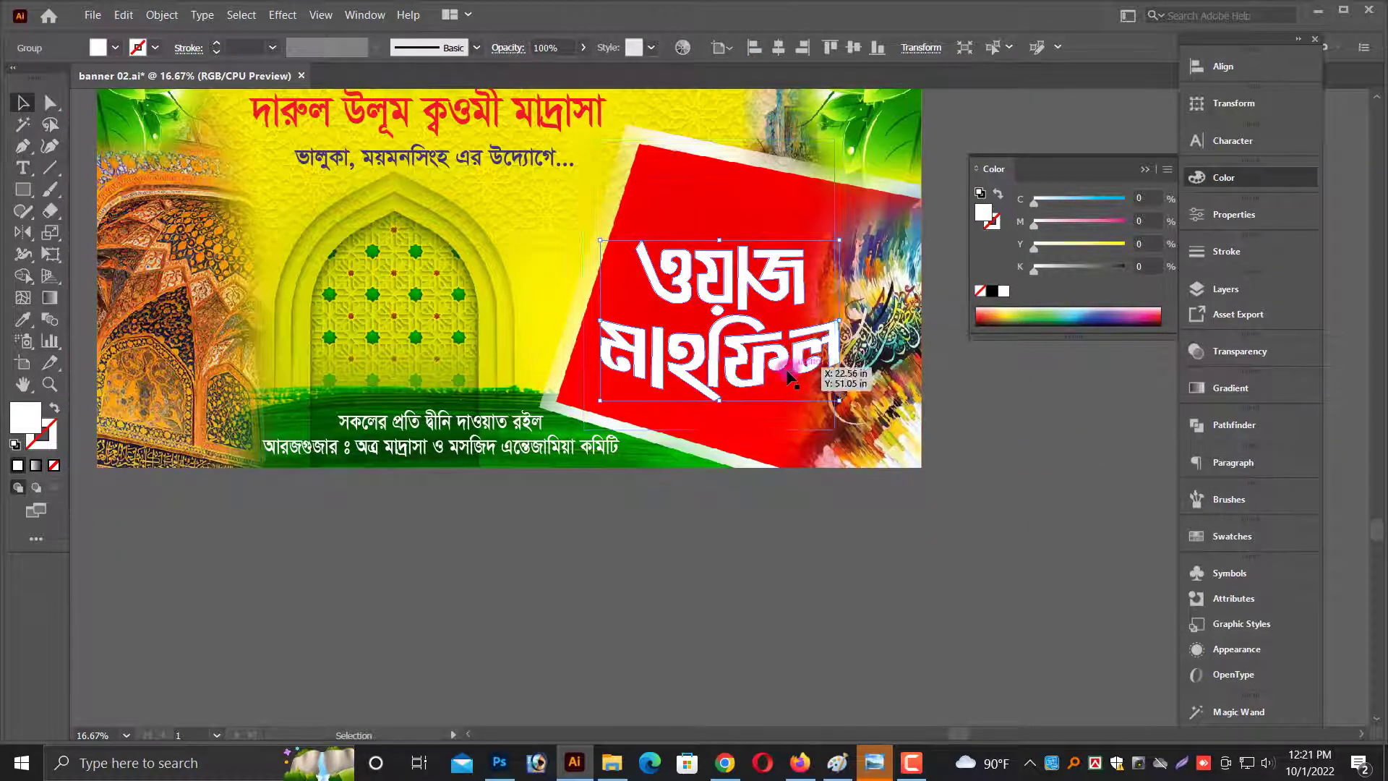
scroll(802, 506, up, 2)
click(853, 626)
scroll(913, 566, down, 2)
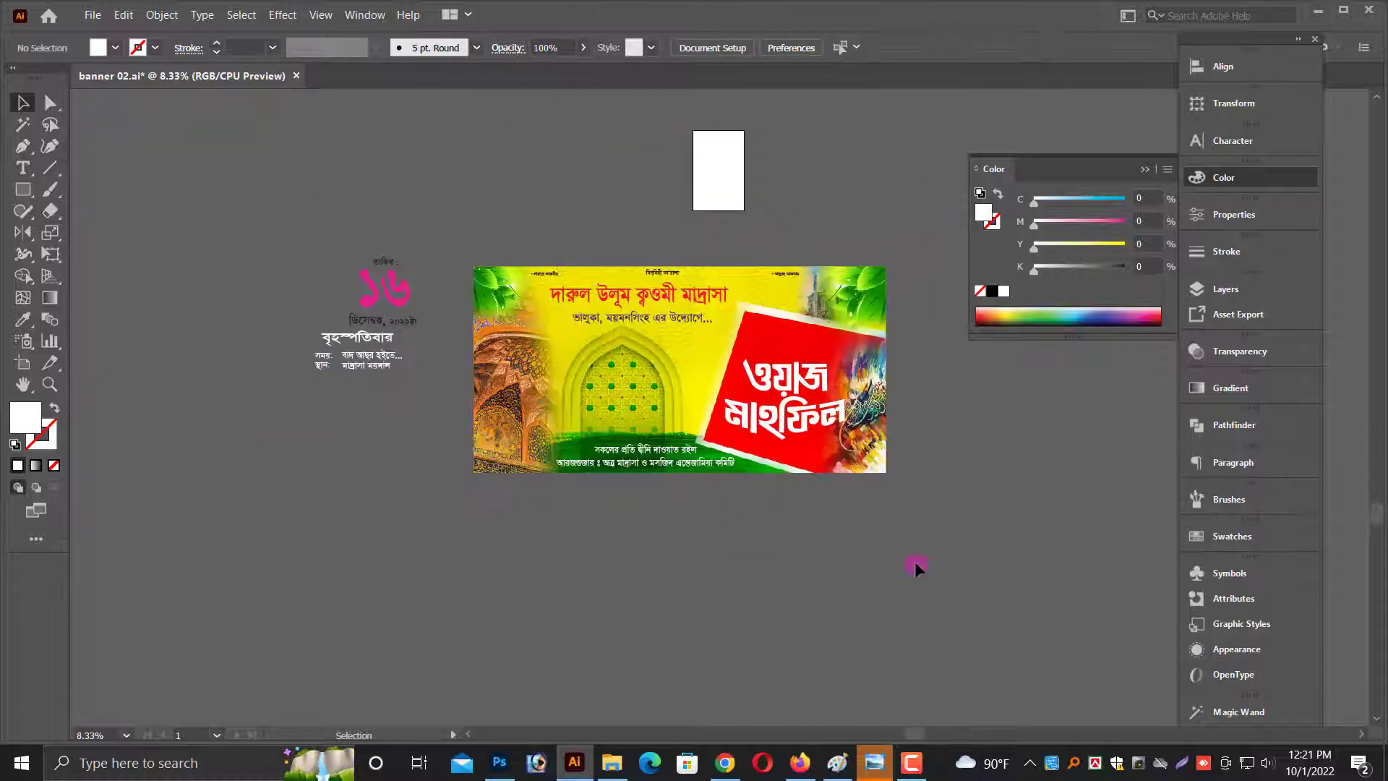
scroll(914, 561, up, 3)
click(896, 239)
Move the ১৩ তম বার্ষিক badge onto the red panel.
drag(896, 242, 816, 492)
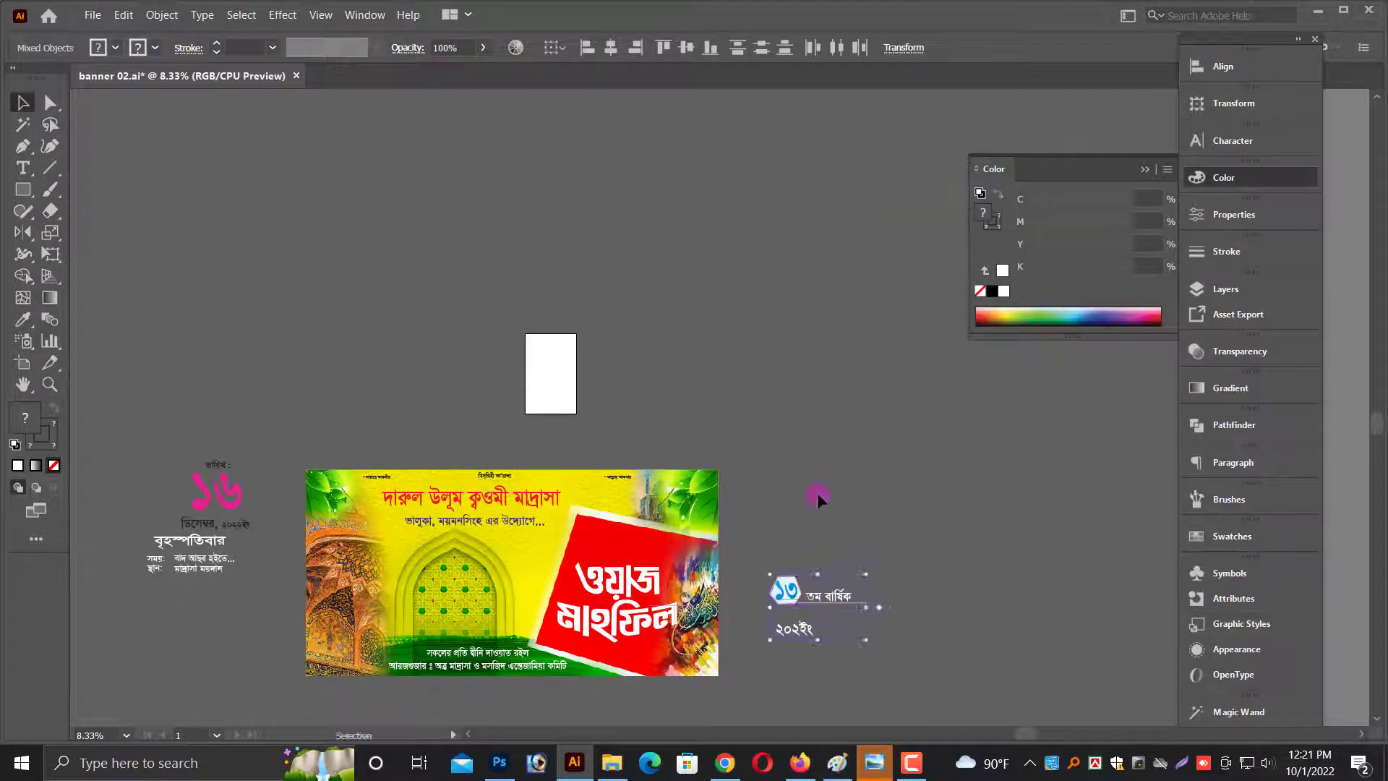
scroll(817, 494, up, 3)
drag(914, 558, 370, 425)
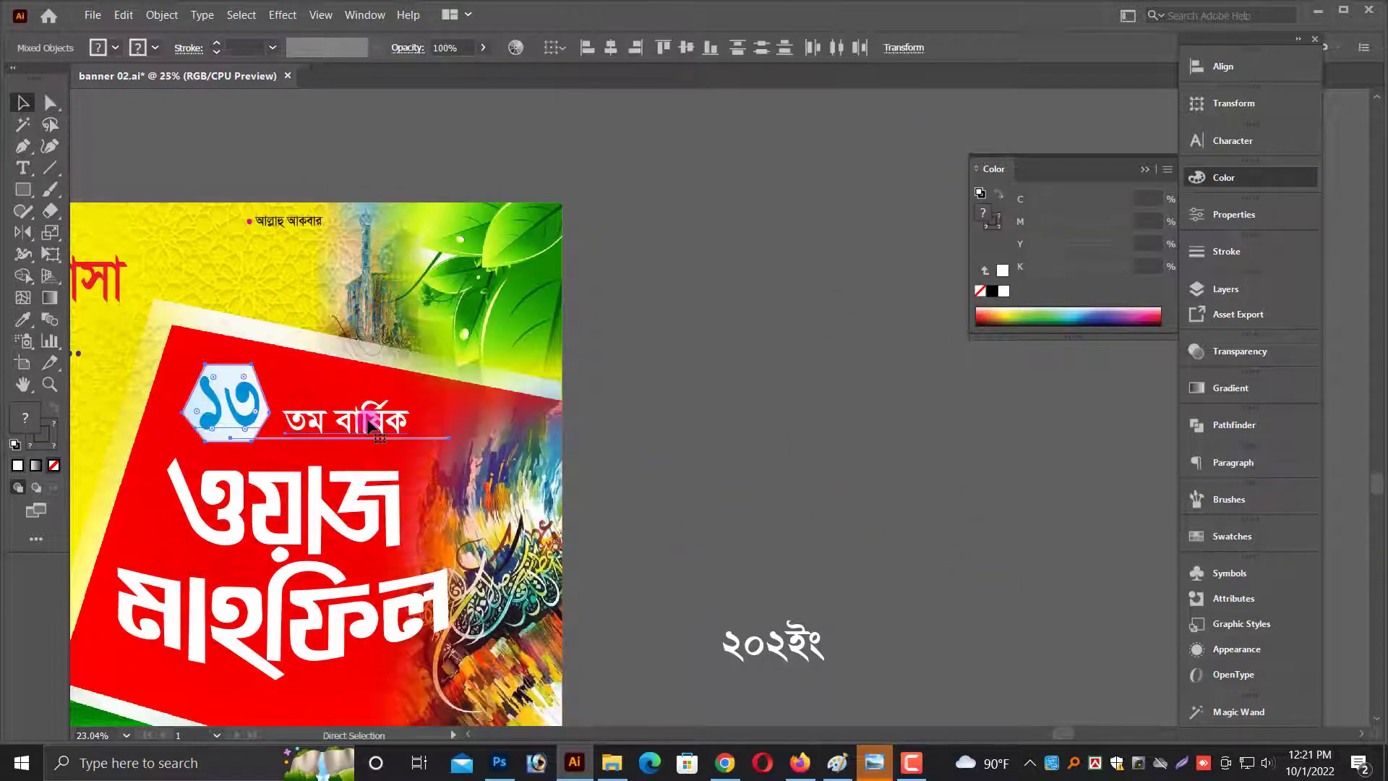
scroll(370, 425, up, 2)
key(ctrl+shift+a)
scroll(582, 464, up, 3)
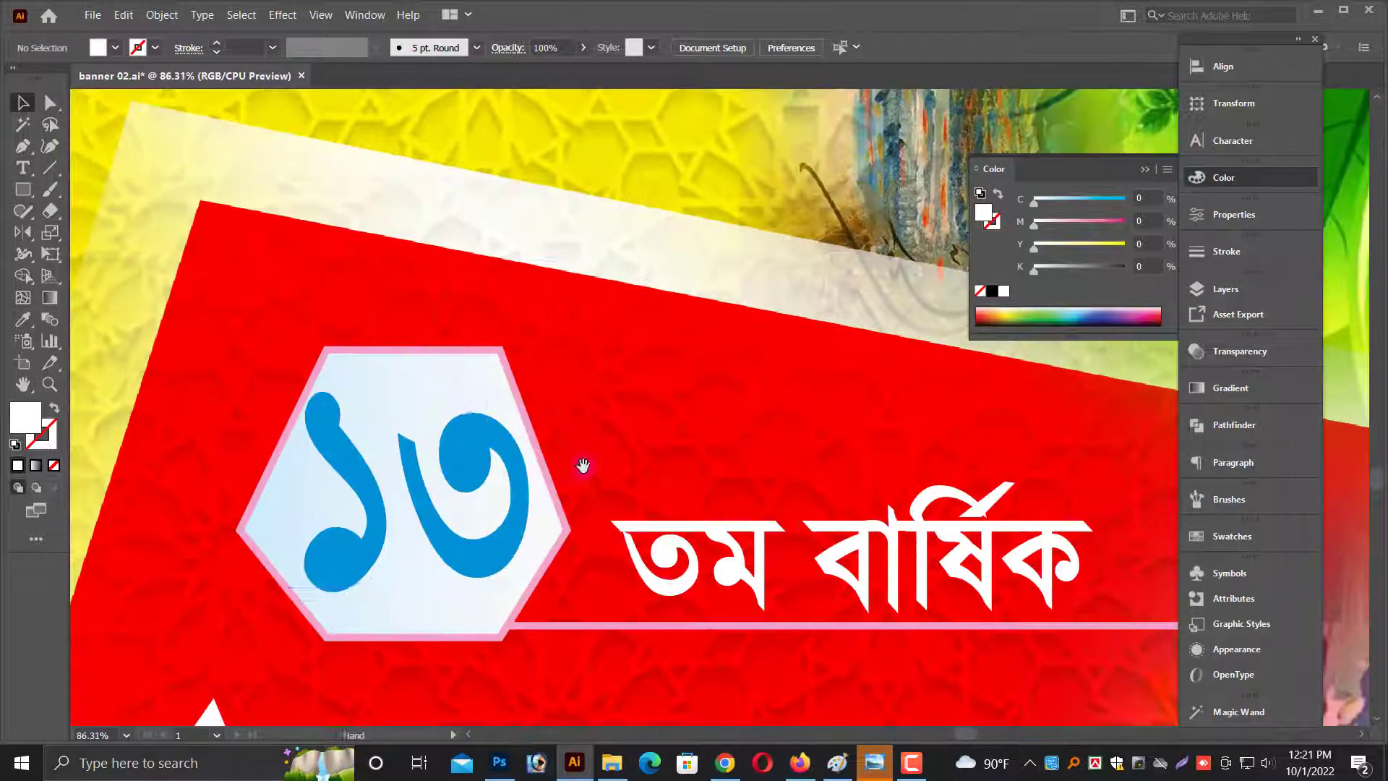
Widen the badge hexagon slightly and turn the ১৩ numerals red.
click(539, 448)
drag(579, 494, 587, 497)
click(496, 449)
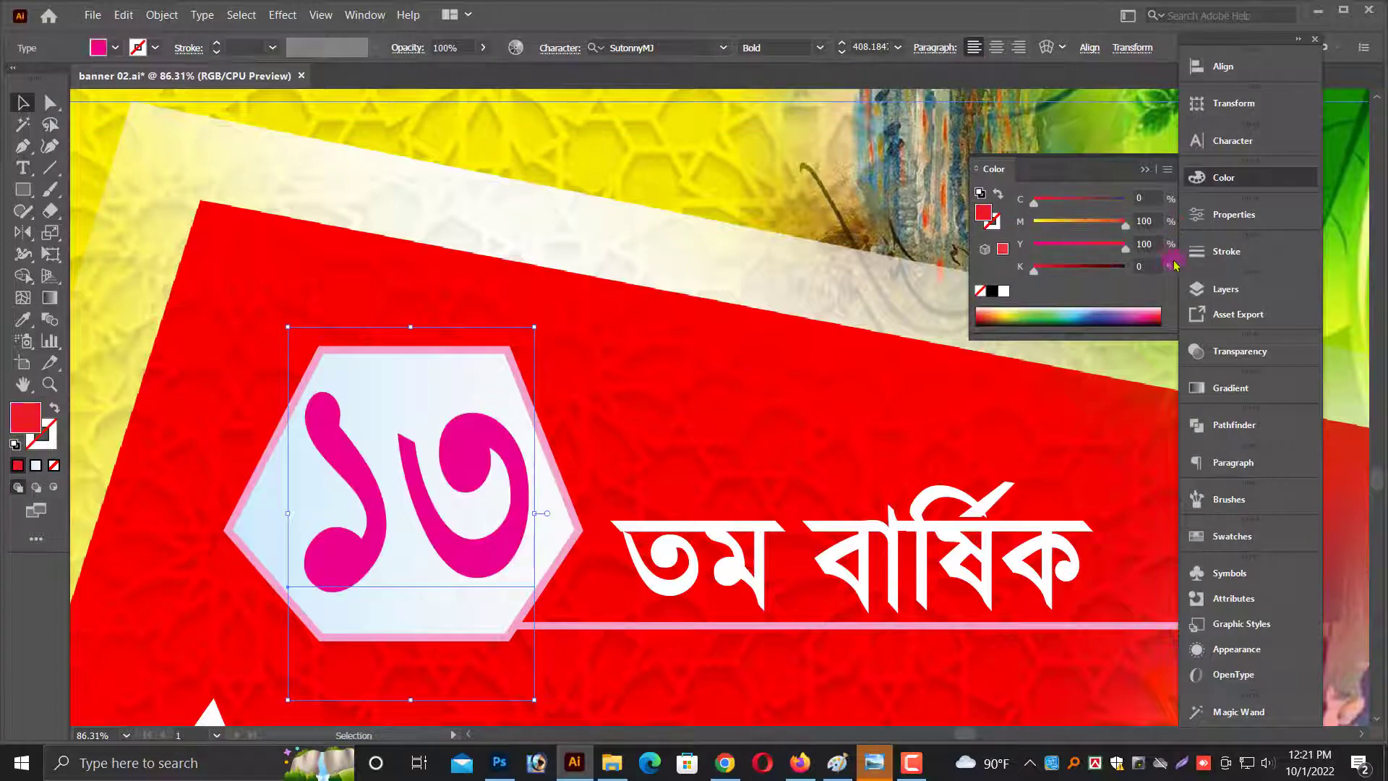
click(712, 579)
key(ctrl+minus)
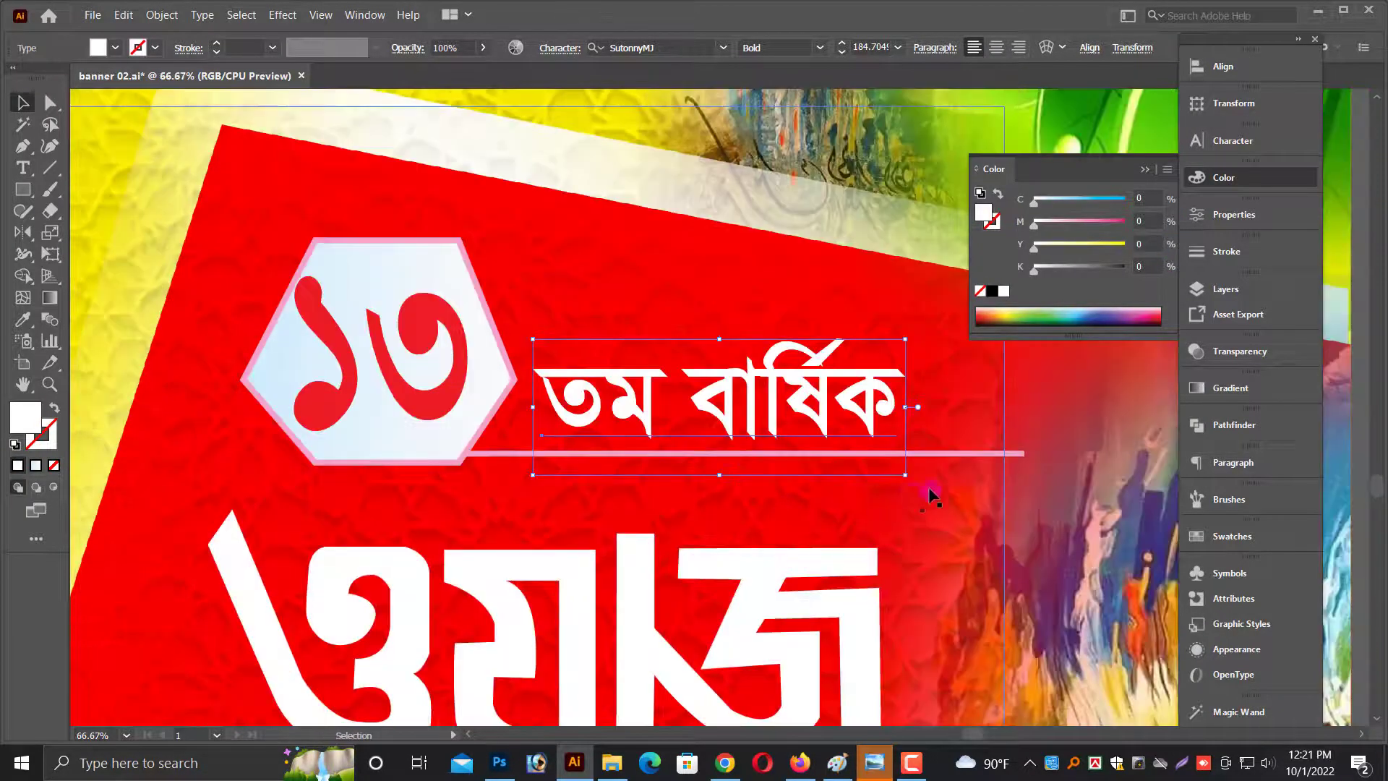
Delete the pink underline and enlarge the তম বার্ষিক text slightly.
click(972, 457)
key(Delete)
click(905, 409)
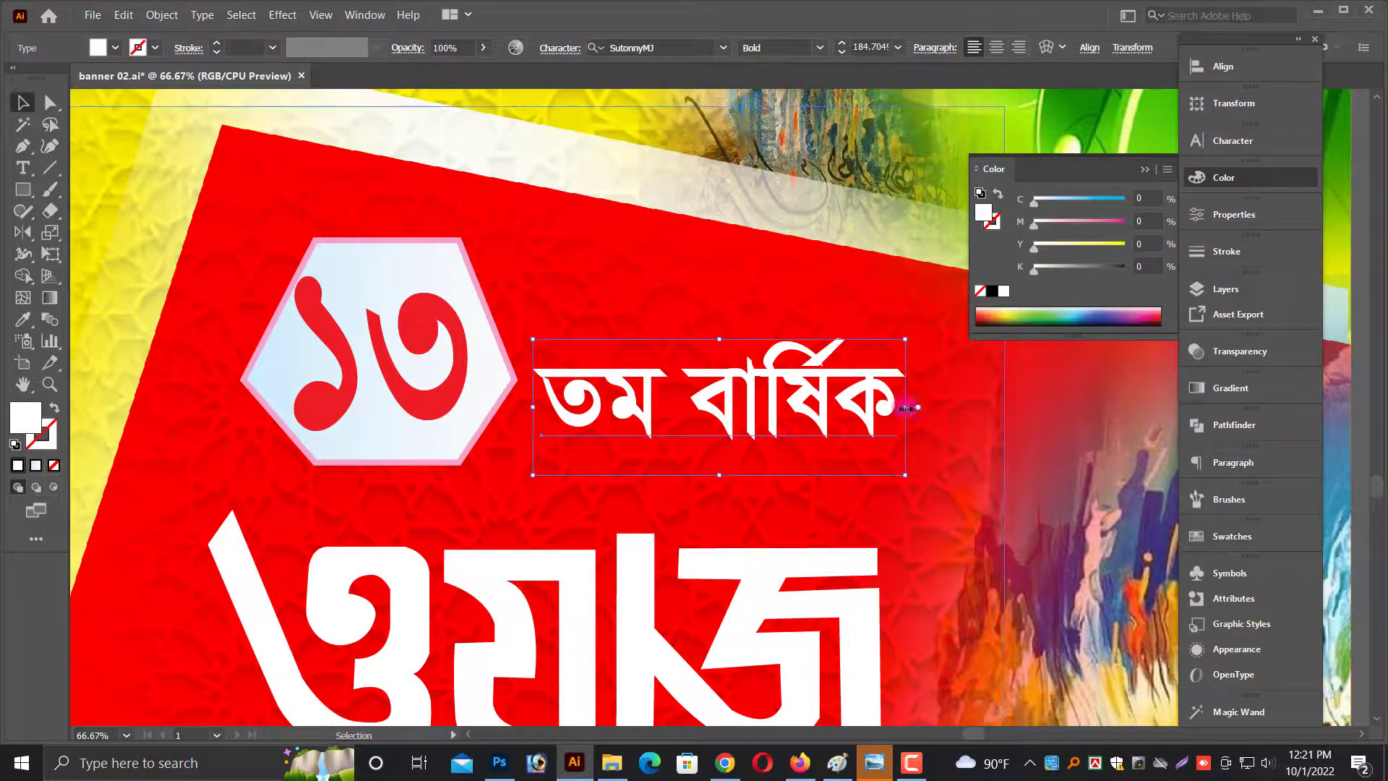
drag(905, 408, 938, 411)
key(ctrl+minus)
key(ctrl+minus)
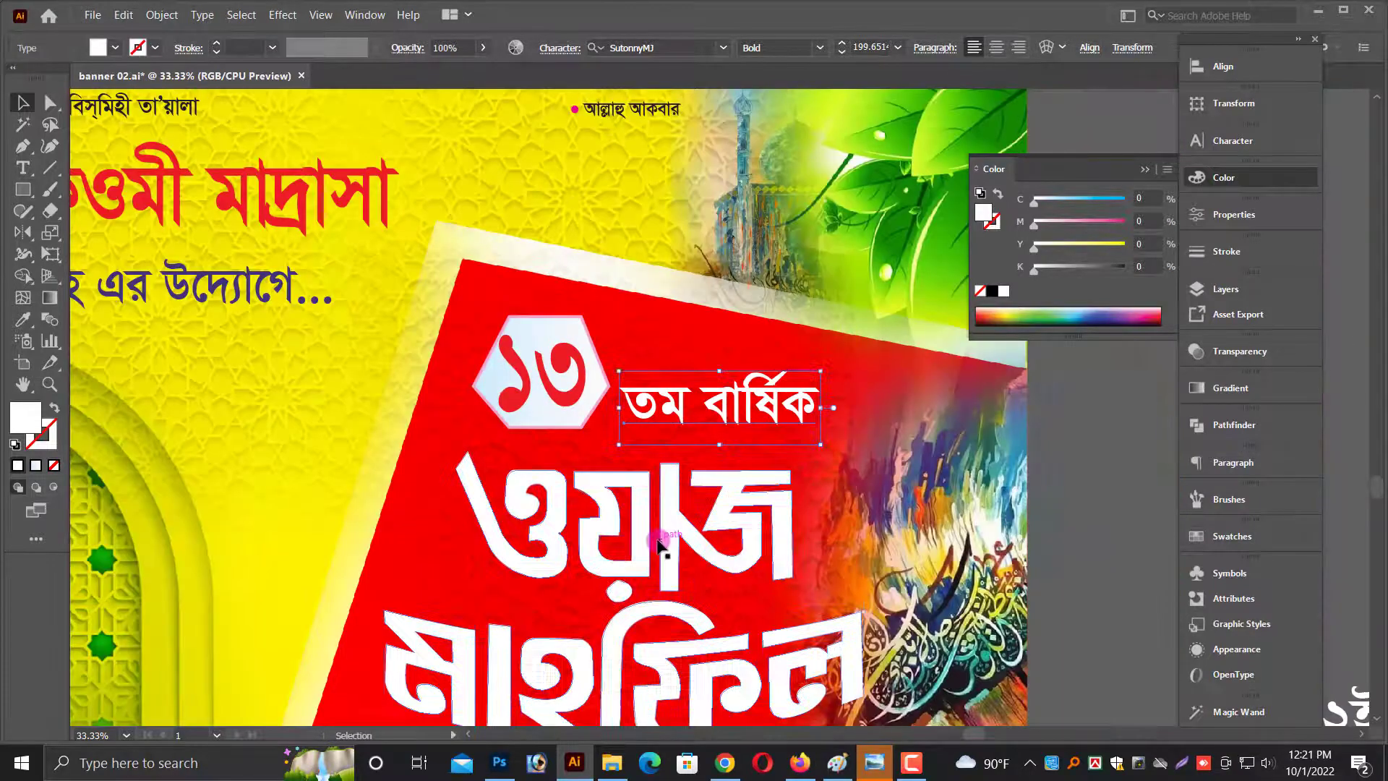
key(ctrl+minus)
key(ctrl+minus)
Narrow the ওয়াজ মাহফিল title and place the year text beneath it on the red panel.
click(766, 448)
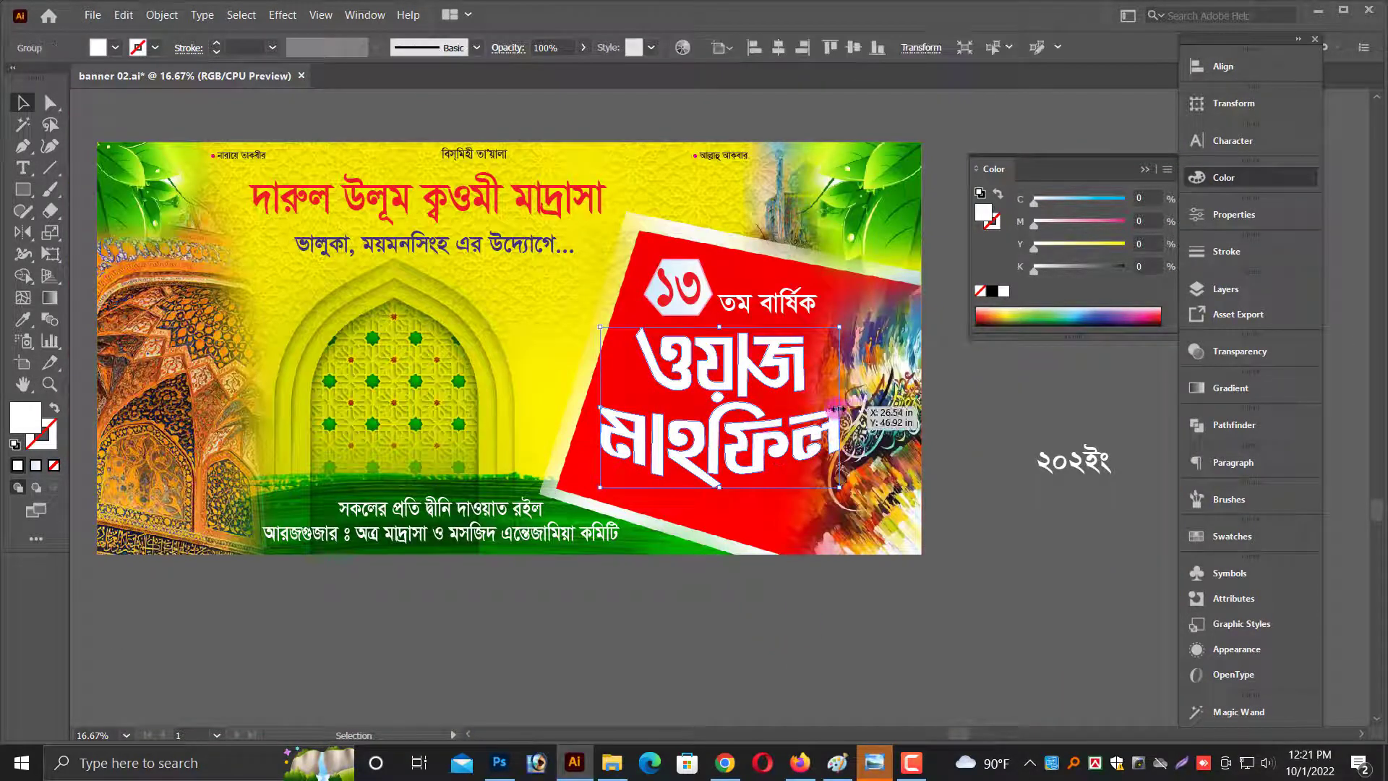
drag(836, 408, 821, 409)
click(968, 529)
drag(798, 507, 752, 499)
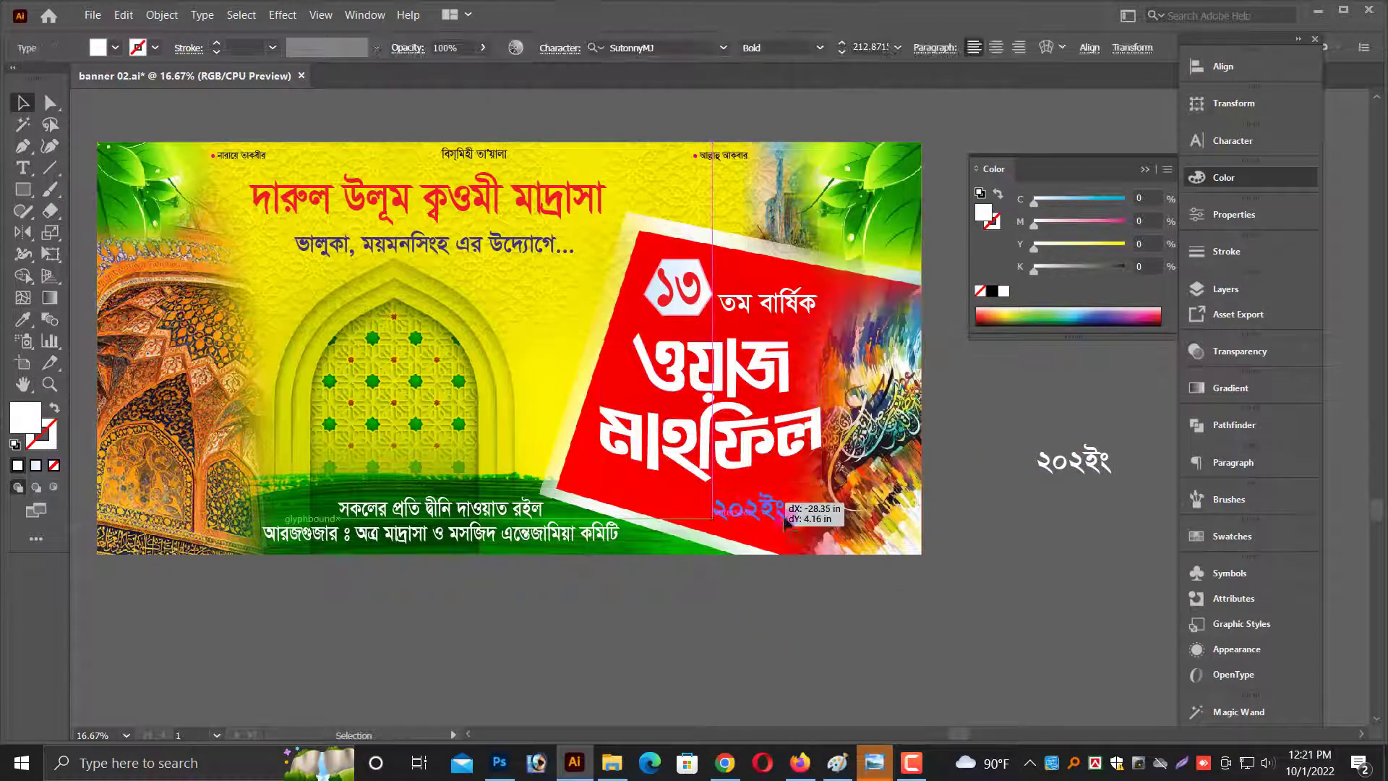
key(ctrl+plus)
key(alt+space)
click(694, 578)
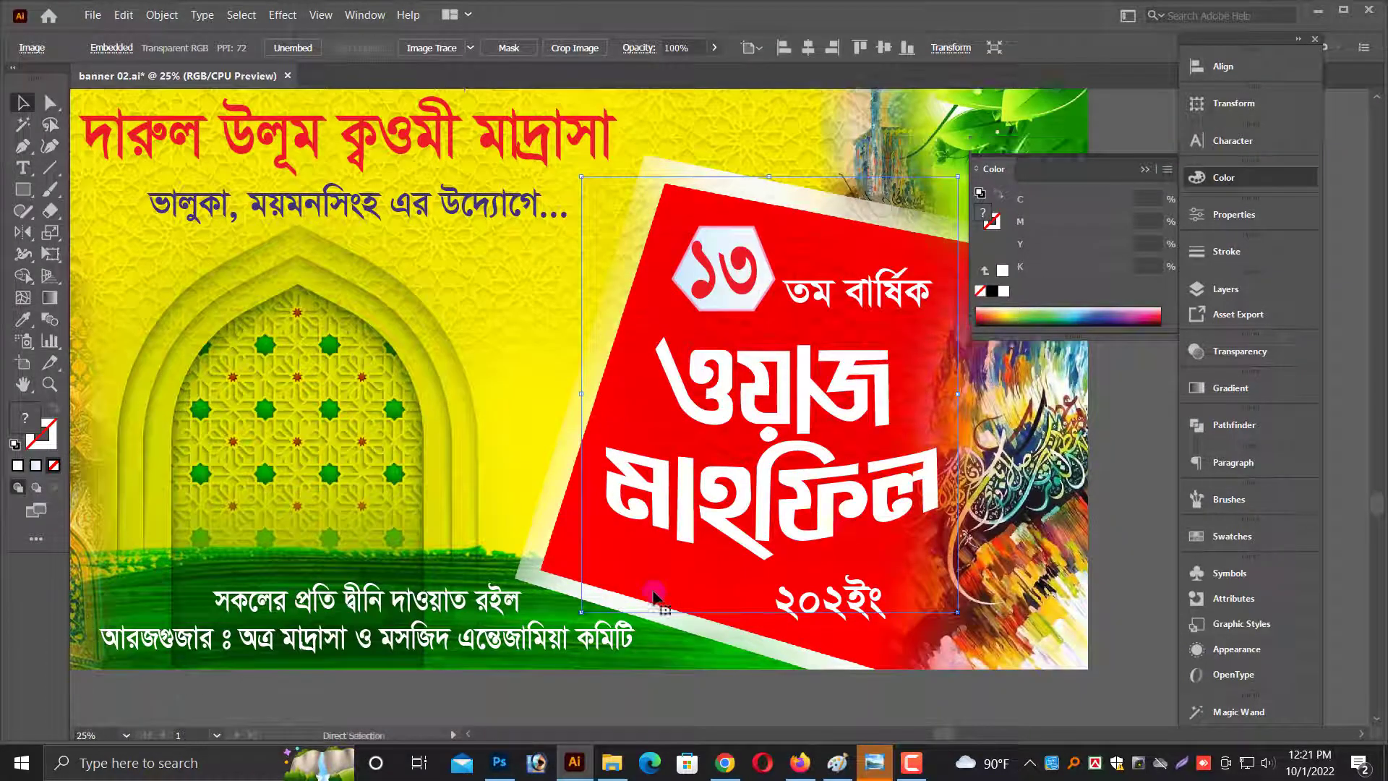
key(ctrl+minus)
click(725, 650)
key(ctrl+minus)
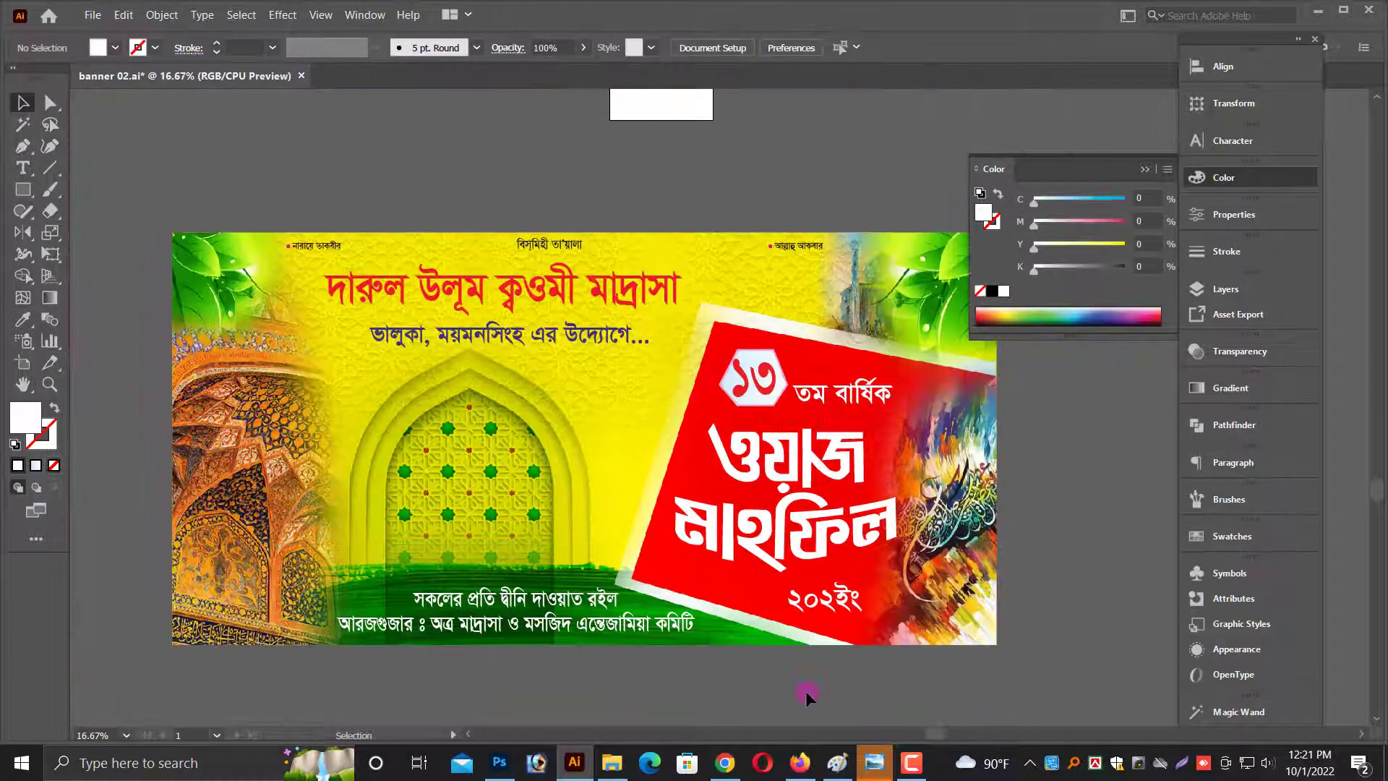
key(ctrl+minus)
Draw a circle inside the green arch with the Ellipse tool.
drag(414, 466, 263, 387)
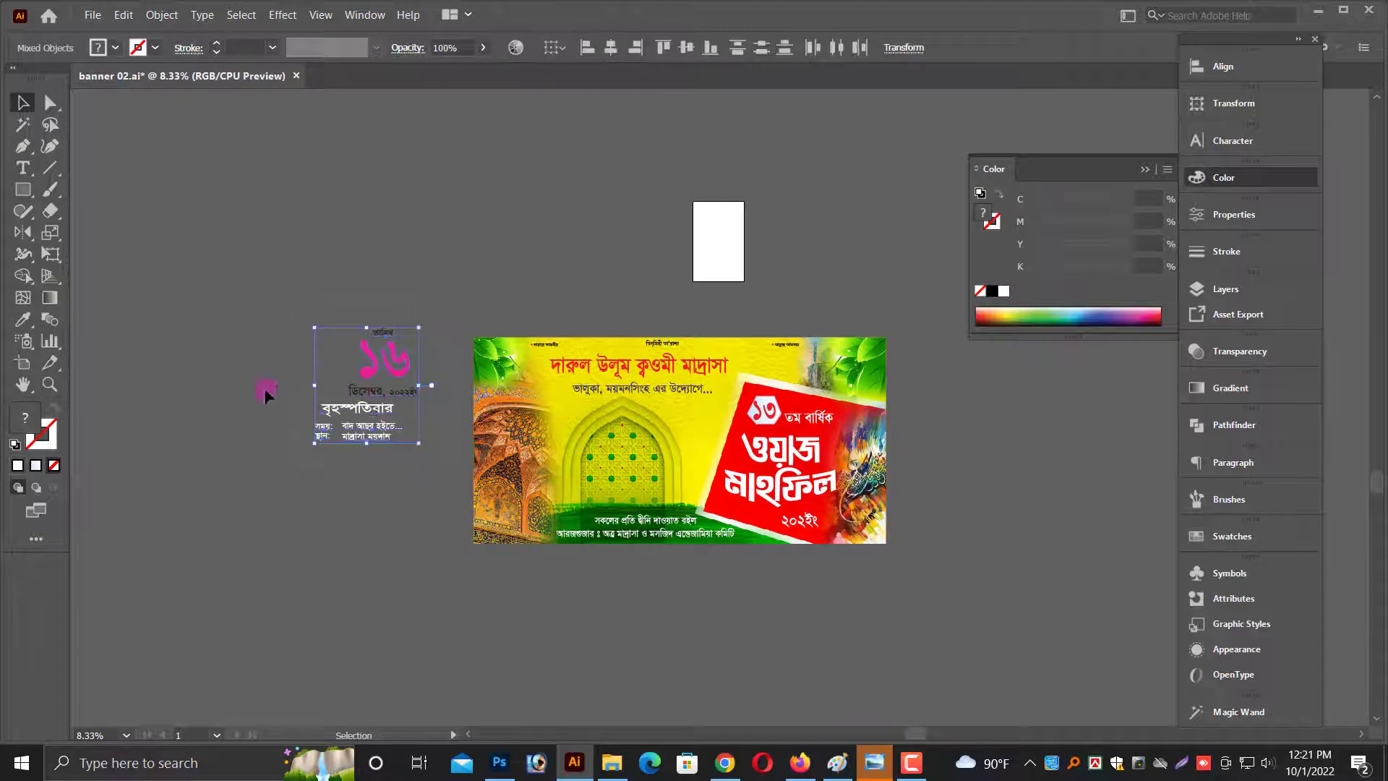
click(916, 455)
scroll(795, 487, up, 3)
drag(22, 189, 94, 229)
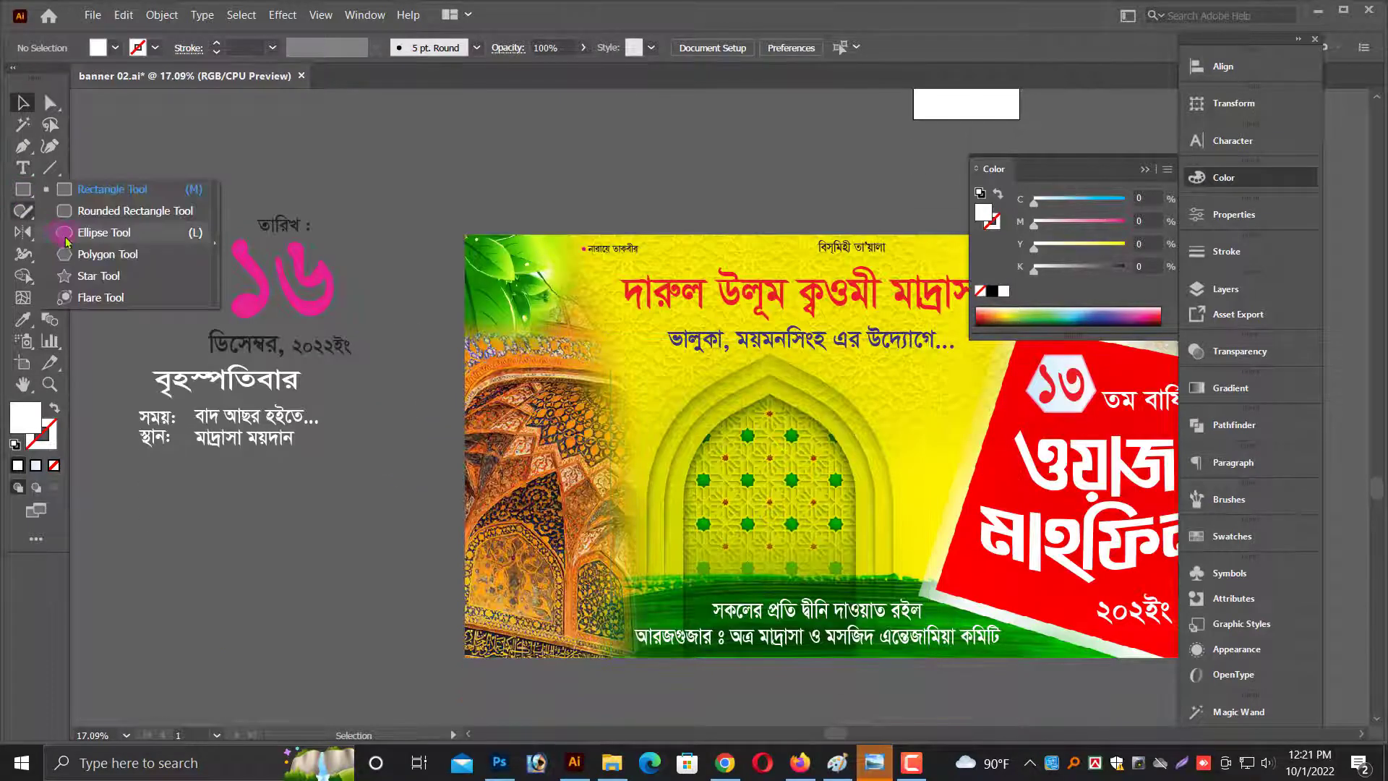
drag(765, 501, 839, 539)
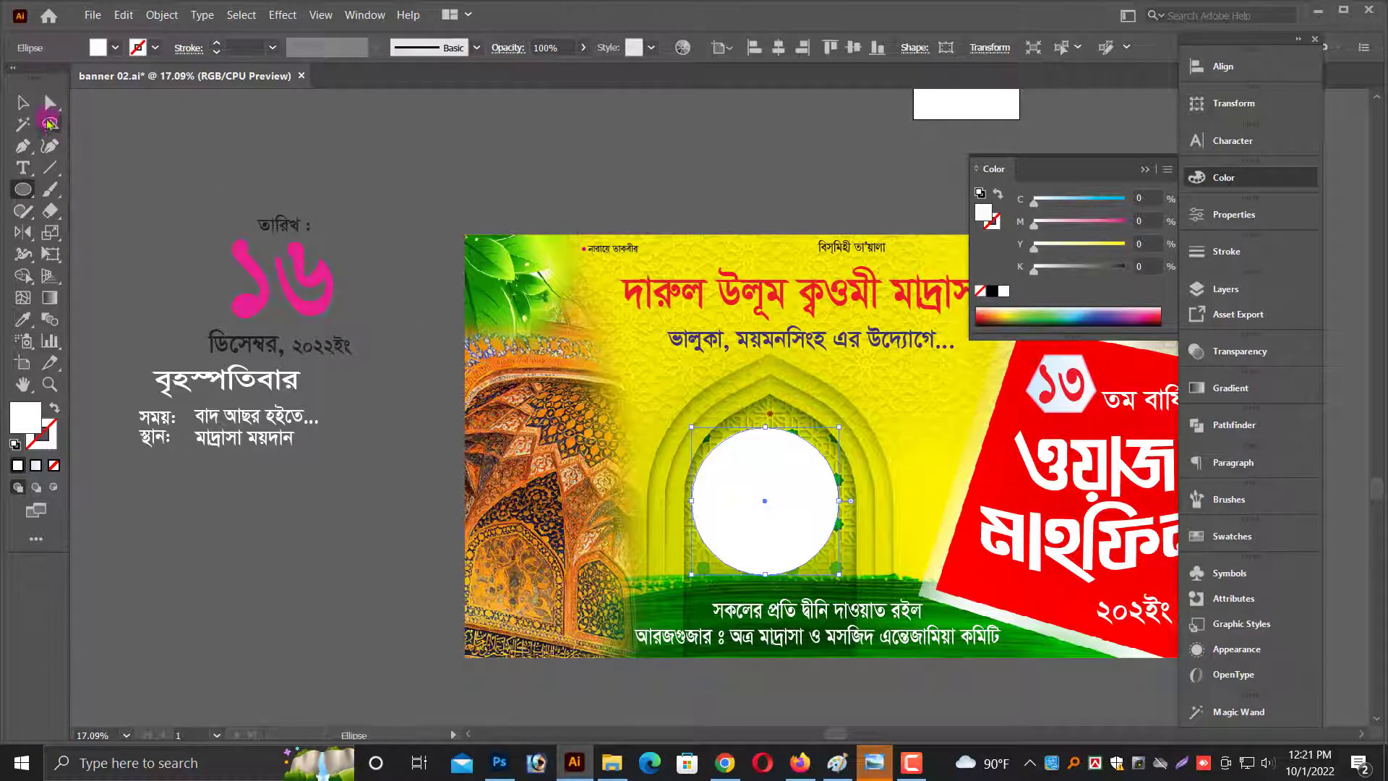
scroll(813, 582, up, 4)
scroll(868, 433, down, 2)
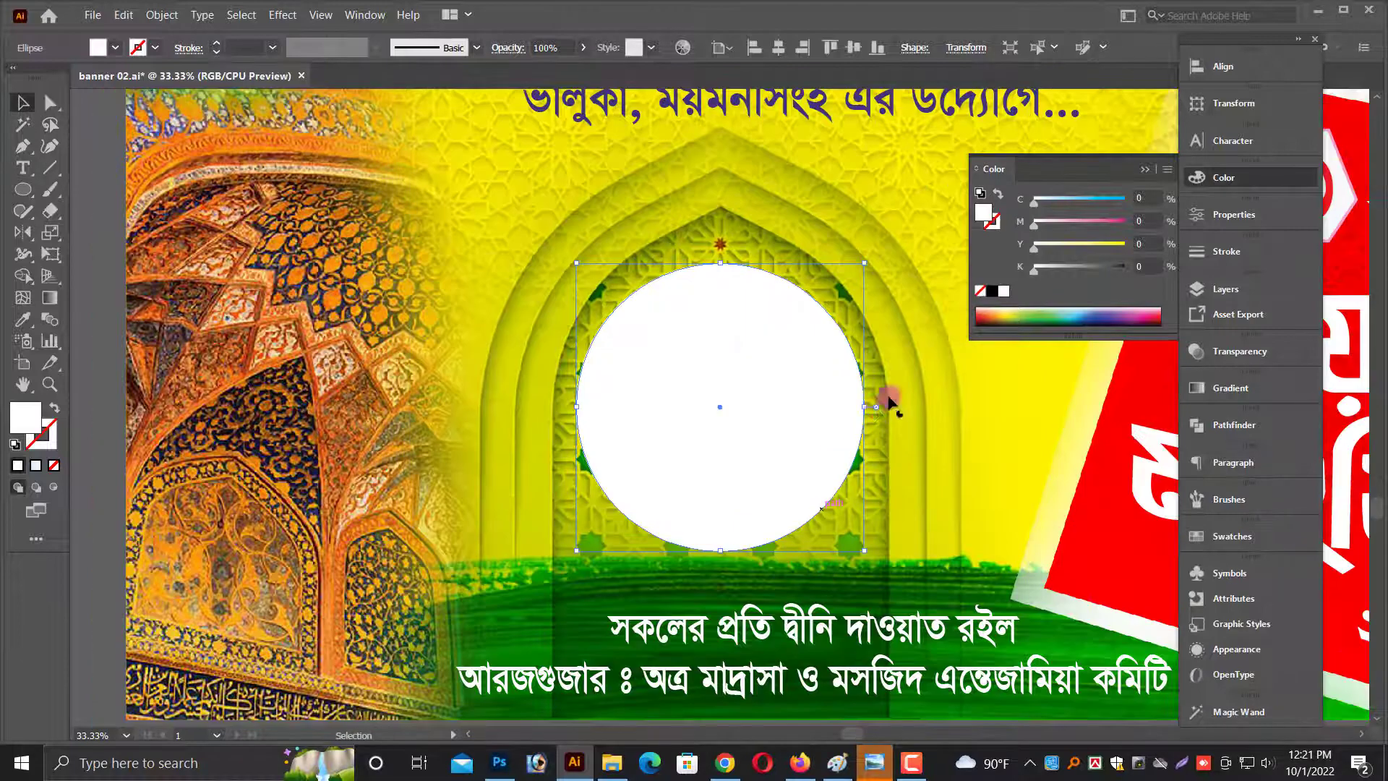
Give the circle a radial gradient with a 0% opacity outer stop and a widened centre.
click(1230, 387)
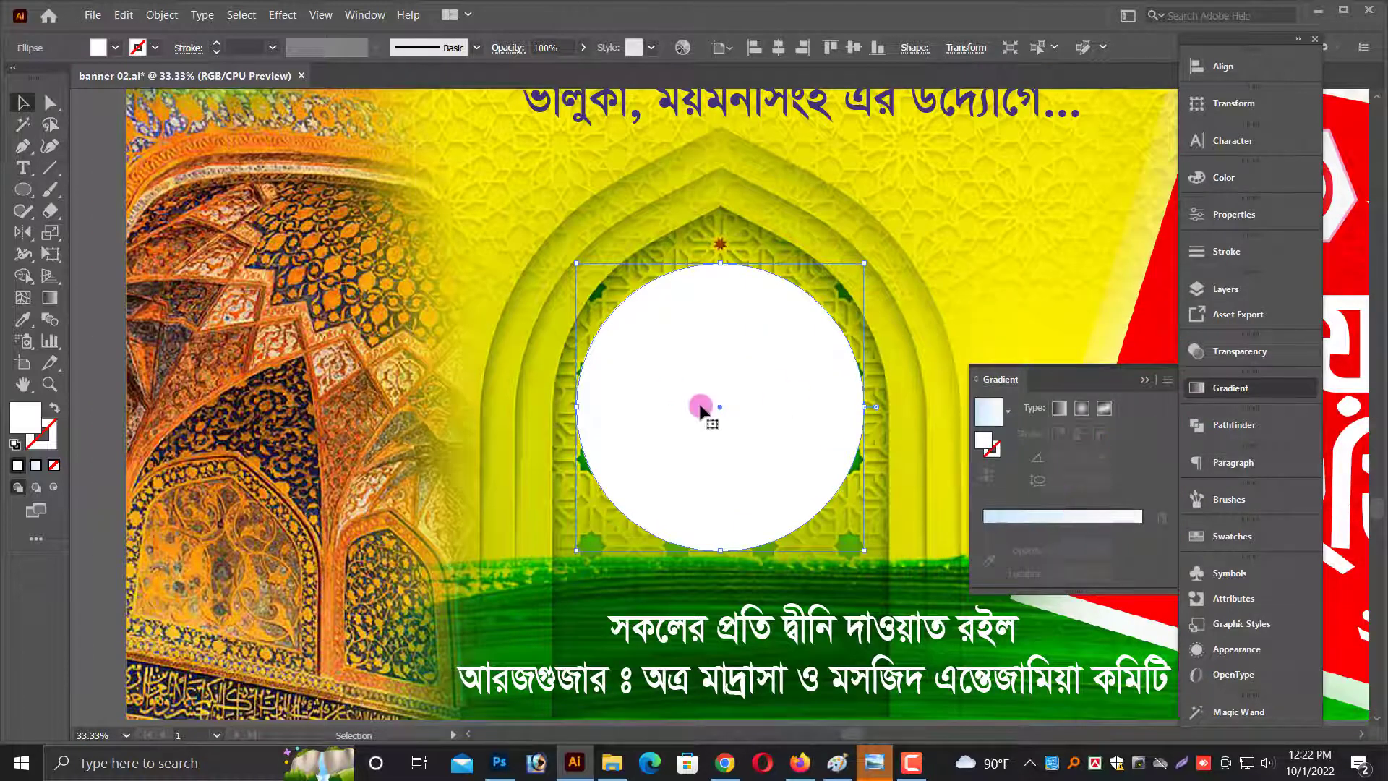
click(1121, 514)
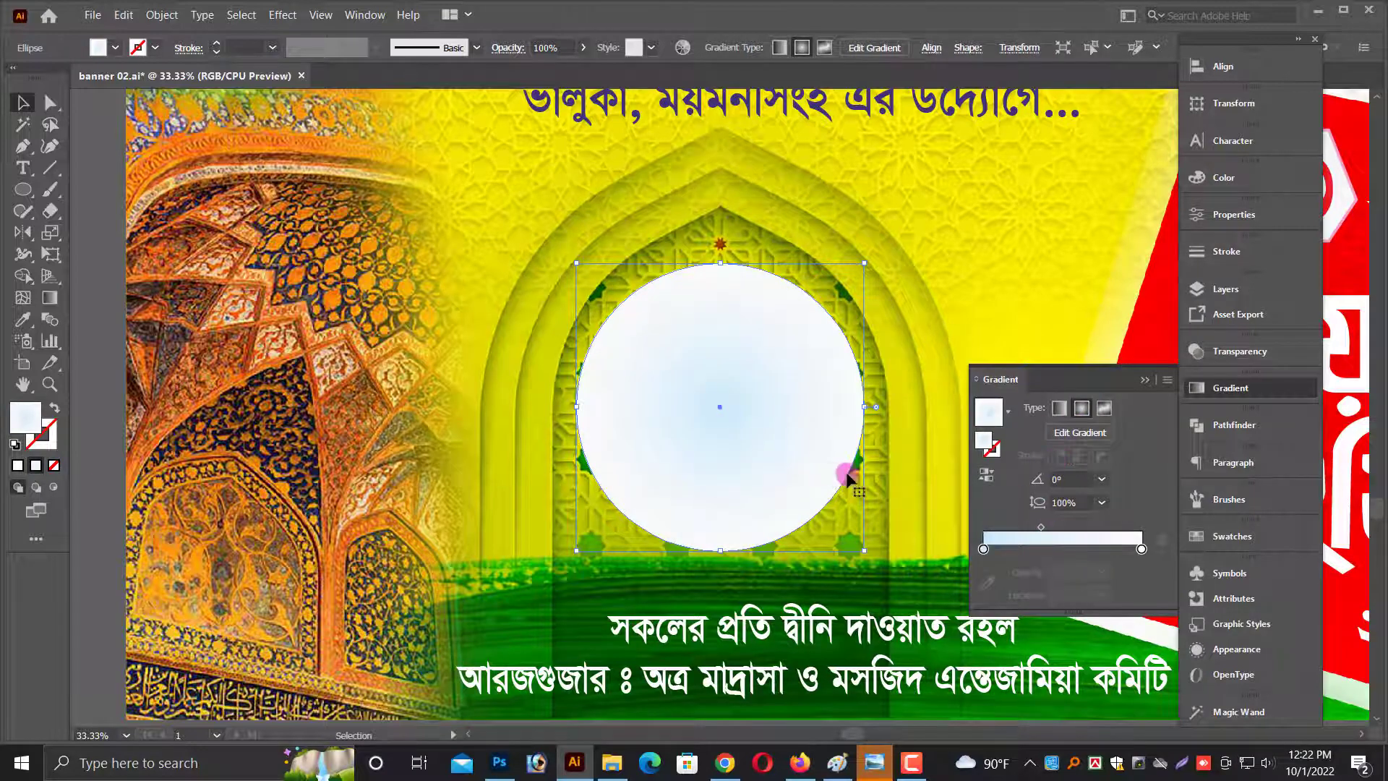
key(ctrl+plus)
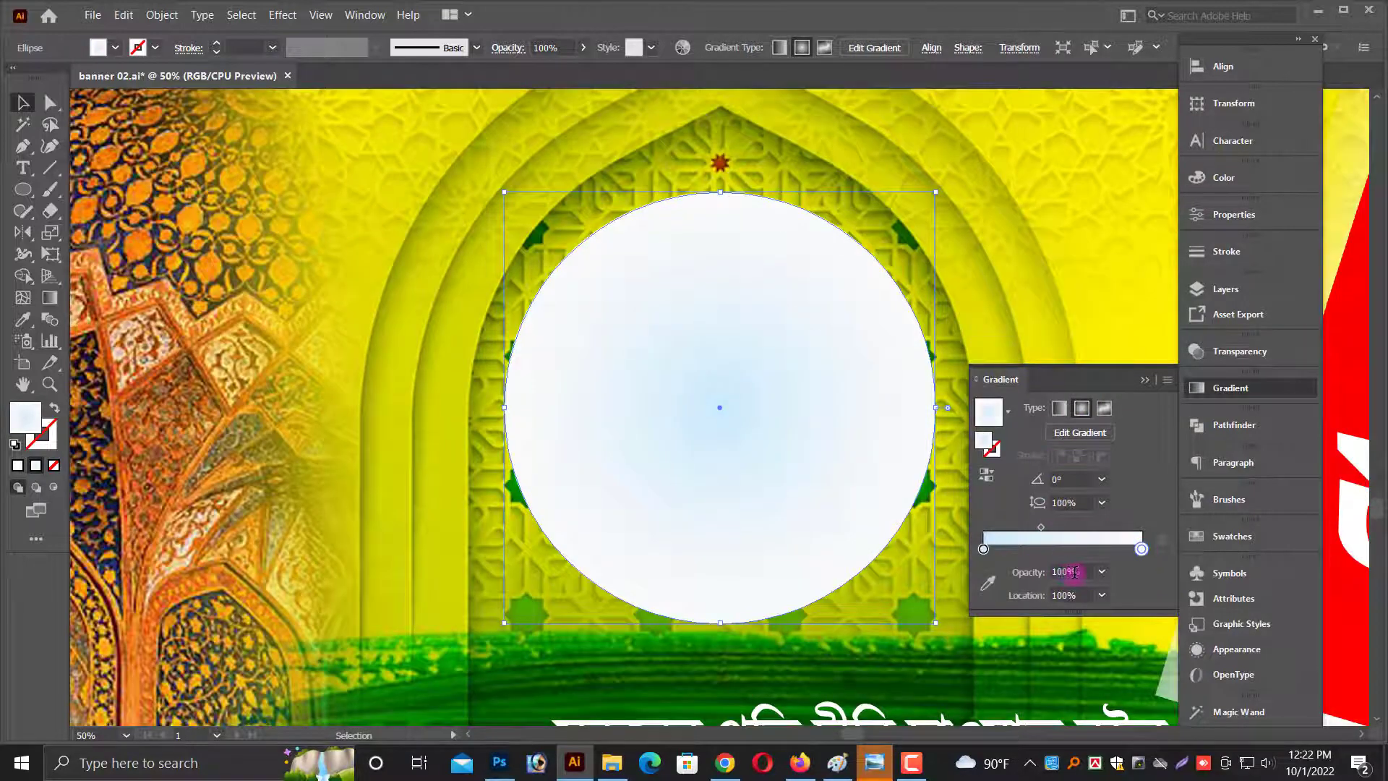
text(0)
key(Return)
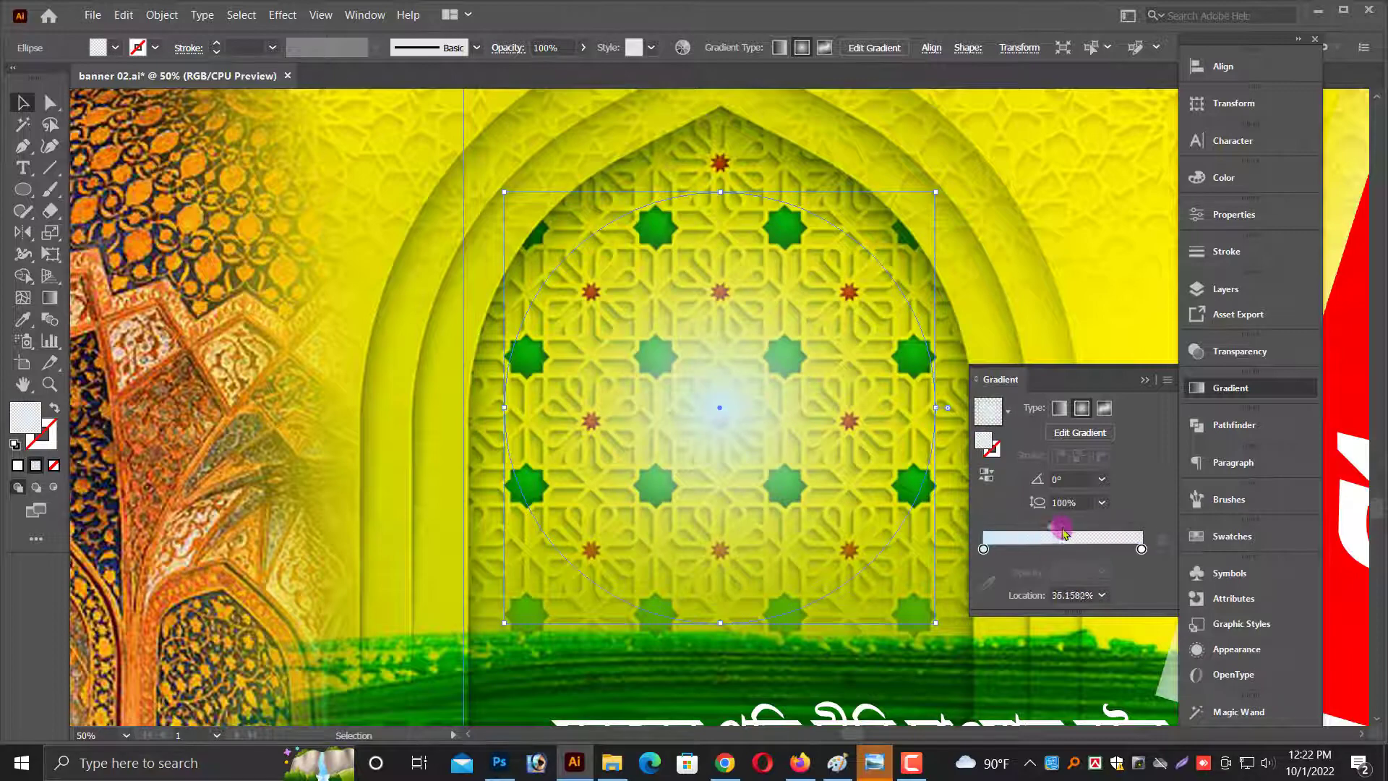
drag(1063, 533, 1122, 535)
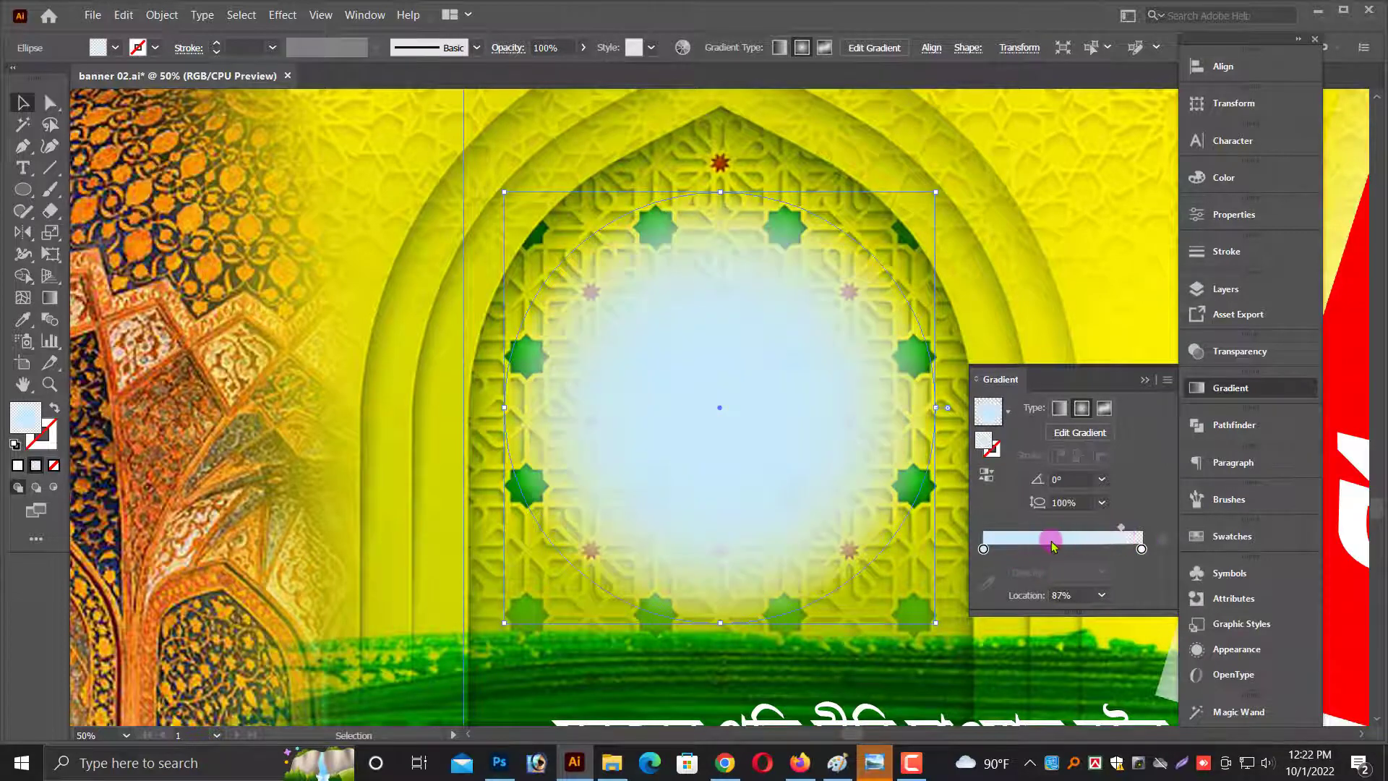
key(ctrl+minus)
key(ctrl+minus)
scroll(795, 470, down, 1)
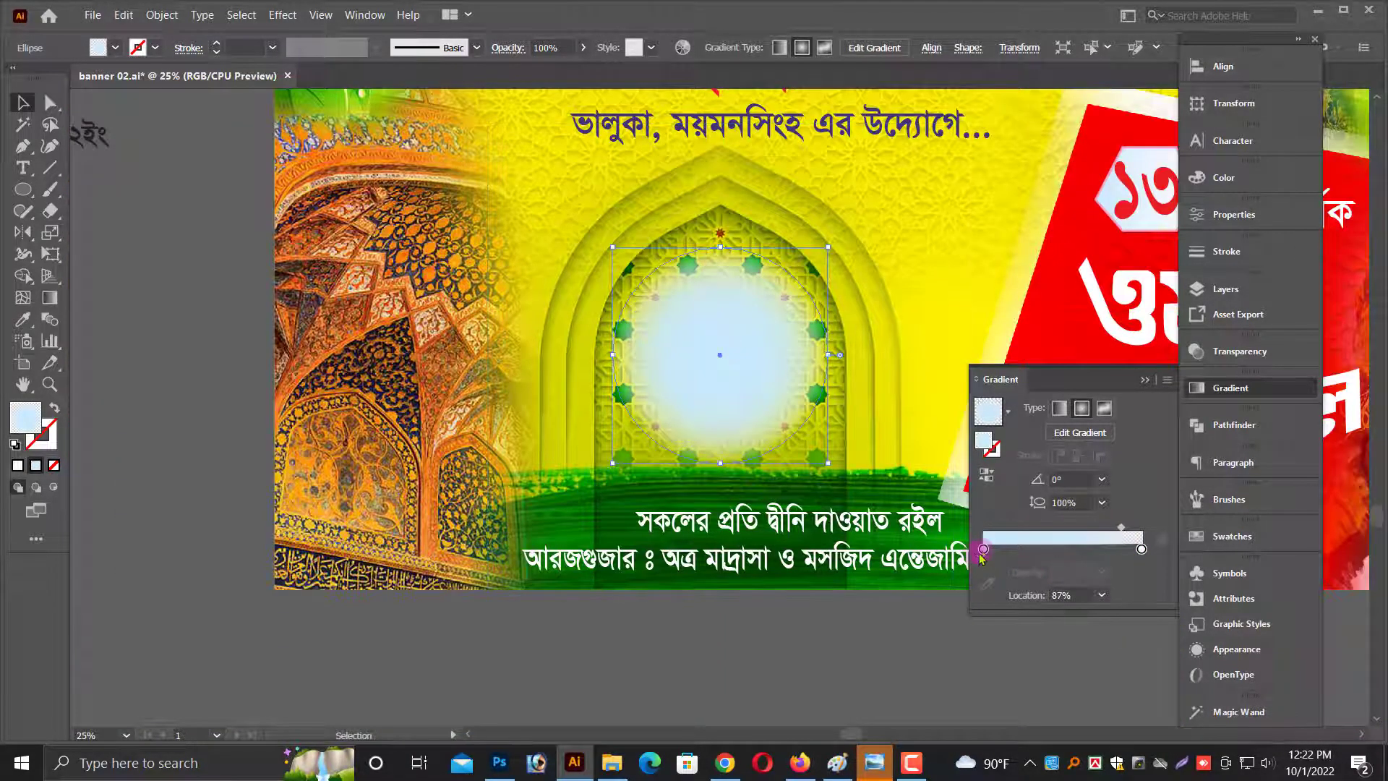
Make the glow's centre gradient stop yellow and deselect the circle.
click(1228, 177)
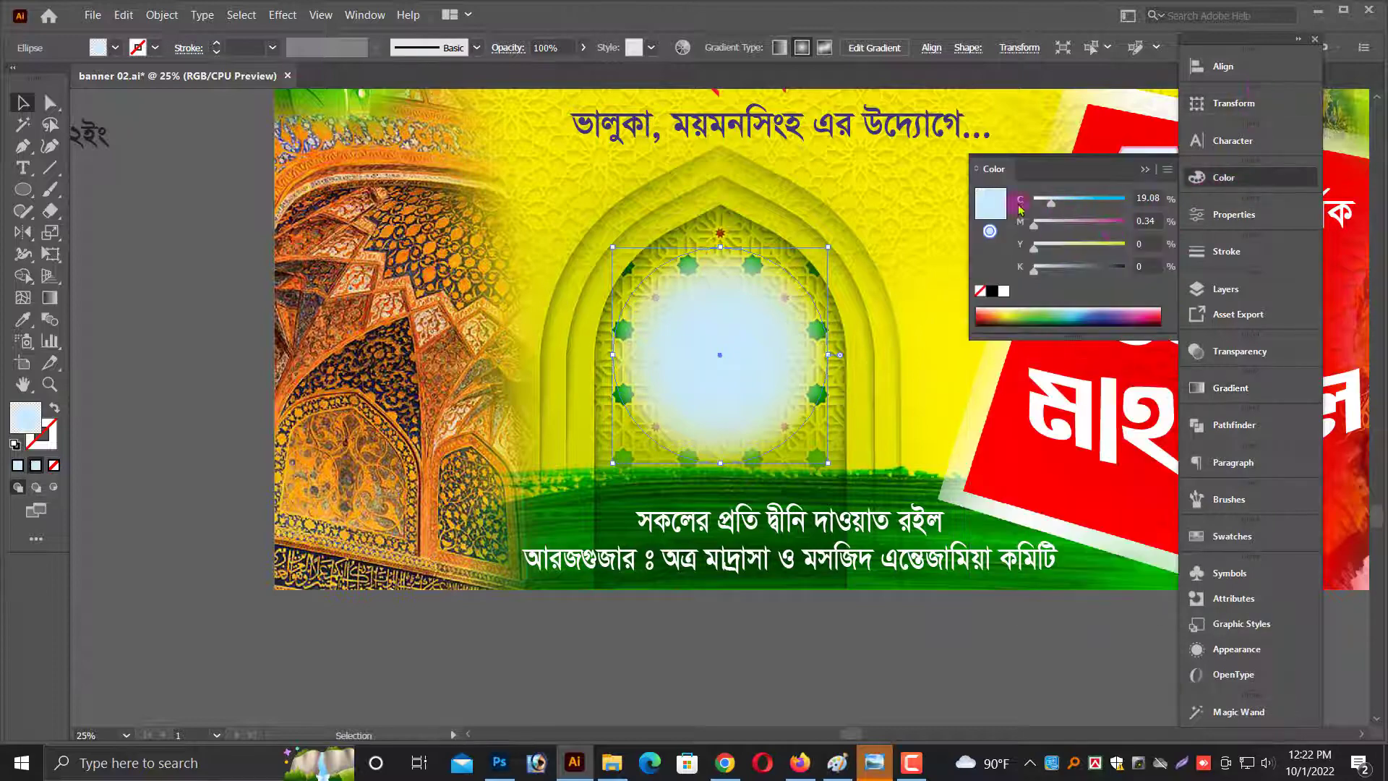
click(1007, 323)
key(ctrl+plus)
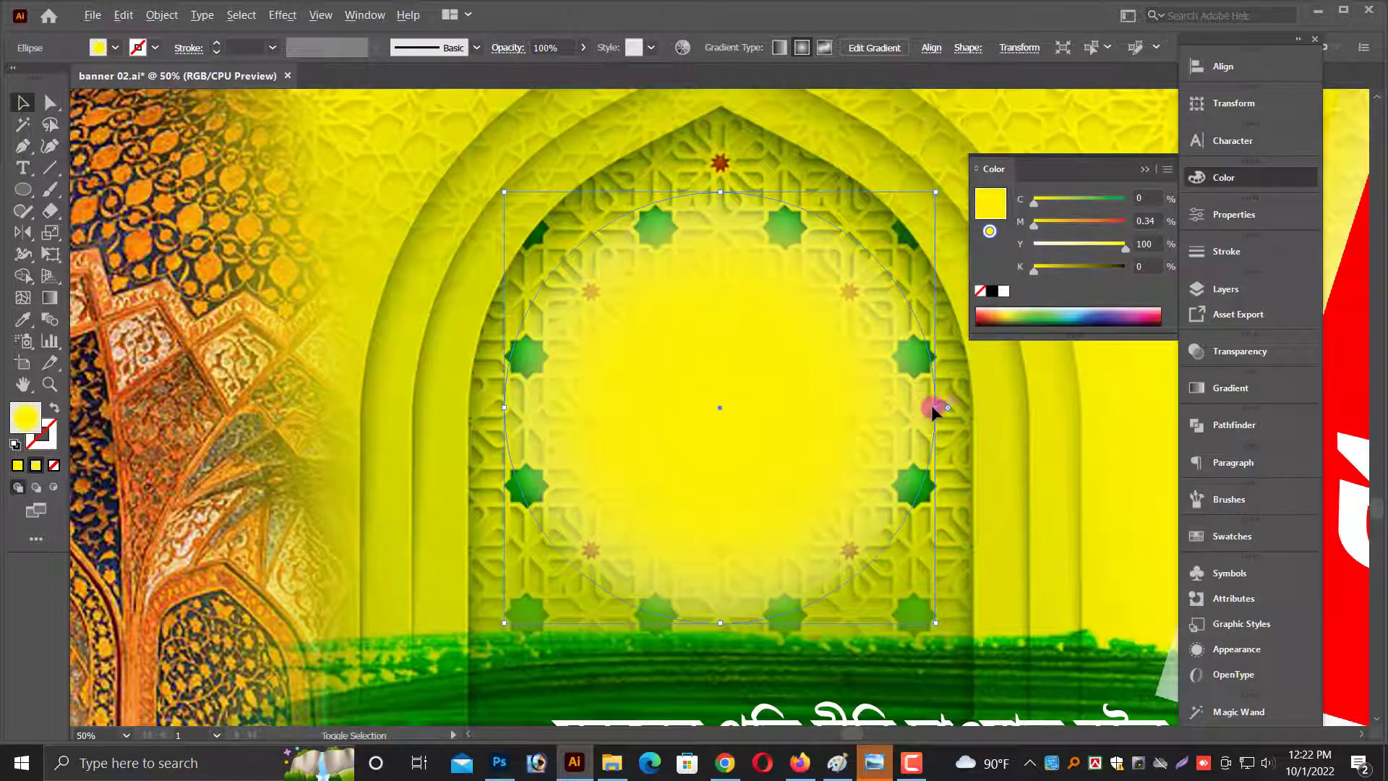
key(ctrl+shift+a)
key(ctrl+minus)
key(ctrl+minus)
key(ctrl+minus)
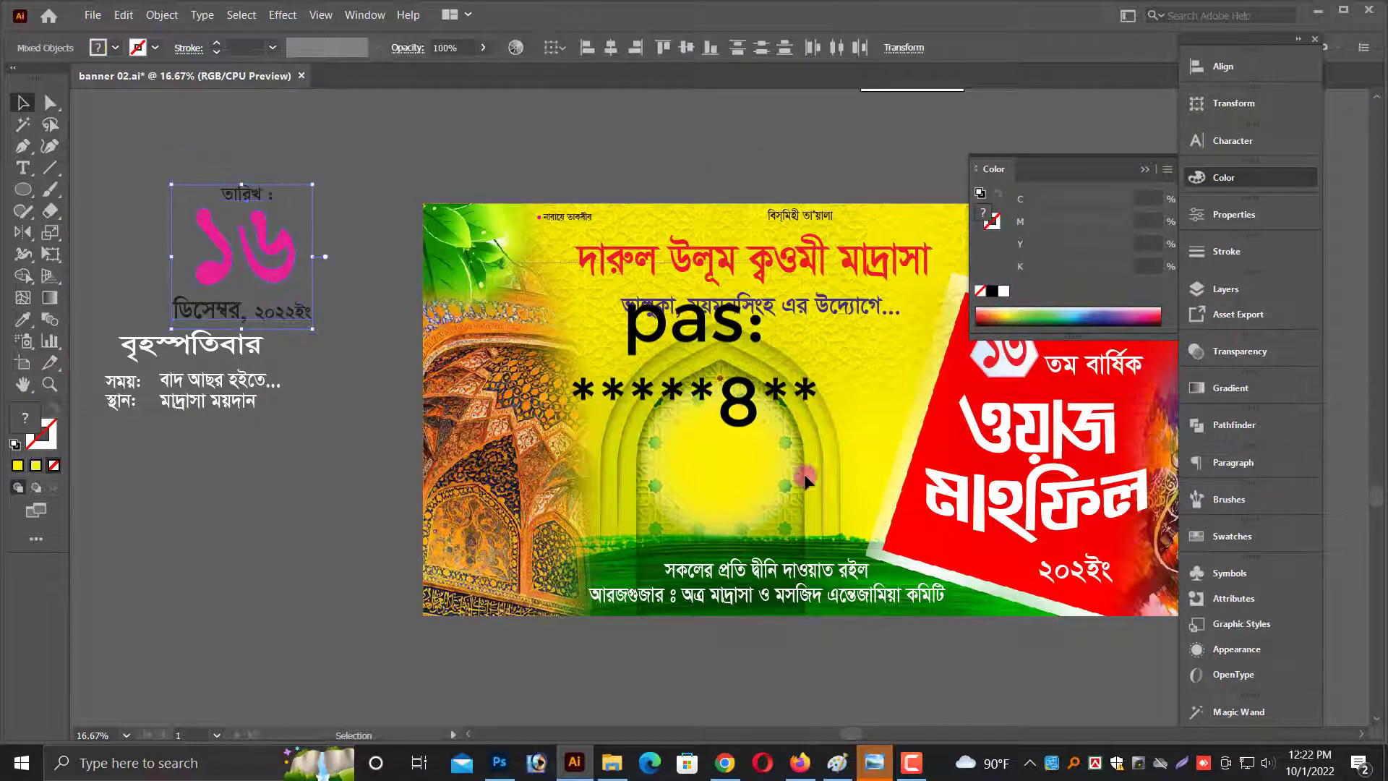
Move the date group into the arch and scale it down to fit.
click(201, 279)
drag(275, 264, 748, 452)
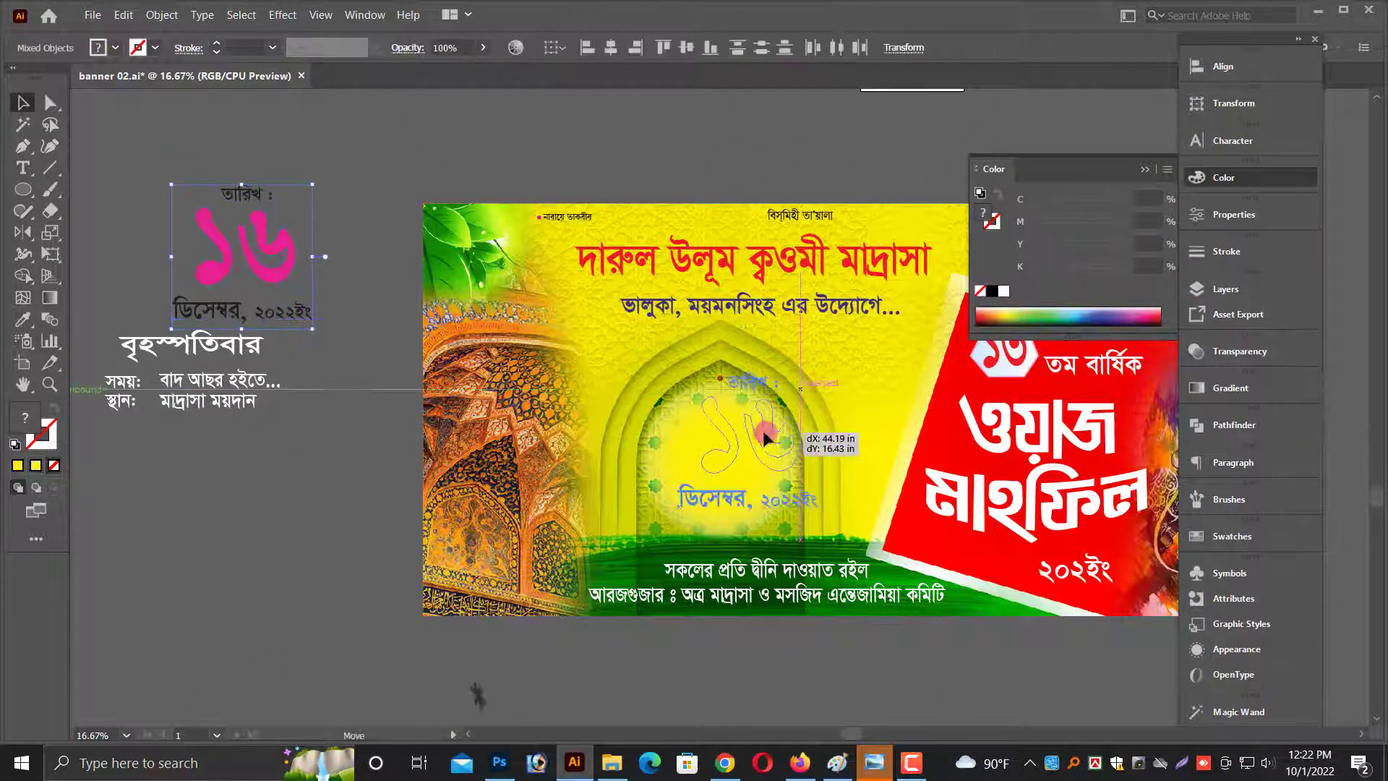
key(ctrl+plus)
key(ctrl+plus)
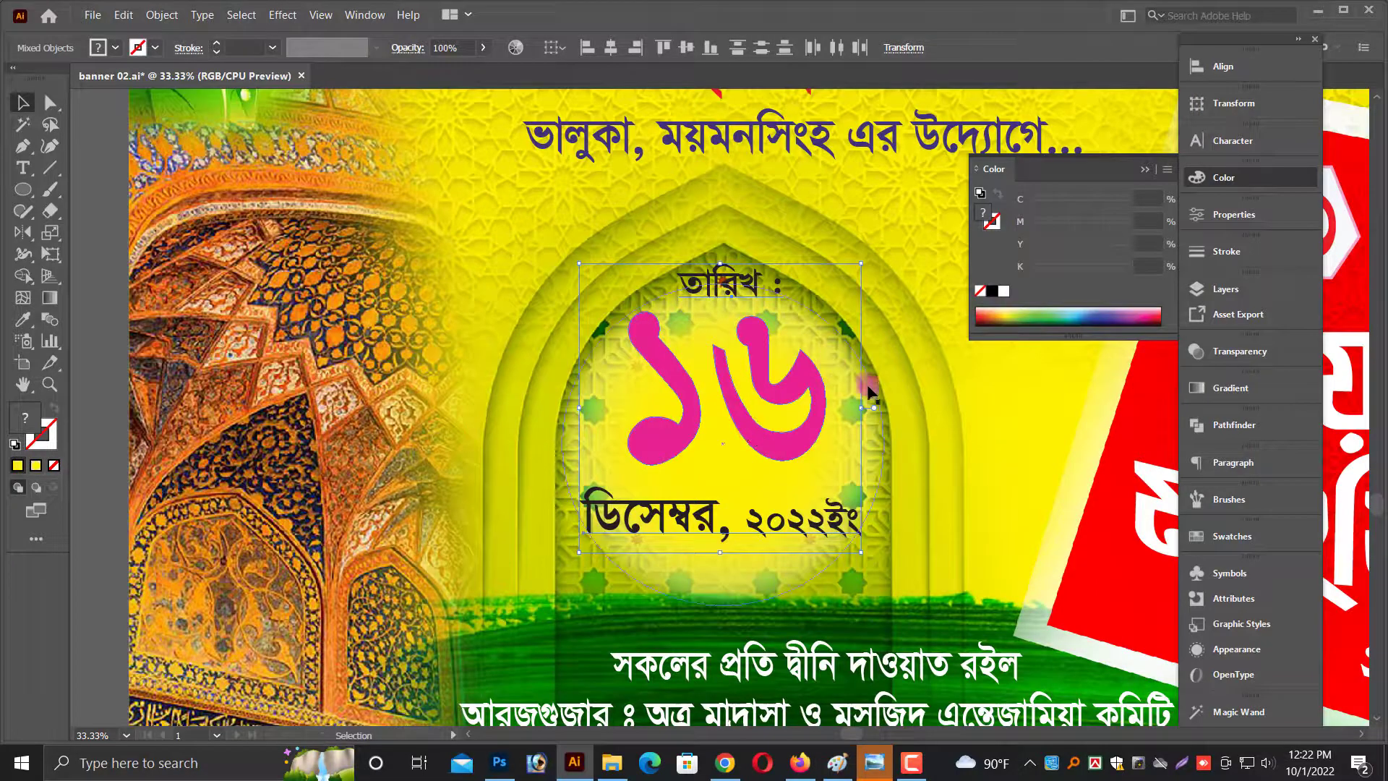
drag(858, 409, 823, 423)
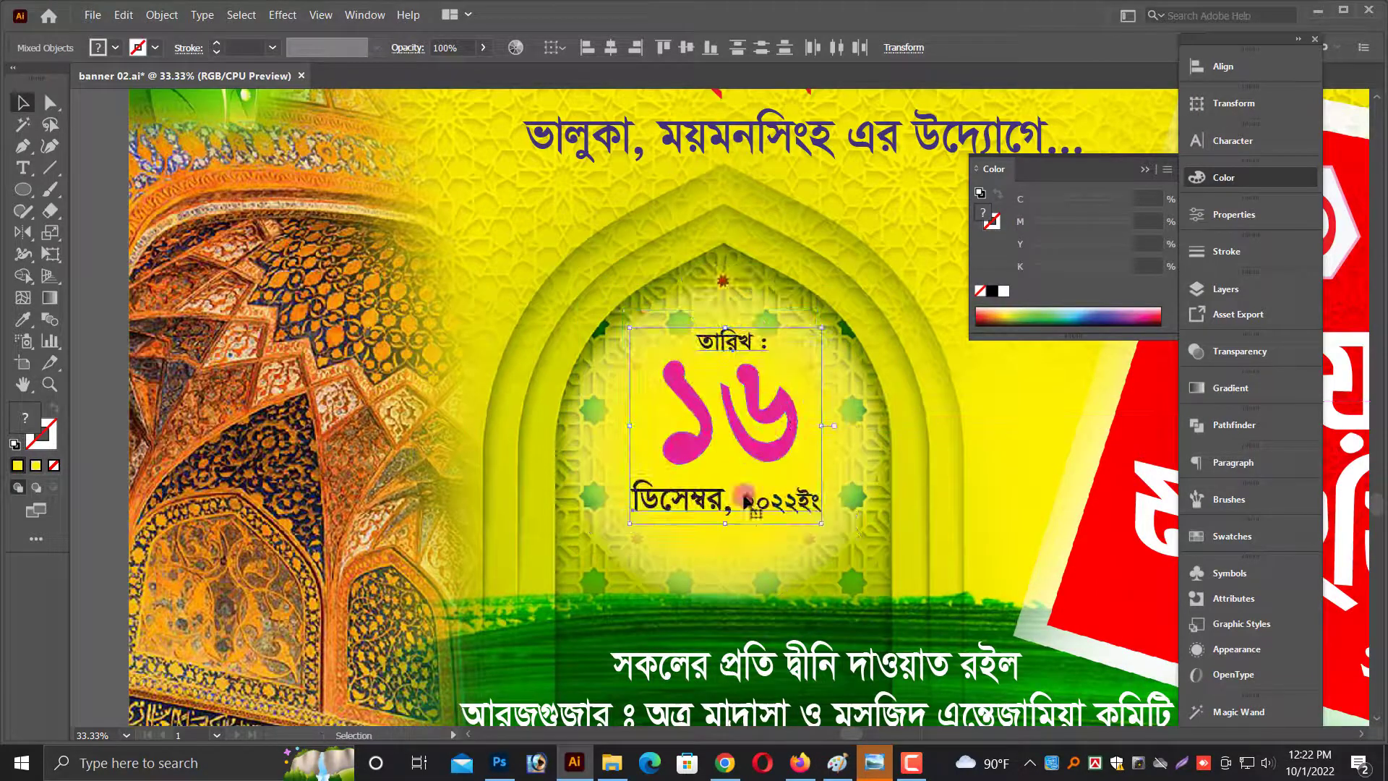
scroll(738, 613, down, 2)
alt+scroll(826, 268, up, 5)
Recolour the large ১৬ numeral a pure red using RGB values.
click(654, 401)
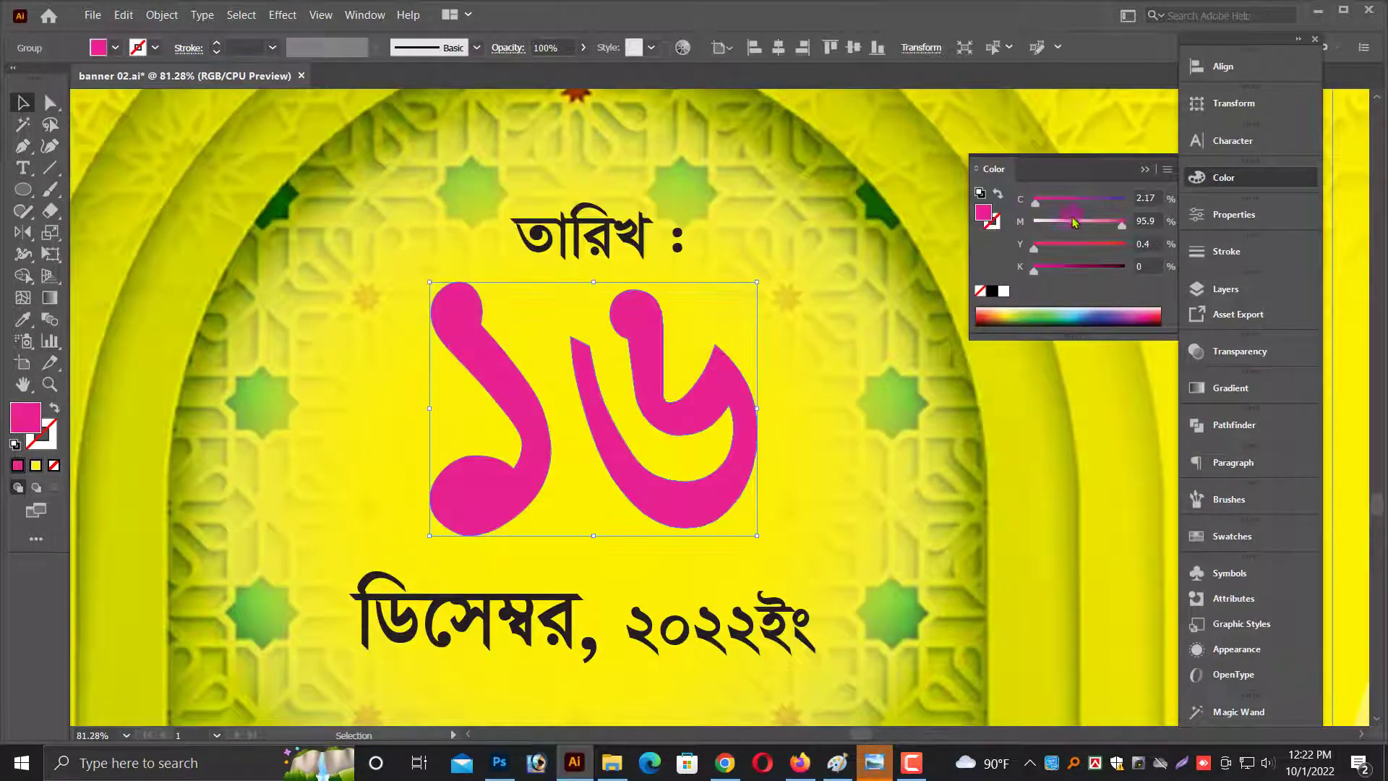
drag(1151, 262, 1156, 262)
click(1167, 168)
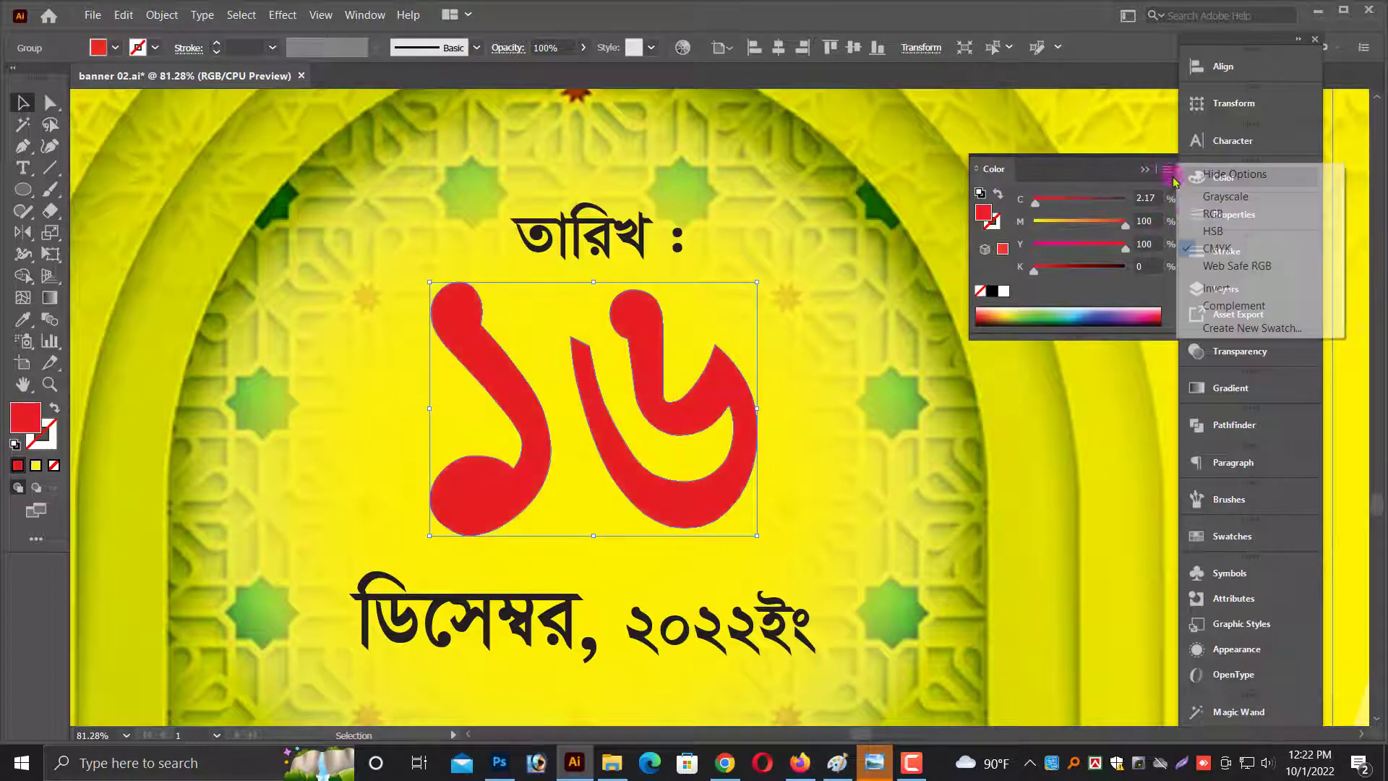
click(1221, 213)
drag(1045, 232, 1034, 232)
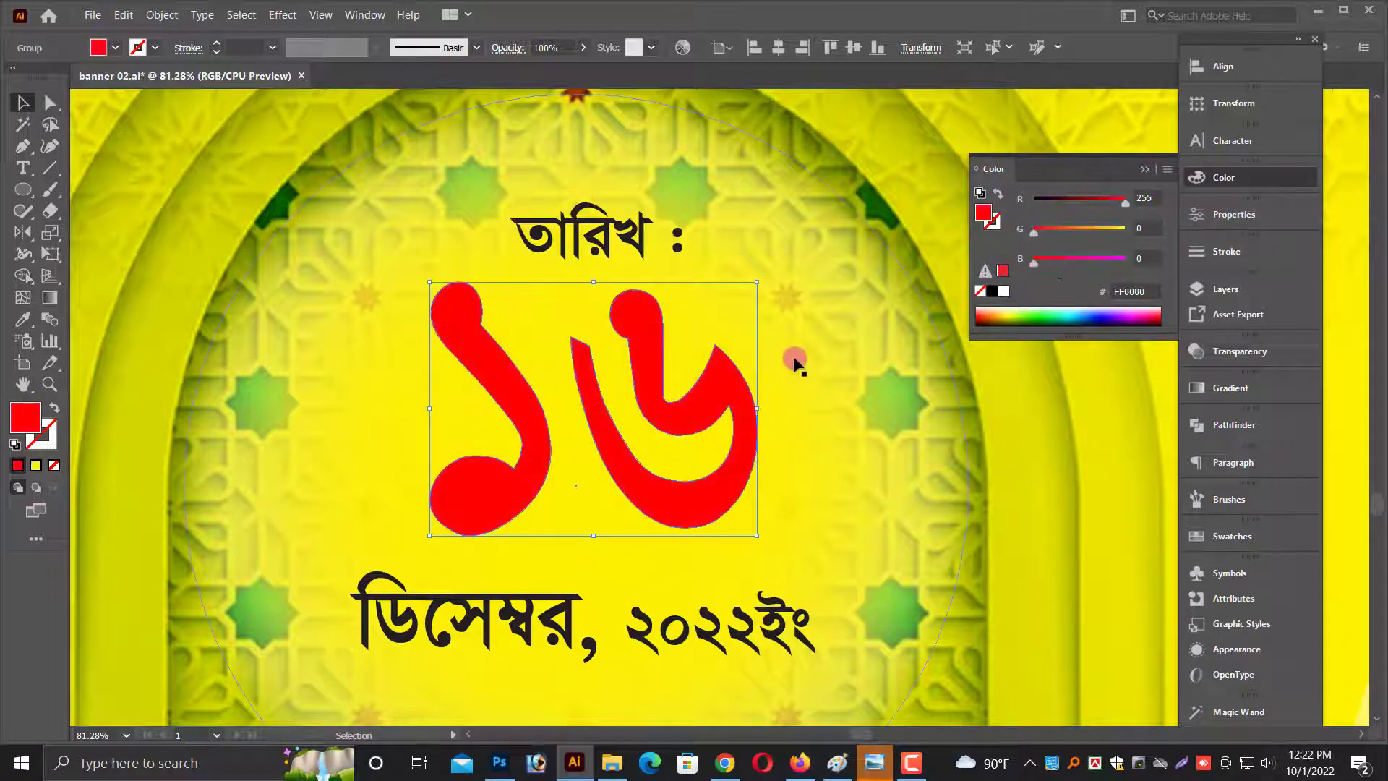
click(666, 404)
scroll(651, 456, down, 1)
drag(713, 622, 727, 597)
Place the weekday and venue text below the date in the arch, shrunk to fit.
key(ctrl+minus)
key(ctrl+minus)
key(ctrl+minus)
key(ctrl+minus)
key(ctrl+minus)
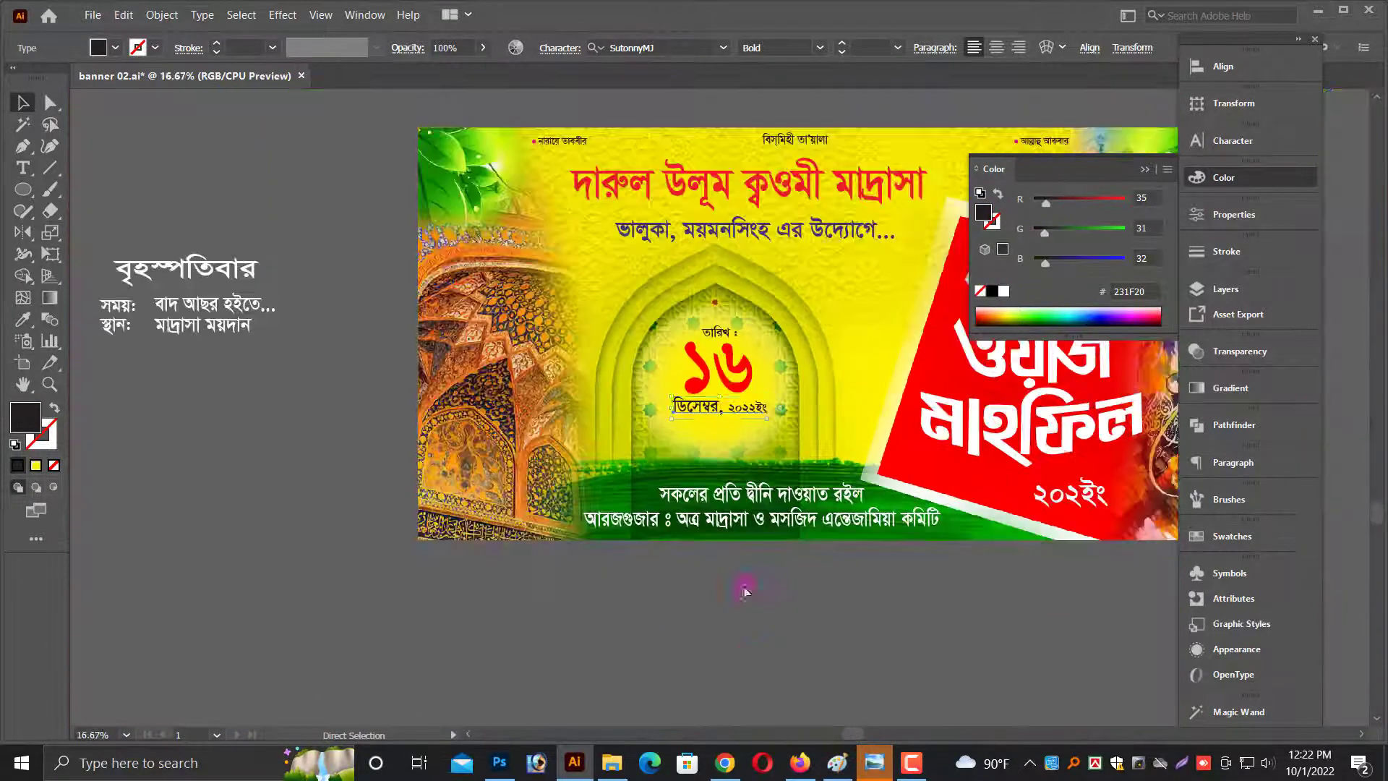
click(216, 370)
drag(216, 371, 310, 412)
drag(188, 314, 175, 315)
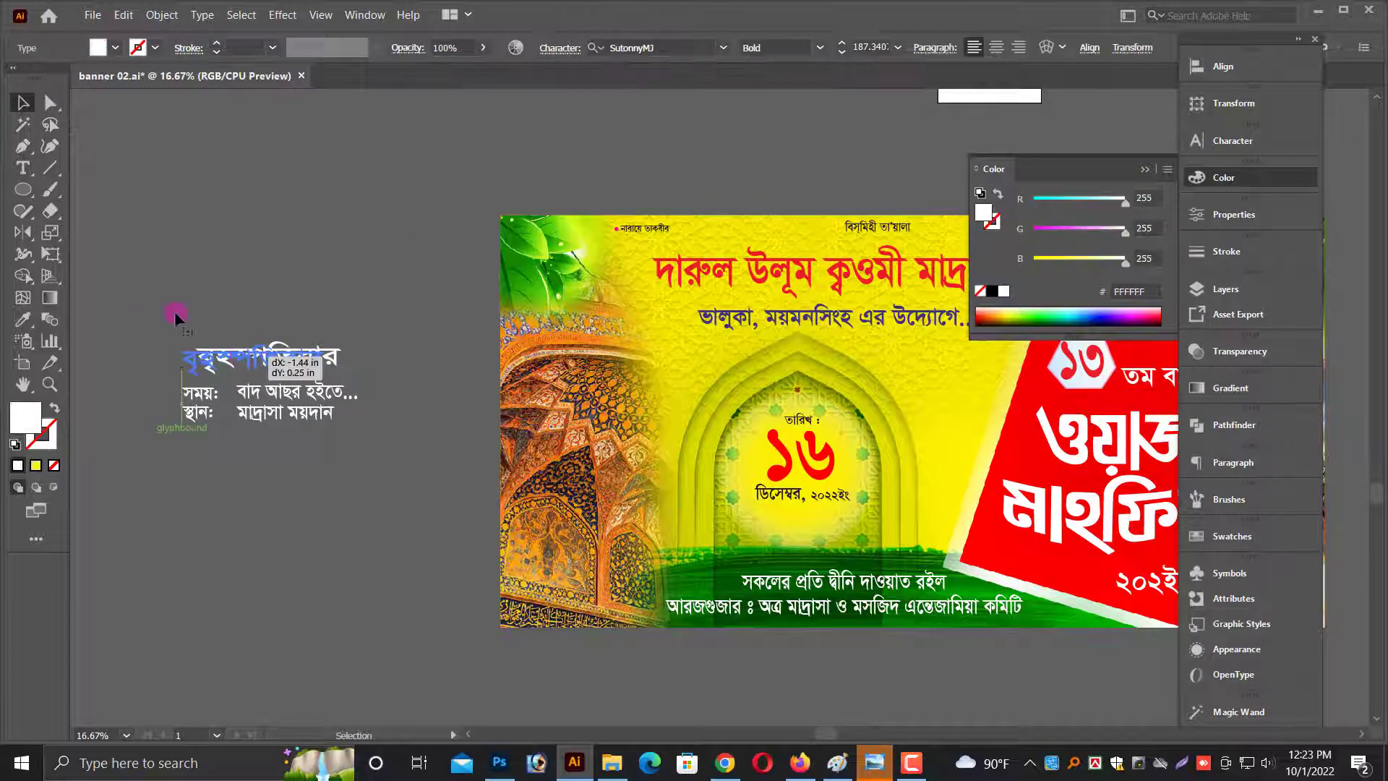
drag(326, 419, 860, 562)
scroll(831, 564, up, 2)
scroll(831, 564, up, 2)
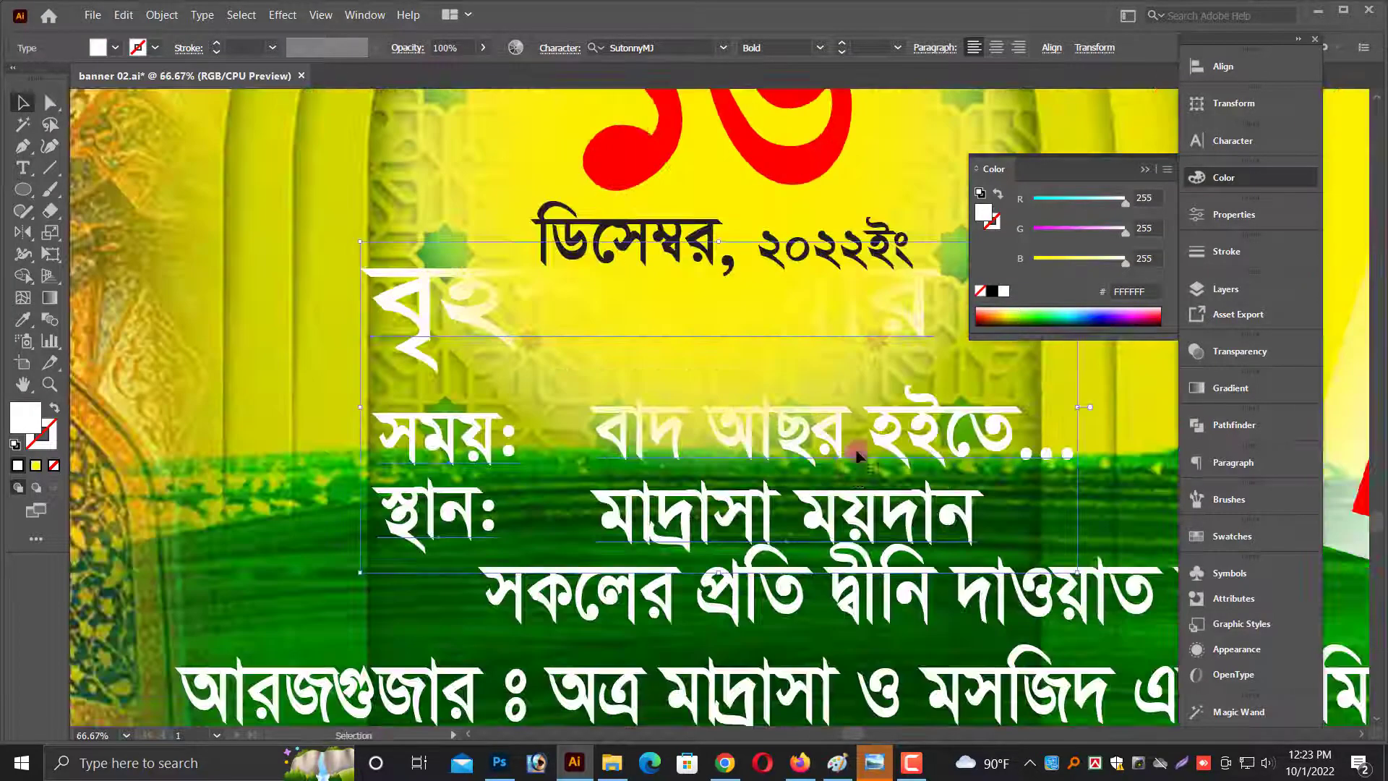
drag(1072, 407, 898, 388)
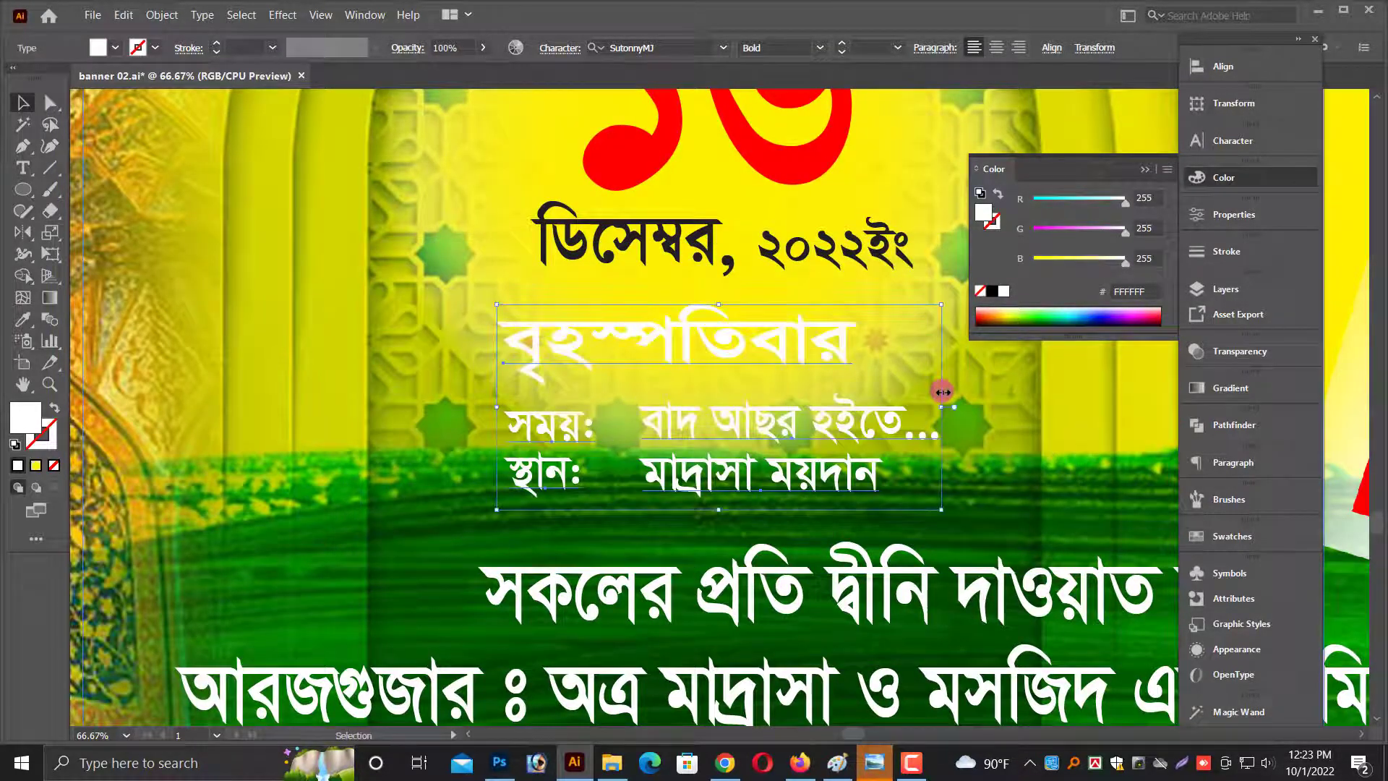
scroll(751, 327, up, 1)
key(shift+Up)
key(shift+Up)
key(shift+Up)
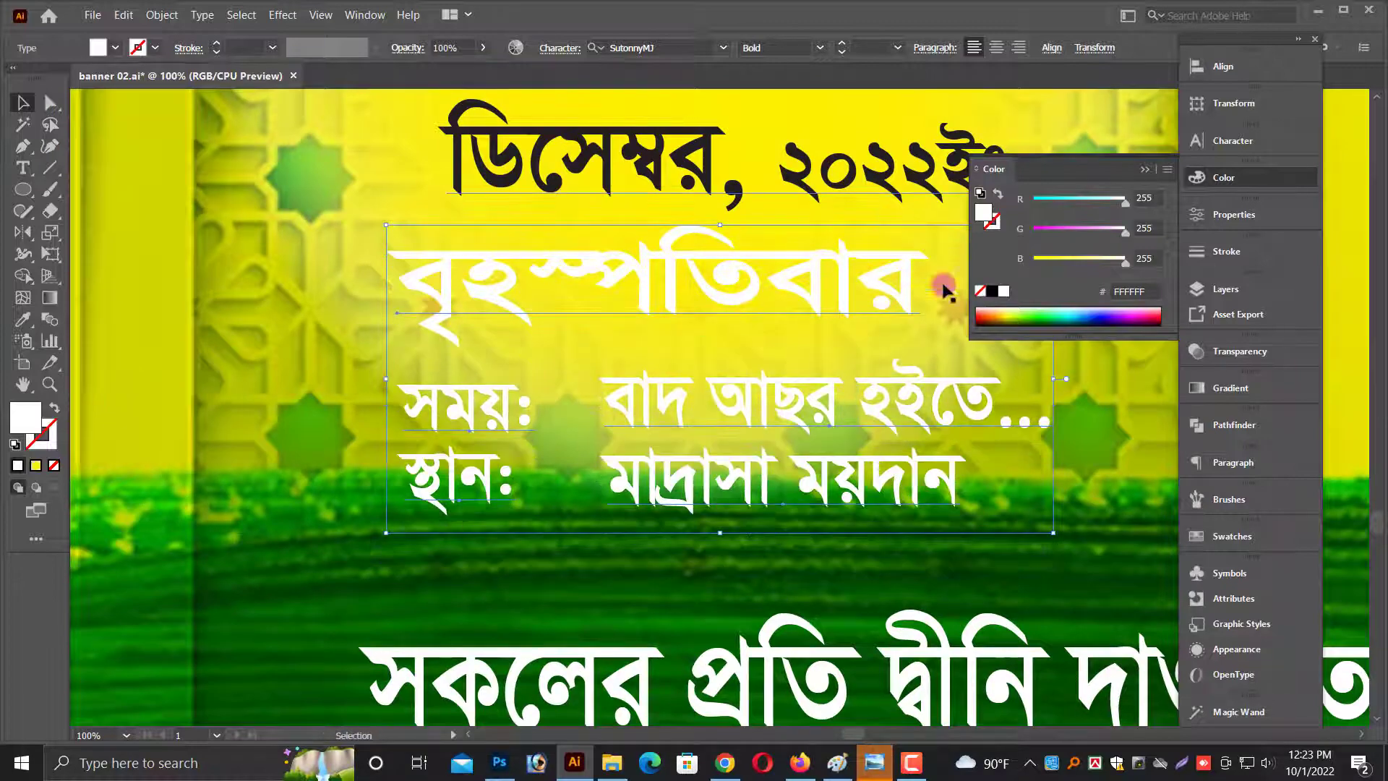
Make the weekday and venue text black, slightly smaller, and shifted left.
click(991, 291)
scroll(882, 371, up, 2)
scroll(650, 506, up, 1)
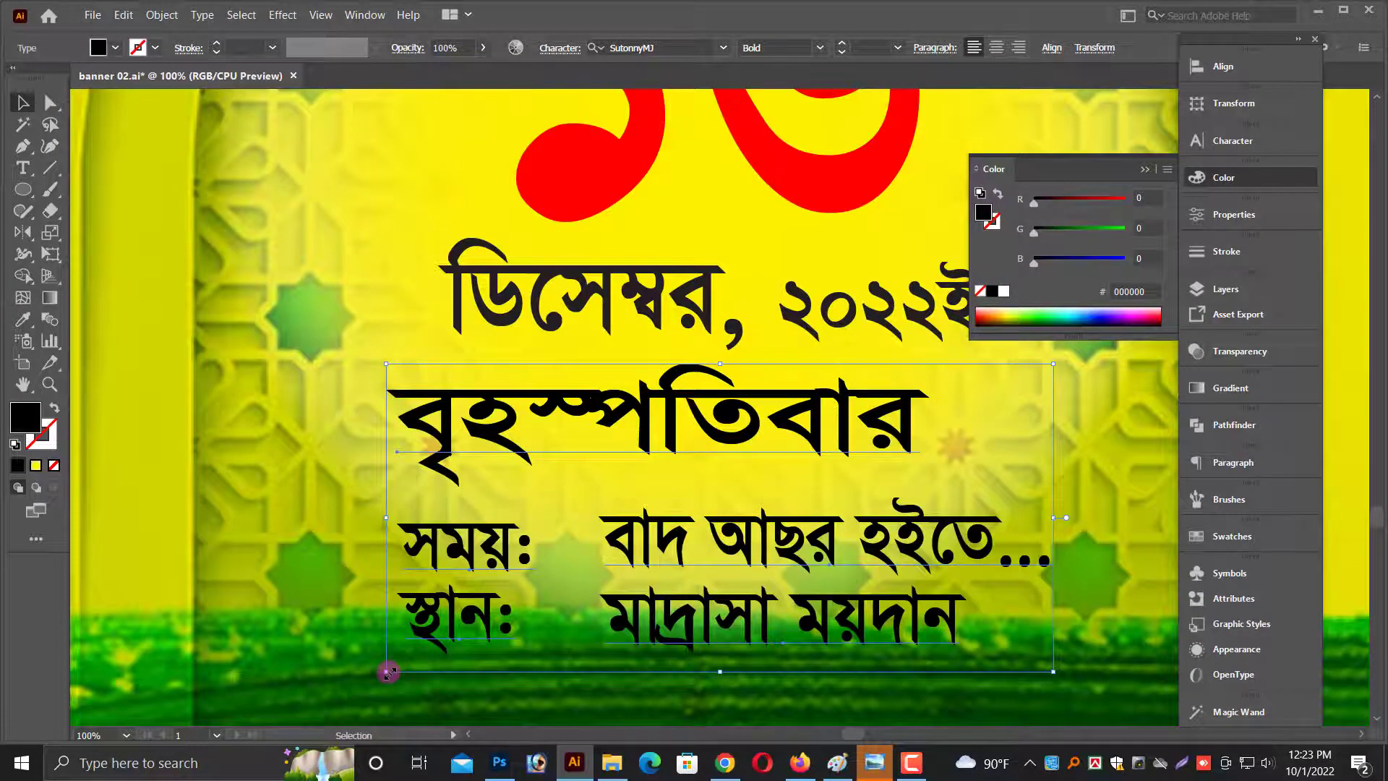
drag(389, 673, 480, 619)
scroll(464, 588, down, 1)
scroll(650, 470, up, 3)
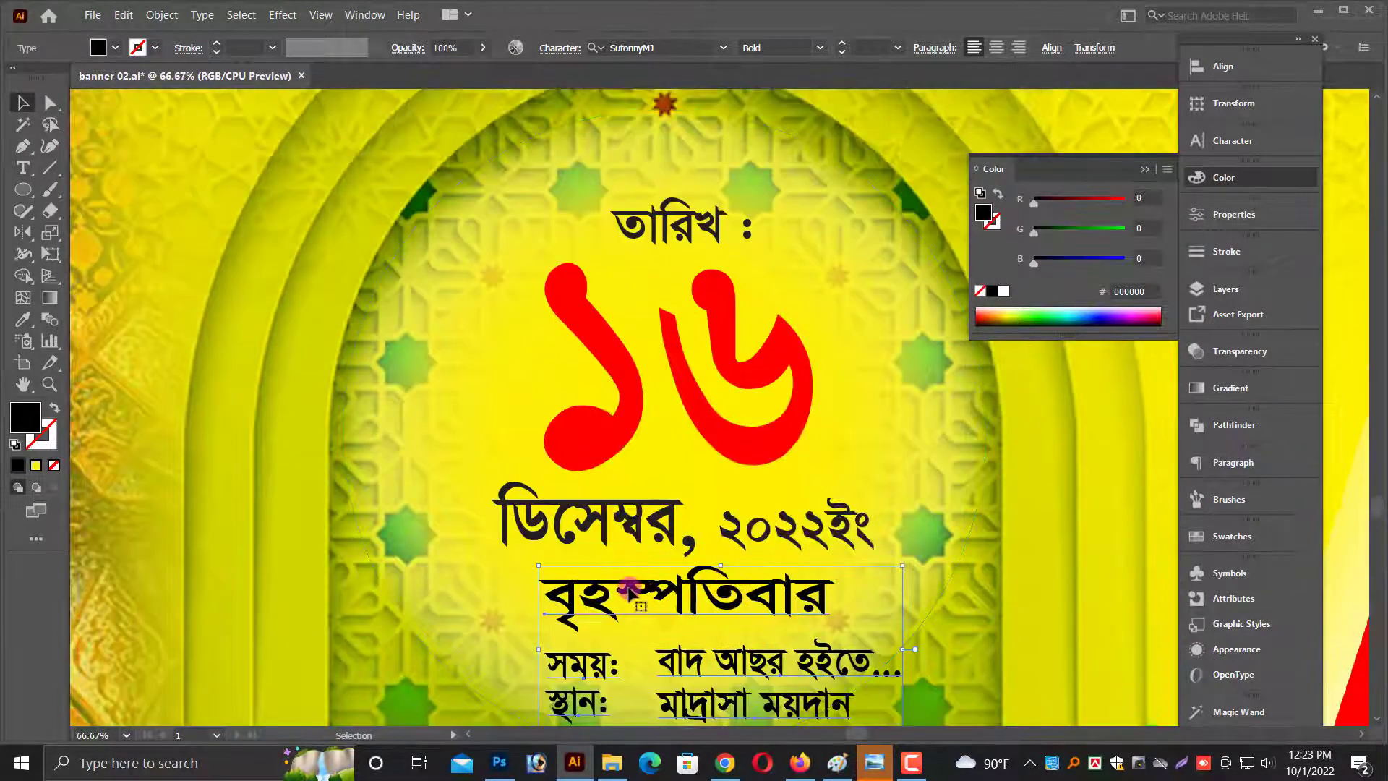
drag(629, 589, 605, 589)
Shrink the red 16 from its bottom edge and move the date and time/place lines up.
click(694, 448)
drag(677, 471, 678, 445)
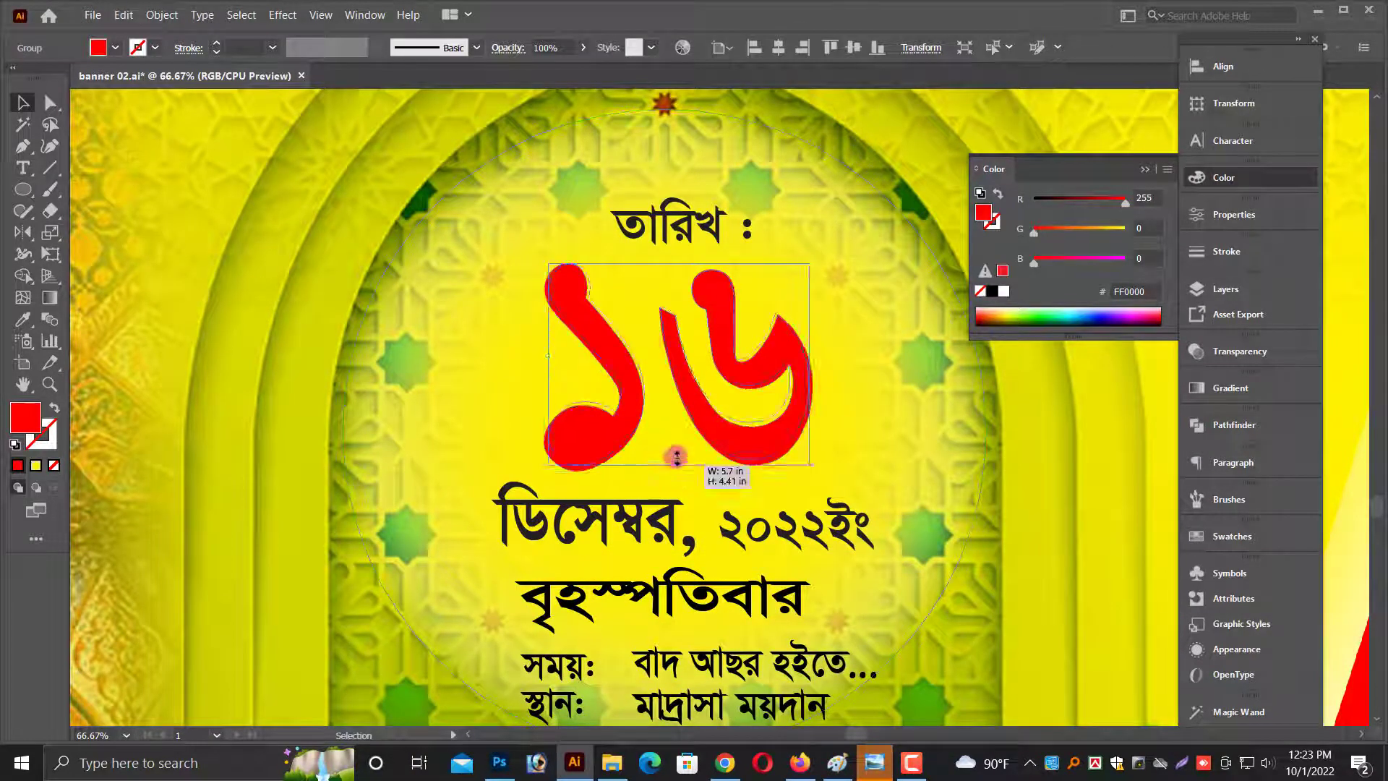
drag(667, 549, 669, 533)
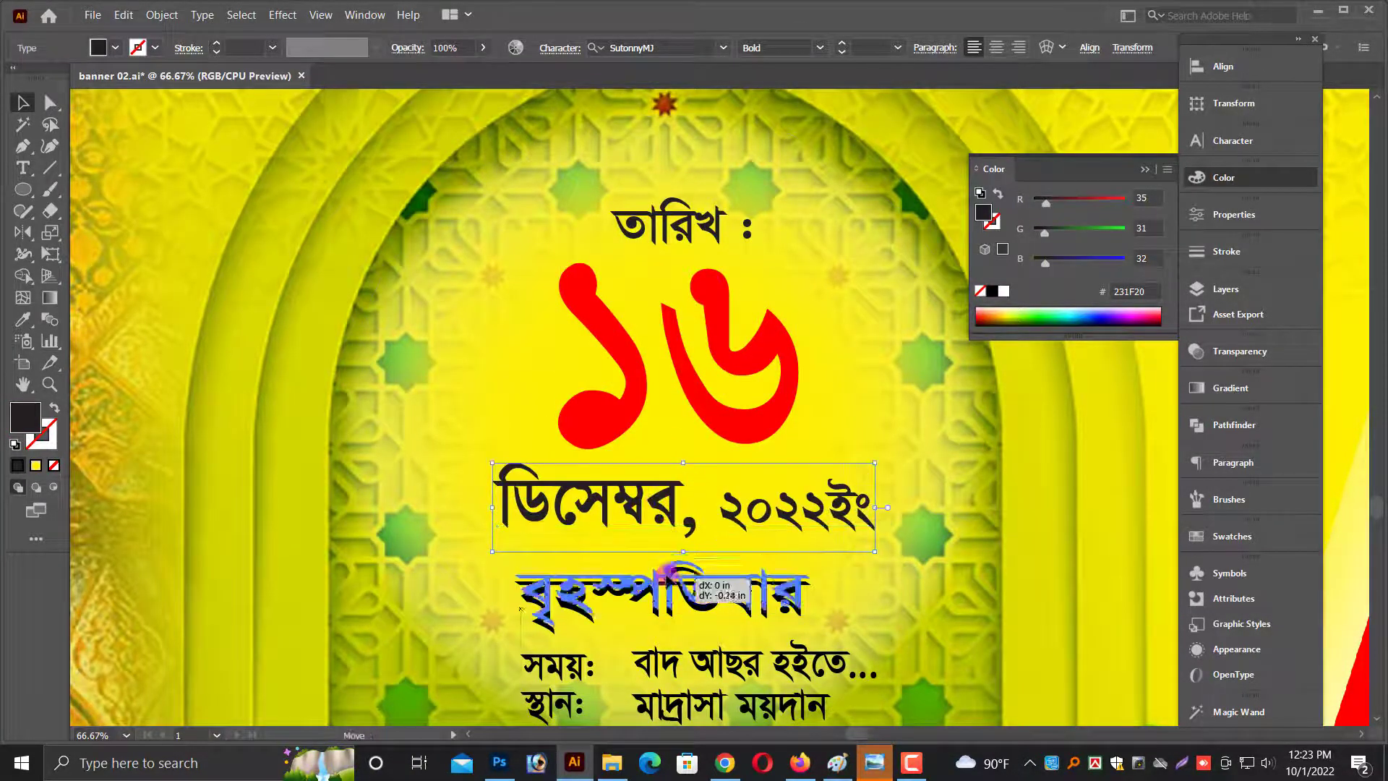
drag(661, 599, 662, 584)
scroll(662, 584, down, 2)
click(629, 623)
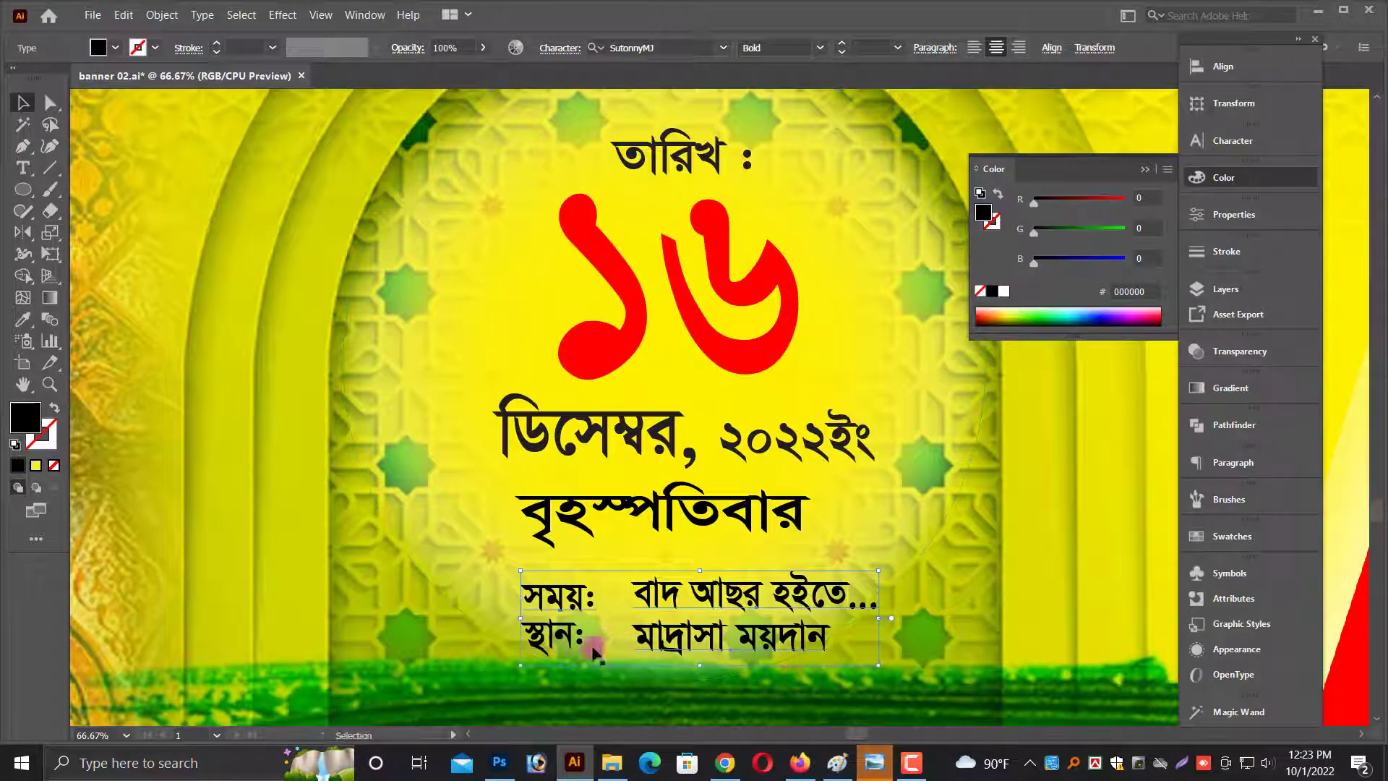
drag(559, 645, 540, 630)
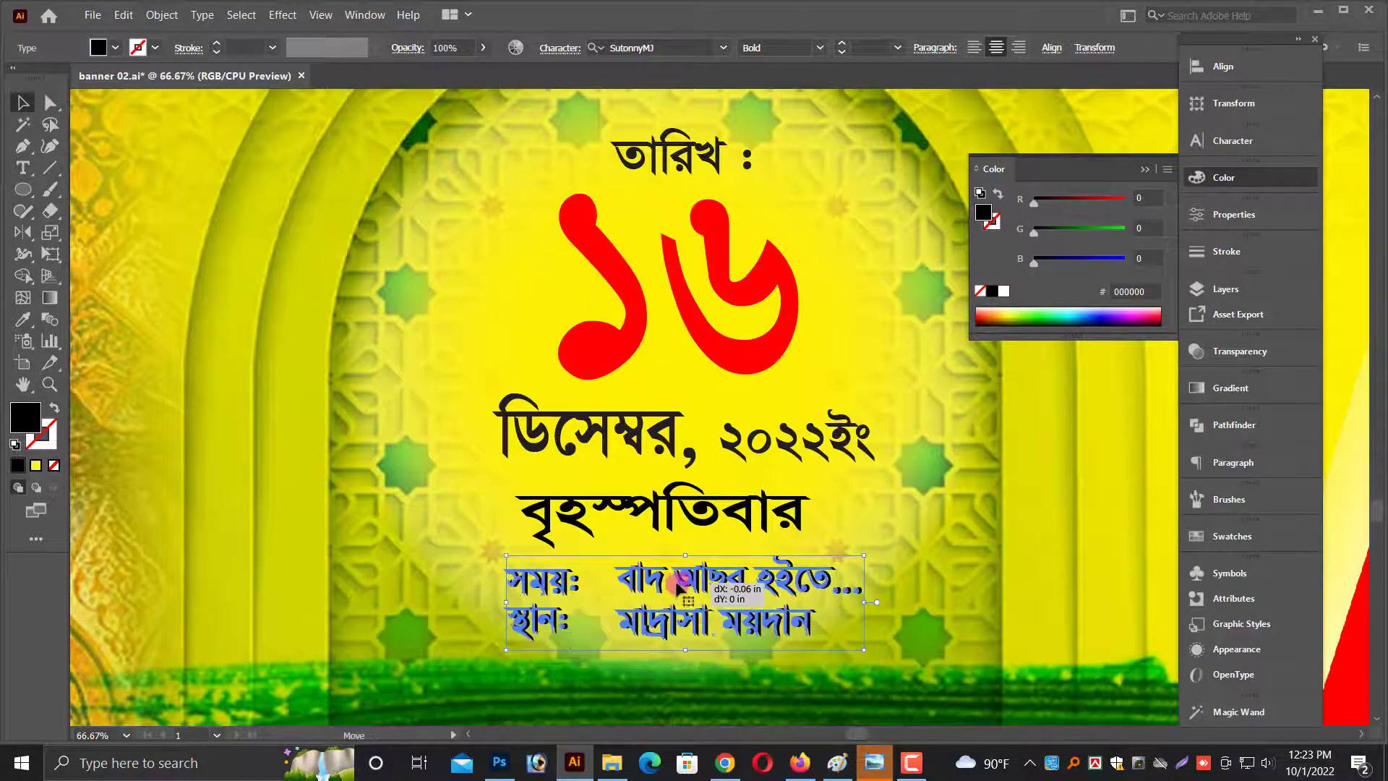
scroll(758, 348, up, 2)
click(757, 348)
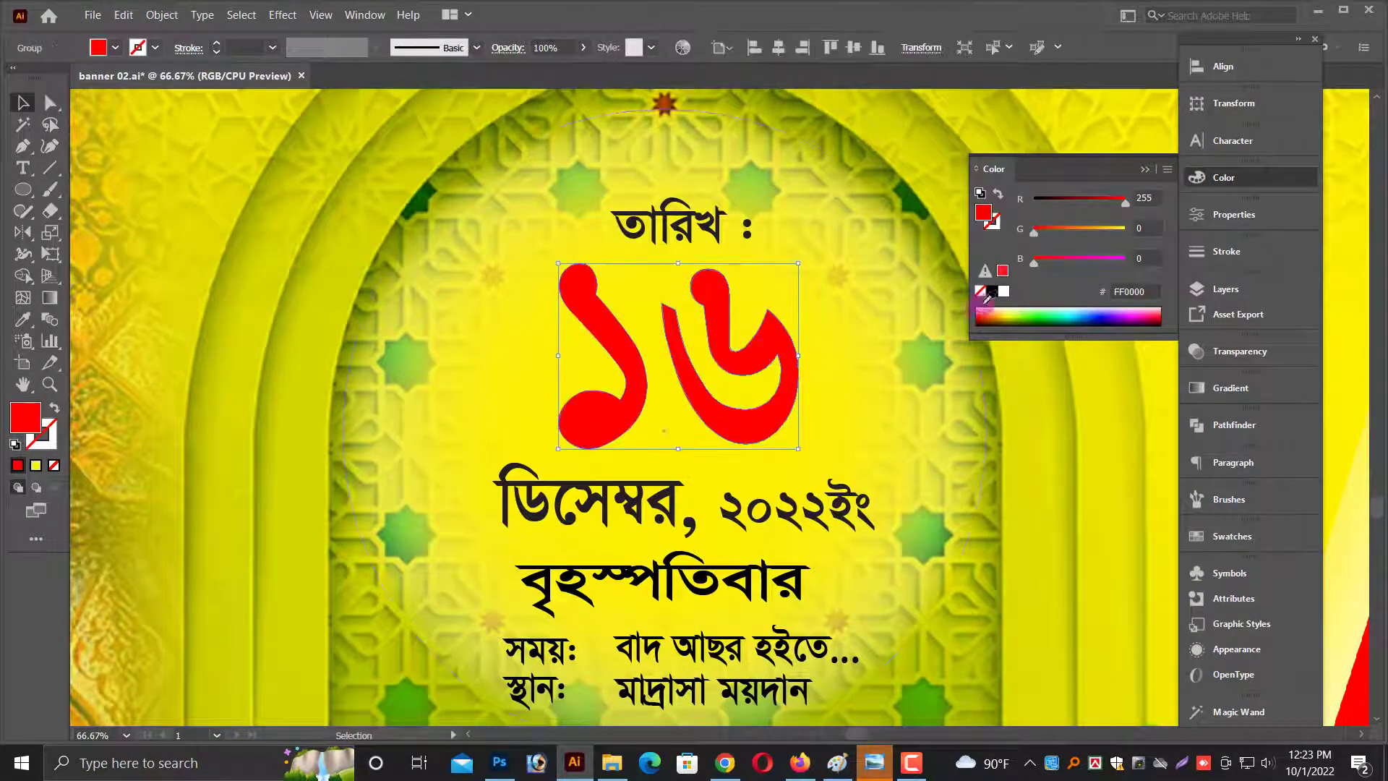
Give the ১৬ a white fill and a thick white stroke.
click(1004, 292)
key(ctrl+F10)
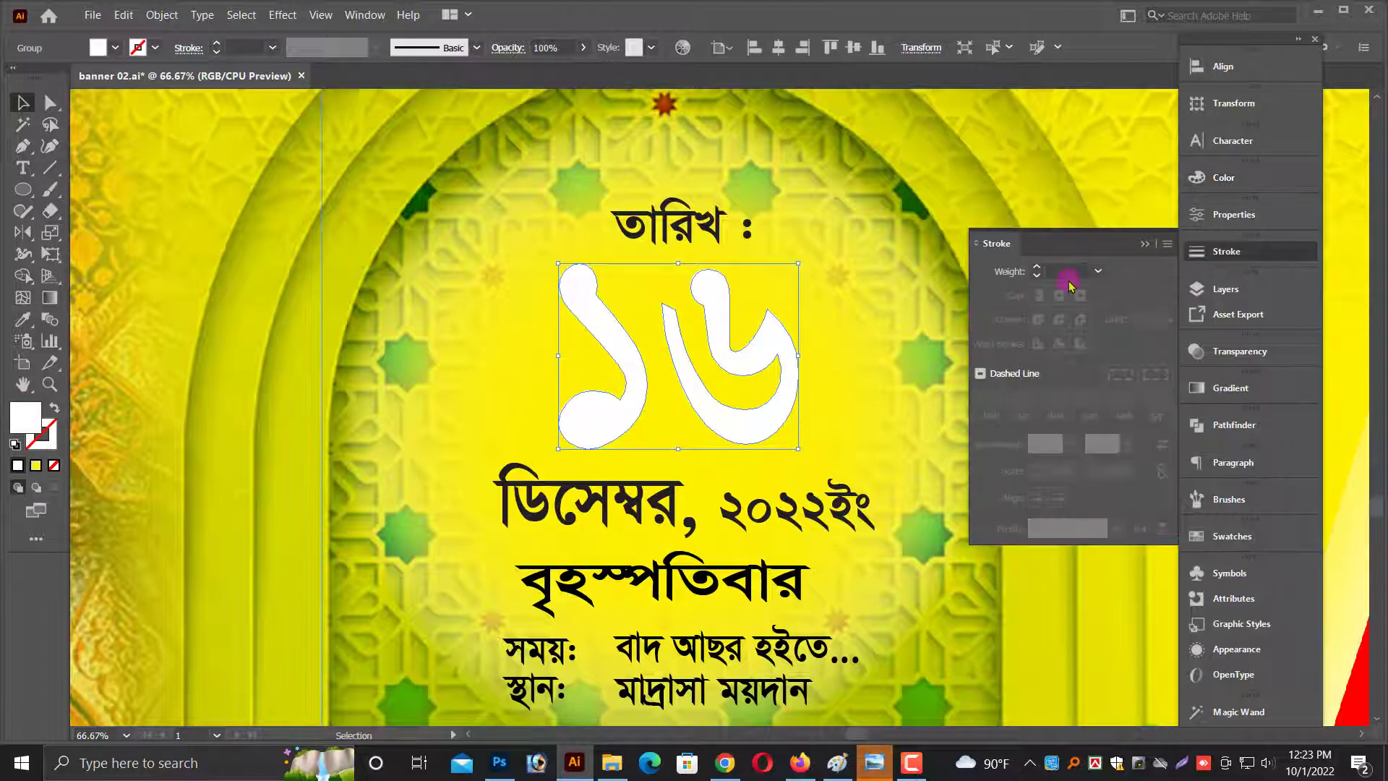
text(7)
key(Return)
key(Up)
key(Up)
key(Up)
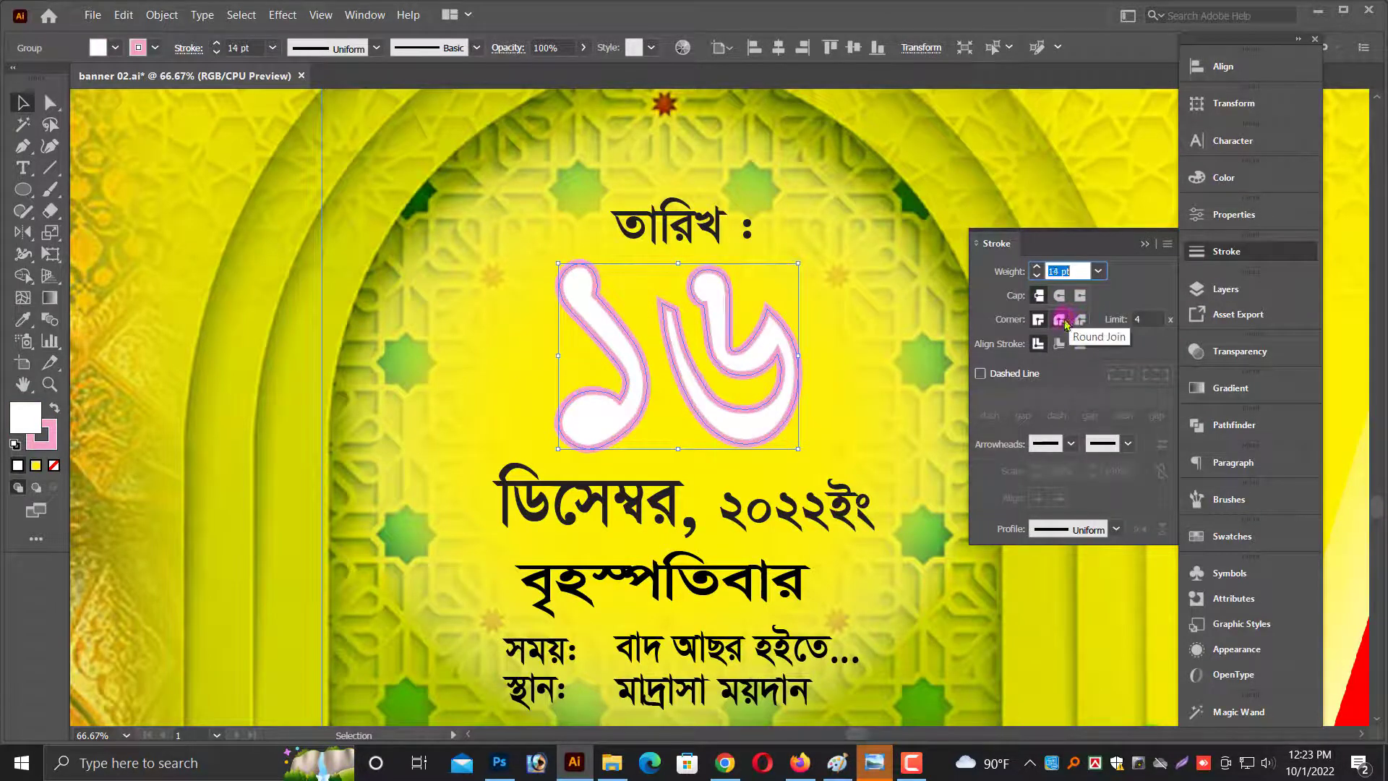
click(45, 427)
scroll(903, 322, up, 1)
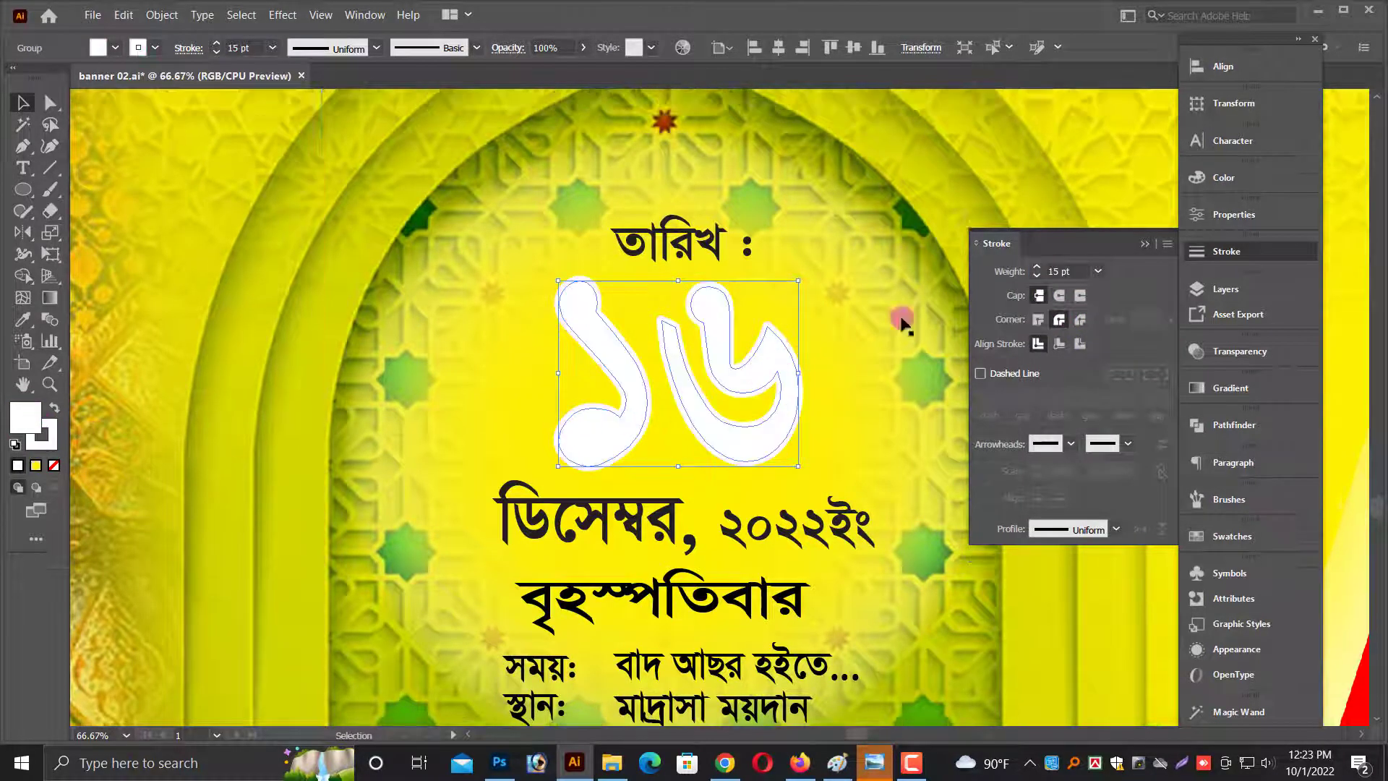
Add a 50% opacity drop shadow to the ১৬ and expand its appearance.
click(273, 18)
click(571, 250)
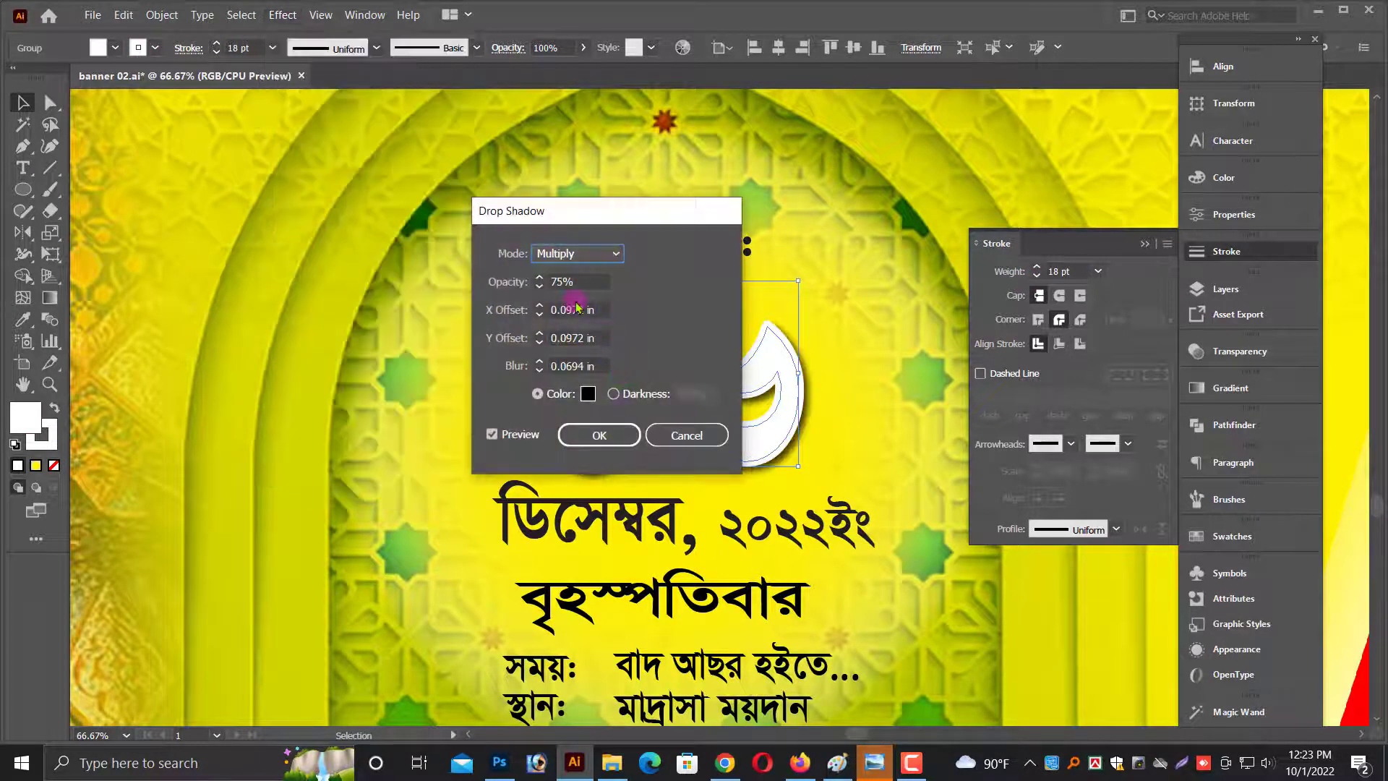
text(50)
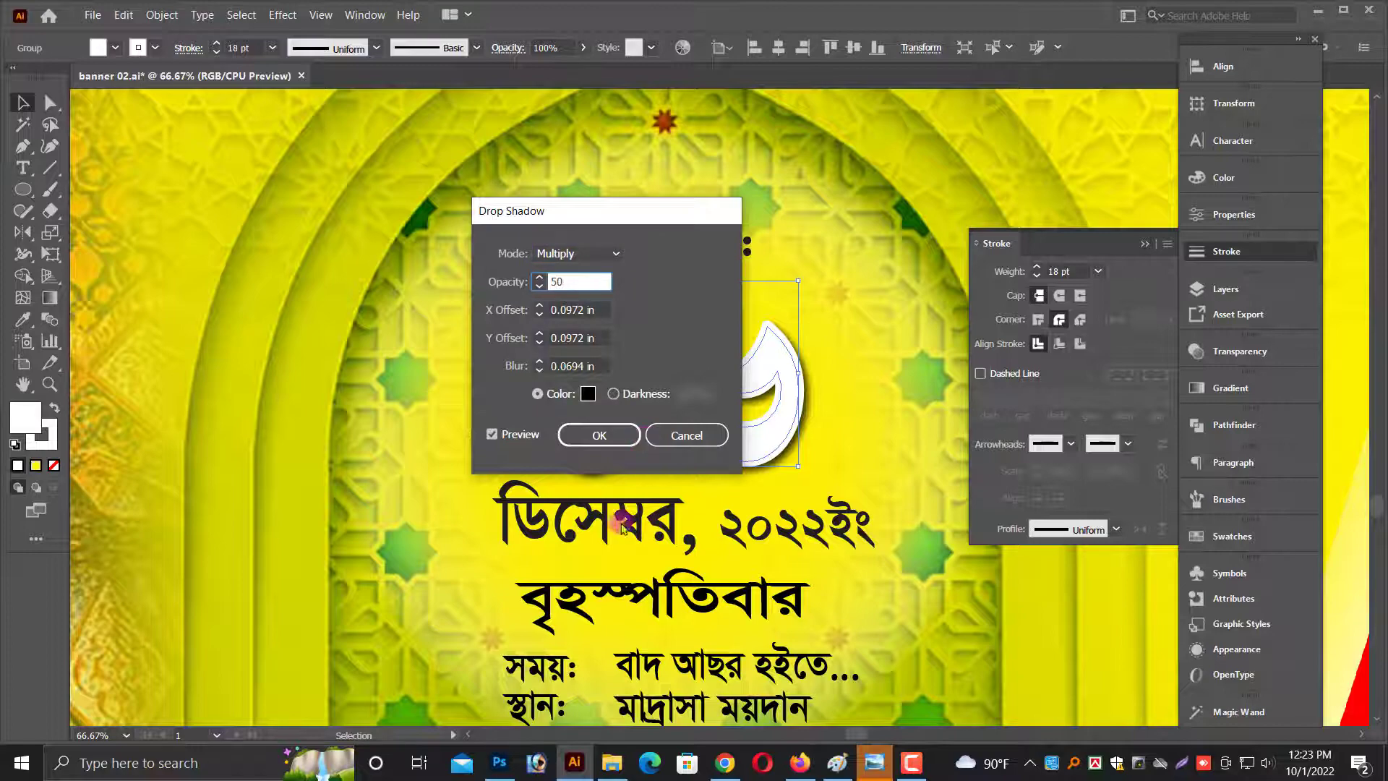
click(599, 434)
click(122, 16)
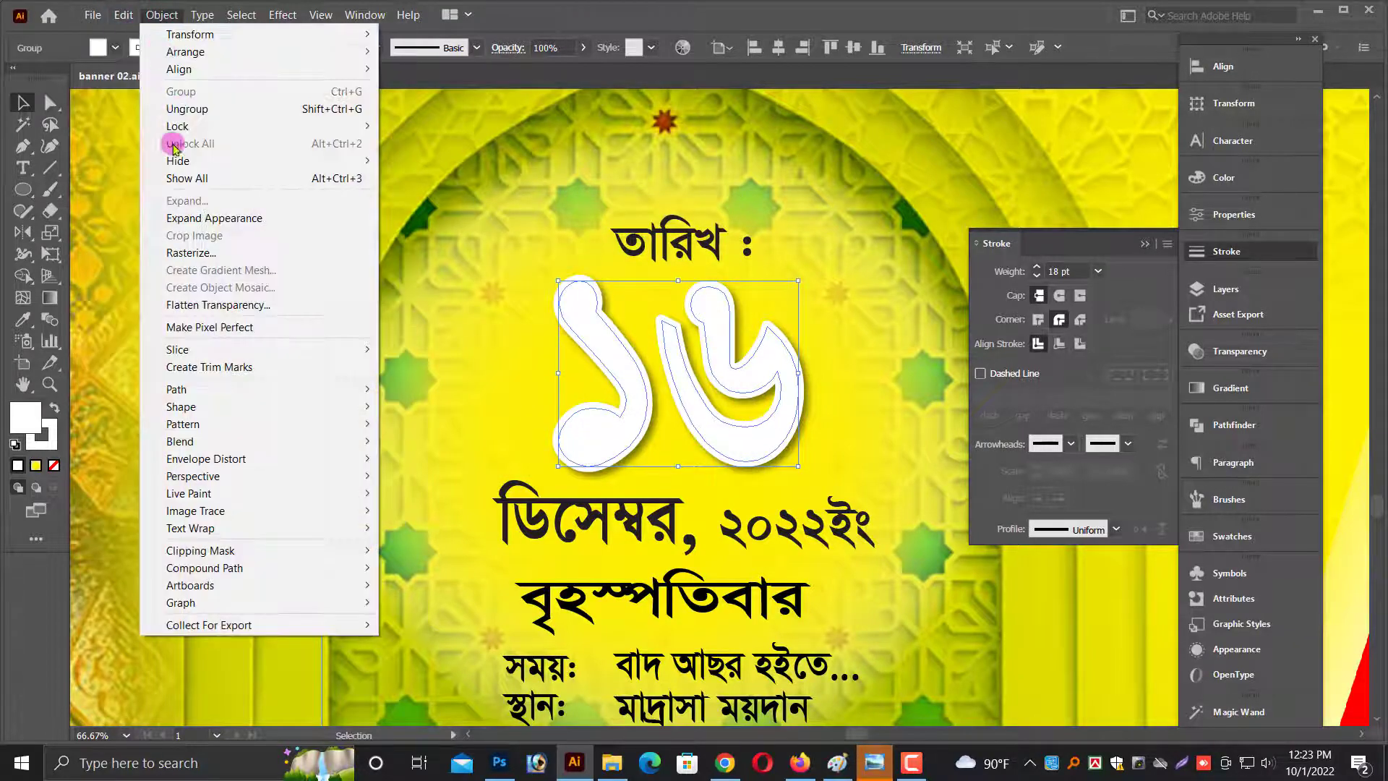
click(189, 226)
click(160, 14)
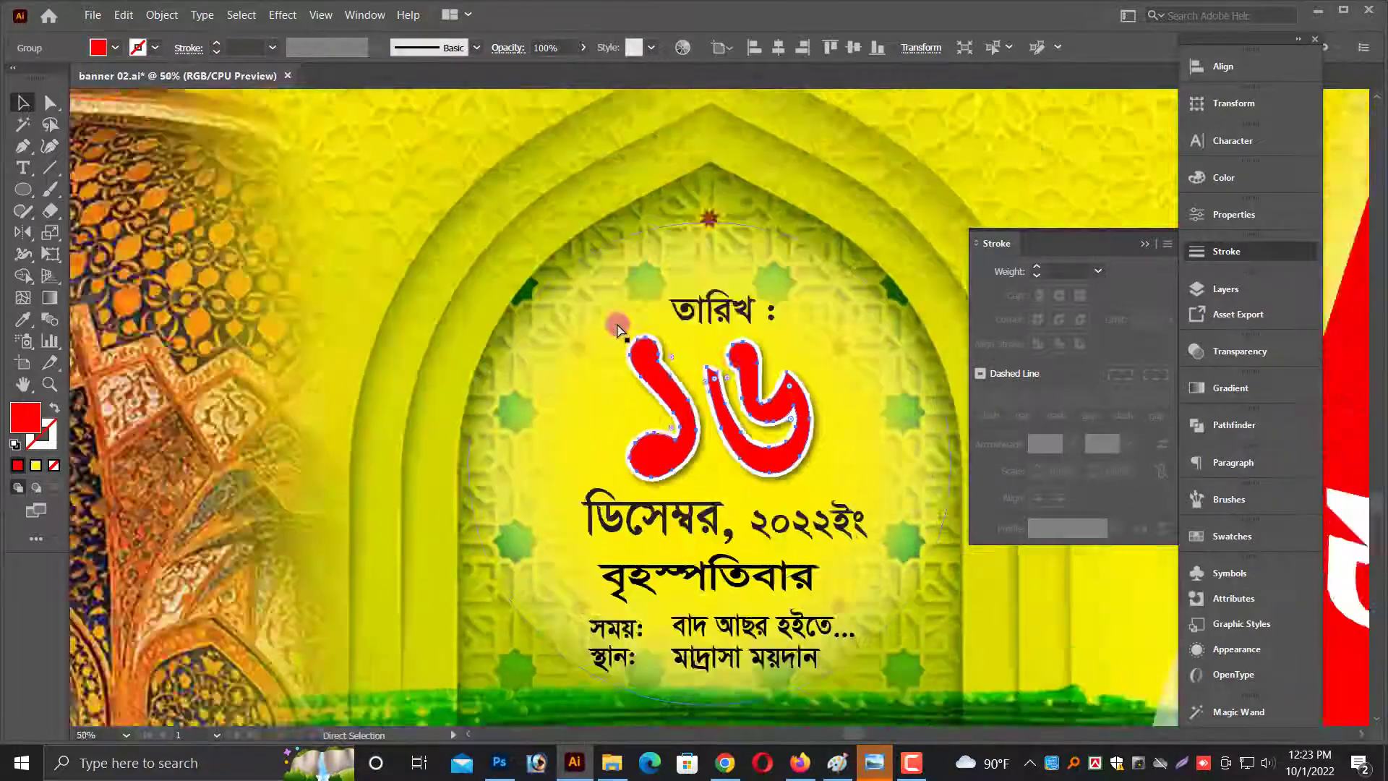
scroll(618, 329, down, 3)
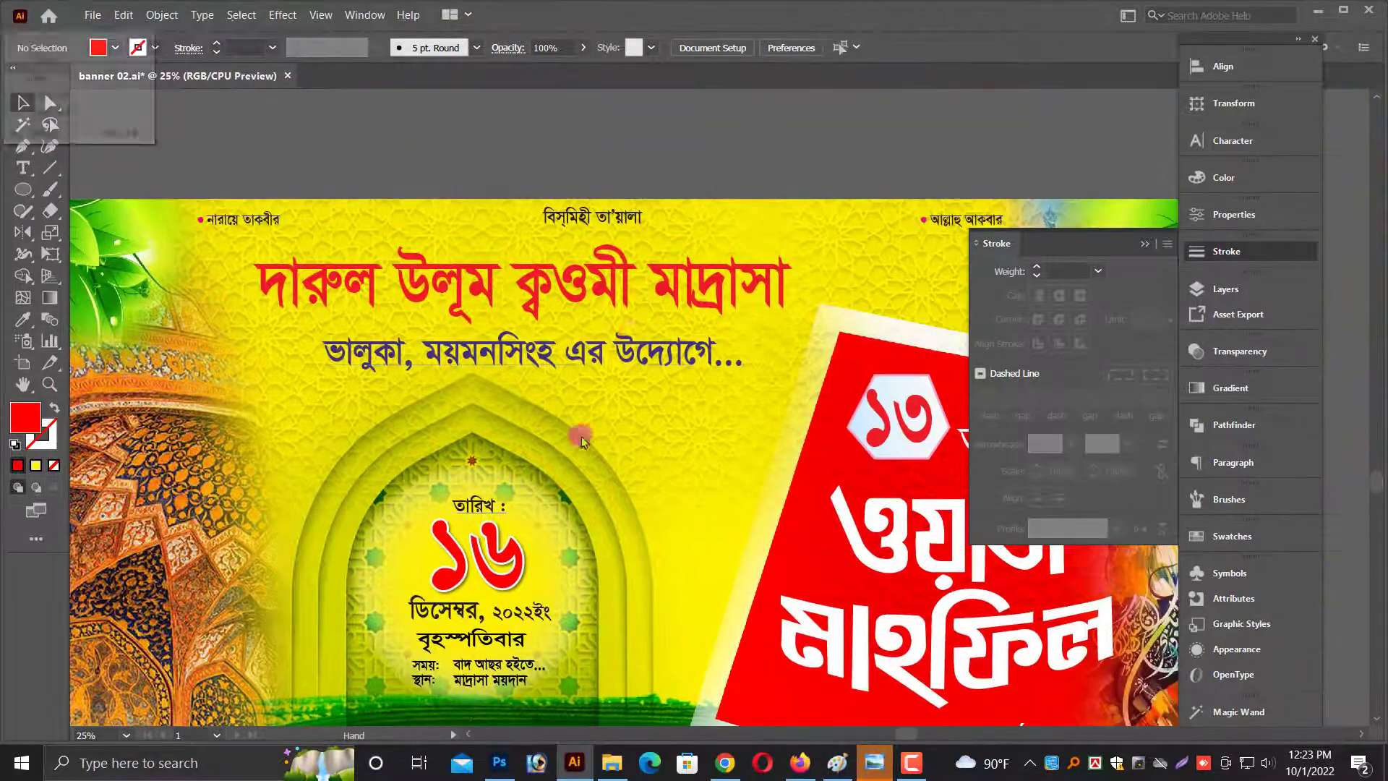
Set the madrasa name headline font to Shamim Cholontika ANSI V2.
key(alt+space)
click(765, 405)
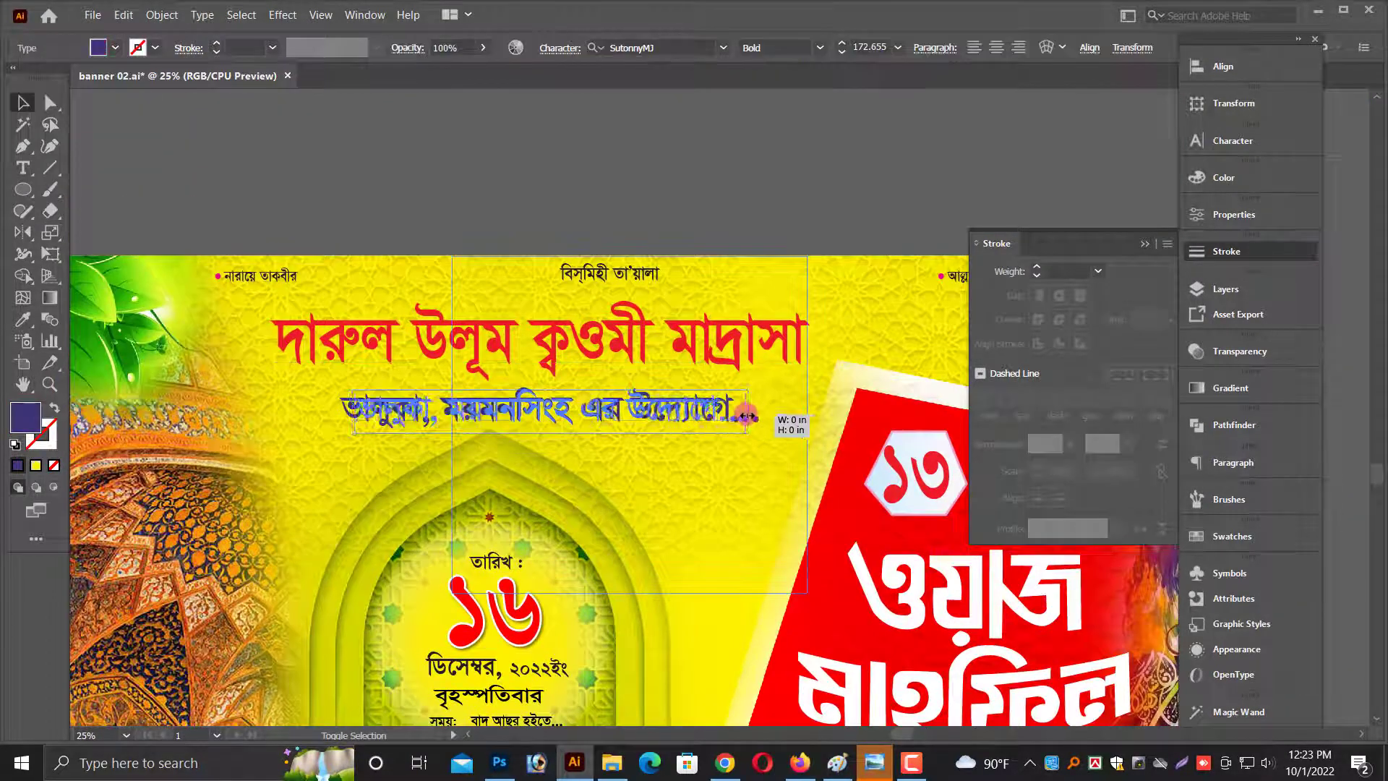
click(687, 365)
click(1214, 140)
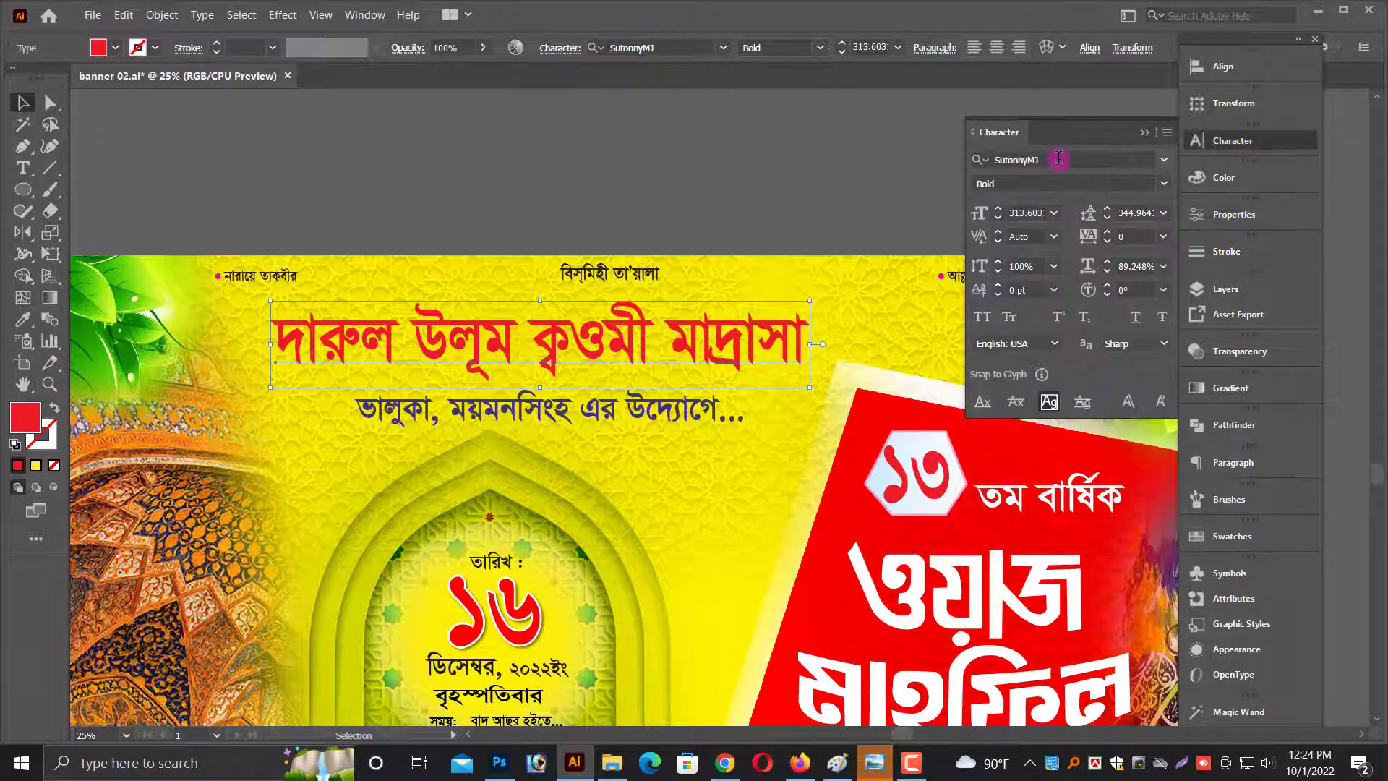
text(Shamim)
key(Return)
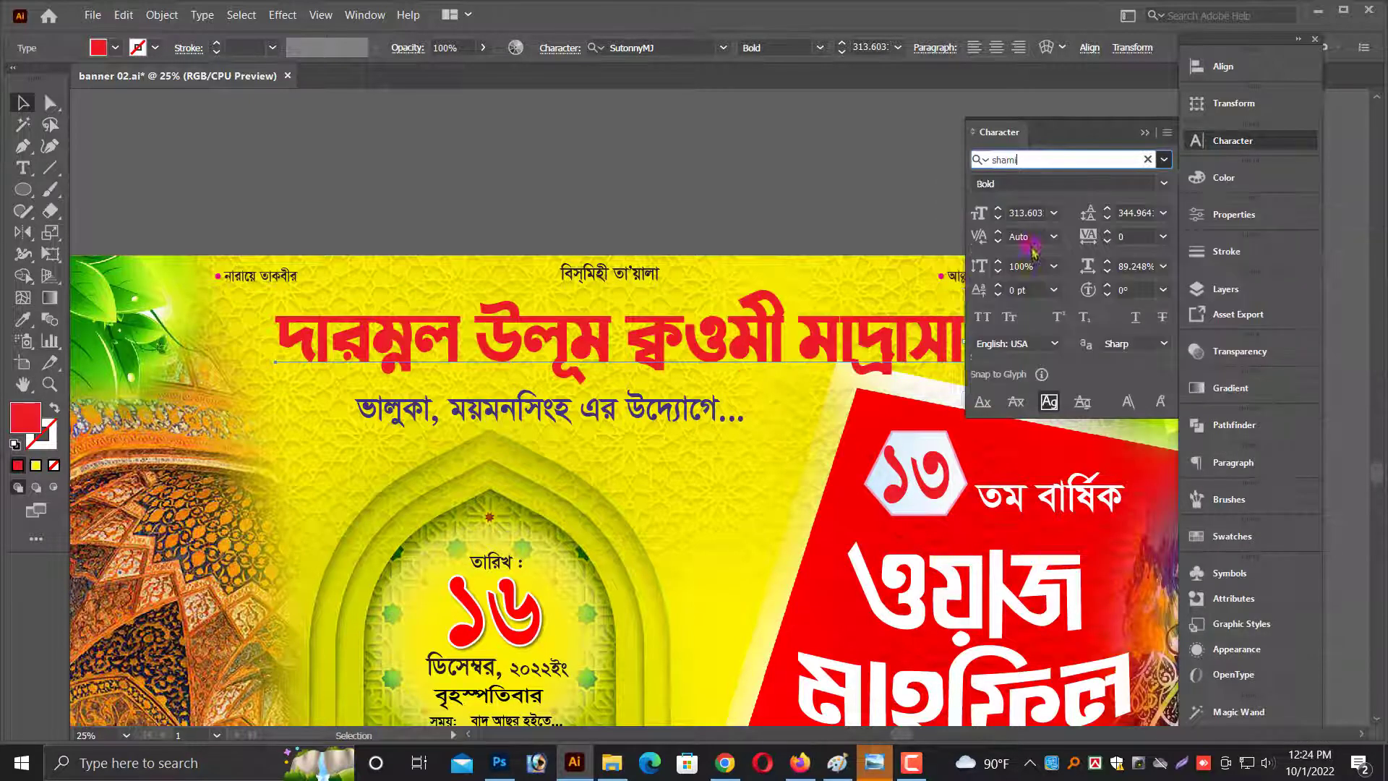
scroll(732, 388, up, 1)
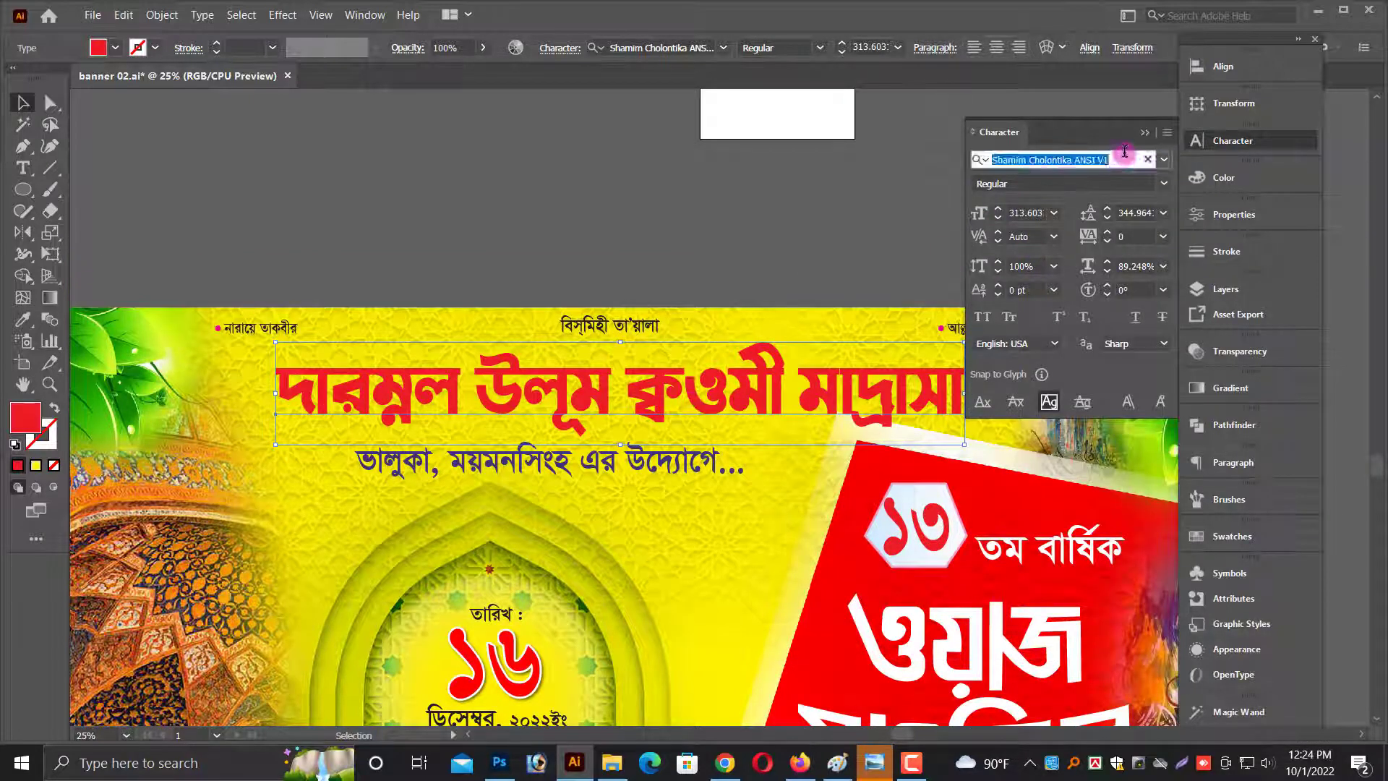
key(Down)
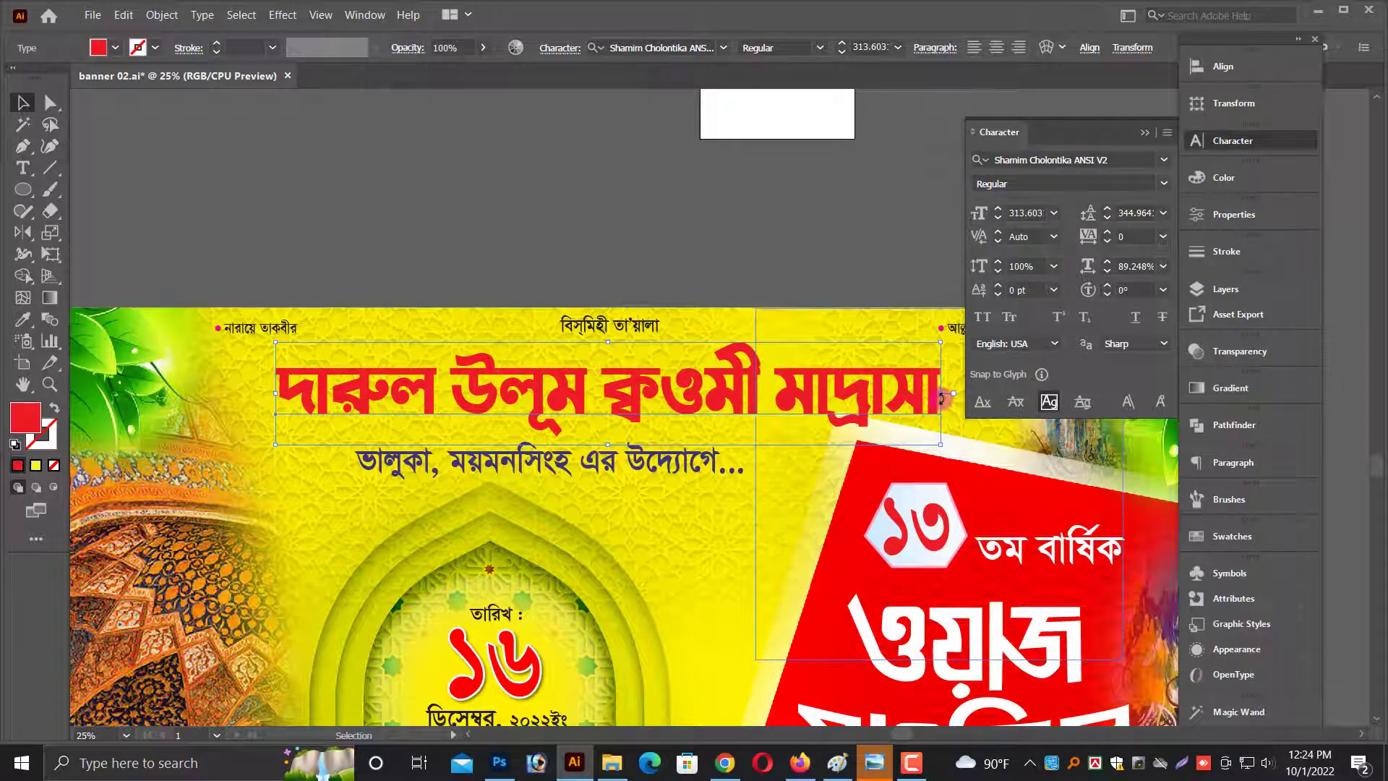
Scale the headline down to fit the width and nudge the subtitle left.
drag(923, 409, 718, 393)
key(ctrl+equal)
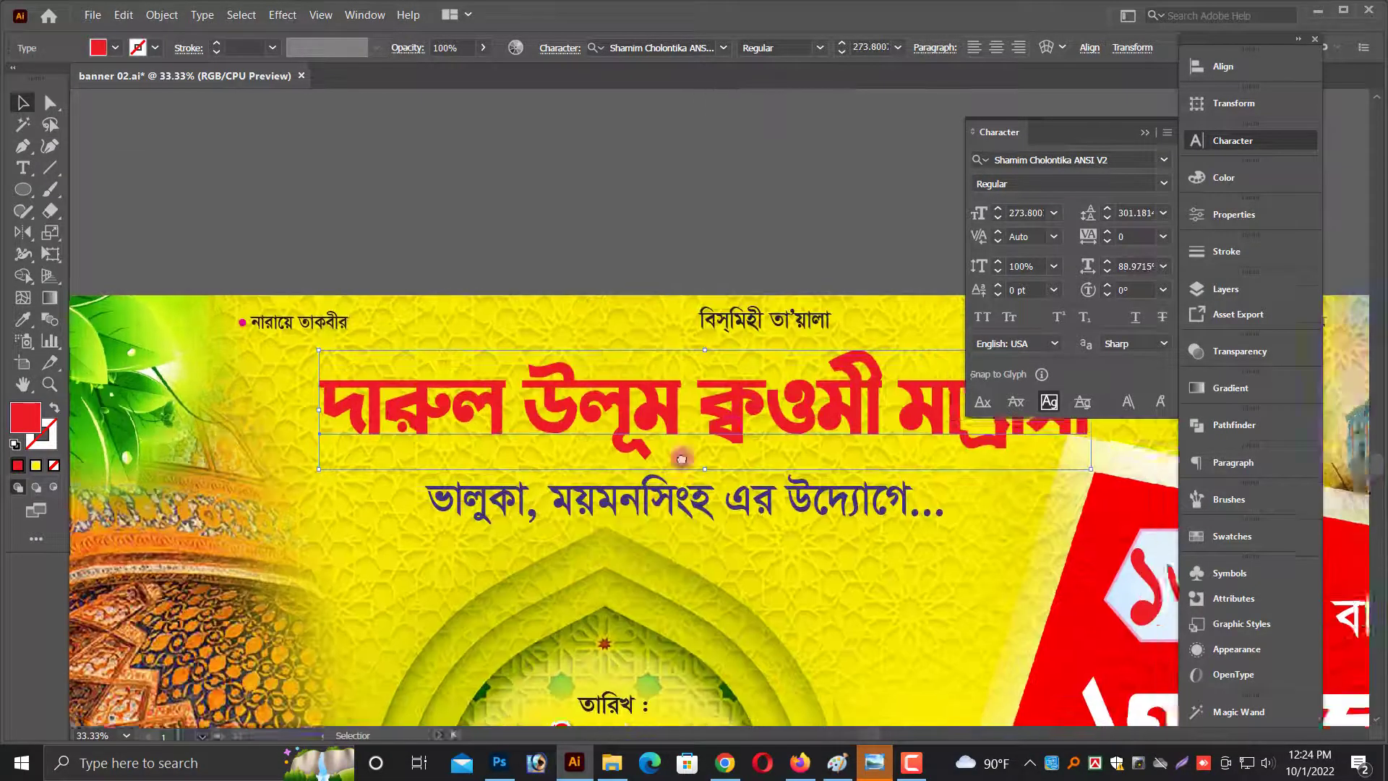
click(1145, 133)
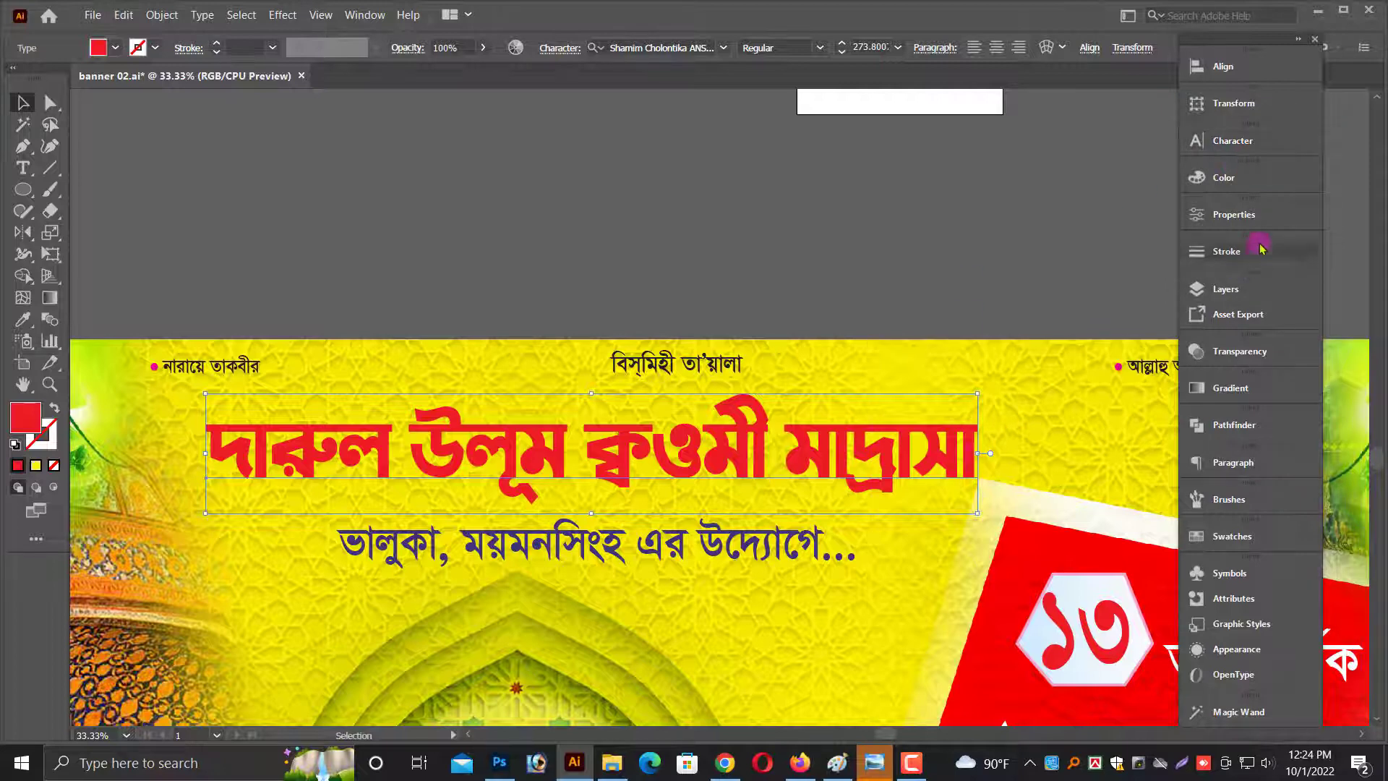
drag(981, 454, 957, 454)
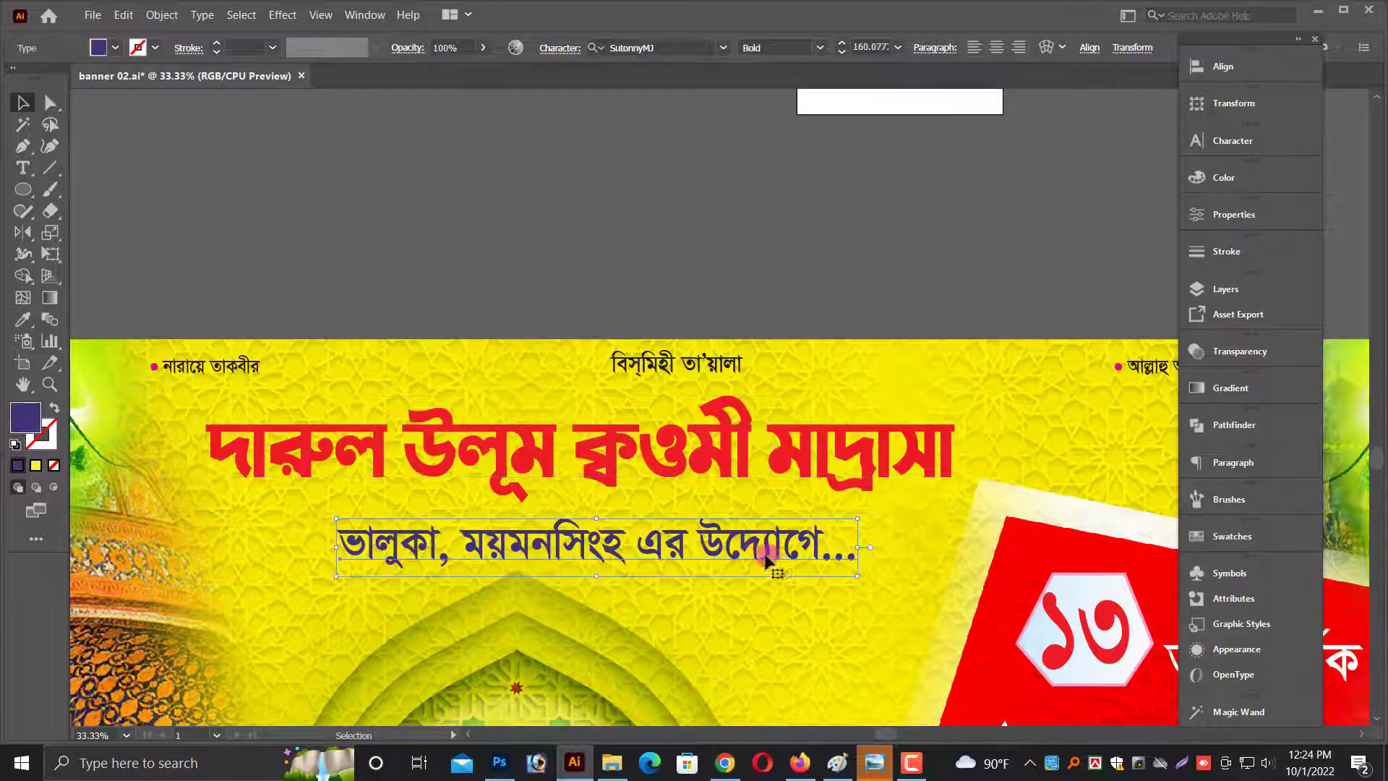
drag(636, 546, 619, 546)
Recolour the headline navy blue in the Color panel.
click(620, 477)
click(1222, 177)
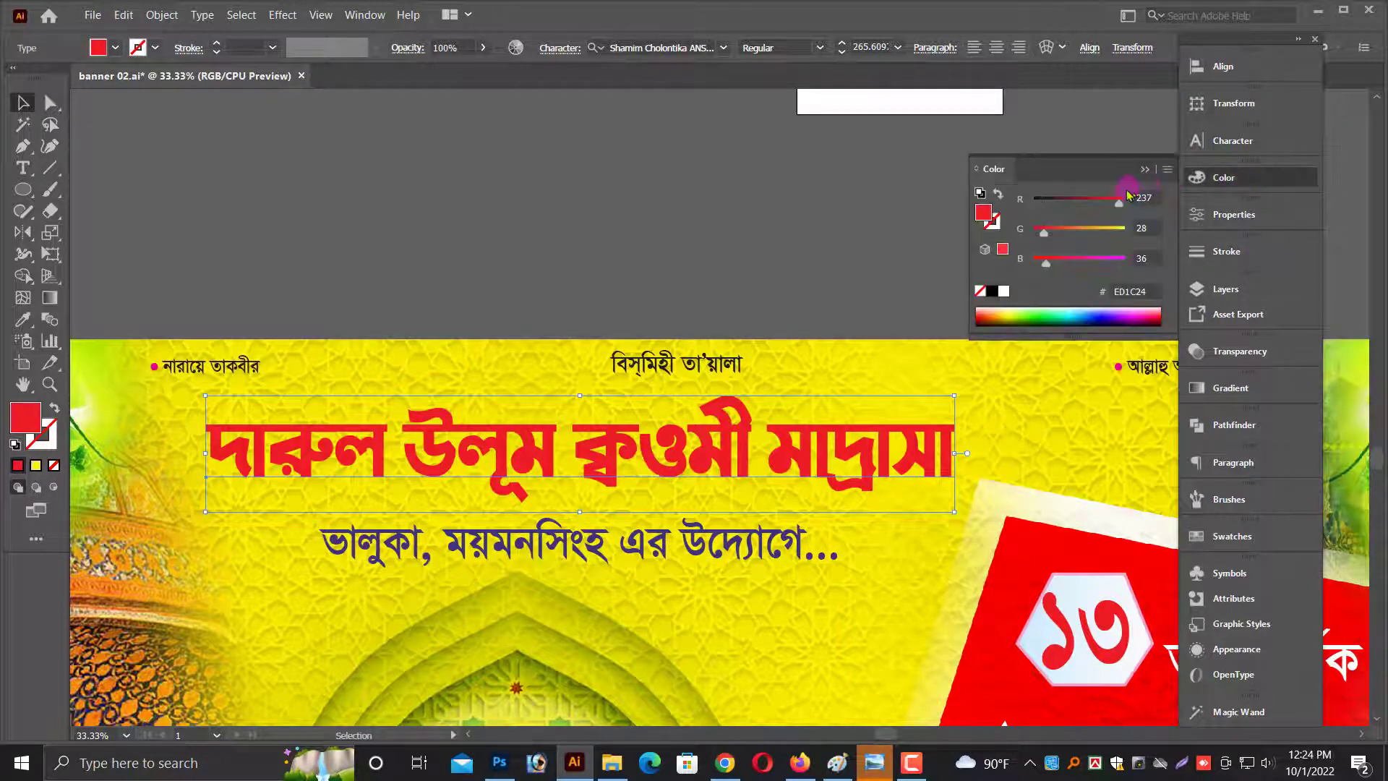
click(1022, 244)
drag(1053, 263, 1078, 262)
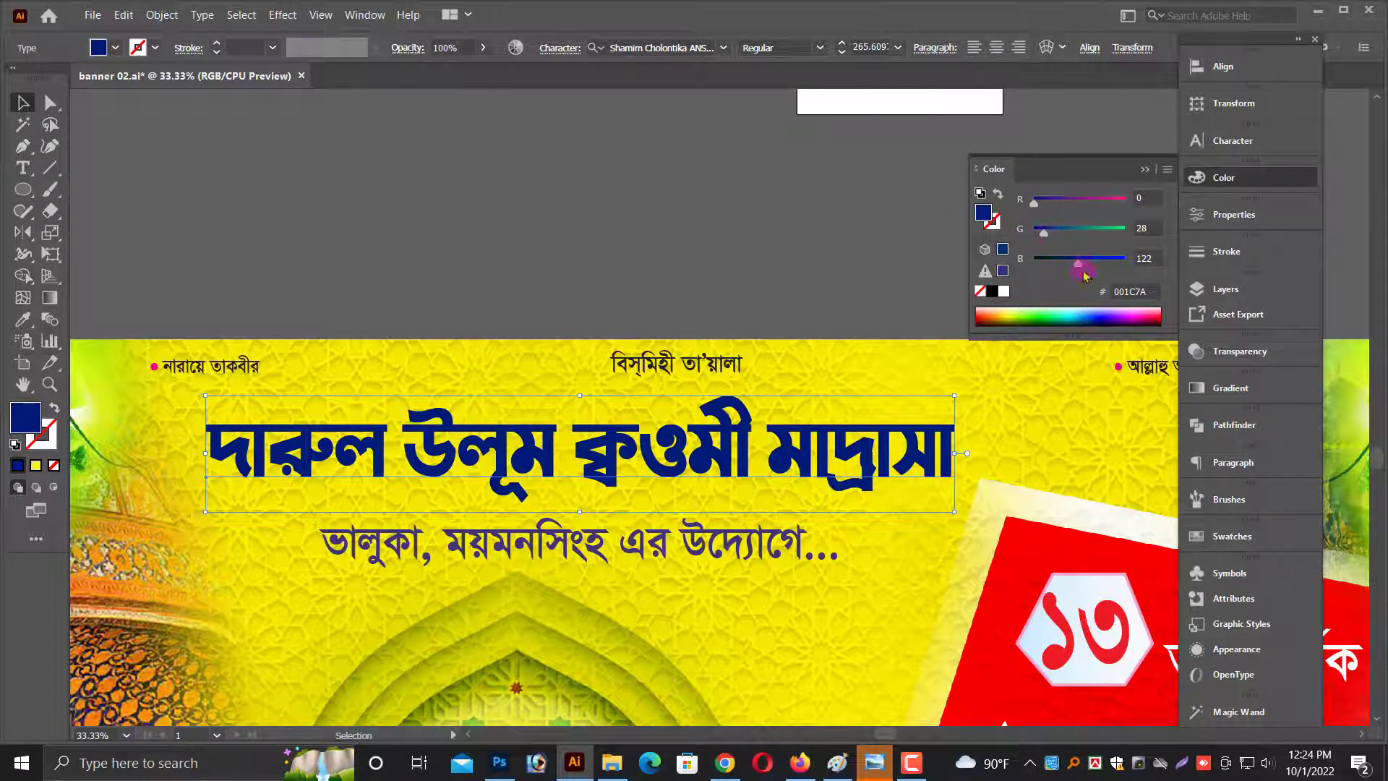
click(731, 549)
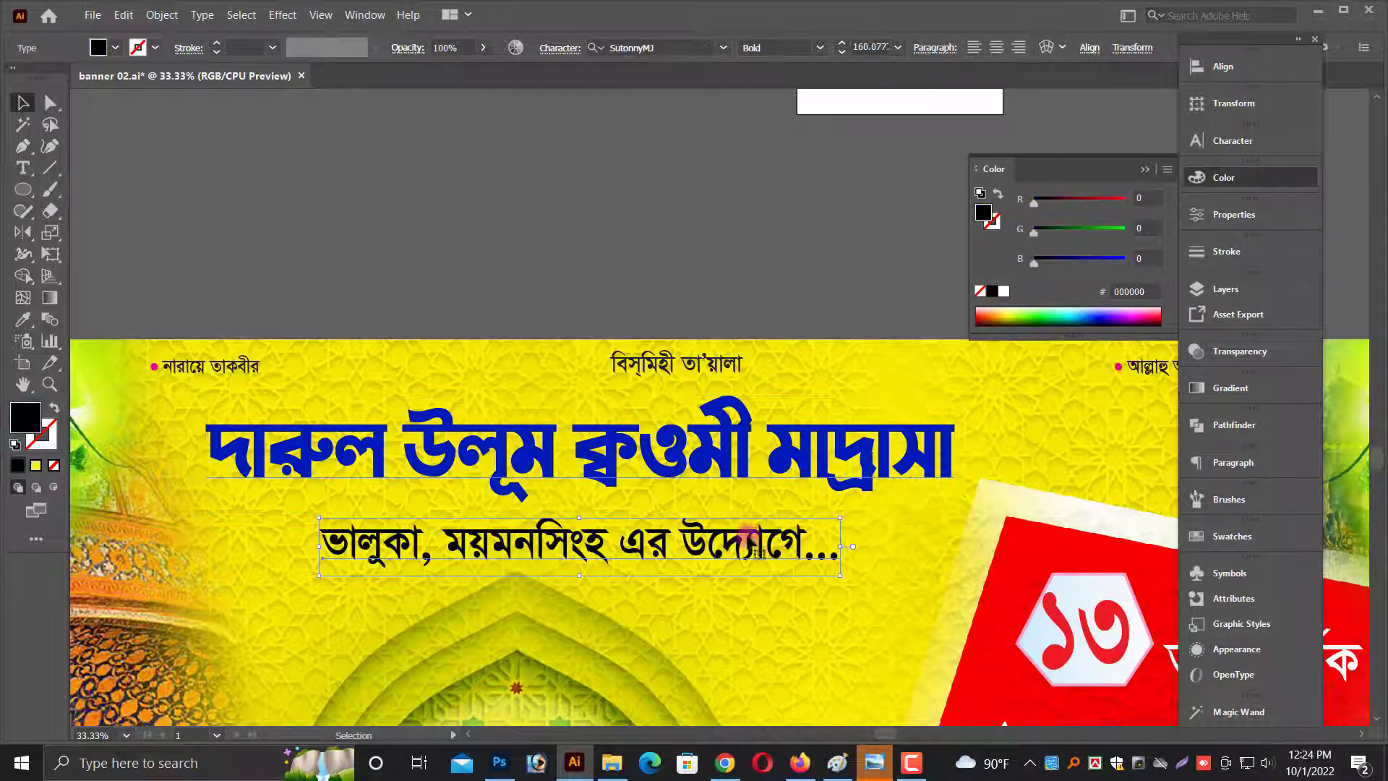
click(759, 470)
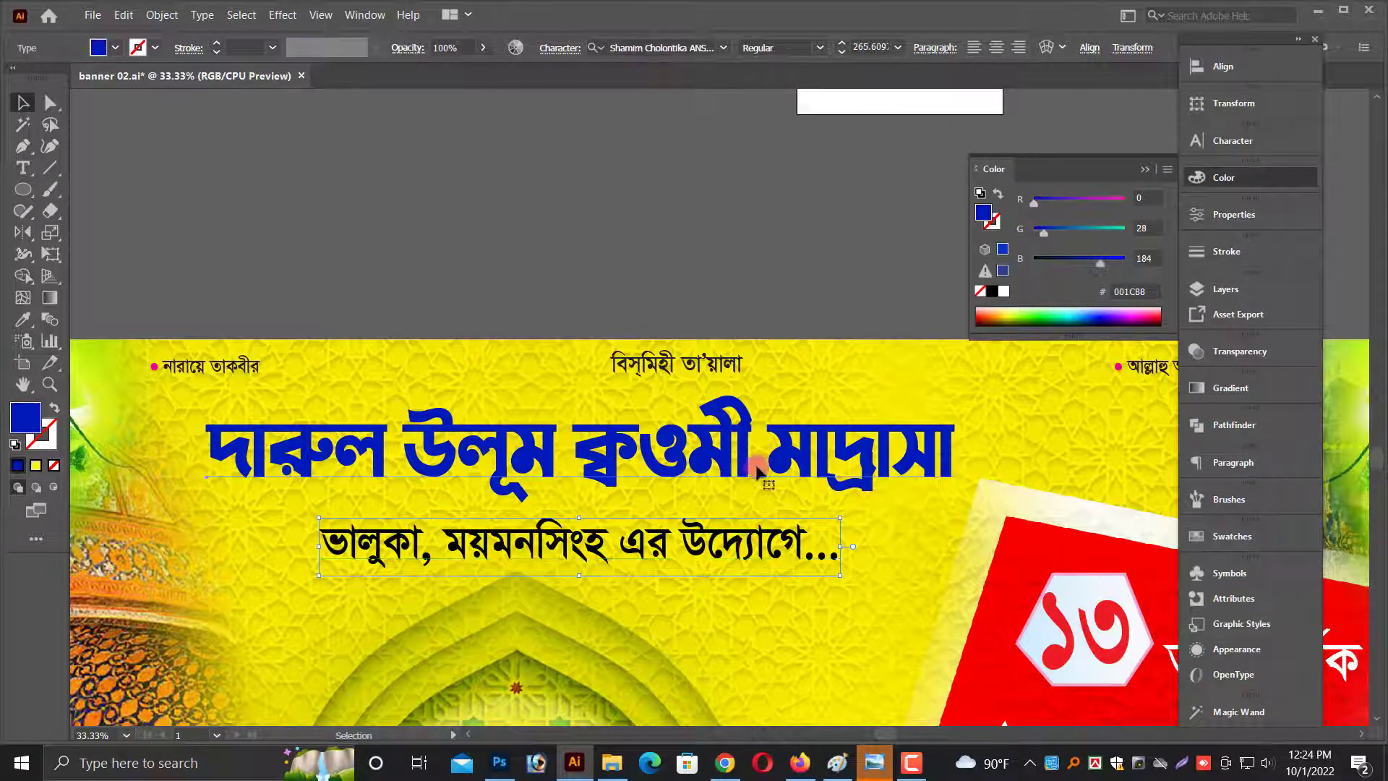
click(161, 14)
Paste a copy of the headline behind it and hide the front copy.
click(140, 92)
click(124, 14)
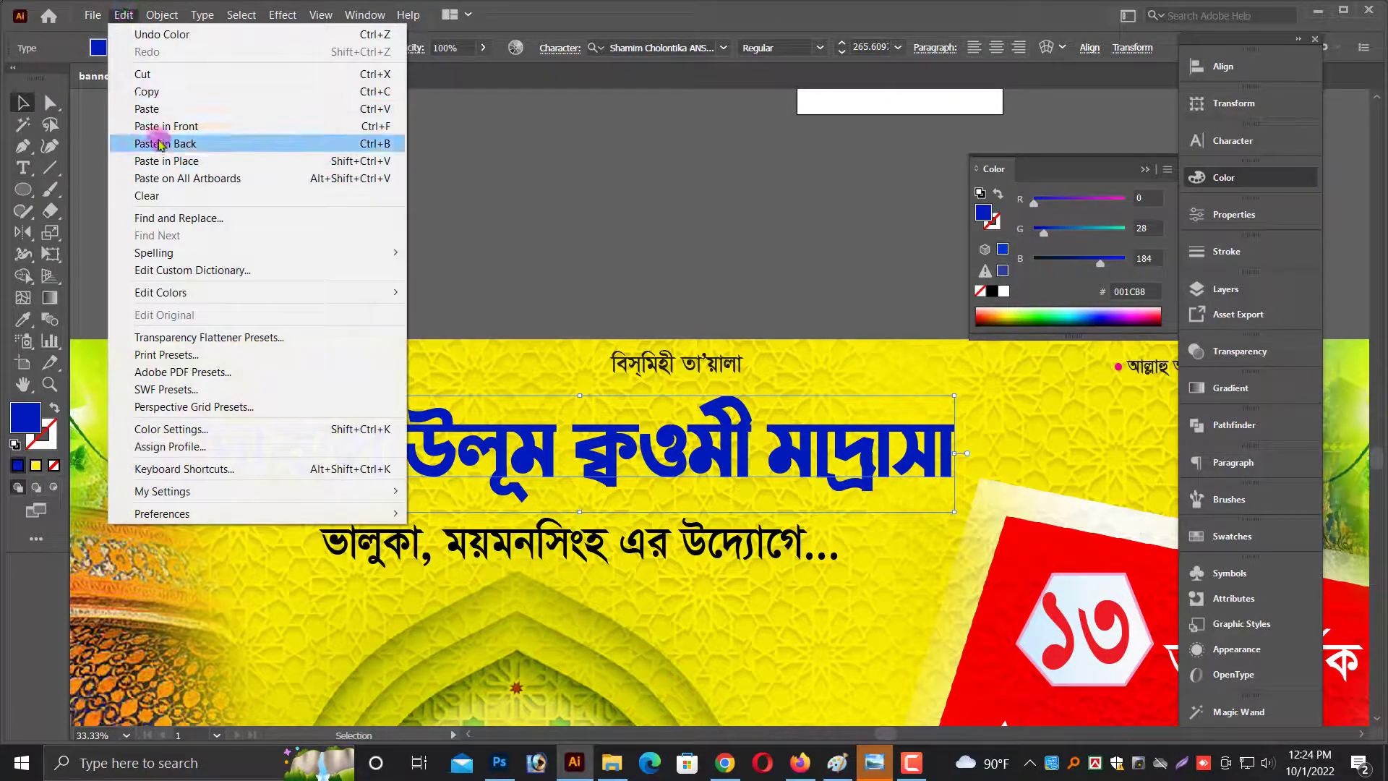
click(166, 143)
click(161, 14)
mouse_move(179, 160)
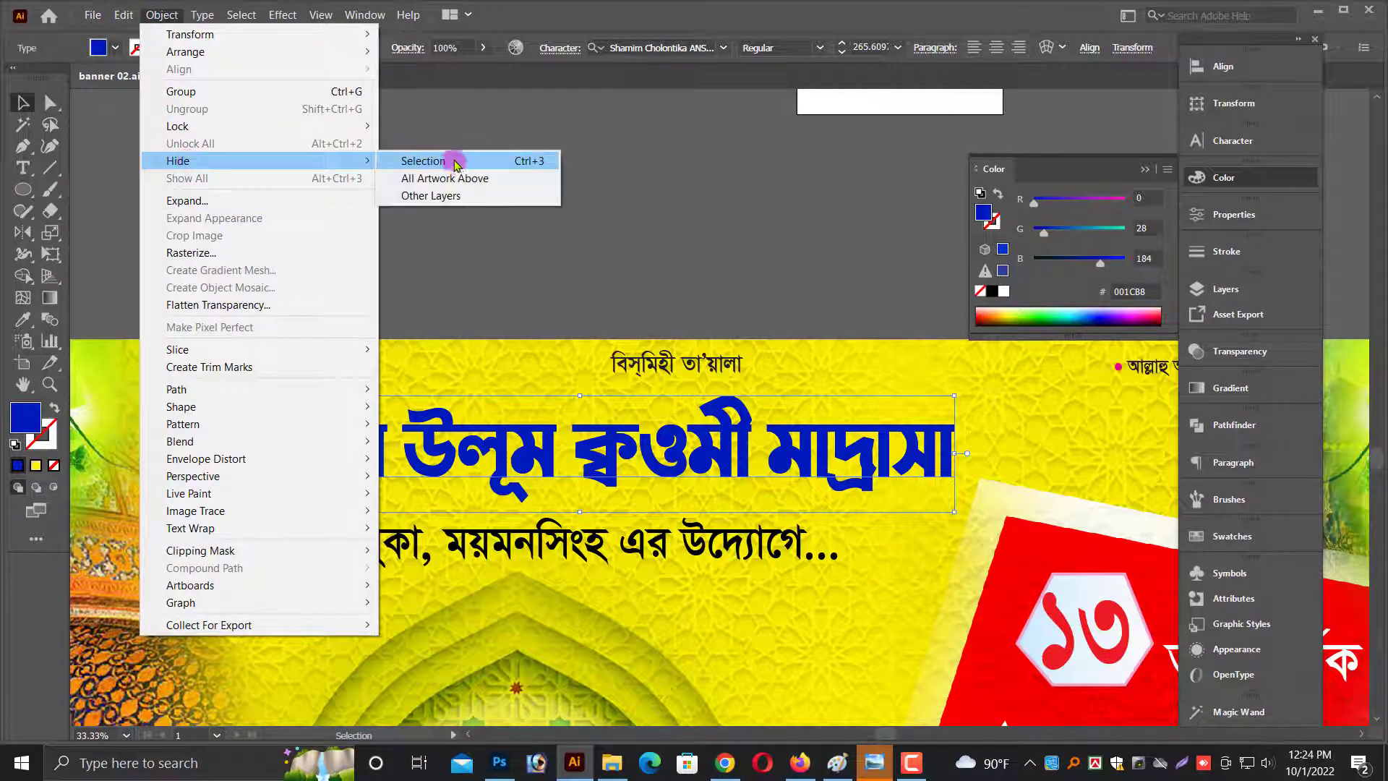
click(428, 160)
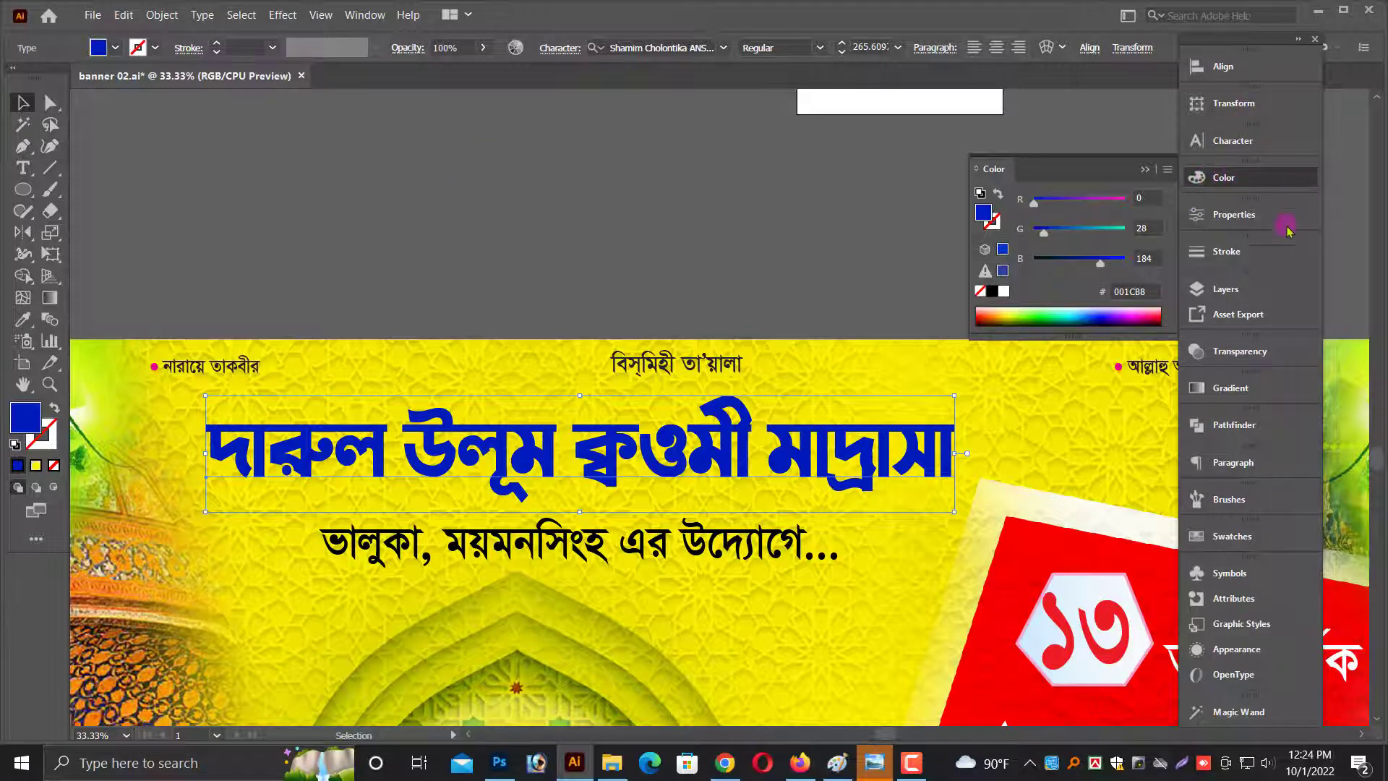
Give the back copy a white fill and a 20 pt round-join white stroke.
click(1265, 251)
text(20)
key(Return)
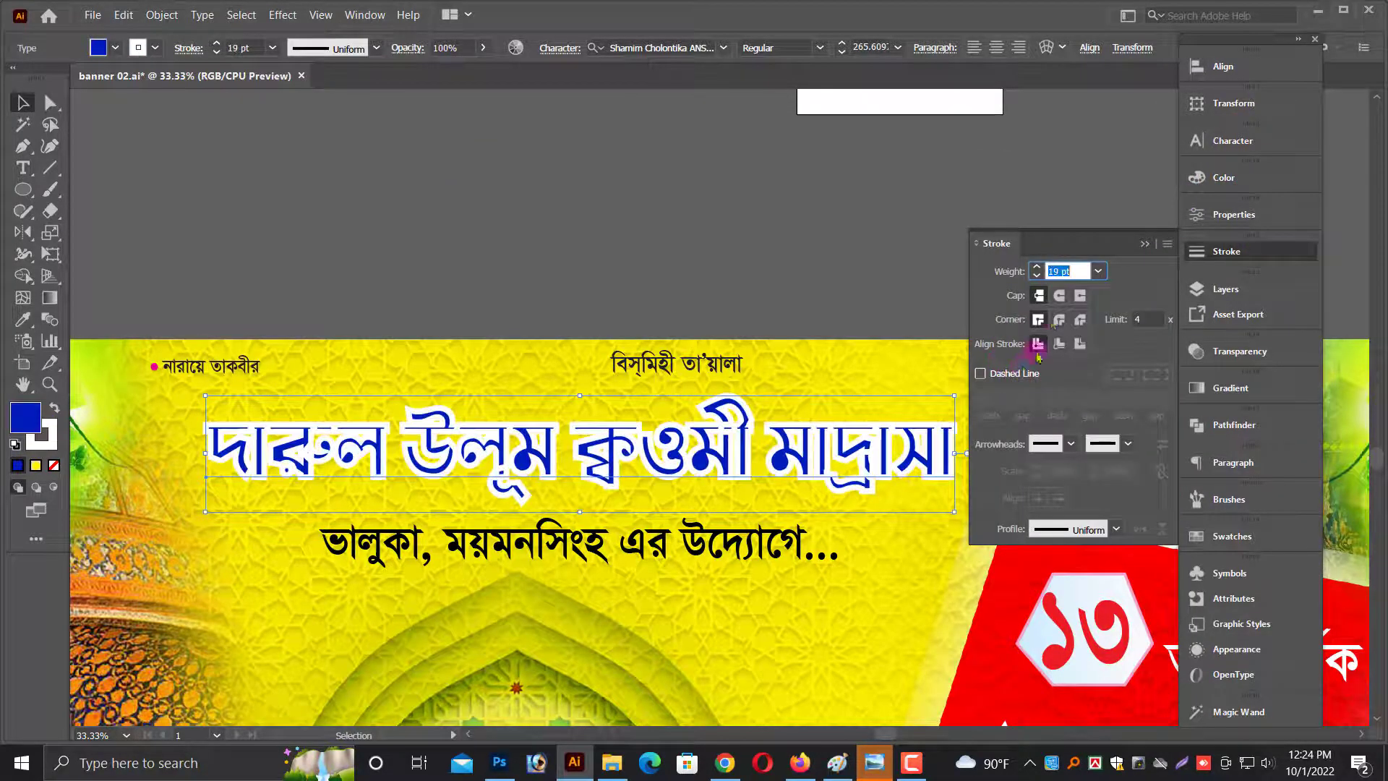
click(1059, 318)
click(48, 438)
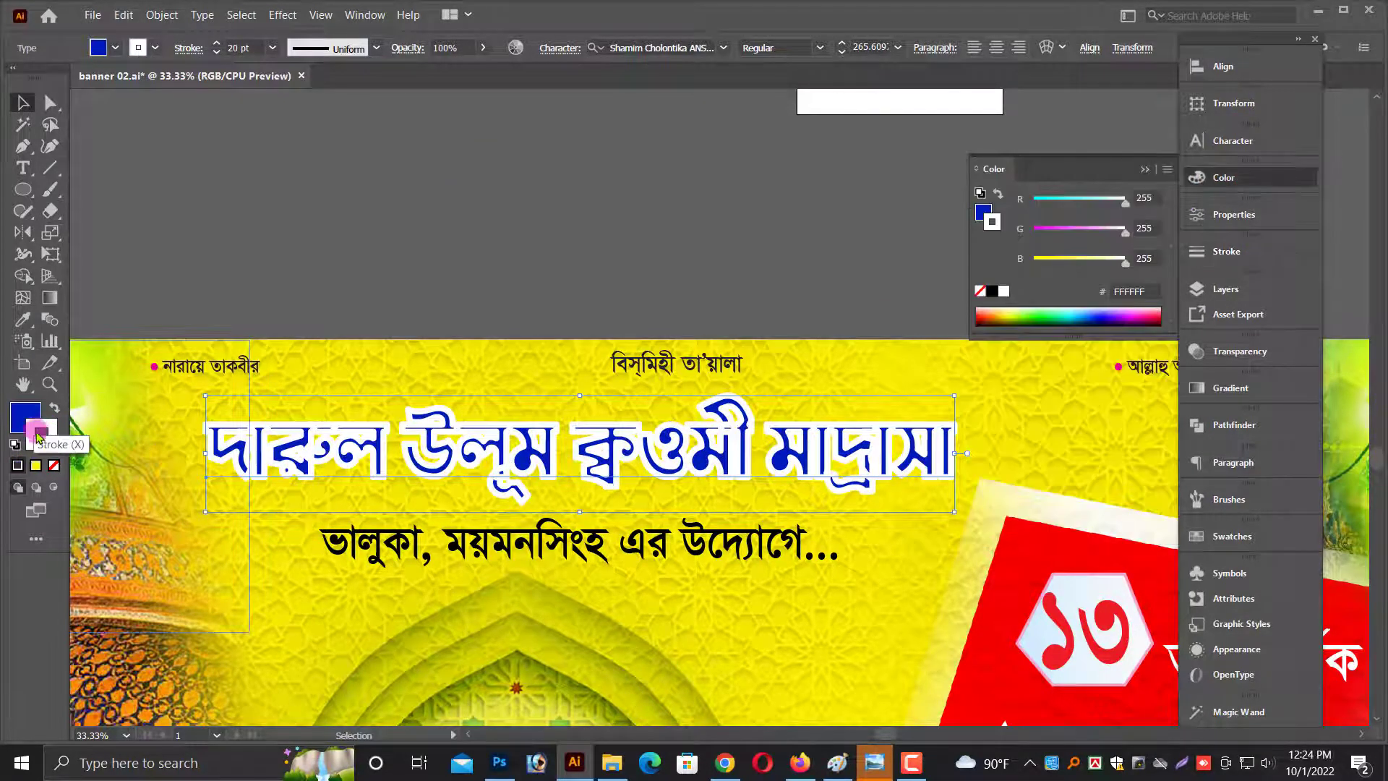
drag(36, 436, 132, 363)
Apply a Stylize drop shadow to the white title copy.
click(282, 15)
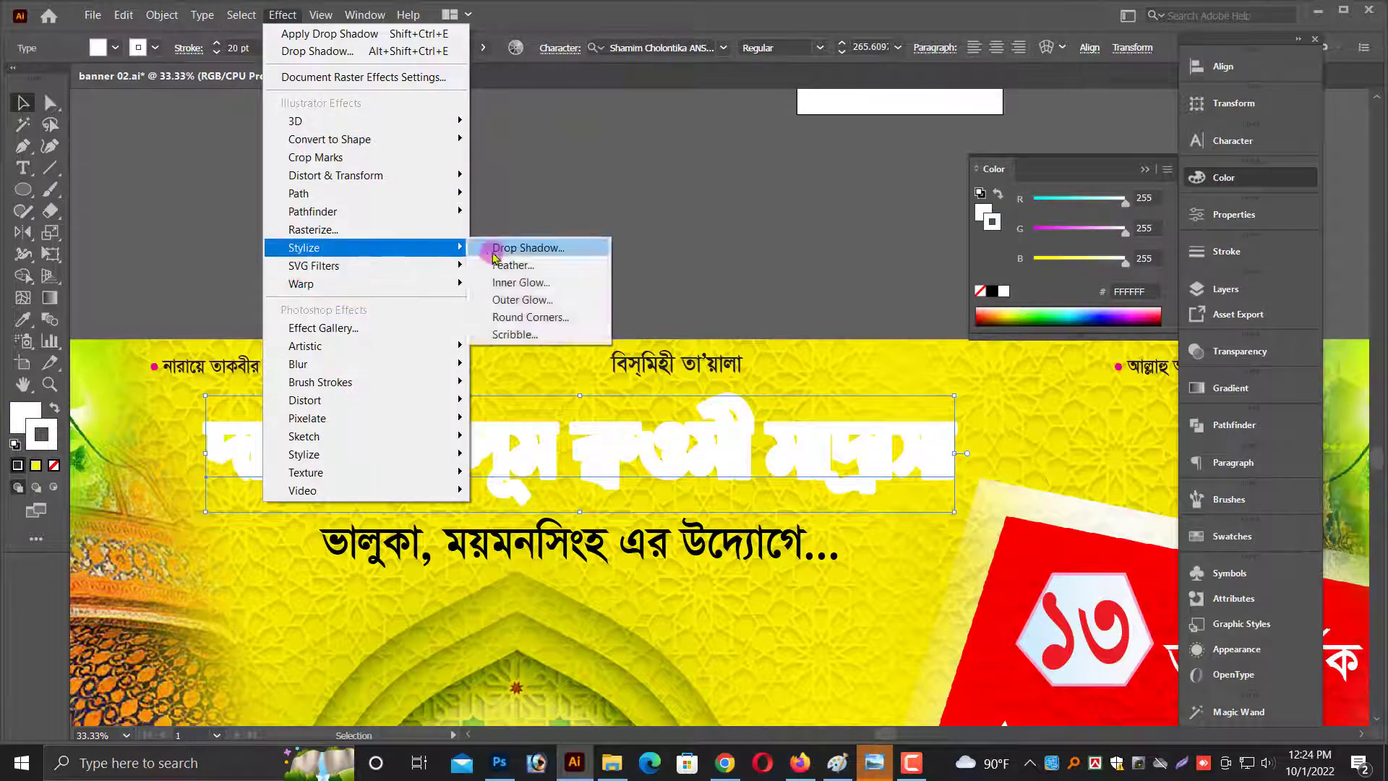
click(527, 245)
click(591, 435)
click(162, 14)
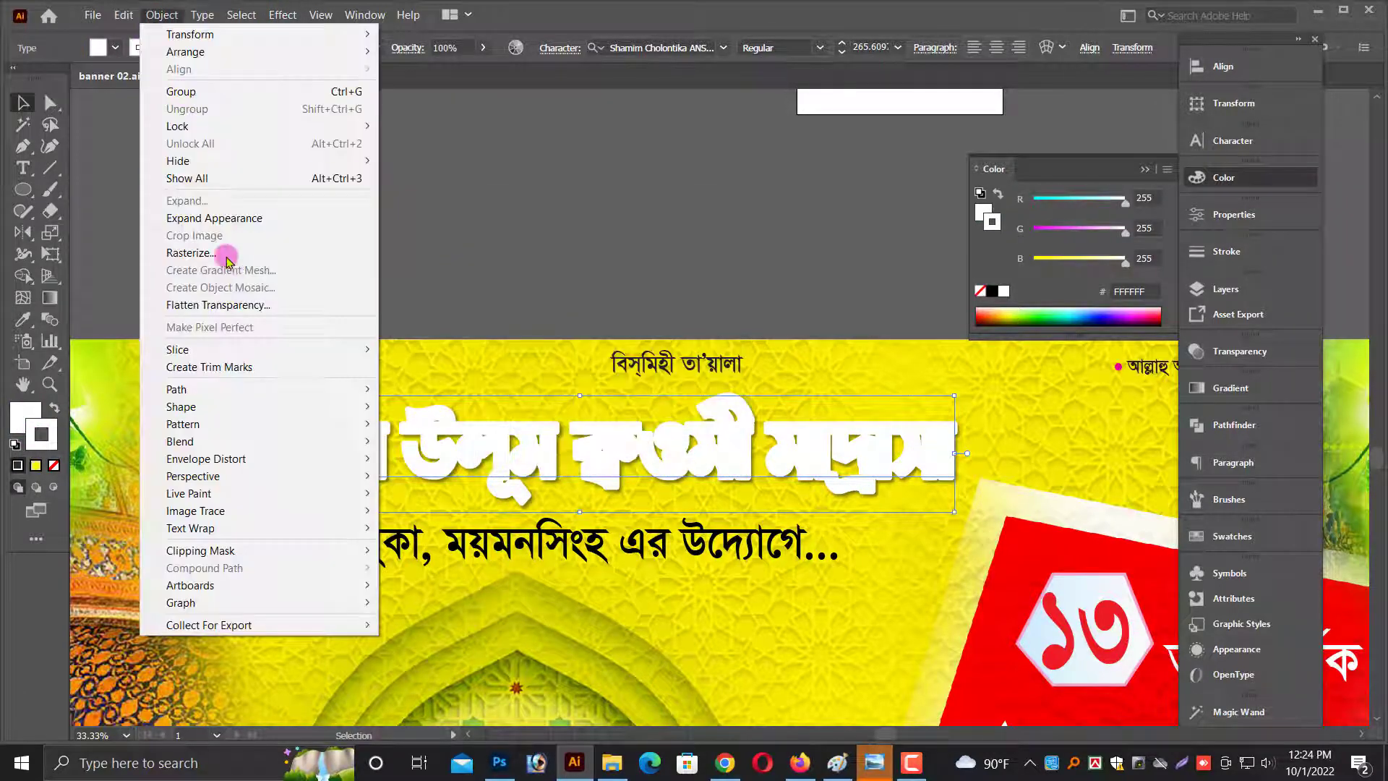
click(480, 210)
scroll(587, 501, down, 1)
scroll(587, 501, up, 2)
Expand the white title's appearance into shapes.
click(923, 520)
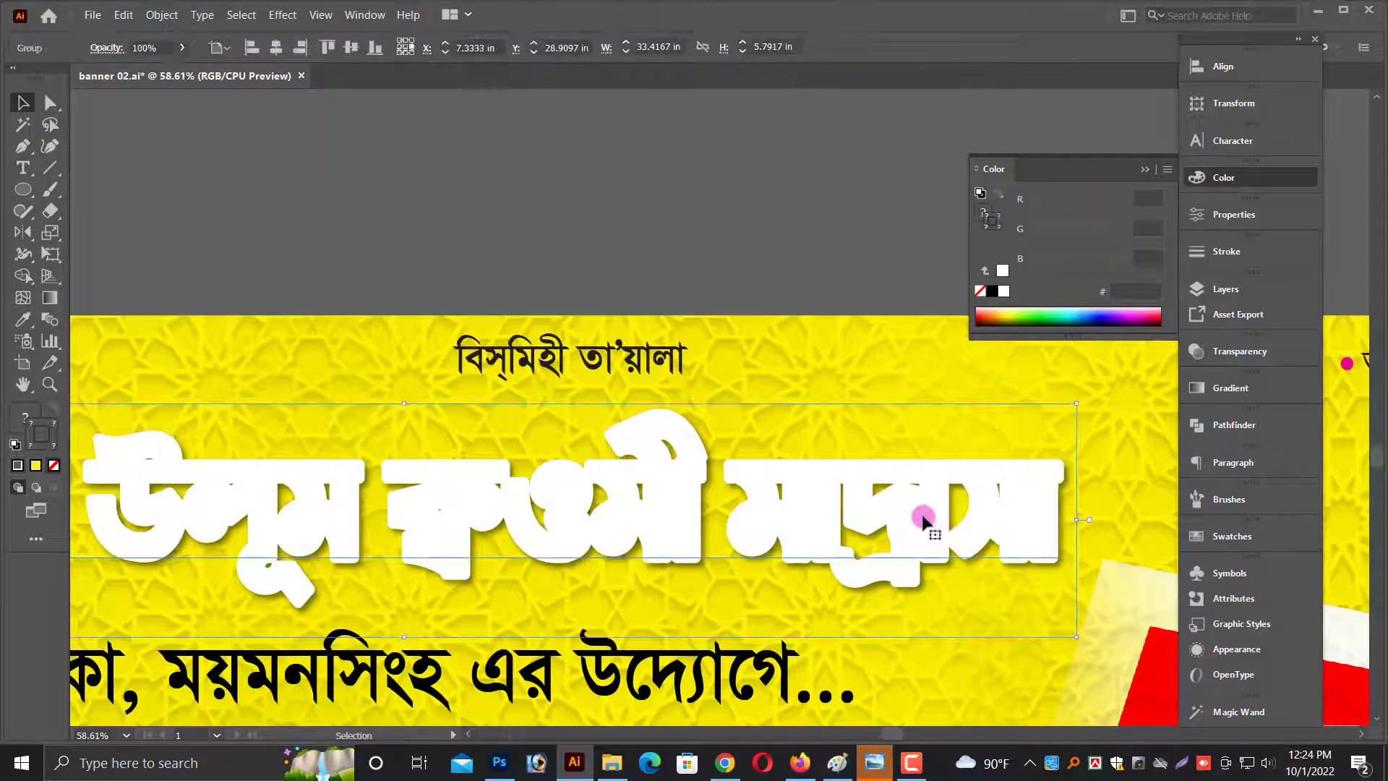
click(162, 14)
click(211, 201)
click(552, 452)
right_click(567, 203)
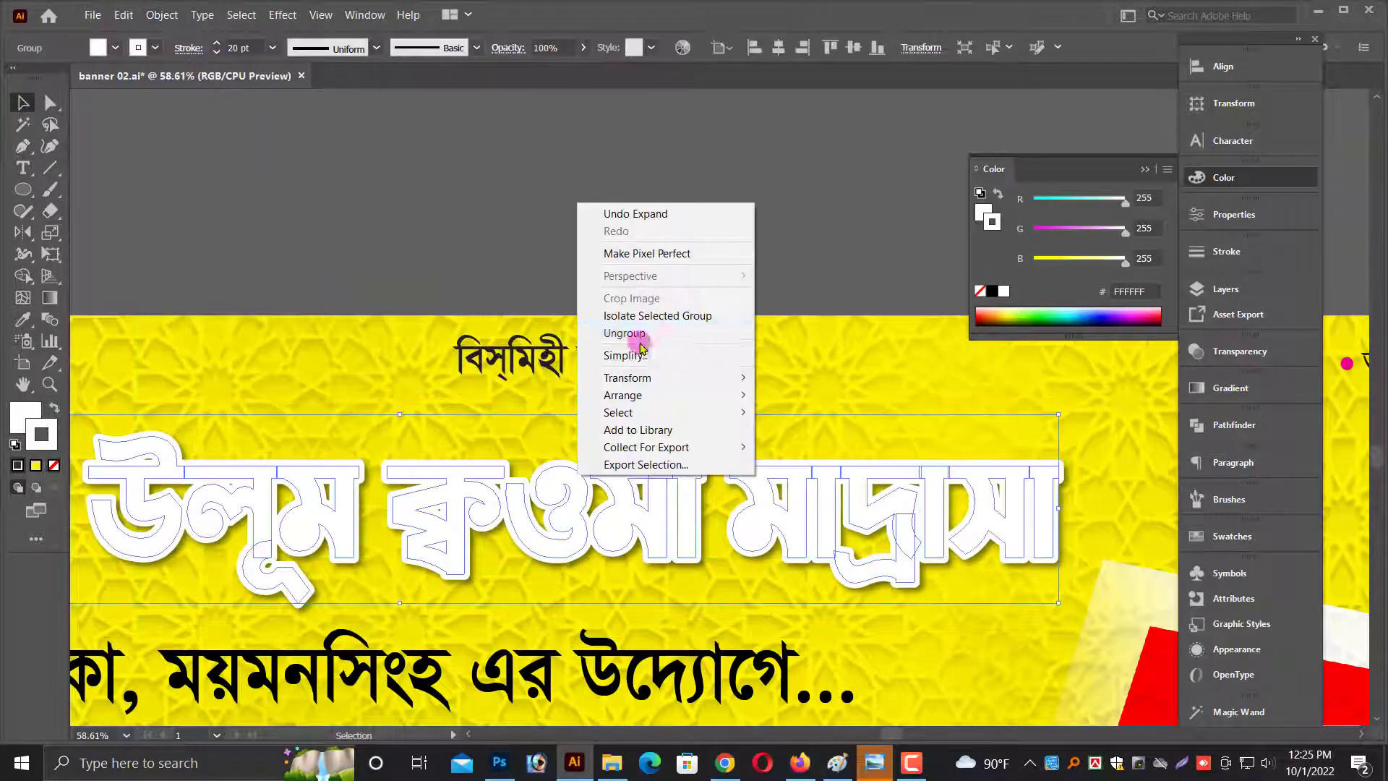
click(635, 210)
Reveal the hidden blue title with Show All and select it.
click(162, 15)
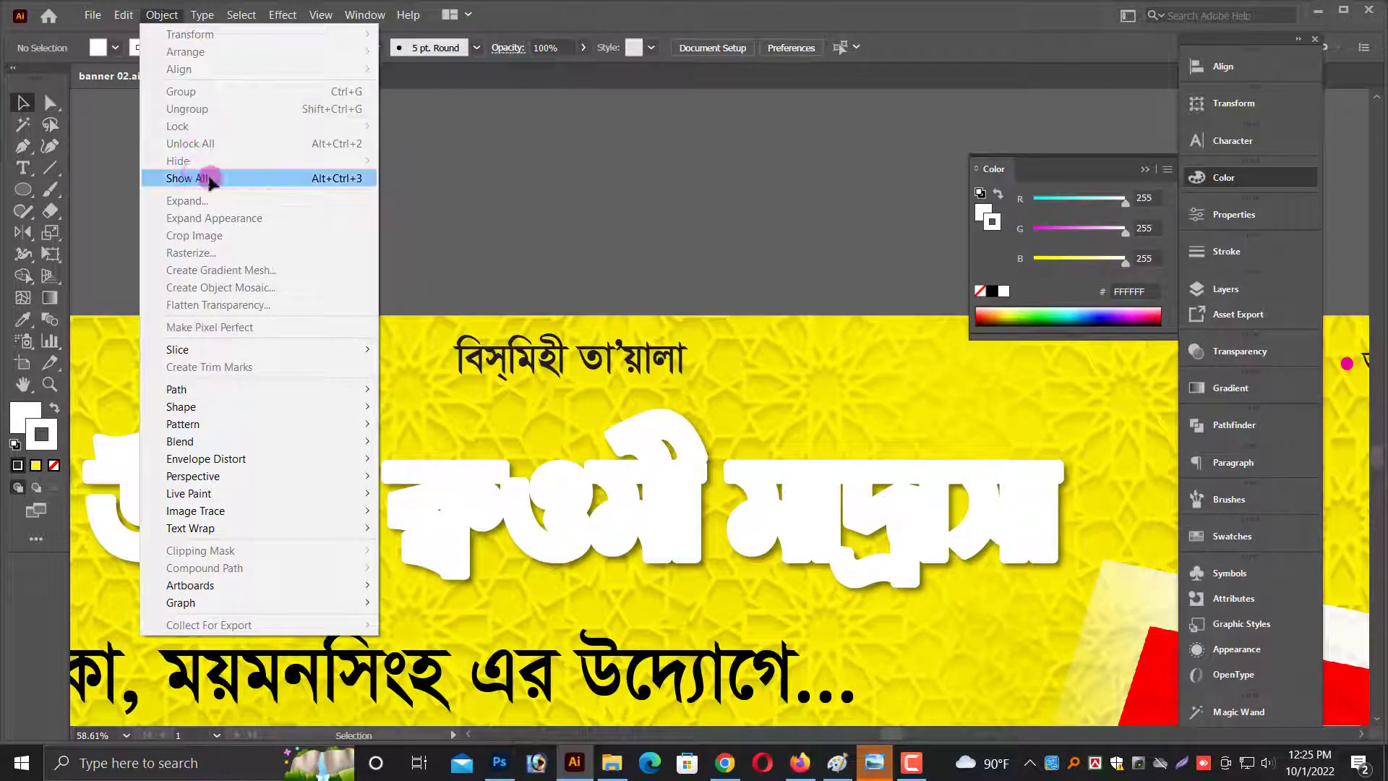
click(213, 186)
key(ctrl+3)
click(759, 425)
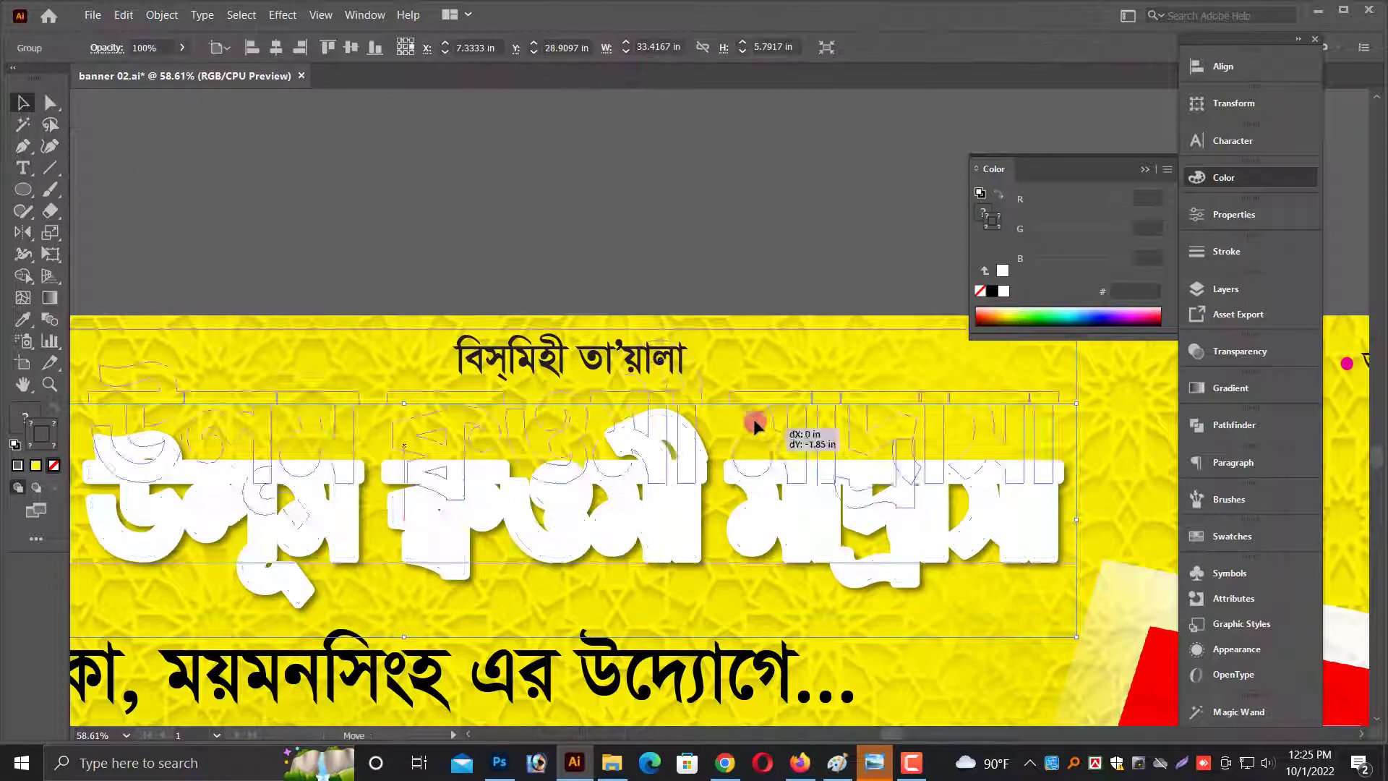
right_click(759, 419)
click(808, 549)
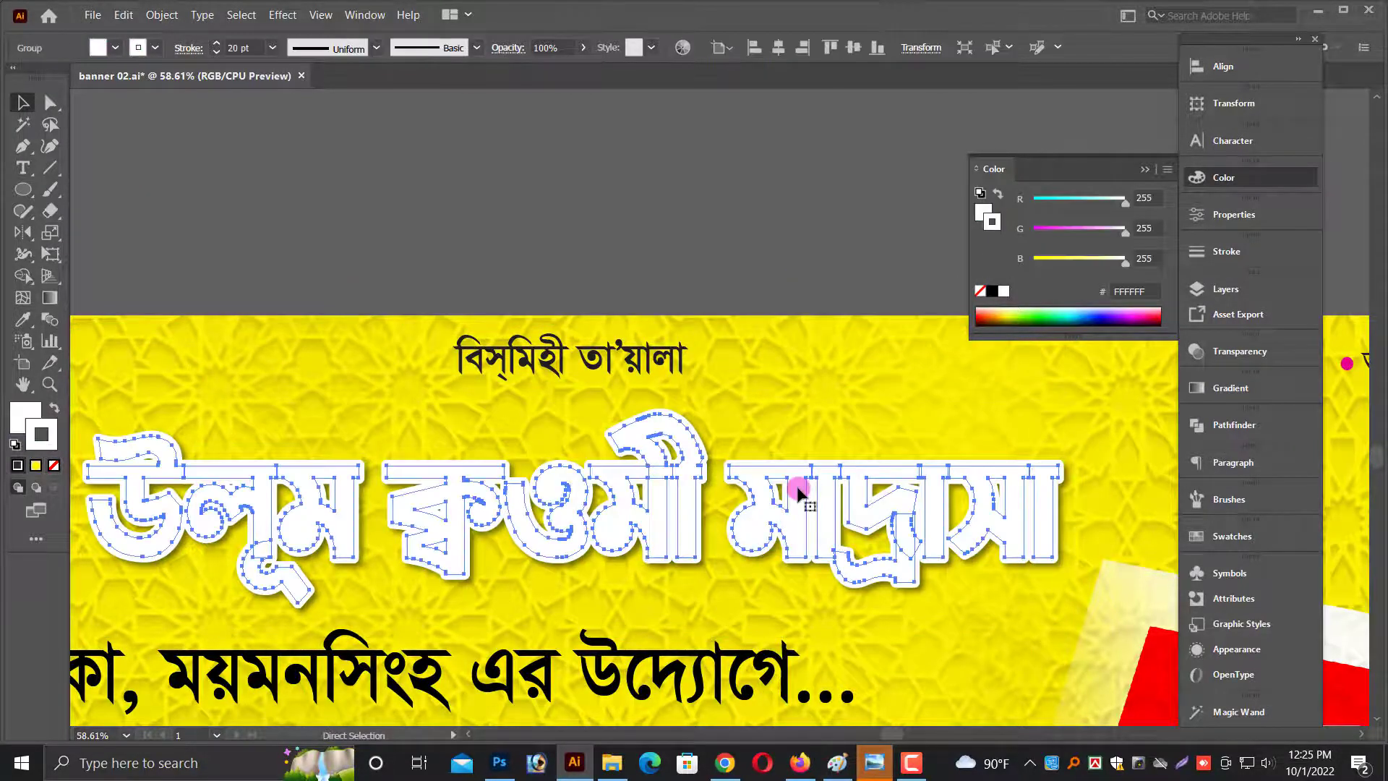
key(ctrl+alt+3)
Nudge the blue title into alignment over its white outline.
key(Up)
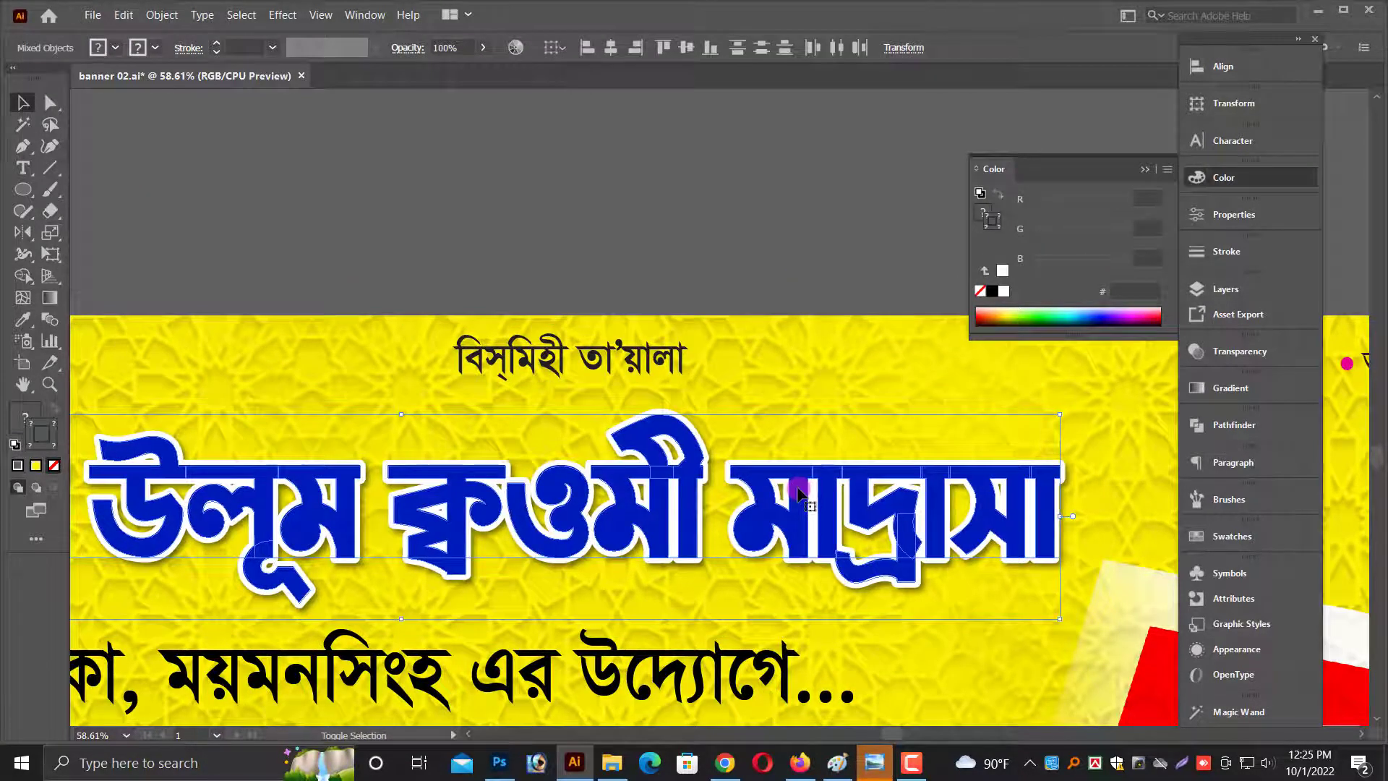
key(Up)
key(Up)
key(Up)
key(ctrl+minus)
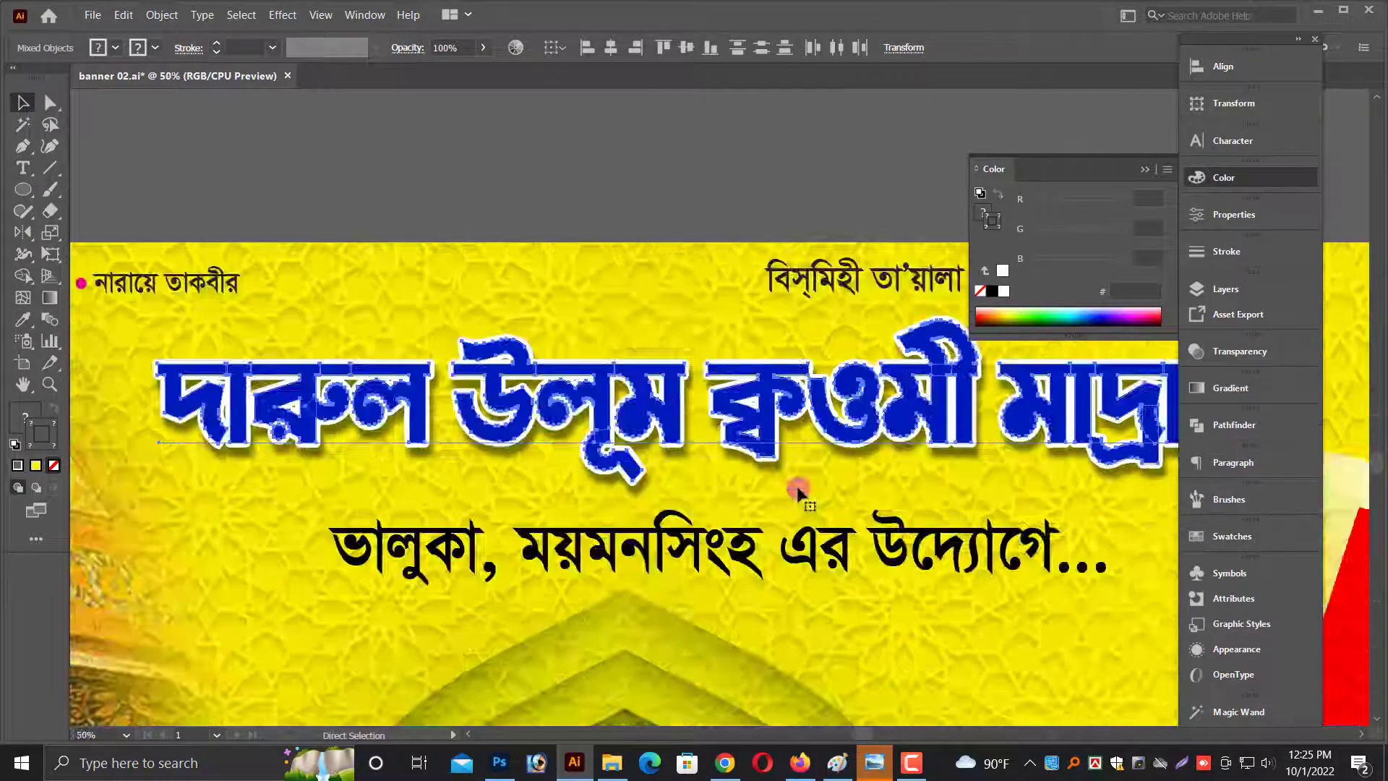
key(ctrl+minus)
key(ctrl+minus)
key(ctrl+3)
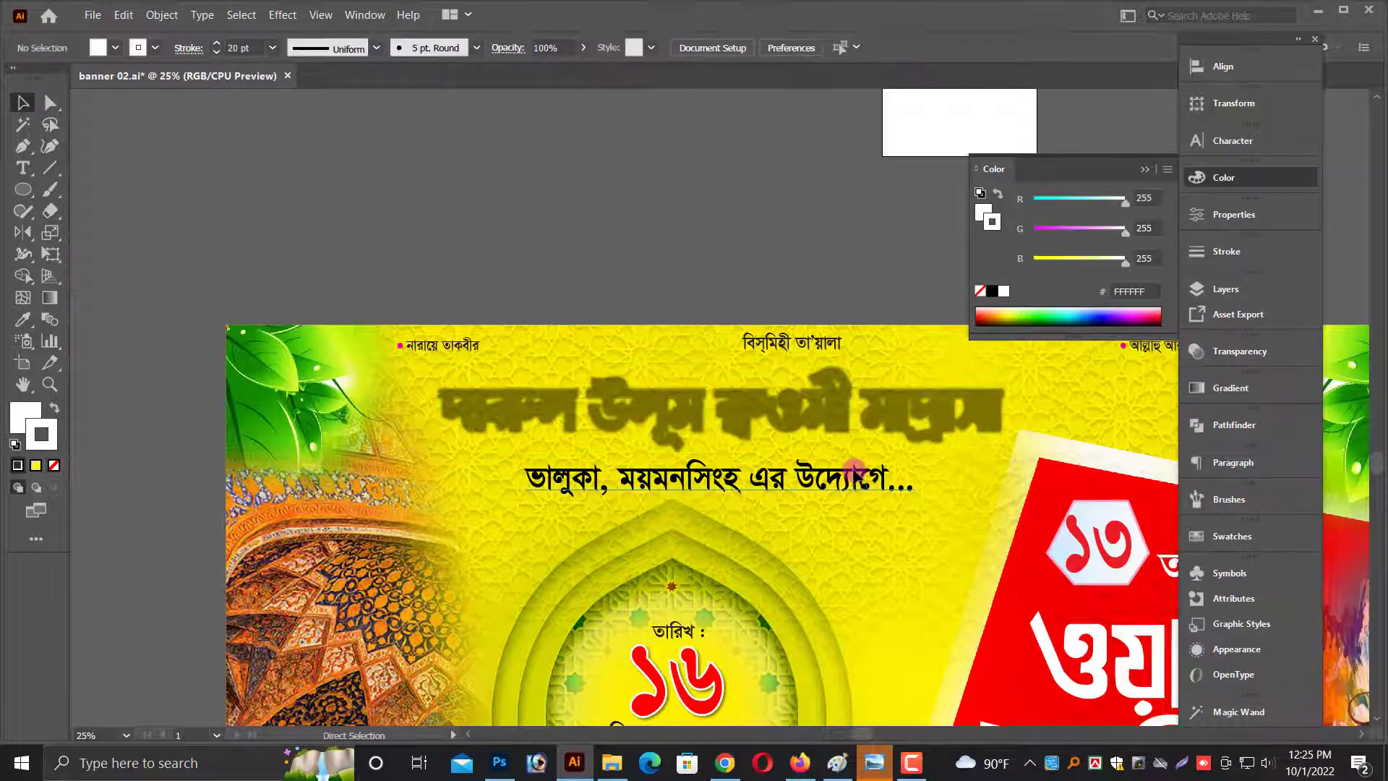
key(ctrl+alt+3)
key(ctrl+plus)
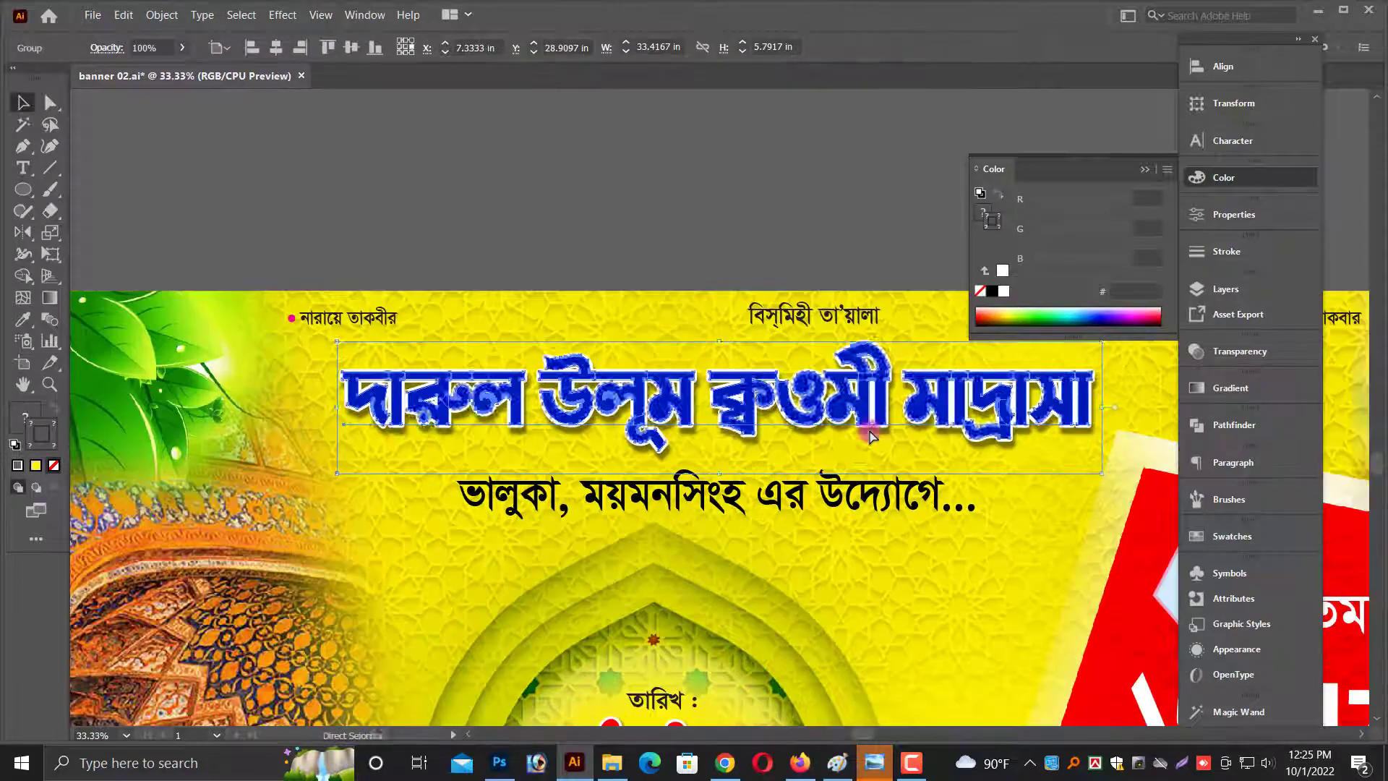
key(ctrl+plus)
drag(720, 325, 719, 328)
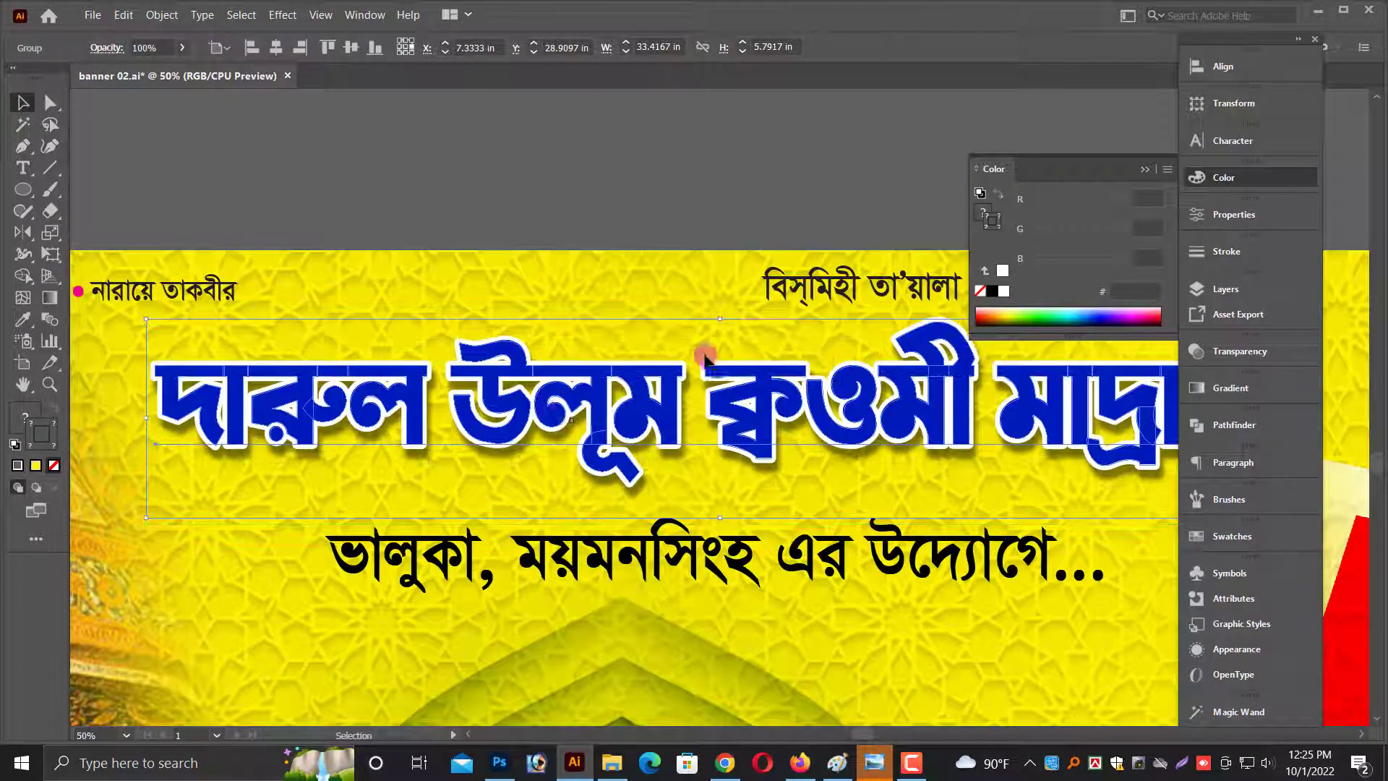
key(ctrl+minus)
Zoom out and survey the banner, checking the subtitle, arch background and mosque images.
click(811, 519)
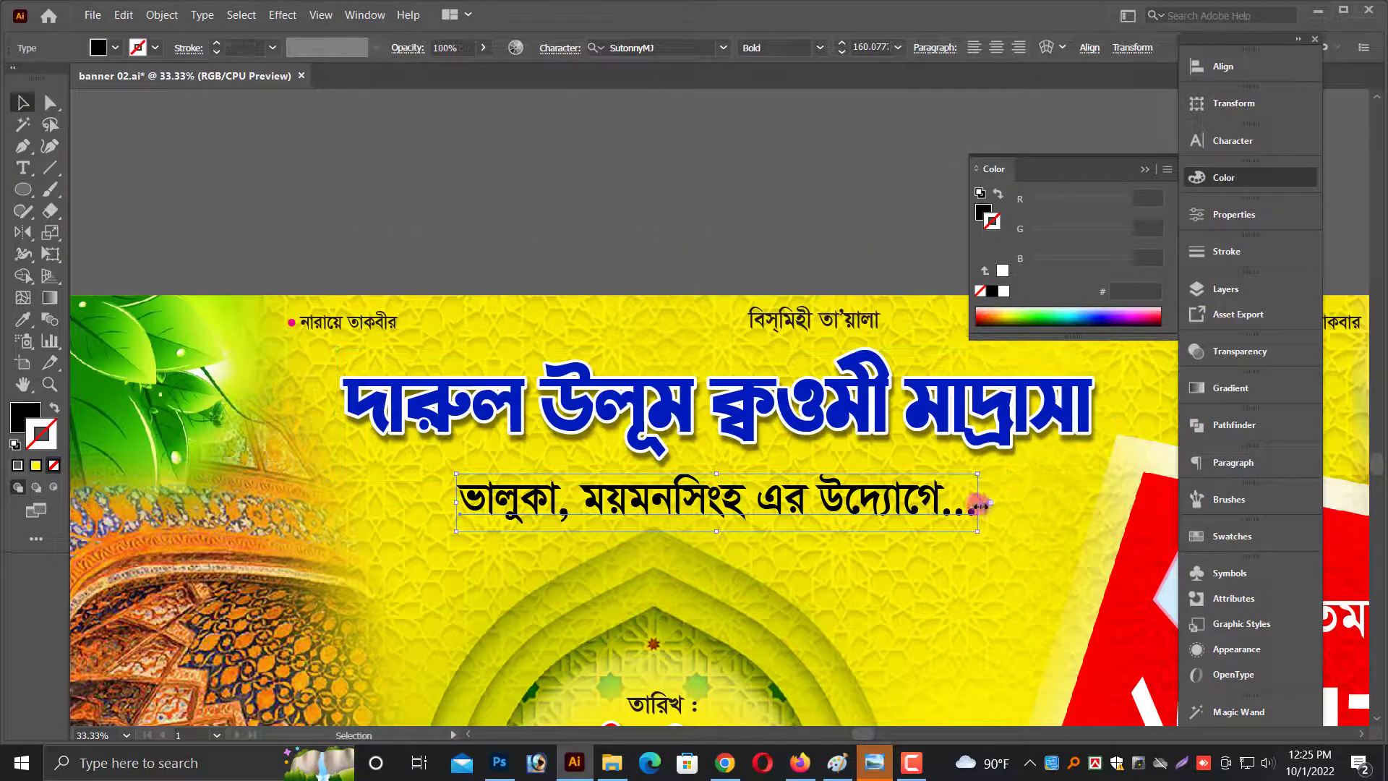
key(ctrl+minus)
key(ctrl+minus)
click(823, 198)
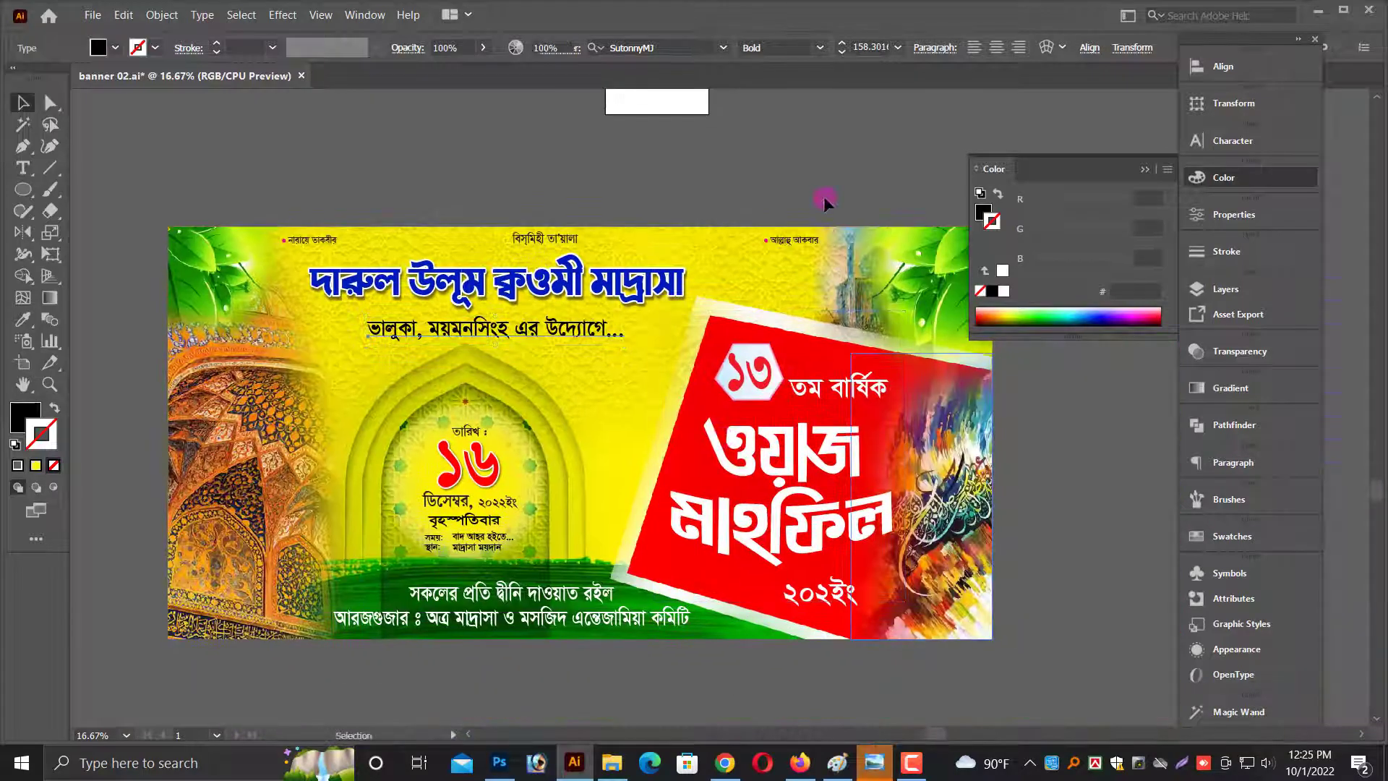
key(ctrl+minus)
scroll(786, 323, up, 2)
scroll(786, 323, down, 3)
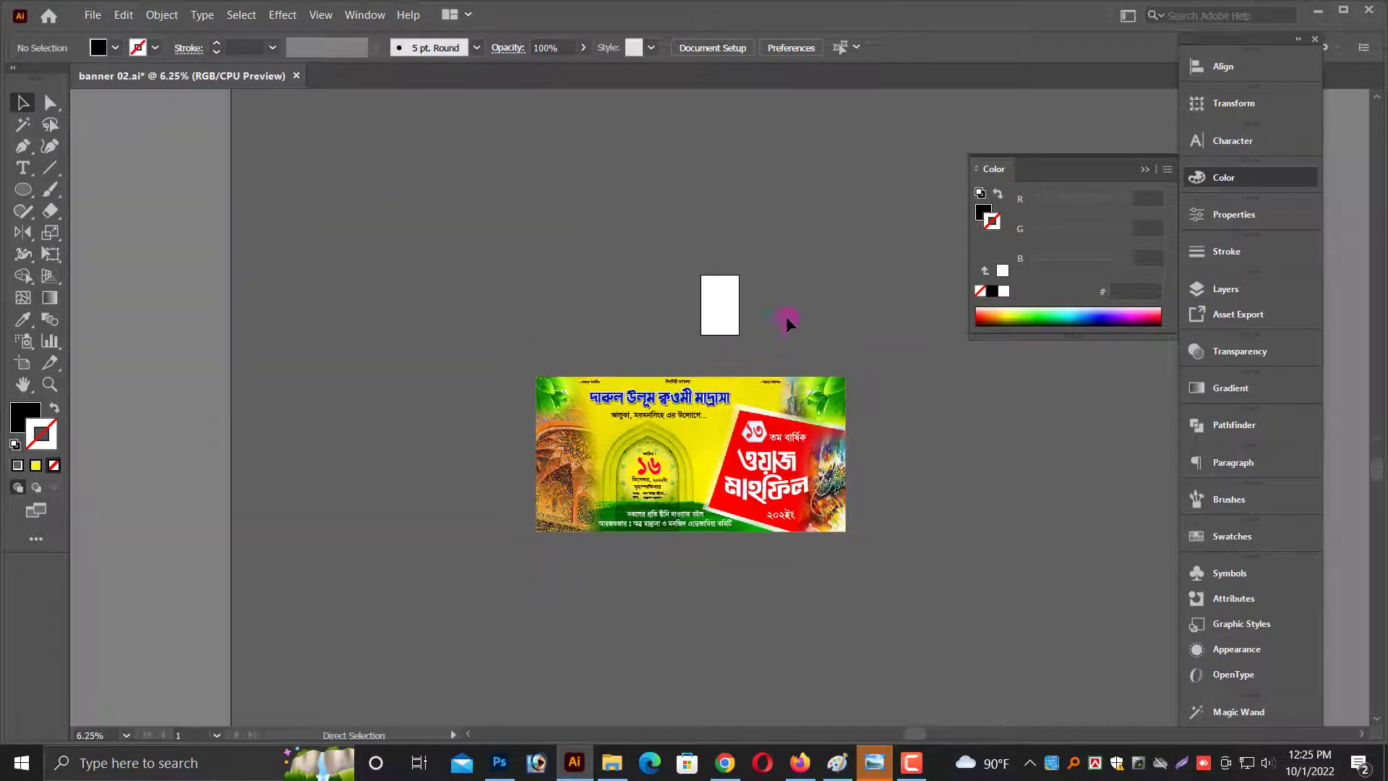
scroll(733, 438, up, 5)
scroll(733, 437, up, 5)
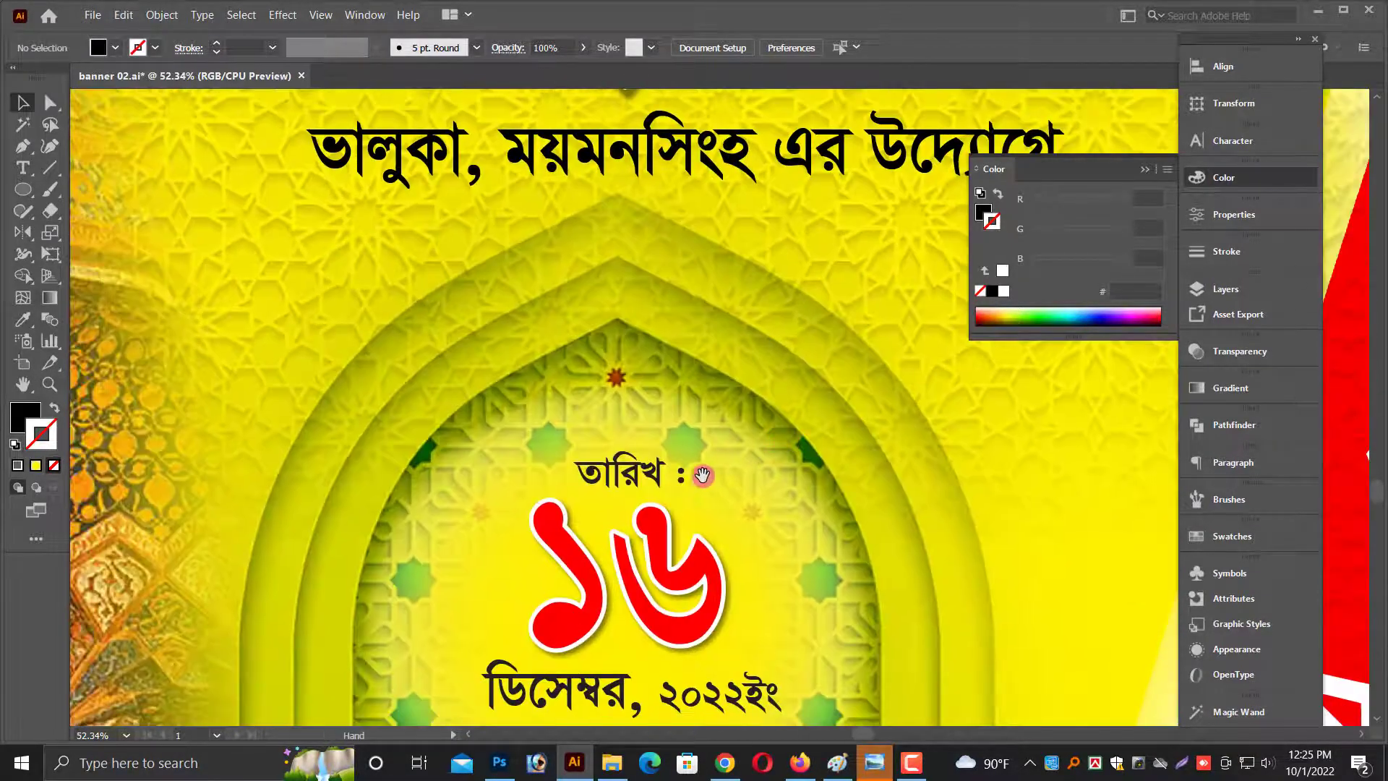
click(625, 260)
scroll(618, 150, down, 1)
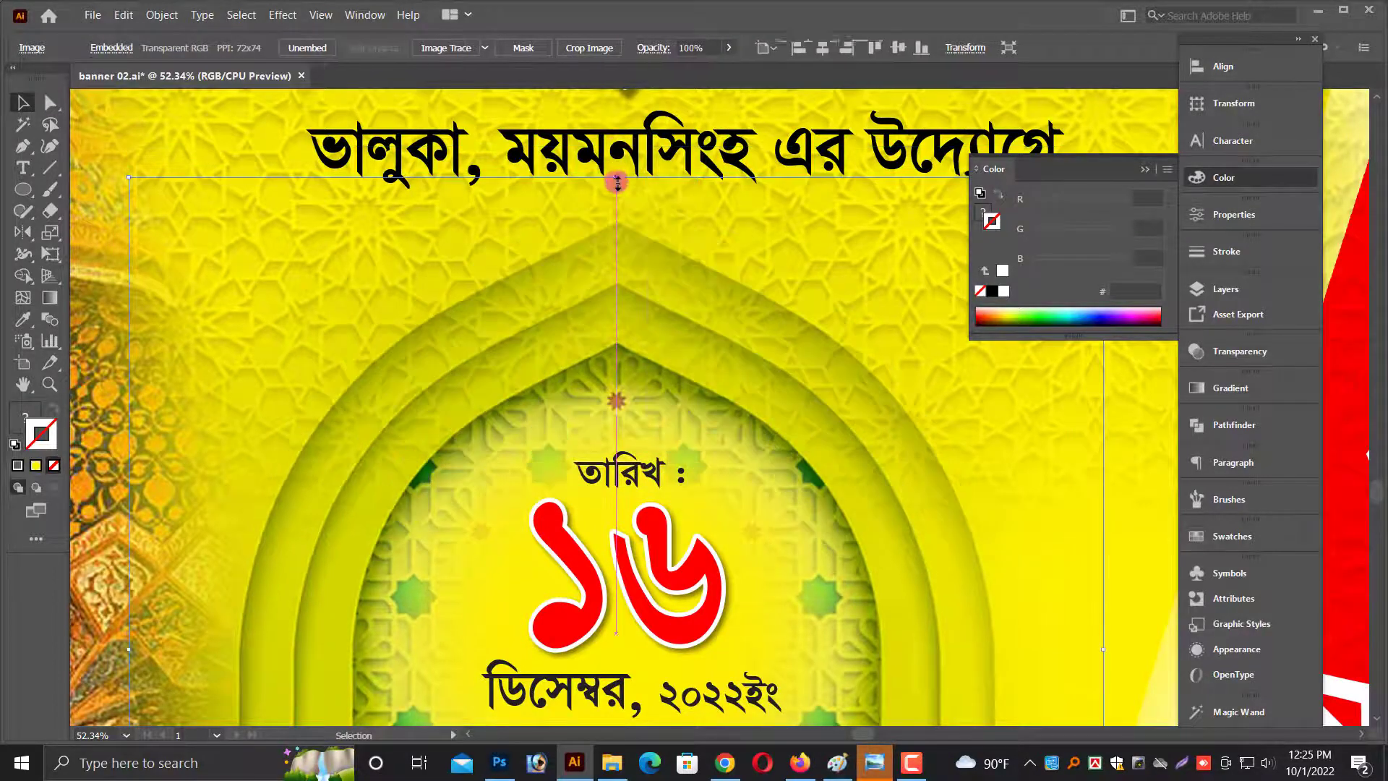
scroll(620, 199, down, 3)
scroll(753, 686, down, 2)
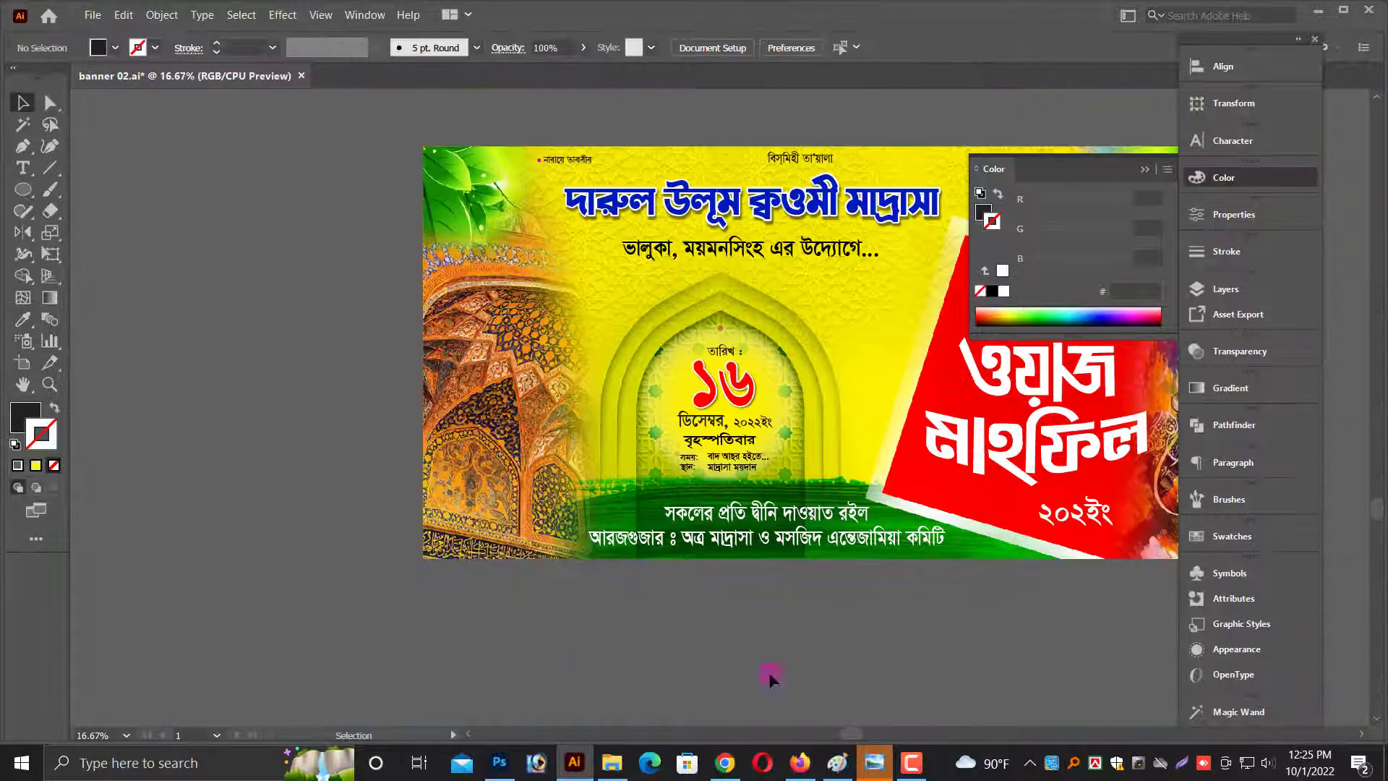
scroll(623, 678, down, 1)
click(398, 604)
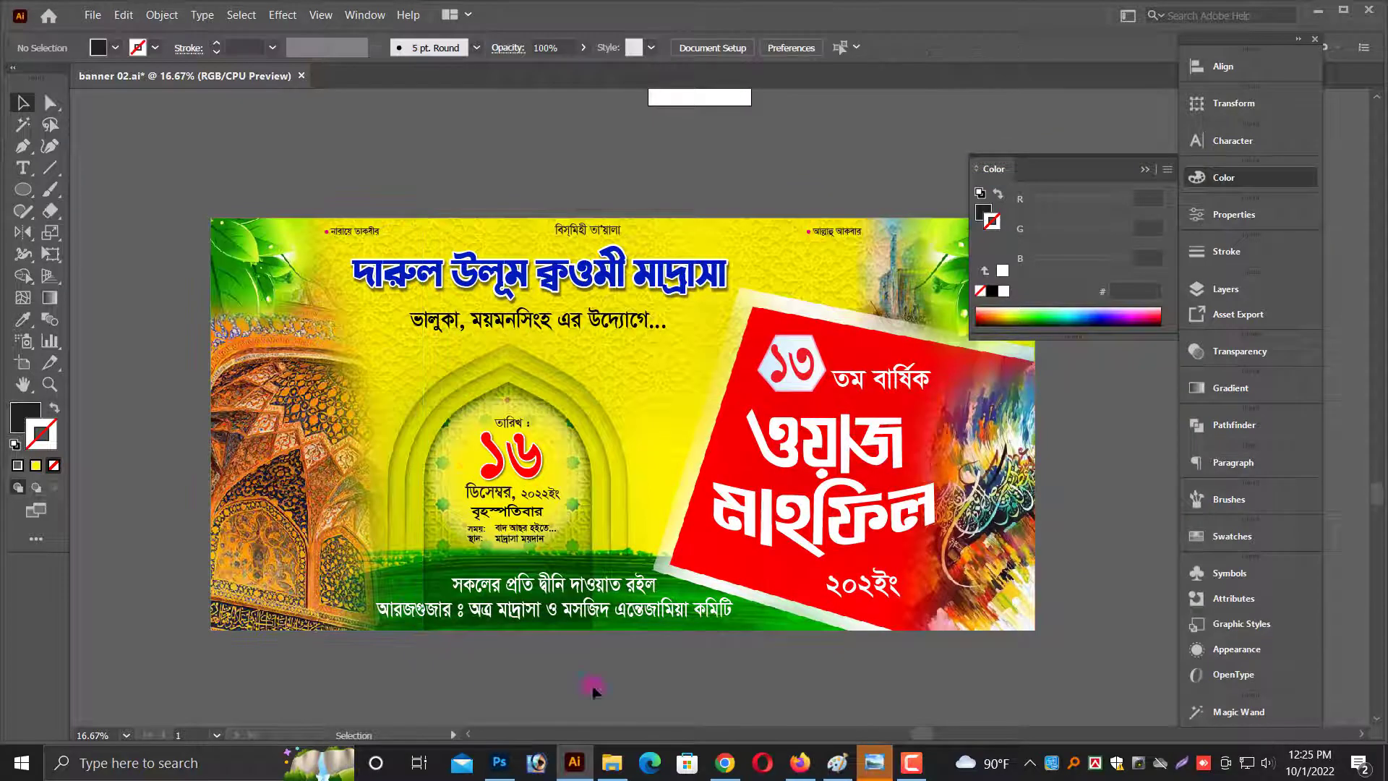
scroll(549, 615, up, 5)
Nudge the time and place text slightly left.
click(738, 526)
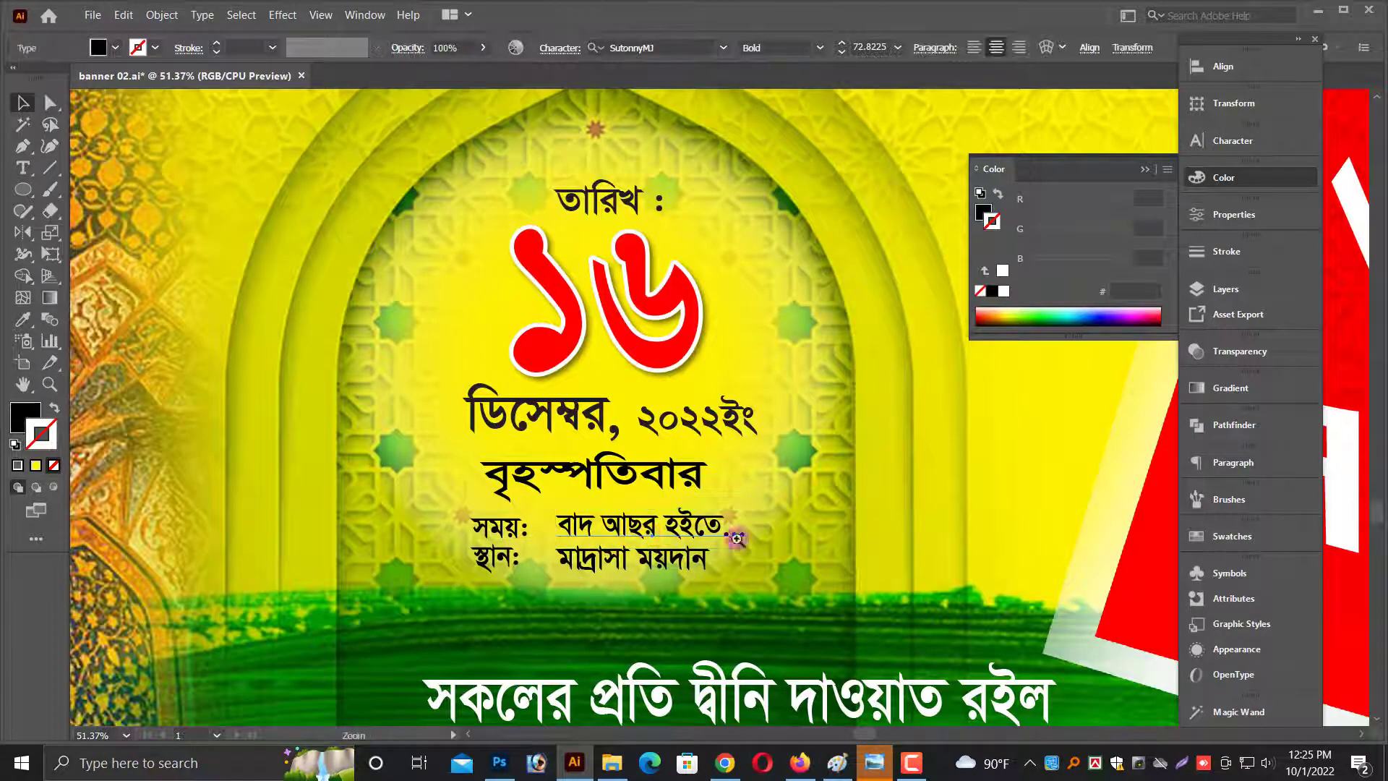
scroll(734, 533, up, 3)
drag(721, 452, 715, 452)
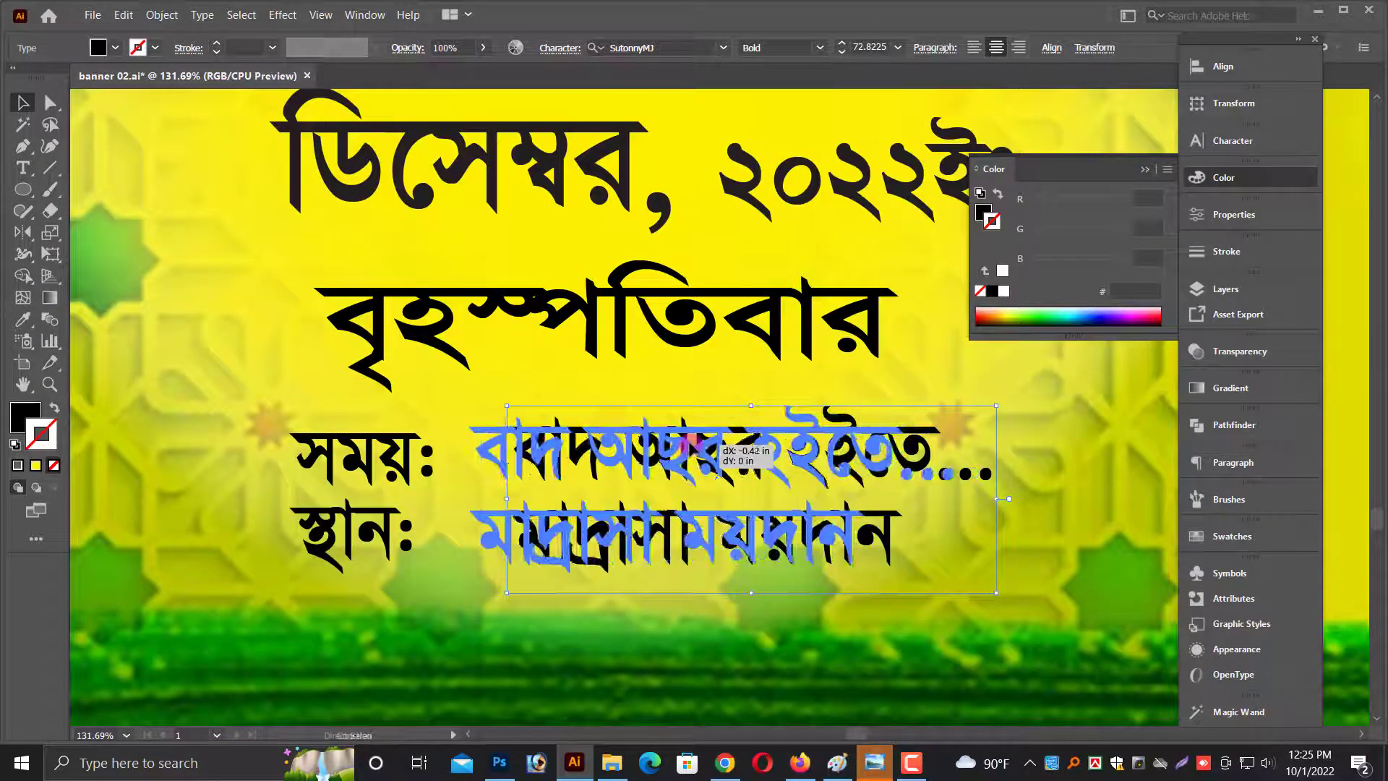
scroll(702, 354, down, 3)
scroll(635, 418, down, 2)
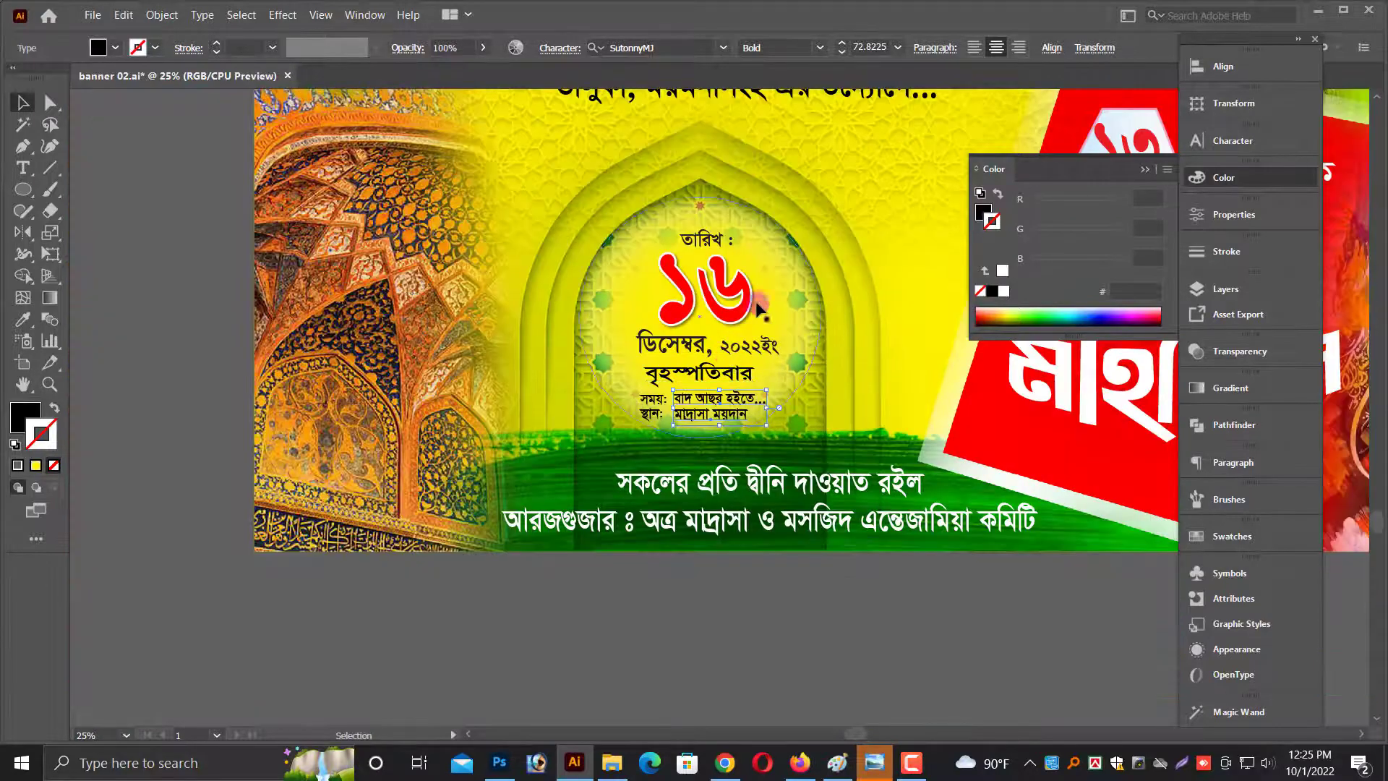
Recolour the glow ellipse behind the date white and drag its bottom edge larger.
click(758, 307)
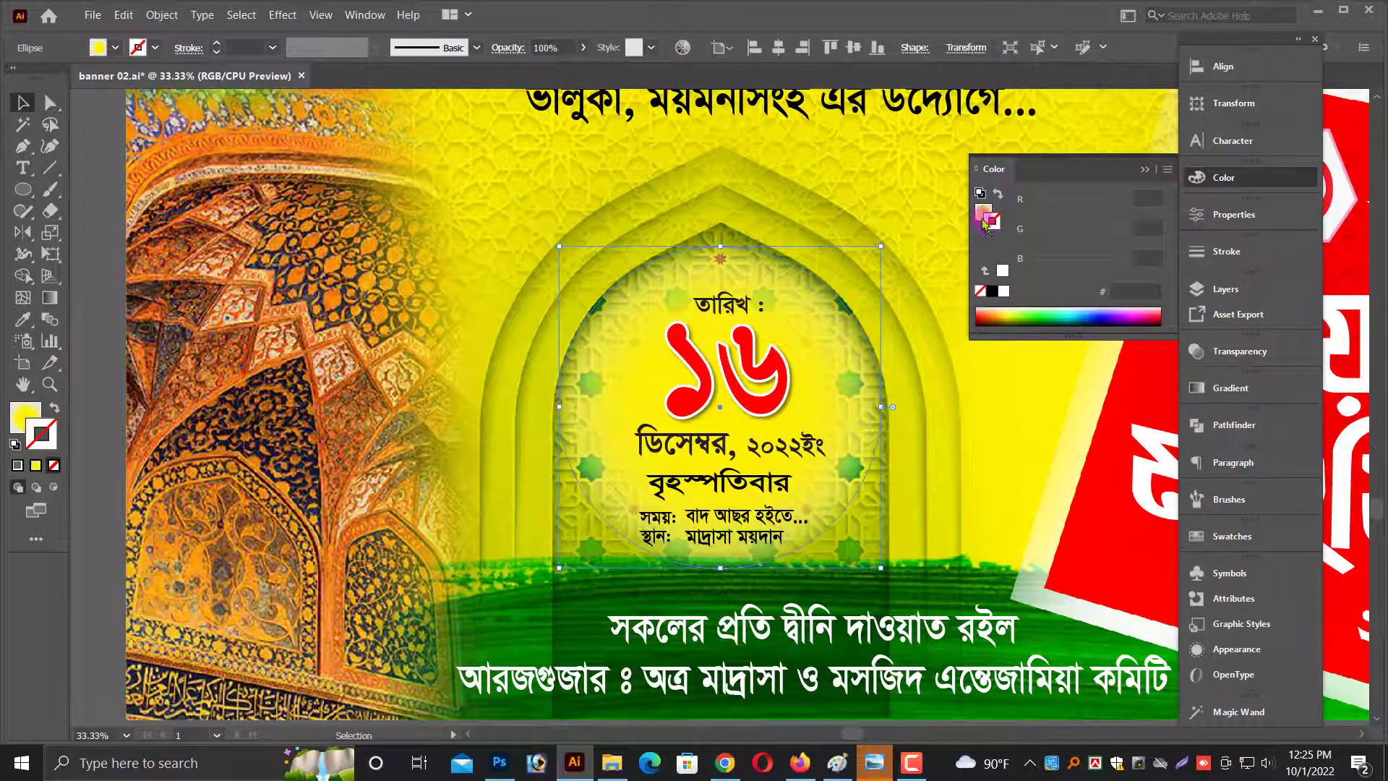
click(1024, 274)
click(1003, 290)
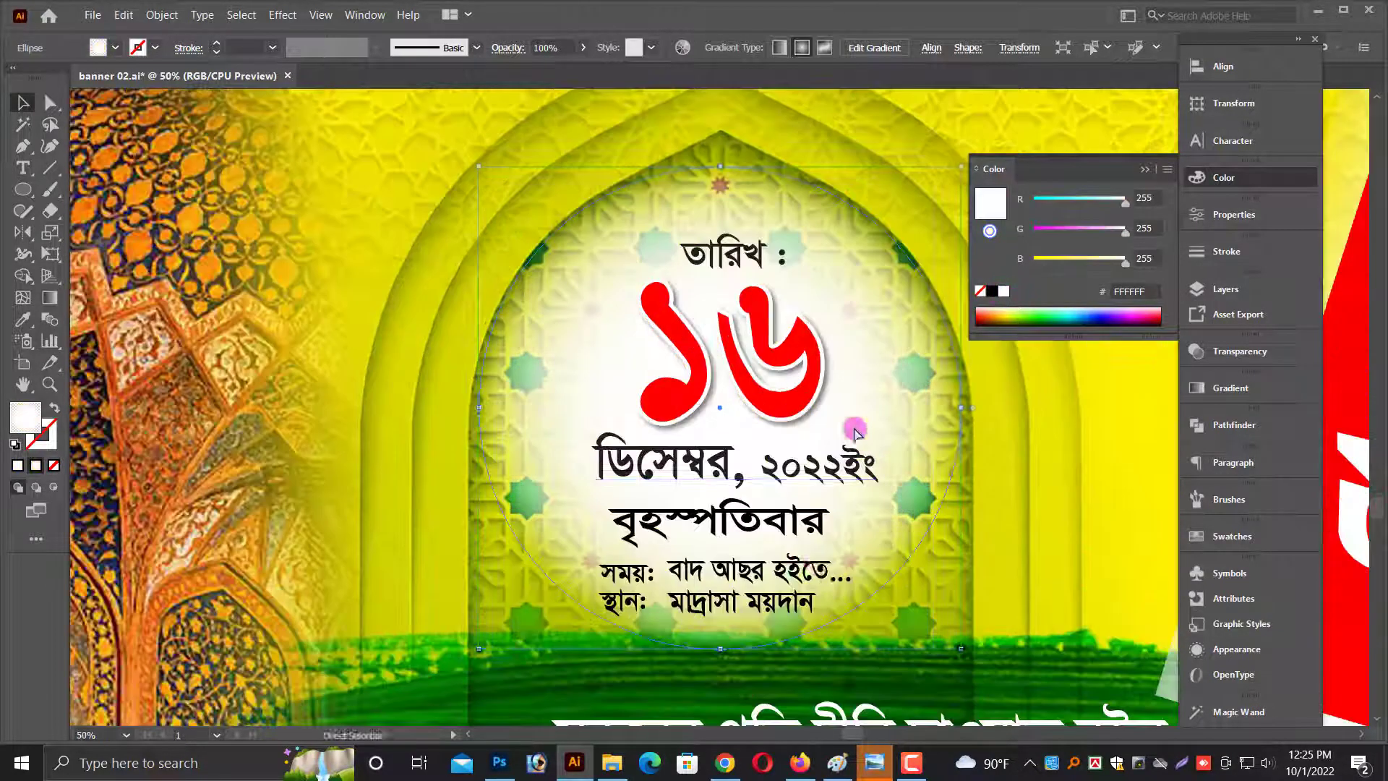
key(ctrl+plus)
drag(720, 650, 712, 671)
scroll(712, 673, down, 1)
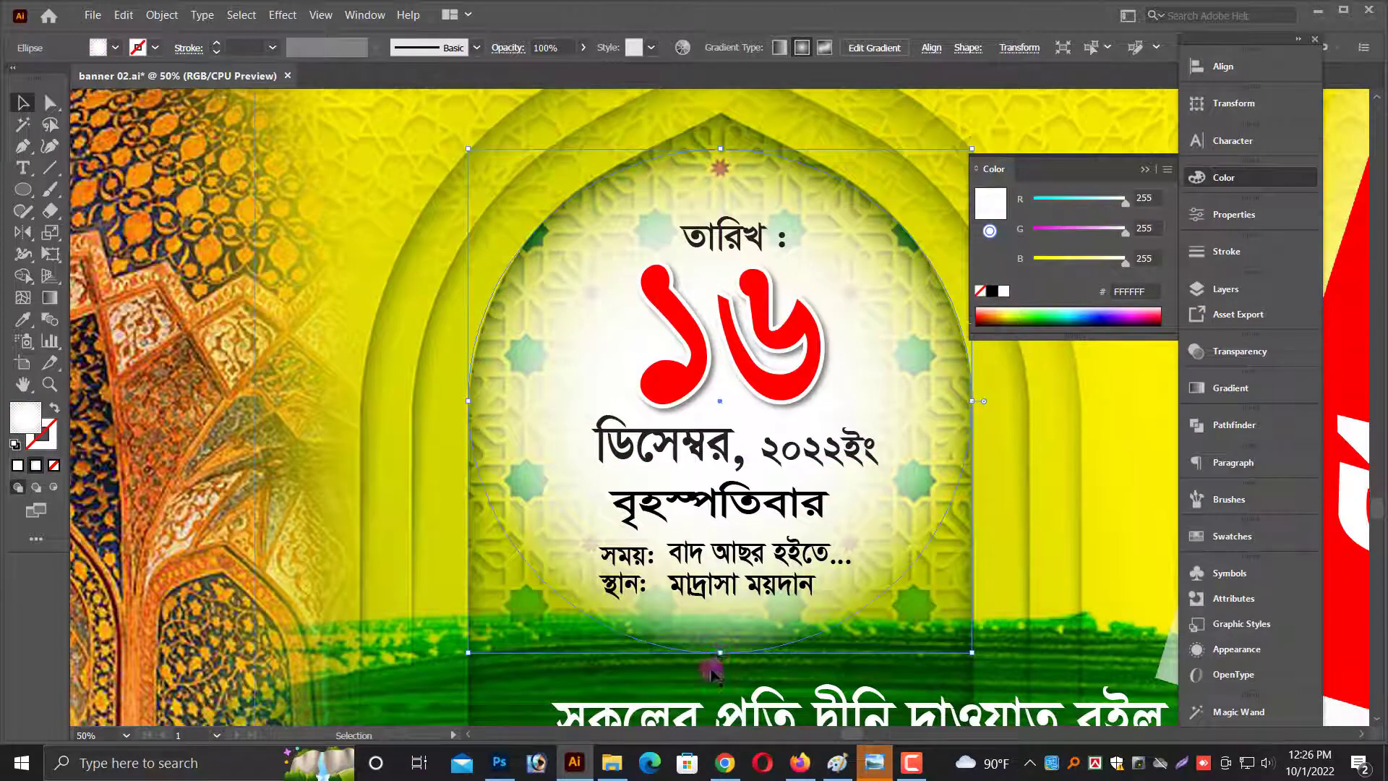
key(ctrl+0)
click(719, 660)
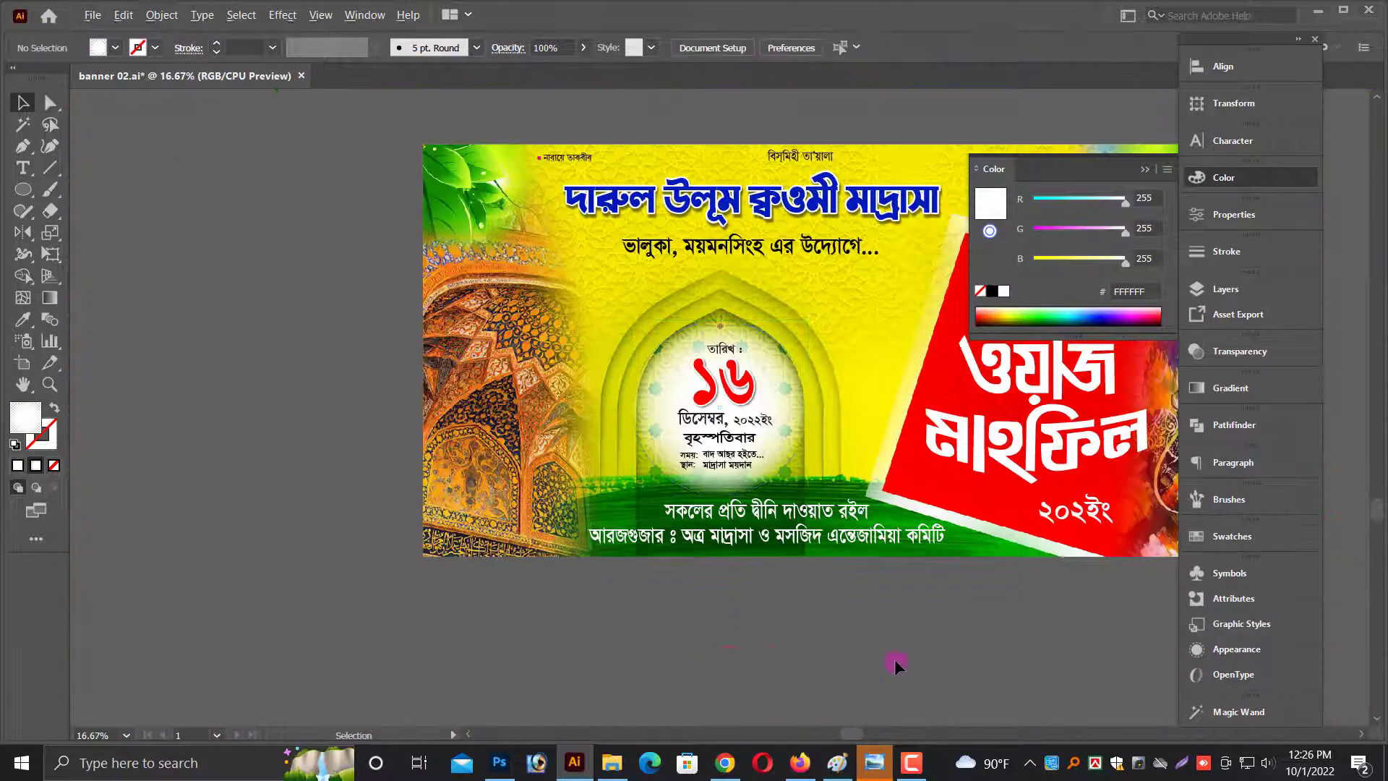
scroll(625, 653, up, 1)
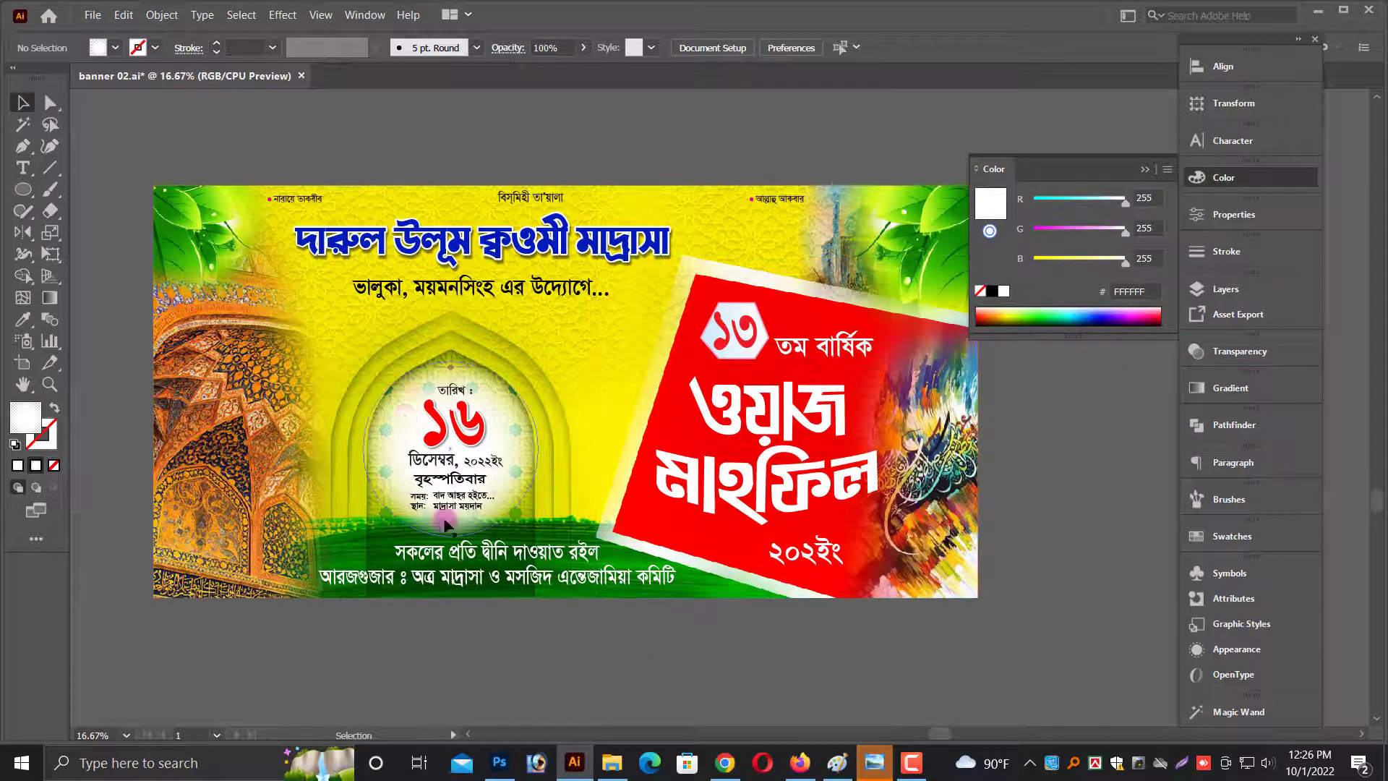
Zoom into the date arch and inspect the bottom invitation text lines.
drag(634, 644, 749, 533)
click(458, 646)
scroll(751, 650, down, 3)
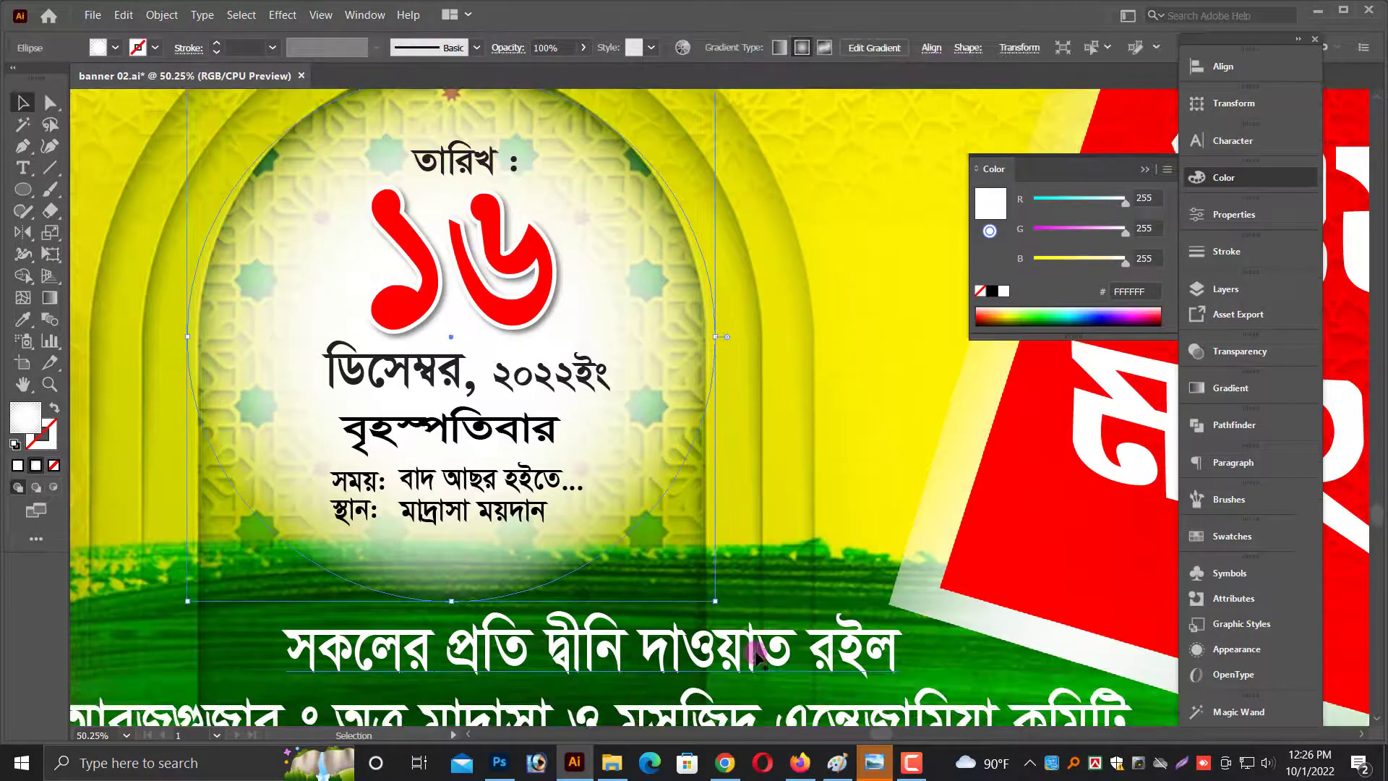
scroll(815, 591, down, 2)
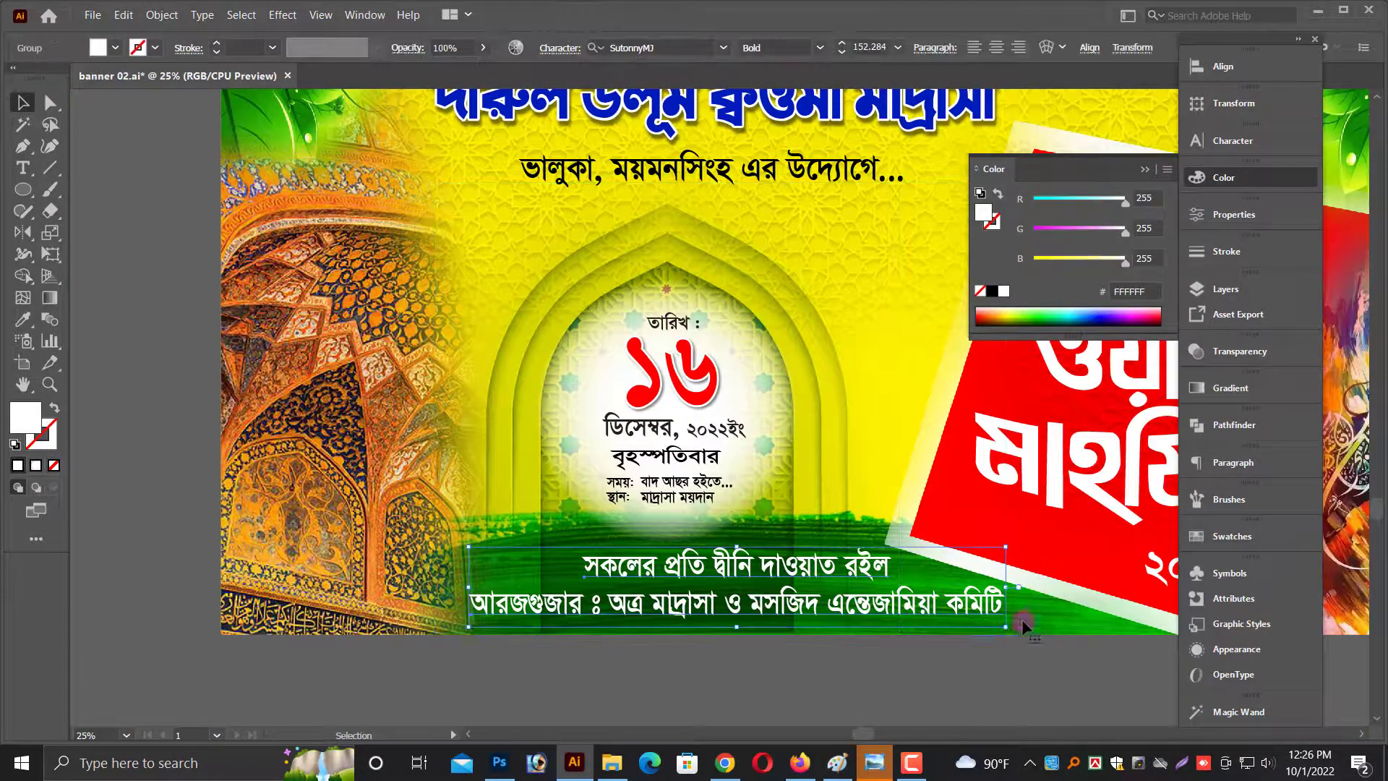
click(1030, 618)
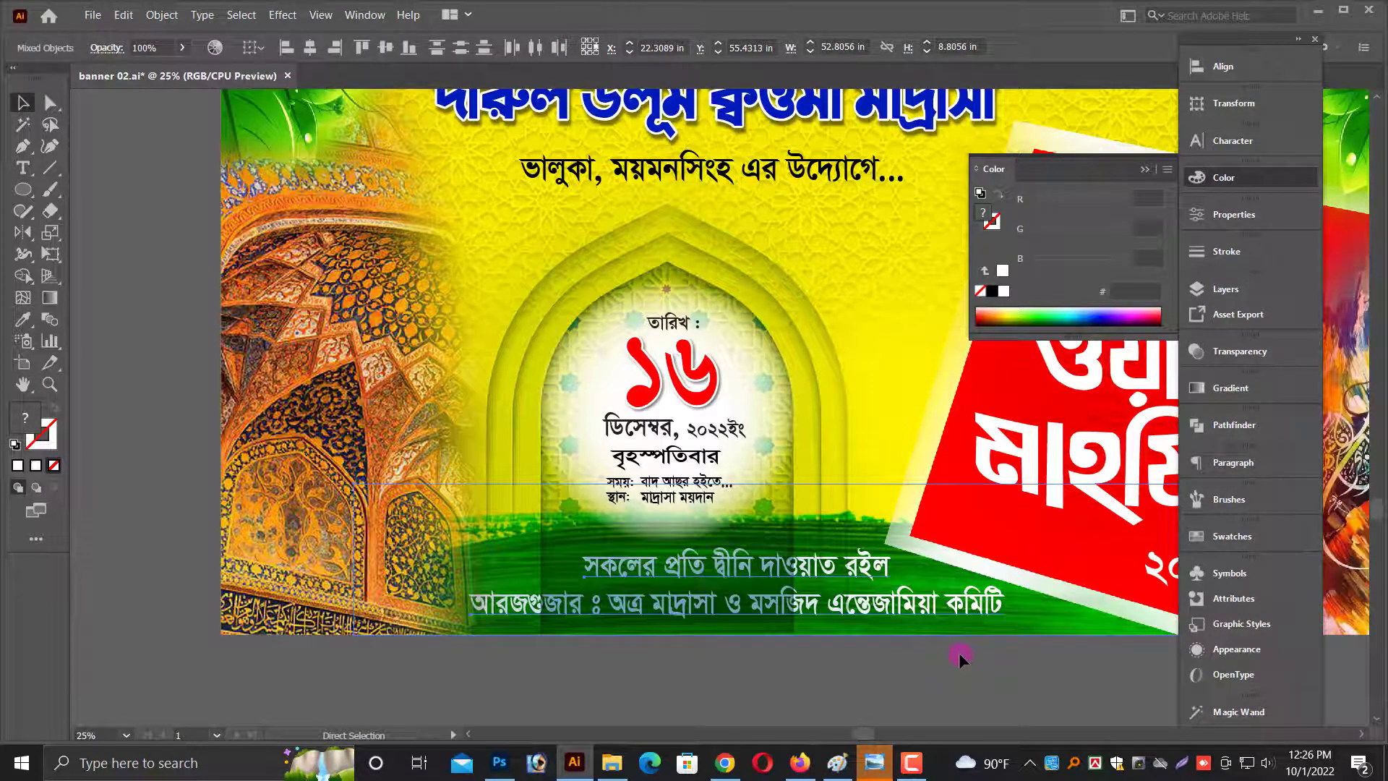
click(871, 636)
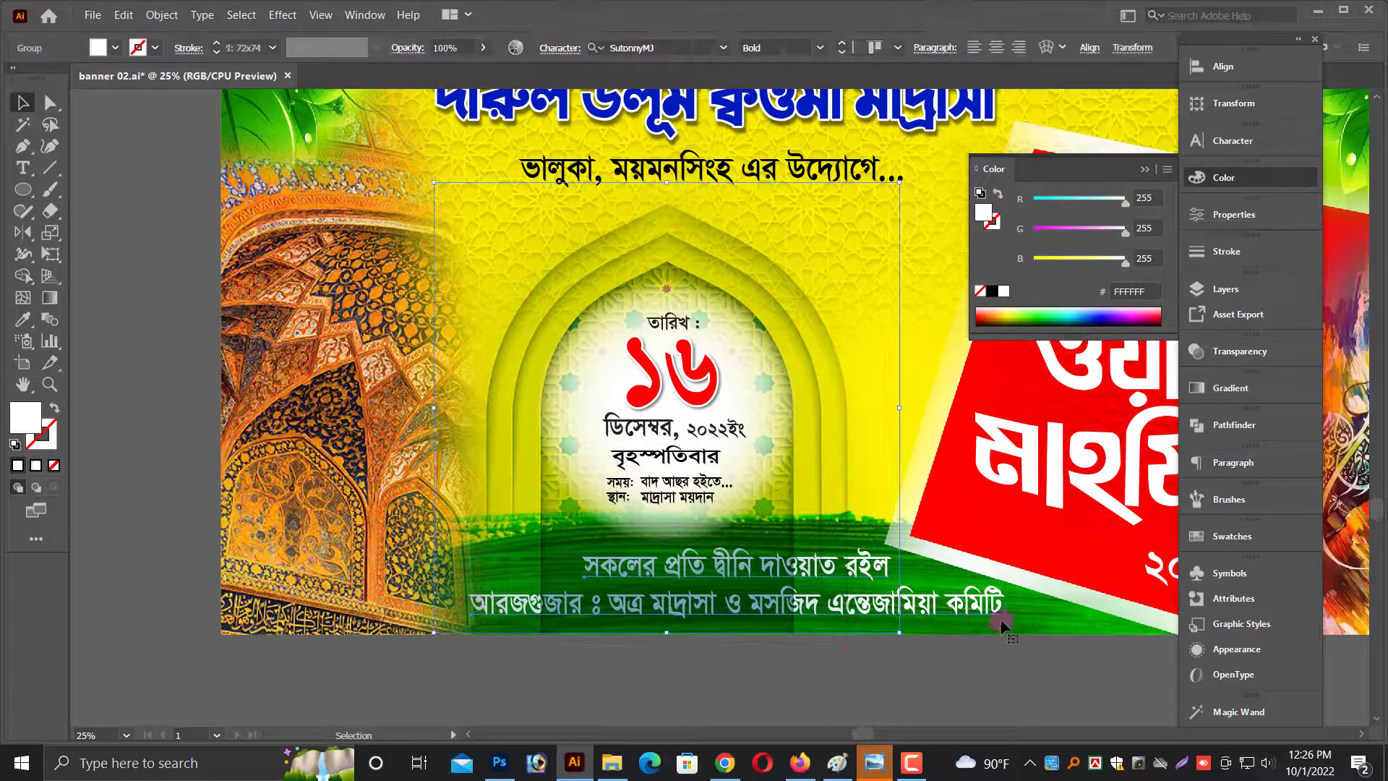
click(906, 678)
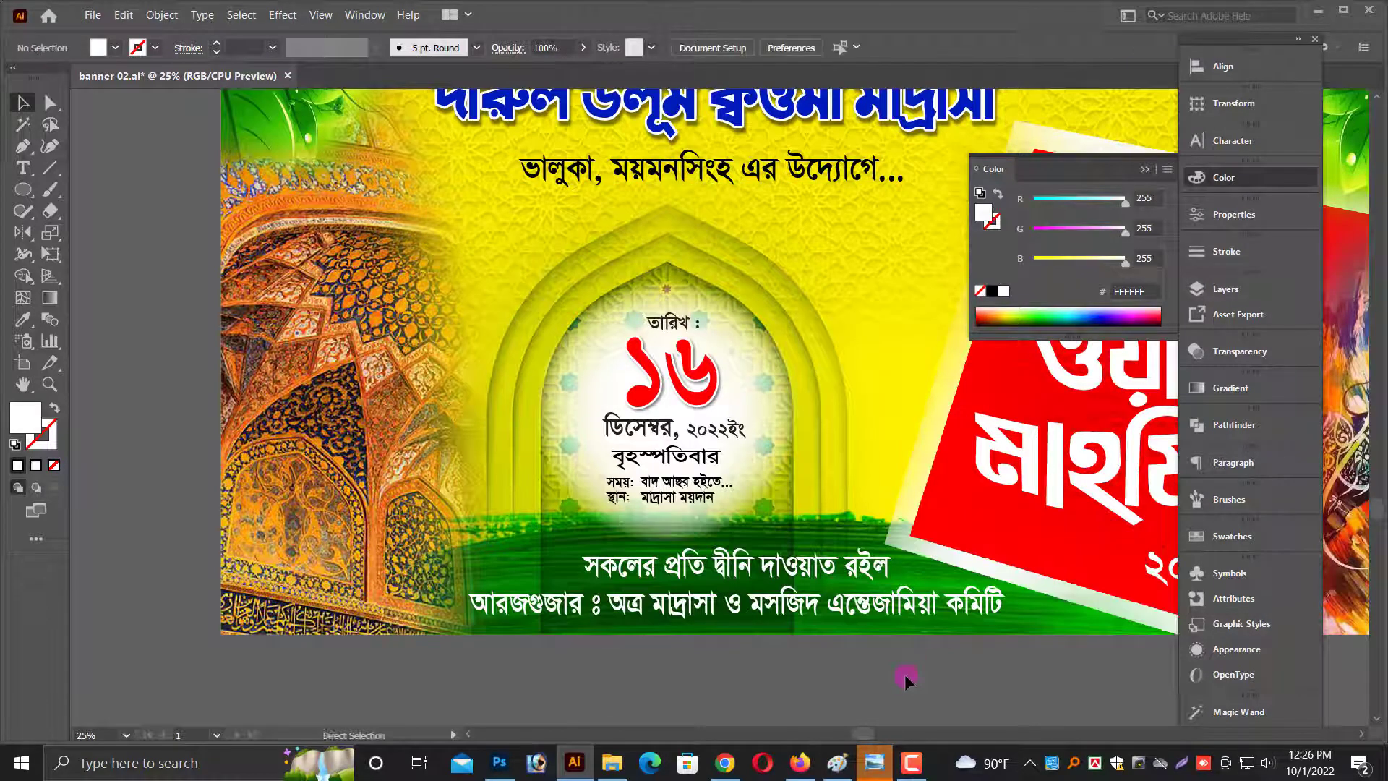
scroll(693, 339, up, 3)
Raise the white circle's bottom edge to shorten it.
click(681, 656)
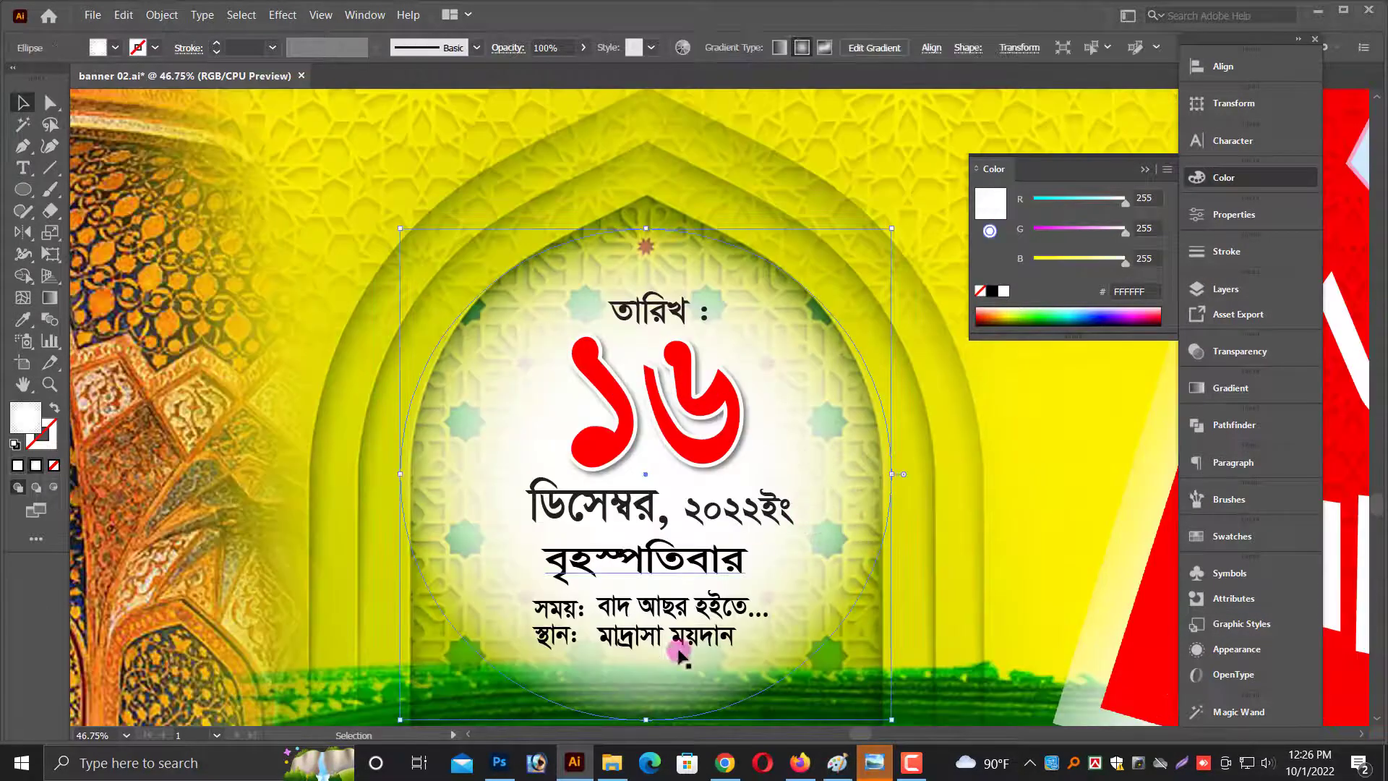
drag(645, 720, 650, 690)
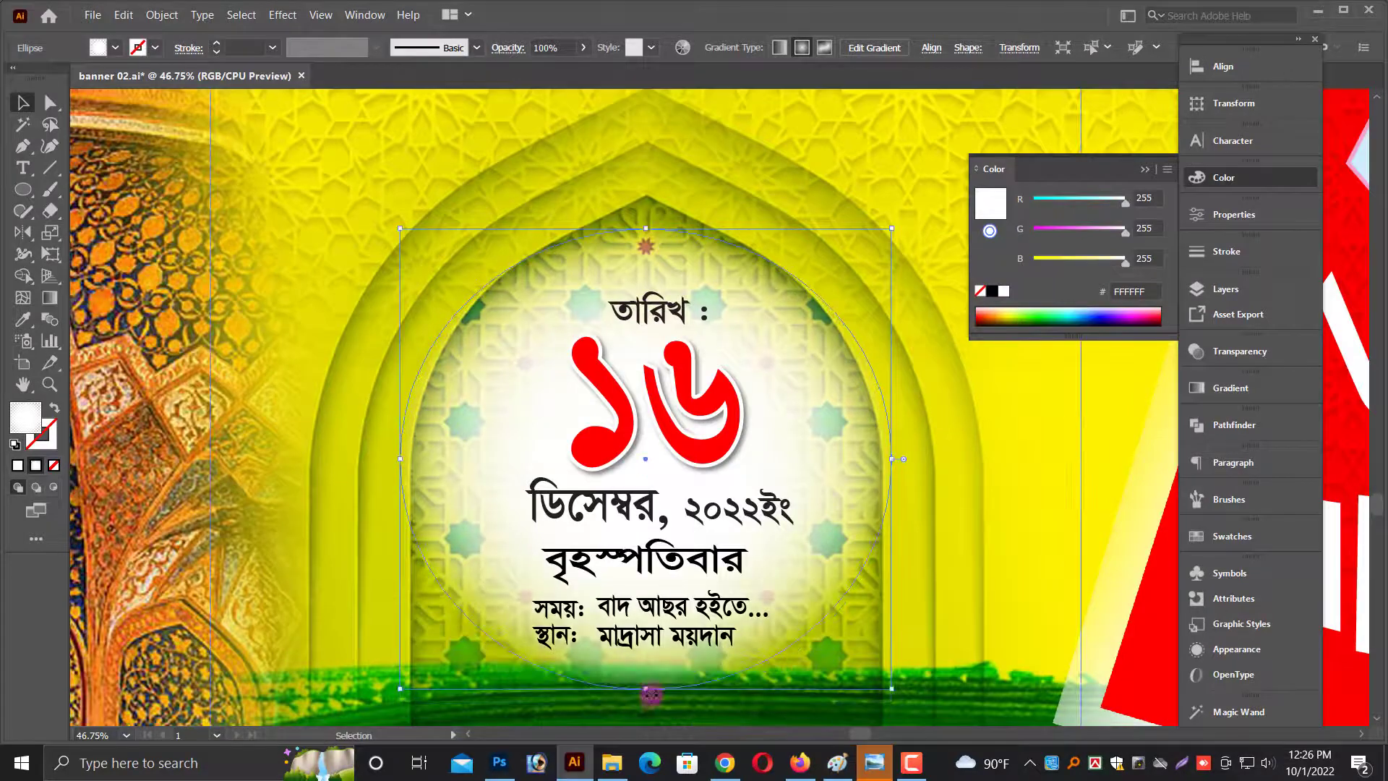
scroll(651, 690, down, 2)
scroll(694, 685, down, 1)
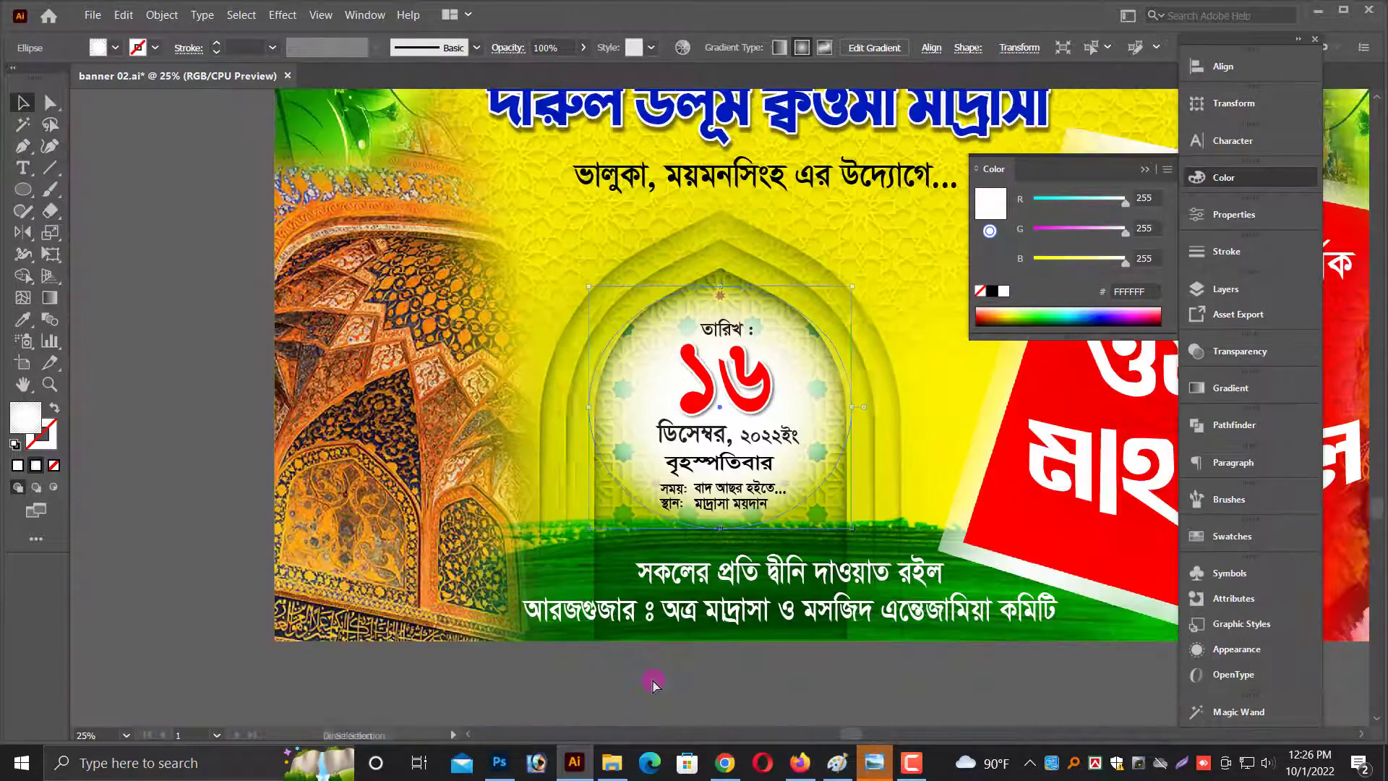
scroll(738, 679, down, 1)
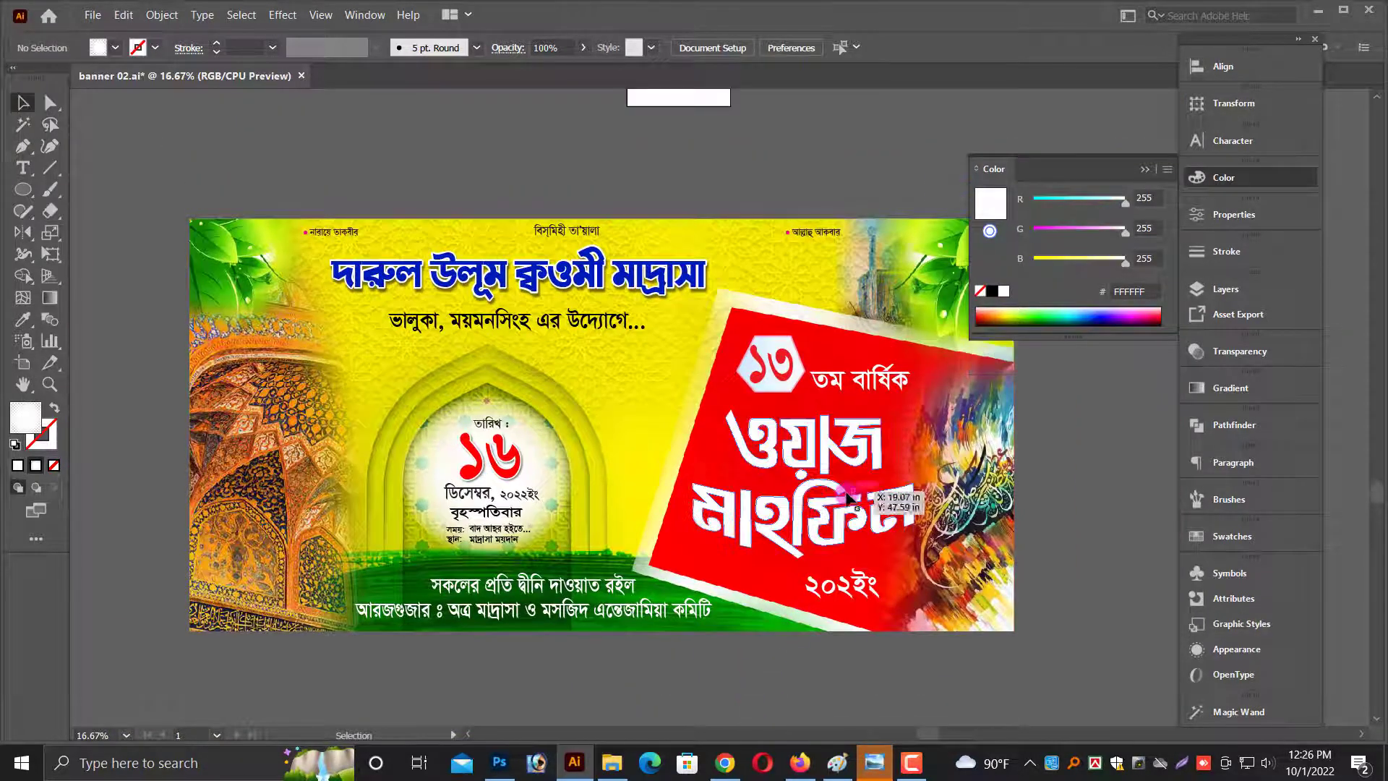
Delete the light-blue hexagon behind the ১৩ numerals.
click(860, 379)
scroll(893, 347, up, 4)
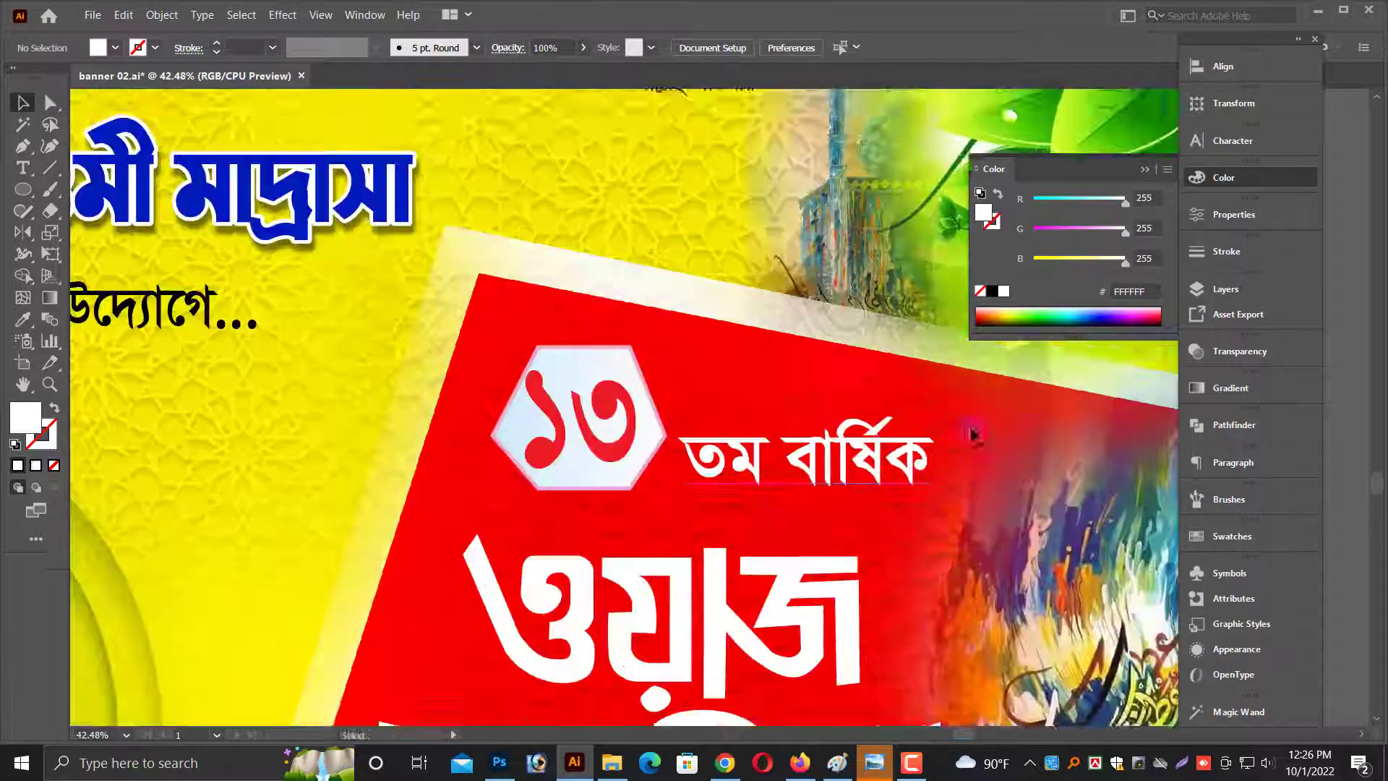
scroll(586, 448, up, 3)
click(542, 488)
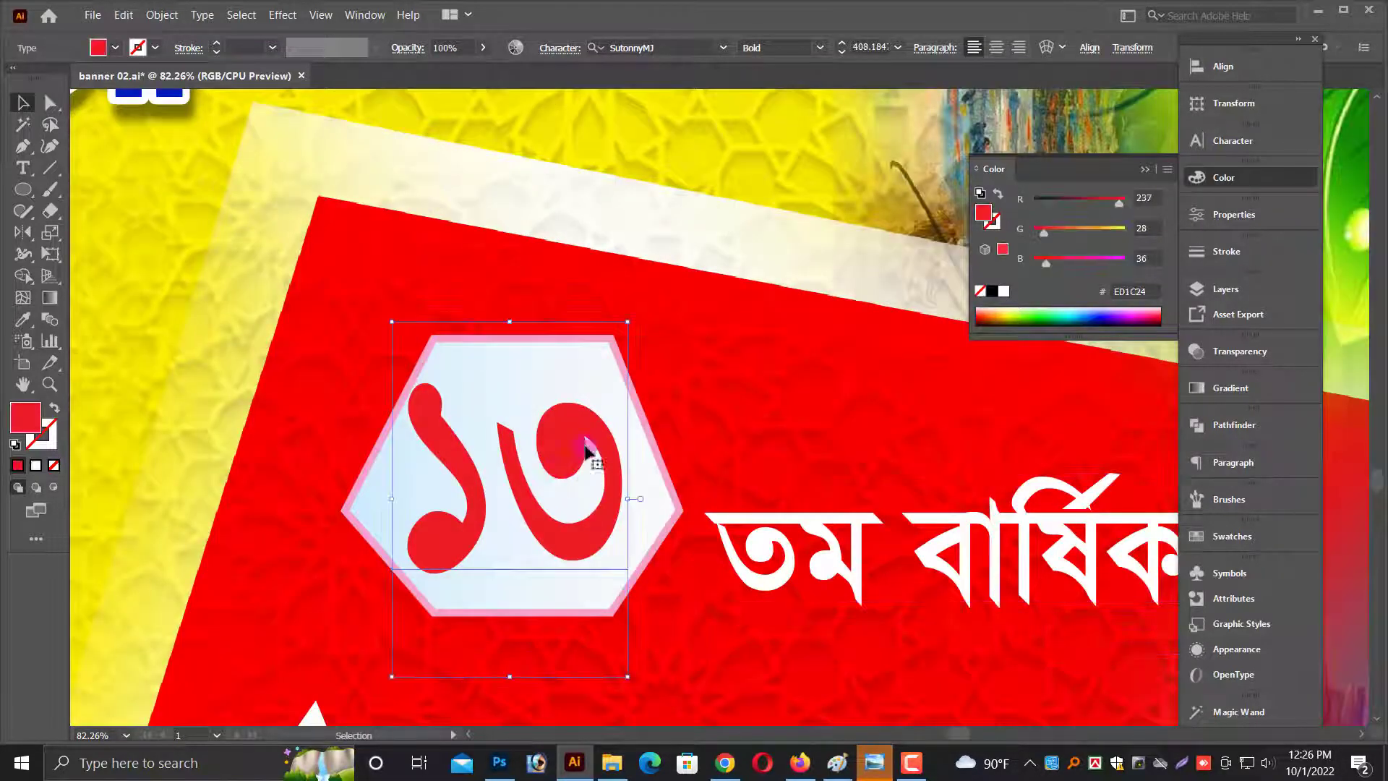
click(666, 483)
key(Delete)
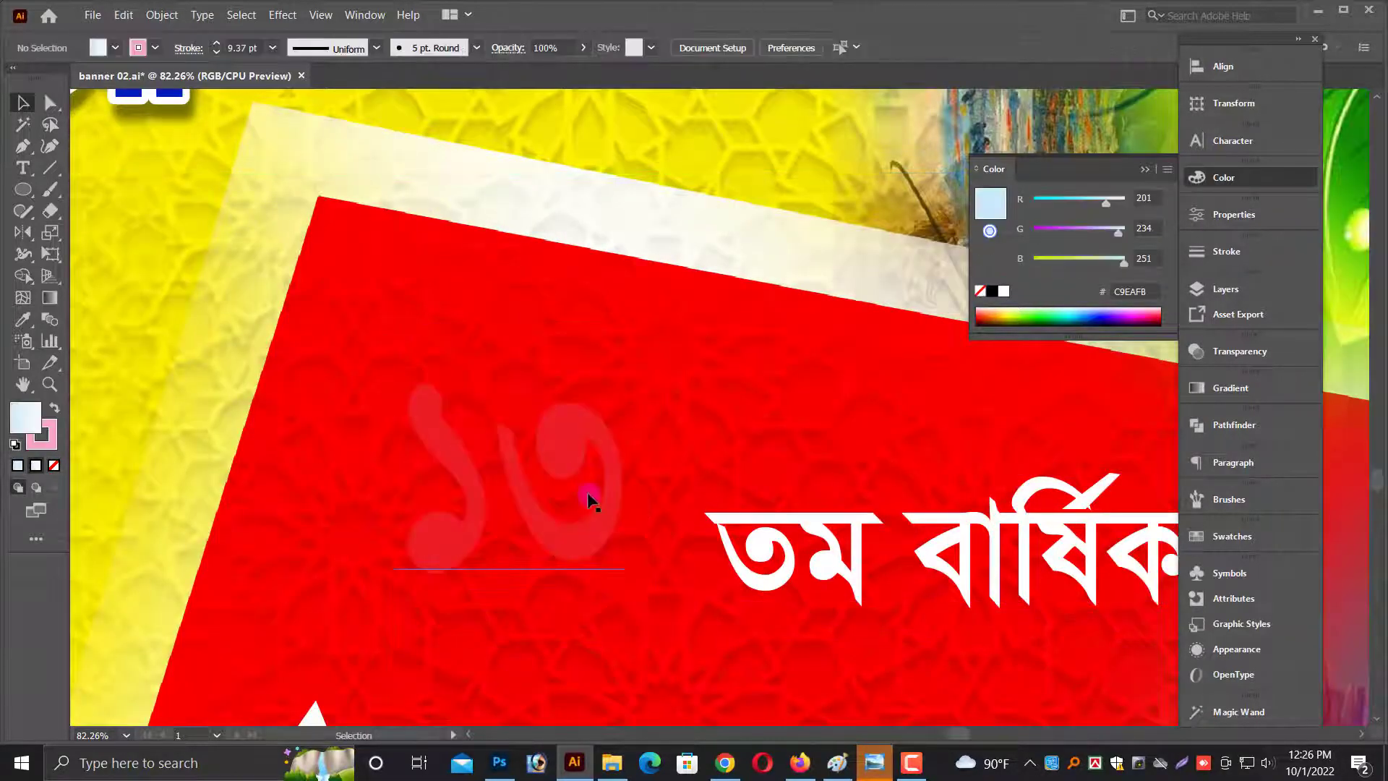
Make ১৩ large yellow (#FFFF00) numerals with তম বার্ষিক moved beside them.
click(593, 499)
click(992, 291)
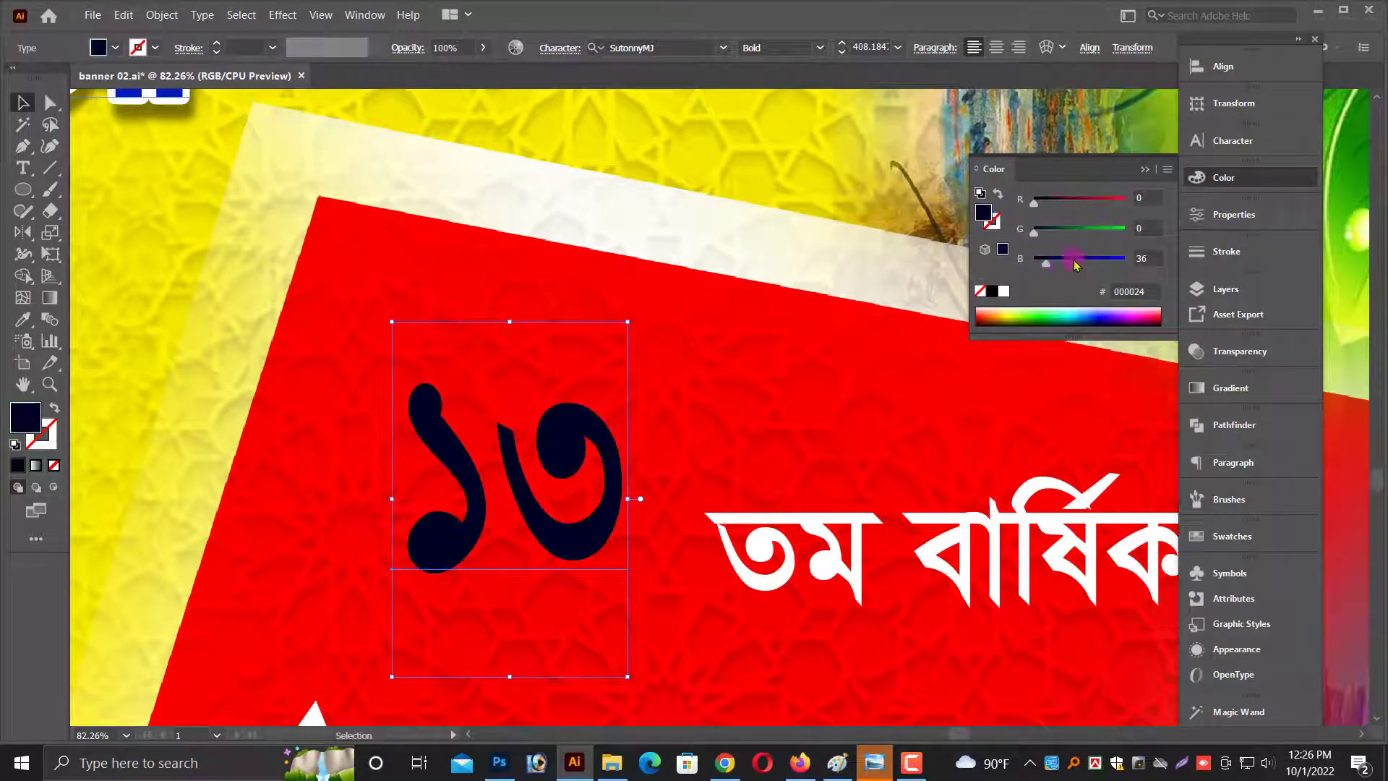
drag(1056, 233, 1125, 233)
drag(1033, 203, 1125, 202)
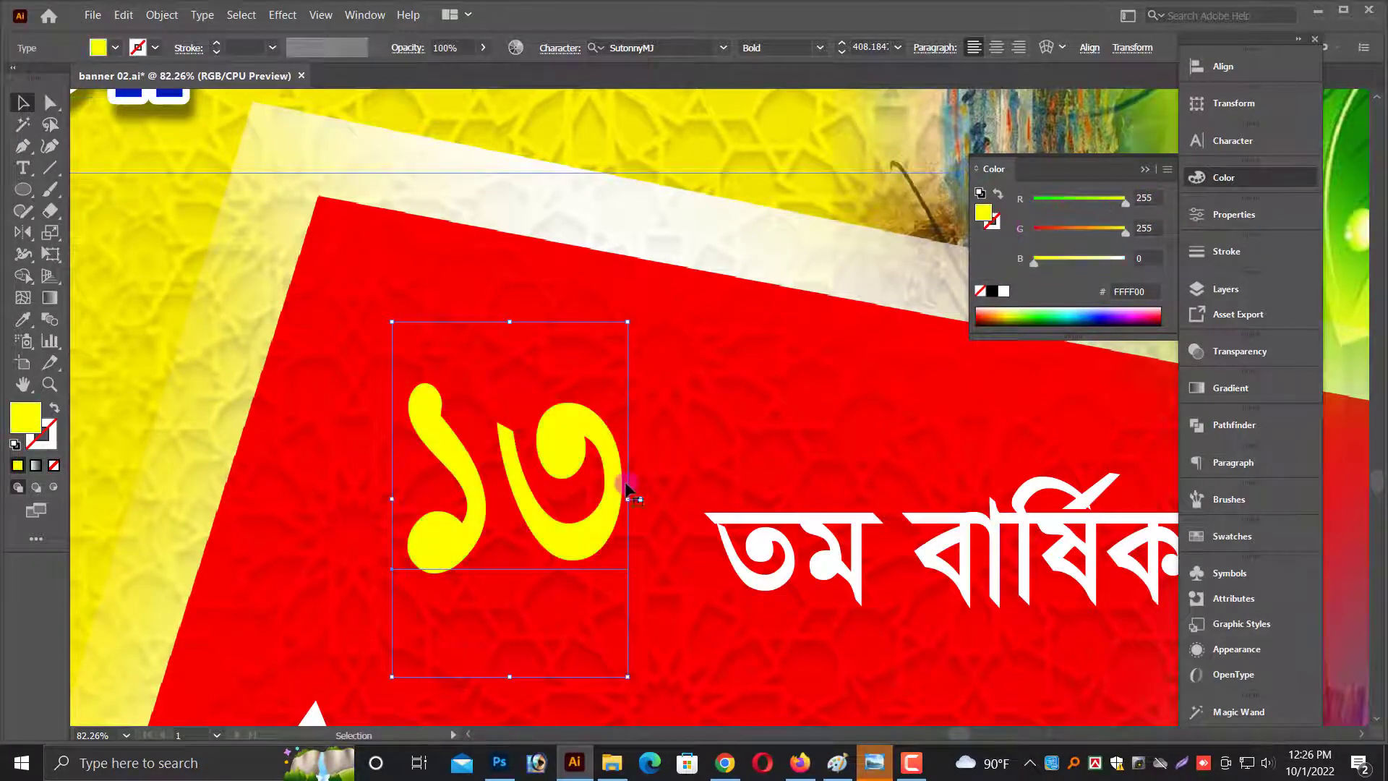
scroll(627, 449, down, 2)
drag(627, 449, 640, 475)
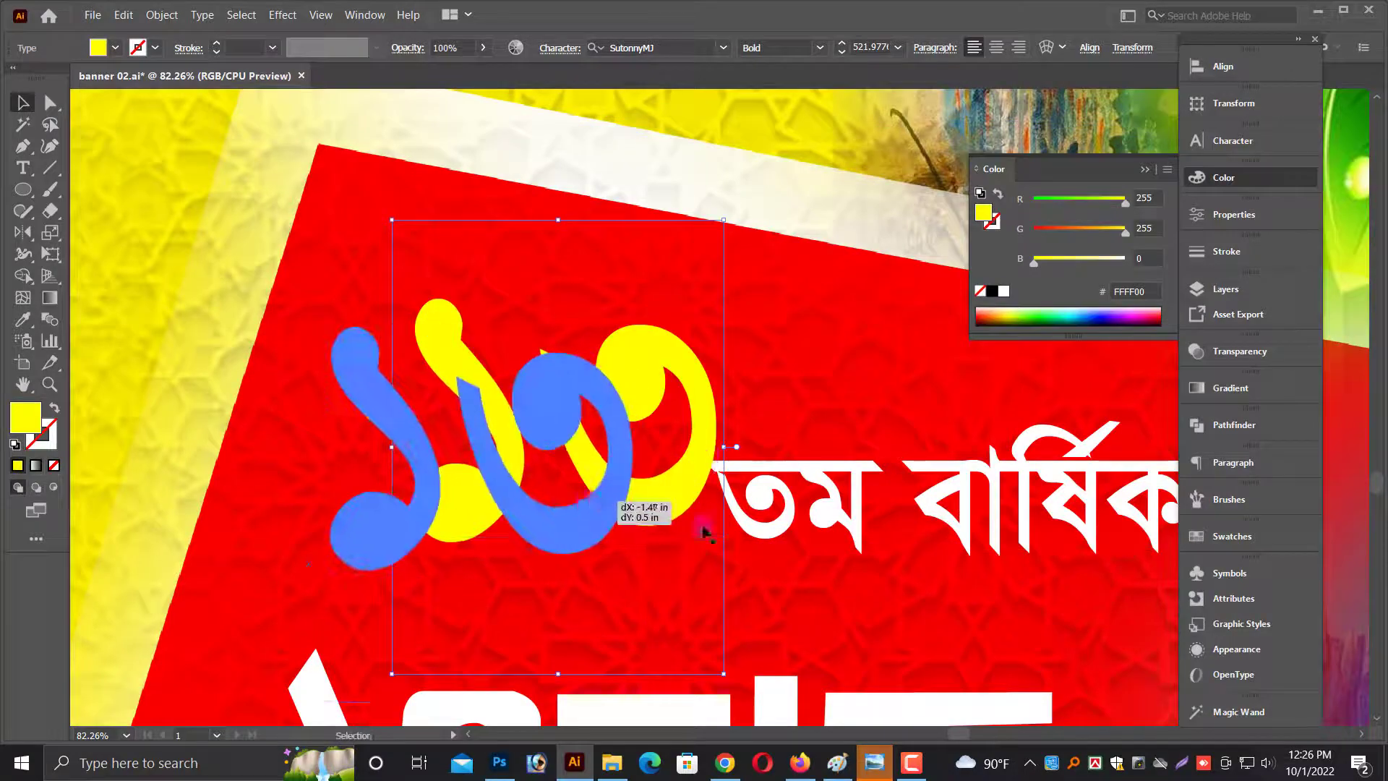
drag(786, 495, 759, 497)
Copy the ওয়াজ মাহফিল title group and nudge the ২০২২ইং year text down-left.
key(ctrl+minus)
key(ctrl+minus)
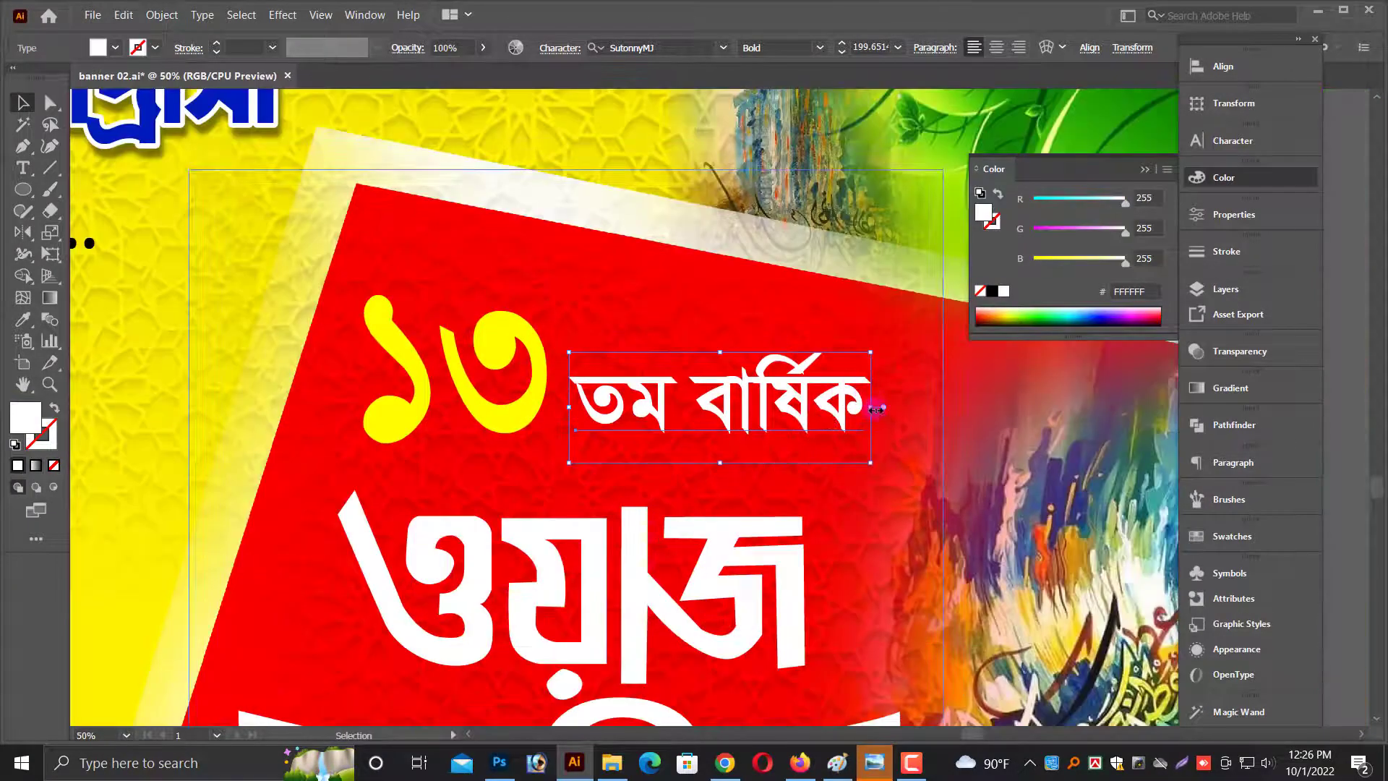
click(690, 549)
key(ctrl+minus)
key(ctrl+minus)
scroll(633, 483, right, 2)
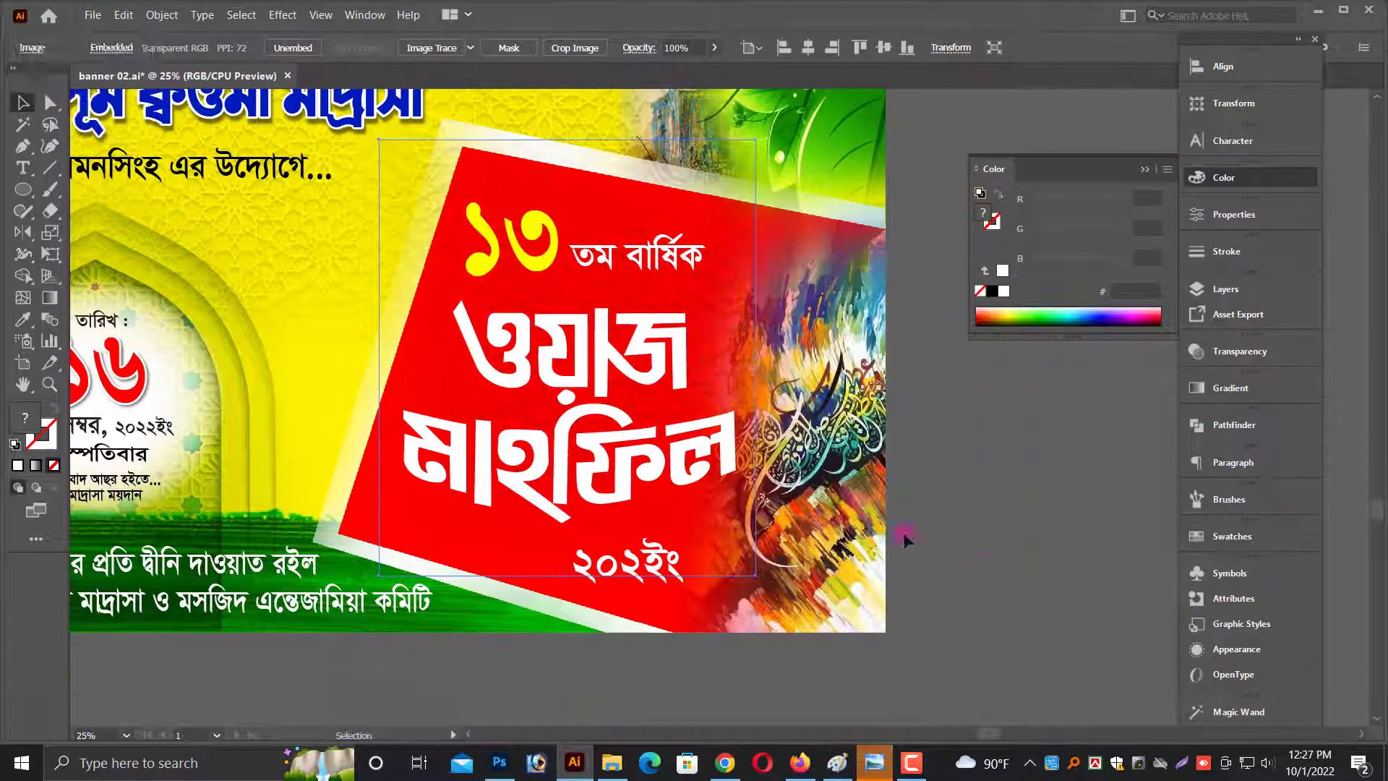
drag(613, 573, 599, 585)
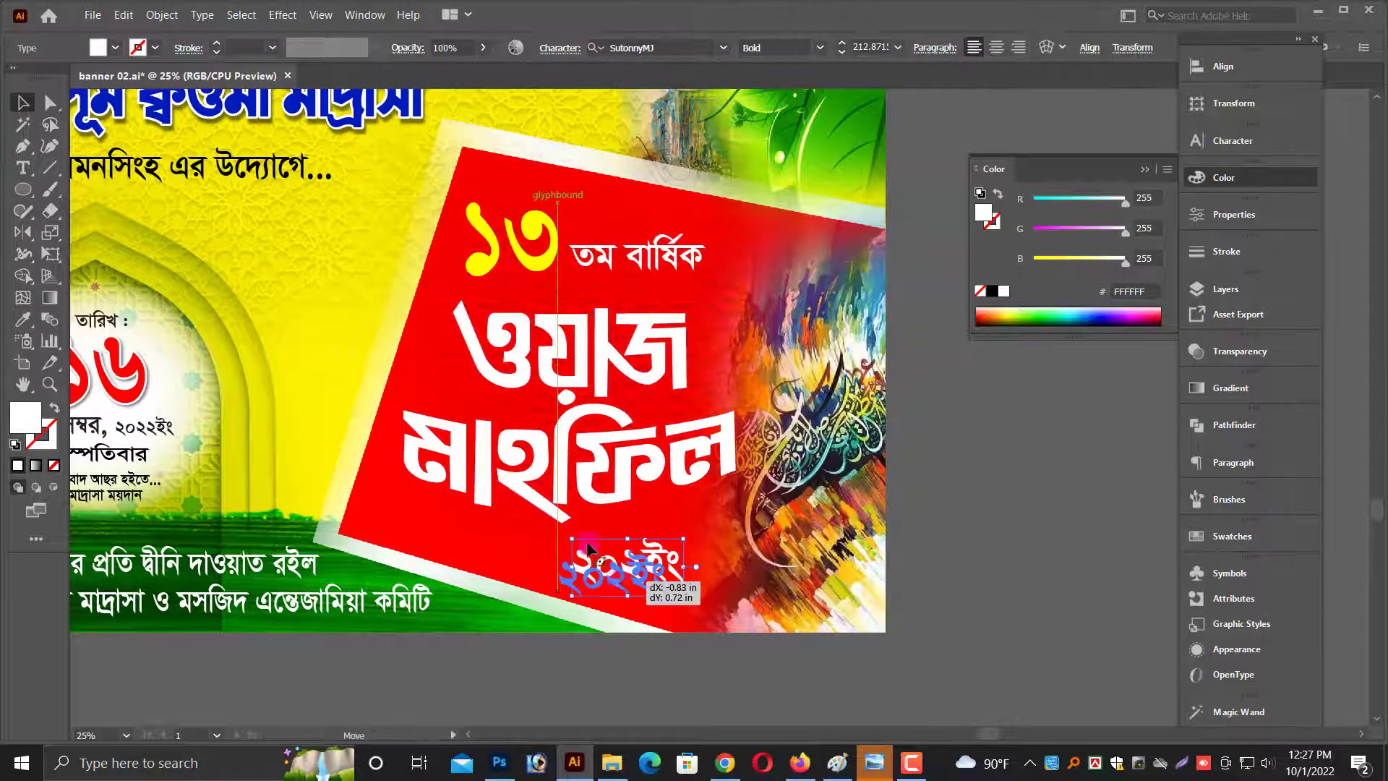
Paste the ওয়াজ মাহফিল title into the Photoshop banner and scale it onto the red panel.
key(alt+Tab)
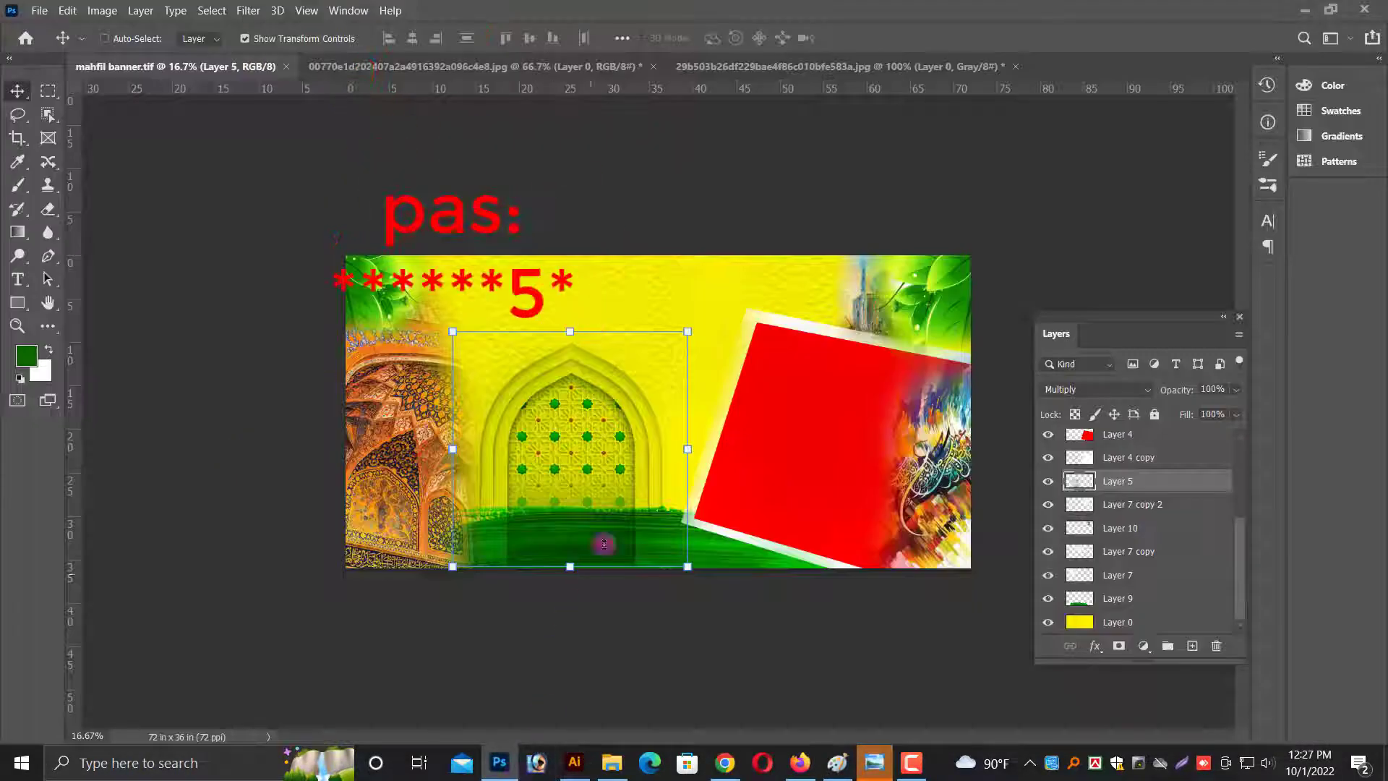
key(ctrl+v)
key(Return)
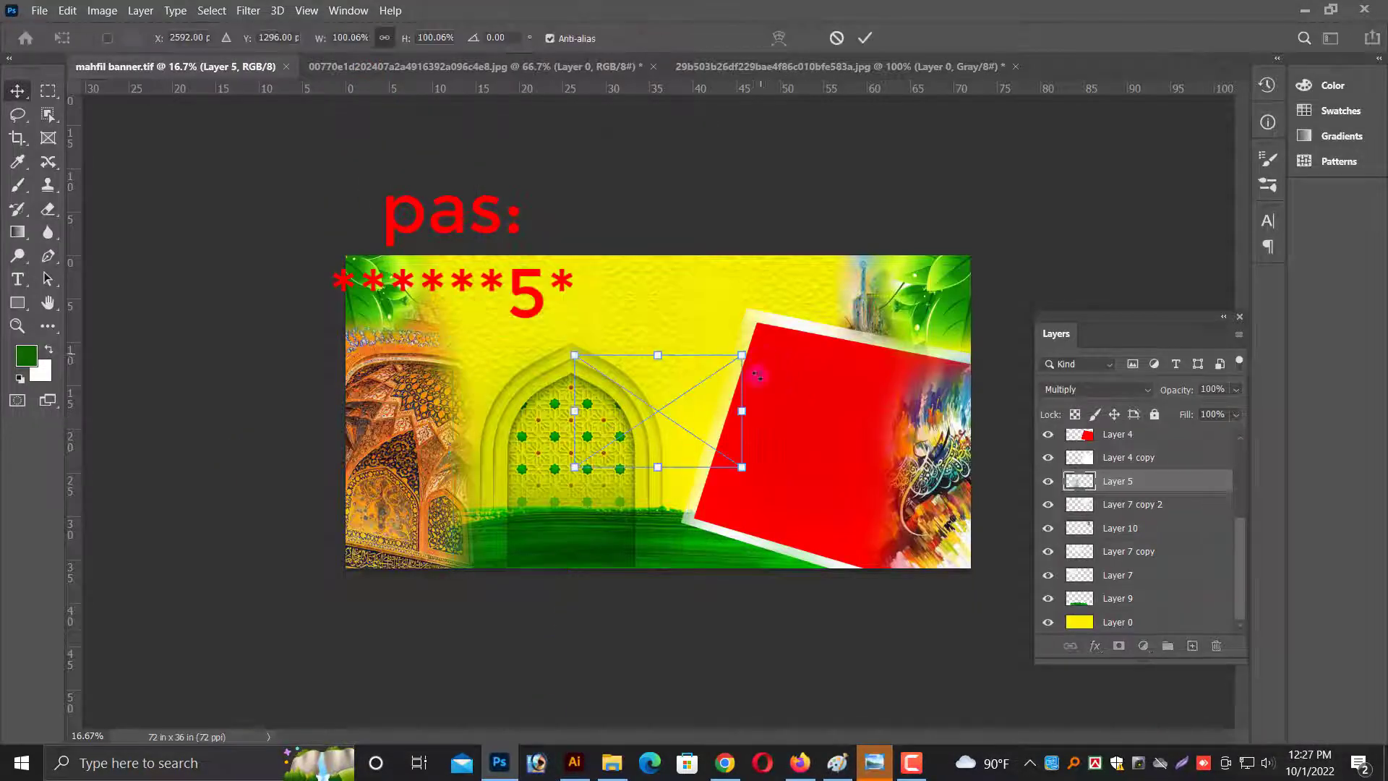
drag(758, 411, 947, 411)
key(Return)
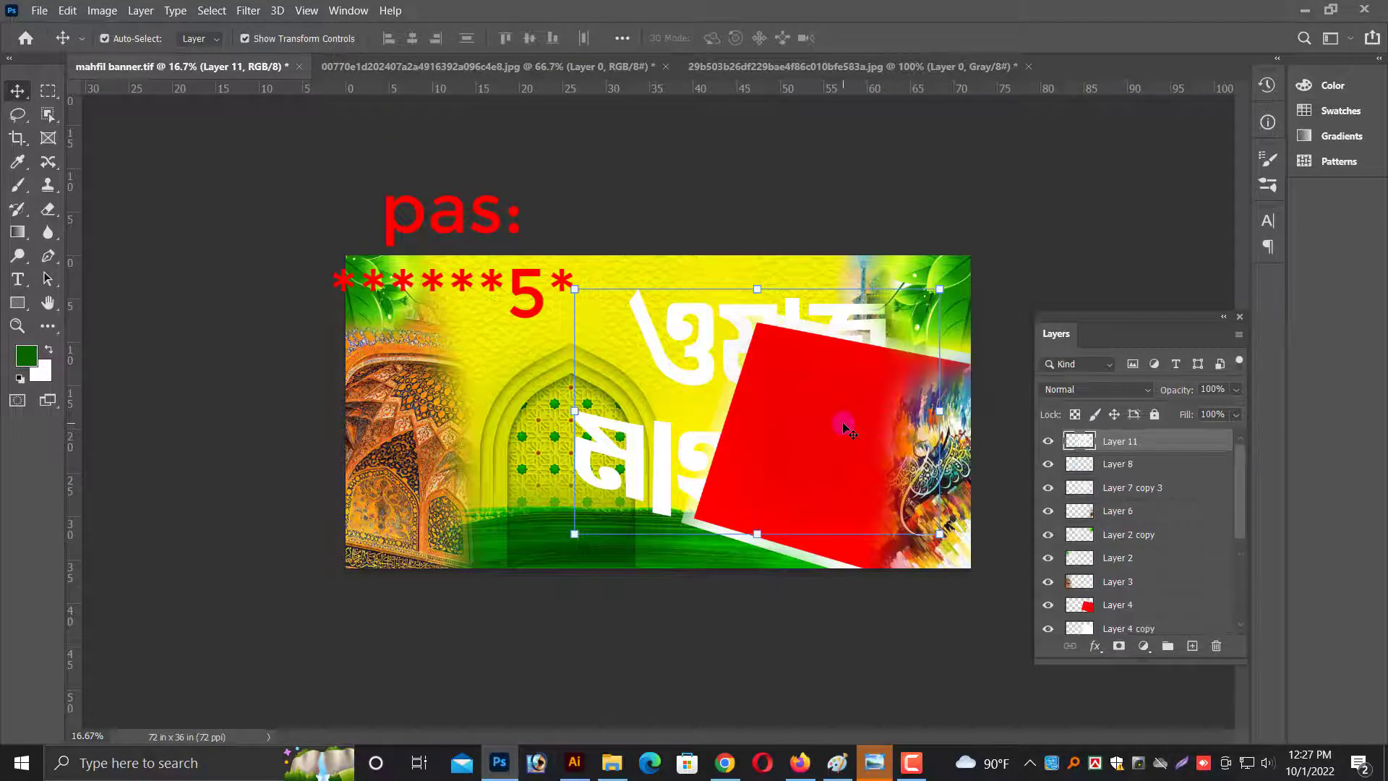
key(ctrl+plus)
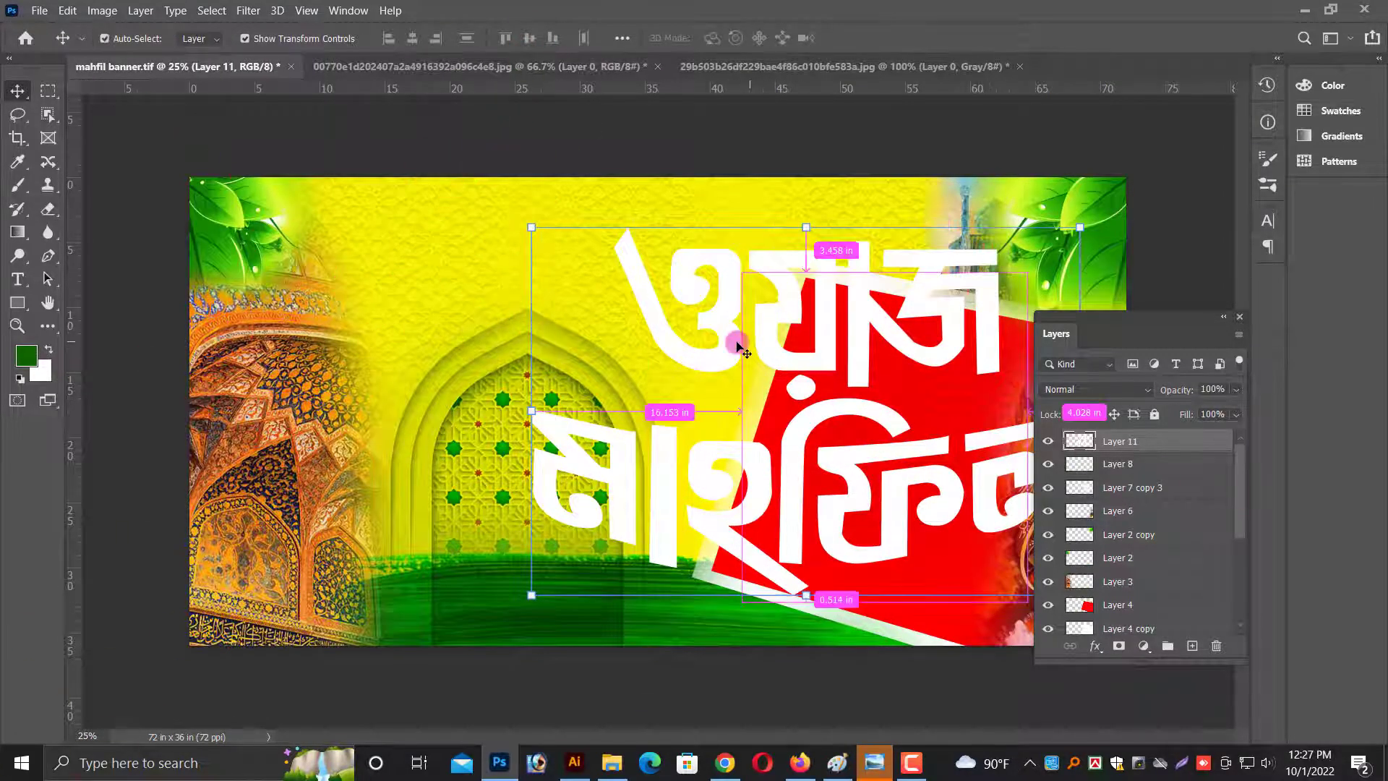
scroll(737, 354, up, 1)
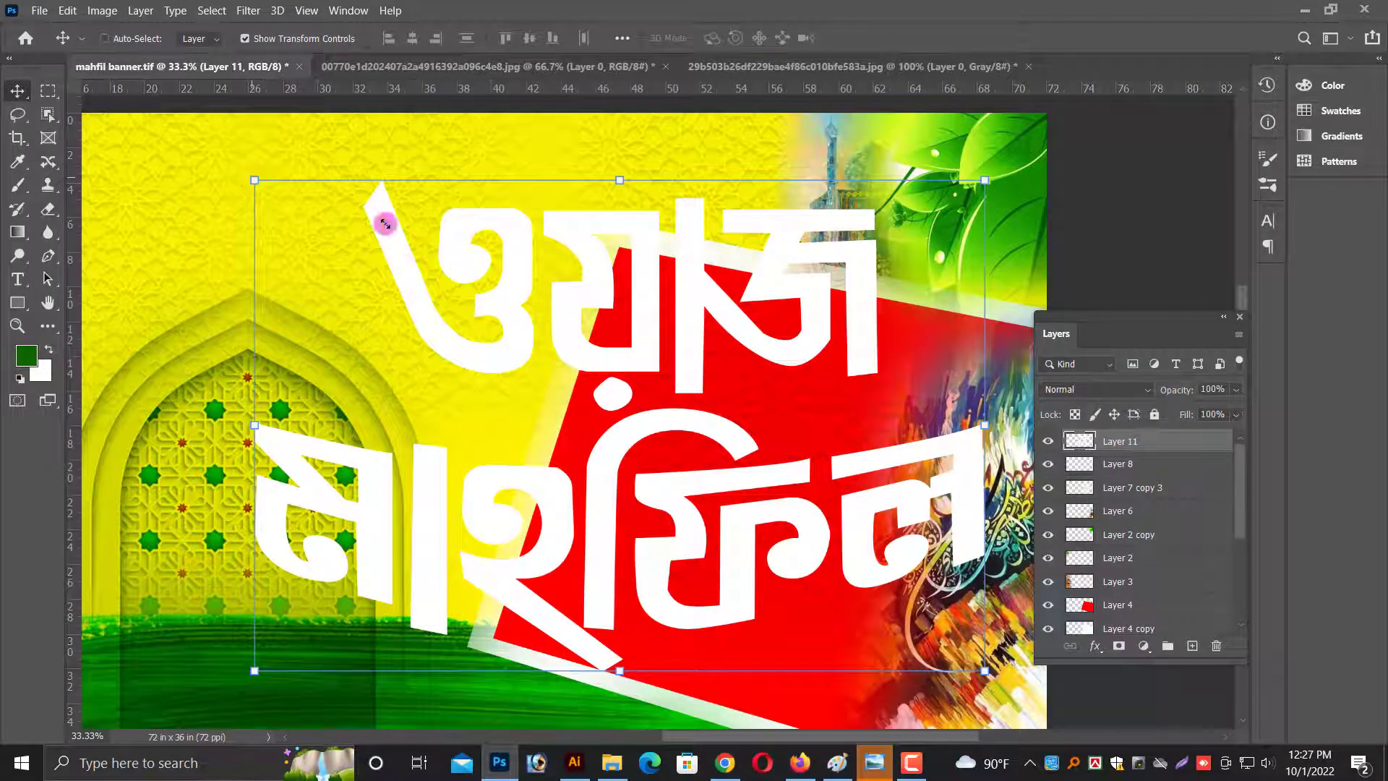
drag(386, 224, 609, 376)
key(Return)
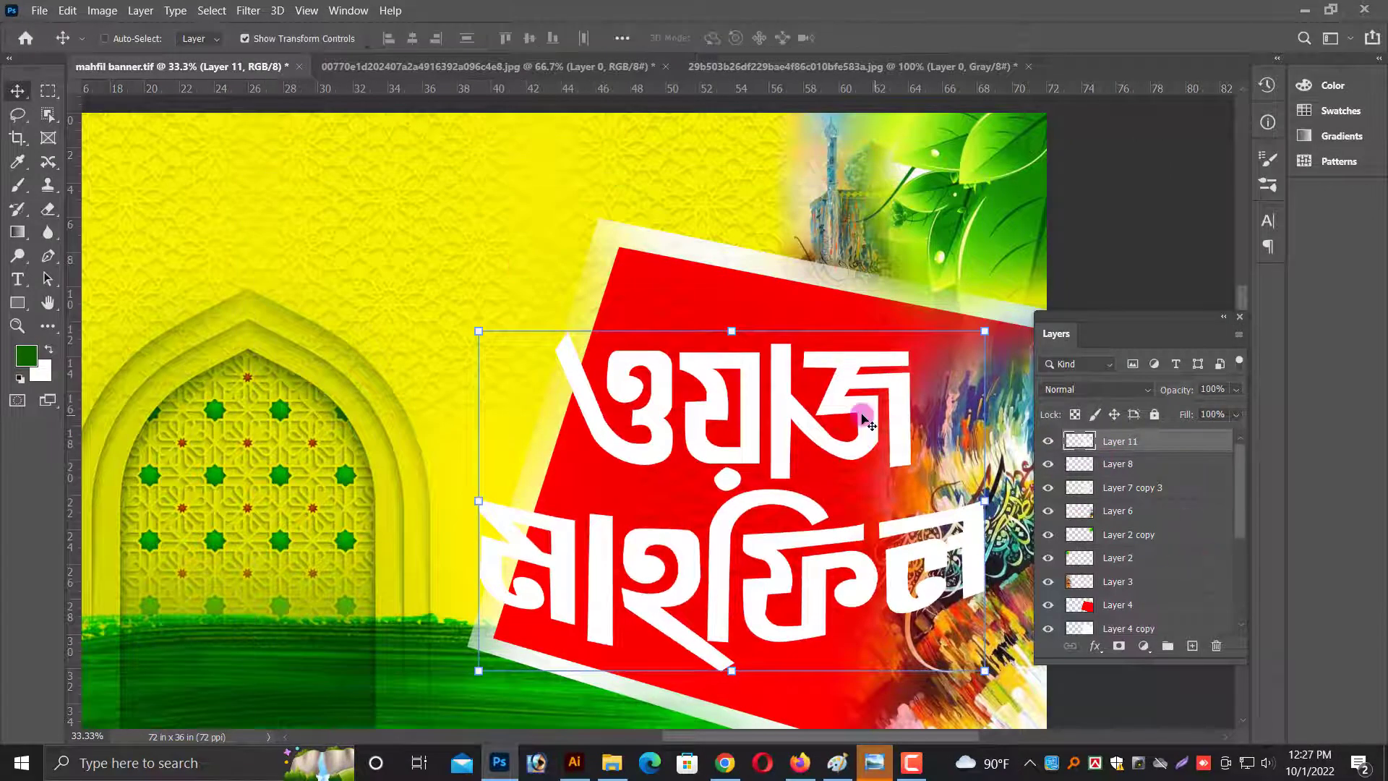
right_click(1155, 446)
click(940, 11)
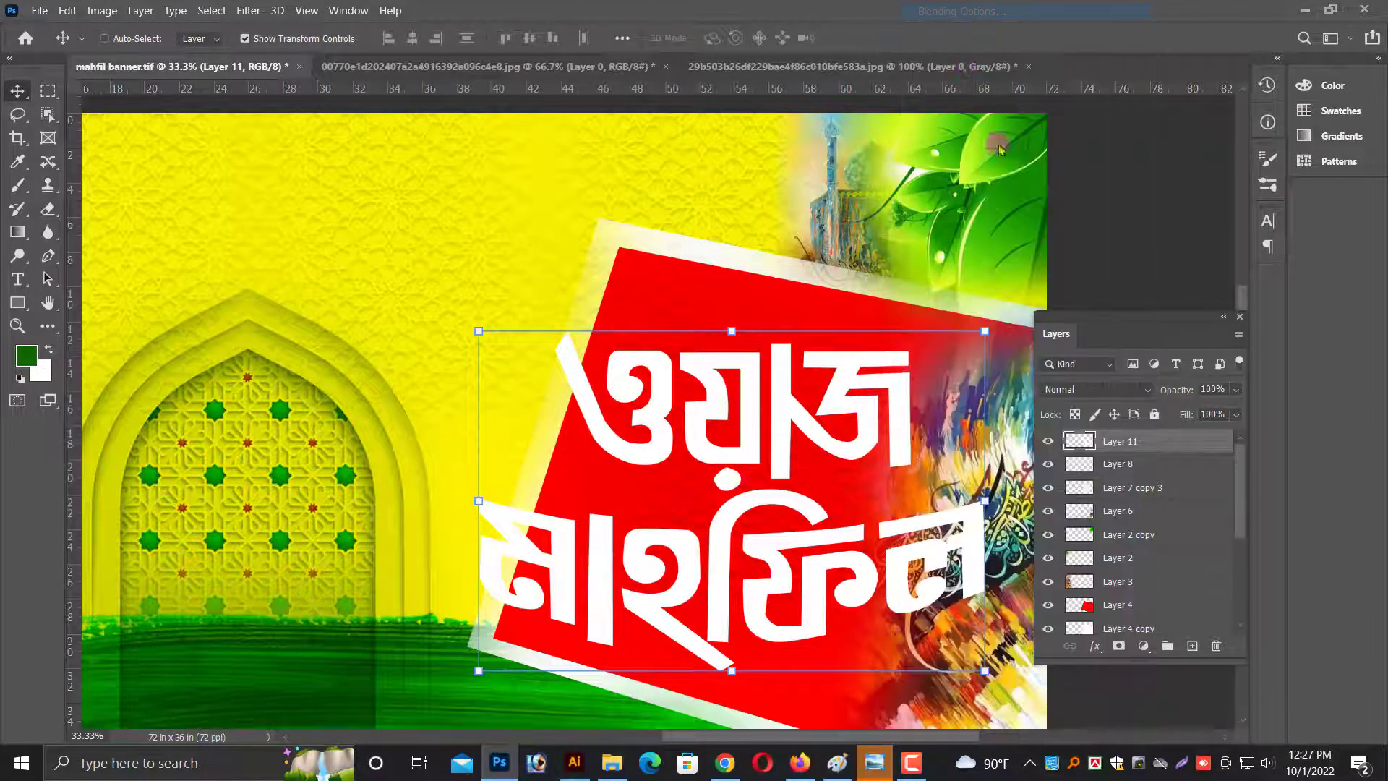
Add a drop shadow to the title at 75% opacity and 42 px distance.
drag(954, 185, 1079, 106)
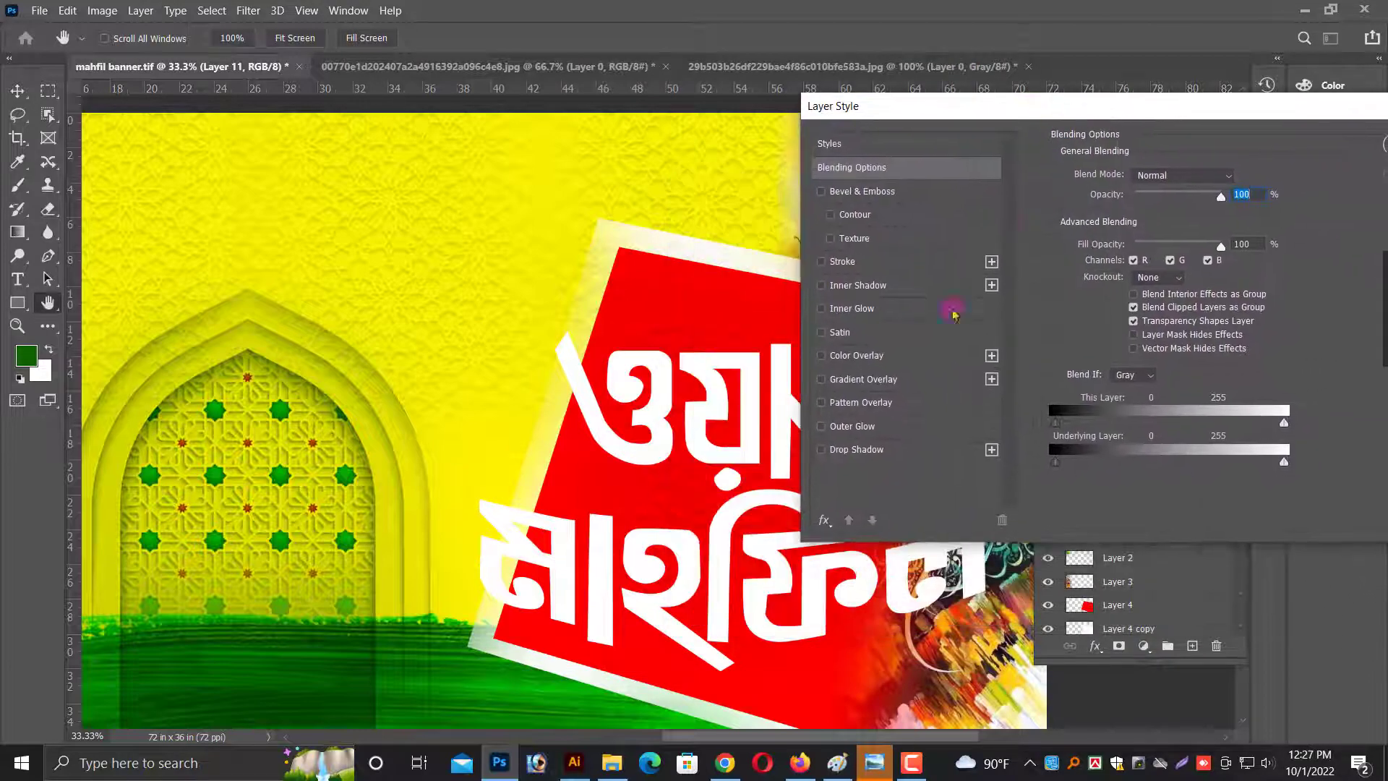
click(870, 450)
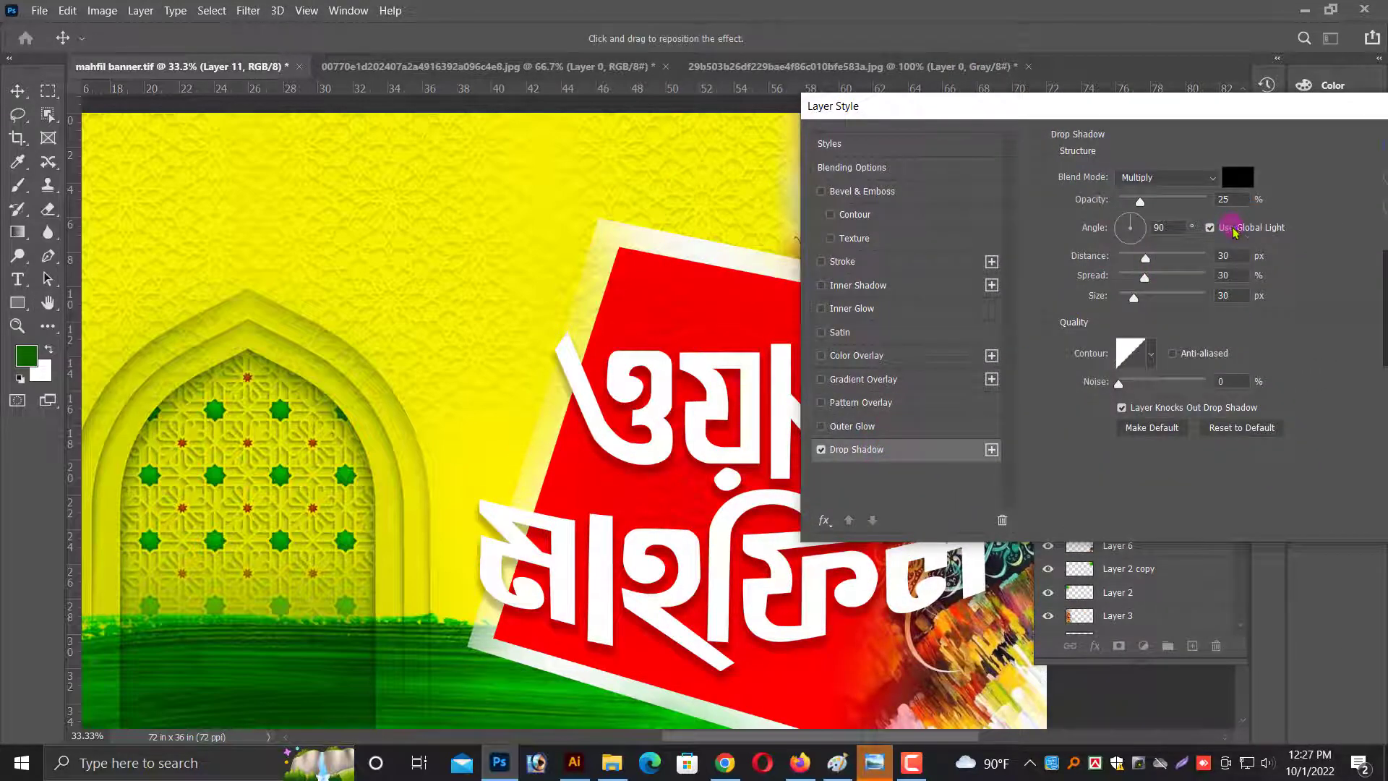
drag(1237, 112, 437, 87)
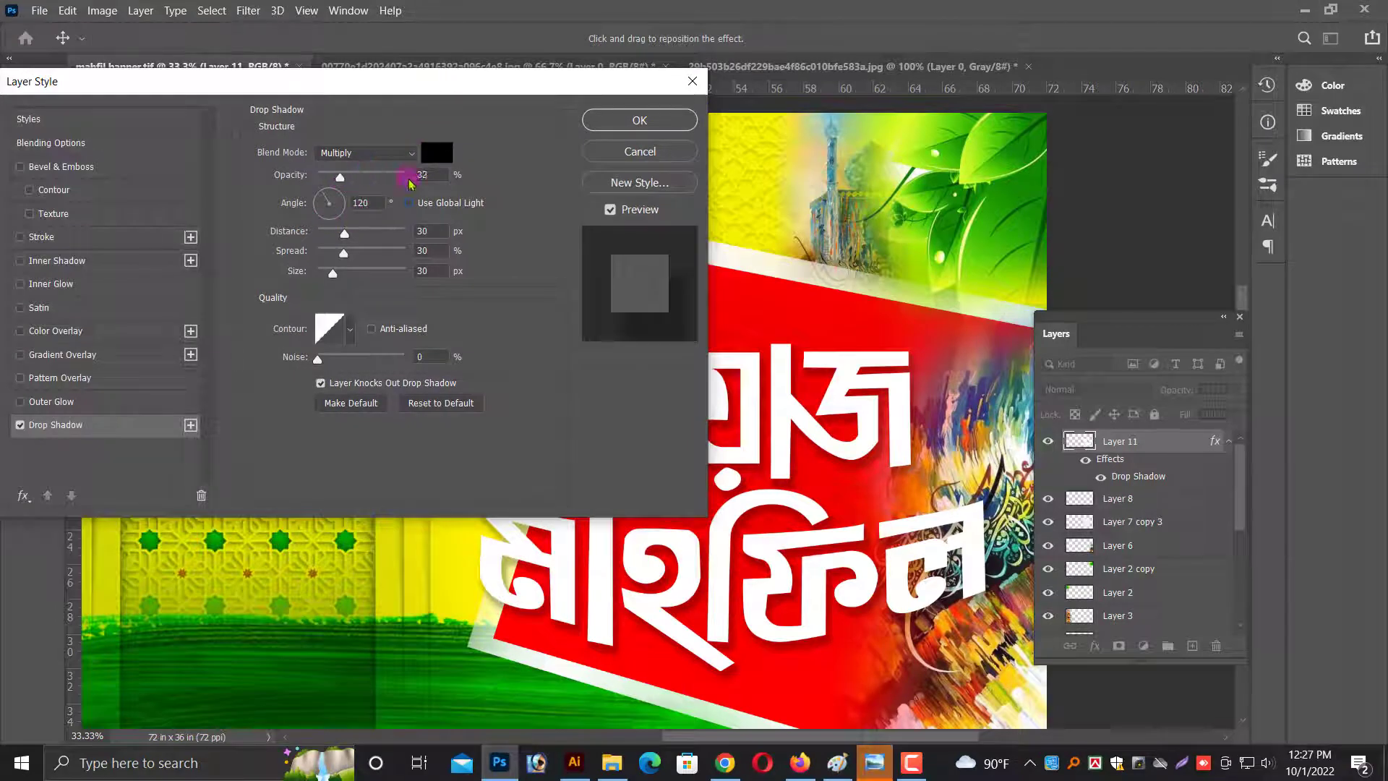
drag(409, 181, 468, 230)
drag(859, 629, 674, 460)
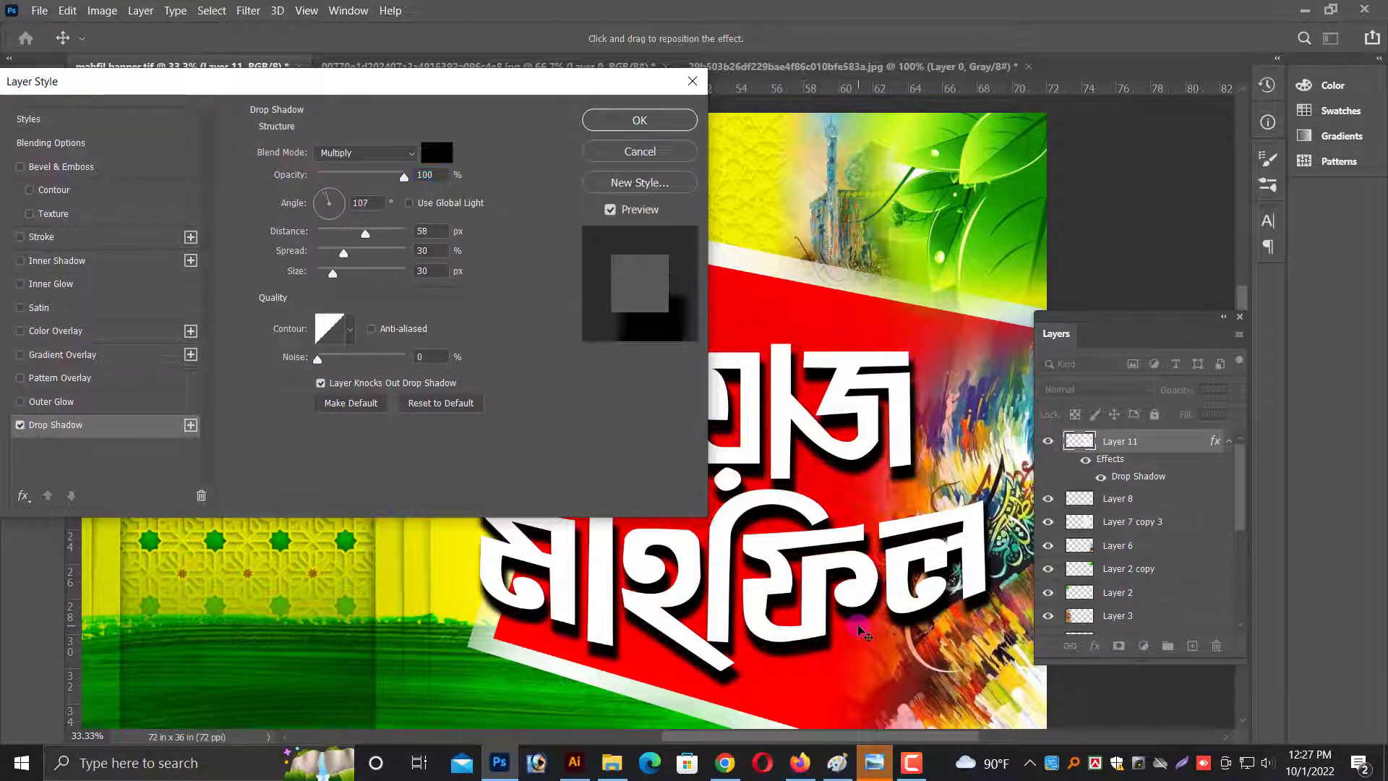
click(380, 177)
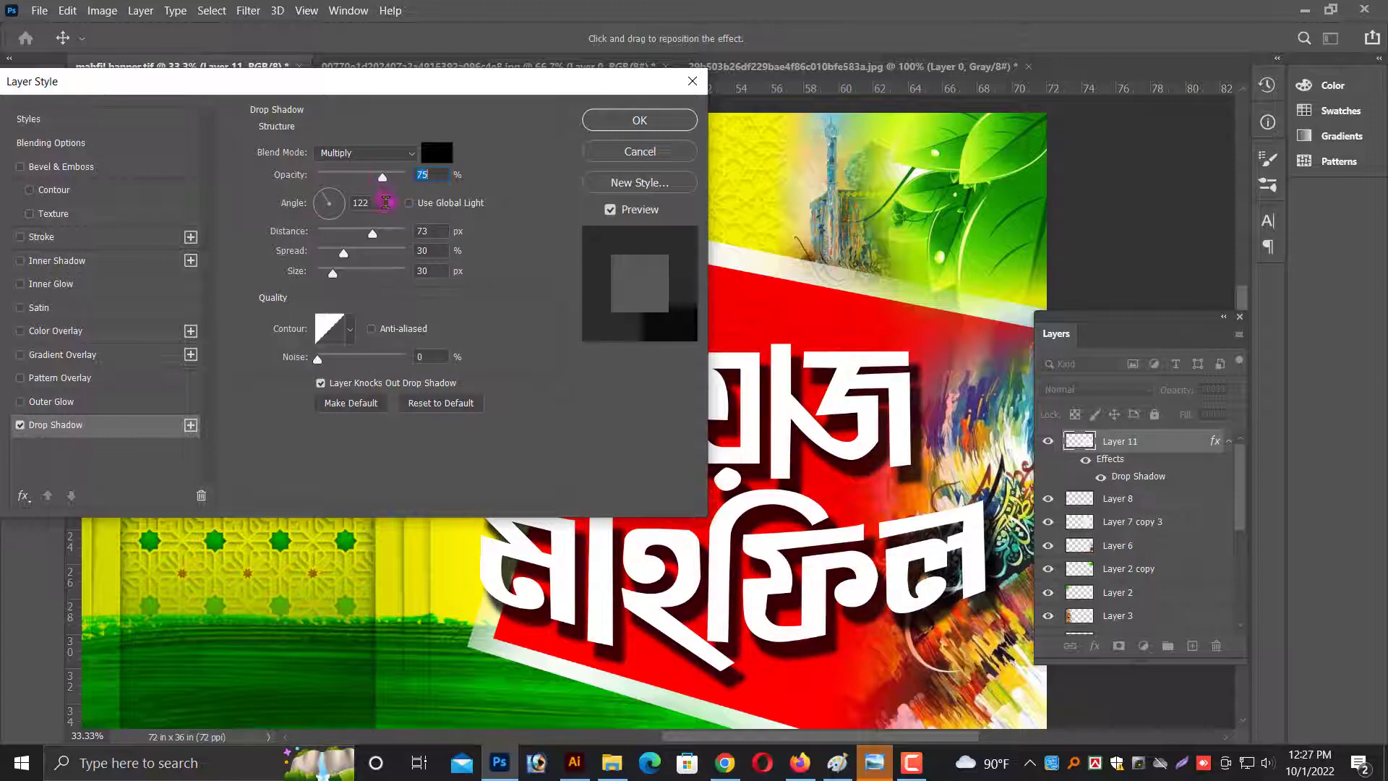
text(7)
click(355, 234)
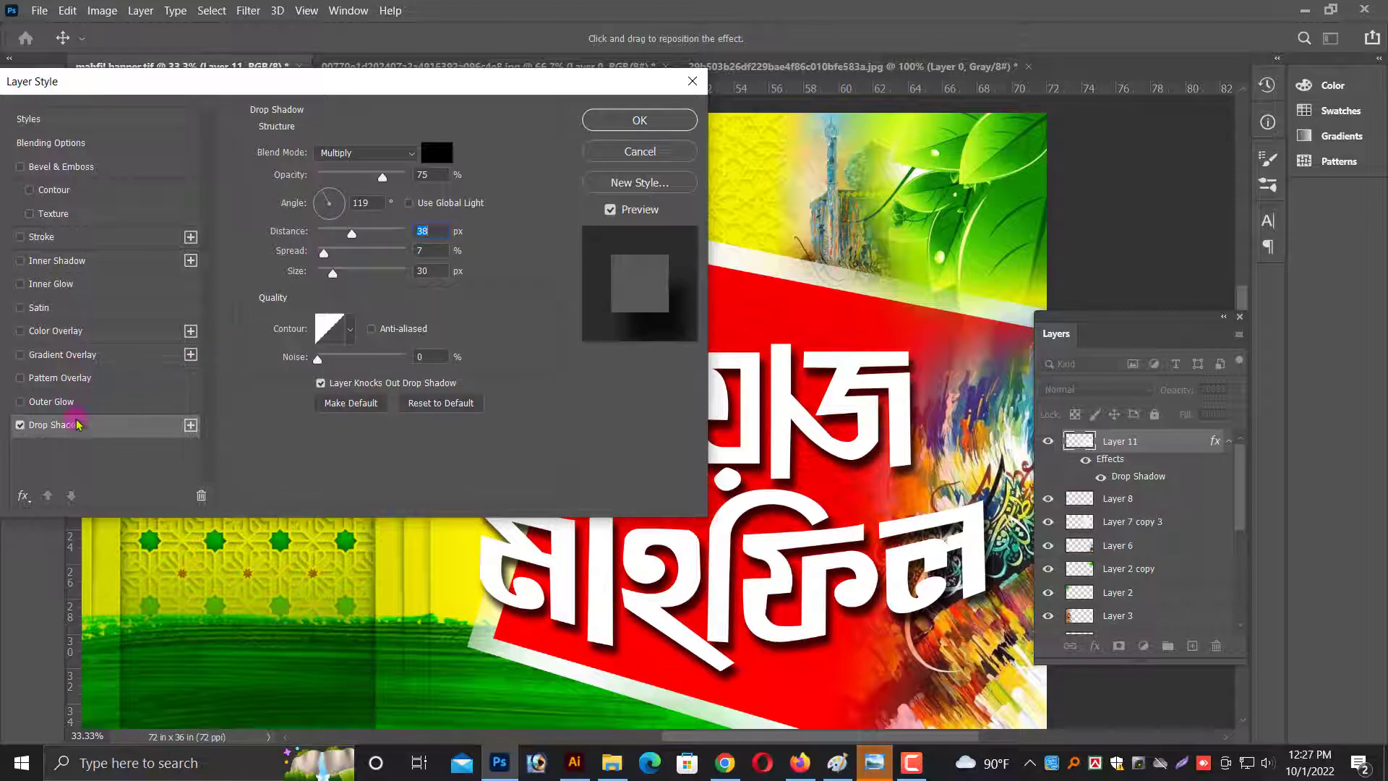
Add a Chisel Hard Emboss bevel of size 29 px to the title.
click(68, 169)
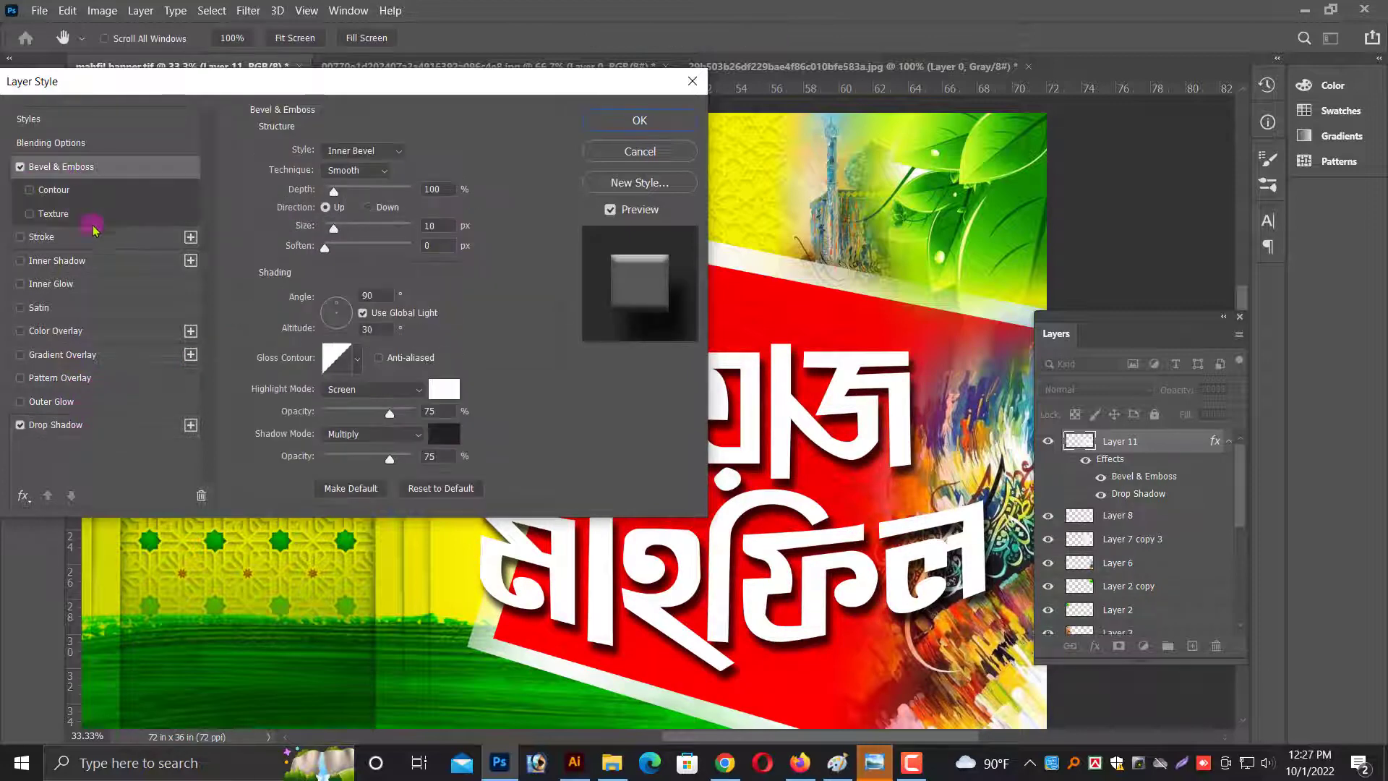
click(377, 151)
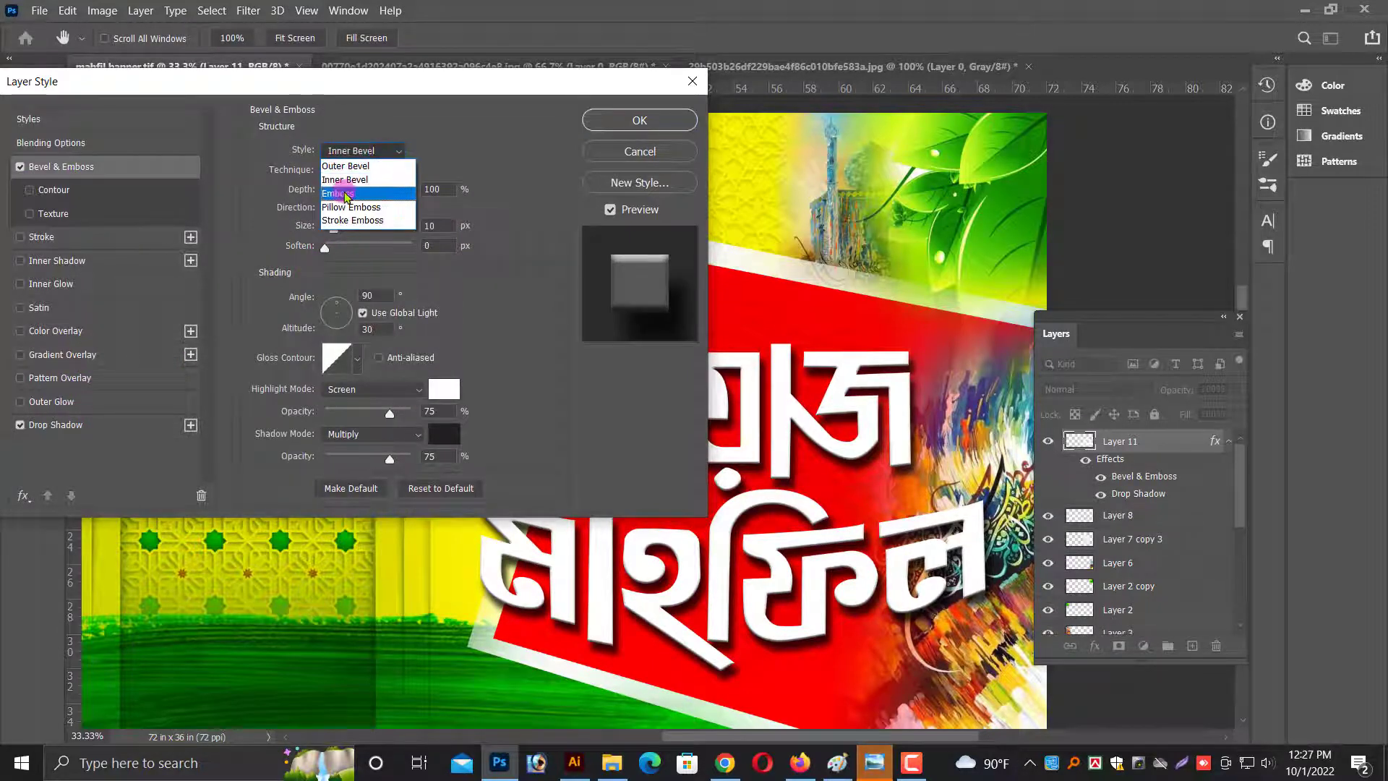
click(354, 195)
click(374, 172)
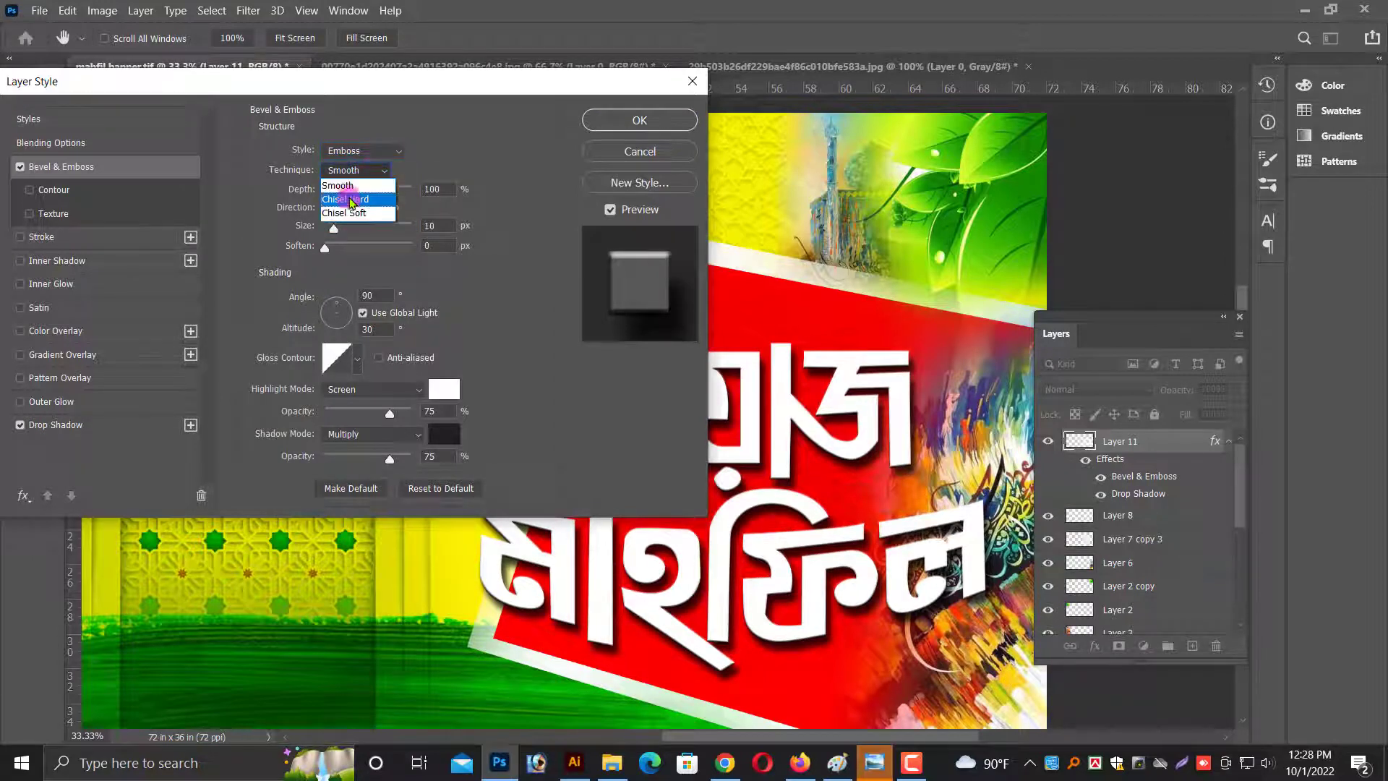
drag(342, 230, 344, 231)
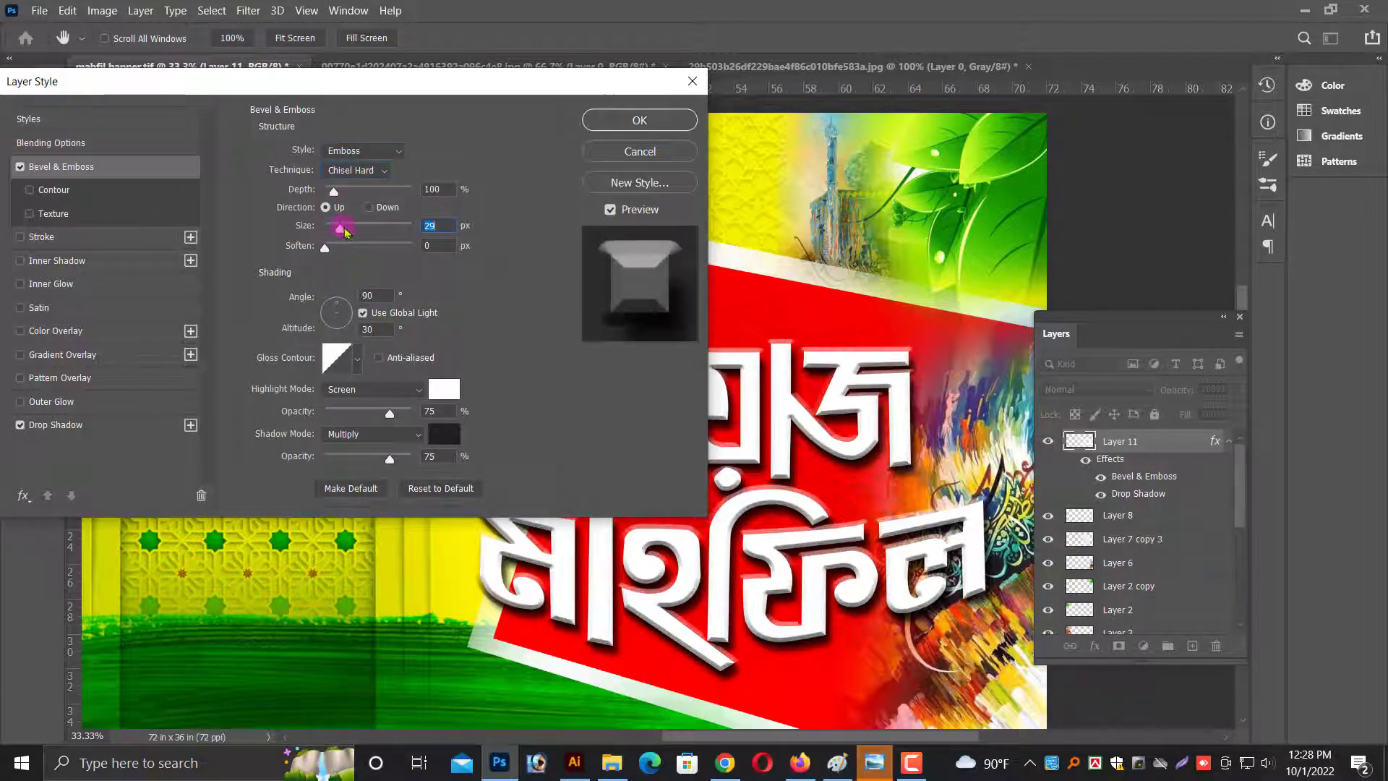
key(ctrl+plus)
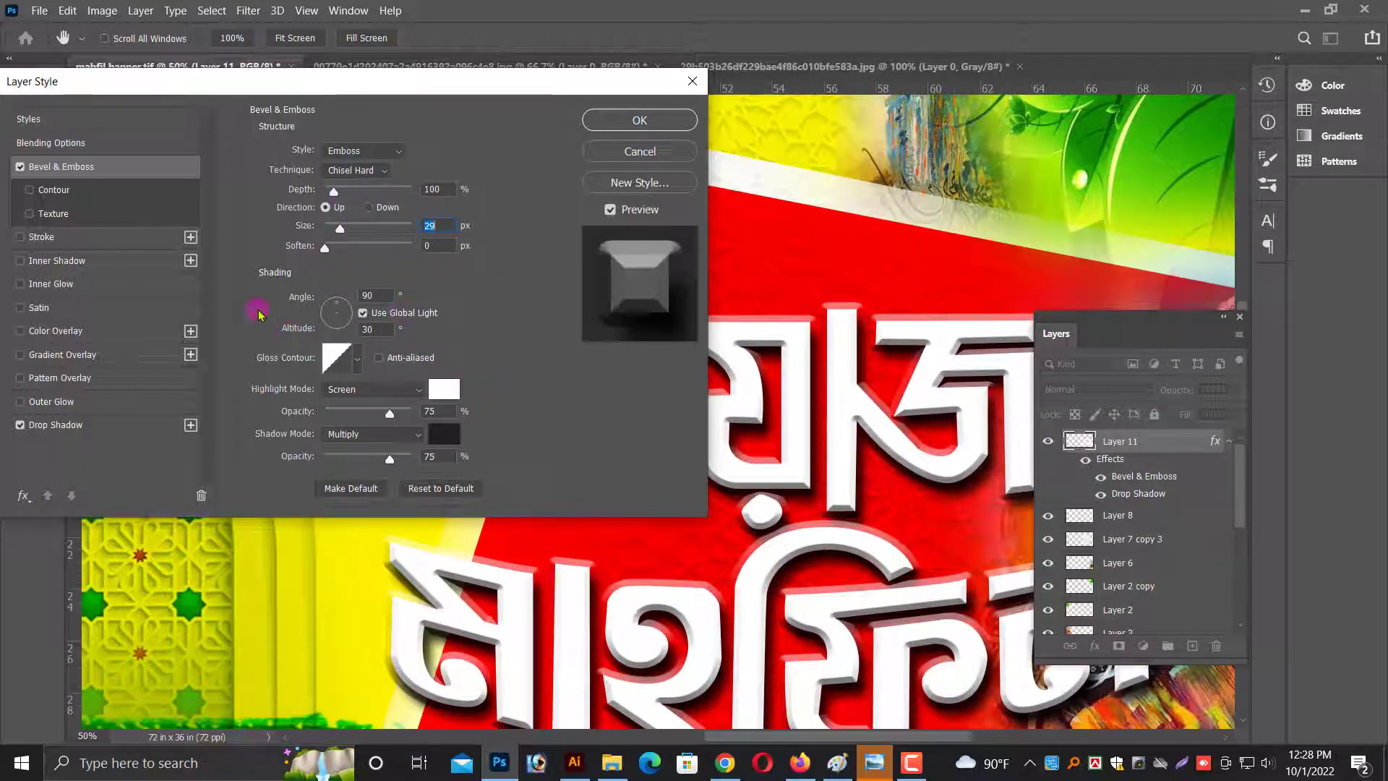
Raise drop shadow opacity to 100, tint the bevel highlight dark red, and enable Gradient Overlay.
click(60, 430)
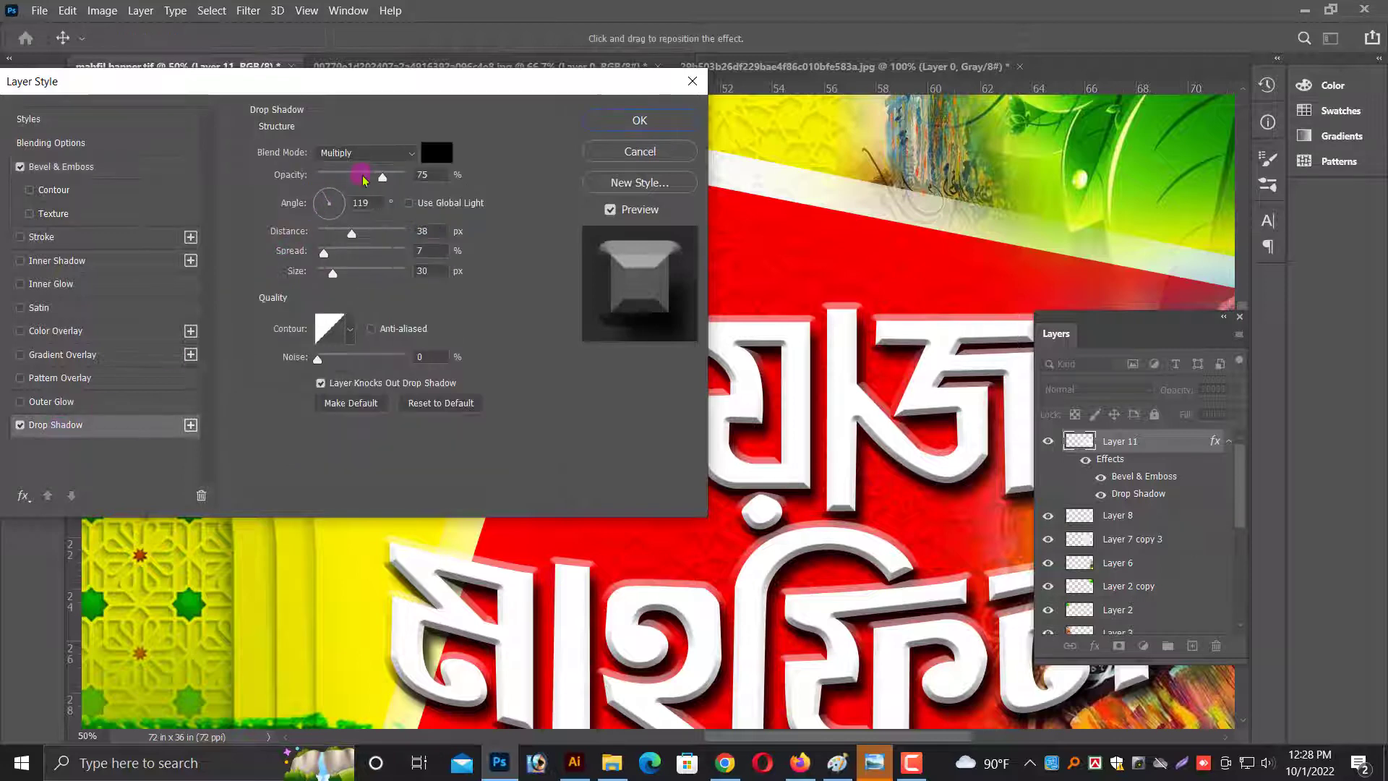
click(403, 177)
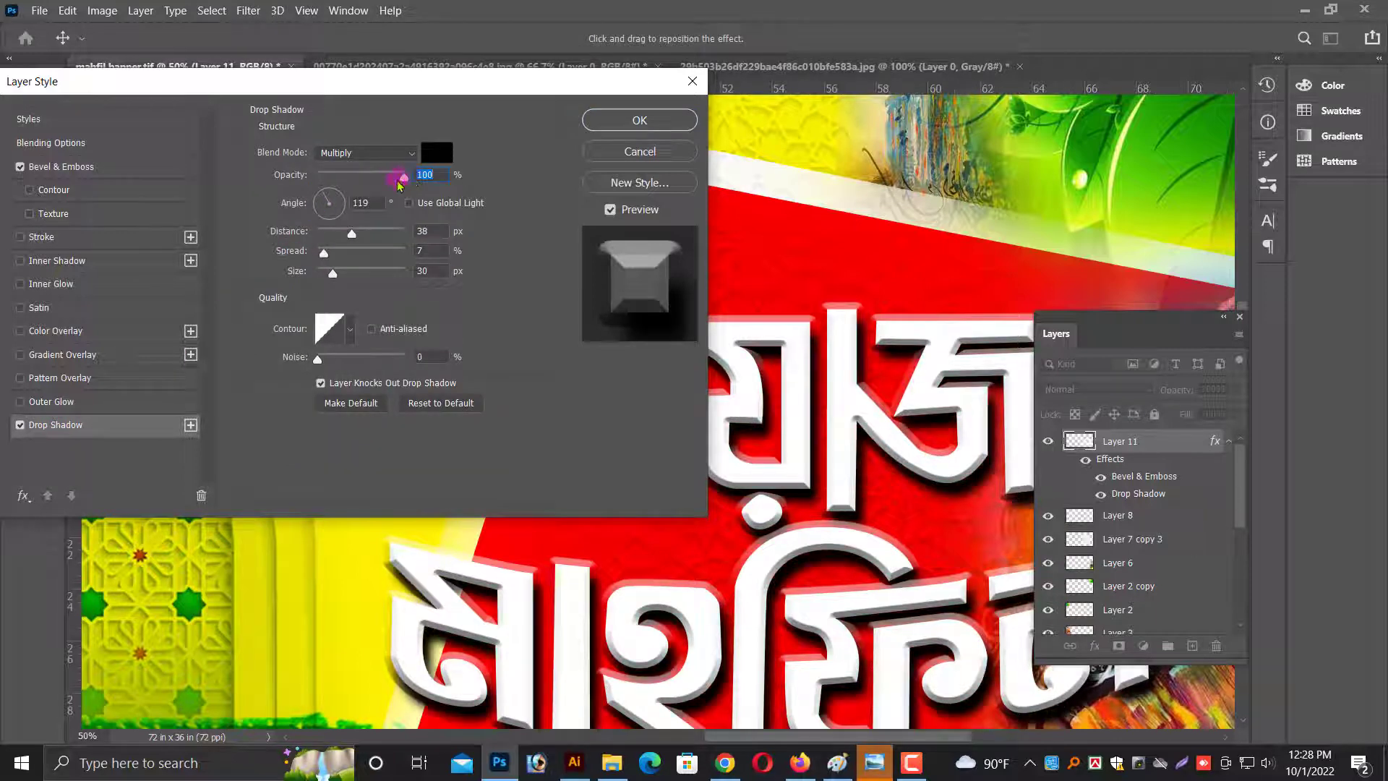
click(78, 166)
click(429, 389)
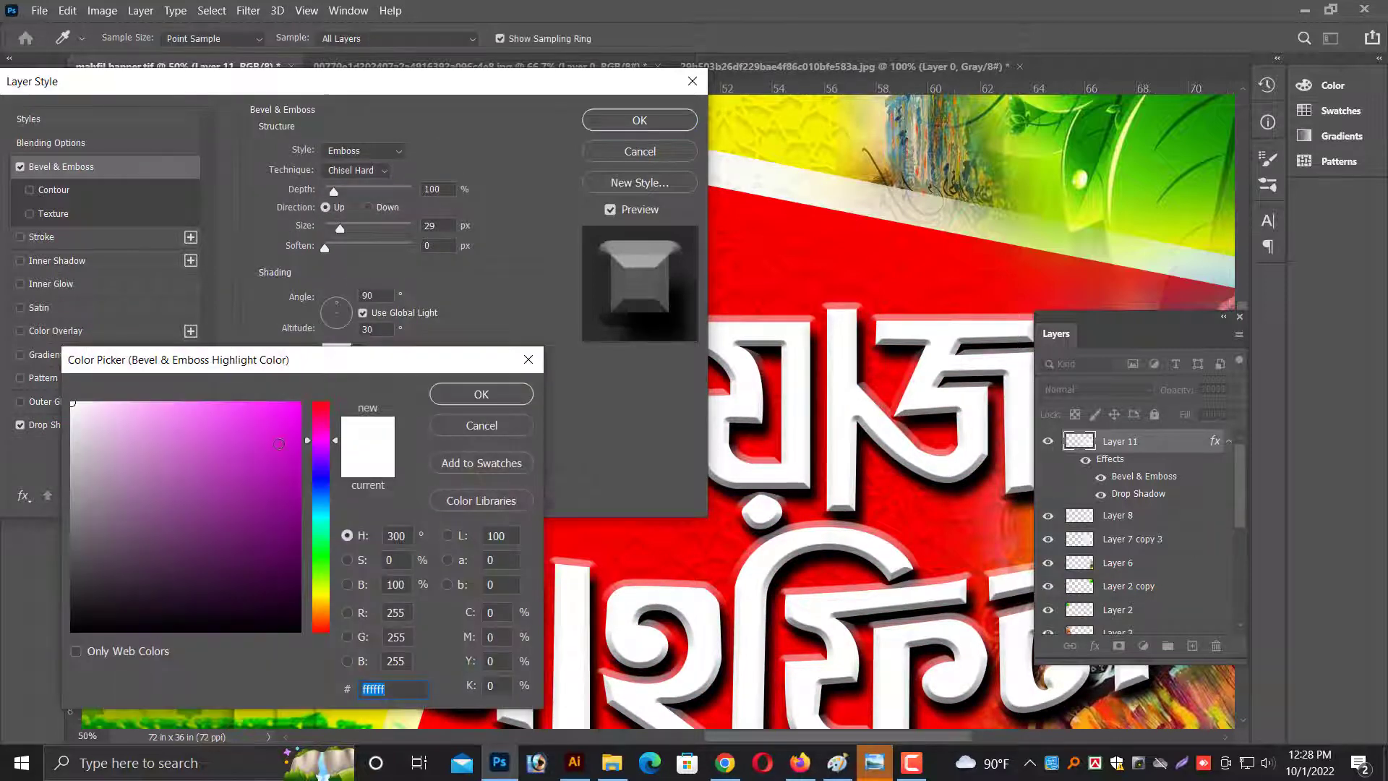
drag(279, 443, 281, 521)
click(294, 589)
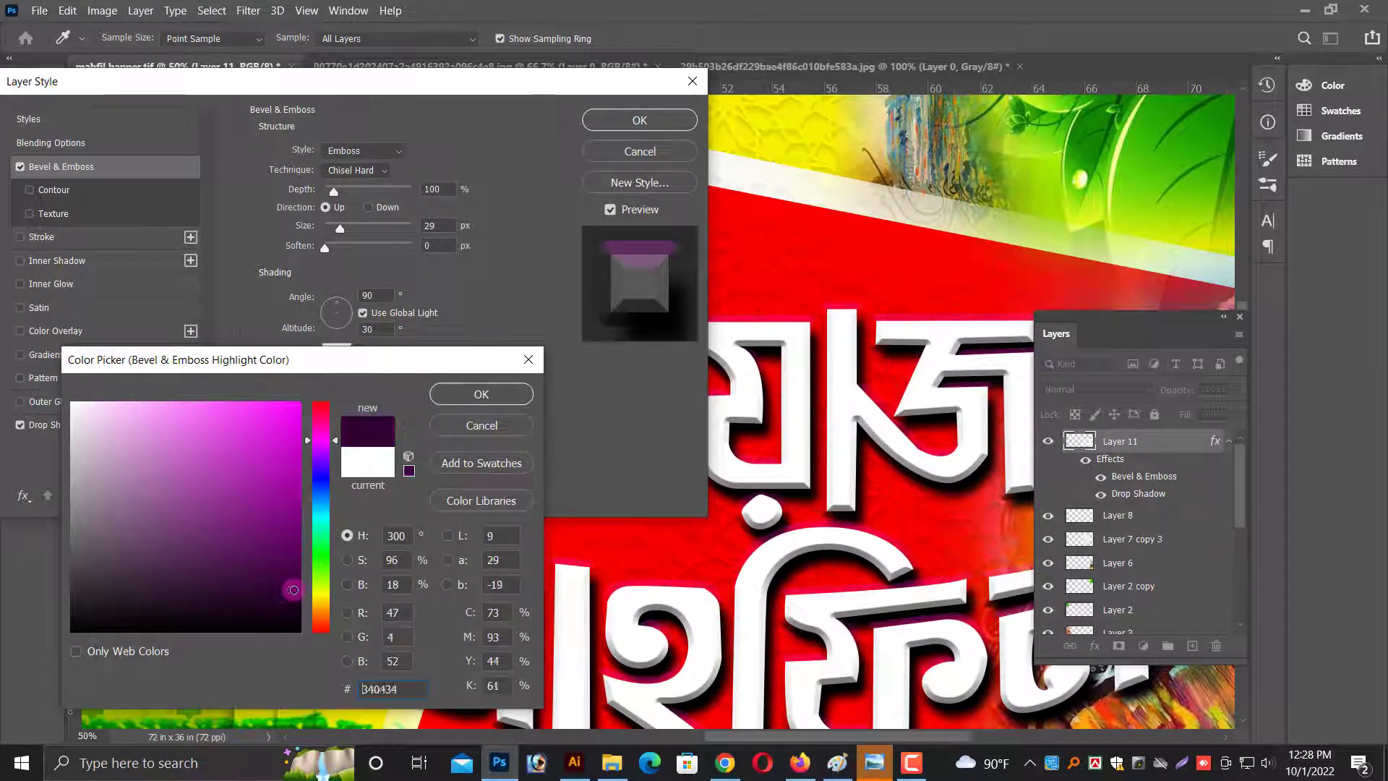
click(299, 480)
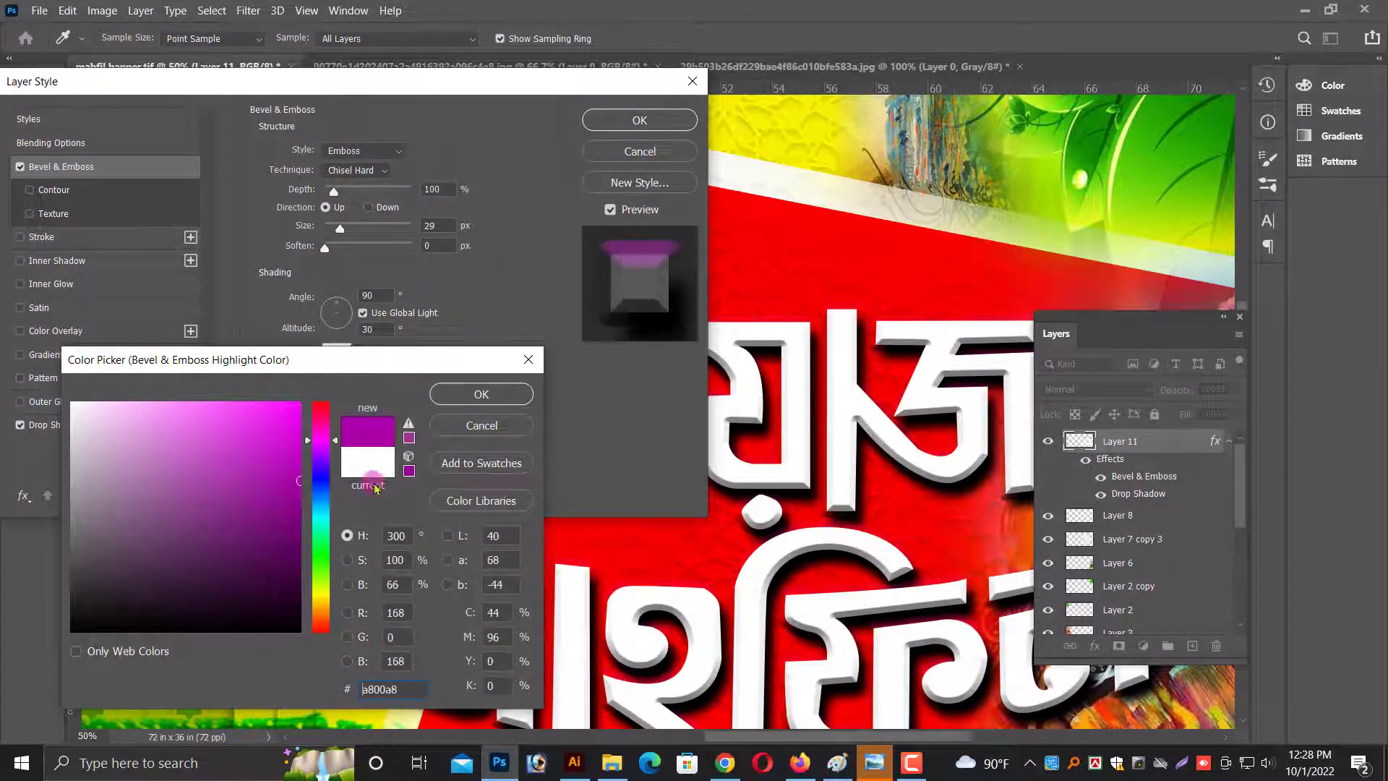
drag(321, 455, 321, 406)
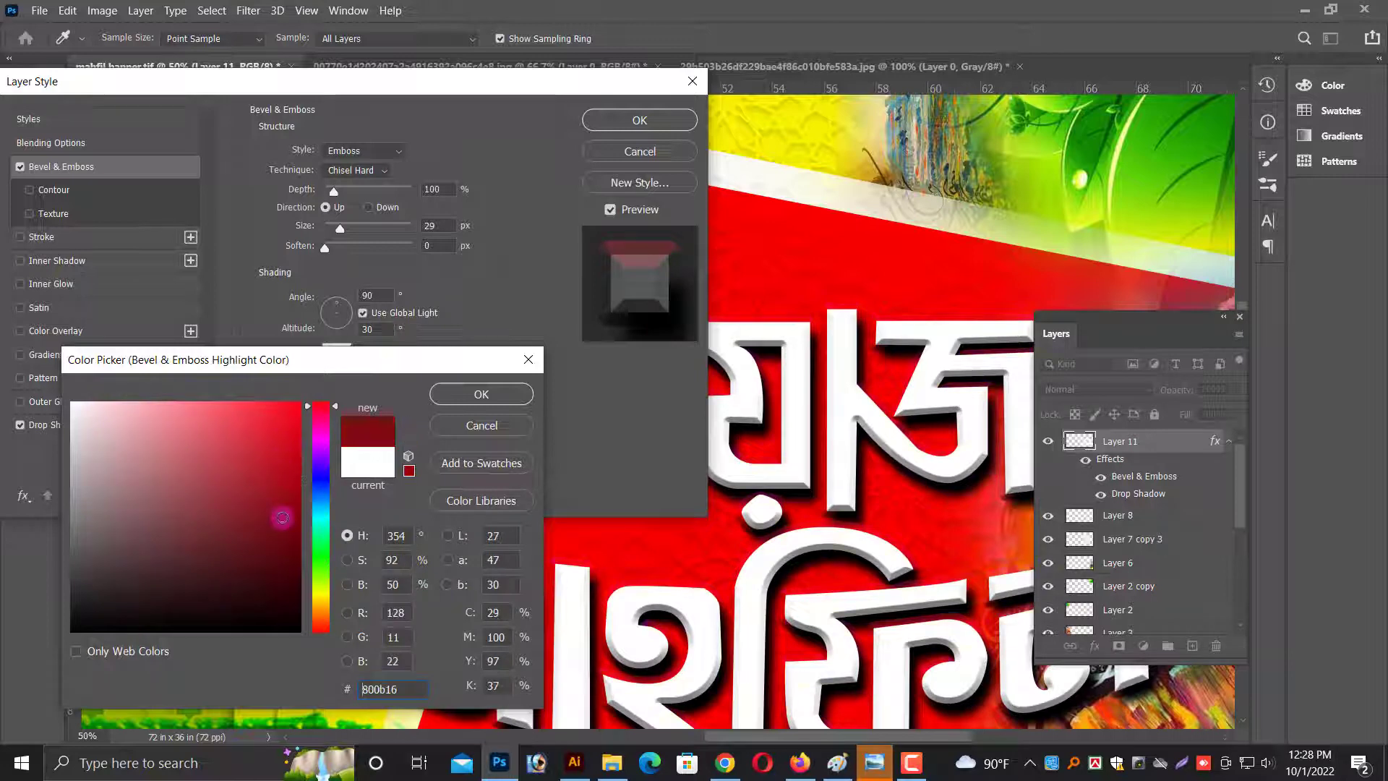
drag(282, 518, 284, 537)
click(478, 396)
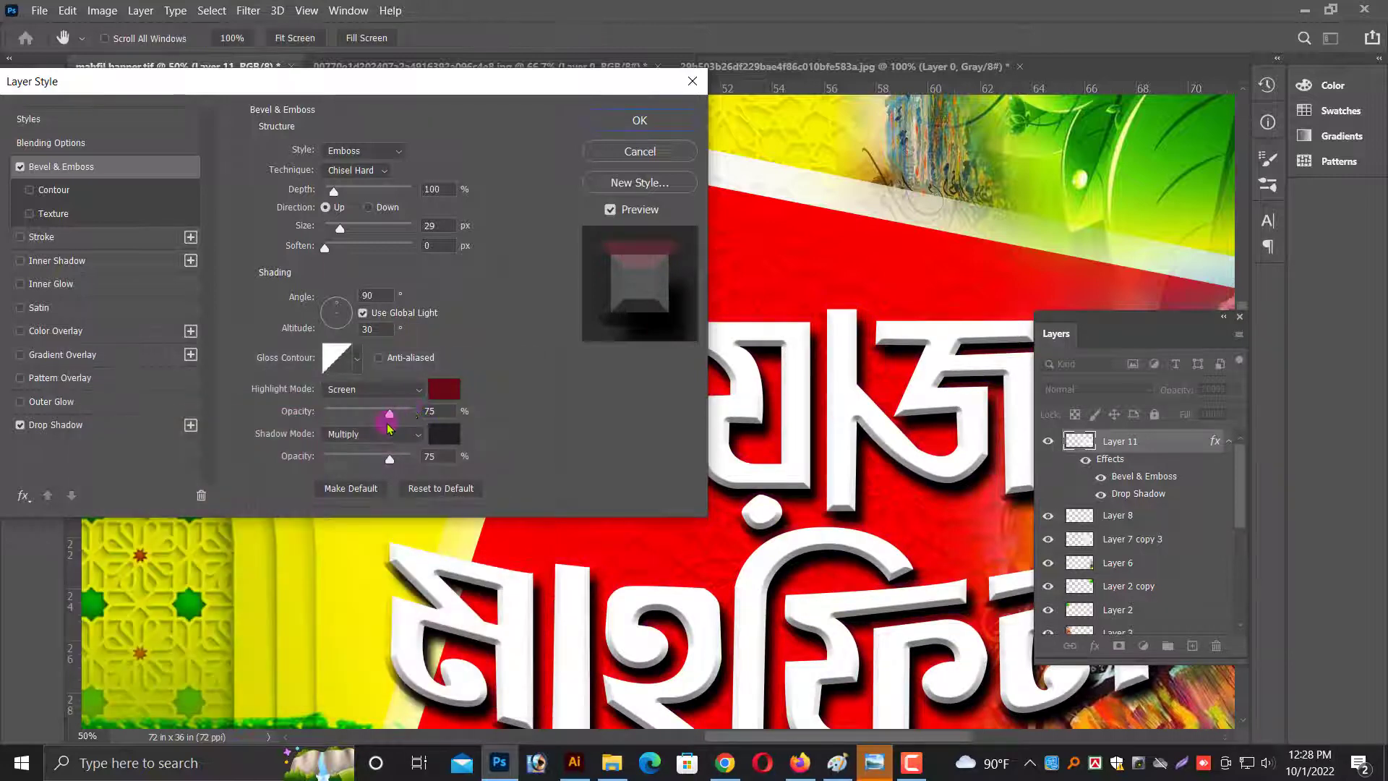
click(92, 354)
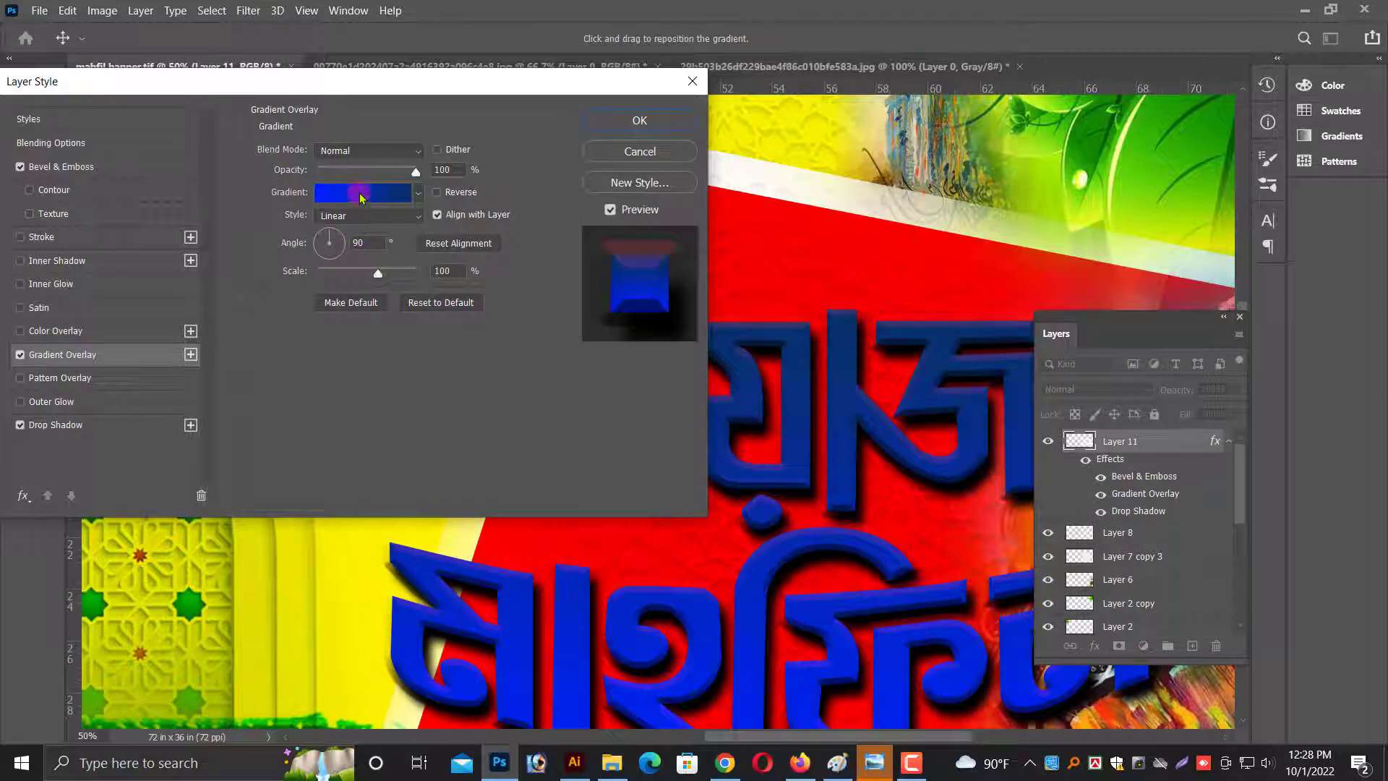
Set the gradient overlay style to Reflected, keeping Normal blend mode.
click(370, 215)
click(342, 257)
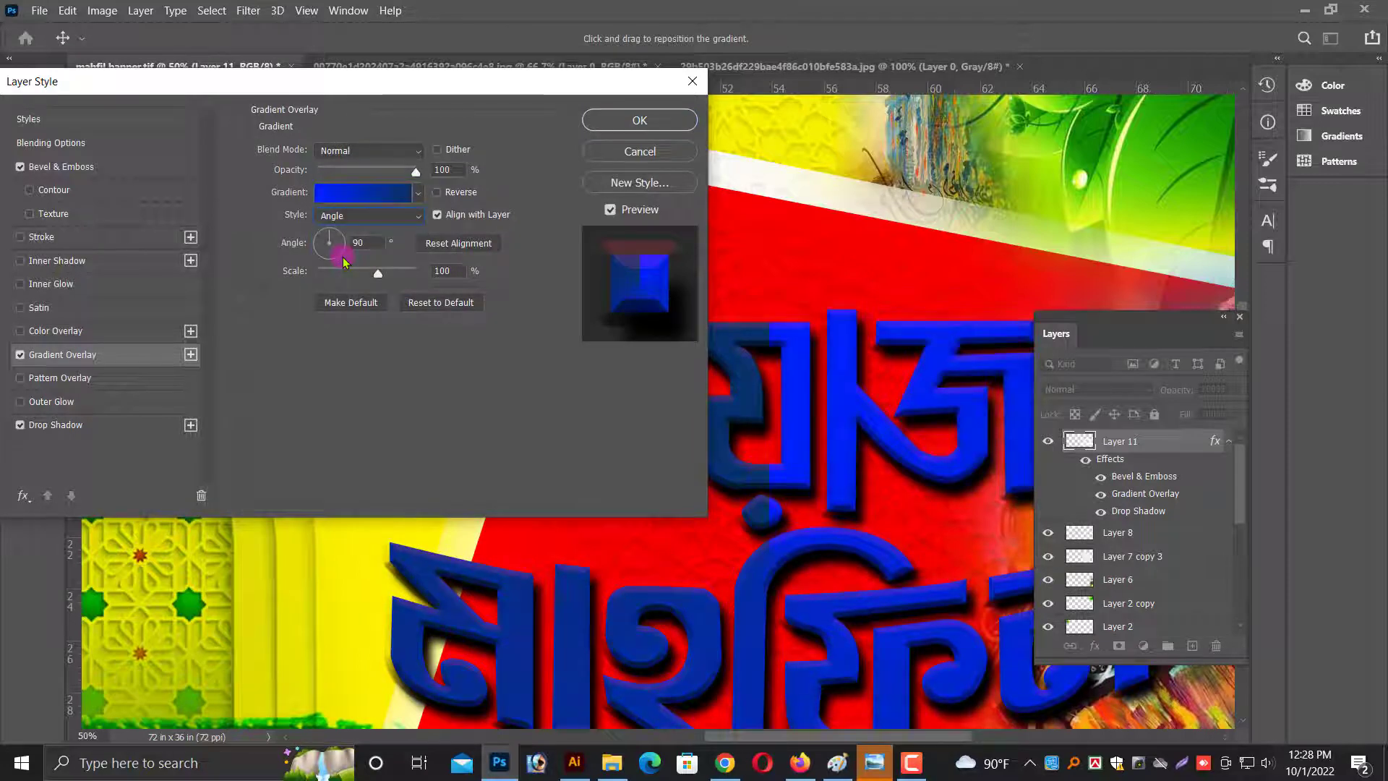
click(355, 192)
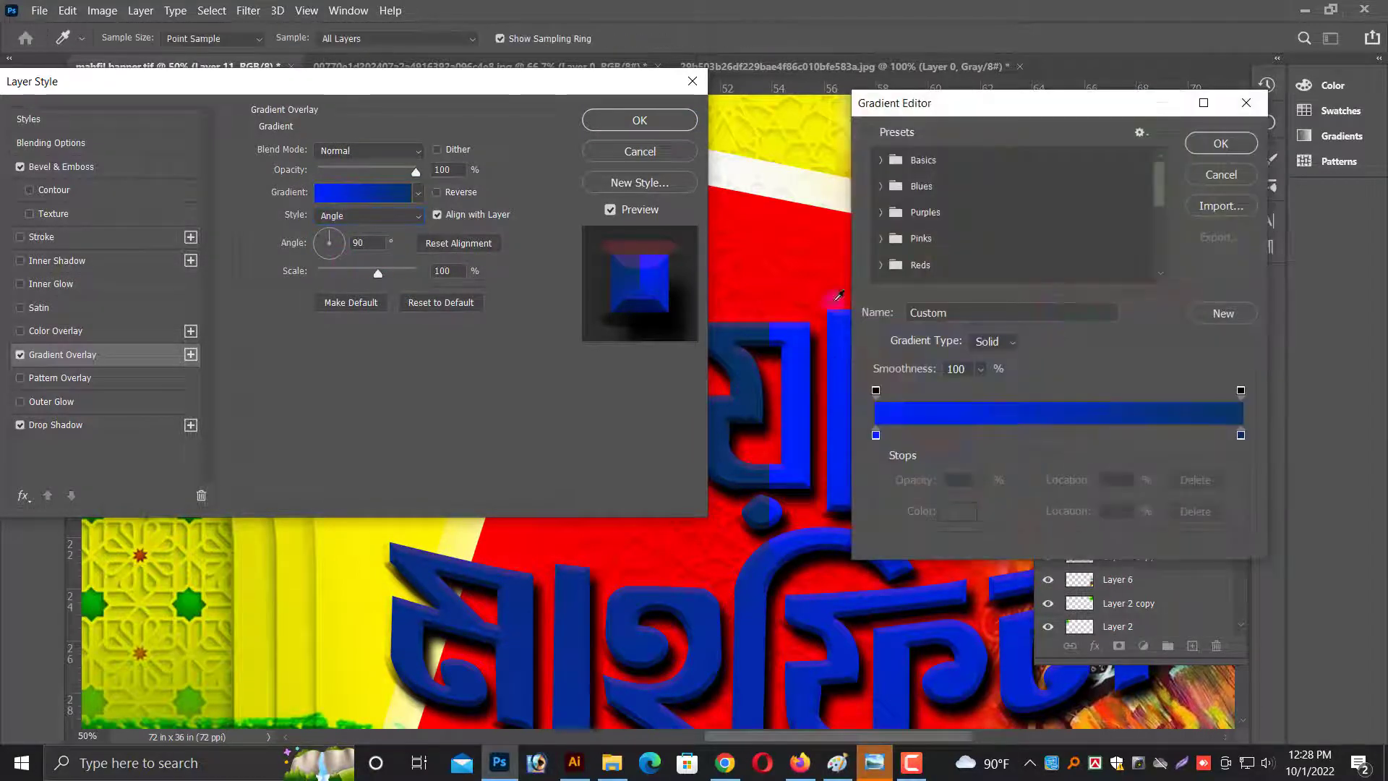
click(1208, 177)
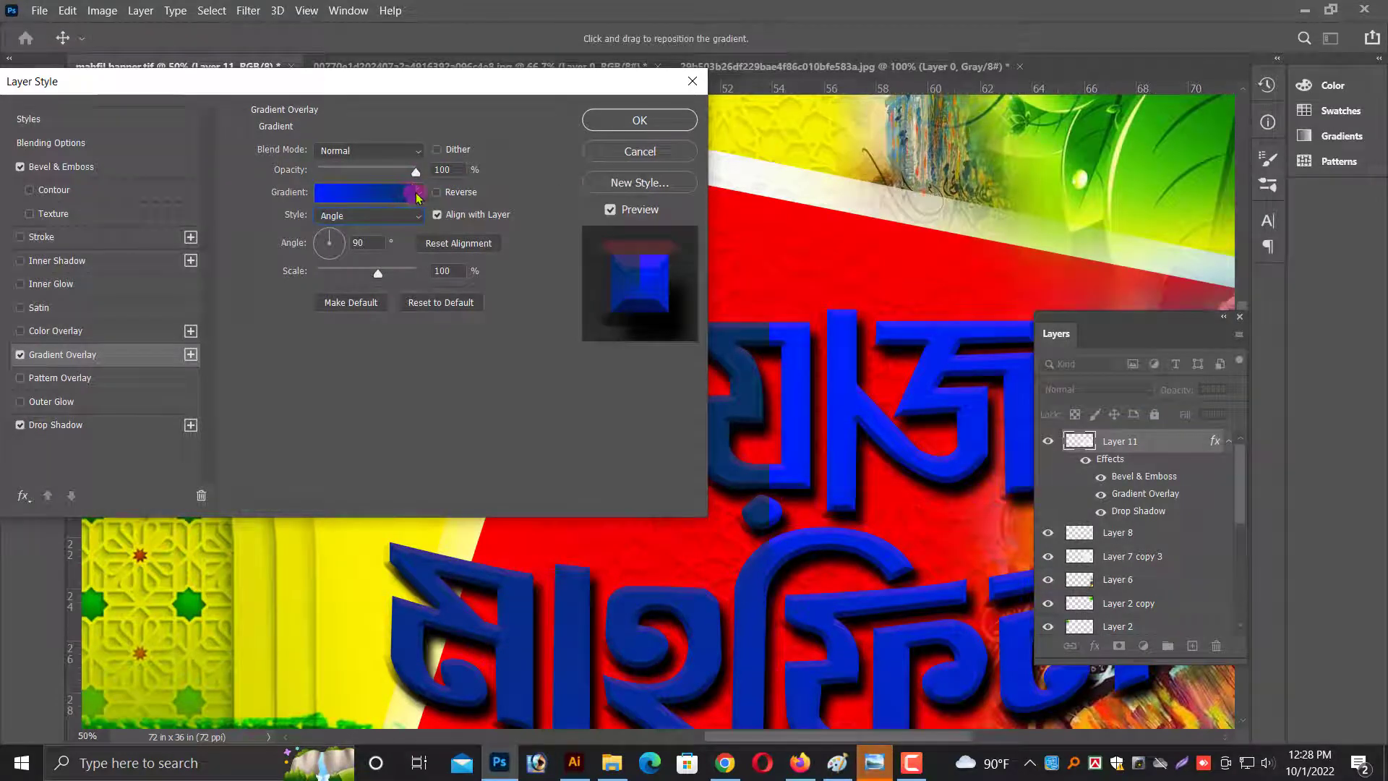
click(417, 193)
click(373, 192)
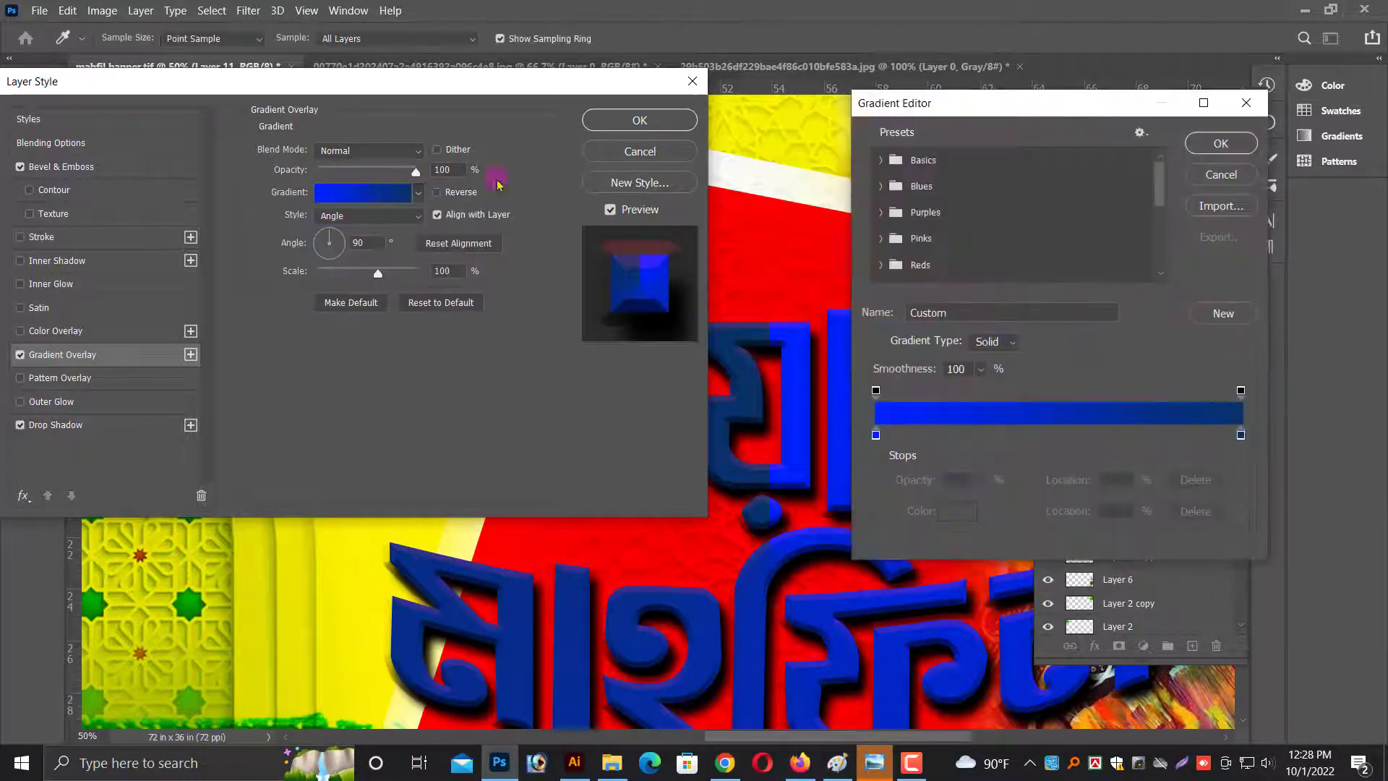
click(1208, 176)
click(417, 151)
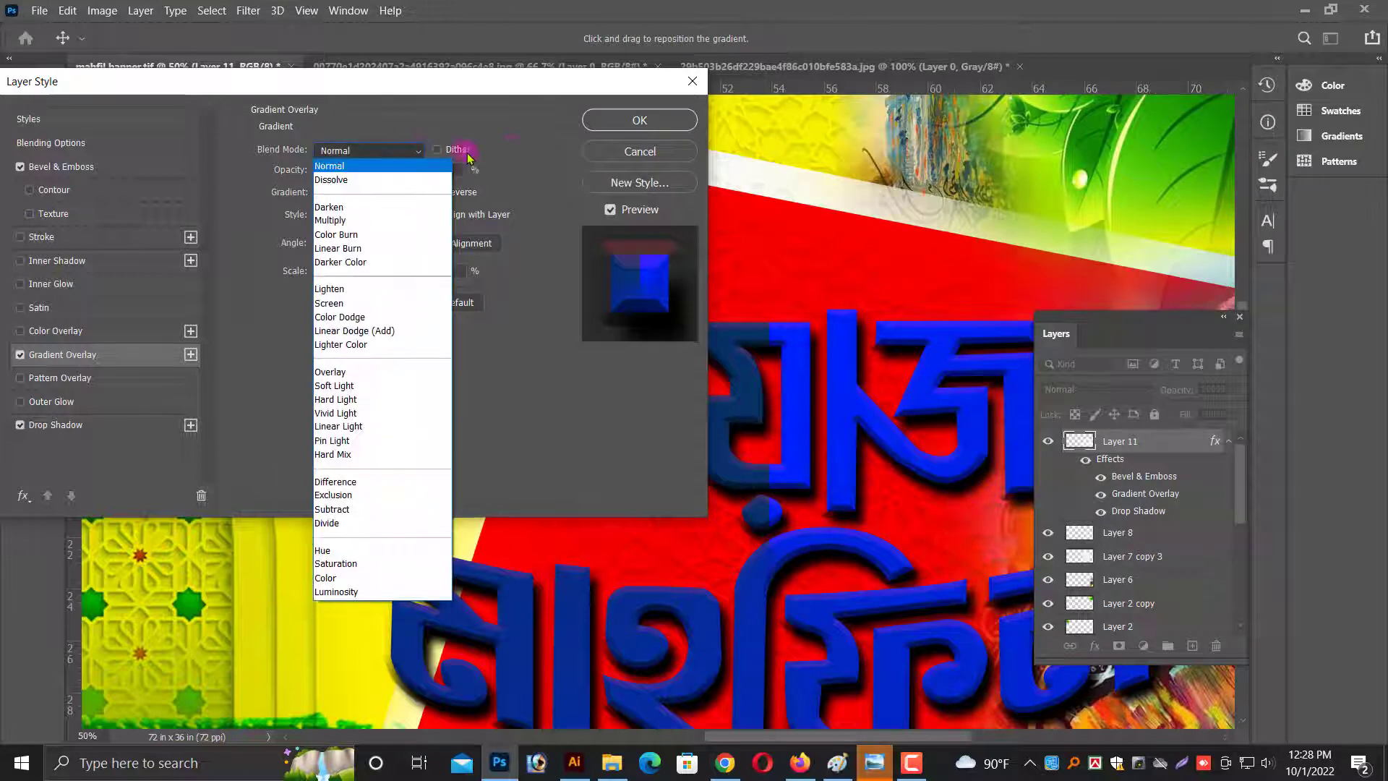
click(511, 152)
click(385, 216)
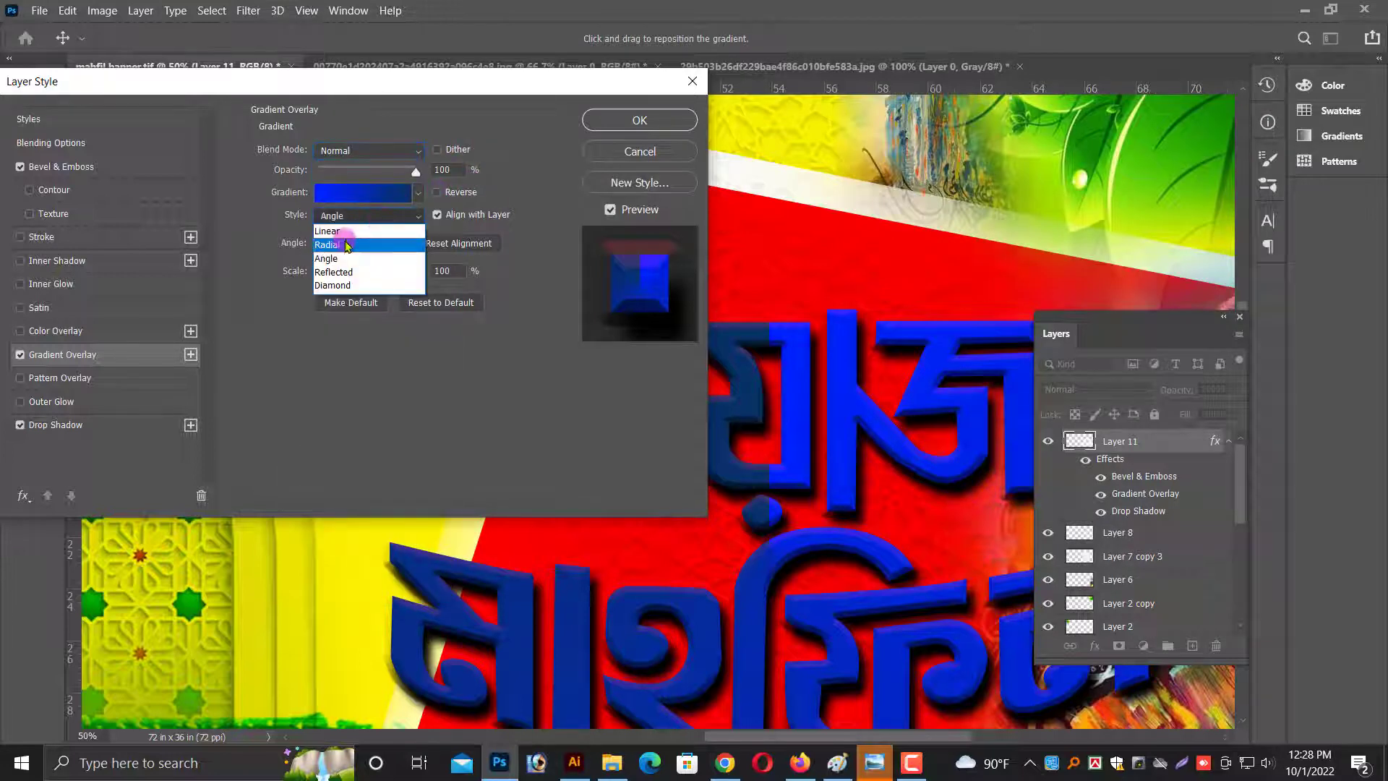
click(342, 278)
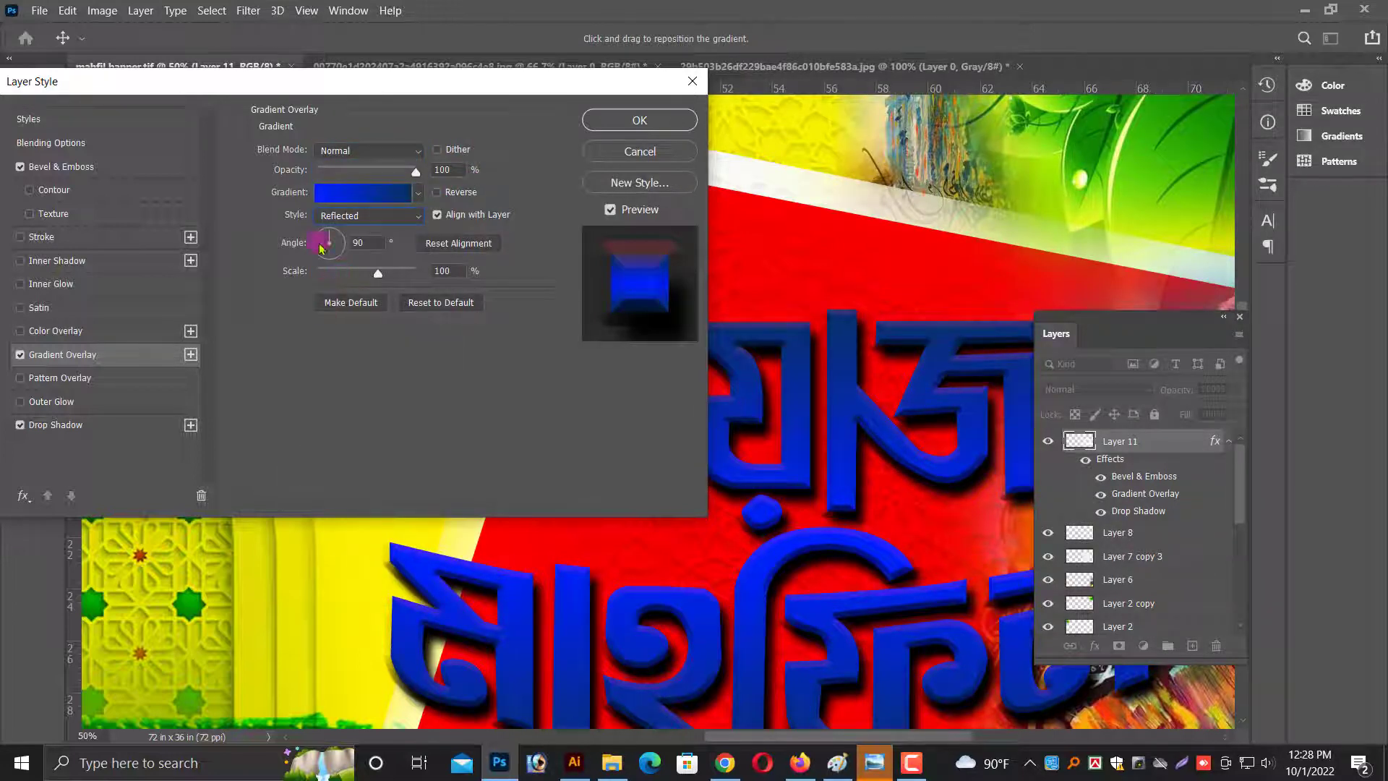
Set the gradient's left stop to yellow ffe400 and its right stop to white.
click(358, 193)
click(876, 434)
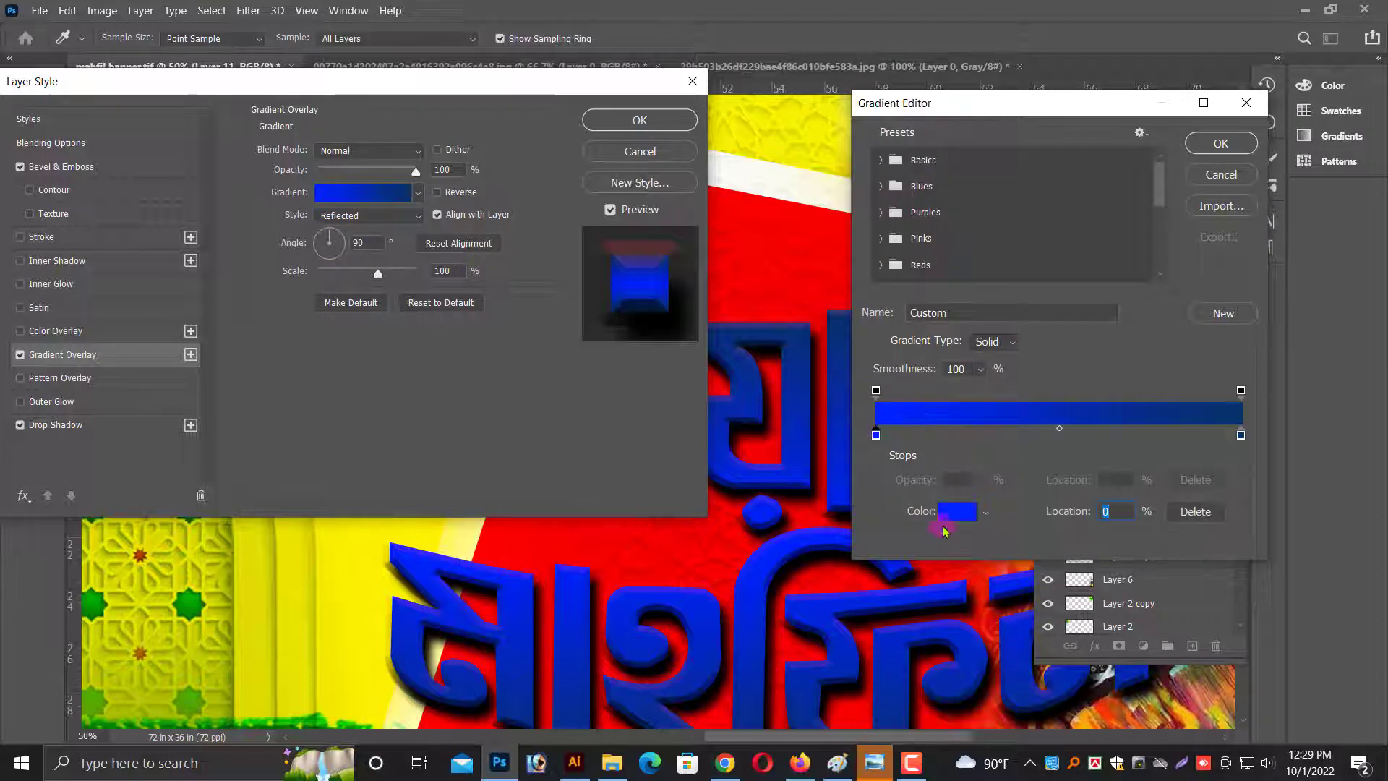
click(954, 511)
drag(322, 578, 323, 597)
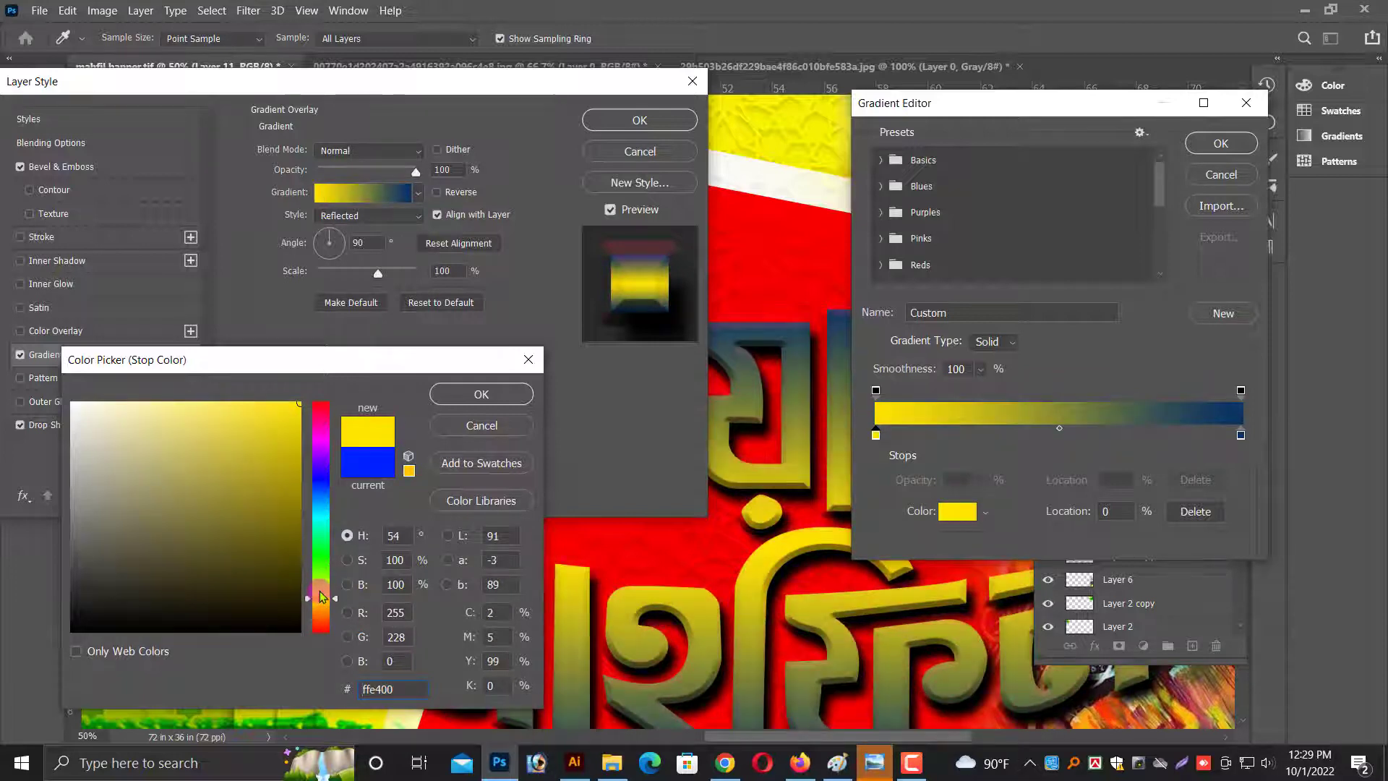
click(509, 401)
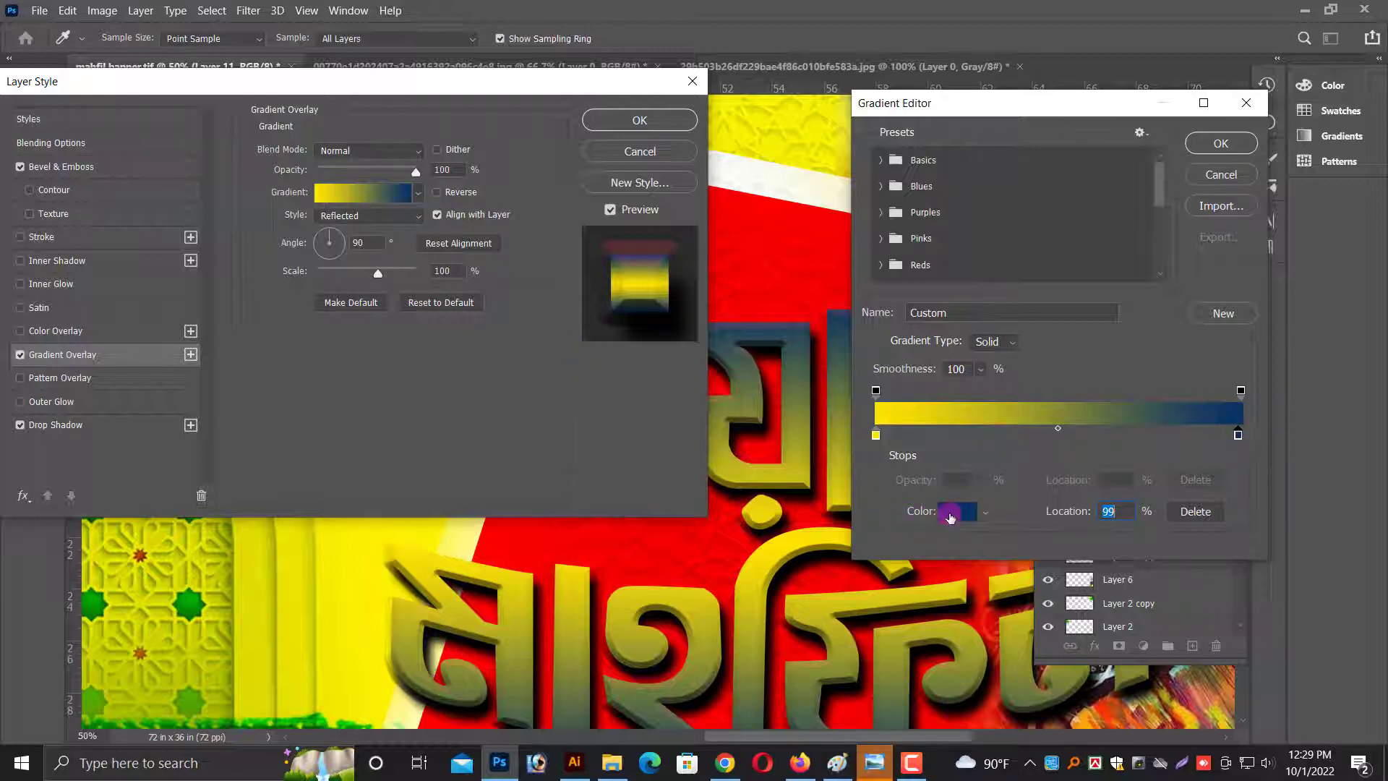
click(949, 510)
drag(93, 428, 73, 403)
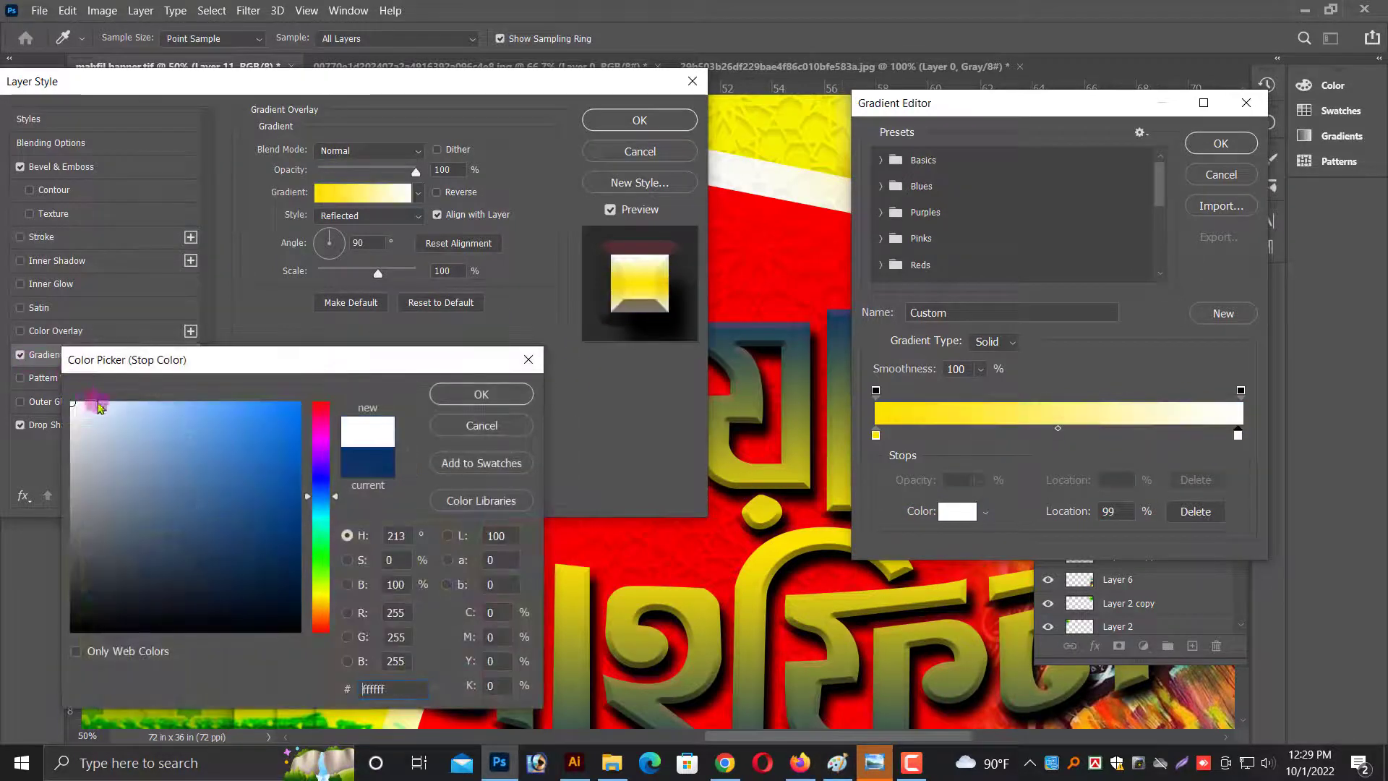
click(509, 397)
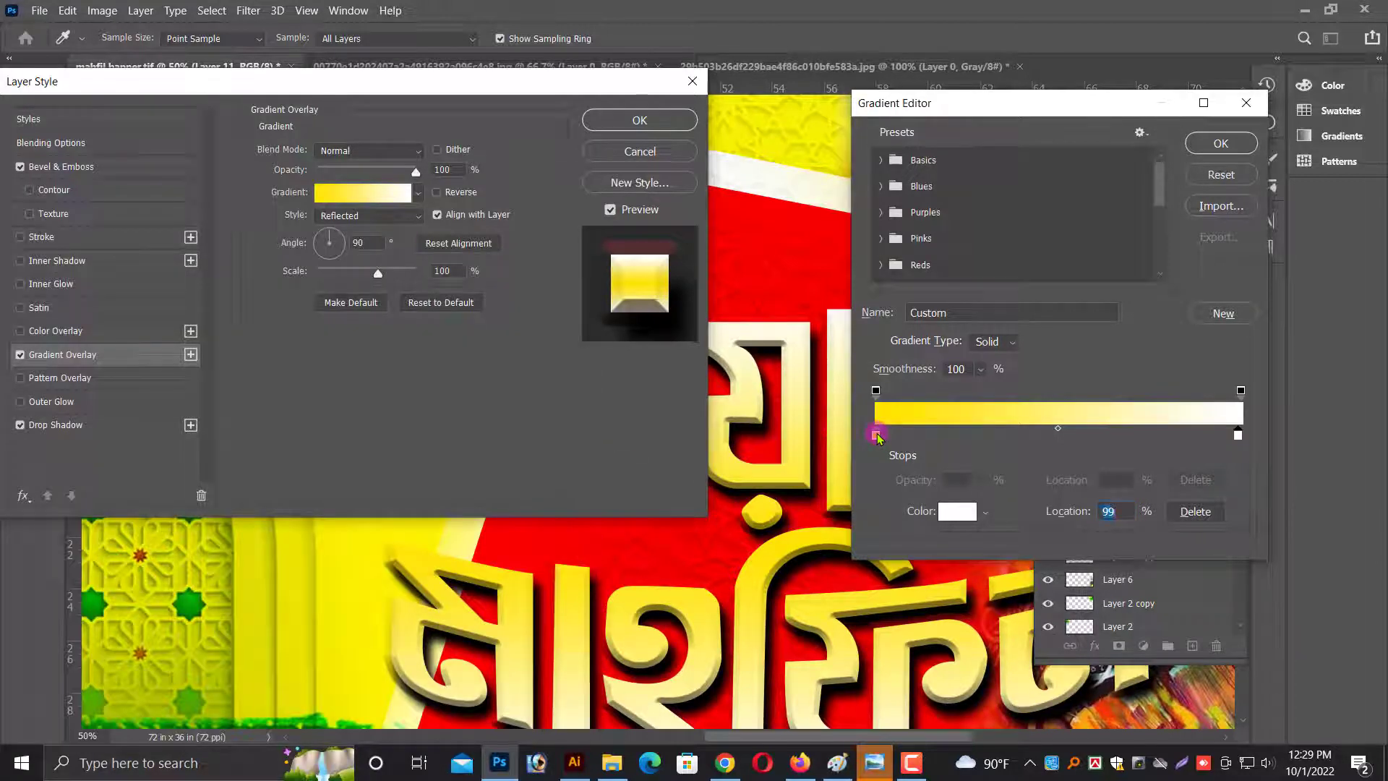
Add a middle yellow stop and a white stop at 22%, then apply the layer style.
mouse_move(877, 436)
mouse_down()
mouse_move(1078, 430)
mouse_move(1062, 437)
mouse_up()
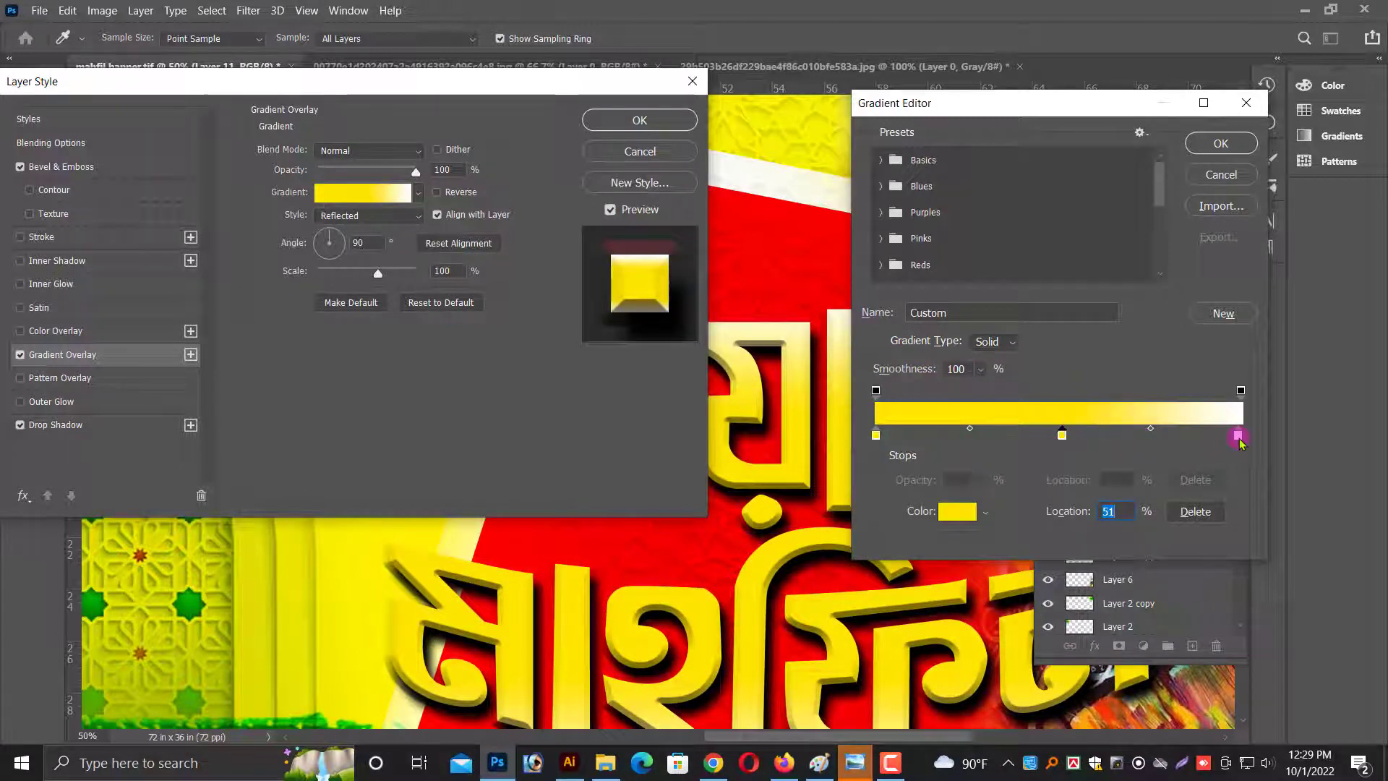
drag(1238, 436, 956, 434)
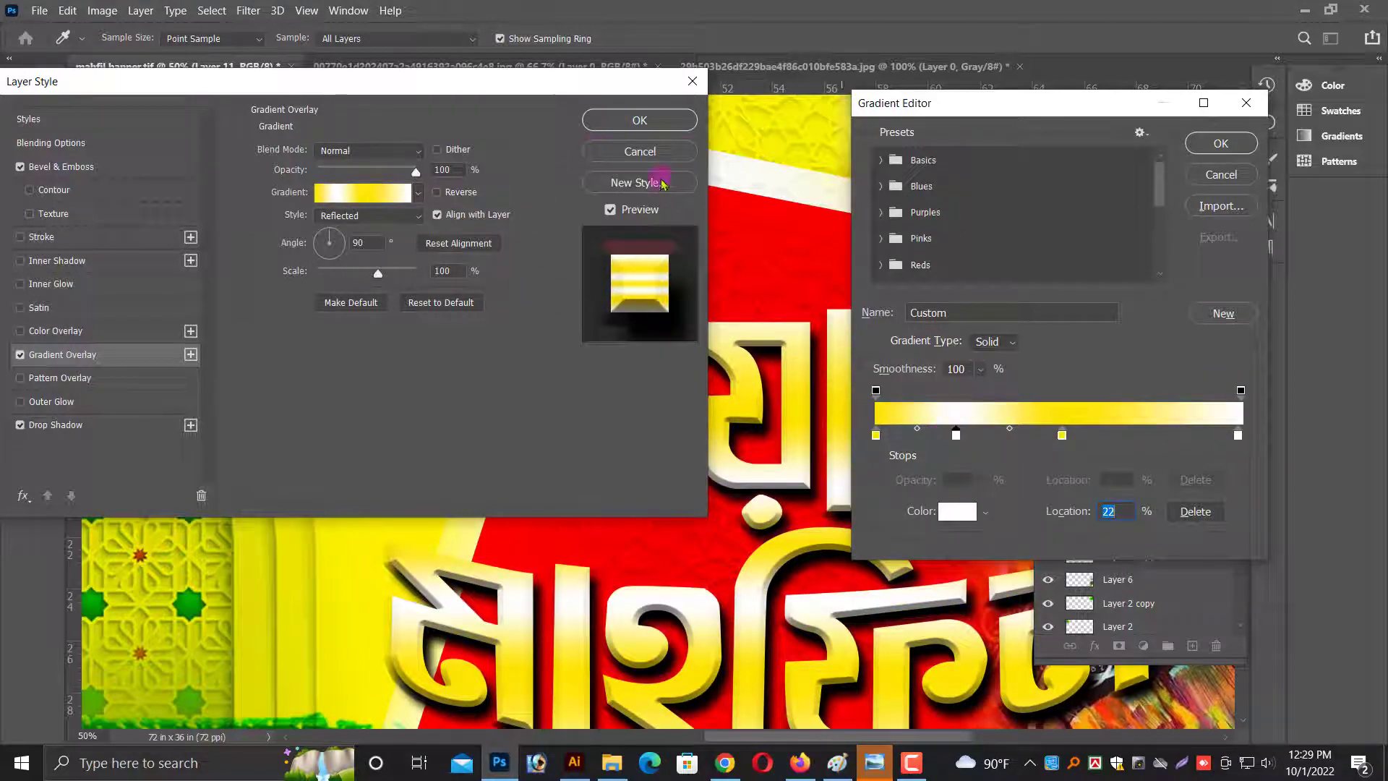
click(1214, 148)
click(623, 125)
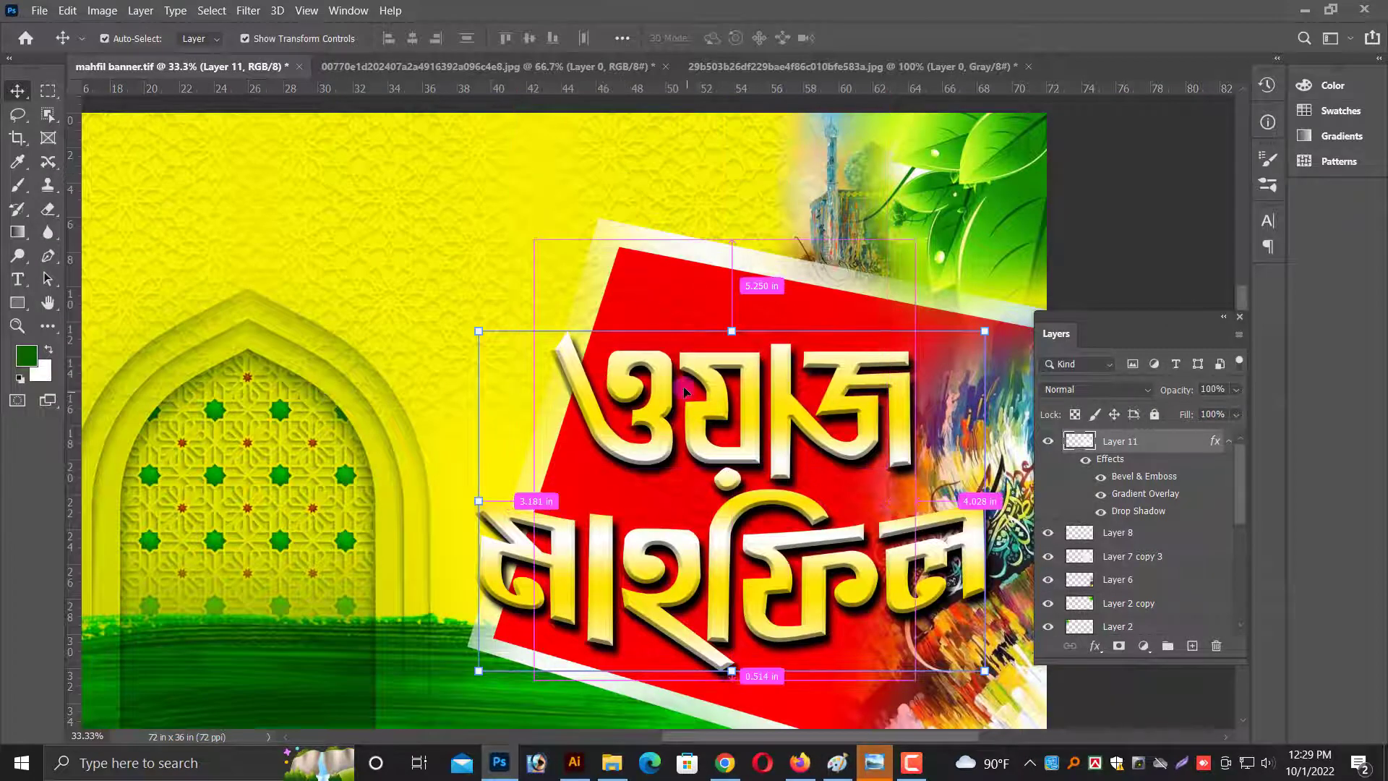
Crop the Photoshop canvas to a rectangle around the red title panel.
key(ctrl+minus)
click(585, 309)
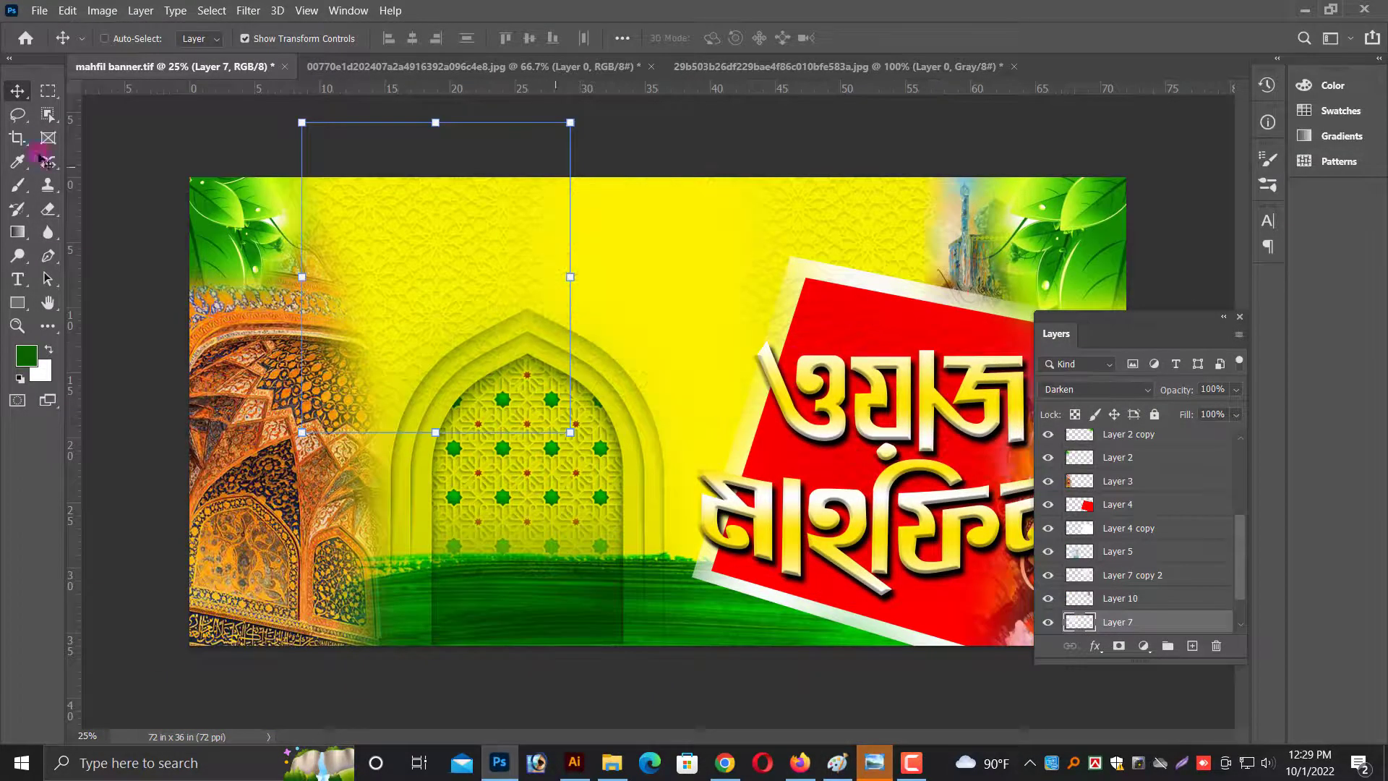
key(m)
drag(694, 302, 1120, 603)
key(ctrl+minus)
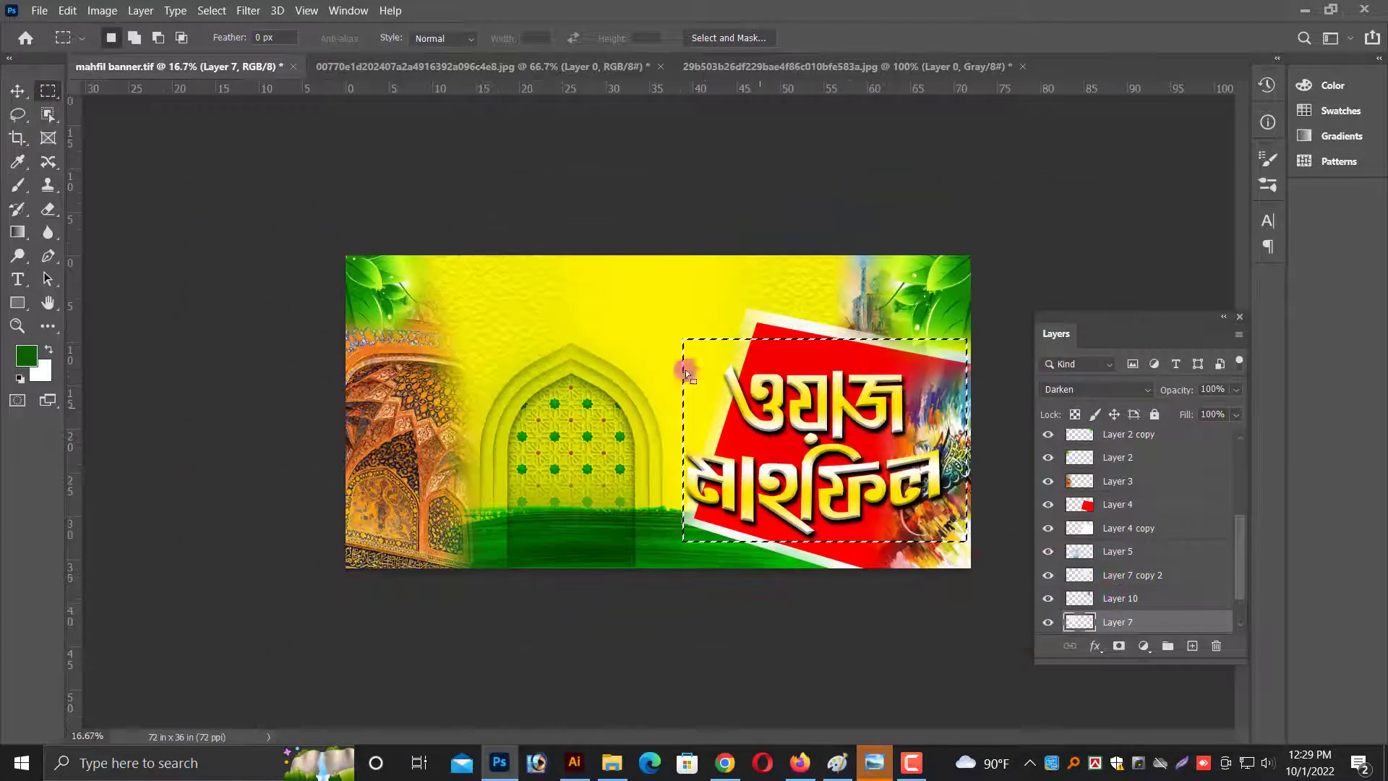
drag(666, 340, 972, 567)
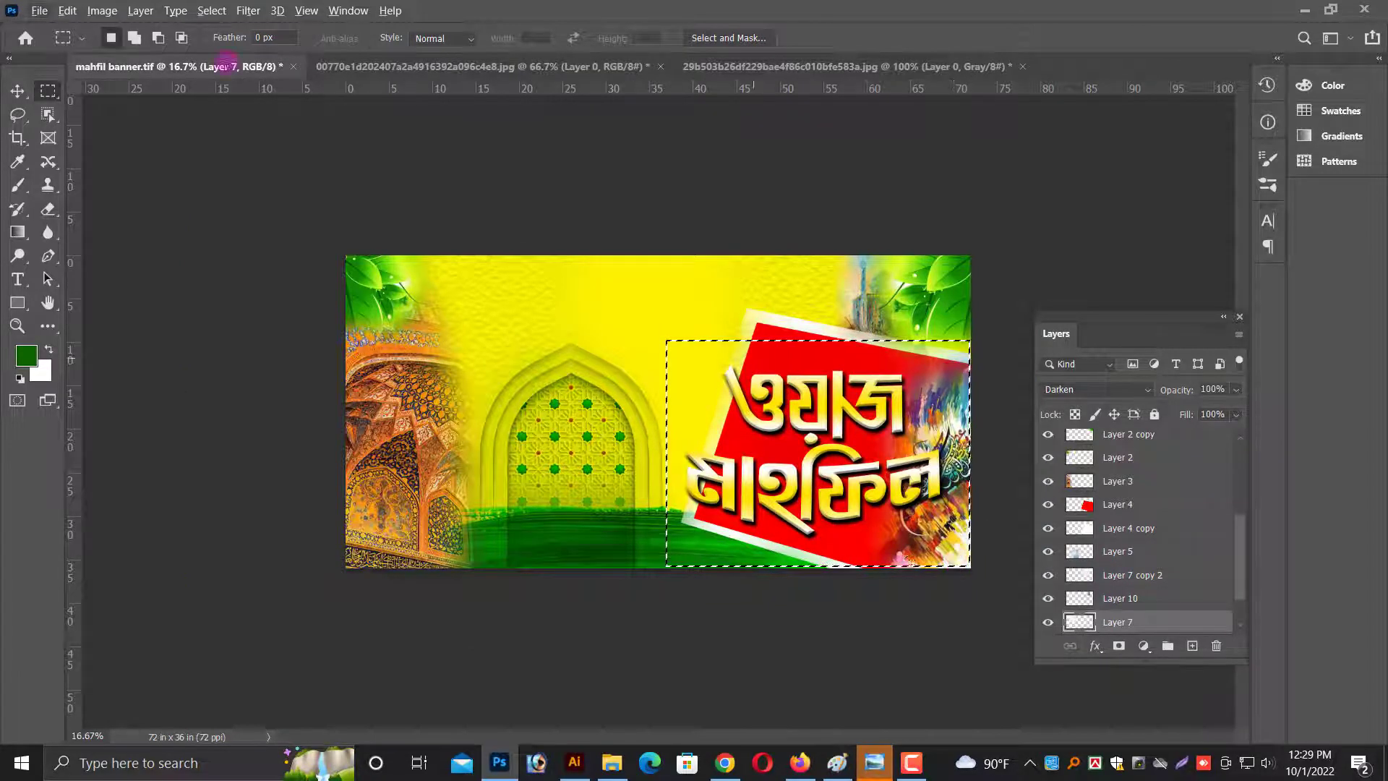
click(92, 11)
click(267, 190)
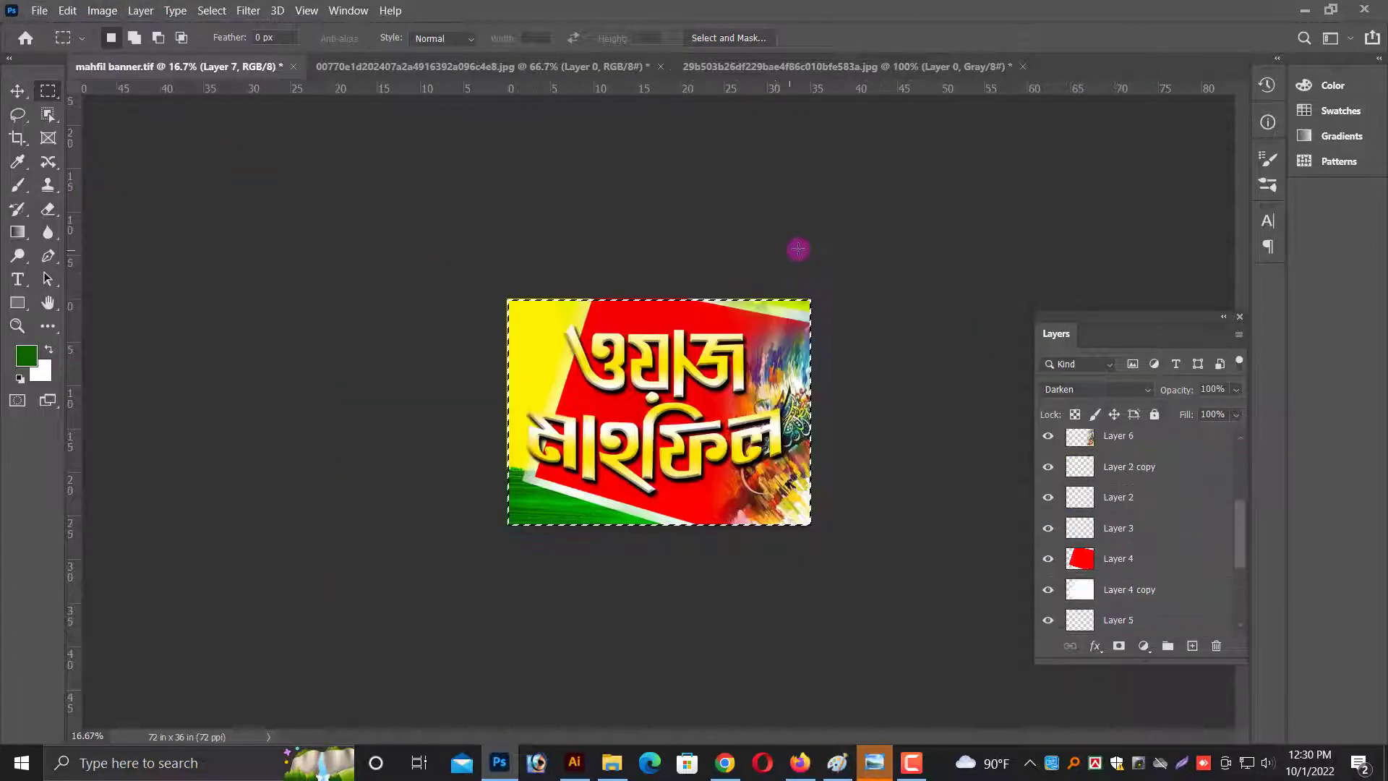
Duplicate the title layer as Layer 7 copy 3, then delete the colourful artwork and red panel layers.
key(ctrl+plus)
key(v)
key(ctrl+j)
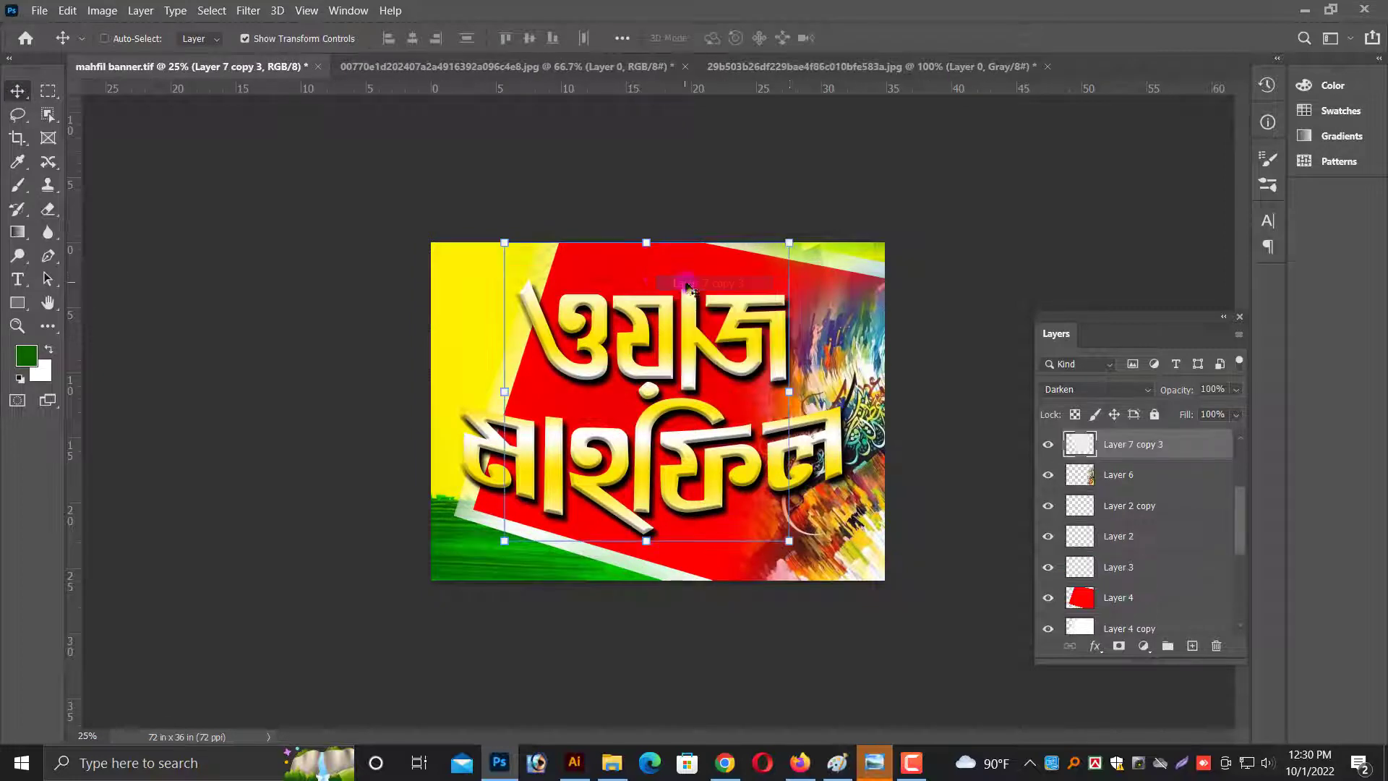
ctrl+click(844, 311)
key(Delete)
ctrl+click(849, 309)
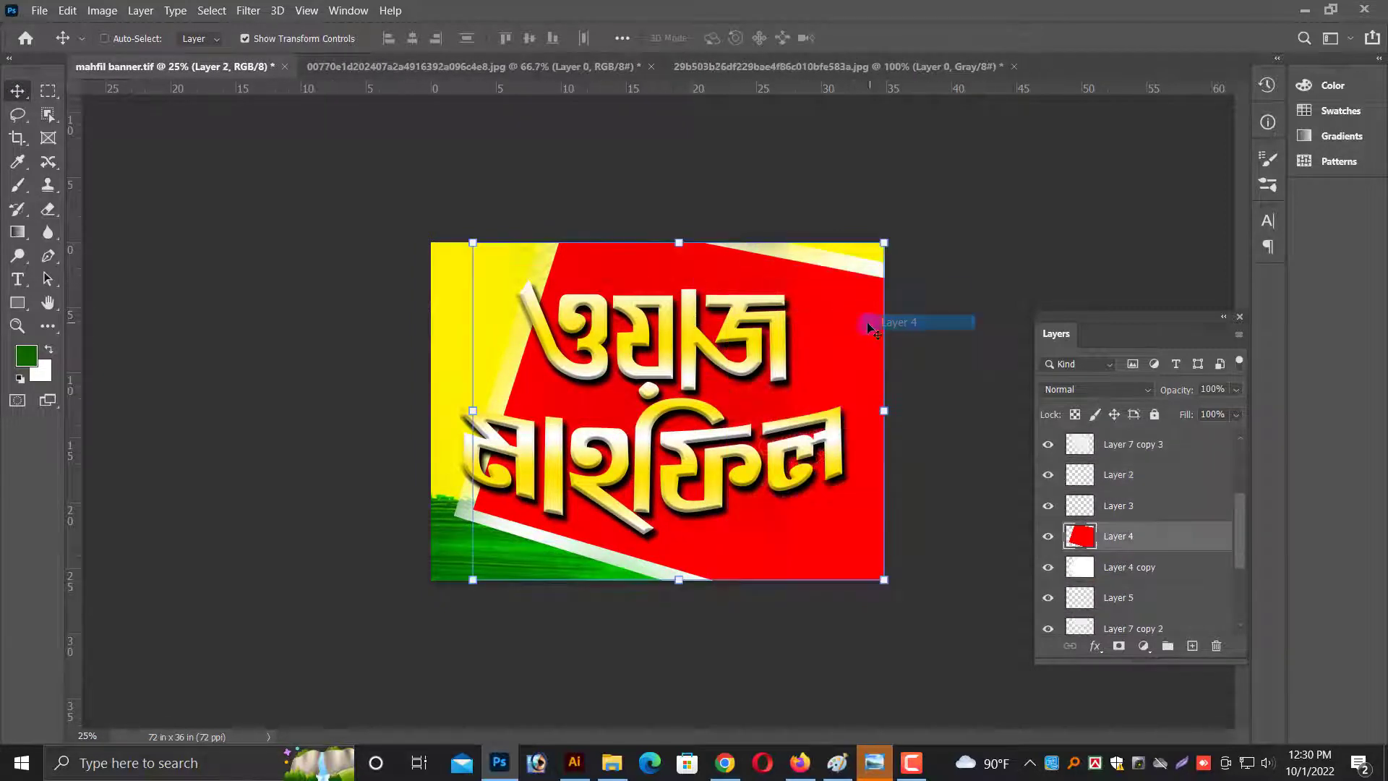
key(Delete)
Delete the extra title copies, Layer 10, and the yellow and green background layers.
key(Delete)
ctrl+click(756, 272)
key(Delete)
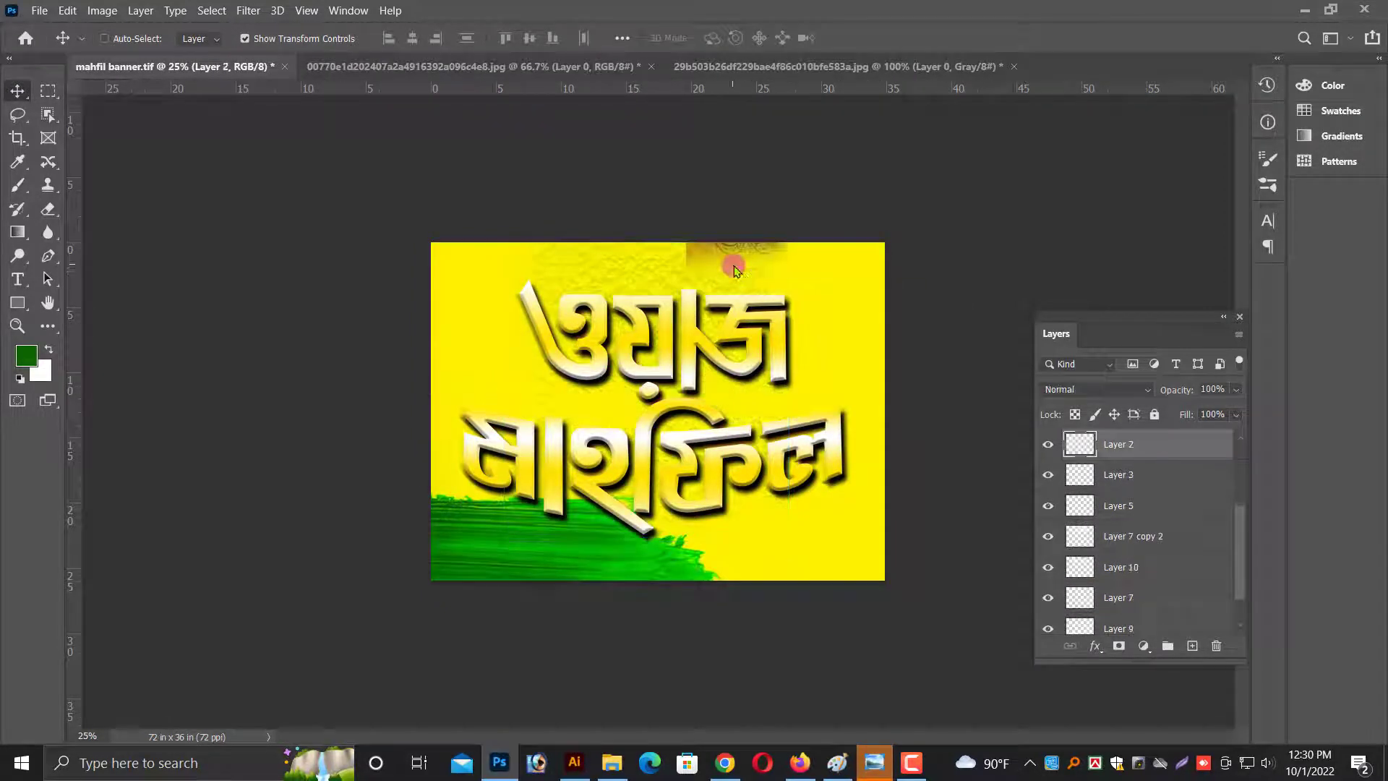
ctrl+click(715, 273)
key(Delete)
key(Delete)
right_click(443, 540)
click(477, 548)
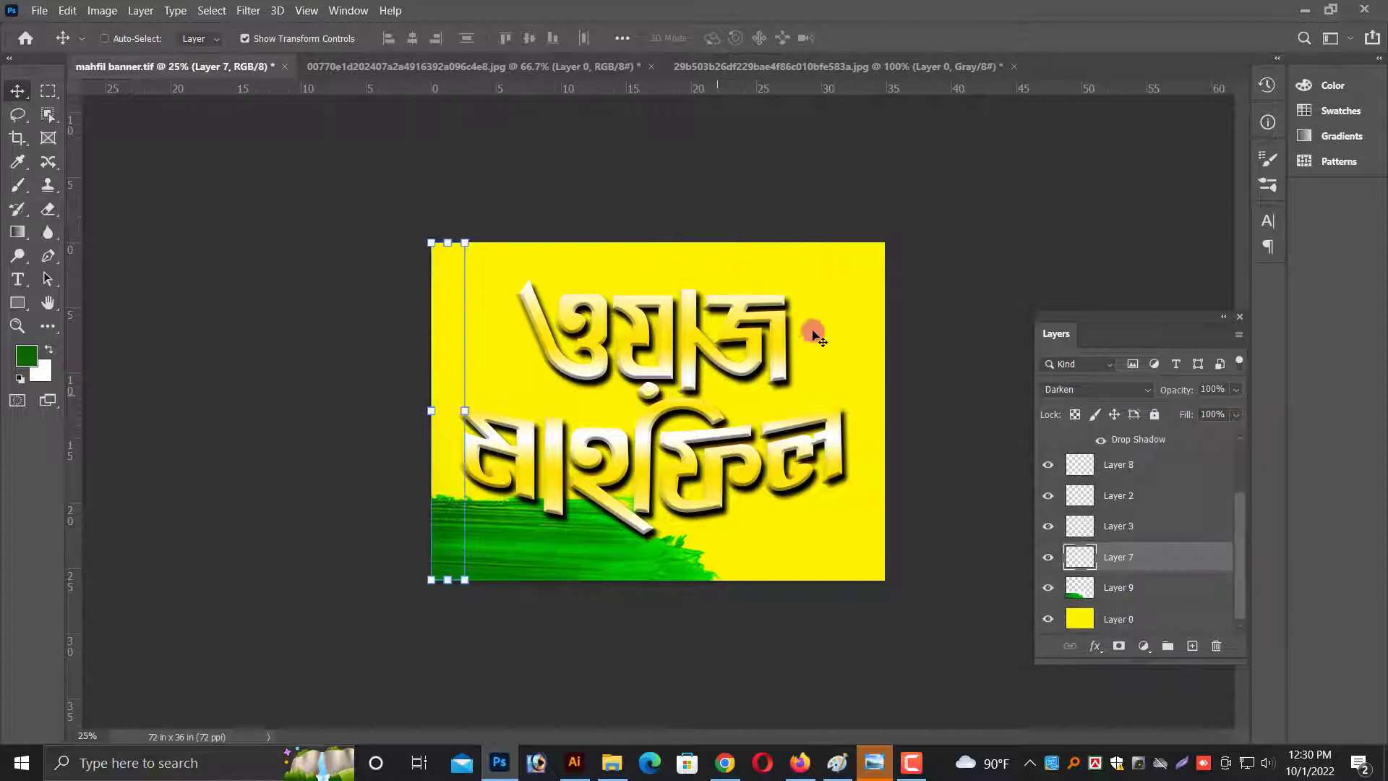
click(876, 294)
key(Delete)
key(Delete)
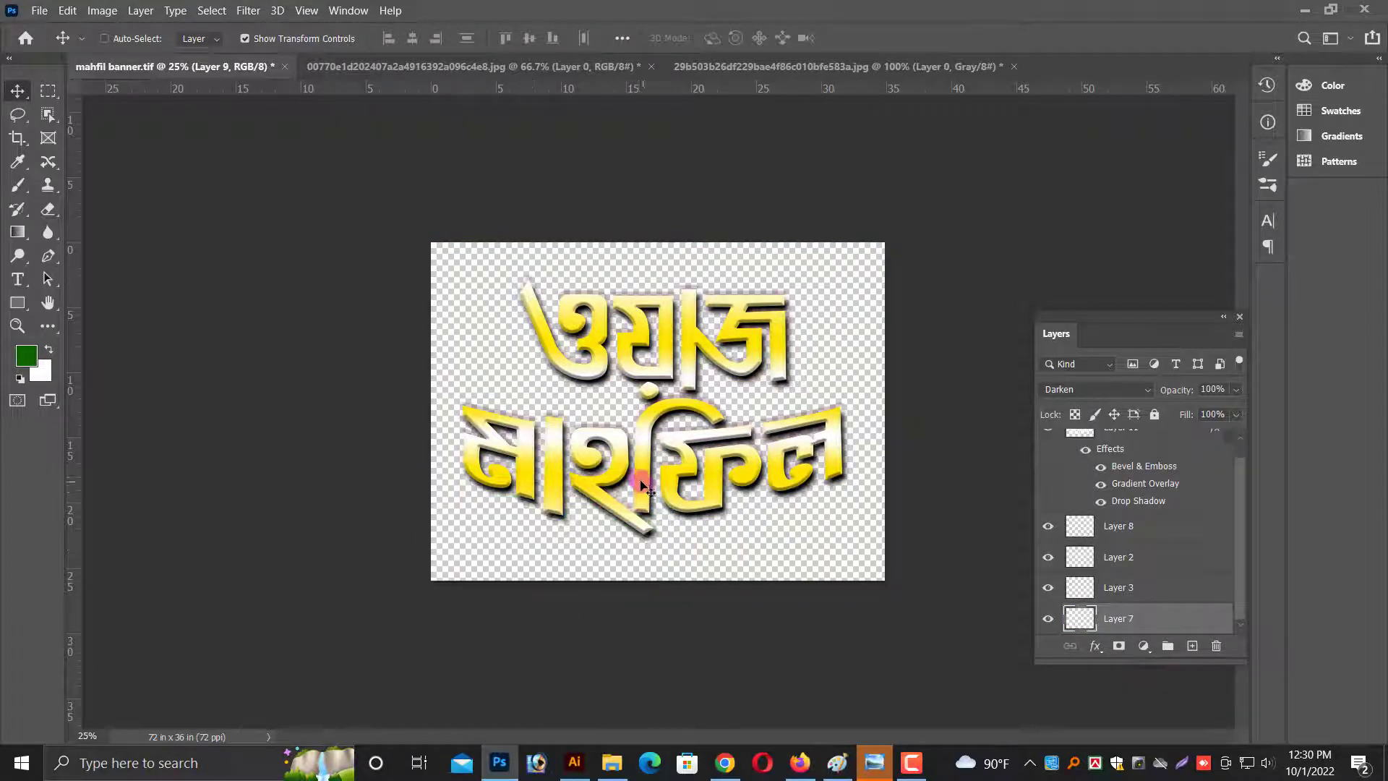
Scale the title lettering layer up to about 107% and commit.
key(ctrl+plus)
right_click(645, 474)
click(665, 480)
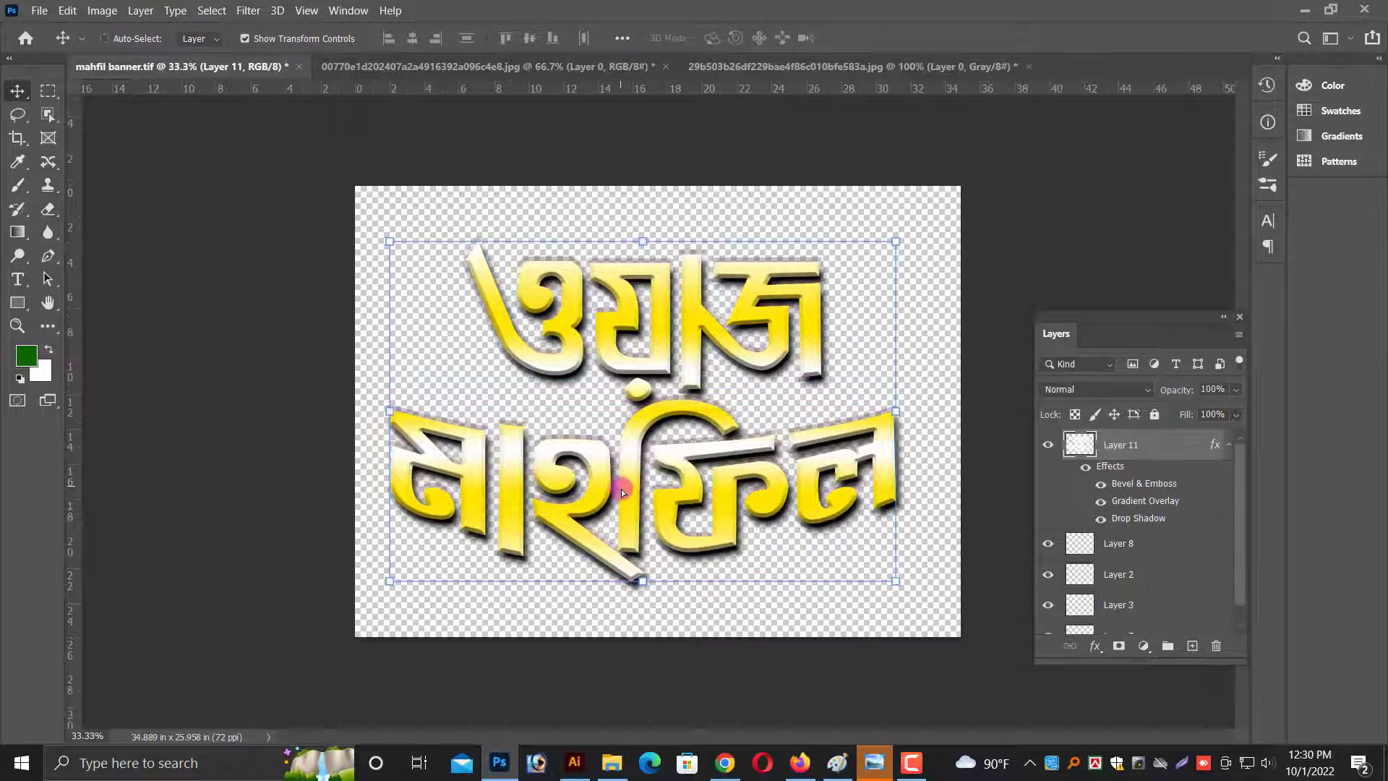
drag(920, 604, 932, 606)
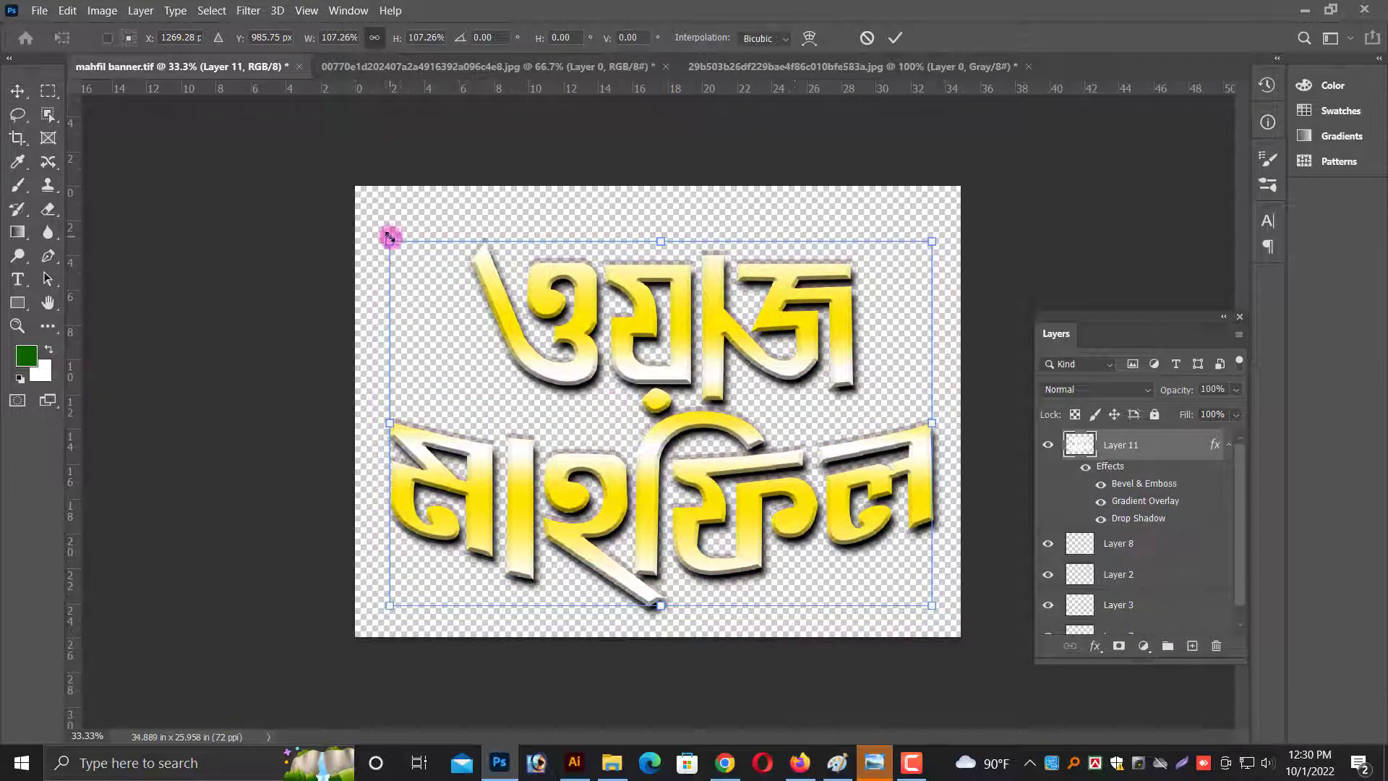
drag(389, 237, 376, 229)
key(Return)
Save the lettering to this computer as a Photoshop PSD named font.
click(39, 10)
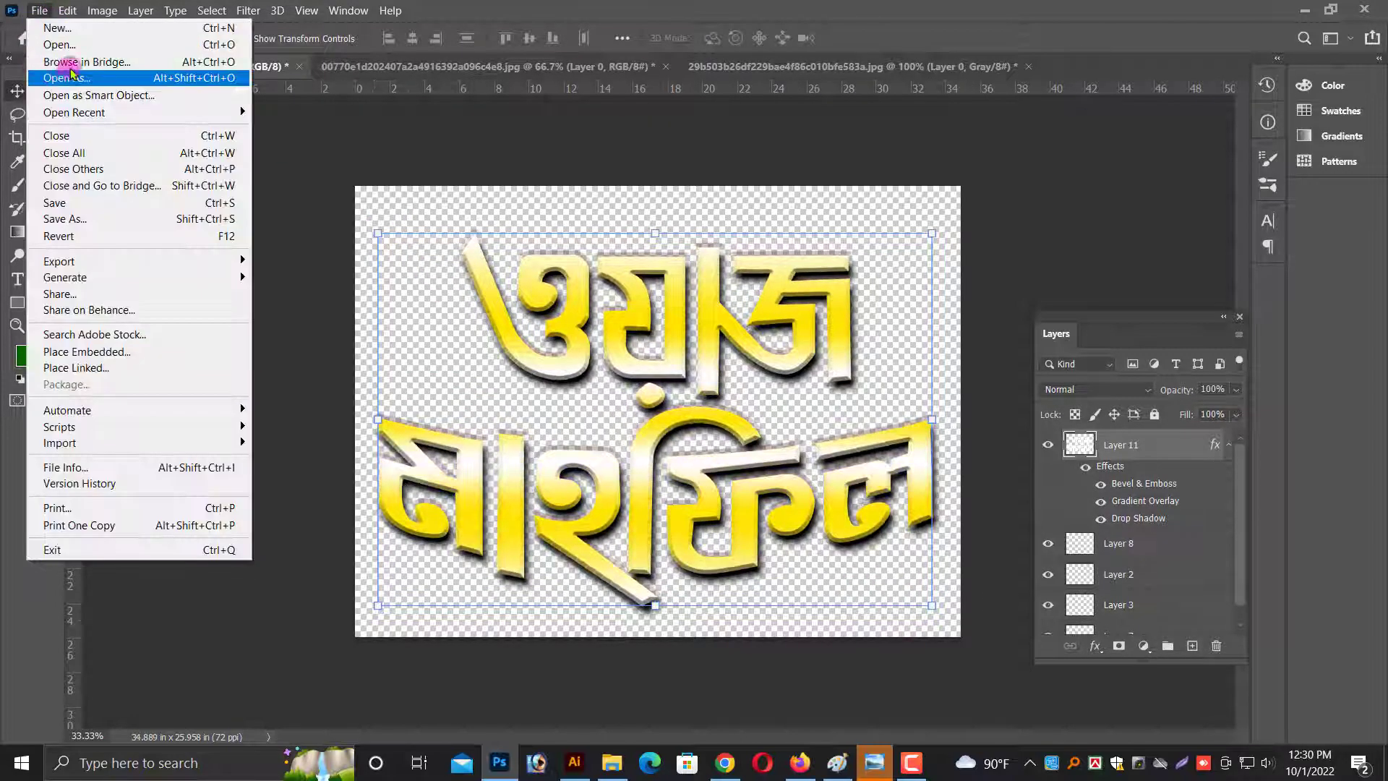
click(75, 227)
click(817, 526)
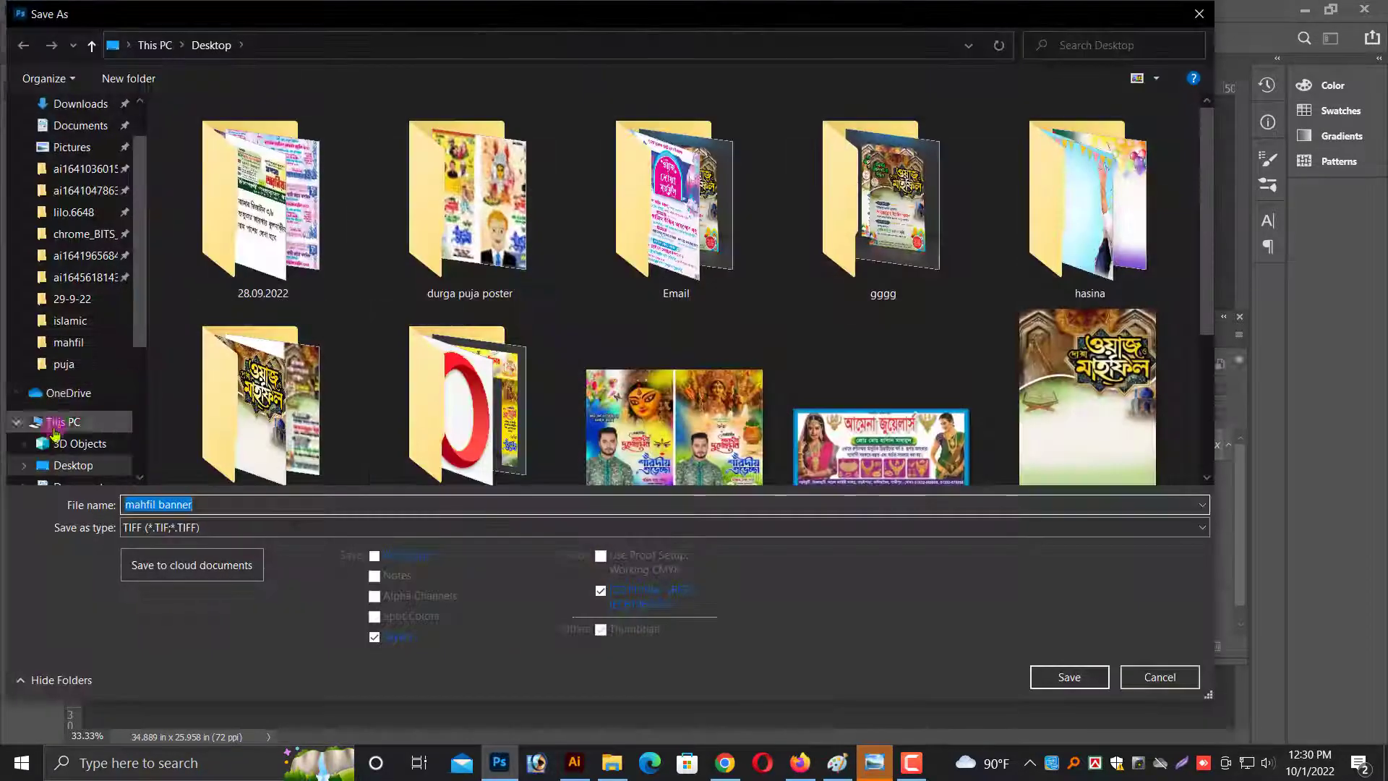
click(202, 527)
click(188, 201)
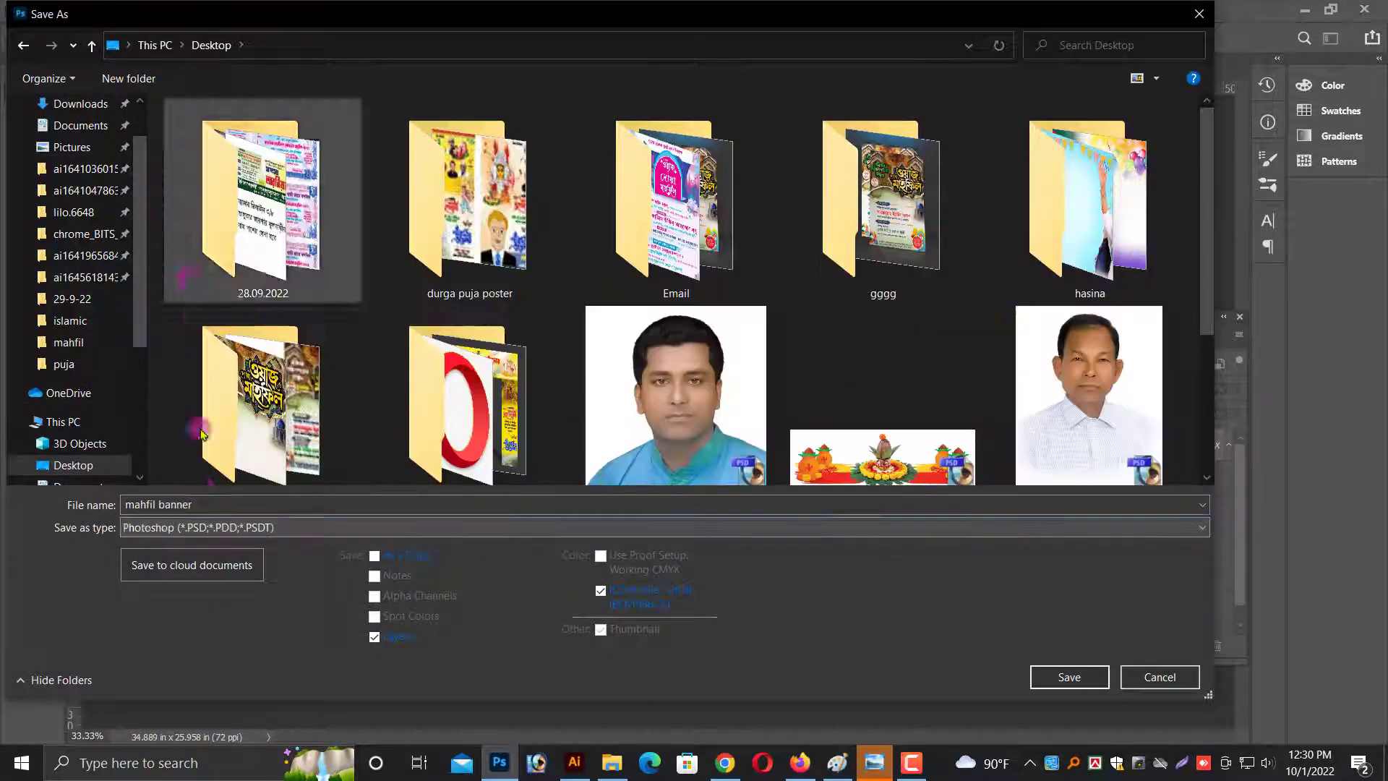
click(225, 506)
text(nt)
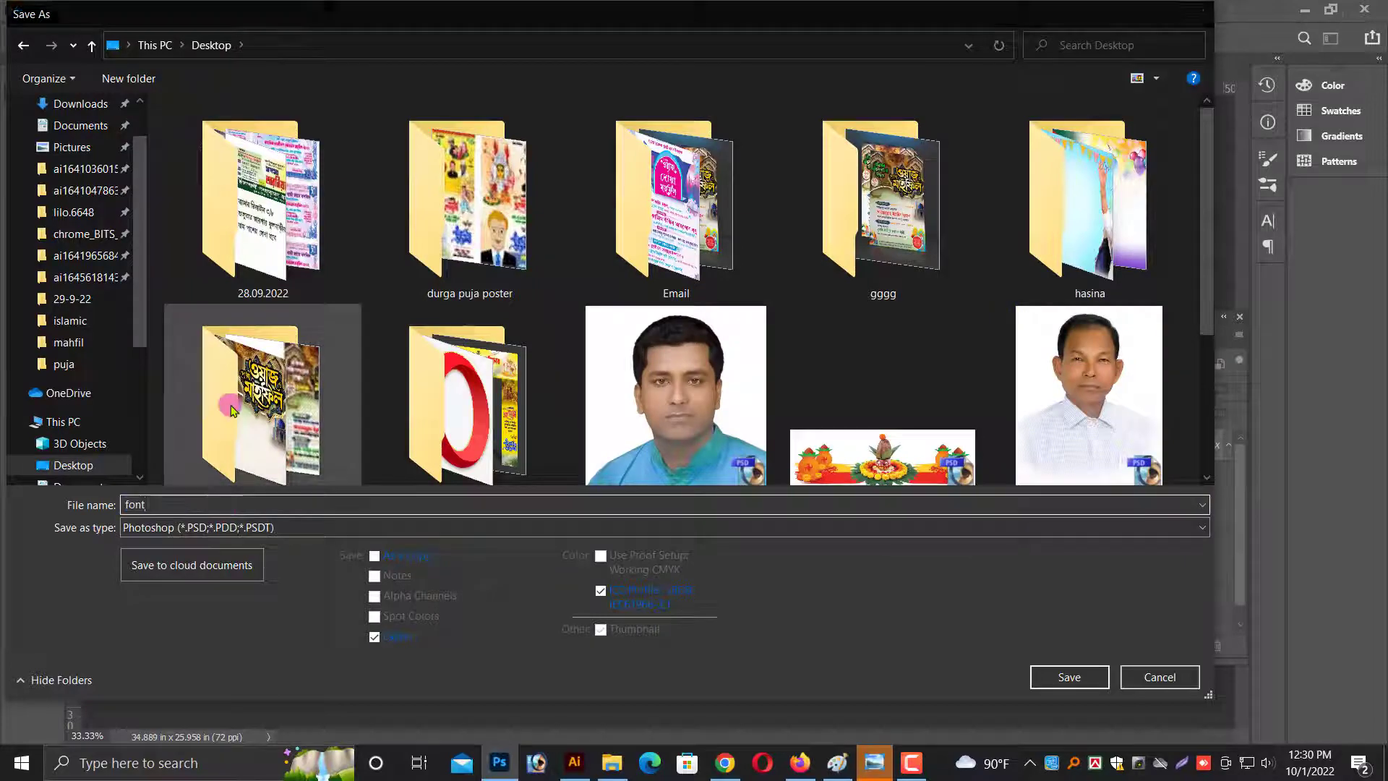
key(Return)
click(822, 181)
Back in Illustrator, delete the old white title text and zoom in on the ১৩ numeral.
click(576, 763)
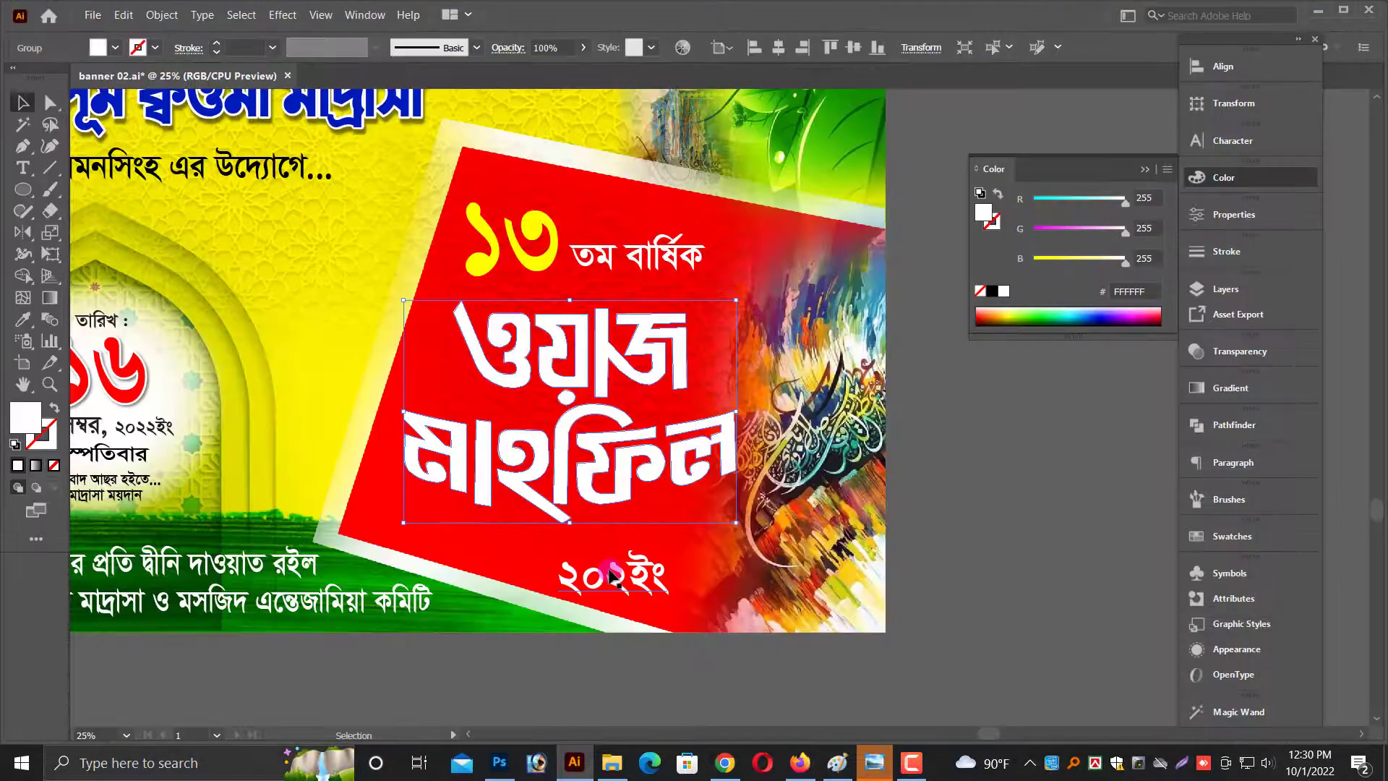
key(Delete)
key(ctrl+minus)
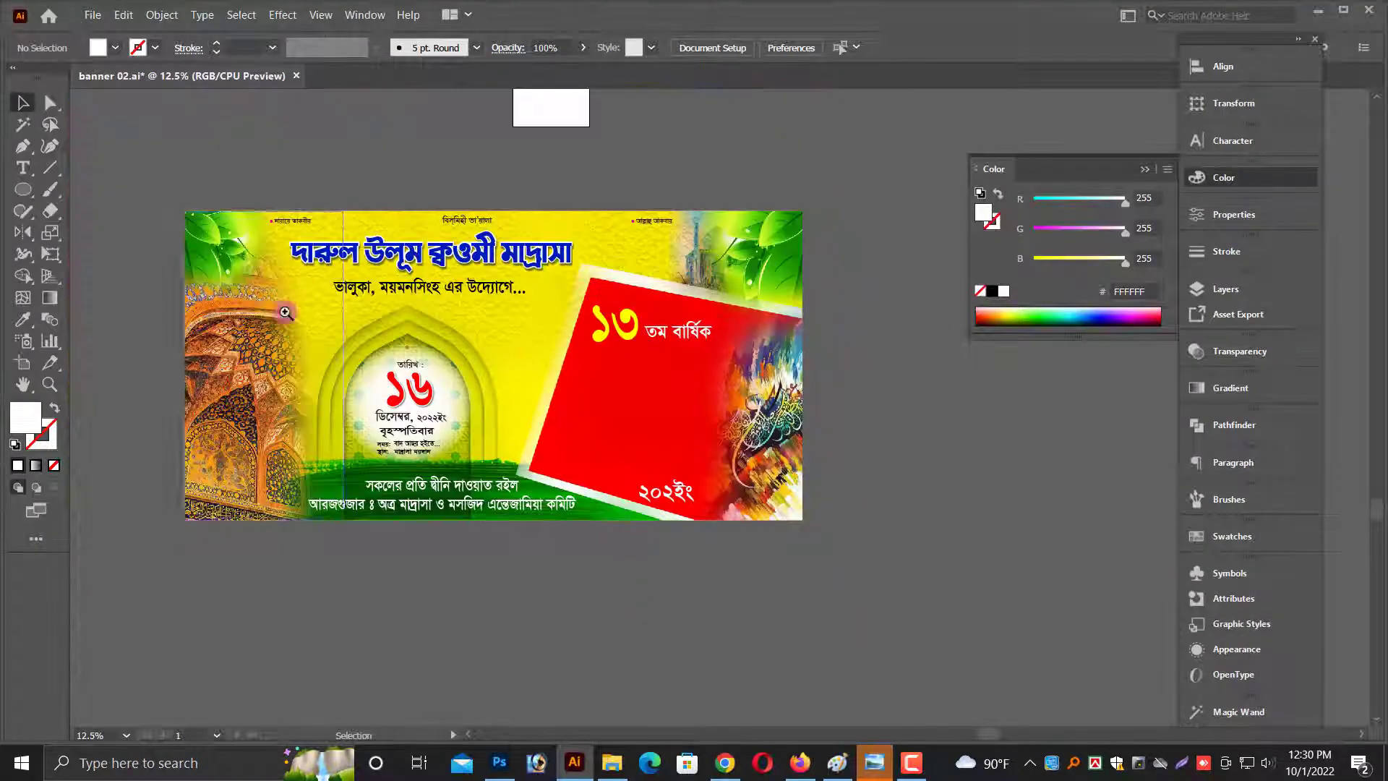
scroll(819, 468, up, 1)
key(ctrl+v)
key(ctrl+plus)
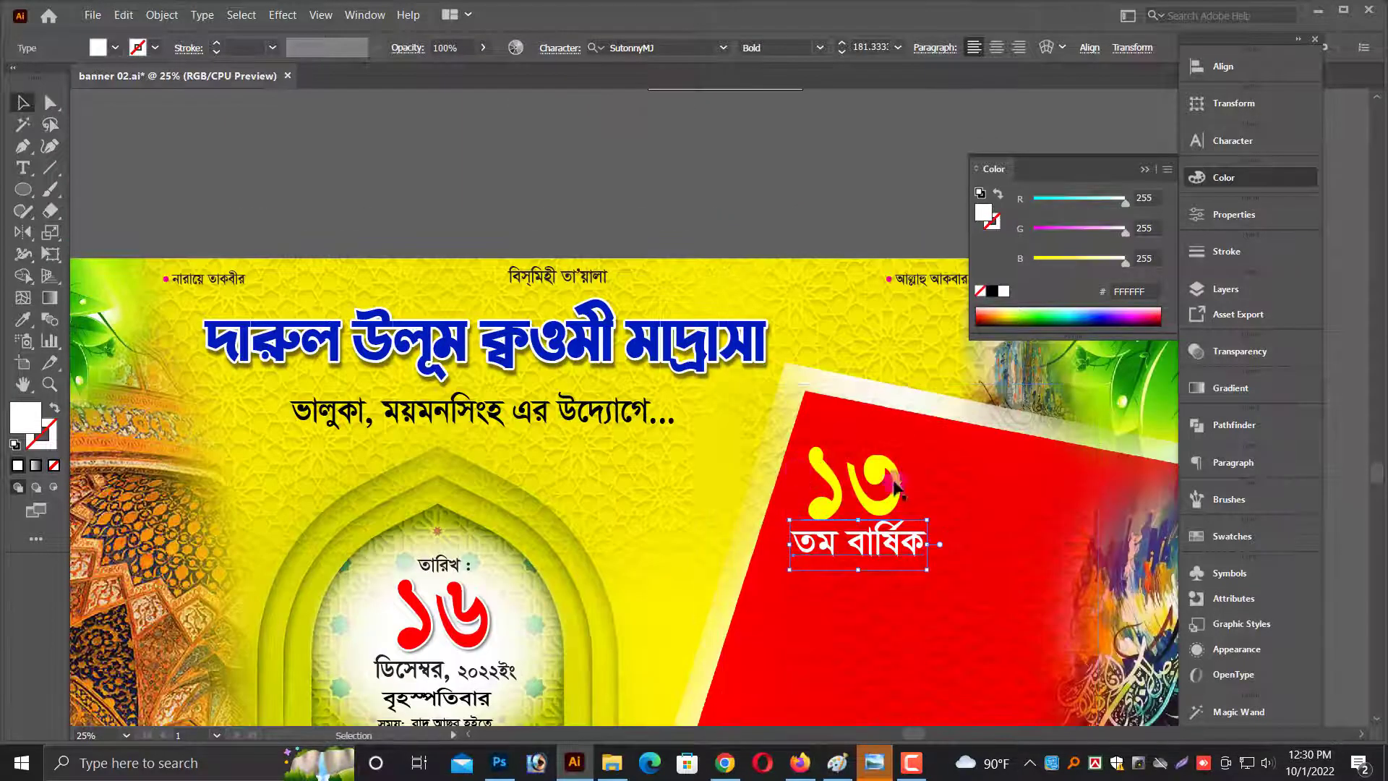
drag(1045, 500, 1080, 514)
Apply a Stylize drop shadow to the yellow ১৩ numeral.
click(641, 405)
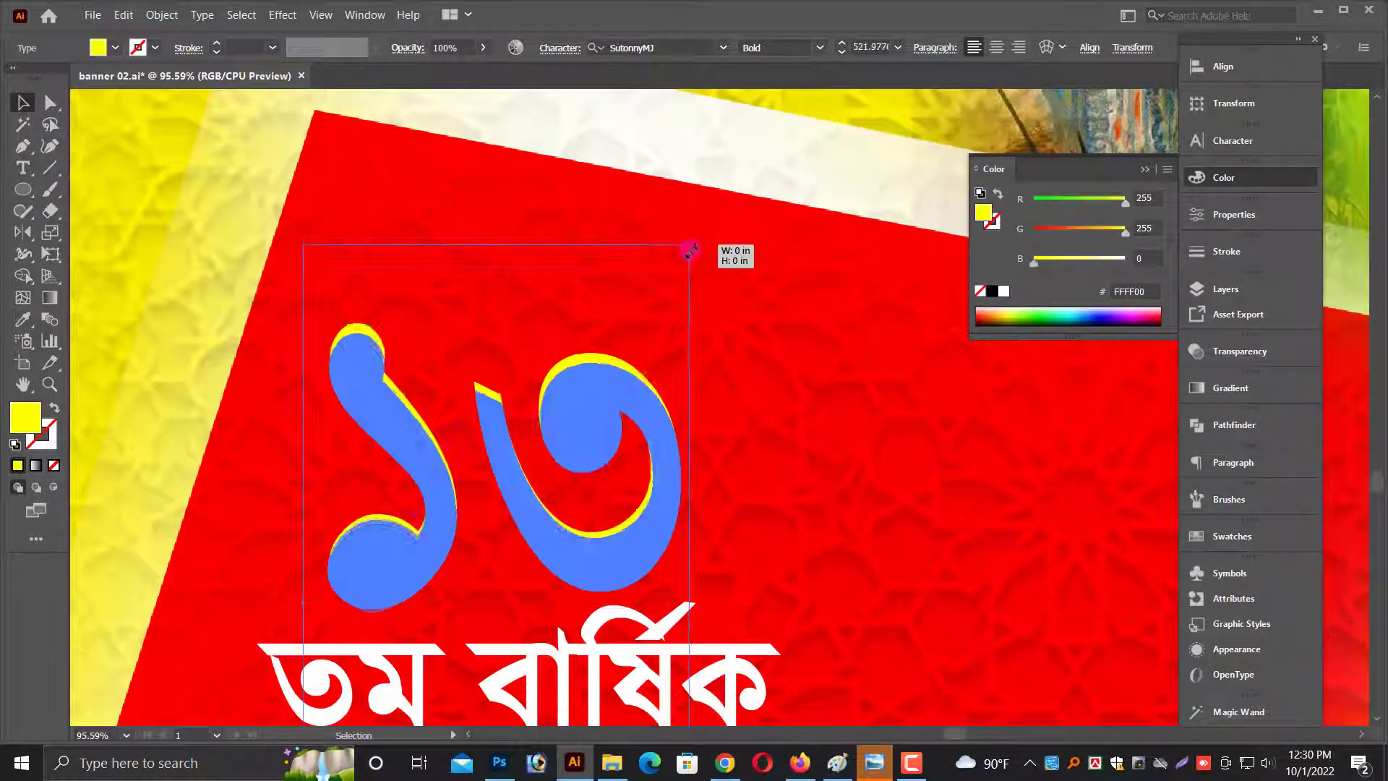
click(281, 14)
click(506, 245)
text(100)
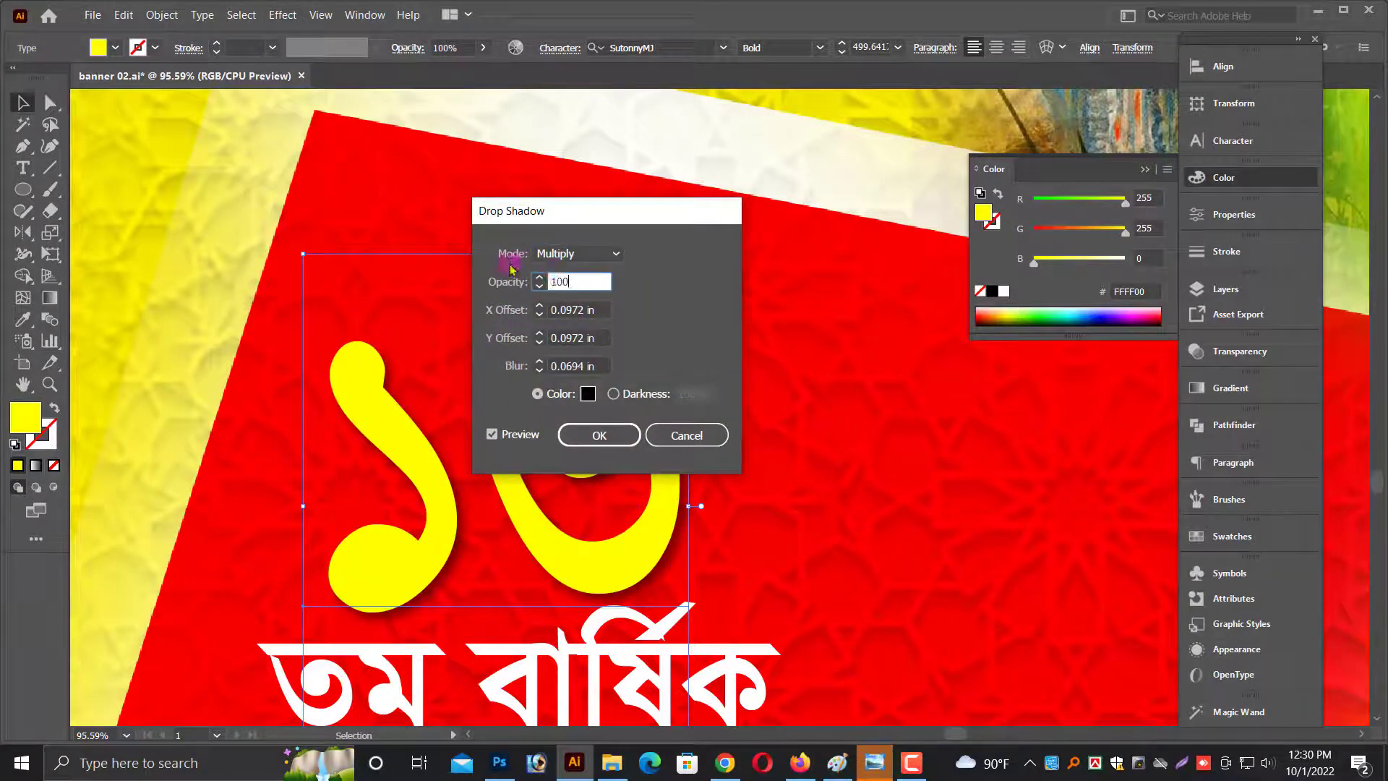
click(599, 435)
scroll(693, 405, down, 3)
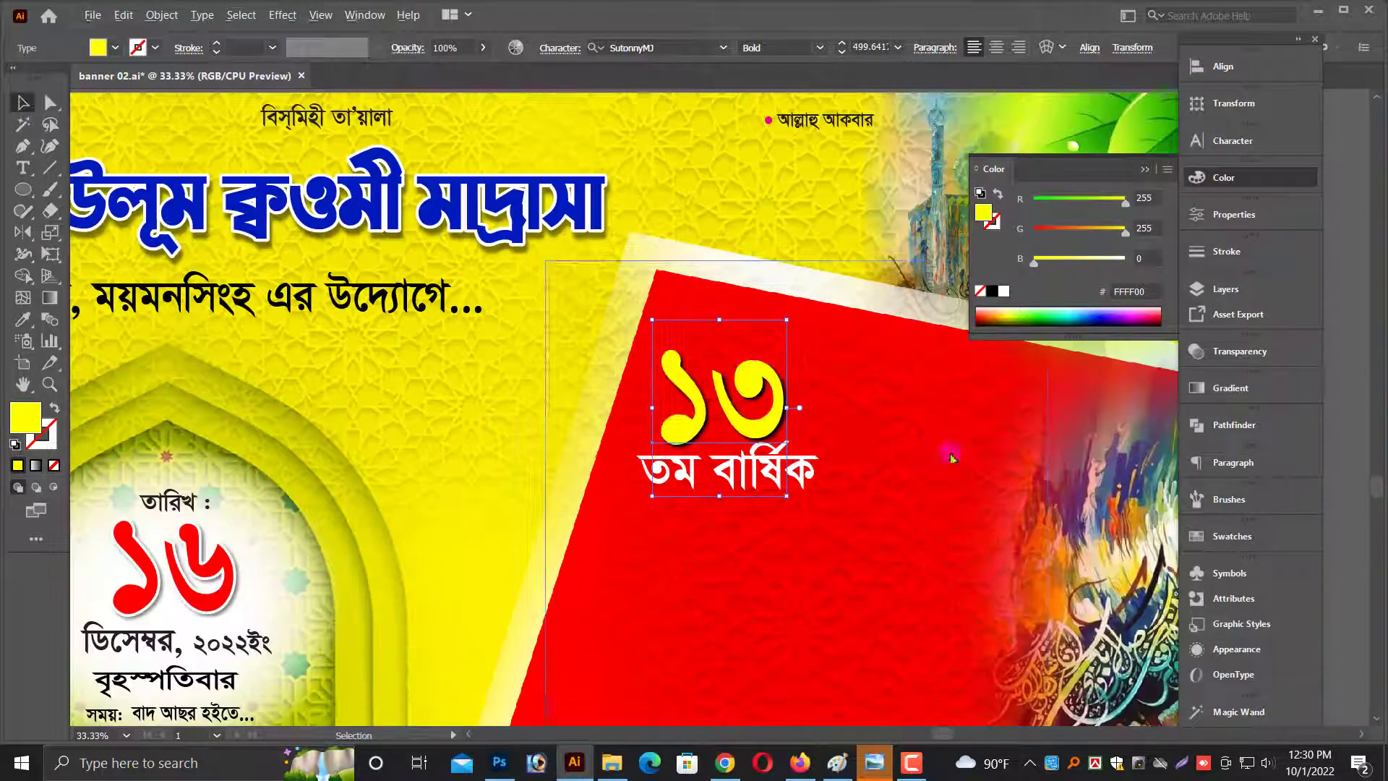
drag(688, 522, 1006, 522)
key(Escape)
Expand the ১৩ appearance, centre it above তম বার্ষিক on the red panel, and group them.
click(123, 14)
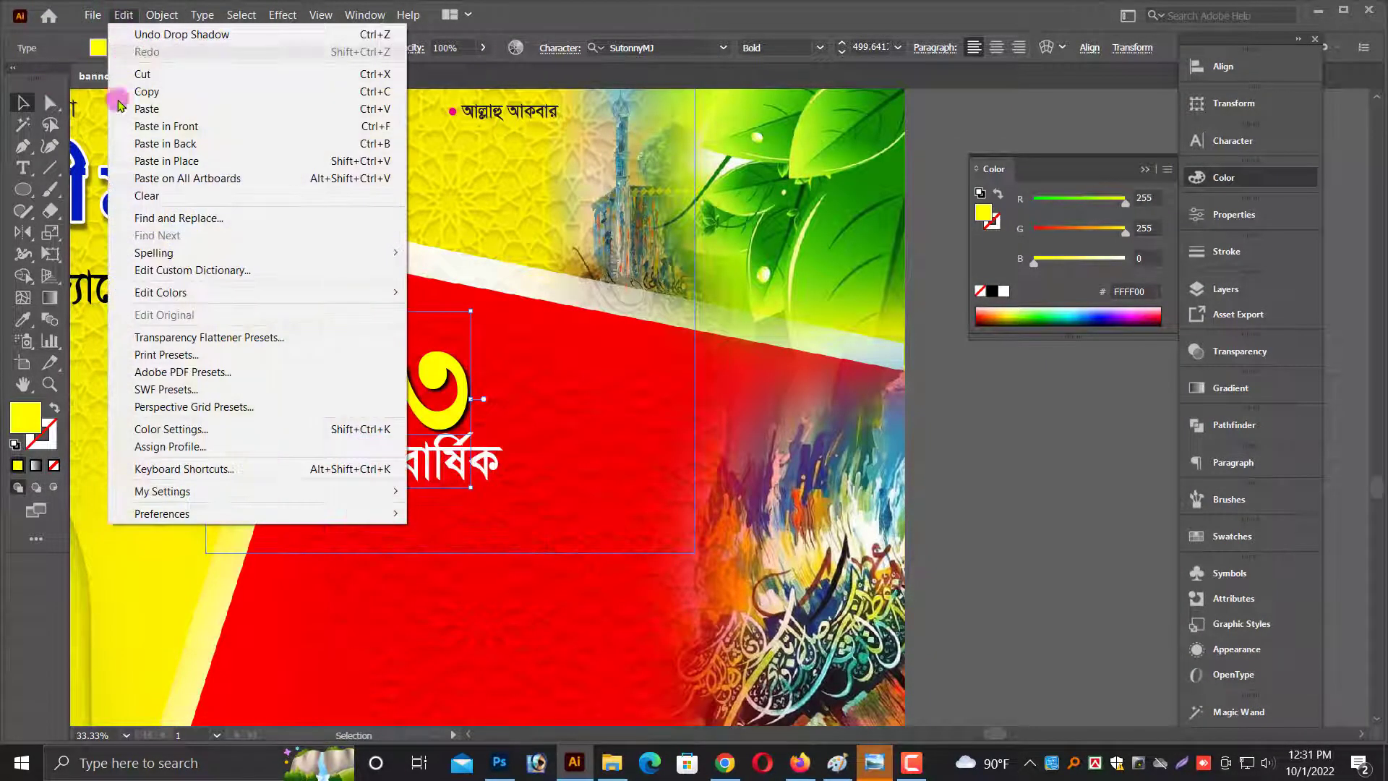
click(209, 218)
click(697, 511)
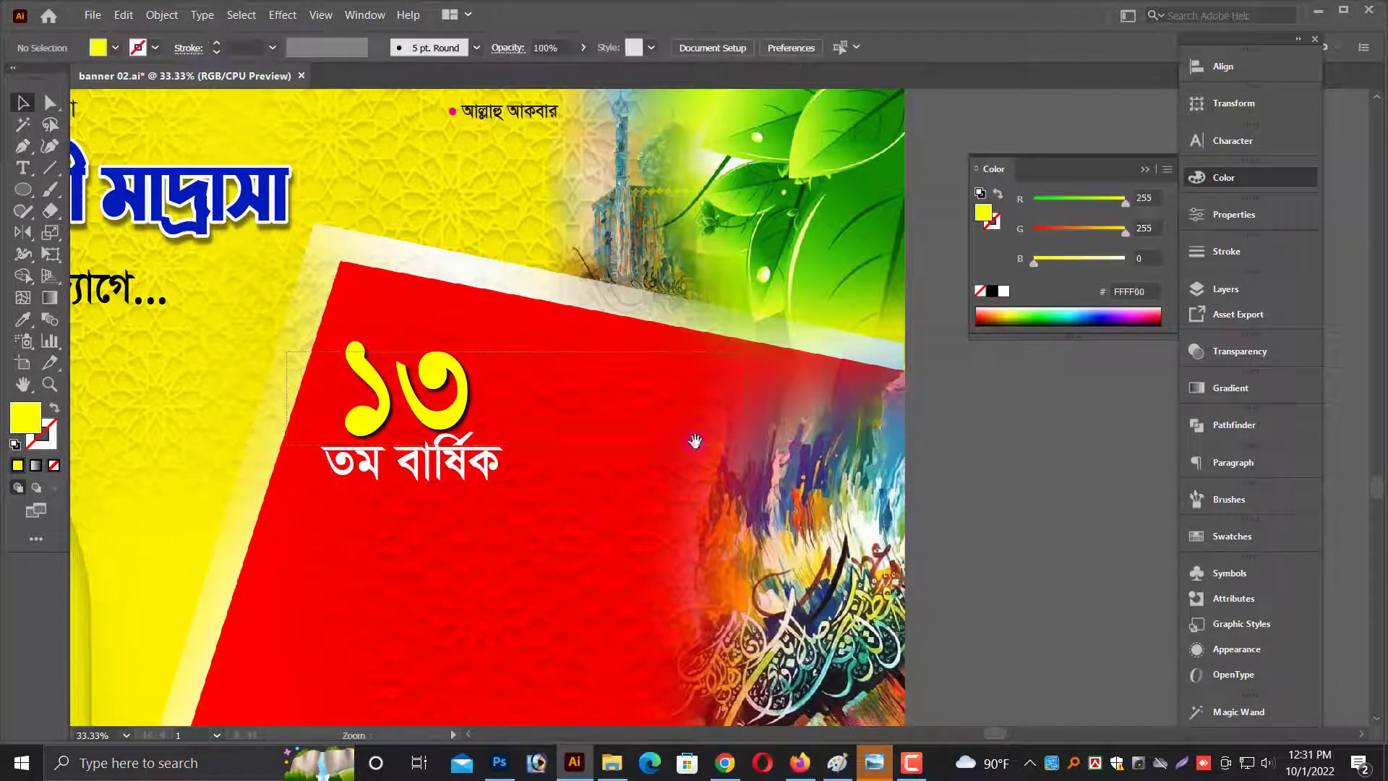
scroll(464, 312, up, 3)
drag(464, 312, 693, 222)
drag(609, 572, 835, 491)
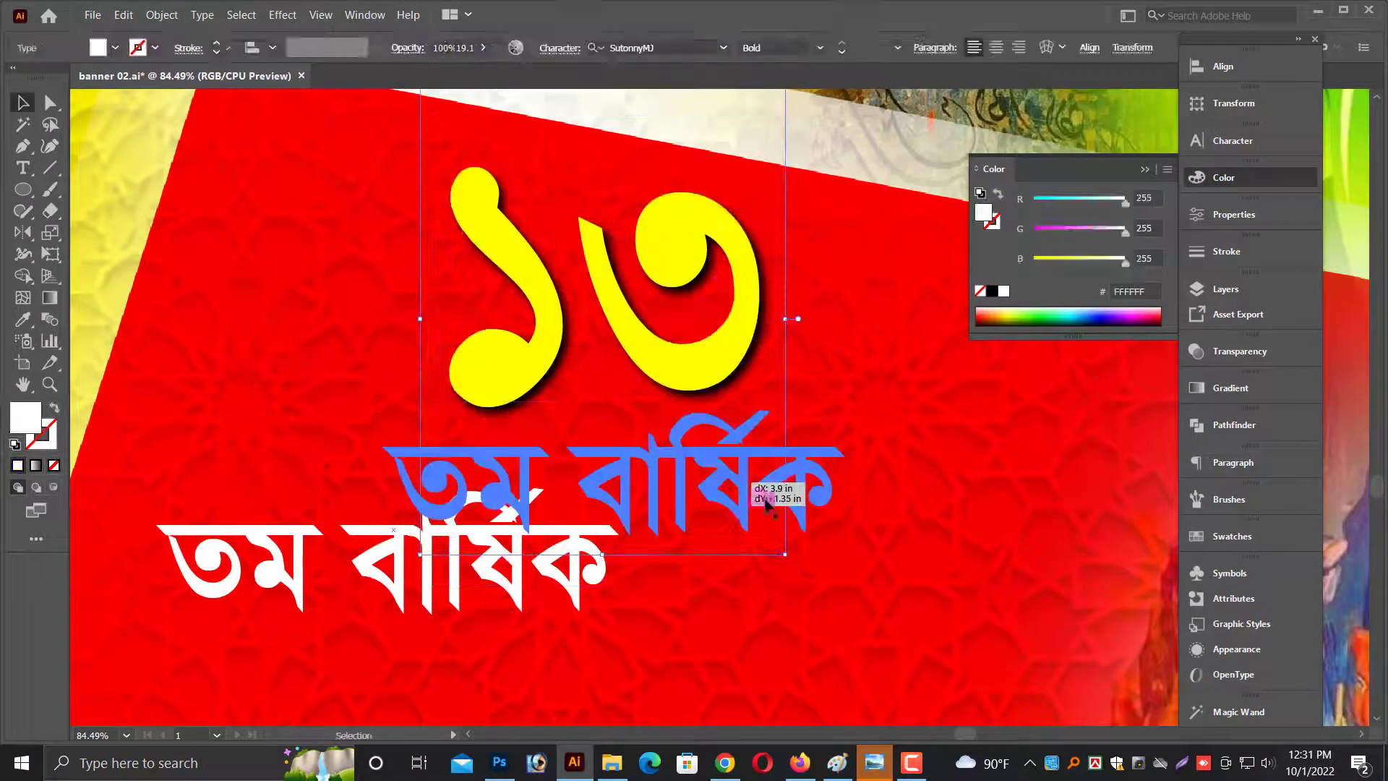
shift+click(477, 361)
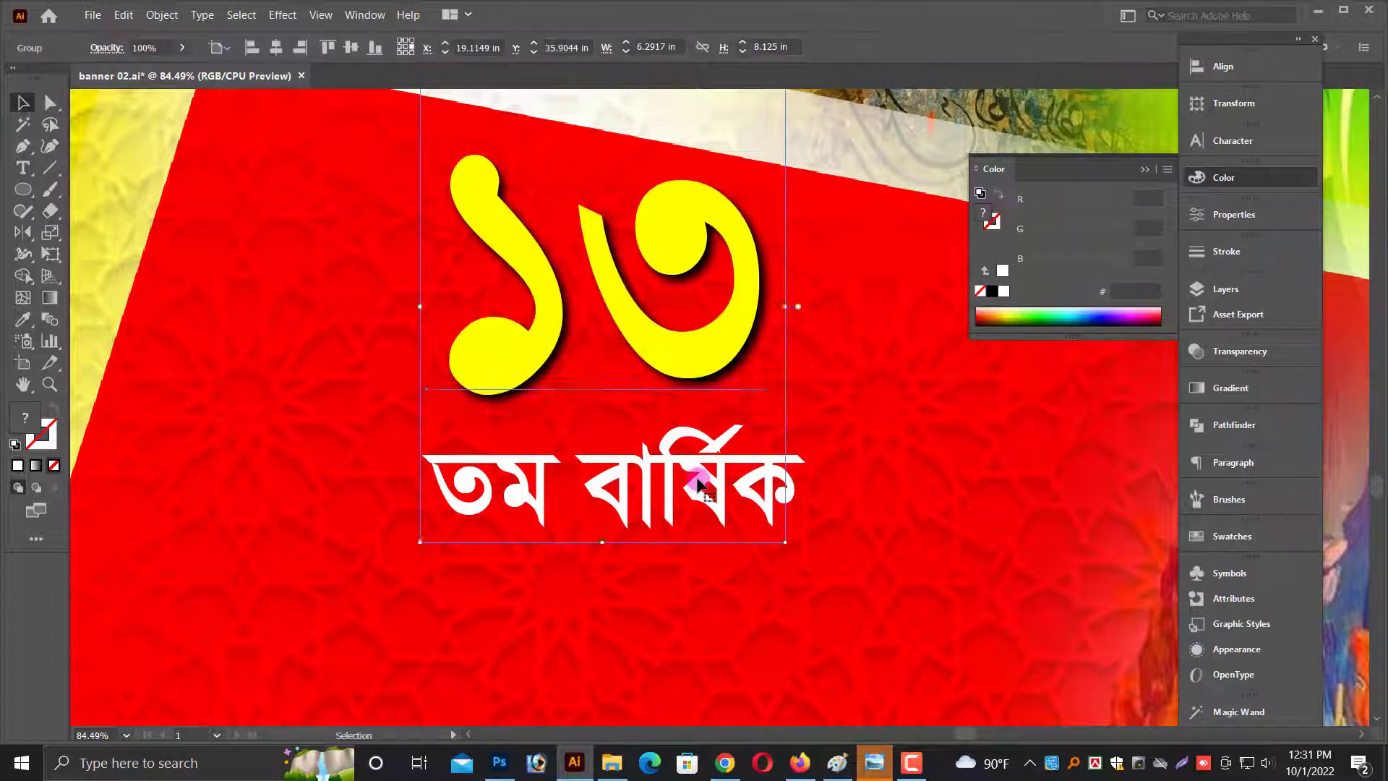
key(ctrl+g)
scroll(697, 481, down, 5)
Open font.psd from the Desktop in Illustrator, accepting the Photoshop import options.
click(1062, 526)
key(ctrl+minus)
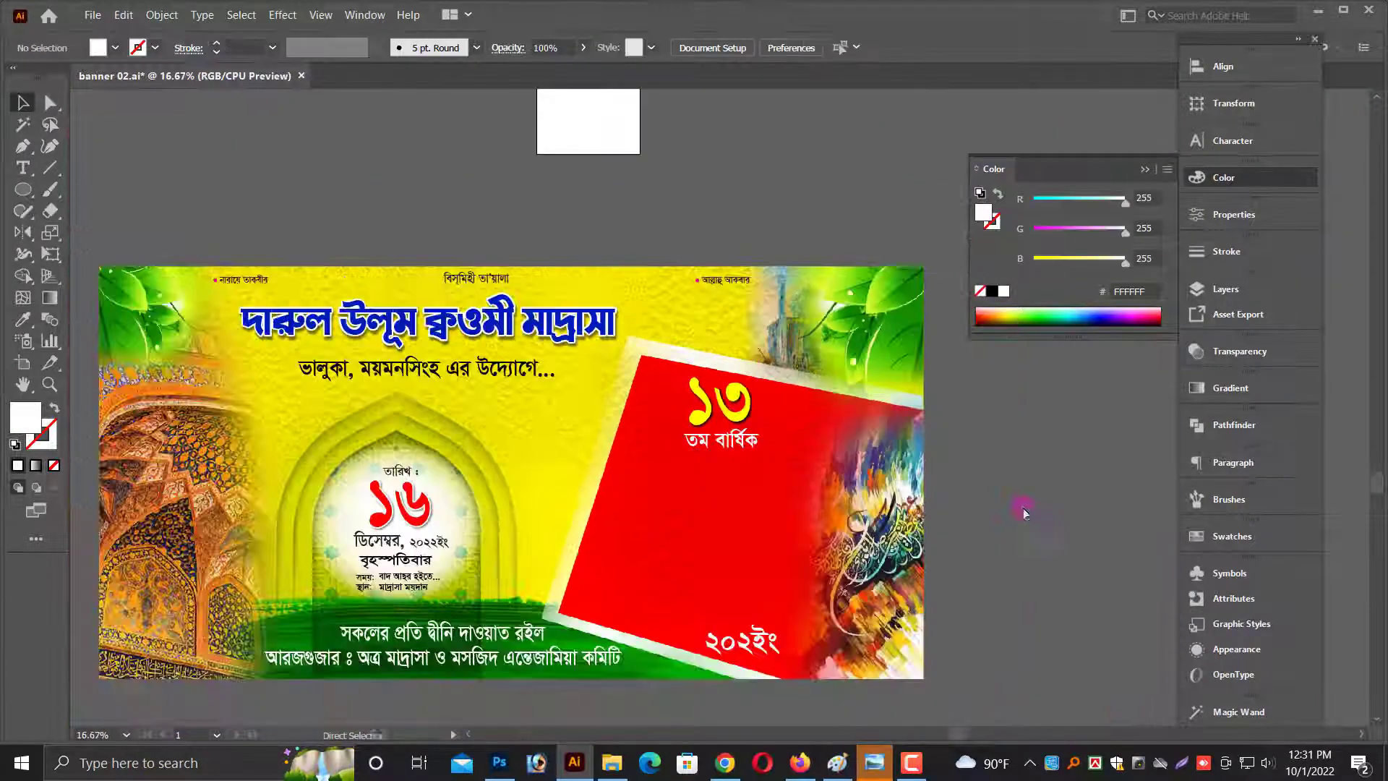
scroll(1022, 506, down, 1)
click(93, 15)
click(109, 67)
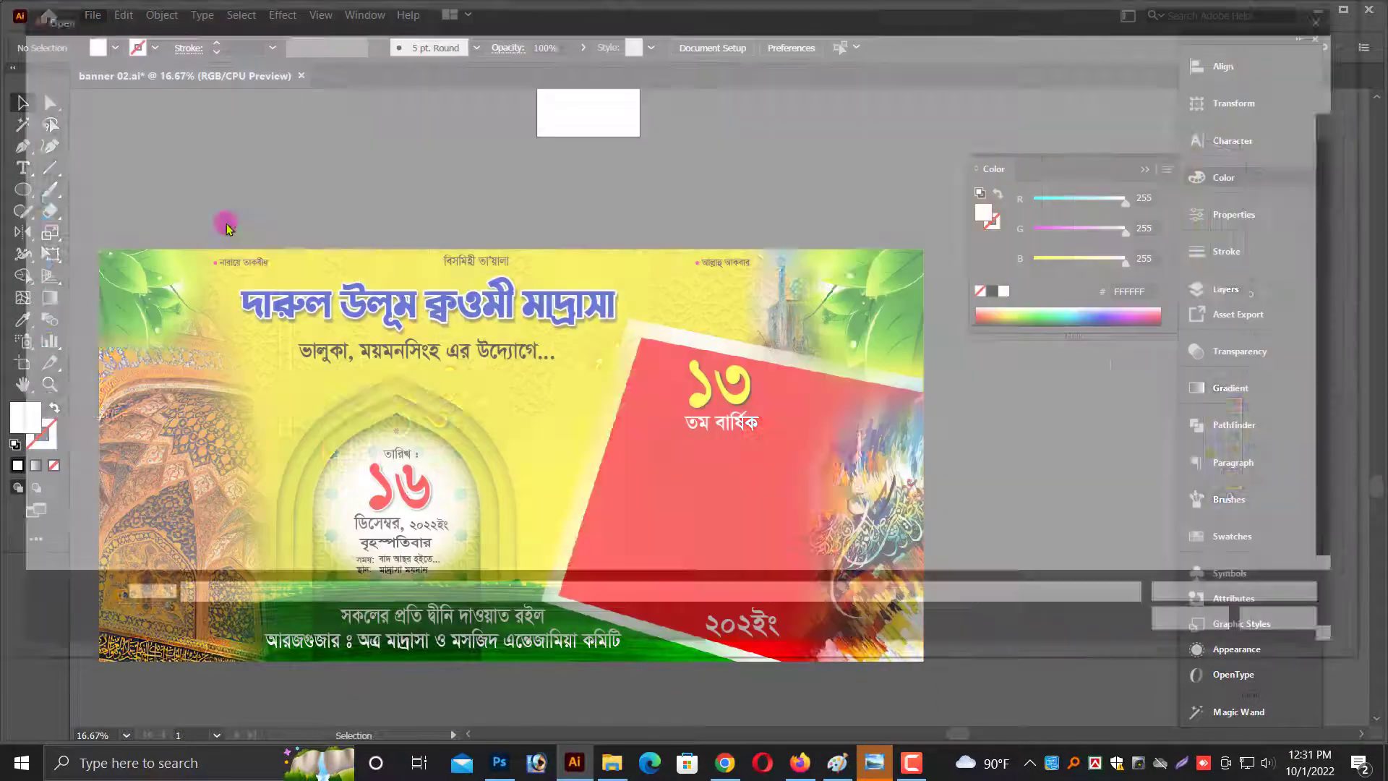
click(73, 334)
scroll(979, 387, down, 5)
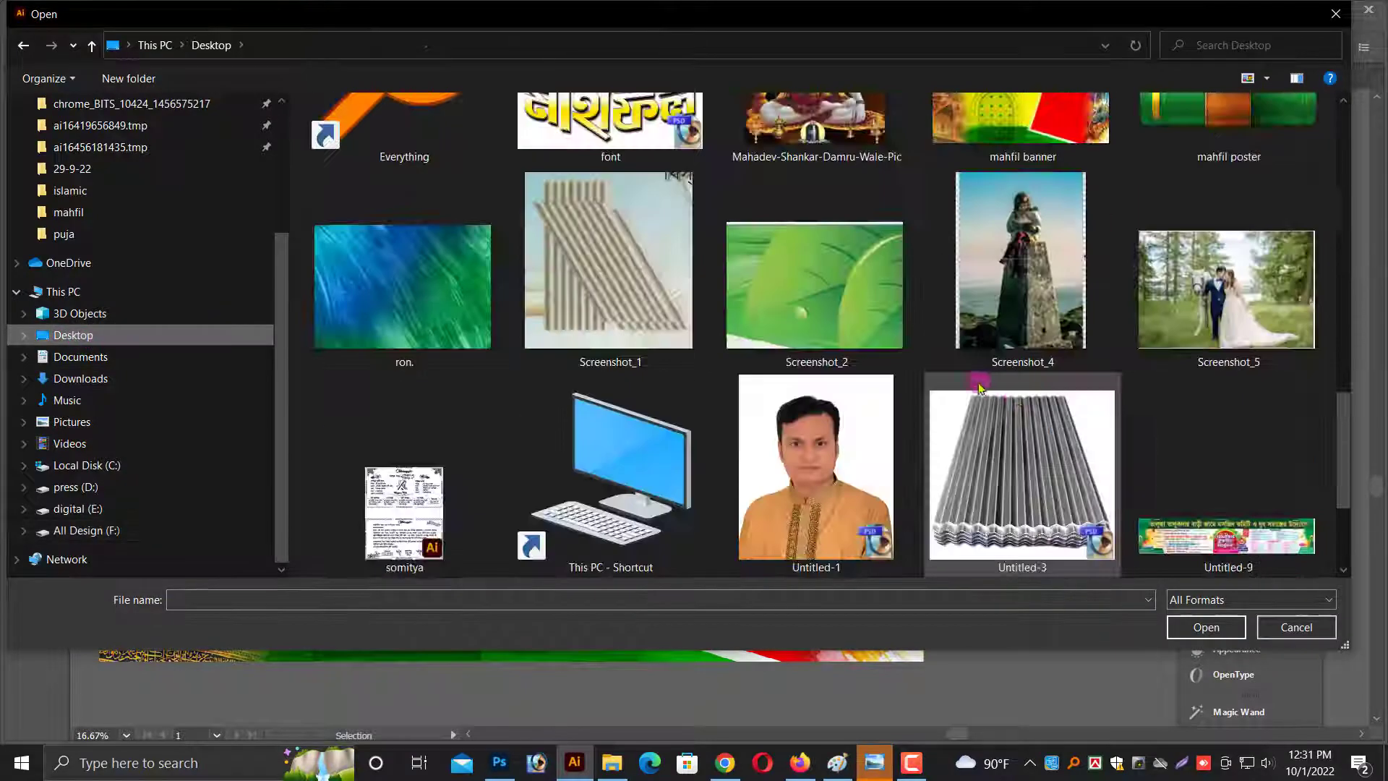
scroll(753, 393, down, 3)
scroll(962, 408, up, 2)
scroll(962, 408, up, 2)
click(607, 195)
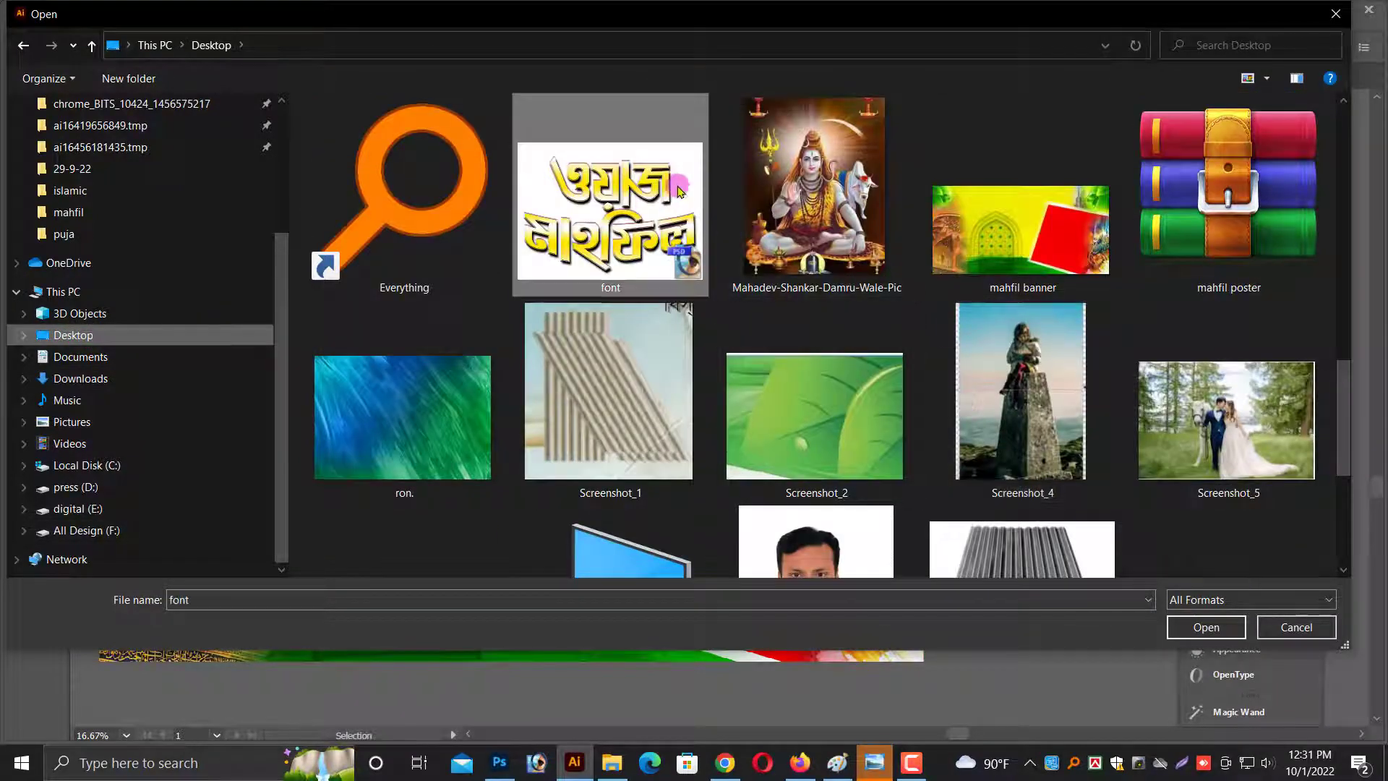
click(1205, 626)
click(640, 571)
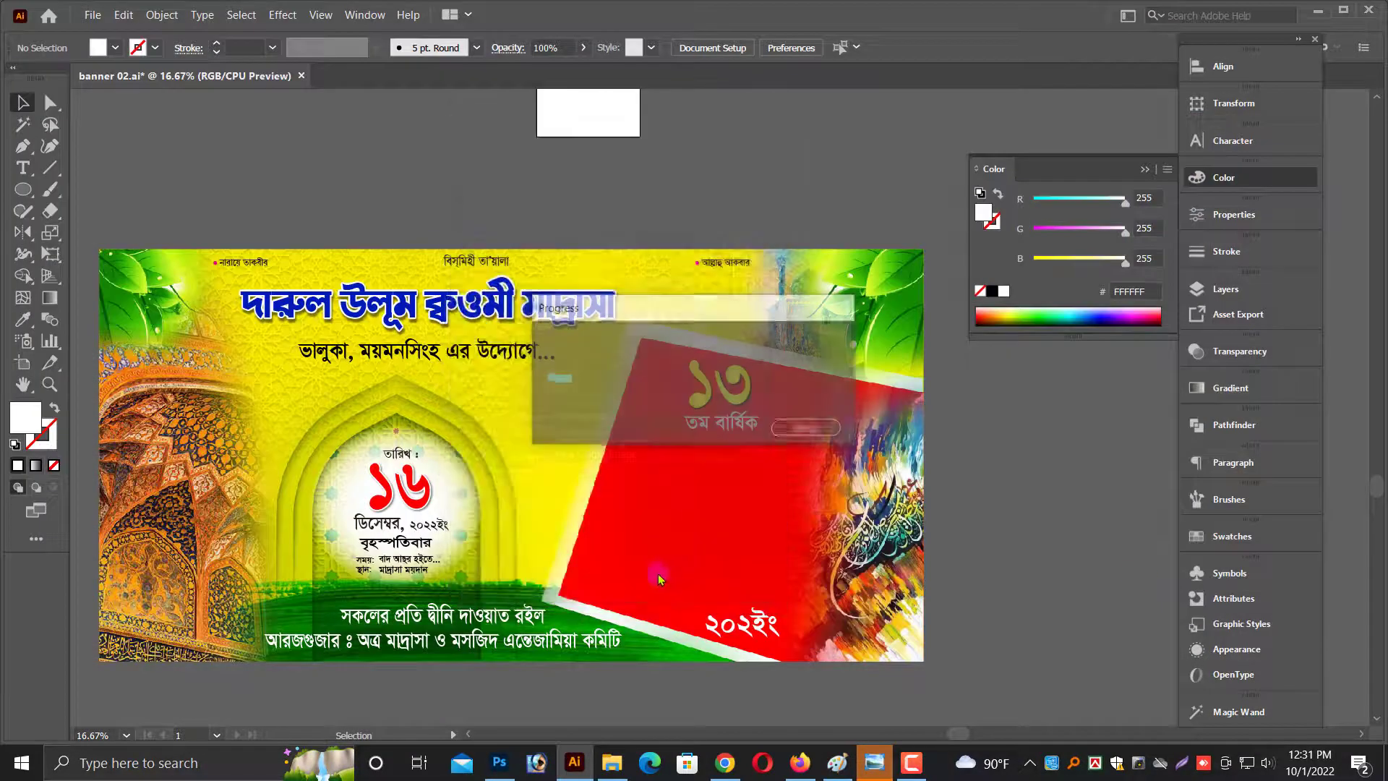
Cut the glossy lettering image out of font.psd and close the file.
scroll(680, 549, down, 3)
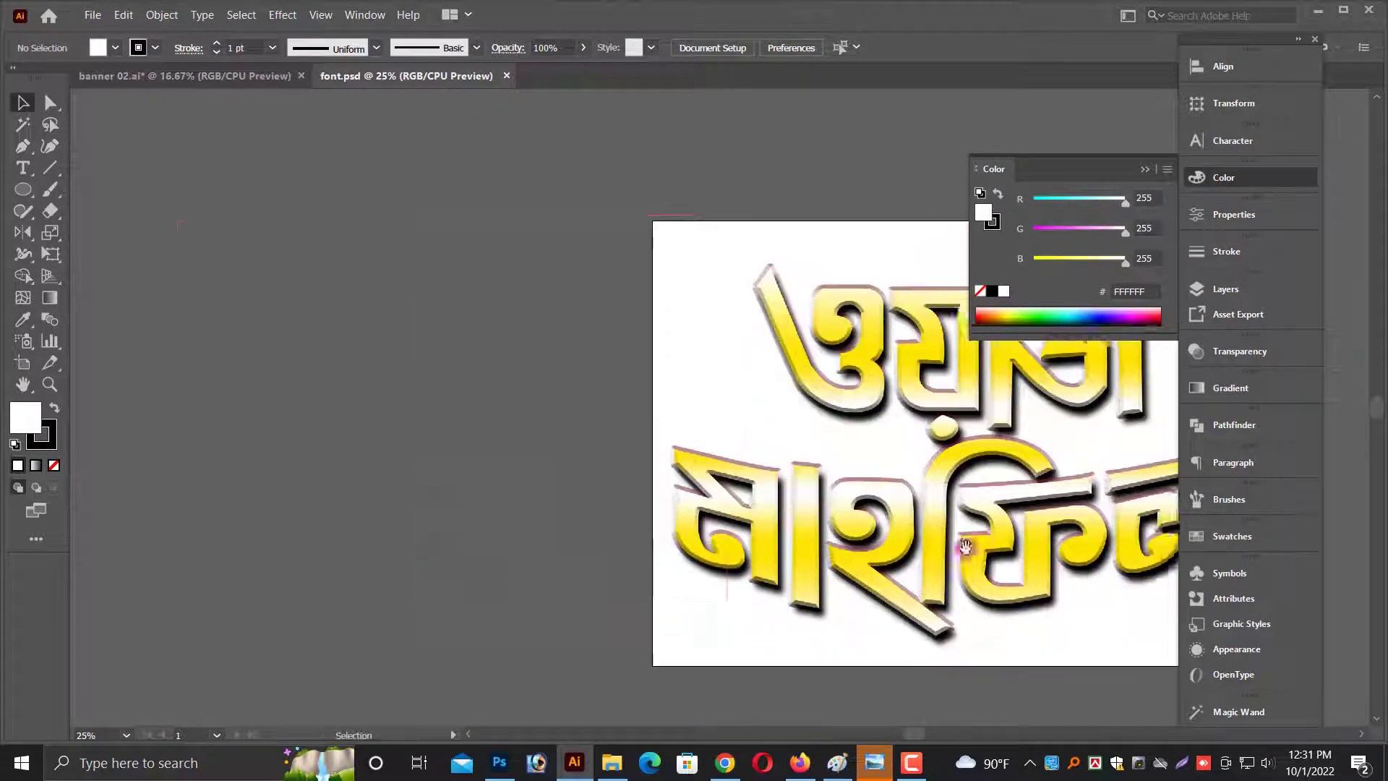
drag(1045, 531, 553, 527)
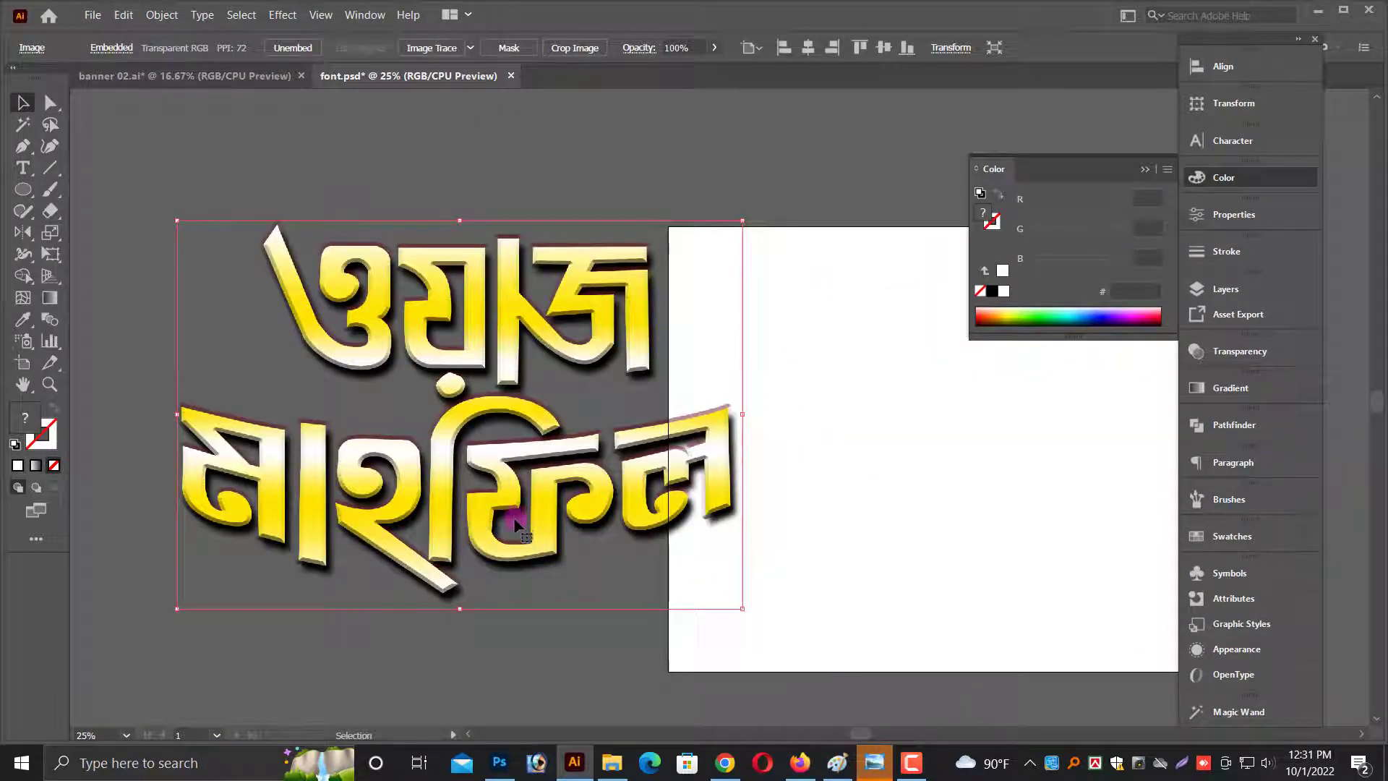
key(Delete)
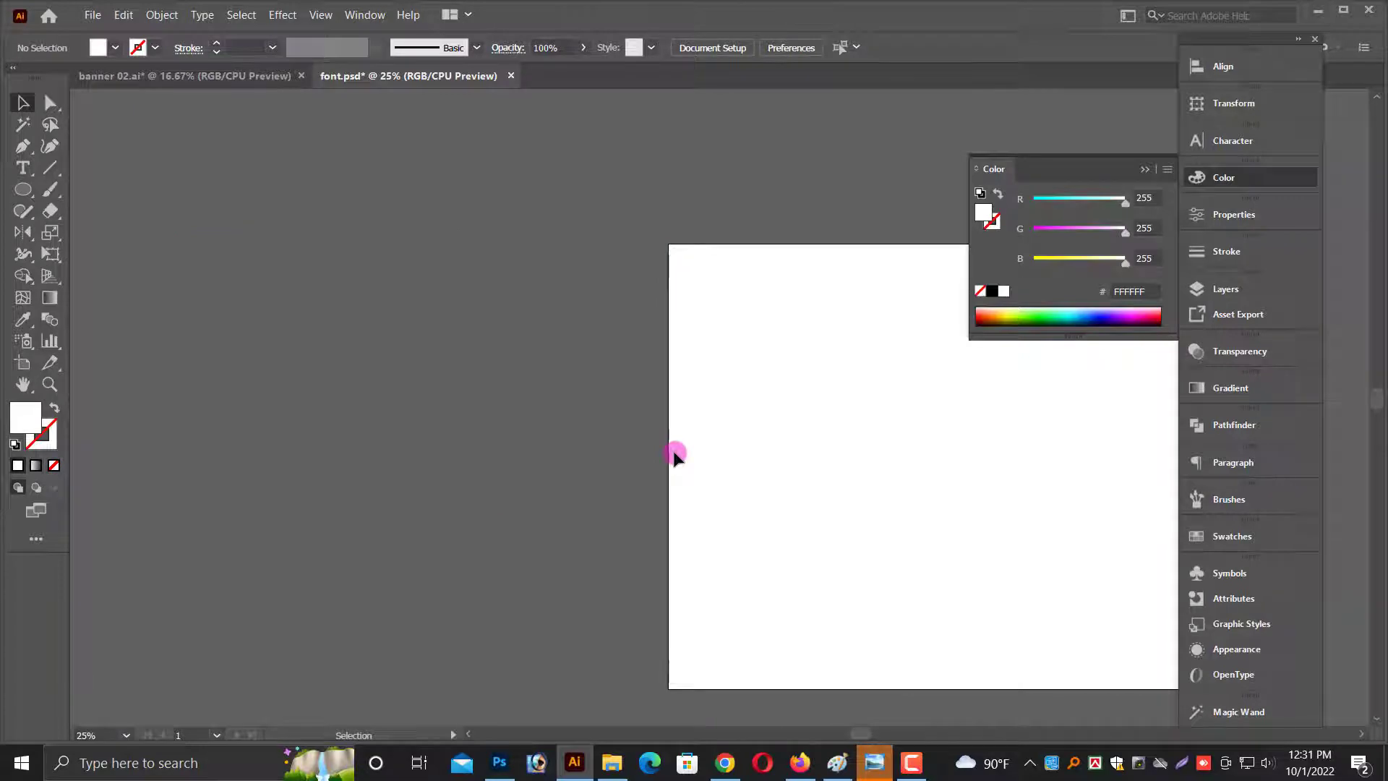
key(ctrl+w)
Discard changes to font.psd and shrink the pasted 3D title to fit the red panel.
click(781, 402)
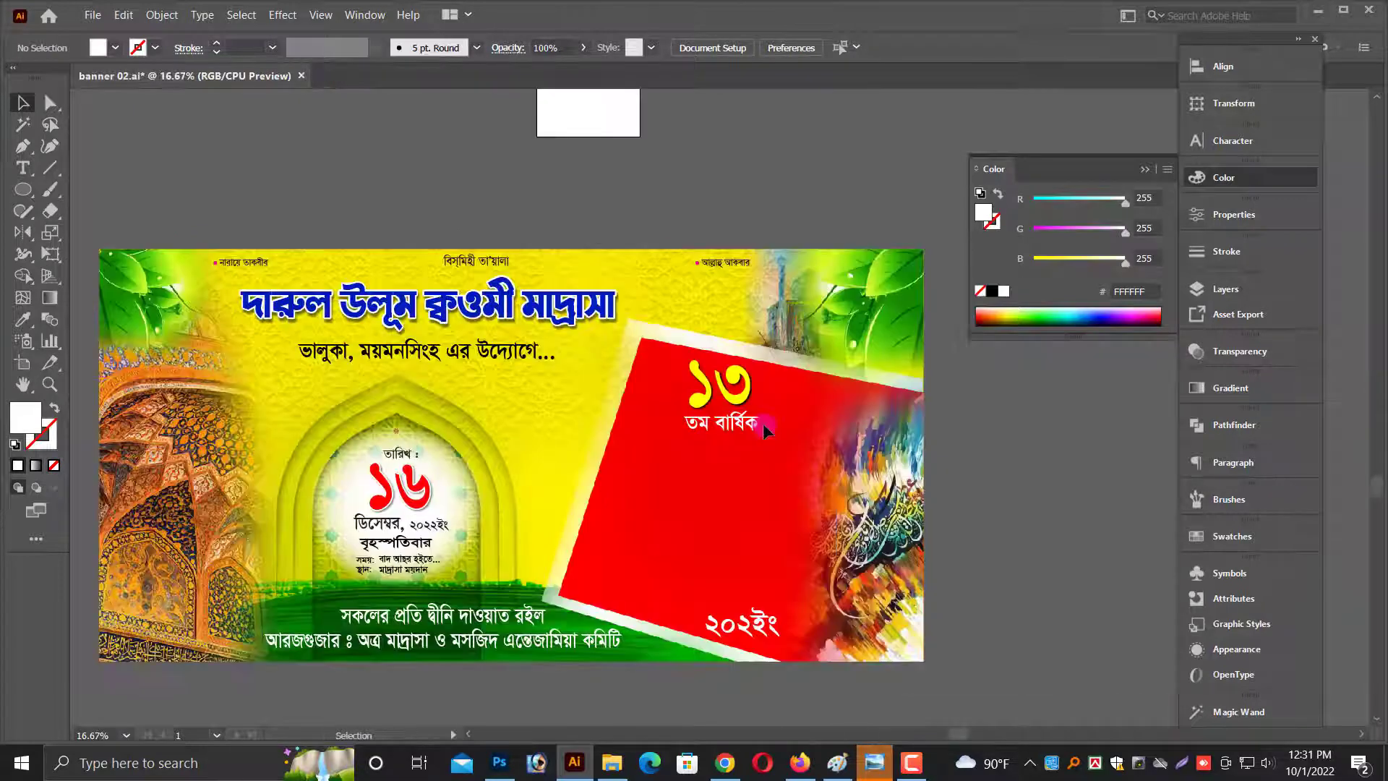
scroll(802, 516, up, 2)
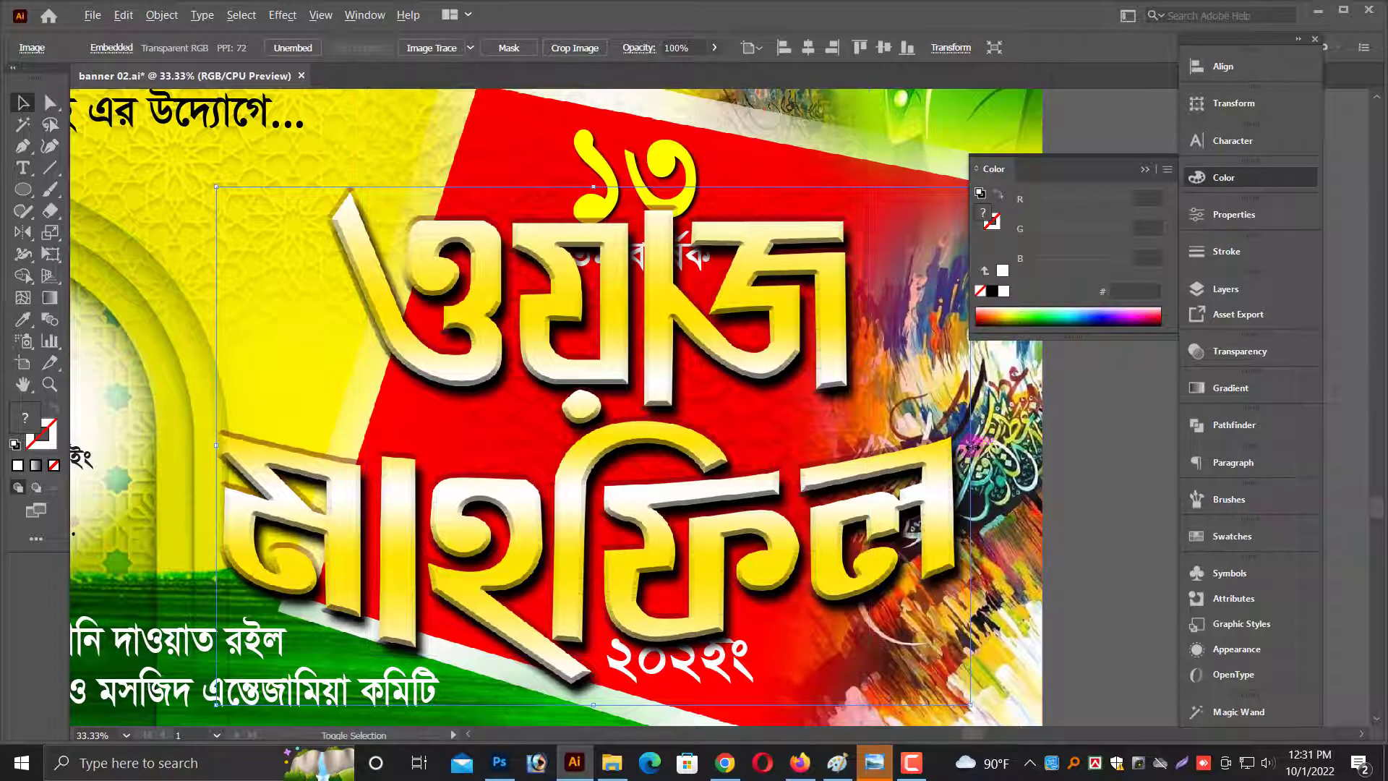
mouse_move(803, 517)
mouse_down()
mouse_move(857, 466)
mouse_move(903, 481)
mouse_up()
scroll(903, 481, left, 2)
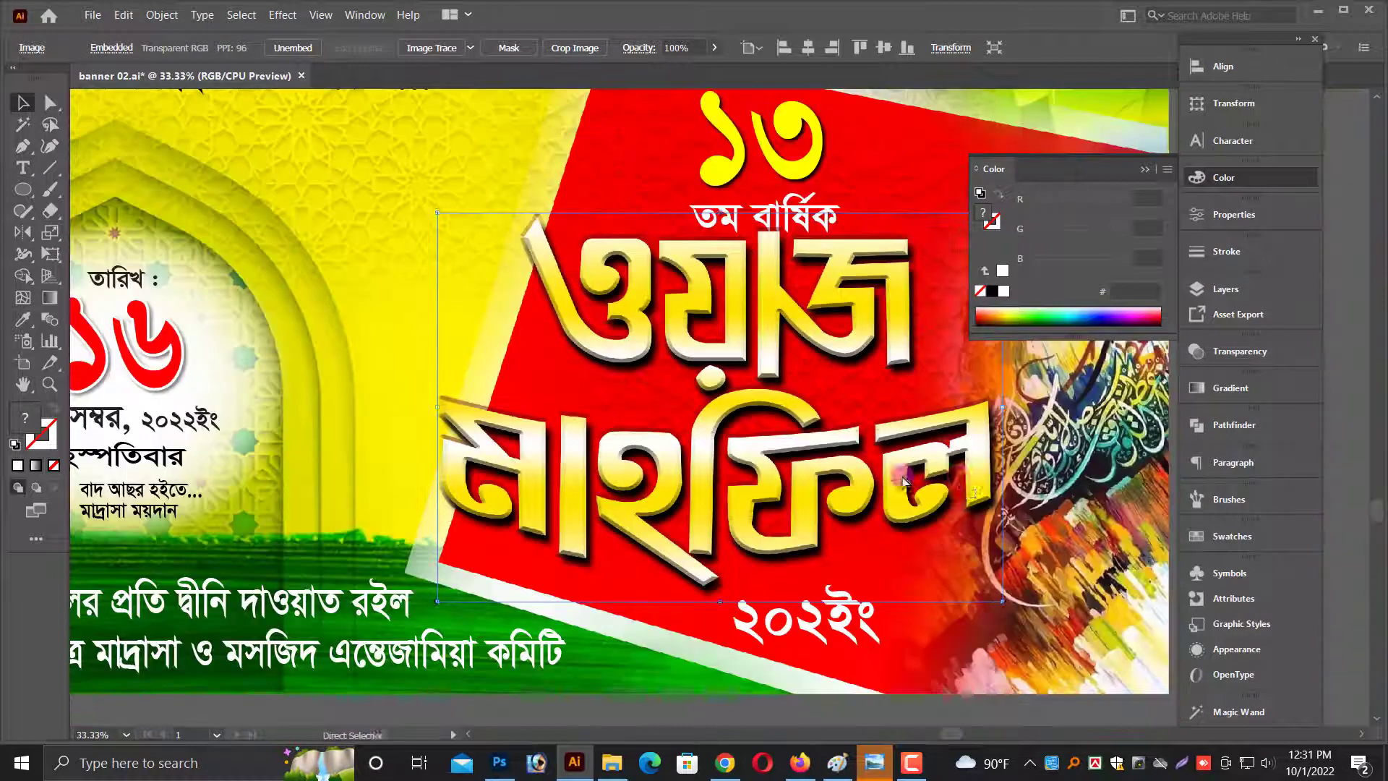
scroll(972, 457, up, 2)
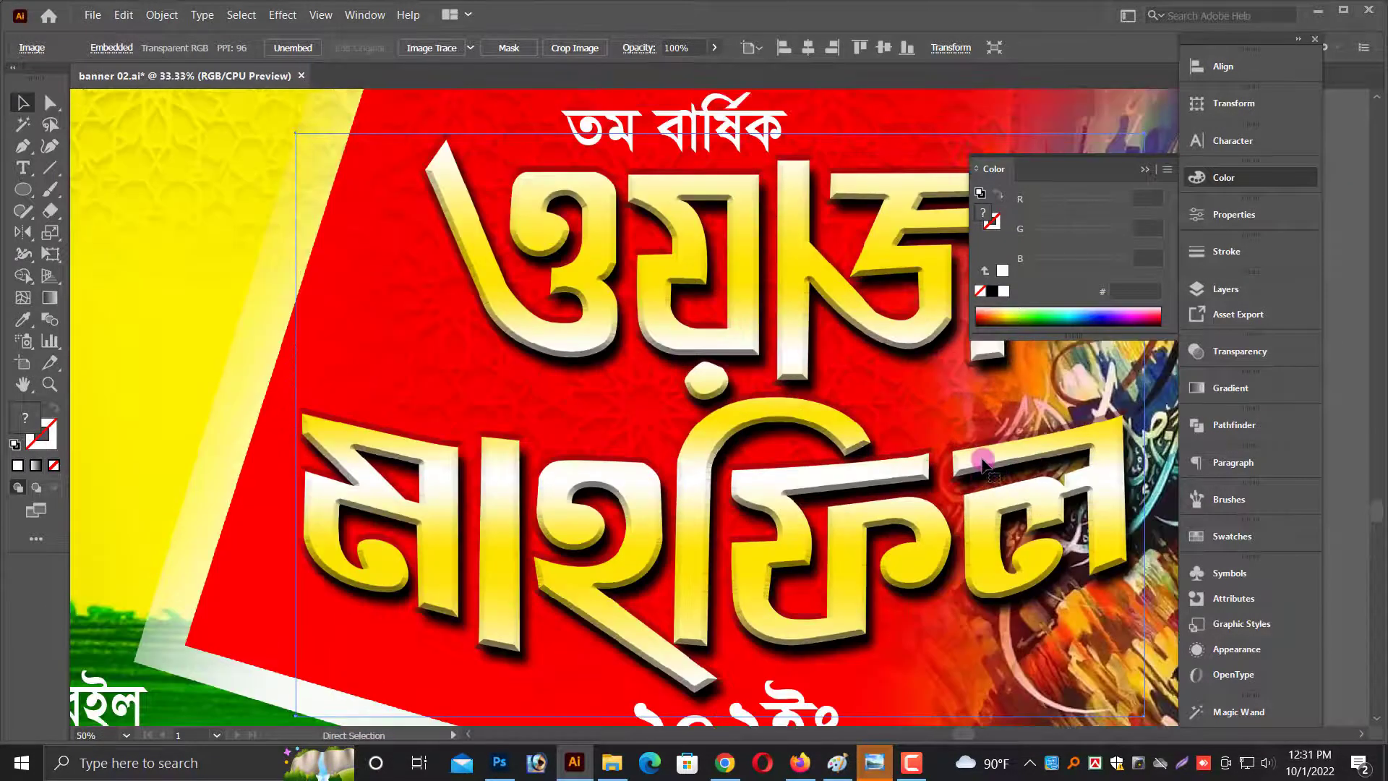
scroll(990, 485, down, 2)
scroll(999, 503, up, 1)
drag(999, 504, 933, 498)
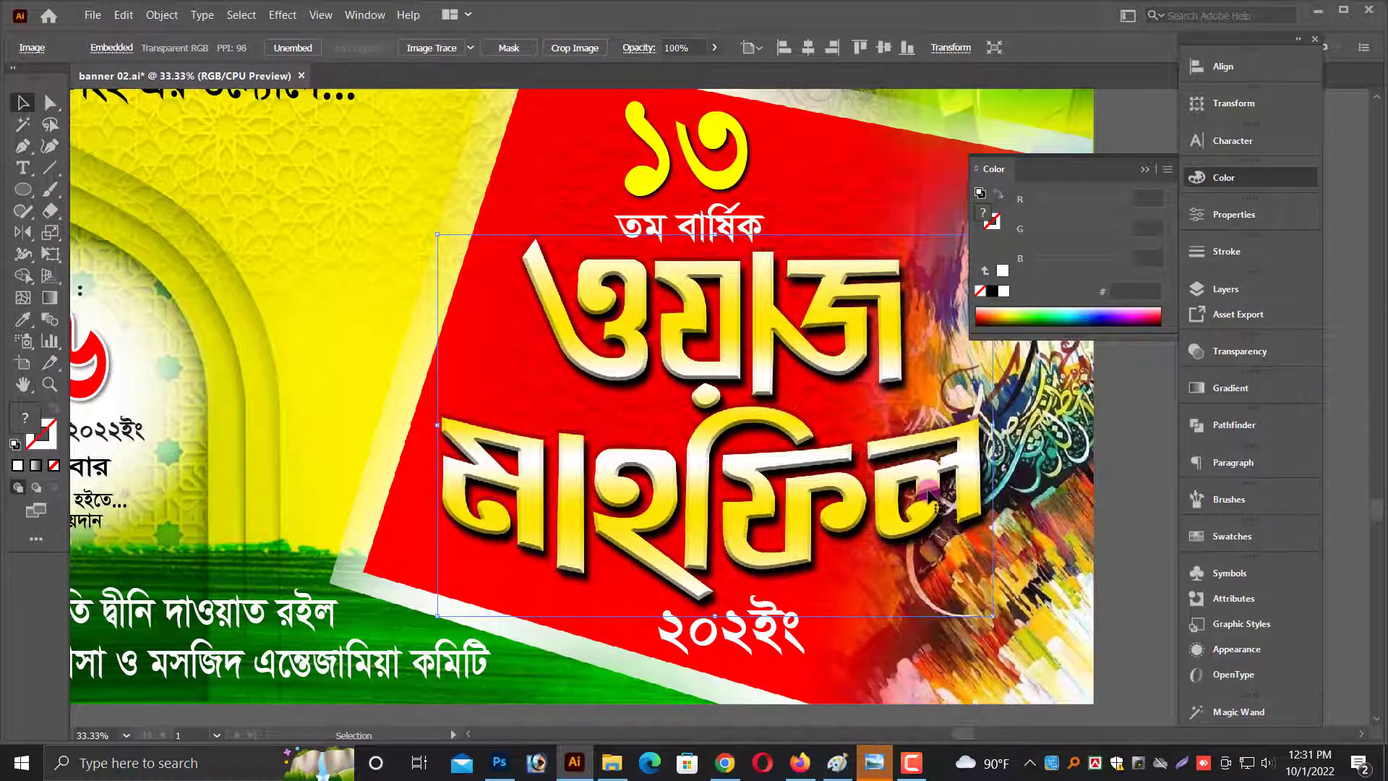
Slightly resize the ১৩ তম বার্ষিক badge group from its top edge.
key(ctrl+minus)
key(ctrl+minus)
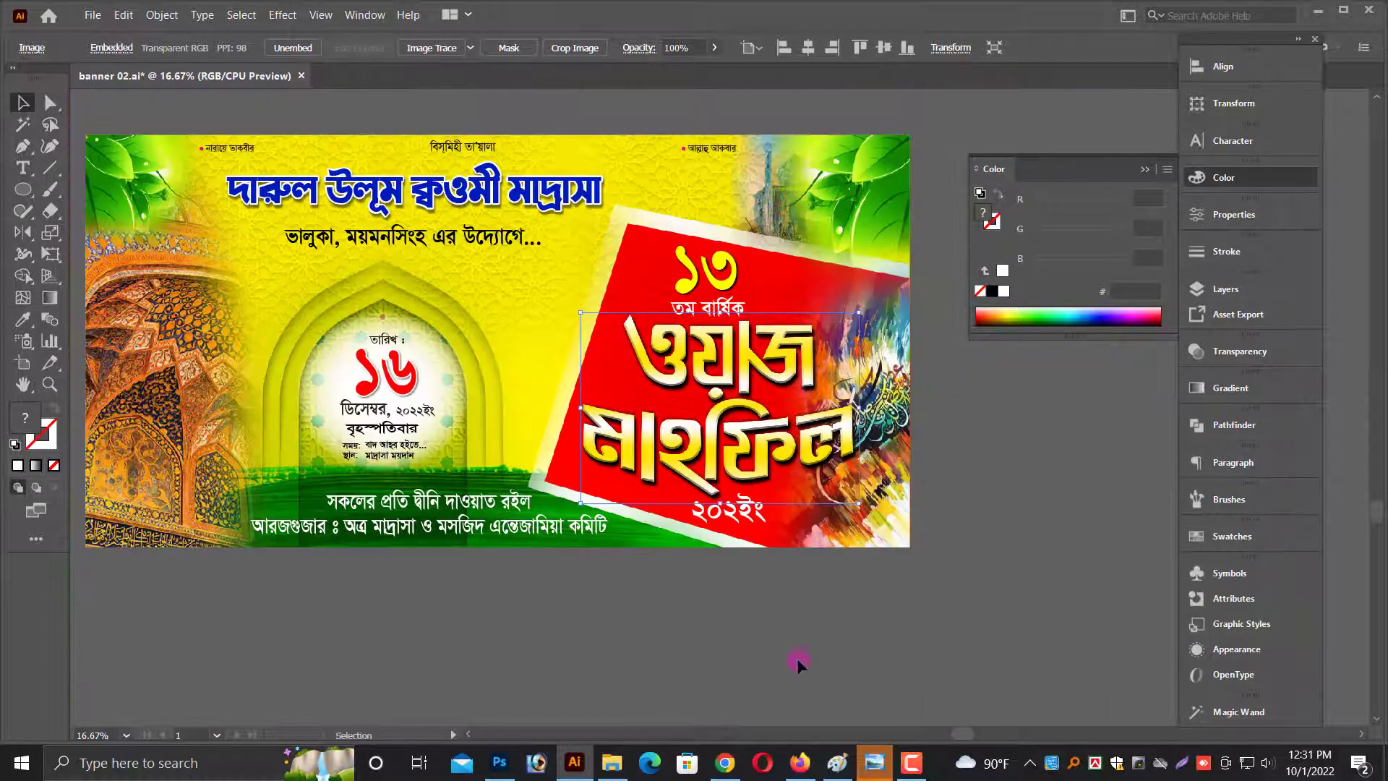
scroll(857, 331, up, 2)
click(607, 219)
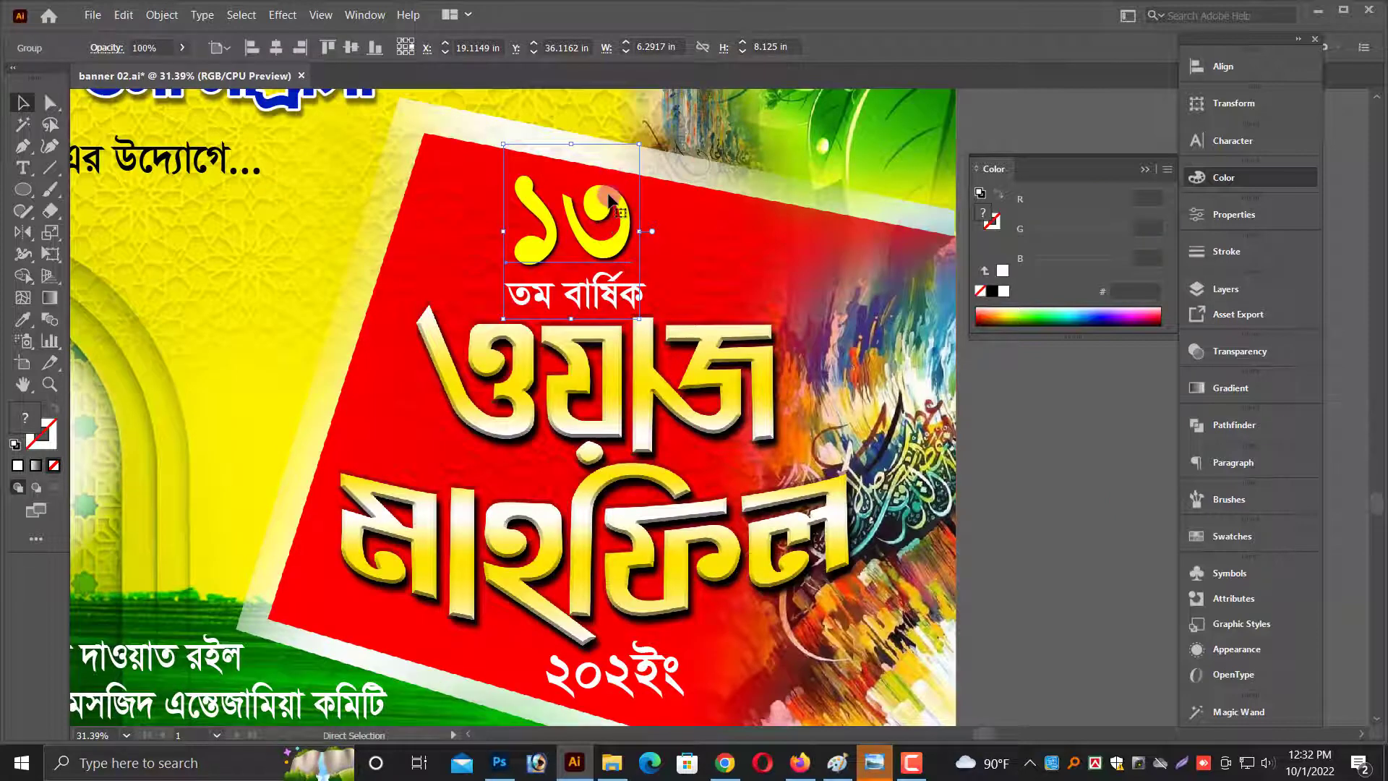
key(v)
drag(571, 144, 578, 155)
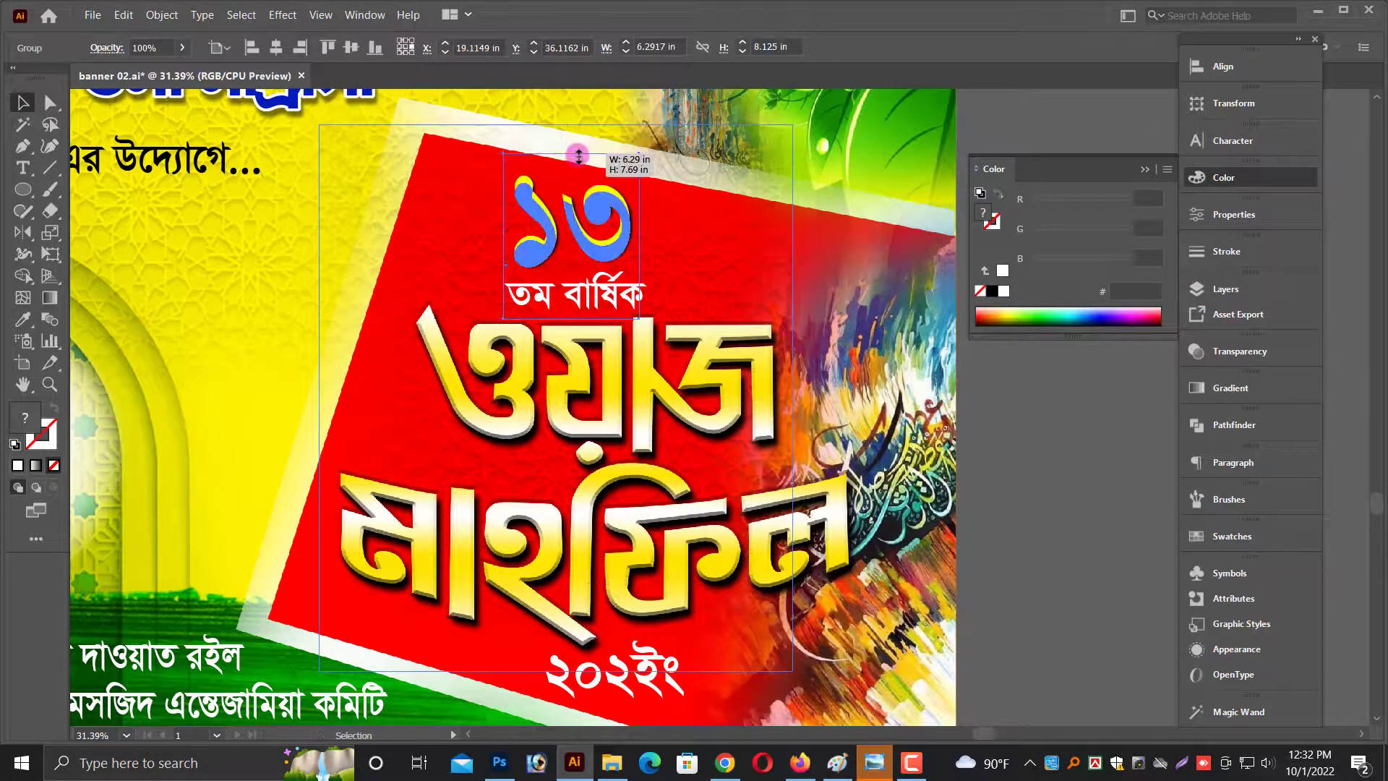
Undo an oversized rescale of the colourful splash image, then widen it slightly.
key(ctrl+minus)
click(882, 237)
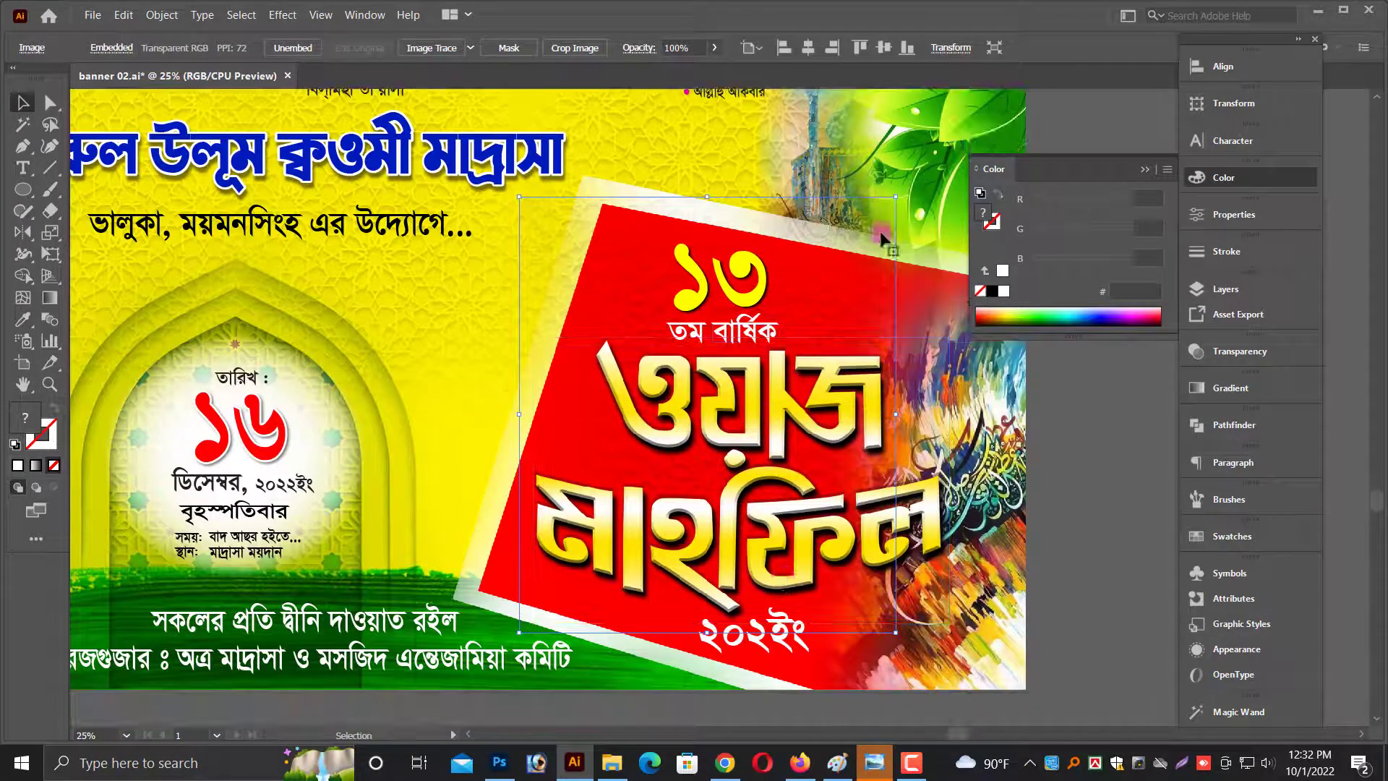
drag(895, 197, 890, 468)
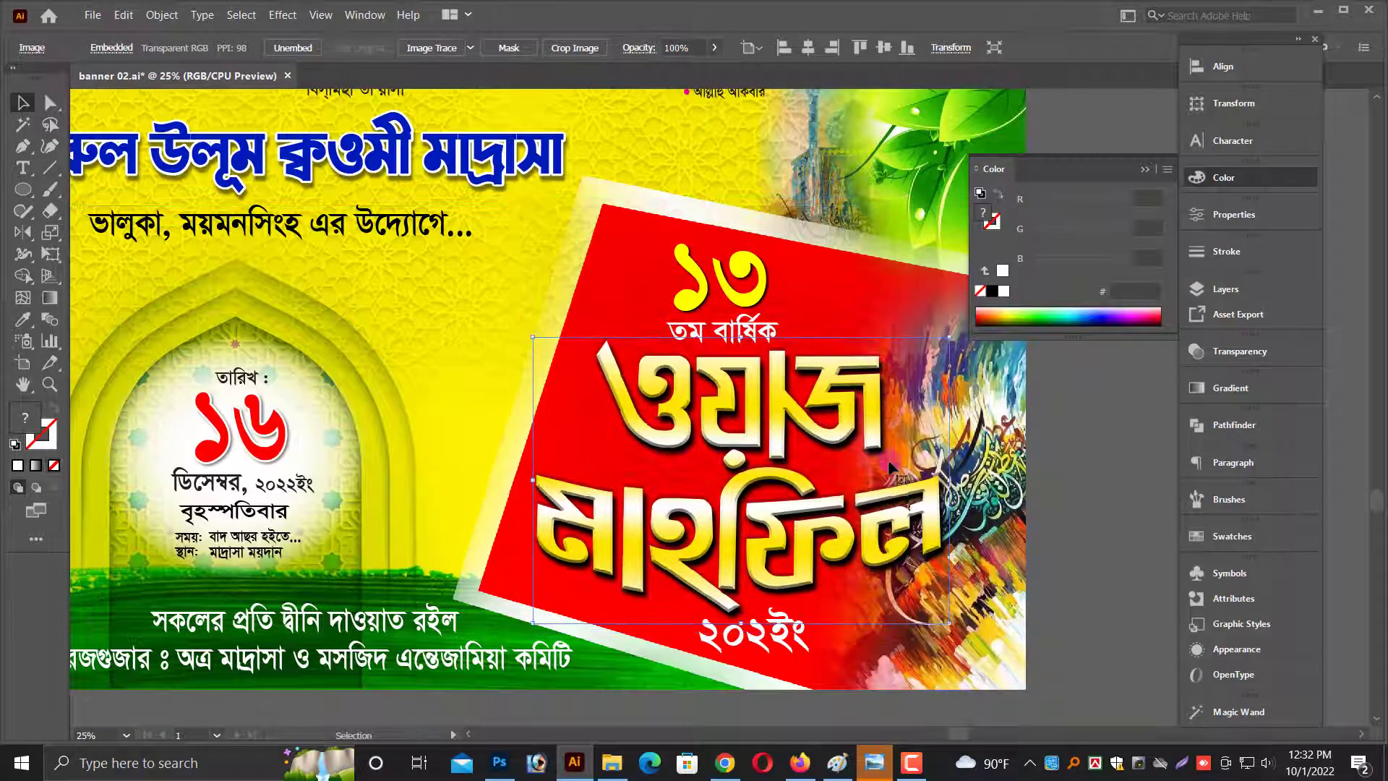
key(ctrl+z)
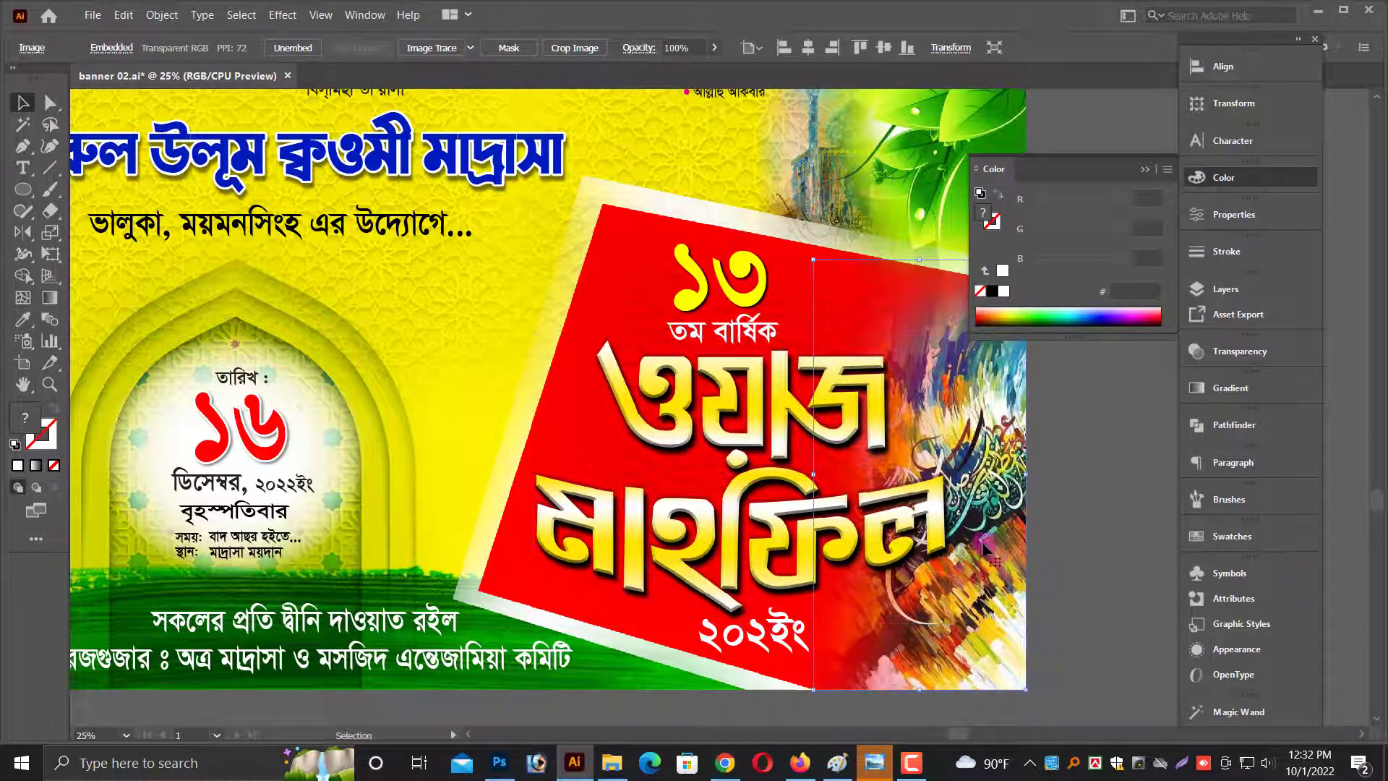
drag(807, 477, 798, 476)
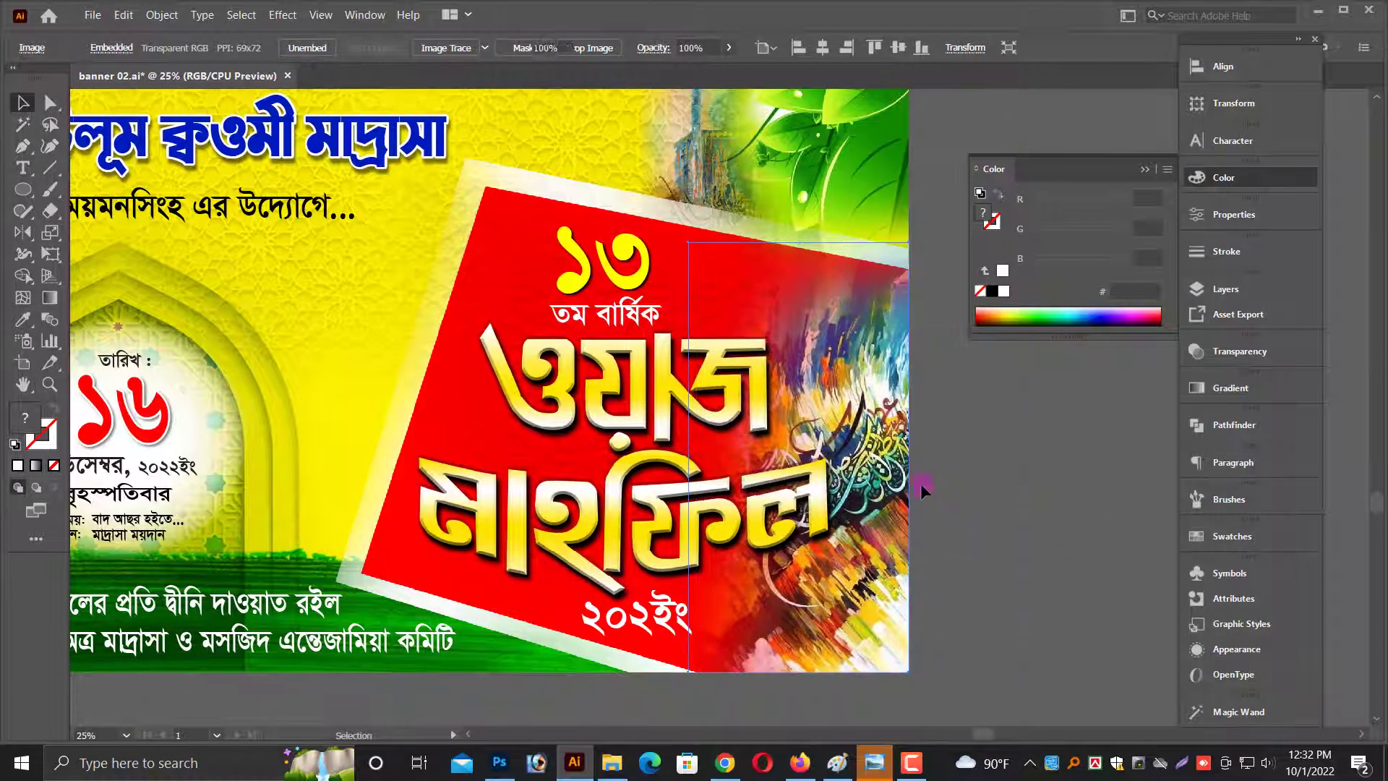
Try Darken, then Multiply blending on the splash image in the Transparency panel.
click(1258, 355)
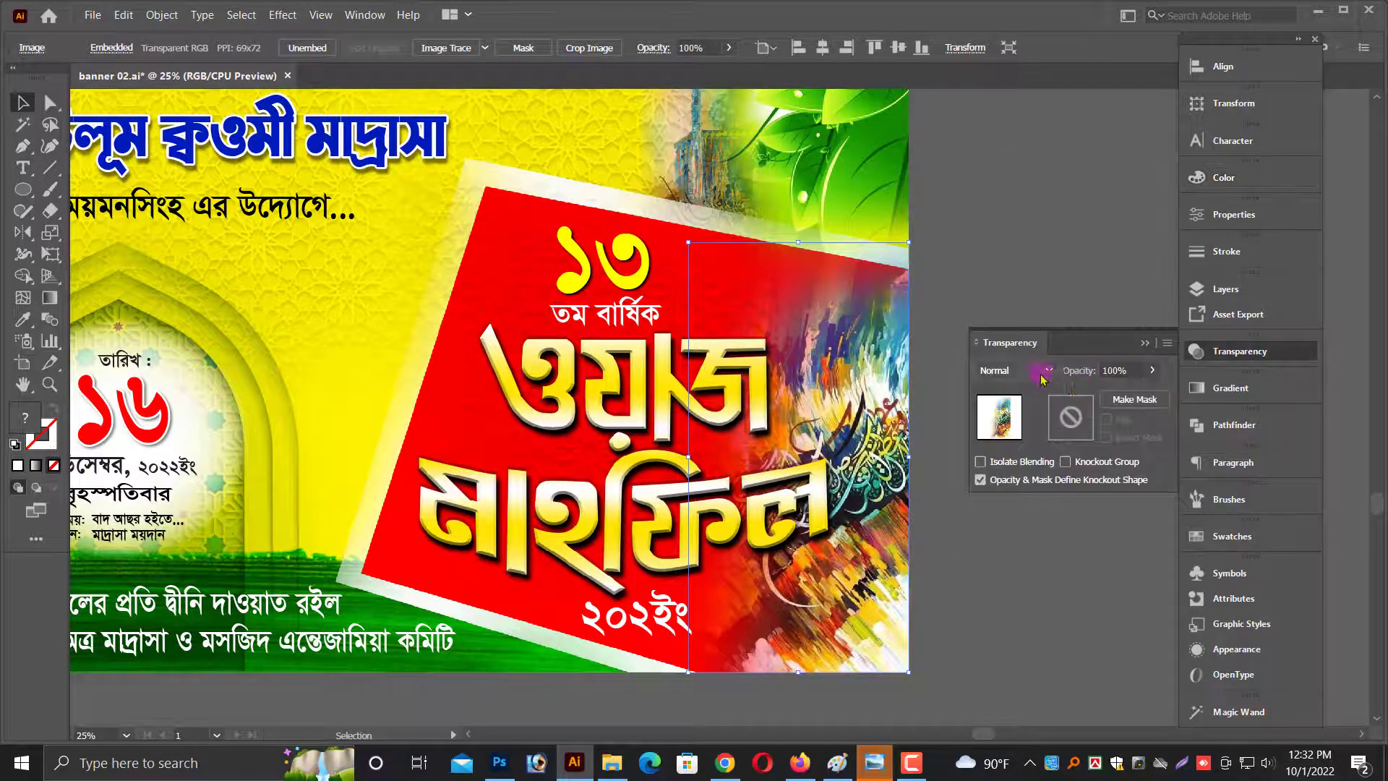
click(1019, 370)
click(1020, 416)
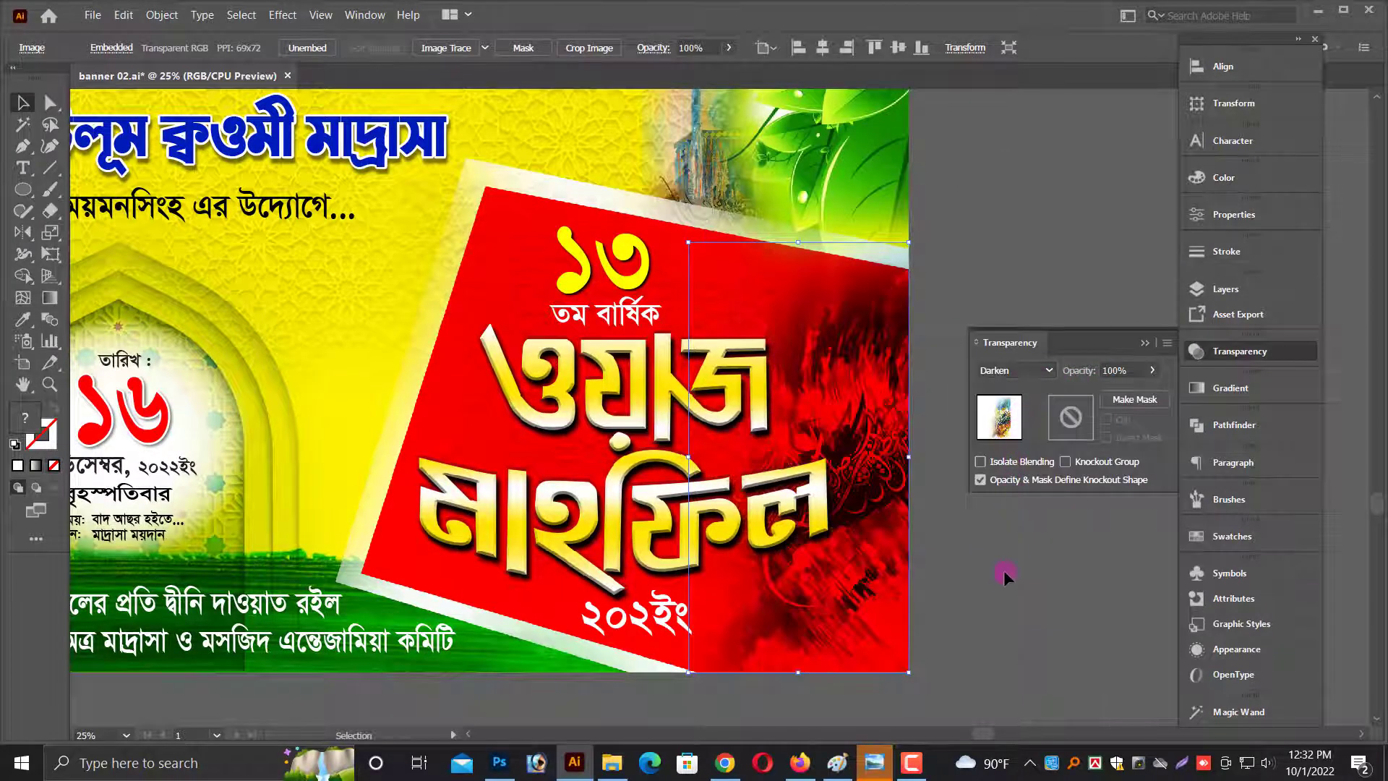
click(969, 551)
scroll(972, 506, up, 2)
scroll(940, 469, down, 2)
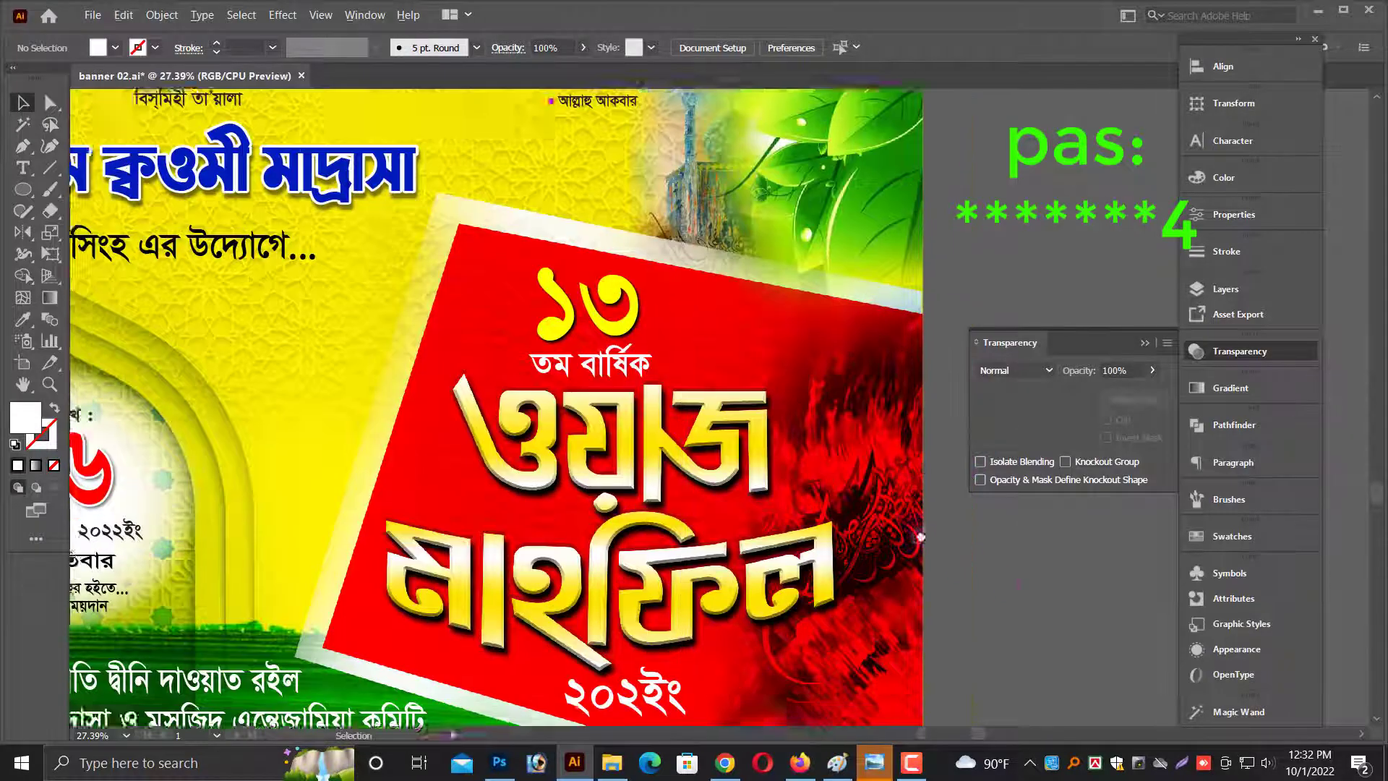
scroll(903, 448, right, 3)
click(842, 452)
click(1037, 370)
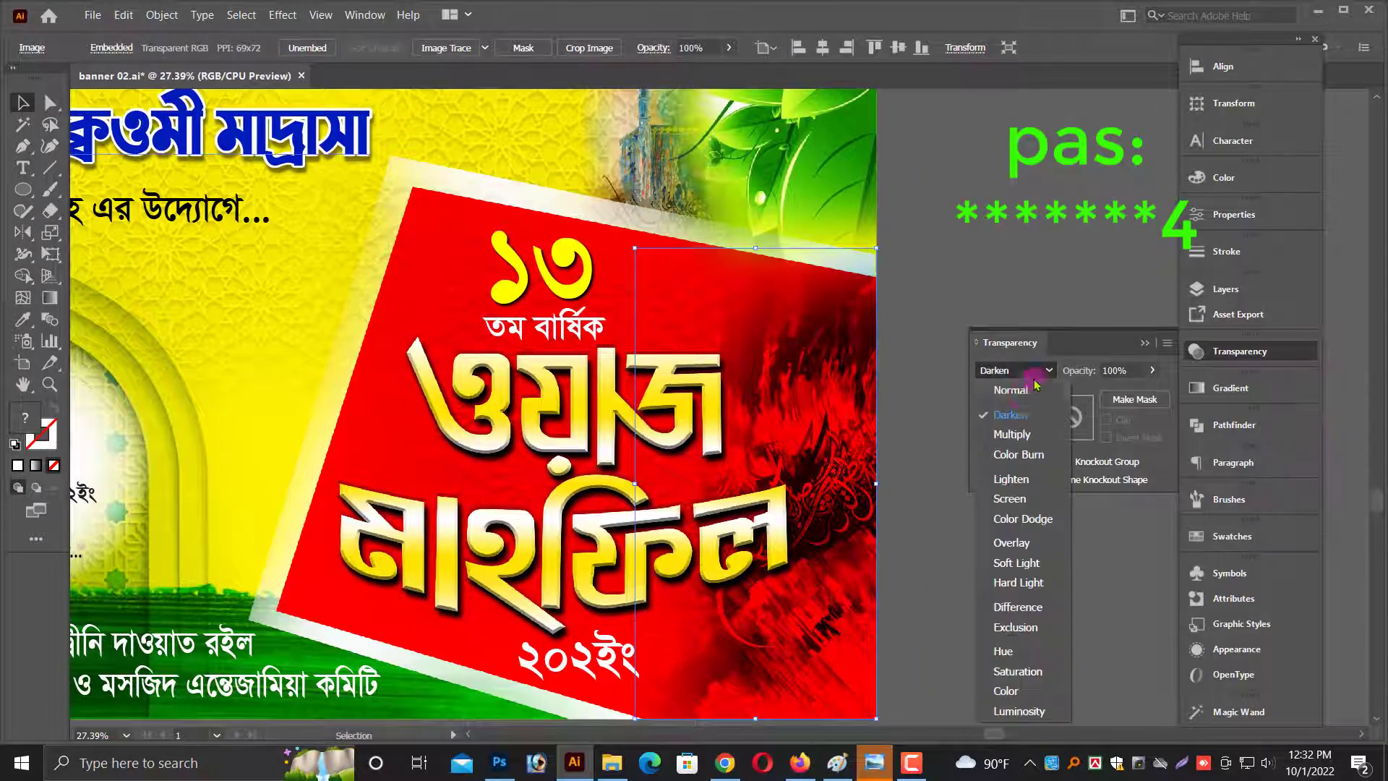
click(1013, 435)
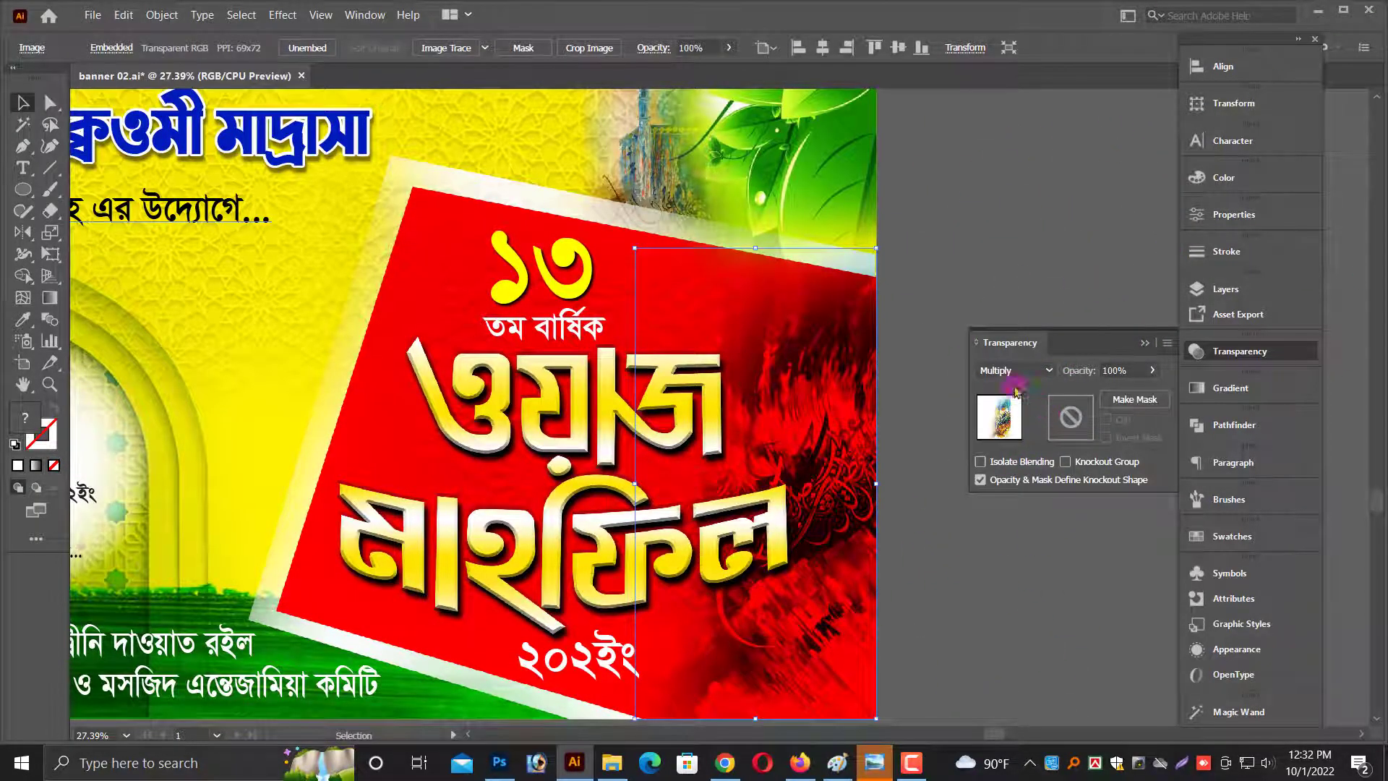
Try Difference and Saturation, then settle on Luminosity blending for the splash image.
scroll(932, 405, down, 2)
click(1033, 370)
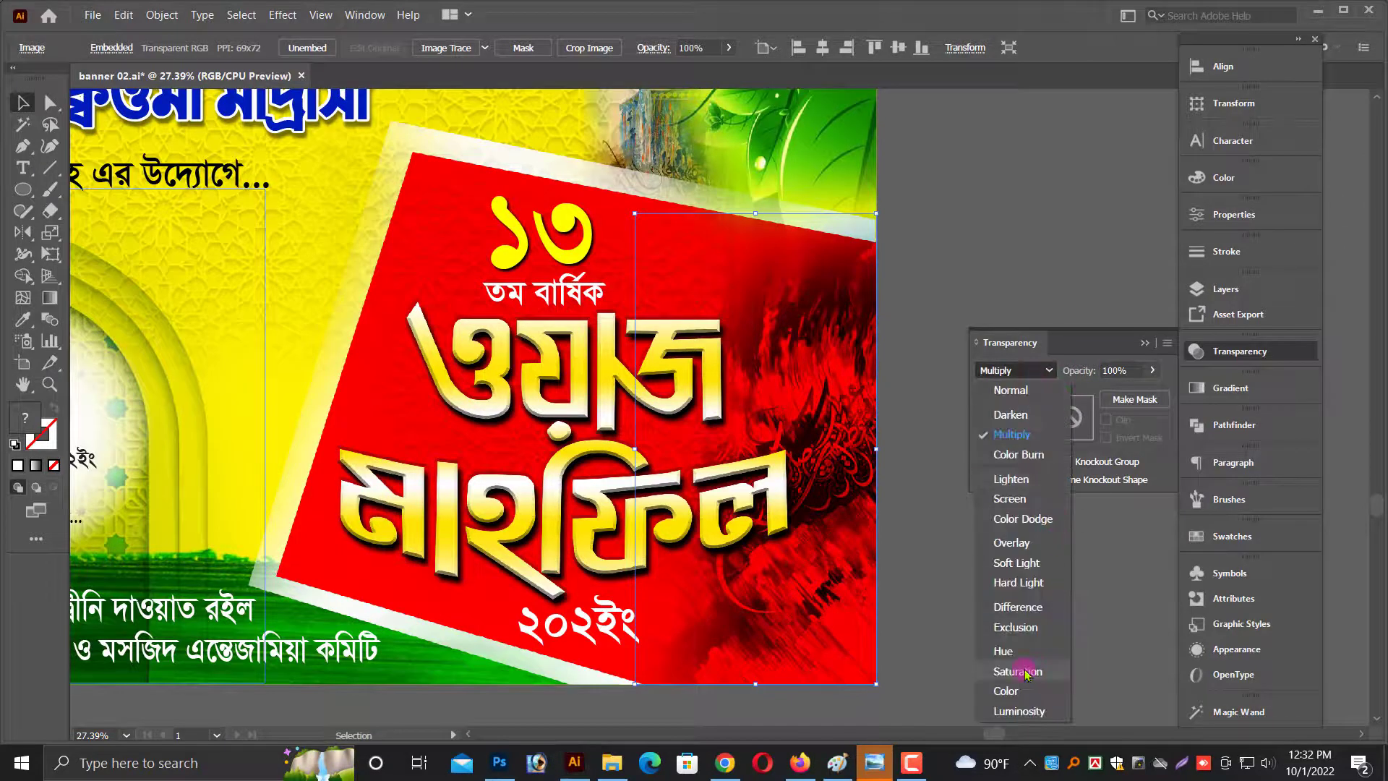
click(1018, 607)
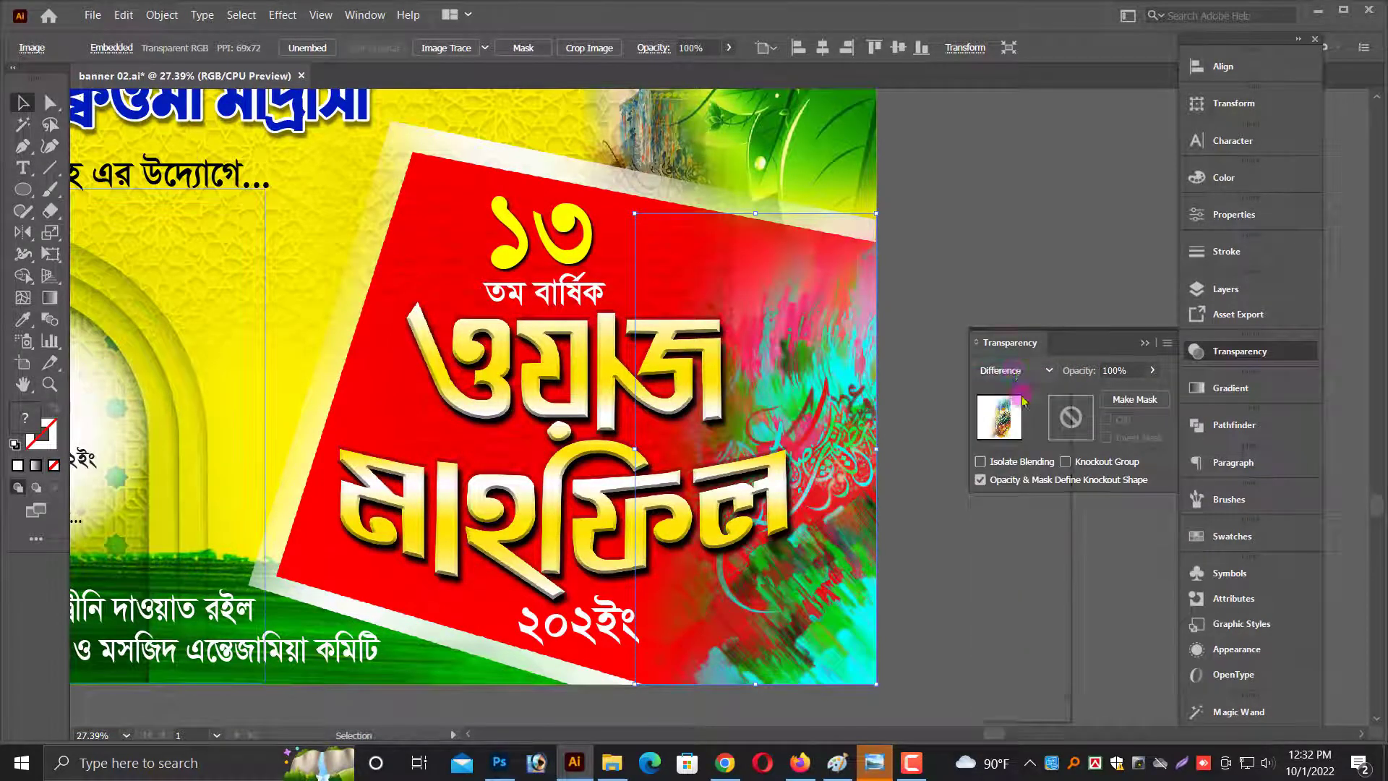
click(1015, 370)
click(1008, 673)
click(1028, 370)
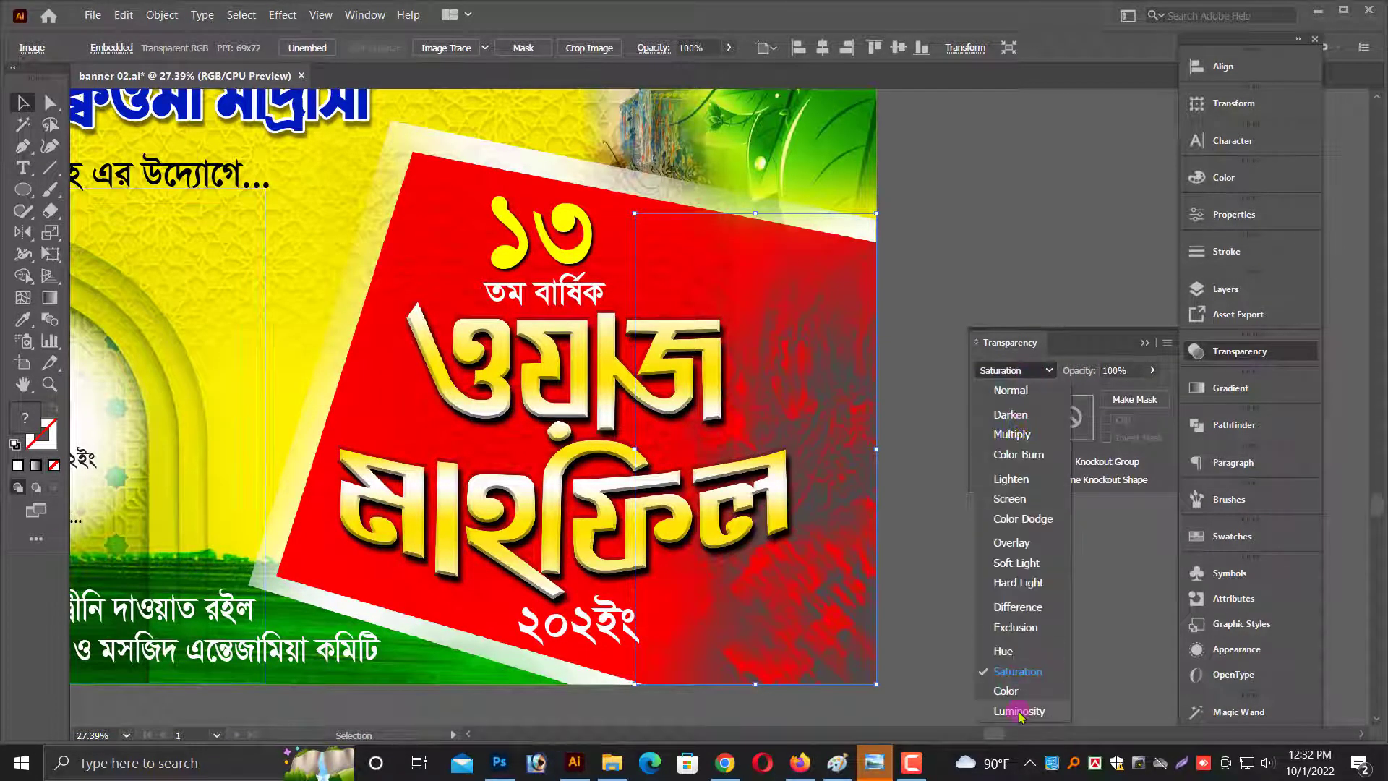
click(1017, 706)
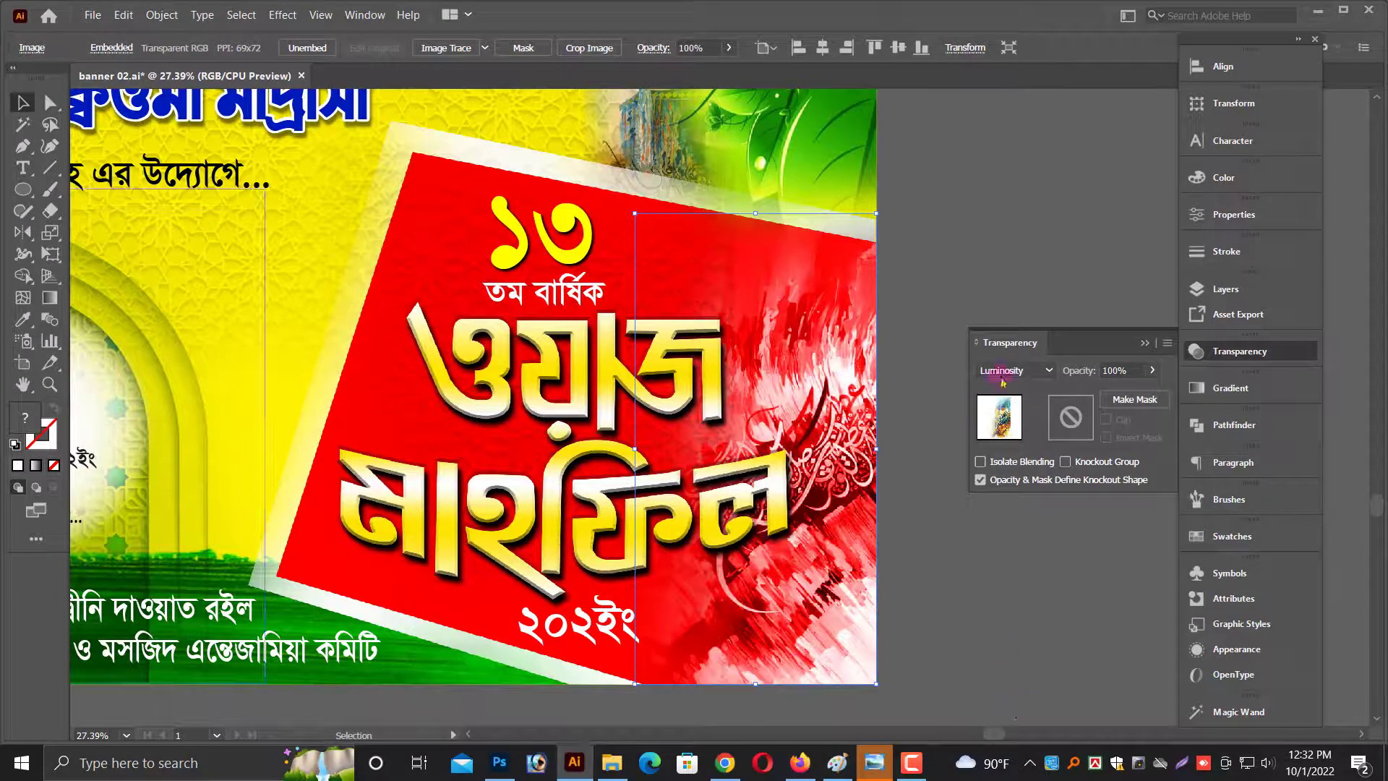
click(1026, 591)
scroll(1007, 604, down, 3)
Enlarge the ওয়াজ মাহফিল title image proportionally.
scroll(990, 578, up, 3)
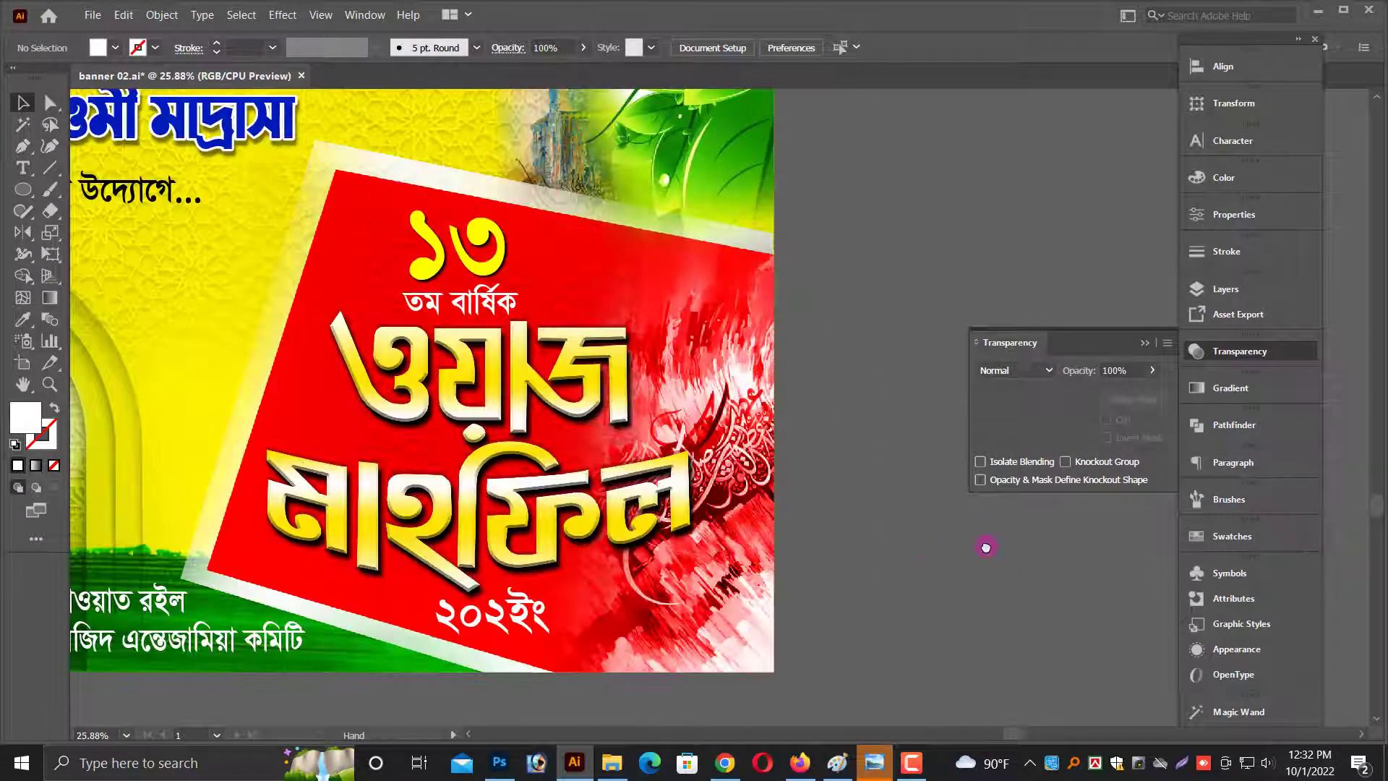
drag(985, 547, 1042, 547)
click(809, 466)
scroll(809, 466, up, 2)
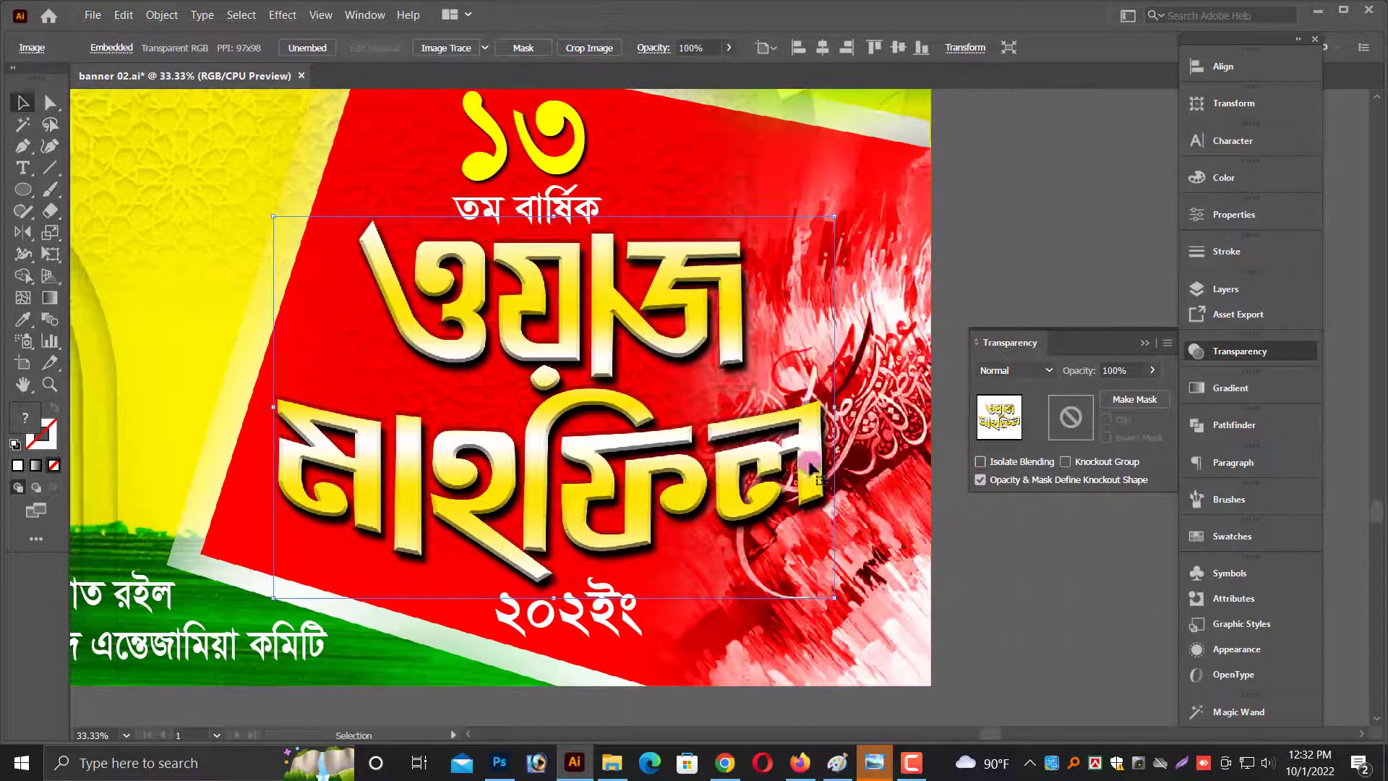
drag(837, 408, 912, 419)
click(975, 560)
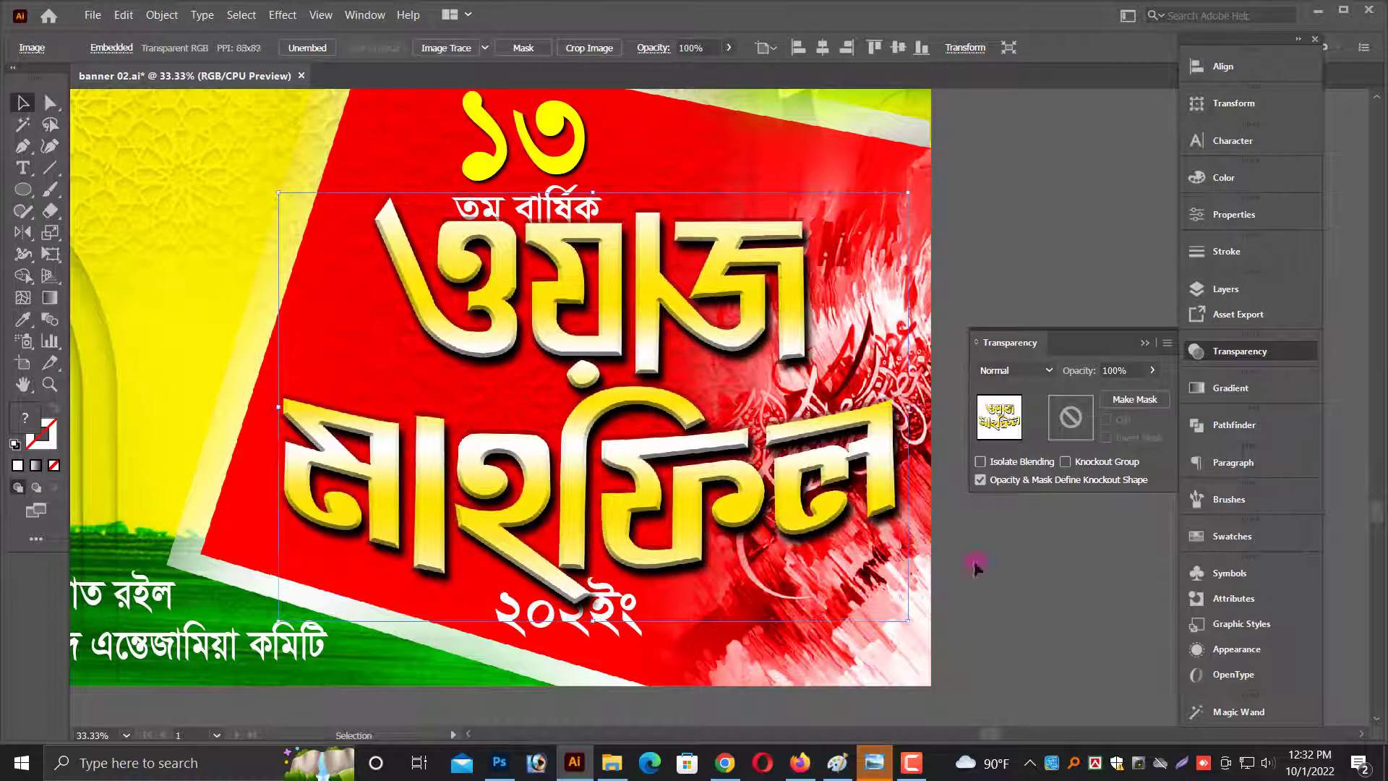
Reposition the ২০২ইং year text just below the title.
click(571, 622)
drag(642, 641, 832, 589)
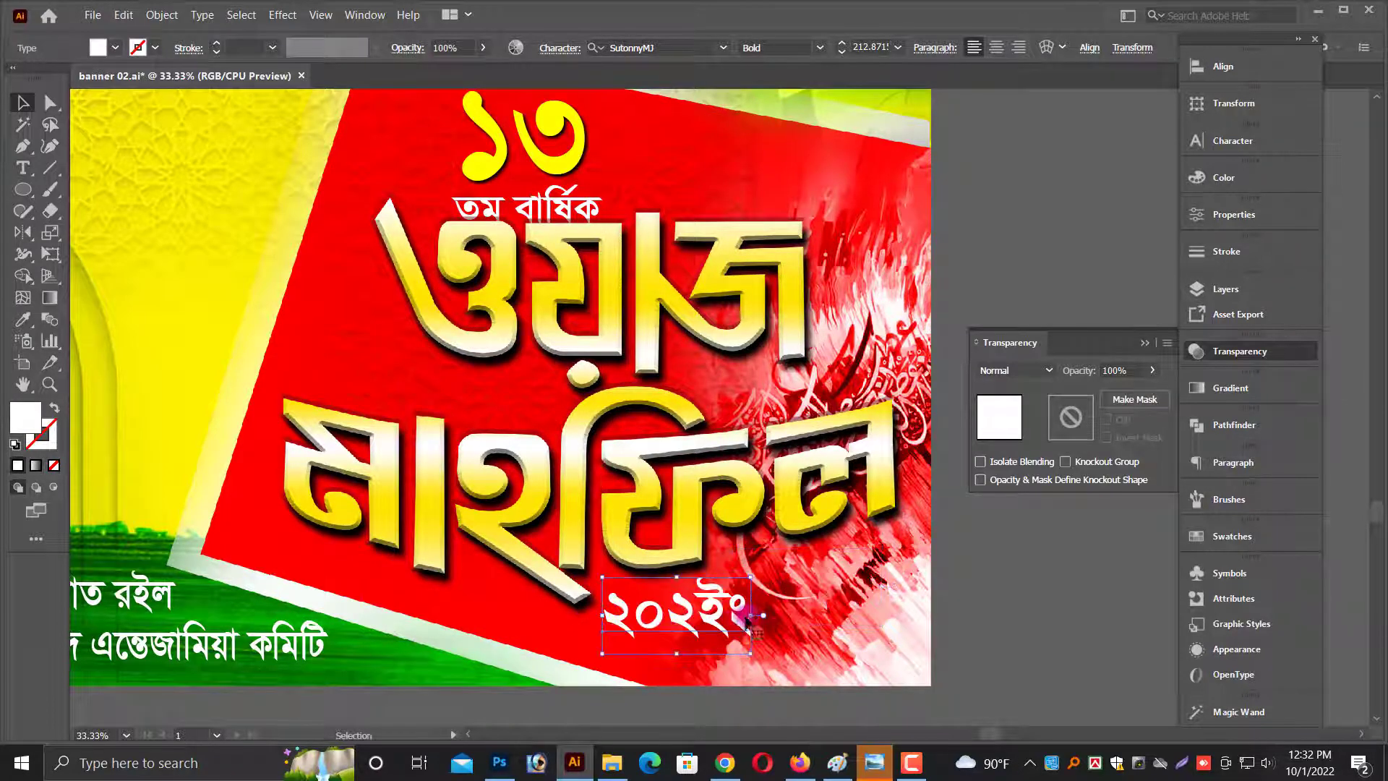
drag(832, 589, 693, 623)
scroll(693, 623, up, 2)
scroll(537, 499, up, 3)
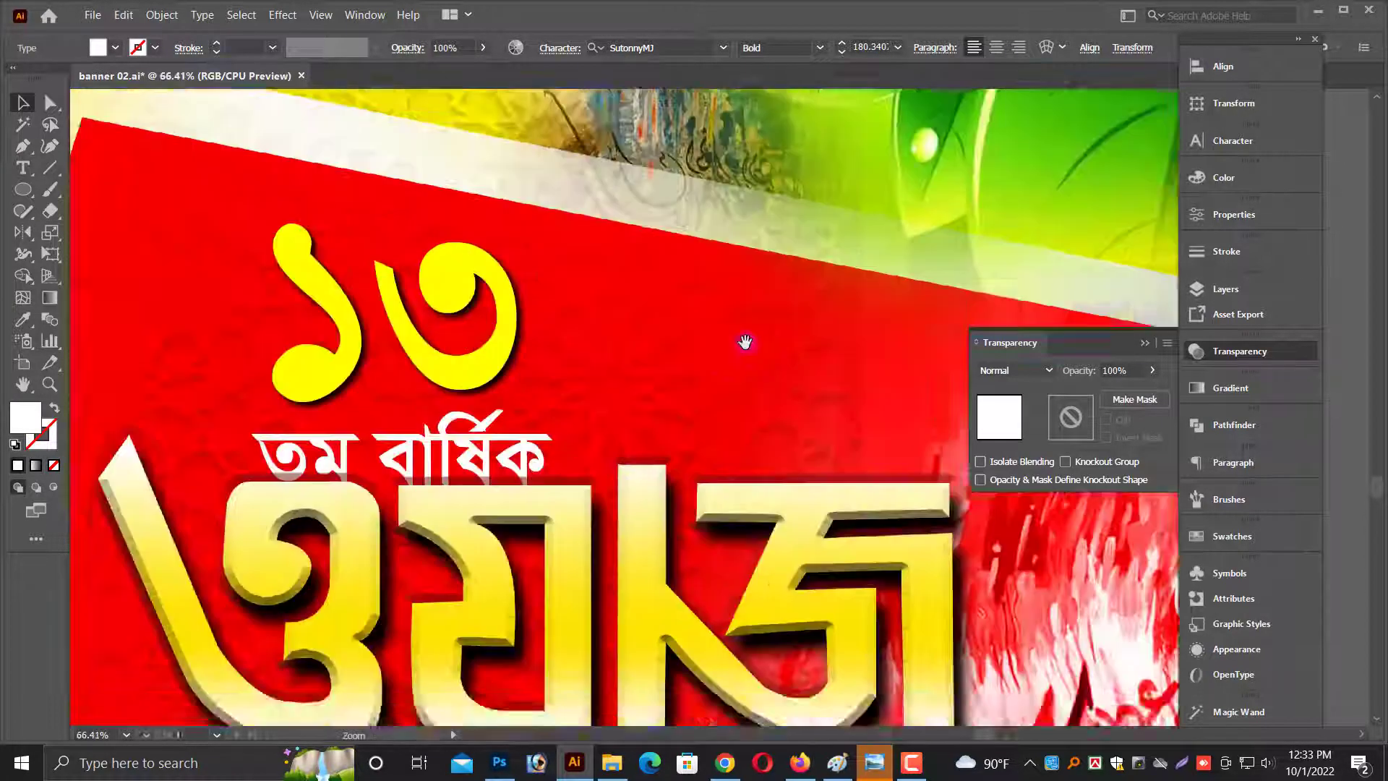
Set তম বার্ষিক beside the ১৩ numeral and widen it.
click(537, 499)
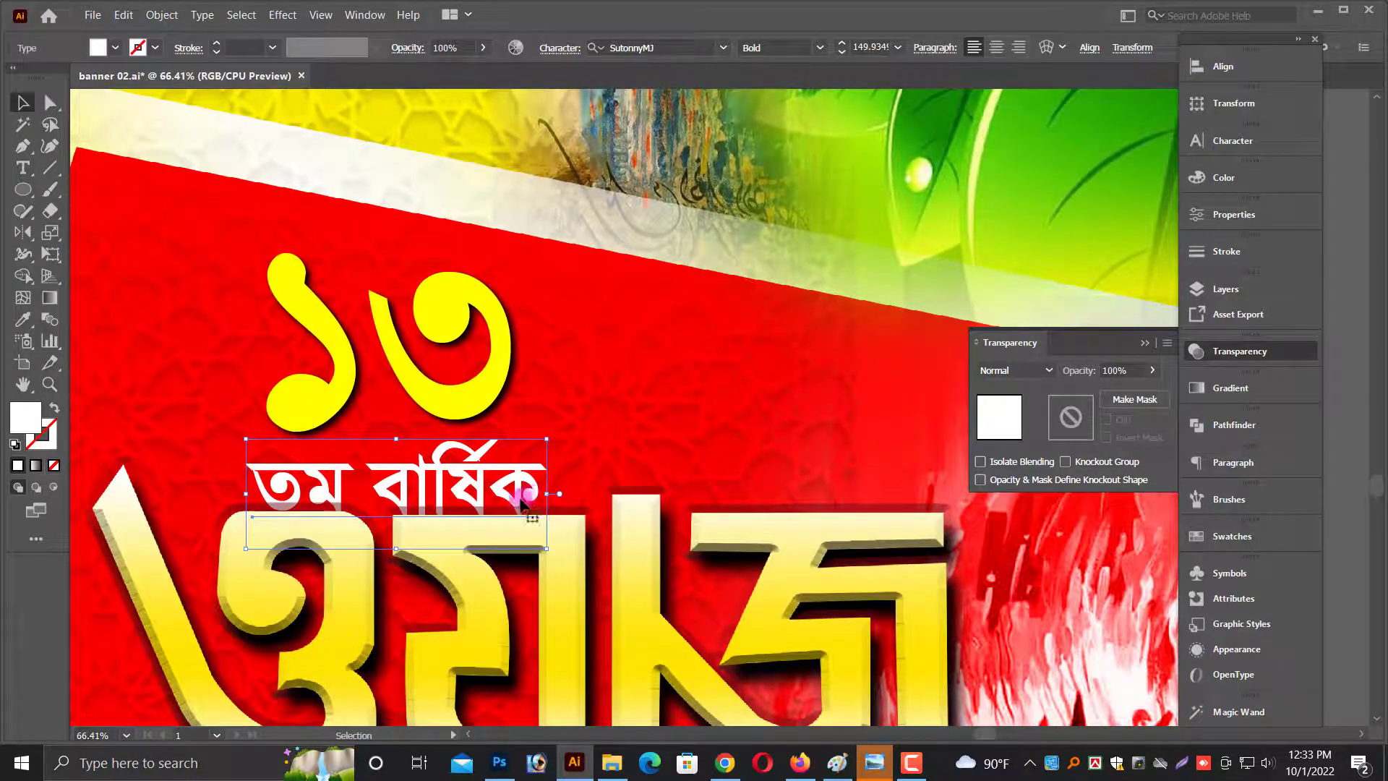
drag(536, 499, 685, 454)
mouse_move(246, 482)
mouse_down()
mouse_move(490, 402)
mouse_move(437, 428)
mouse_up()
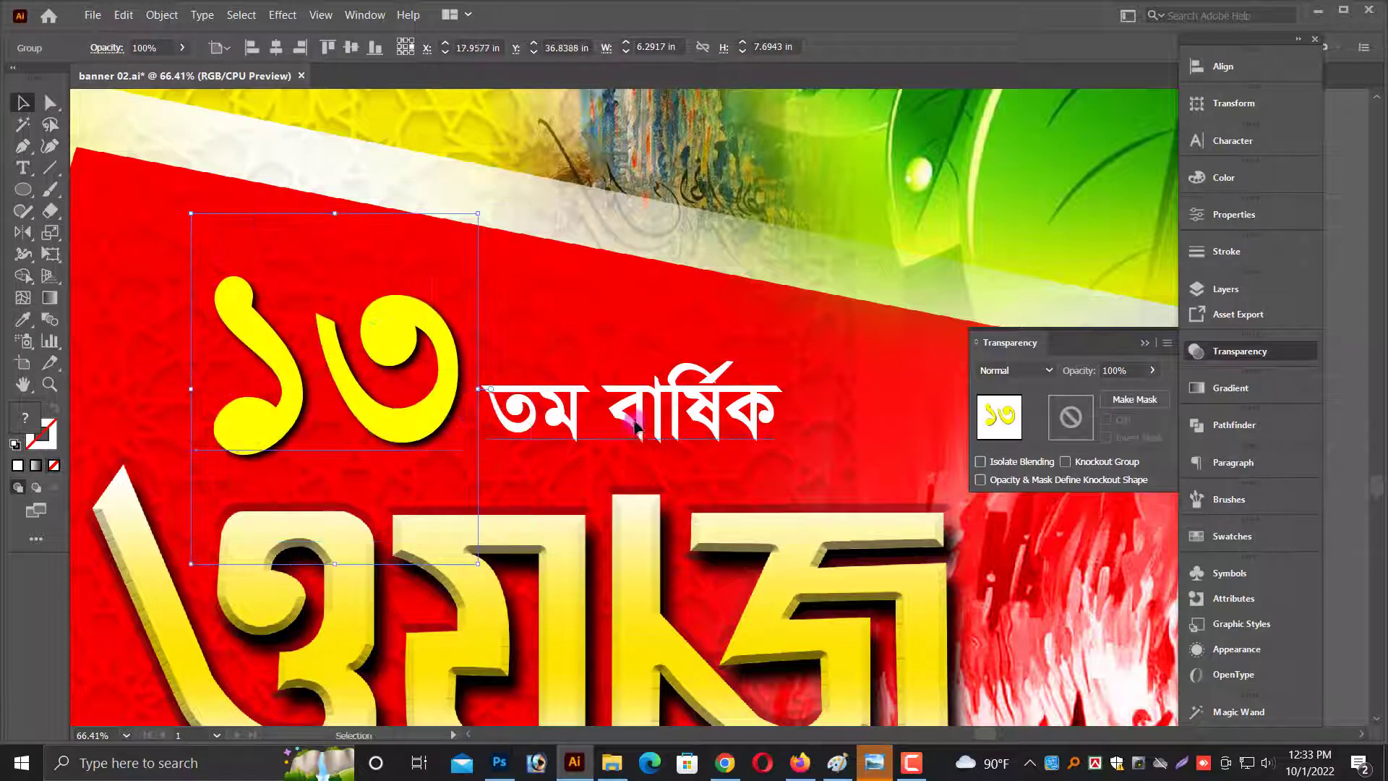
drag(777, 408, 863, 409)
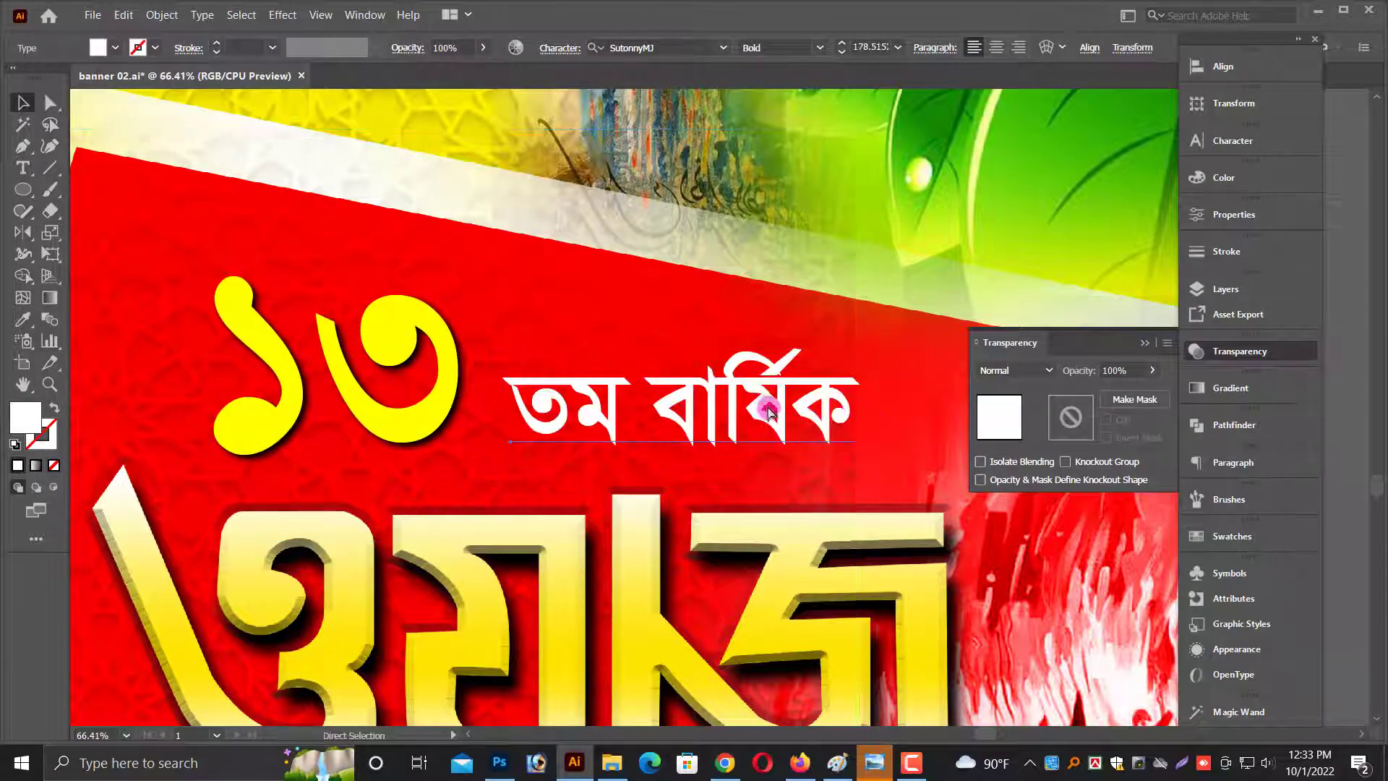
scroll(759, 402, down, 4)
click(1144, 345)
Select all the banner artwork and shift it up slightly.
drag(985, 396, 1147, 384)
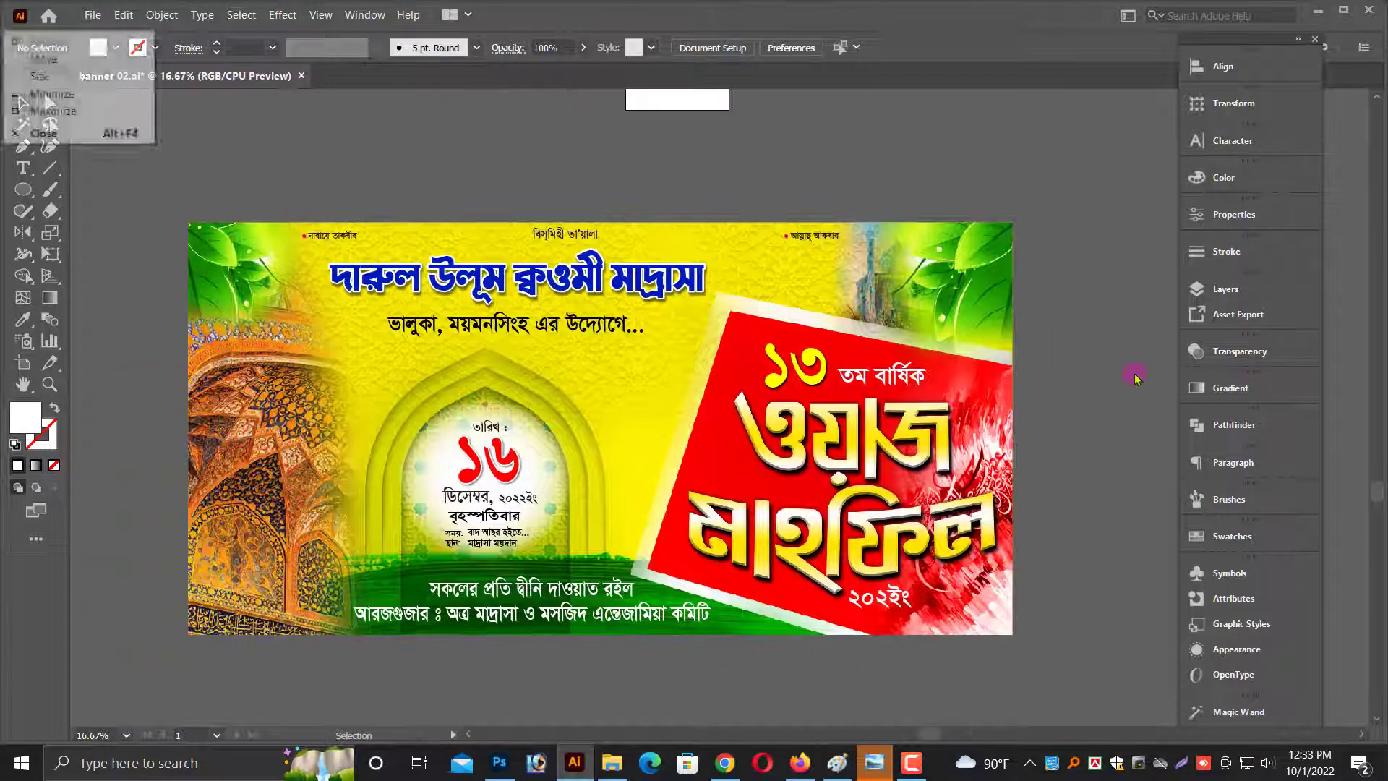
click(289, 446)
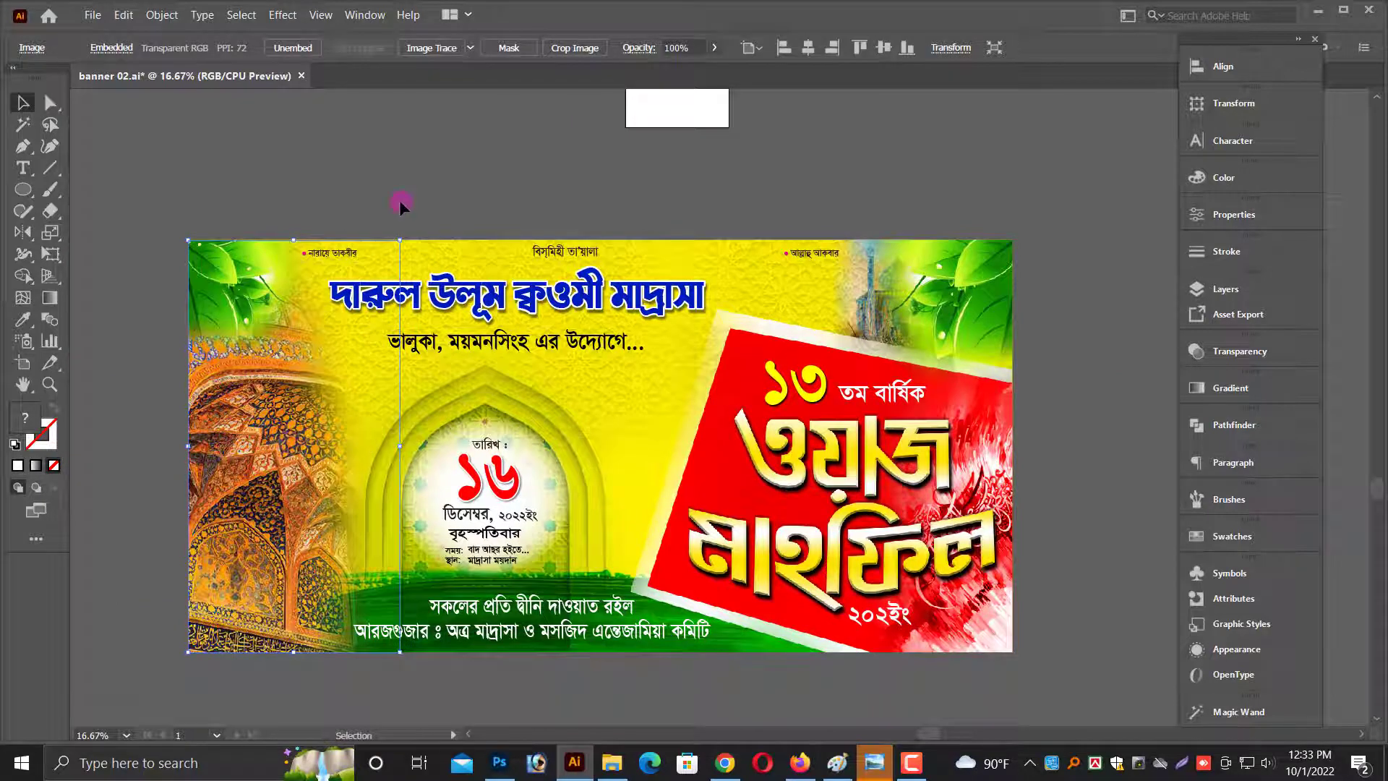
key(ctrl+a)
drag(635, 363, 635, 345)
right_click(611, 261)
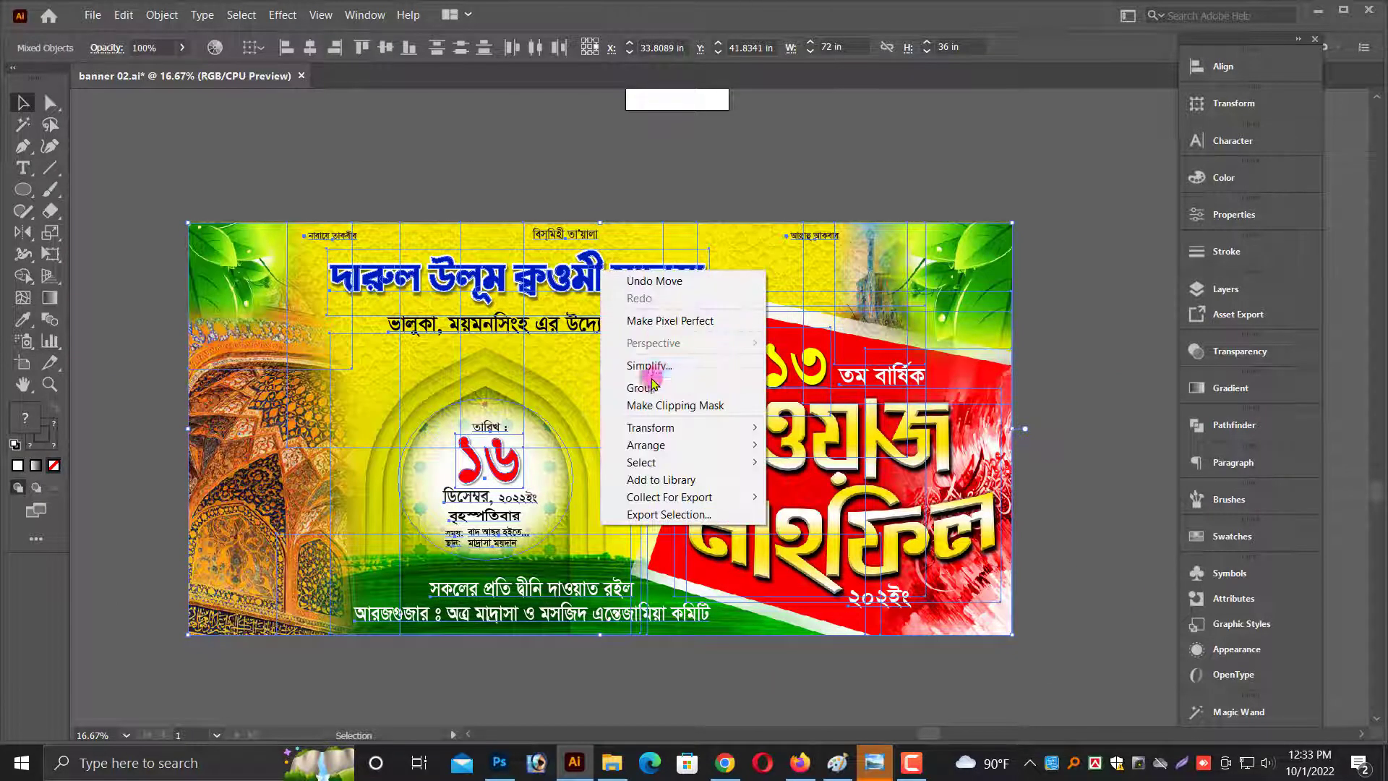
click(589, 196)
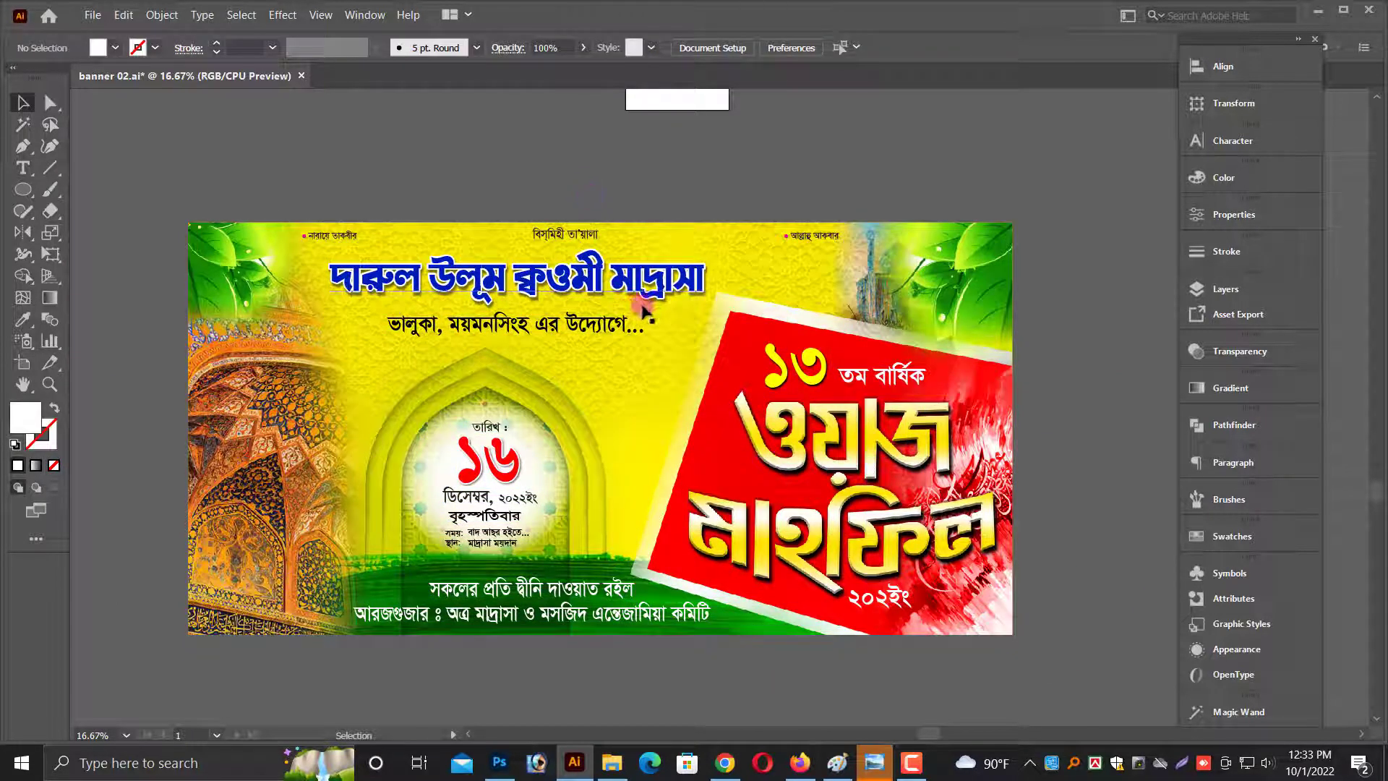
Save banner 02.ai and zoom in to check the finished banner.
key(ctrl+s)
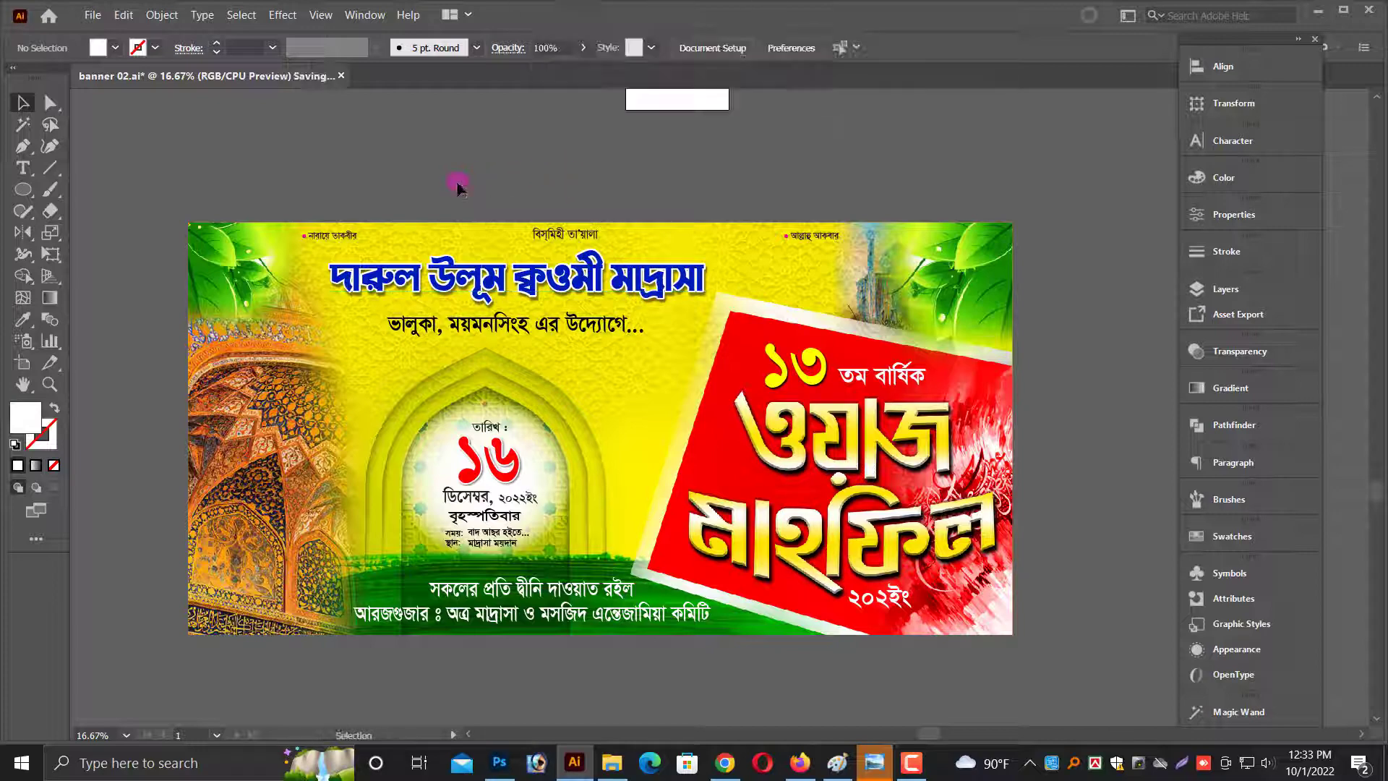
click(1160, 405)
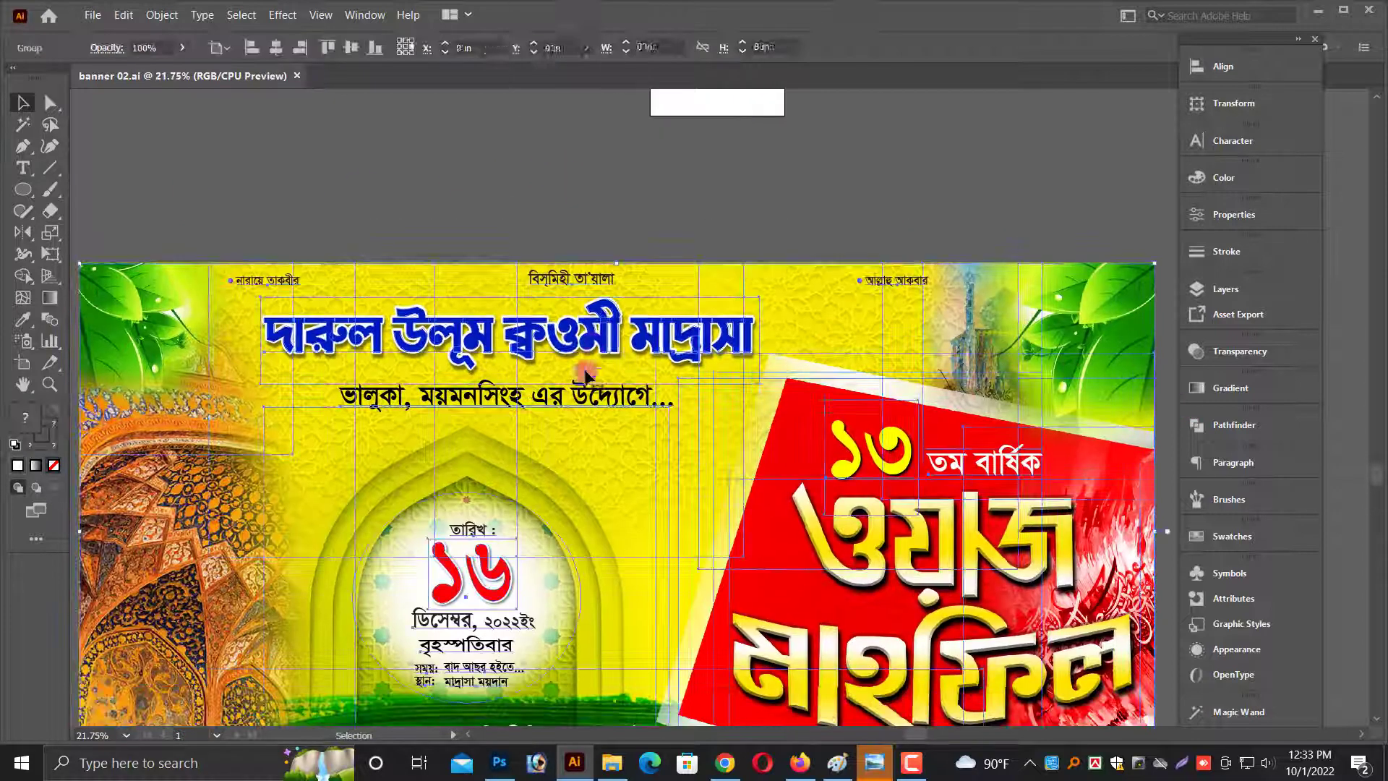
alt+click(653, 206)
scroll(1153, 498, down, 1)
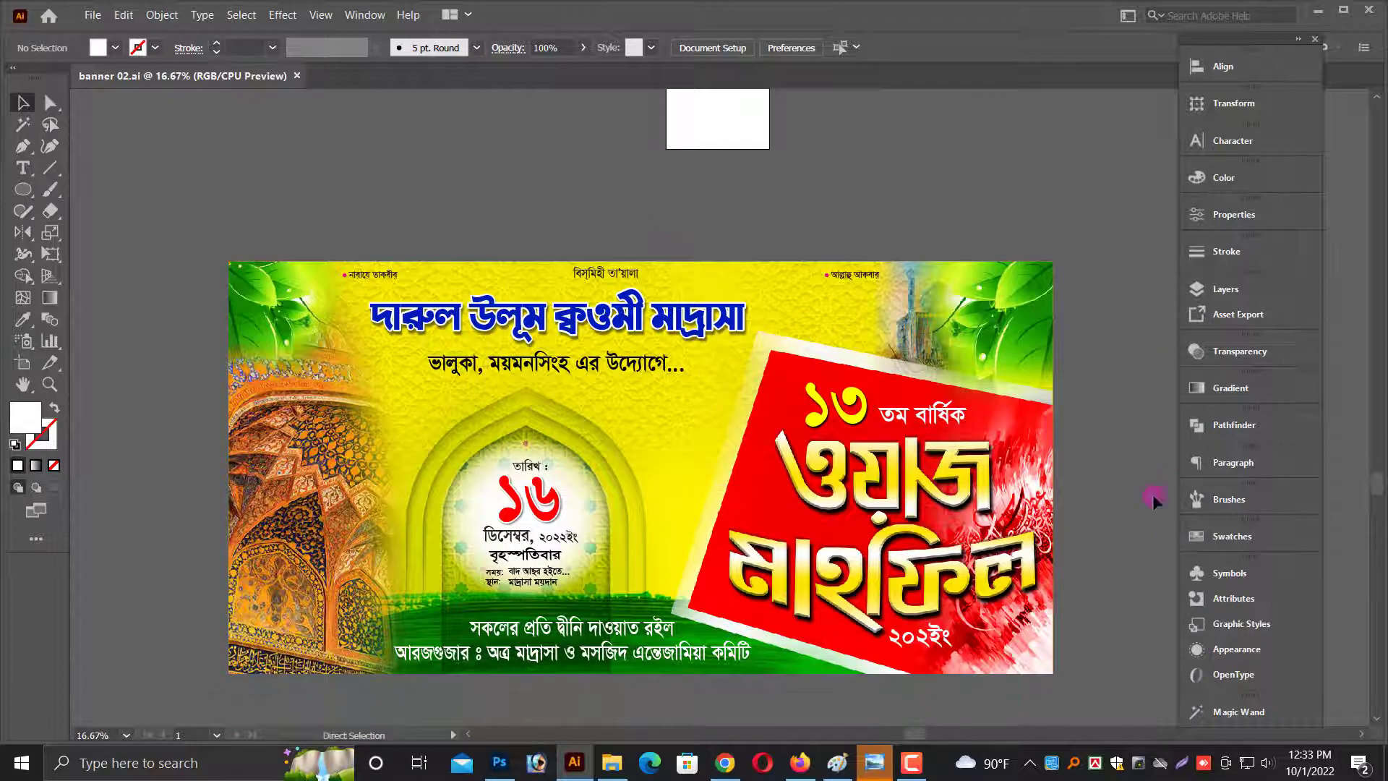